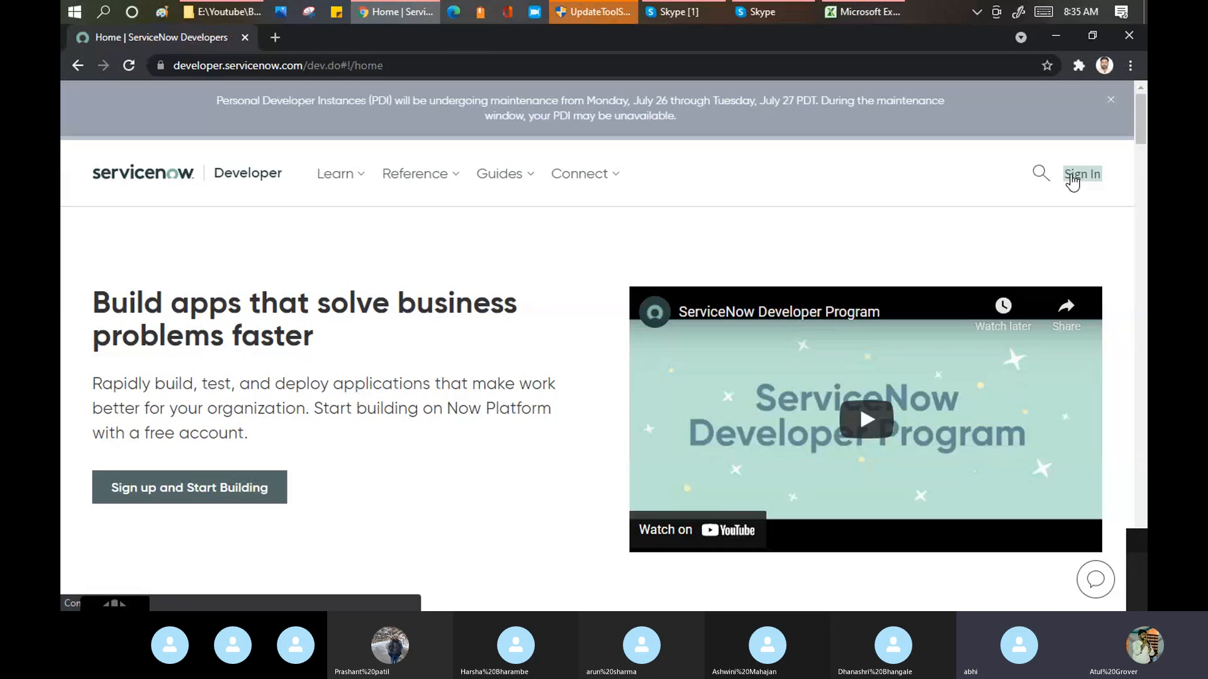
Step: Open the developer site's sign-in page, enter the account email and continue to the password entry
left_click(1073, 175)
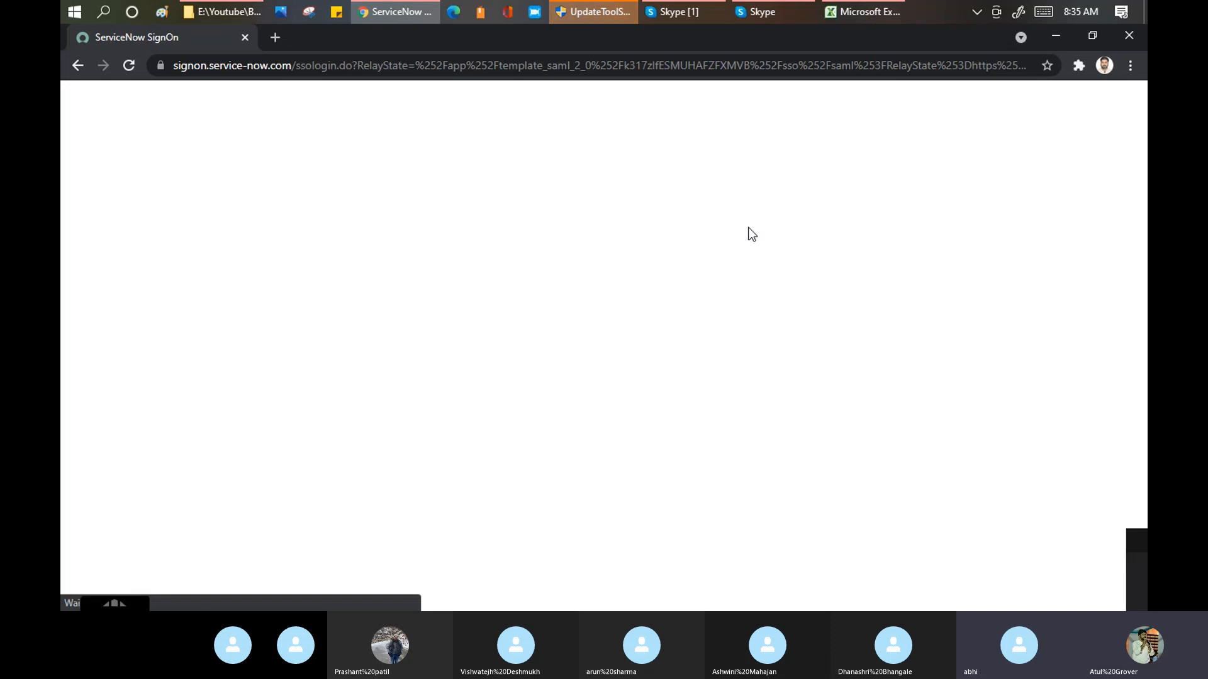
left_click(826, 66)
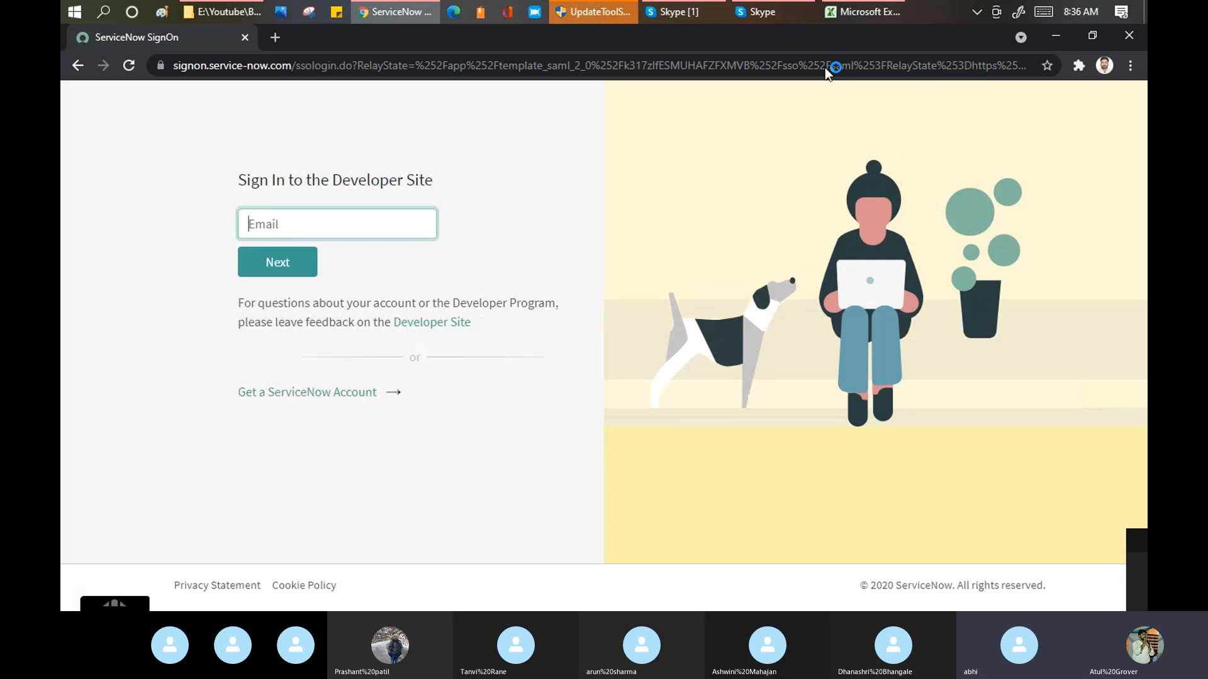
type("at")
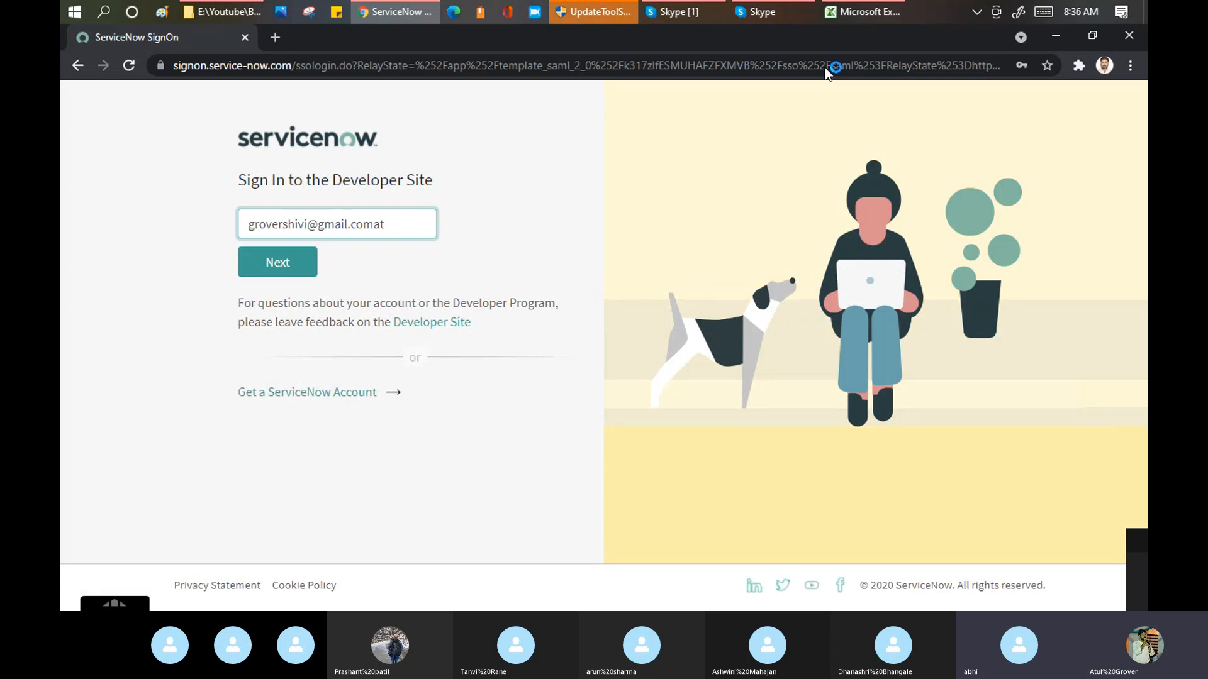
key("BackSpace")
key("BackSpace")
key("BackSpace")
key("BackSpace")
key("BackSpace")
key("BackSpace")
key("BackSpace")
key("BackSpace")
key("BackSpace")
key("BackSpace")
key("BackSpace")
key("BackSpace")
key("BackSpace")
key("BackSpace")
key("BackSpace")
key("BackSpace")
key("BackSpace")
key("BackSpace")
key("BackSpace")
key("BackSpace")
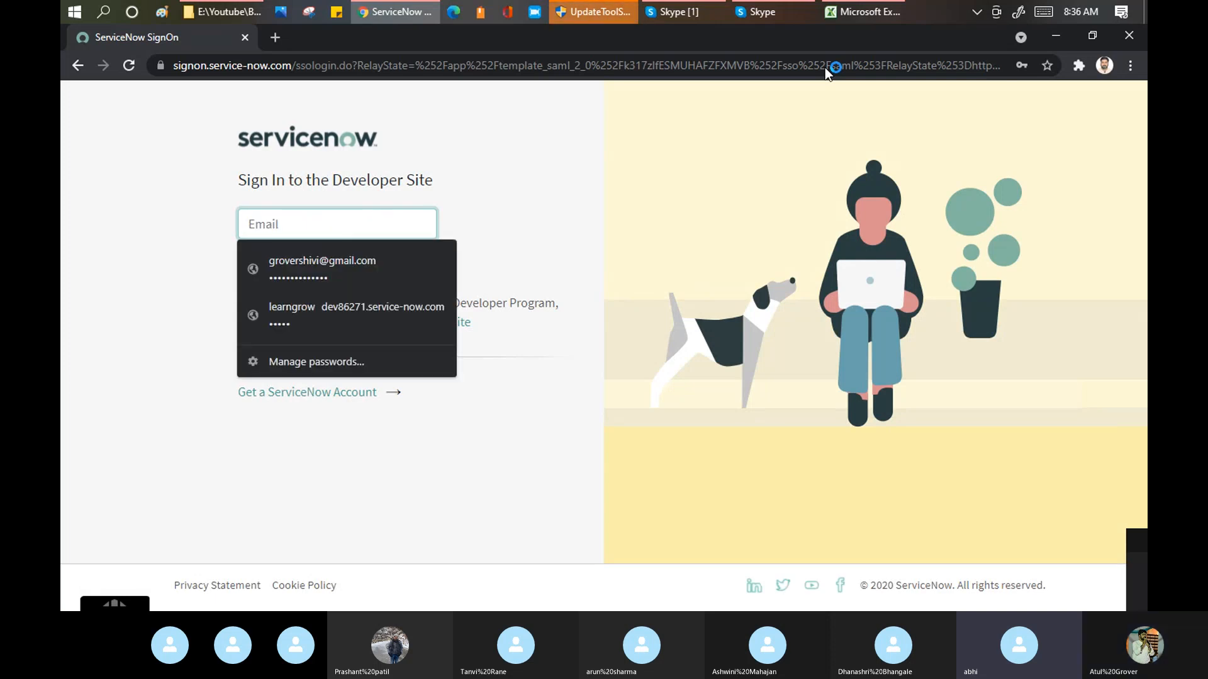
type("atu")
key("Escape")
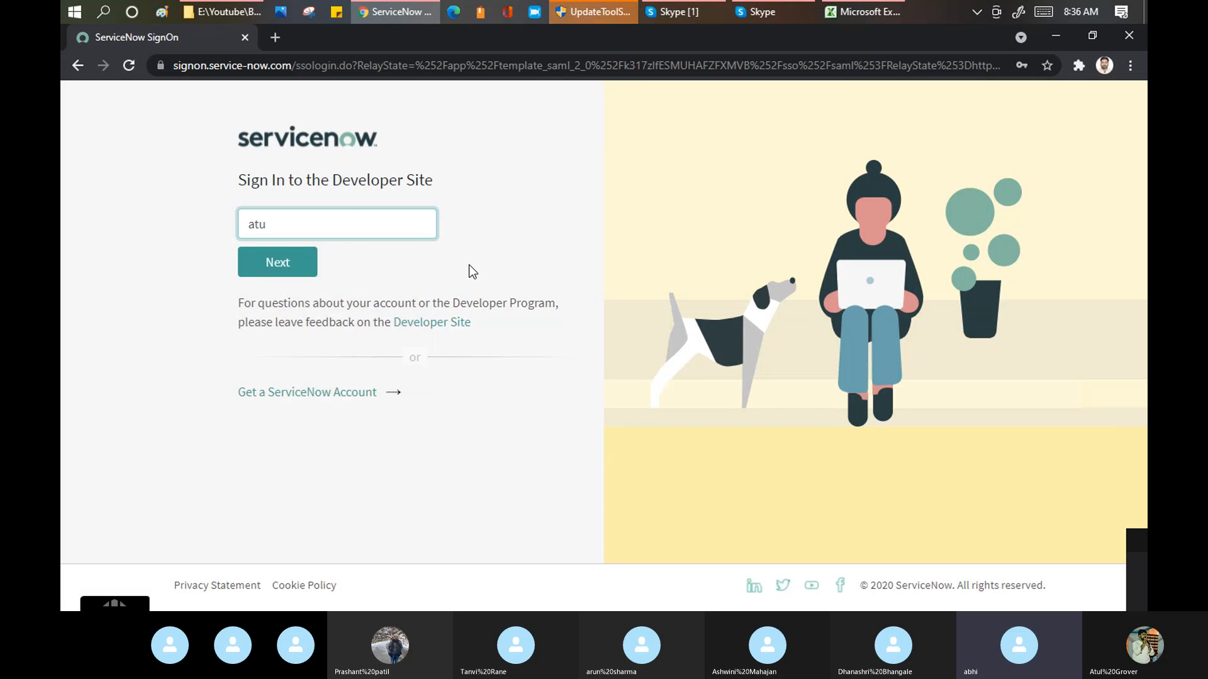
left_click(329, 221)
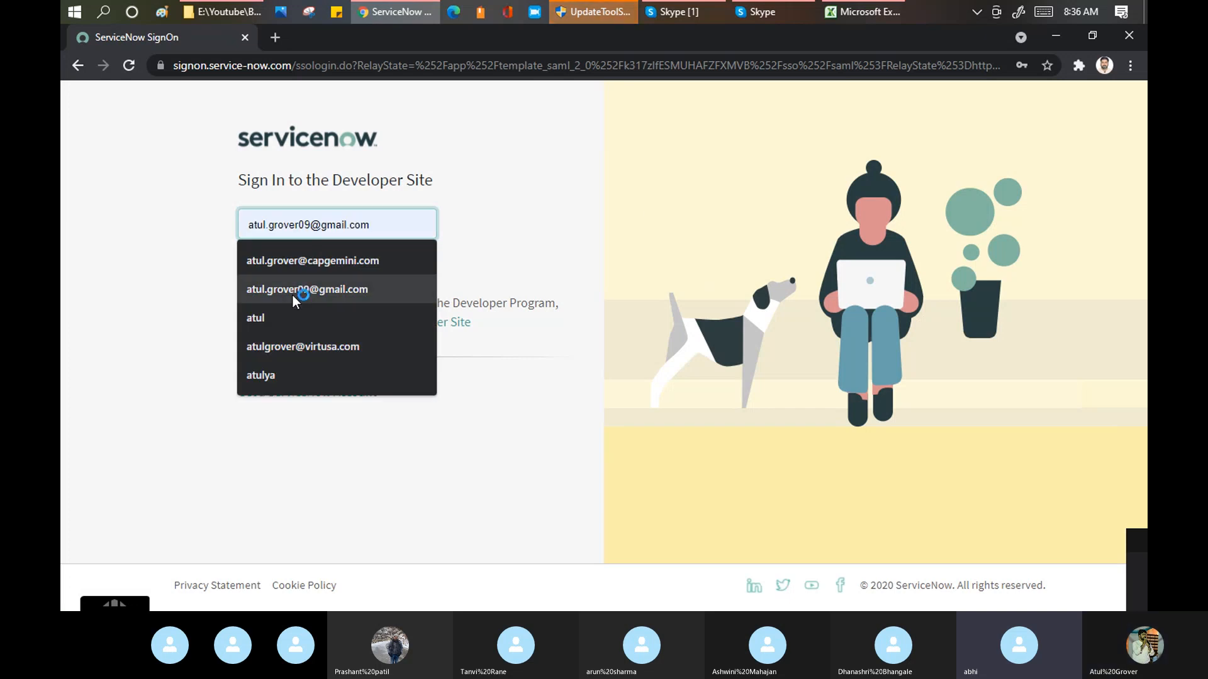
left_click(292, 284)
left_click(276, 264)
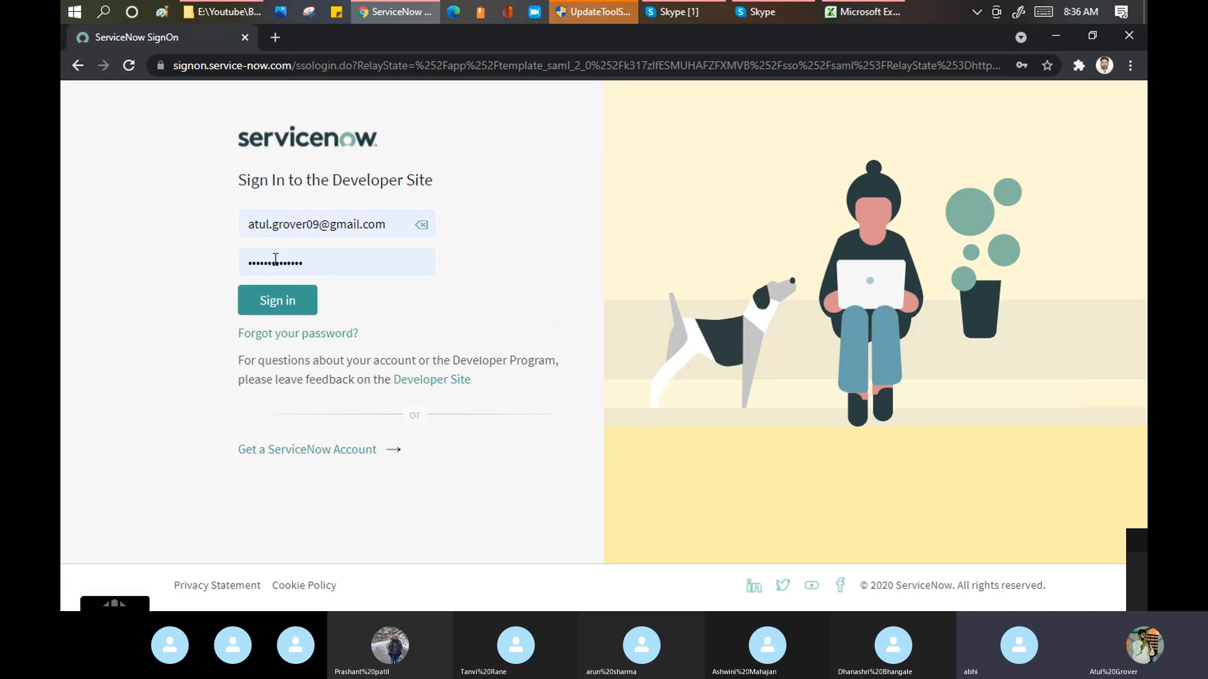
Step: Replace the autofilled password with the account password and sign in
left_click(316, 265)
left_click_drag(316, 264, 165, 237)
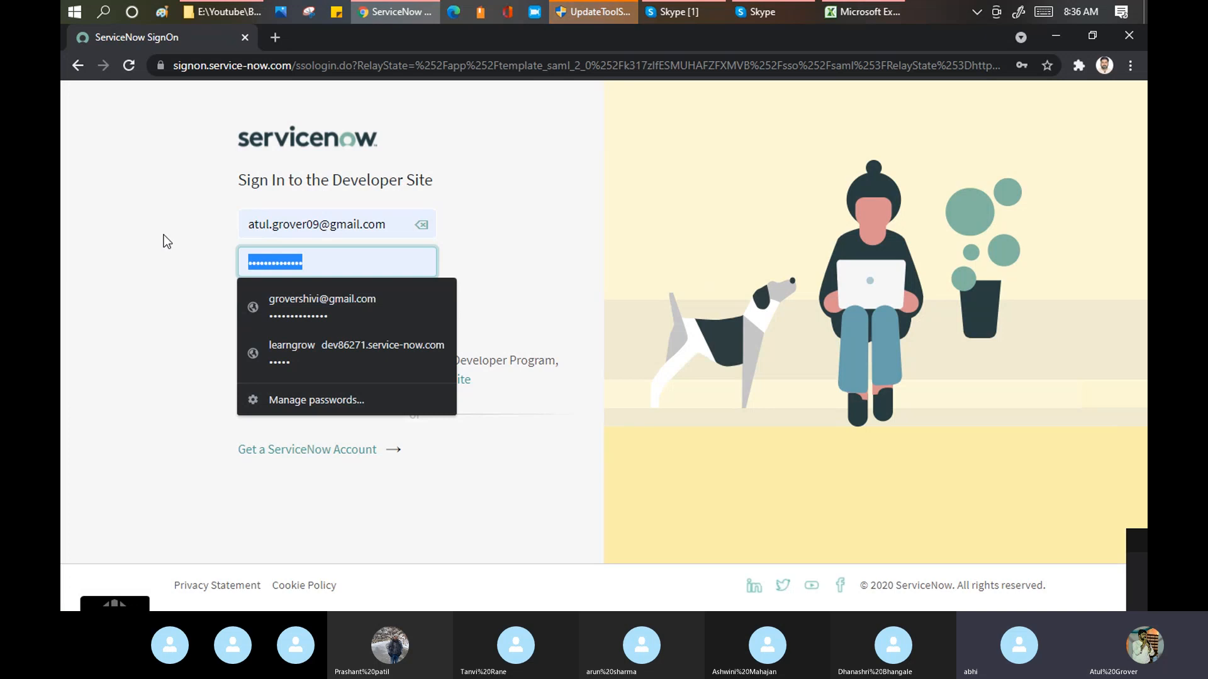
type("•••••••••••")
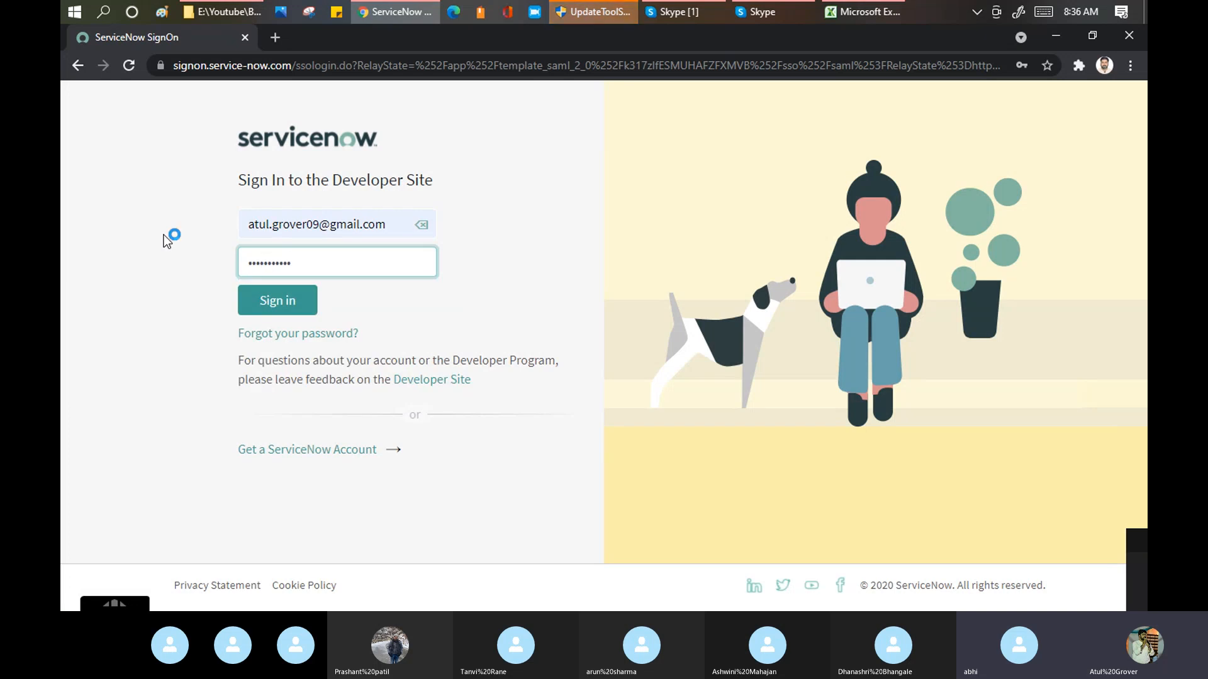
left_click(251, 303)
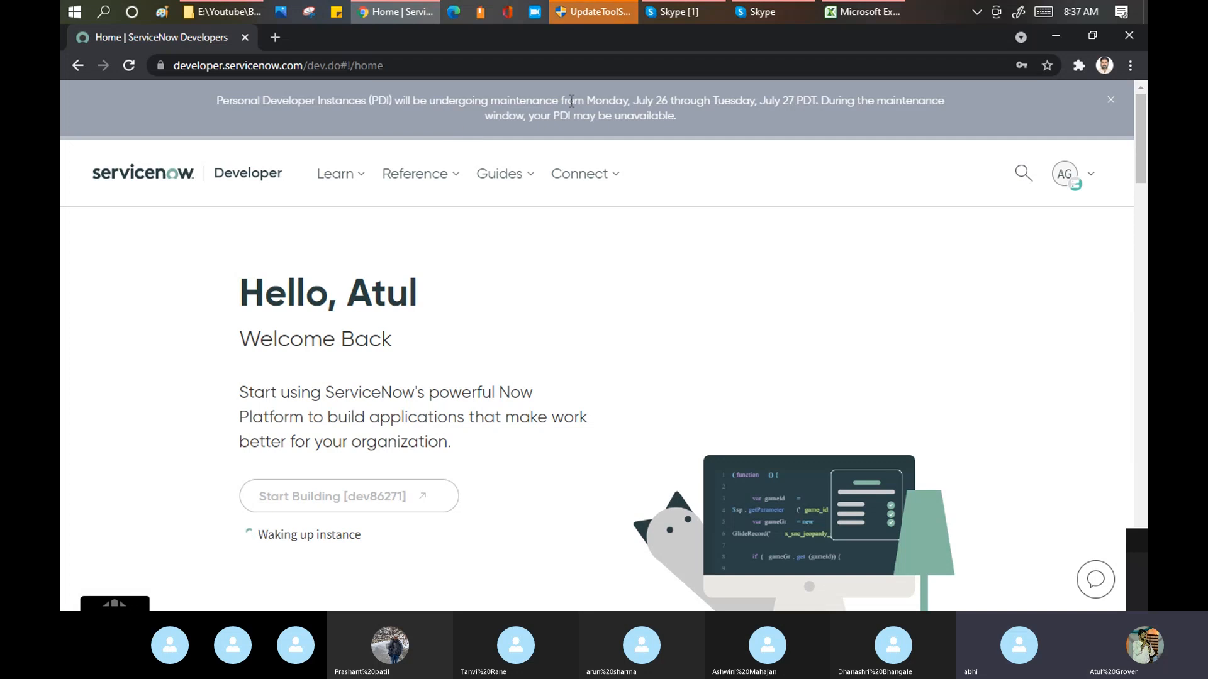
Step: Open the account's instance overview and request a refresh of the developer instance
left_click_drag(585, 101, 816, 130)
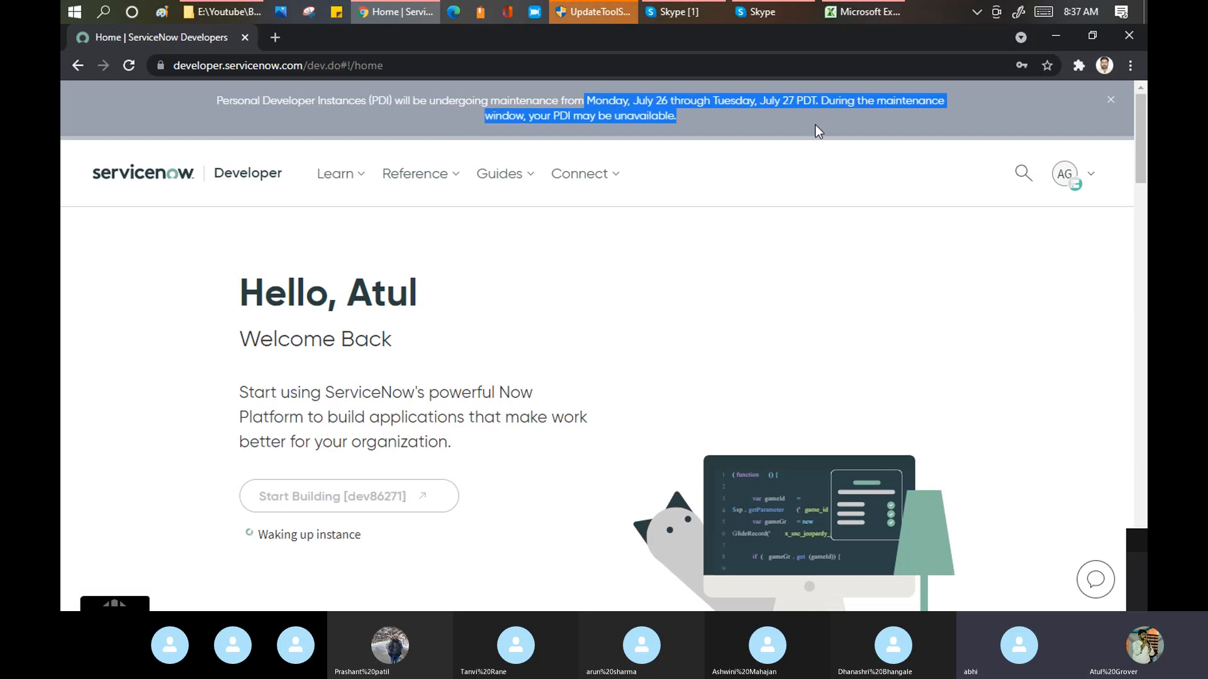
left_click(1072, 188)
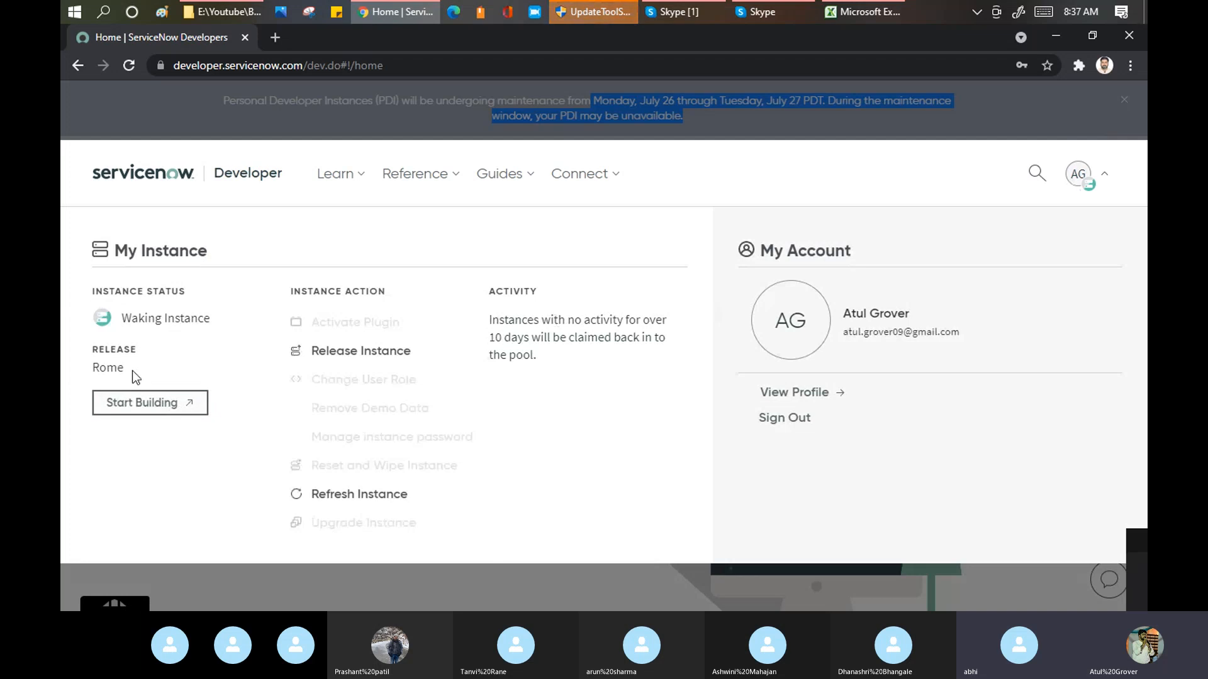
left_click(349, 503)
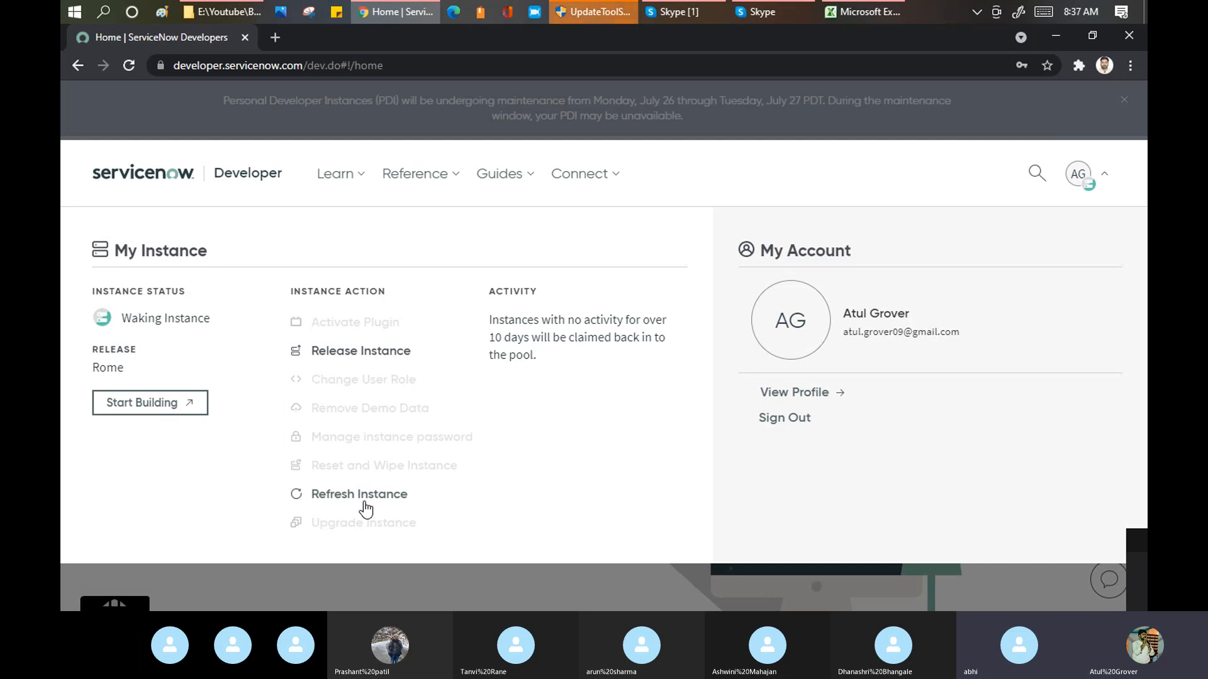
left_click(364, 502)
left_click(366, 507)
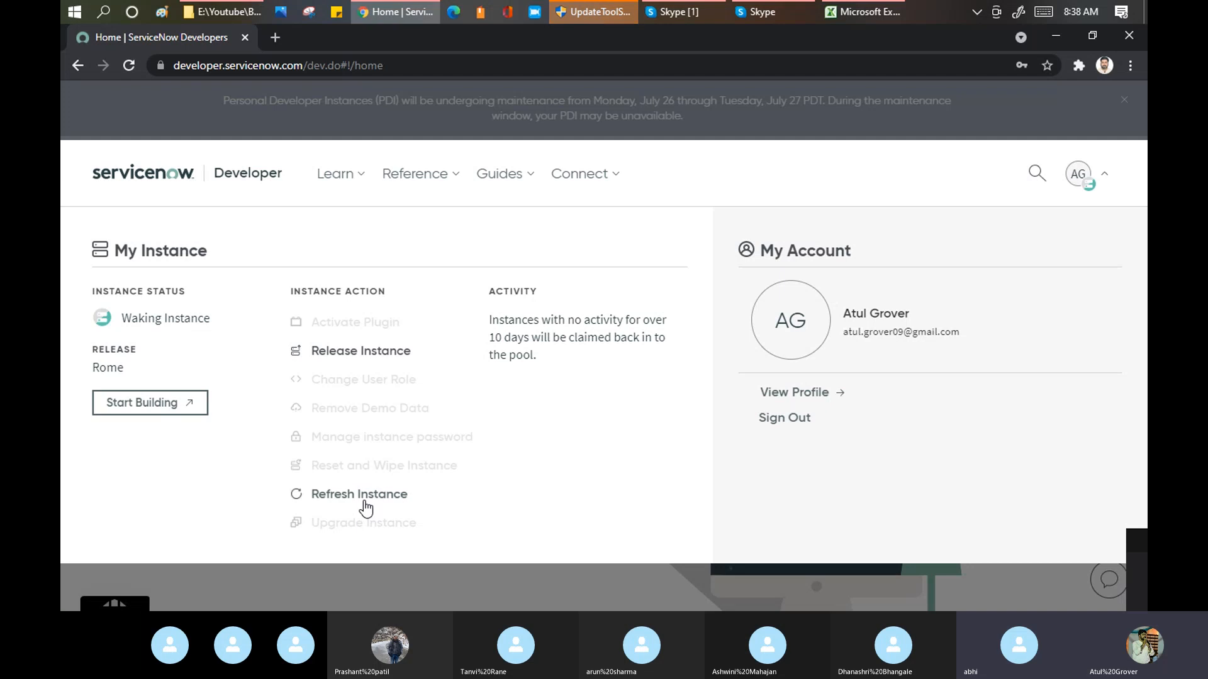
left_click(365, 501)
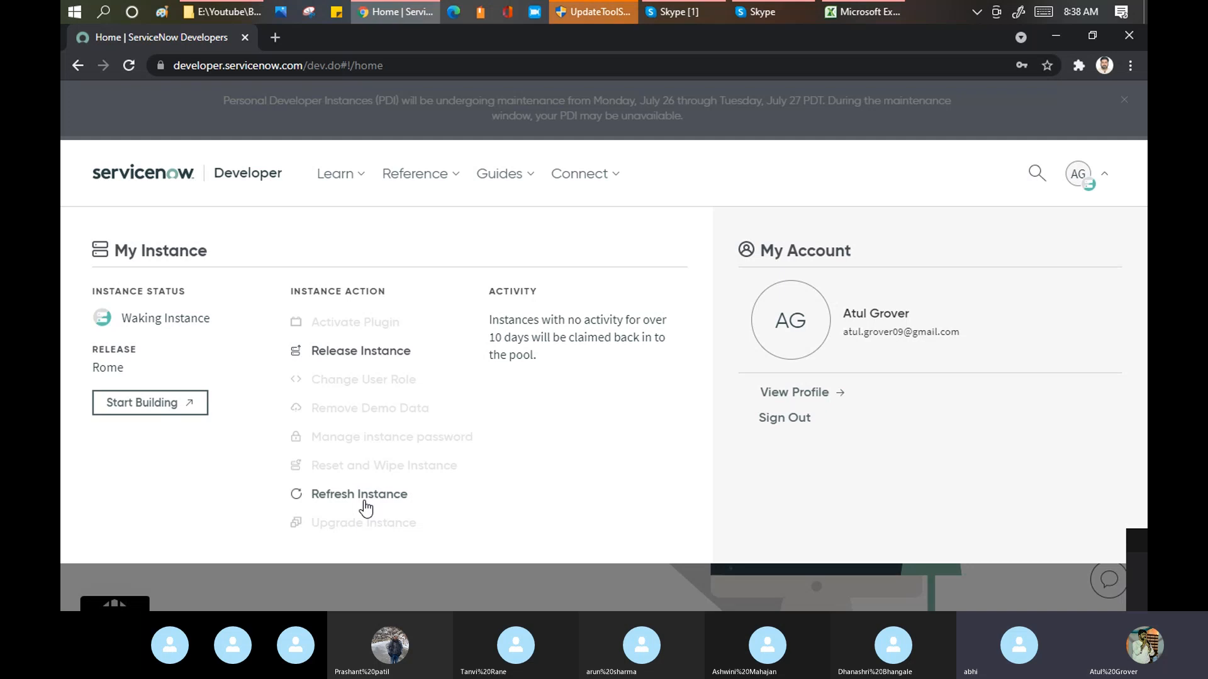
Step: Search for Flipkart in a new browser tab and look over its home page without logging in
left_click(281, 44)
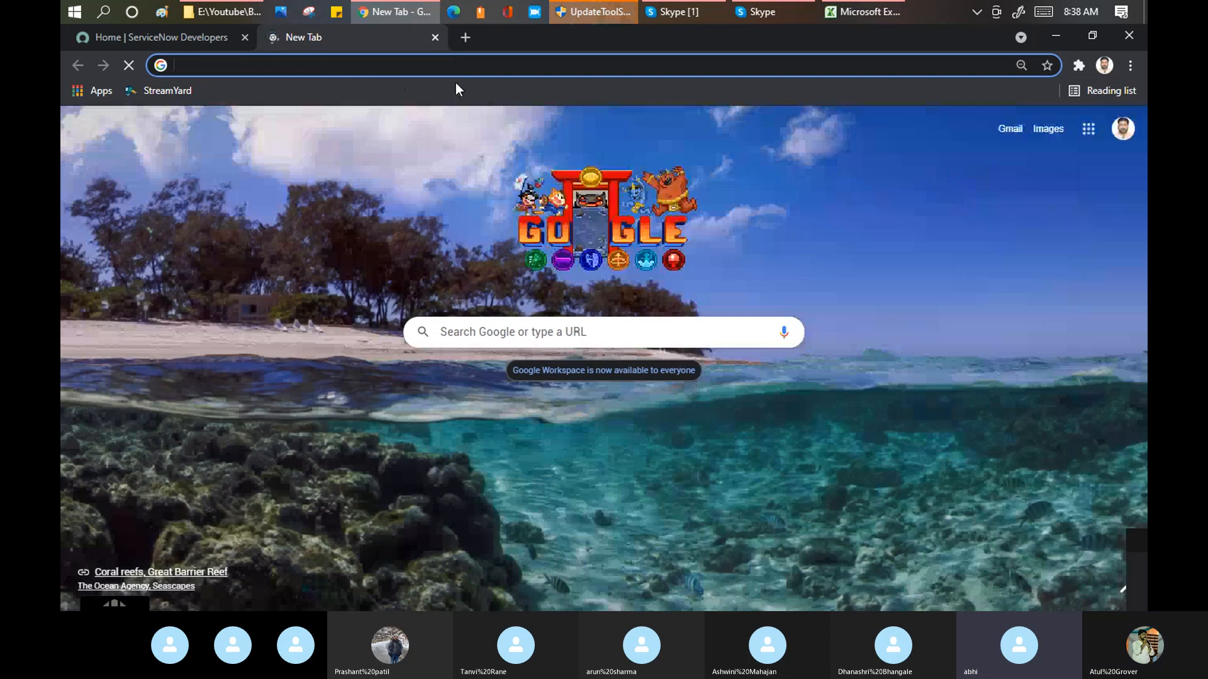
type("flip")
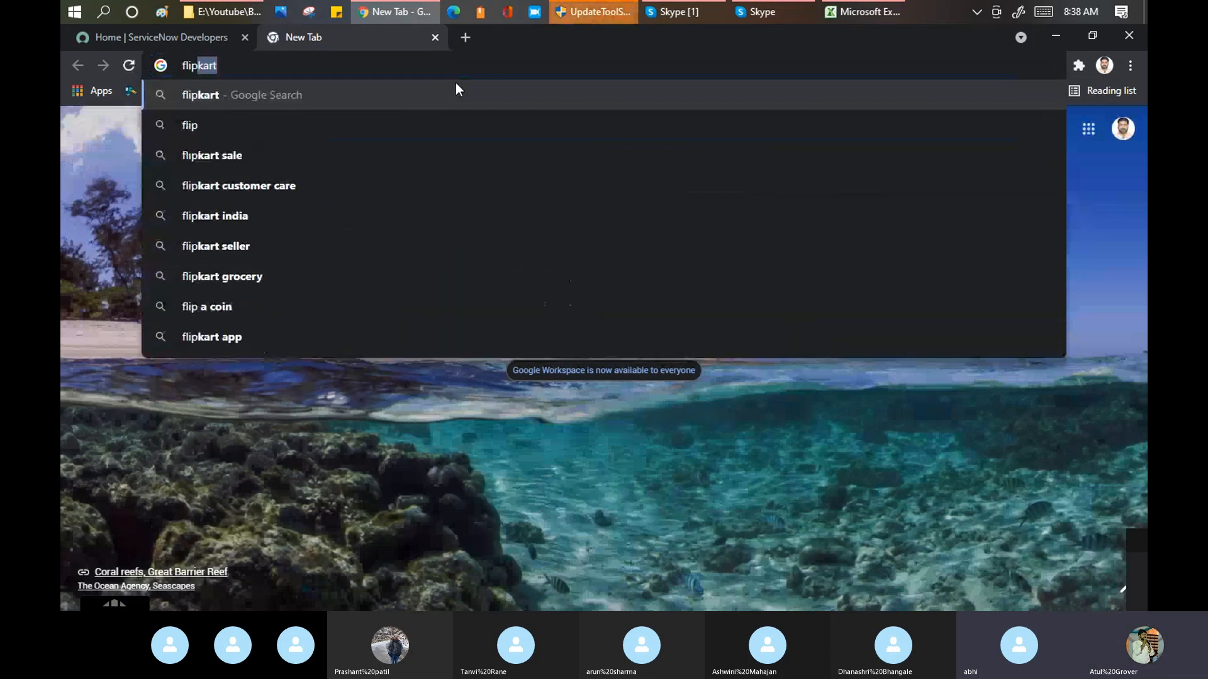
key("Return")
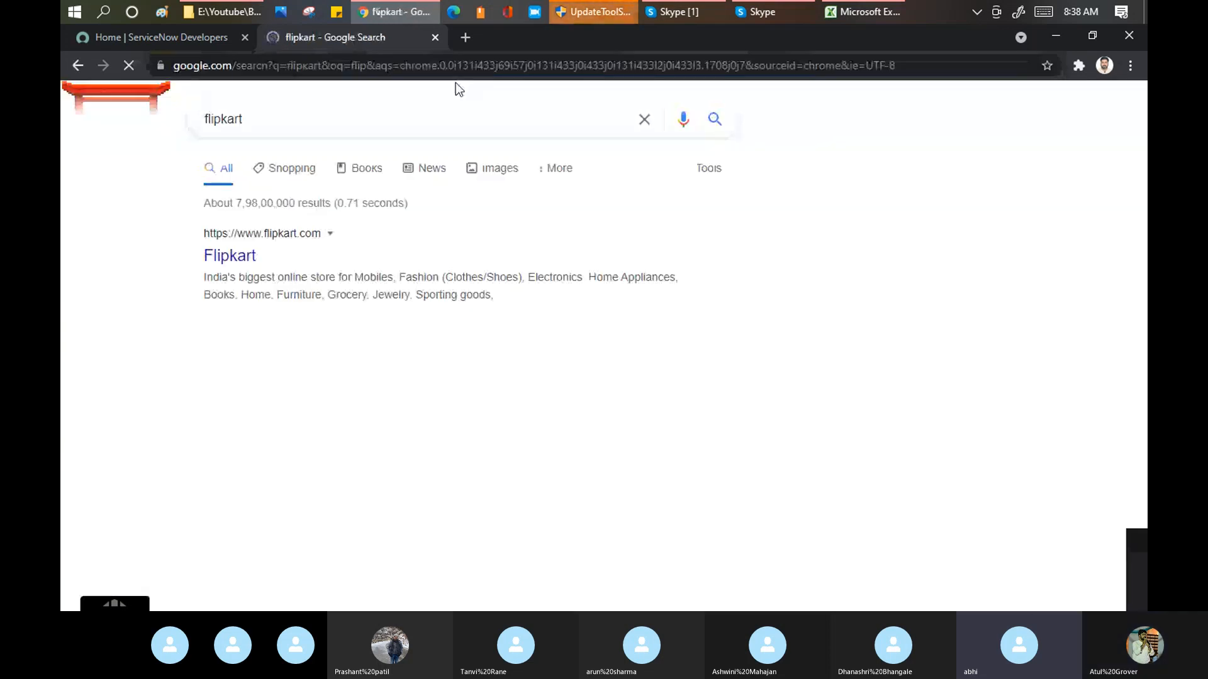
left_click(247, 258)
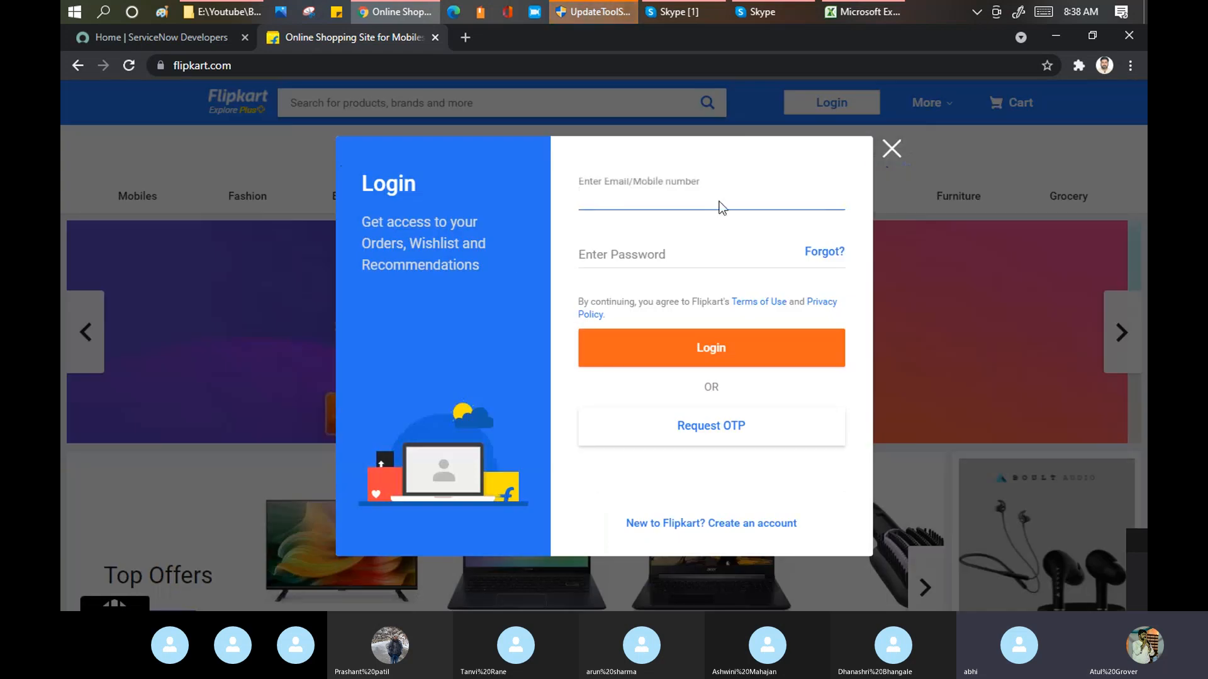
left_click(892, 152)
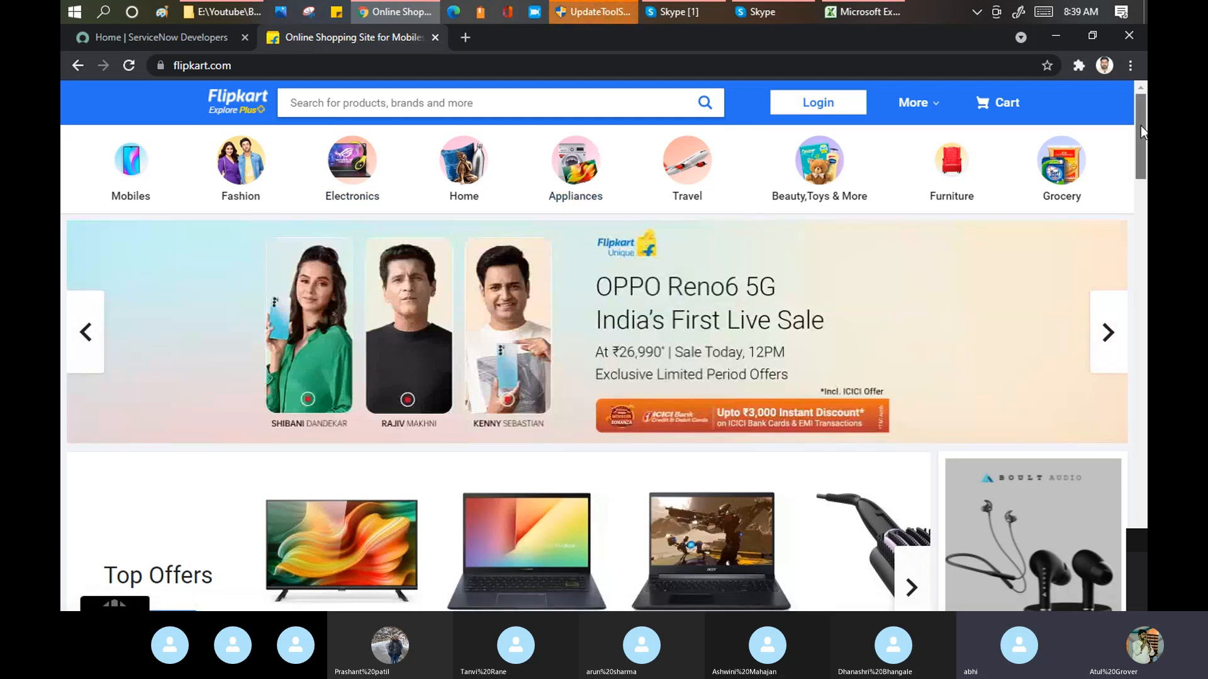
left_click_drag(1141, 126, 1141, 246)
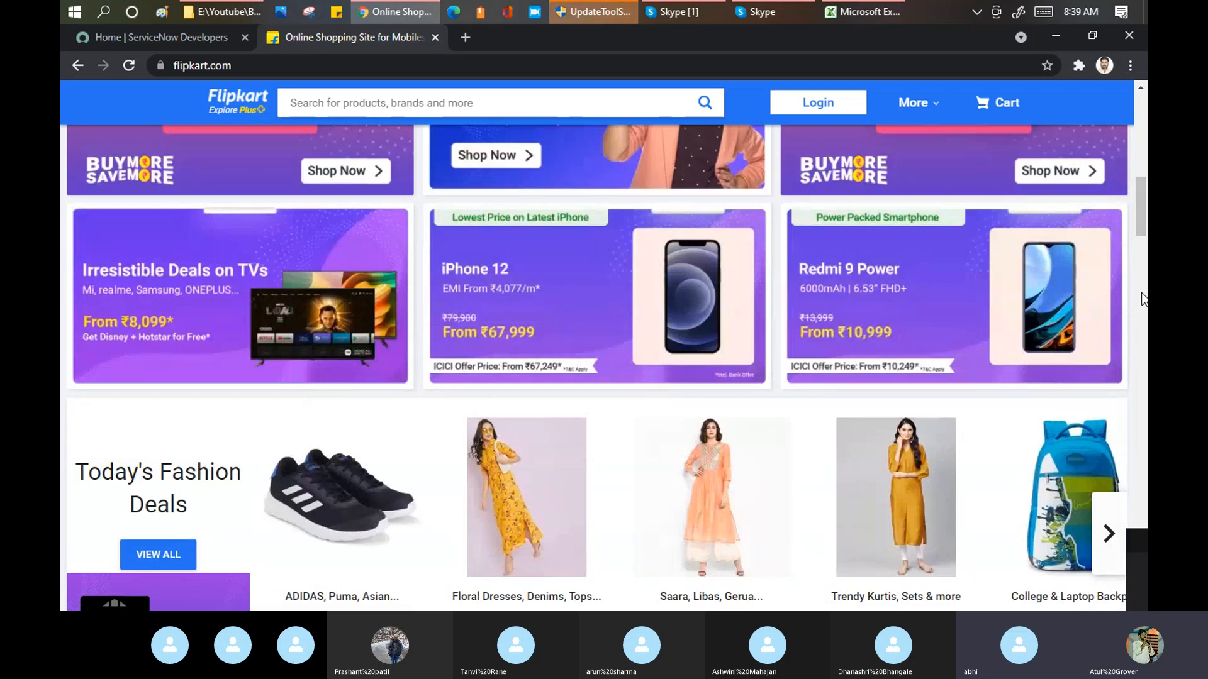
left_click_drag(1143, 217, 1146, 126)
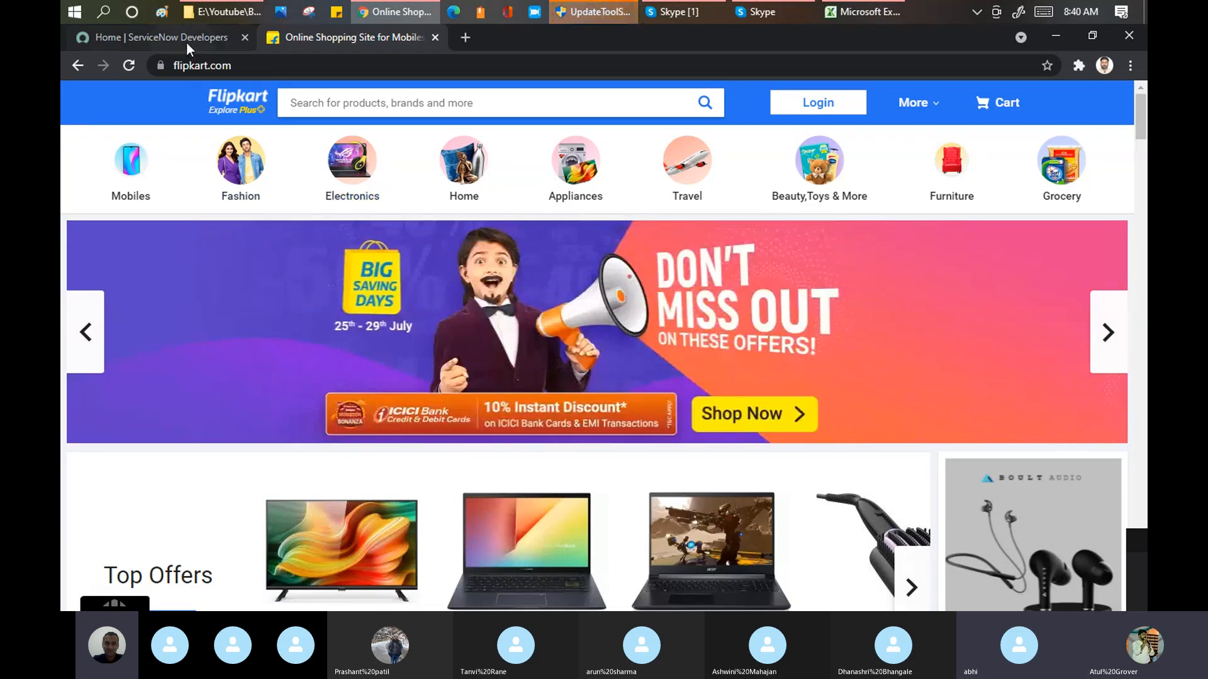
Step: Return to the ServiceNow Developers page, refresh the instance again and reload the page
left_click(187, 41)
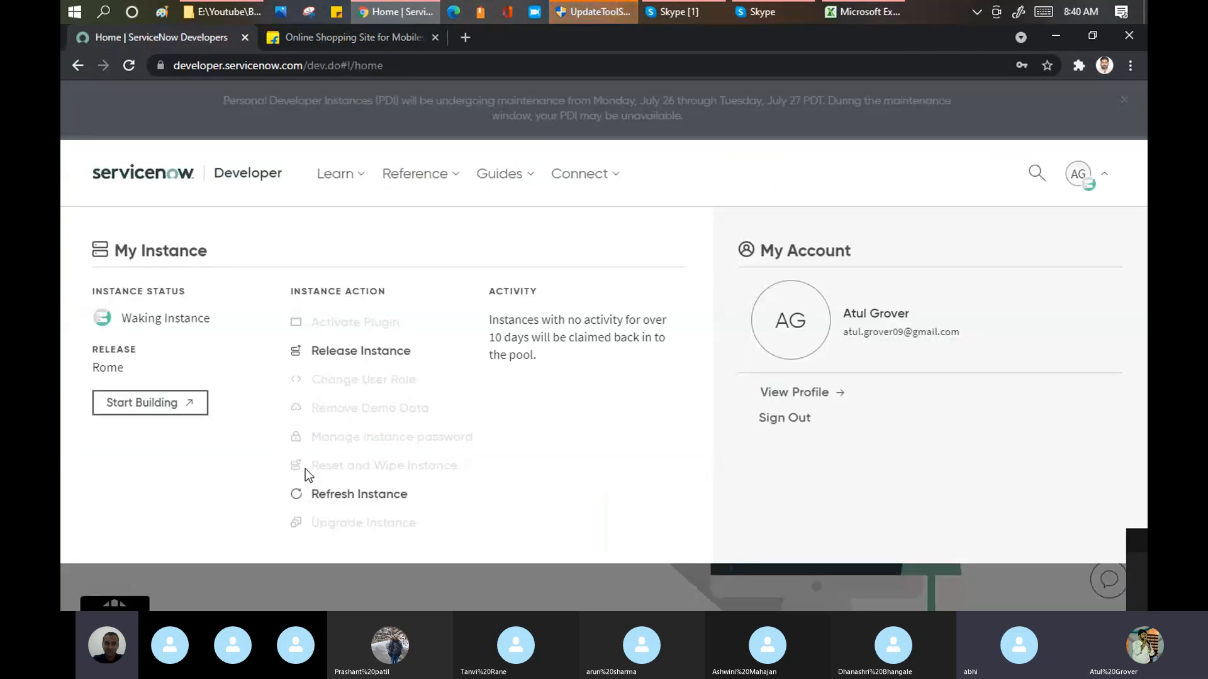
left_click(315, 495)
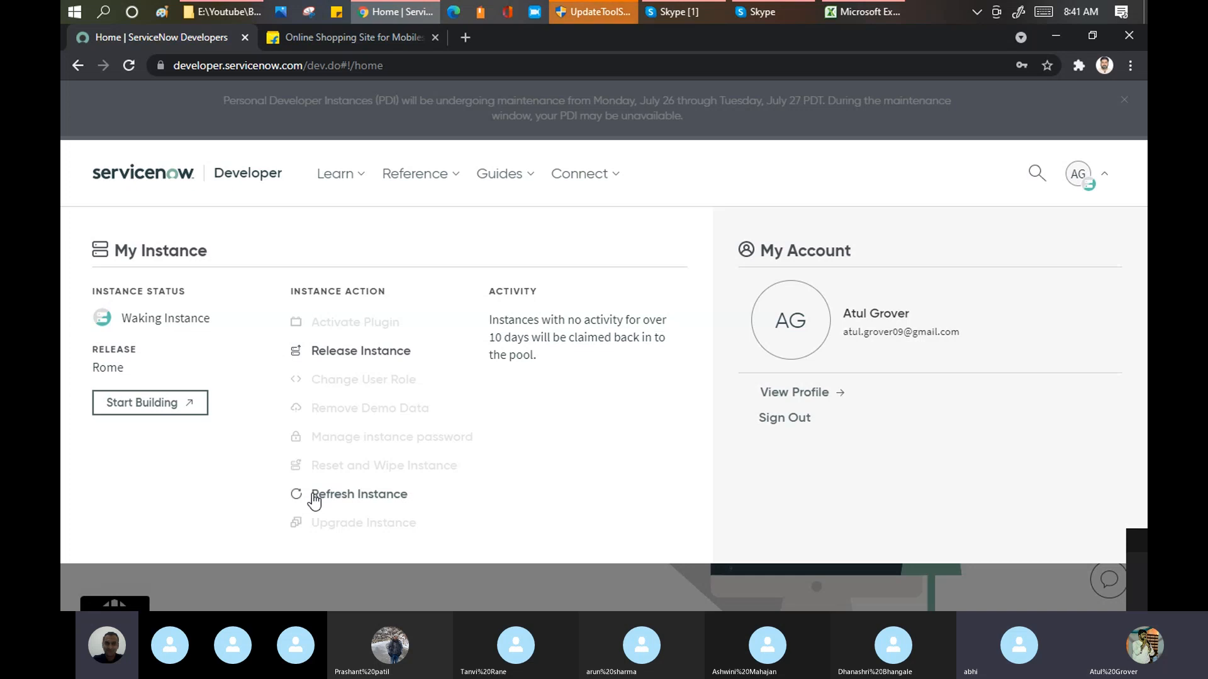
left_click(312, 496)
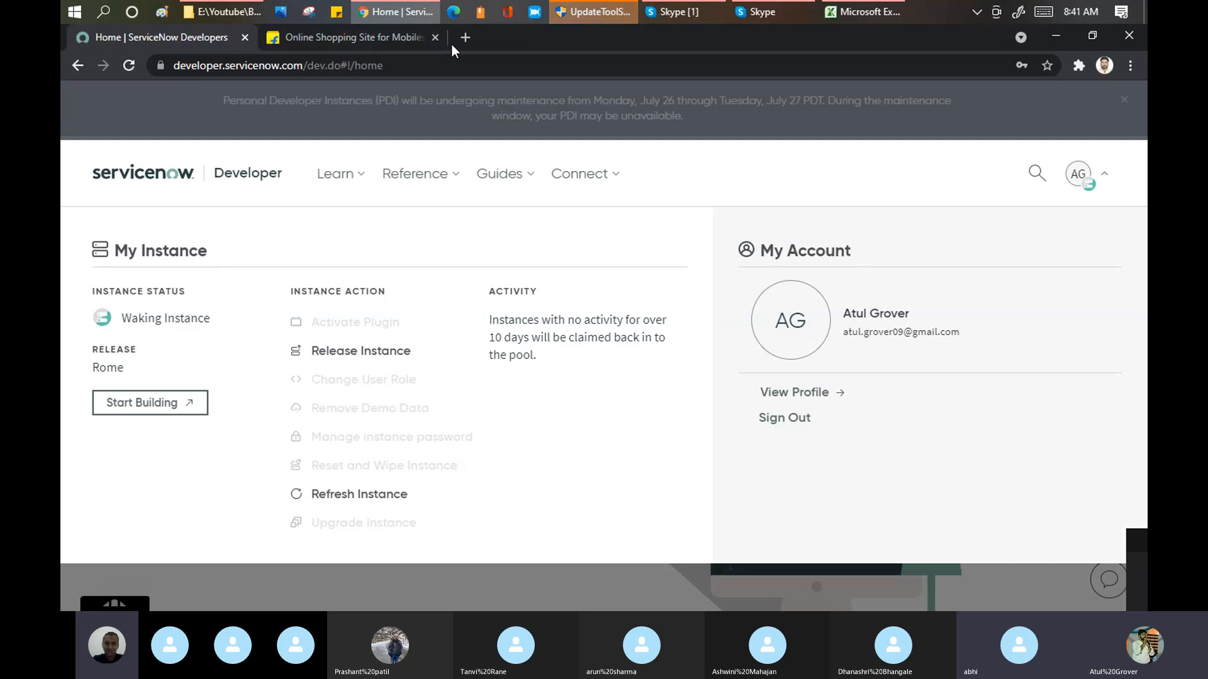
left_click(388, 66)
key("Return")
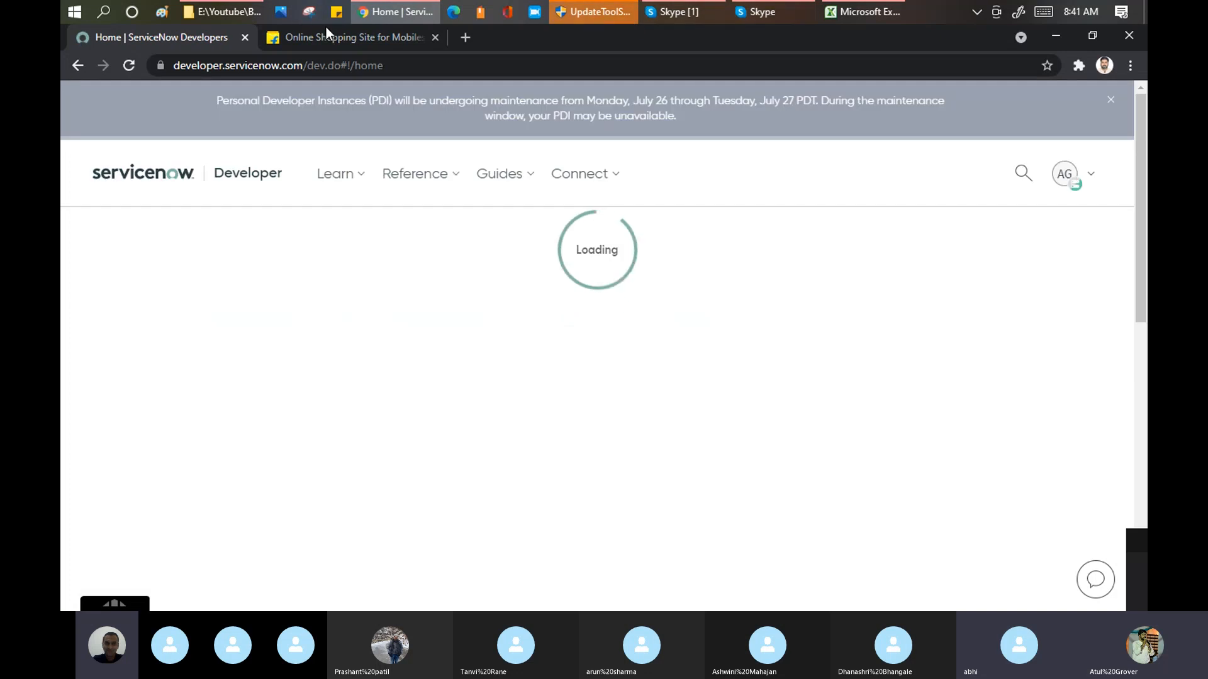
Step: In Flipkart, browse Appliances to the Kitchen Appliances category and open the Glen 6063AC60+Cooktop 1043BB chimney combo
left_click(320, 39)
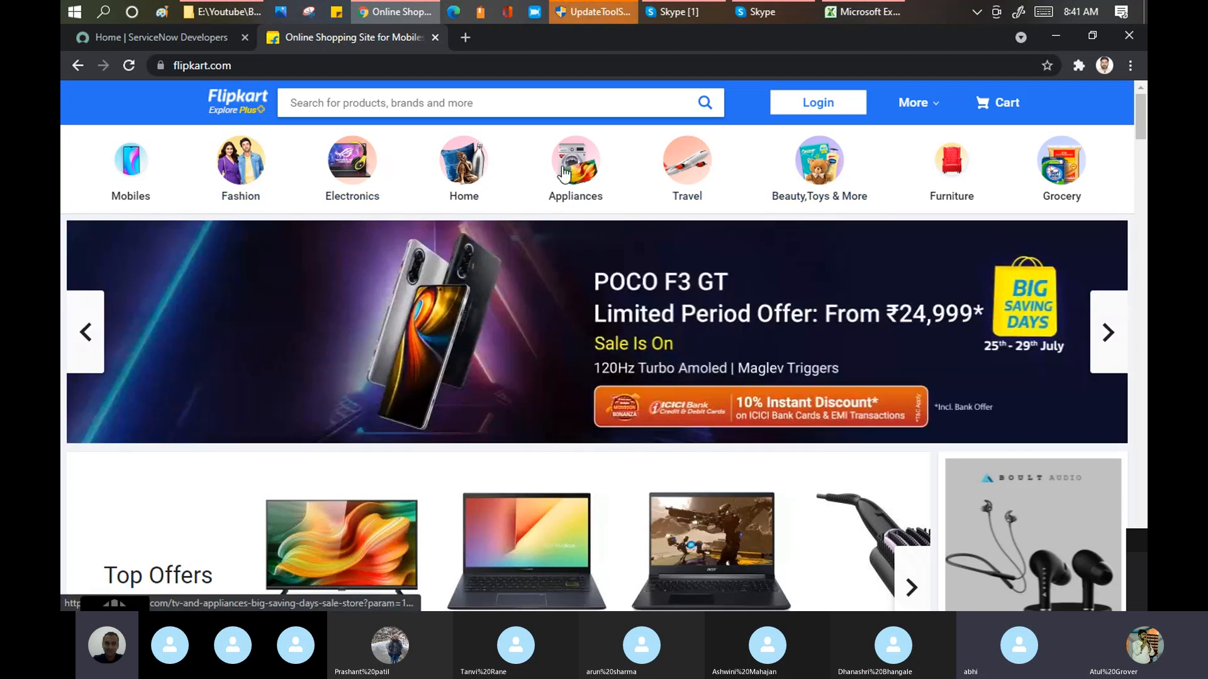
left_click(584, 167)
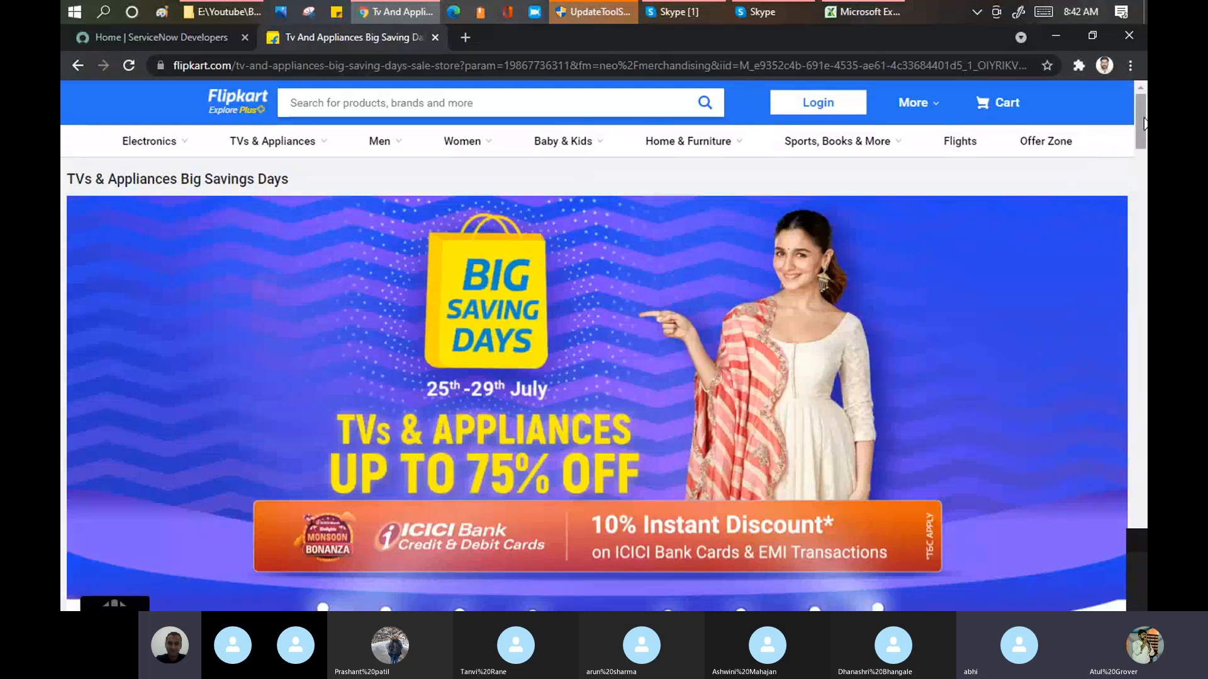
scroll(663, 198, "down", 9)
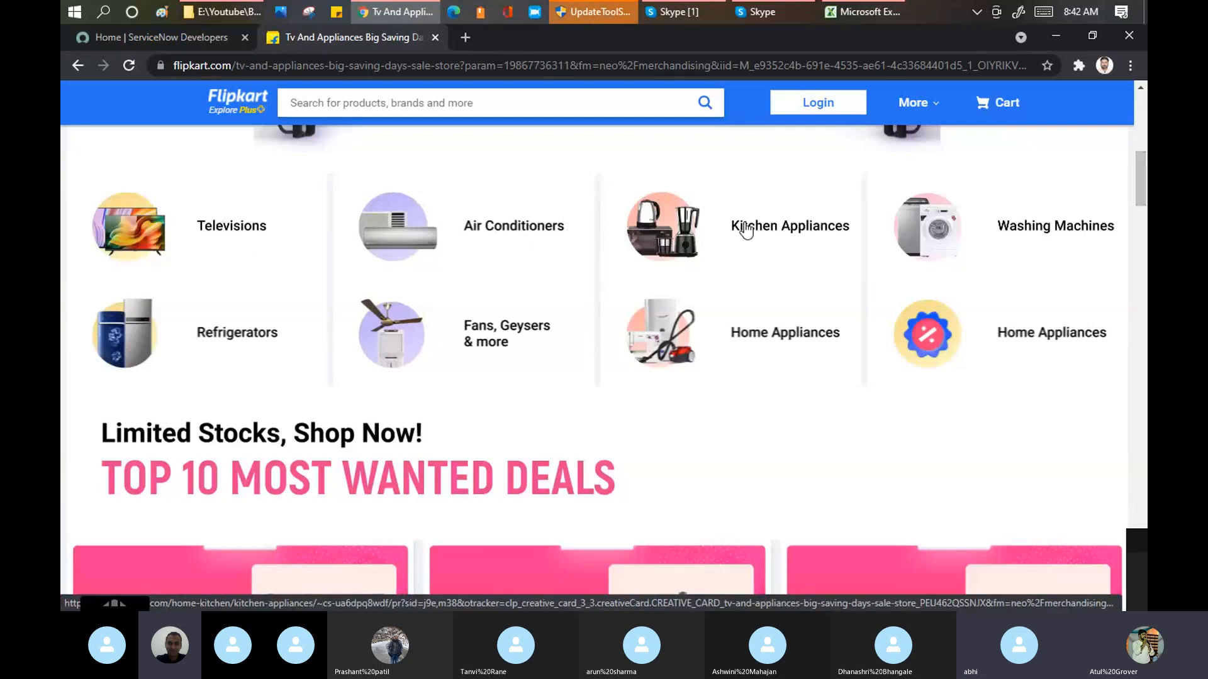
left_click(776, 270)
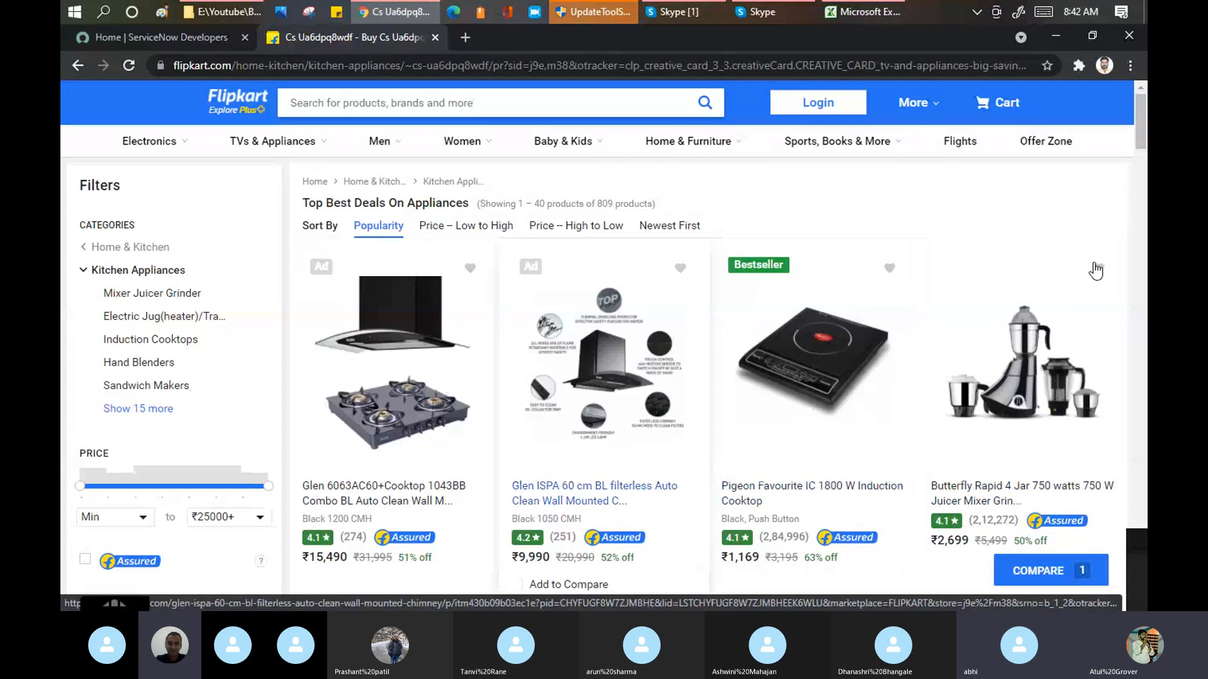
left_click_drag(1141, 114, 1142, 131)
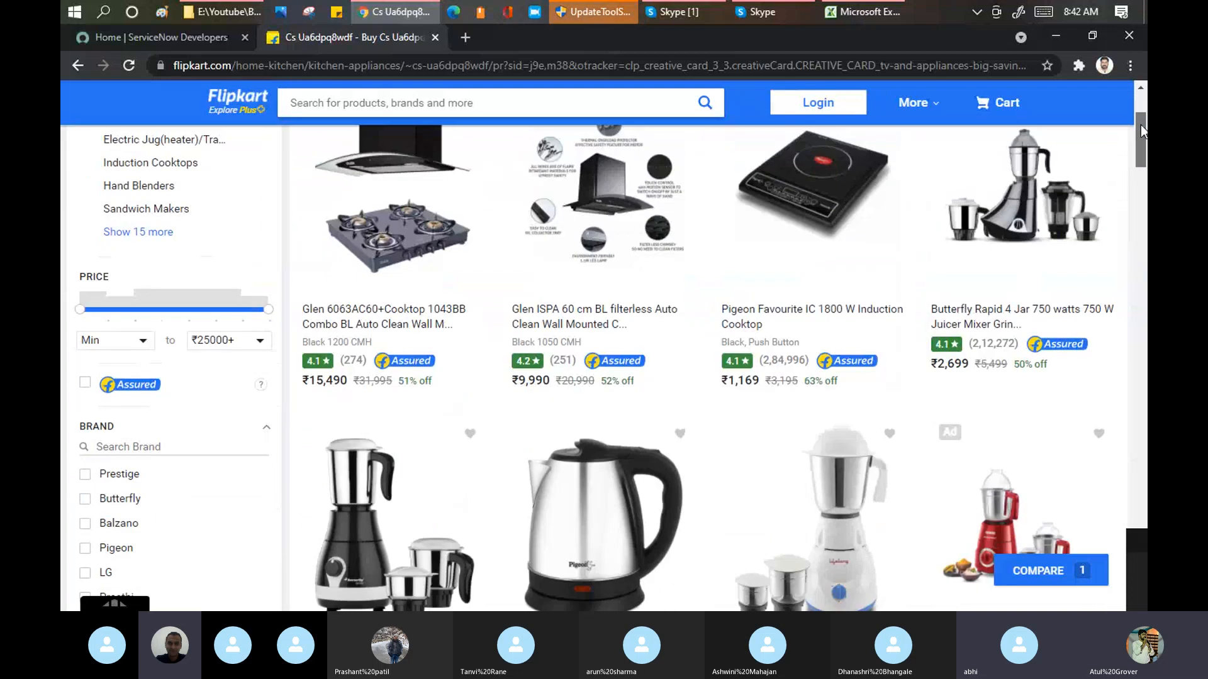
left_click(356, 308)
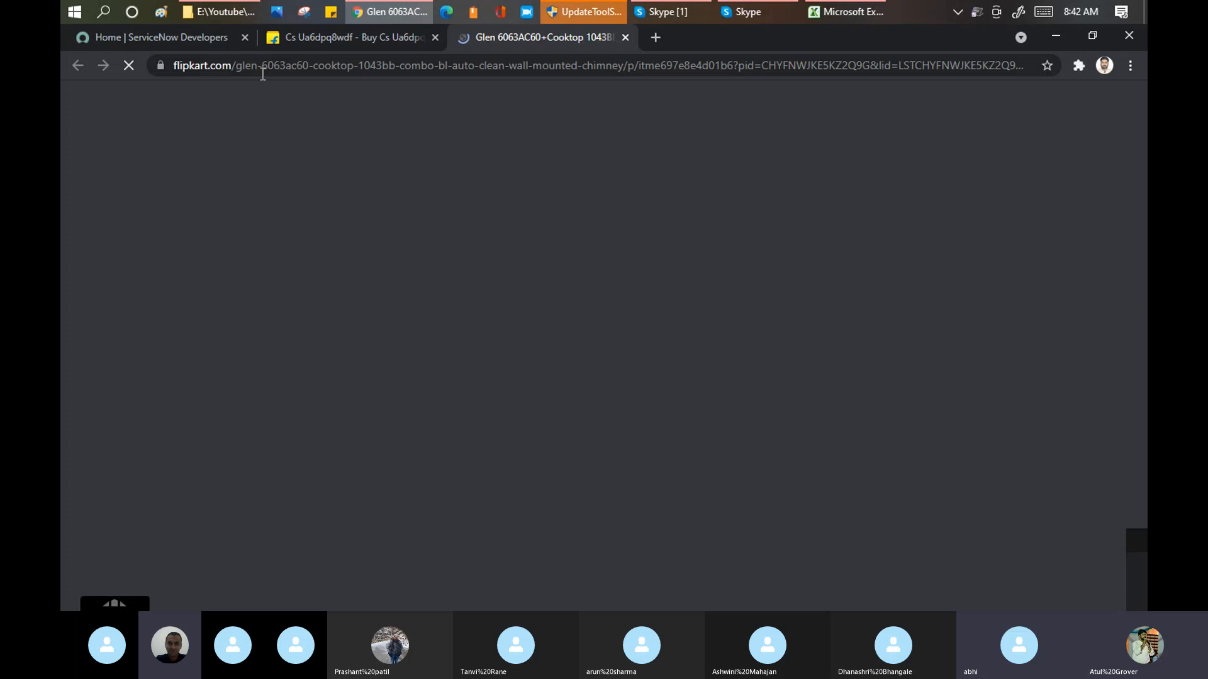
Step: Check the instance status on the ServiceNow Developers page, and look through the Glen chimney combo's product page on Flipkart
left_click(209, 42)
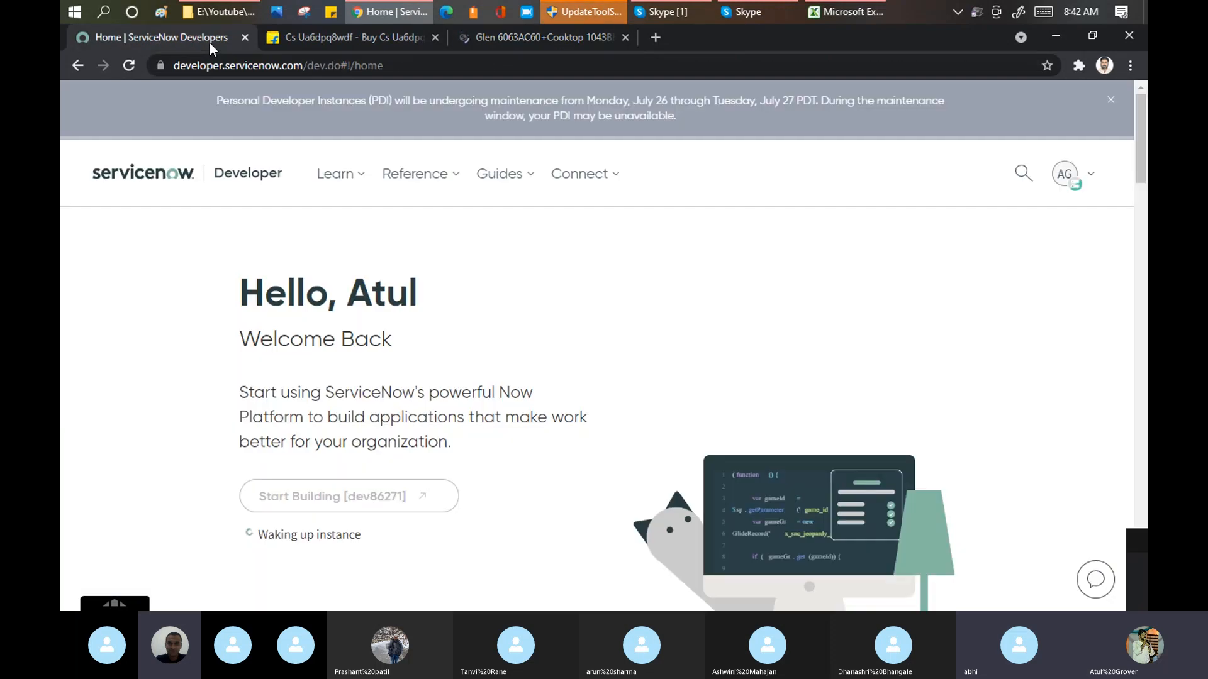
left_click(538, 43)
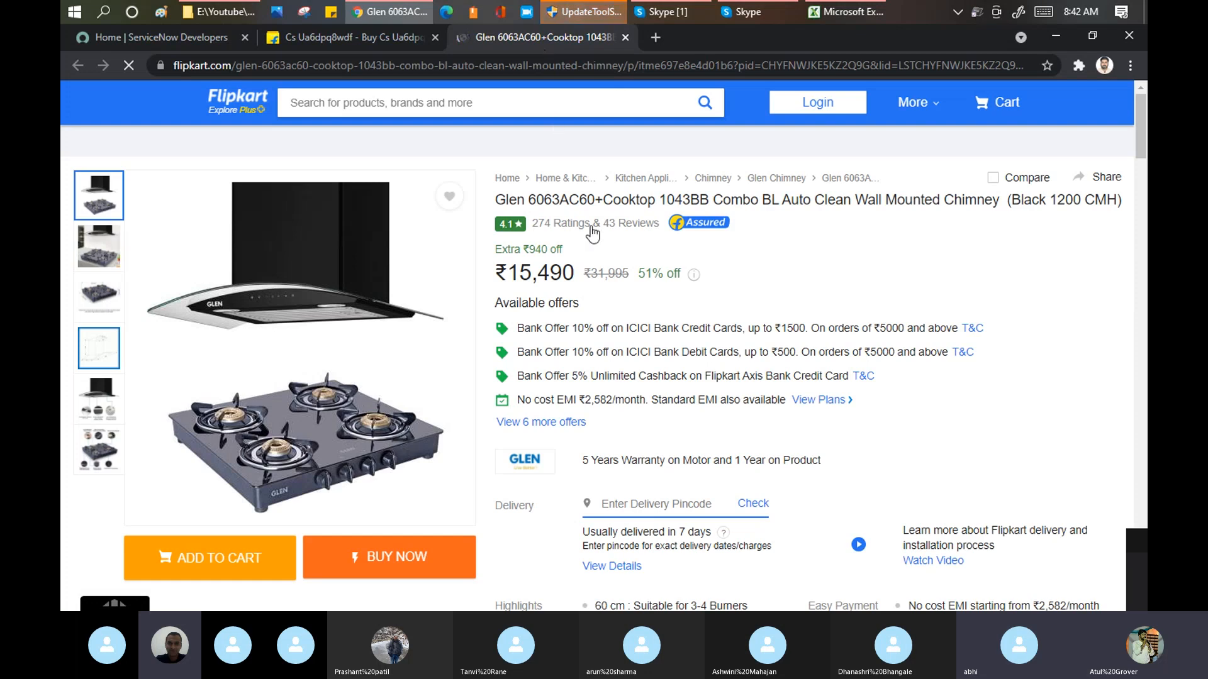
scroll(946, 281, "down", 5)
left_click_drag(1141, 196, 1144, 143)
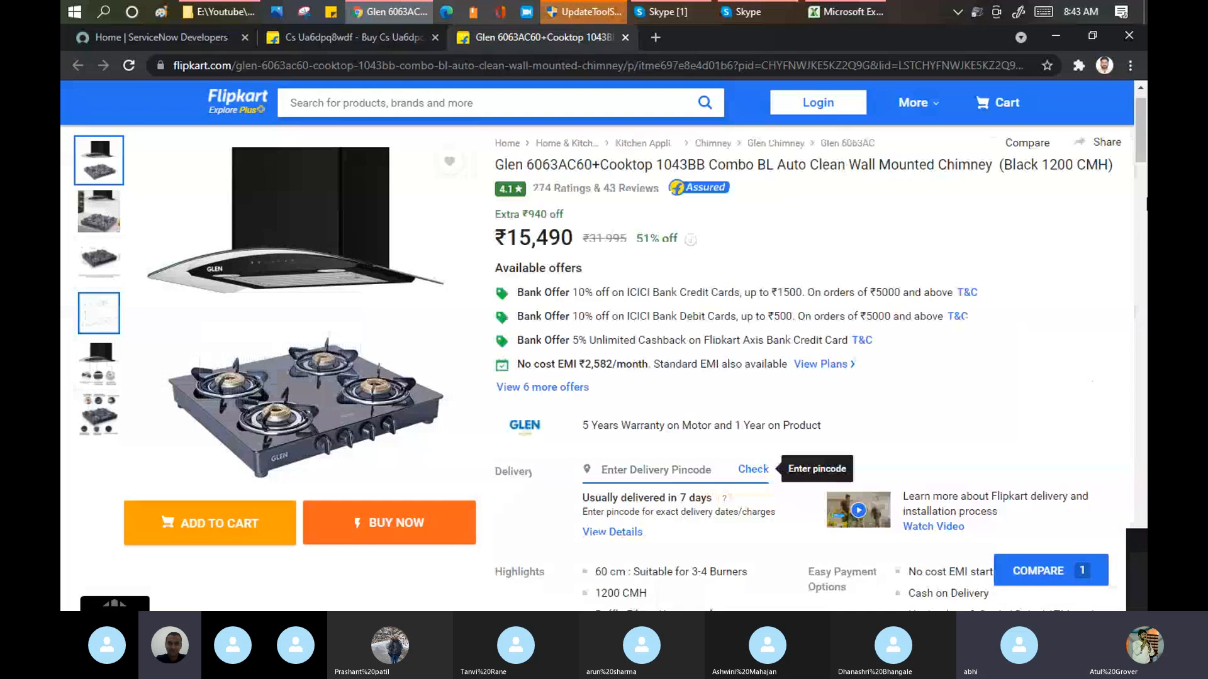
Step: Search Flipkart for "how to install the cooktop"
mouse_move(1140, 122)
left_mouse_down()
mouse_move(1141, 212)
mouse_move(1140, 120)
left_mouse_up()
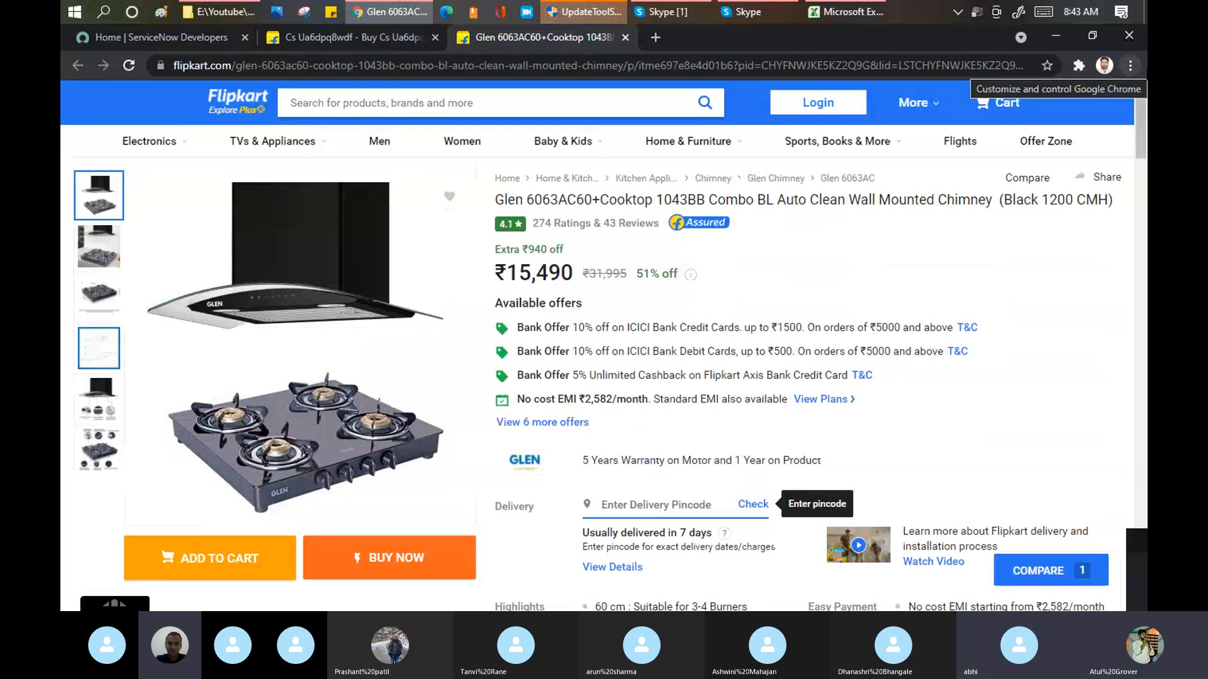
left_click(535, 102)
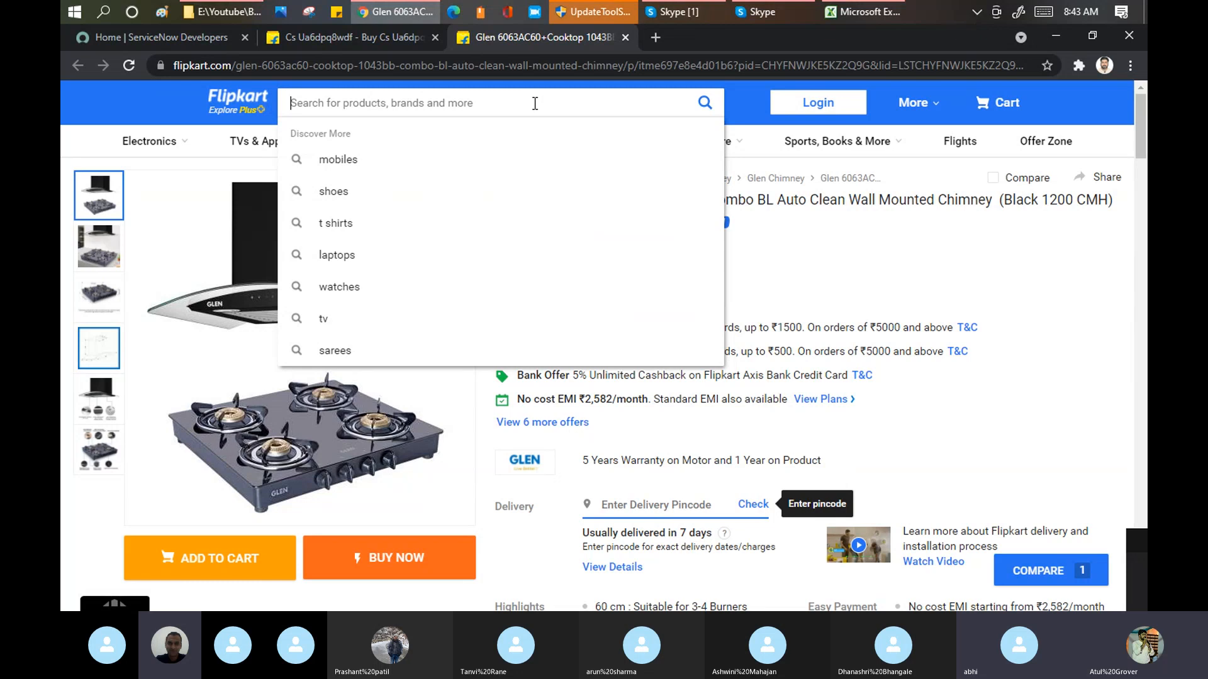
type("how to in")
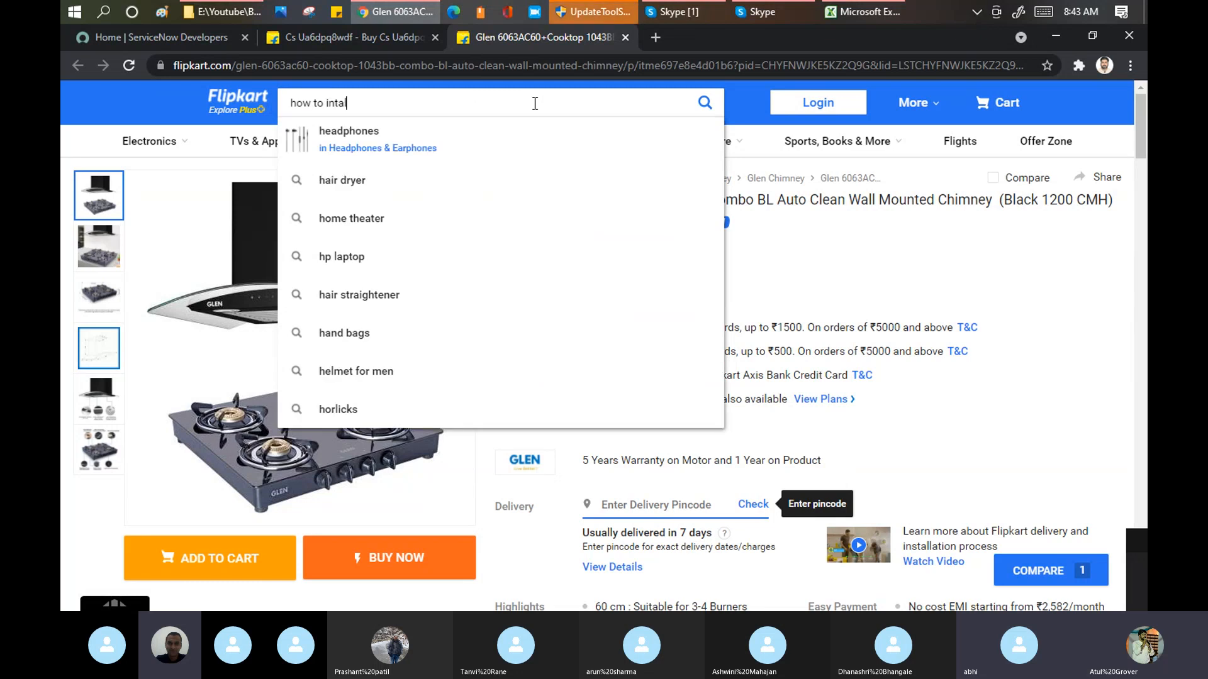
type("s")
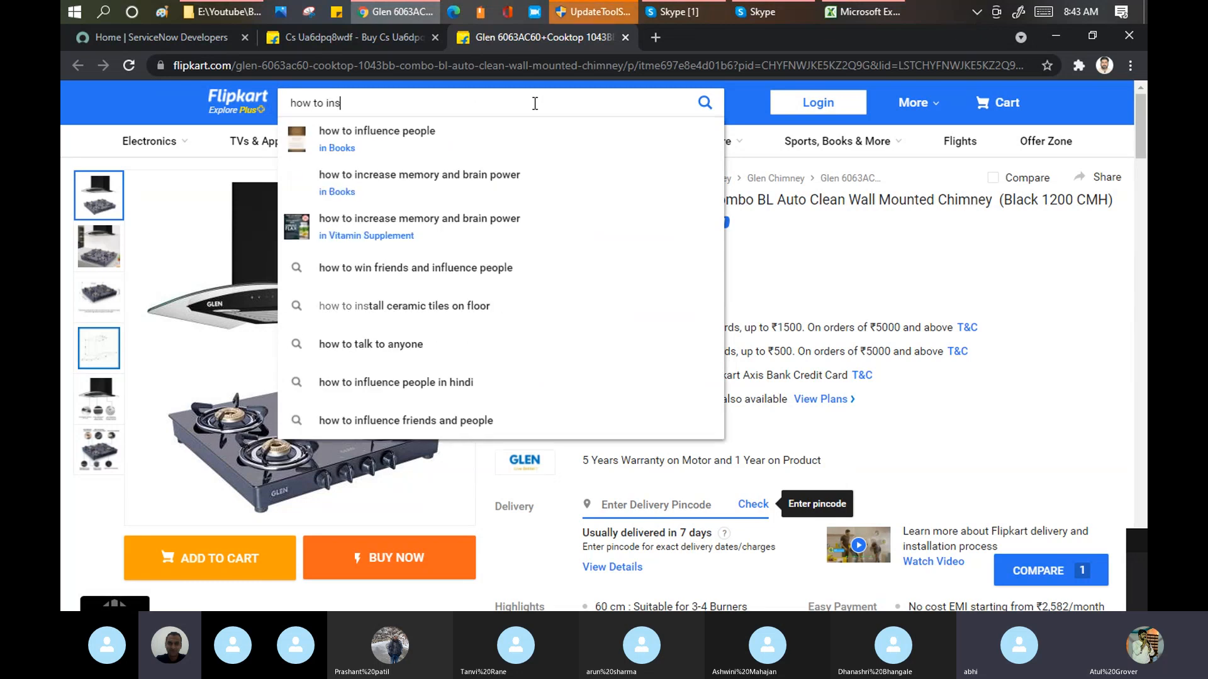
type("tall the c")
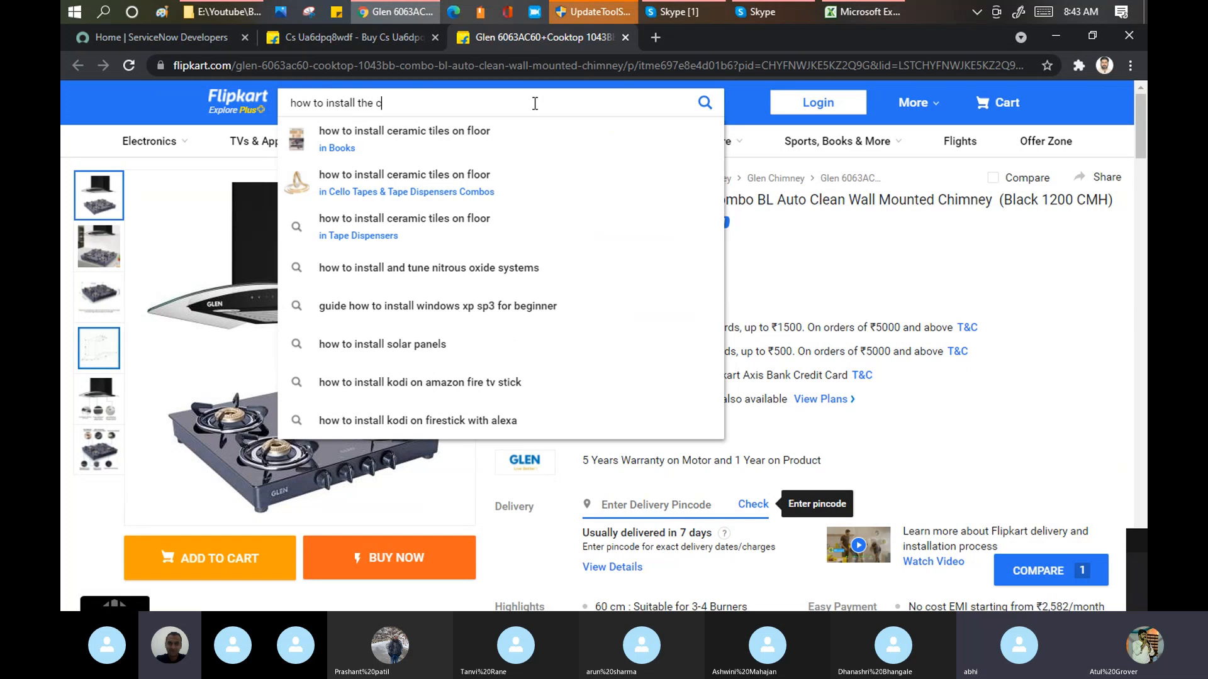
type("ook")
type("t")
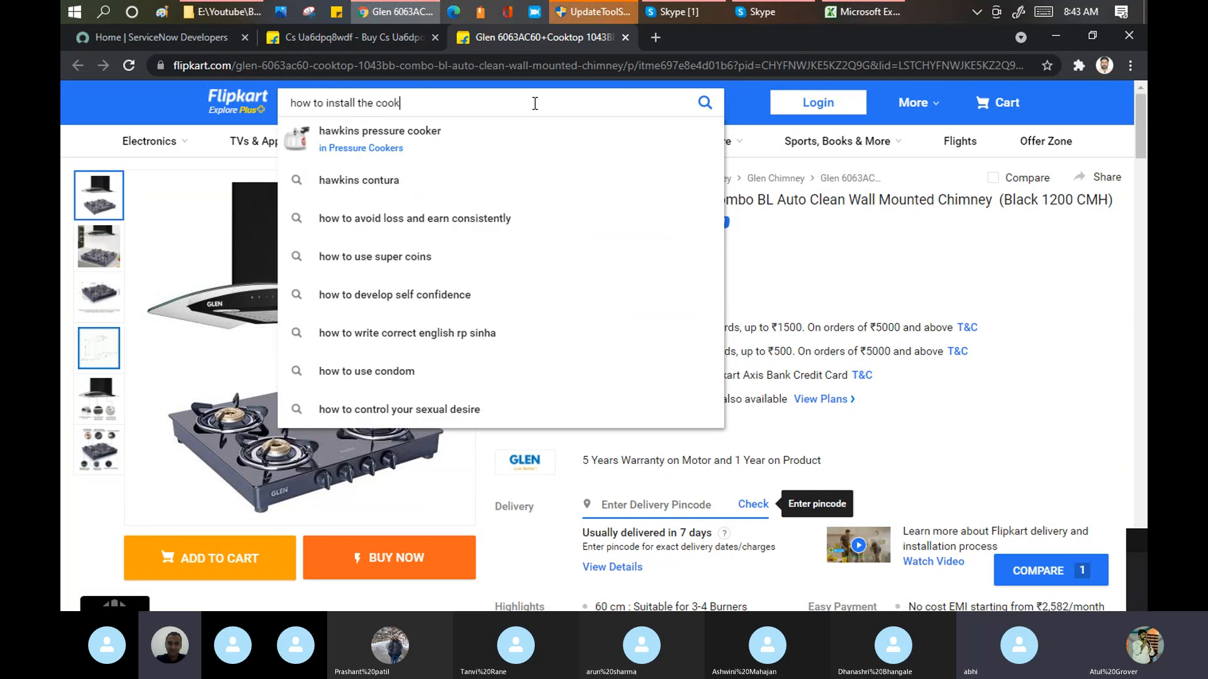
type("op")
key("Return")
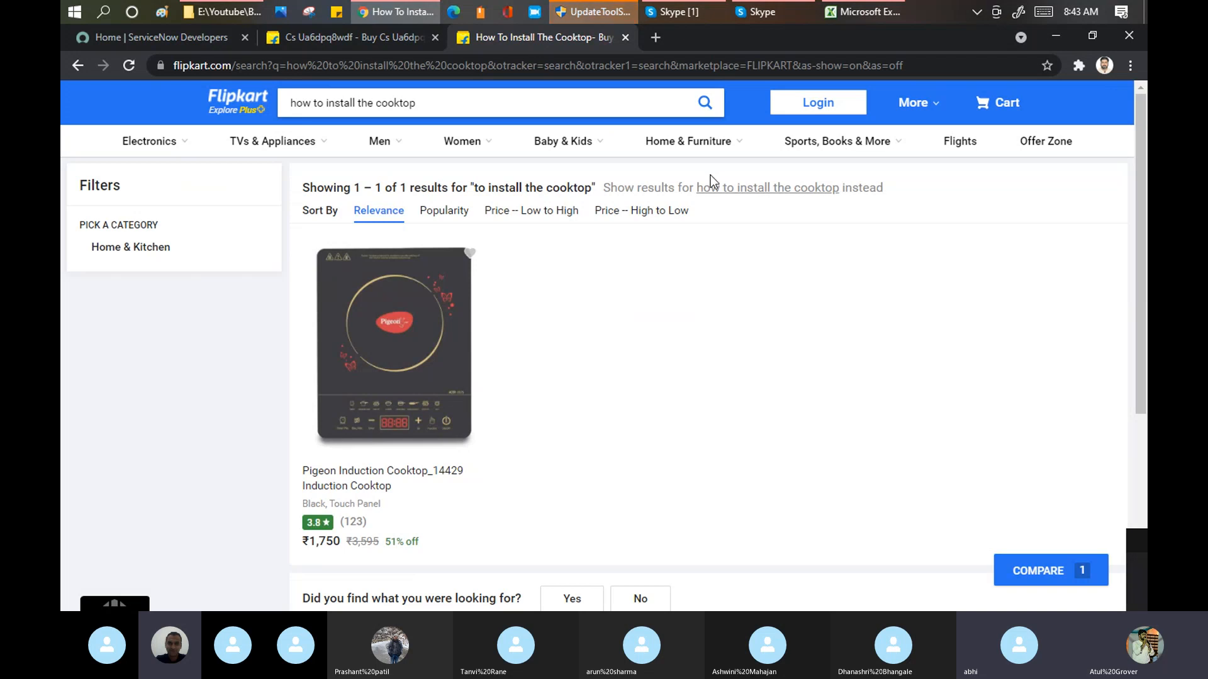
Step: Show the results for the exact phrase "how to install the cooktop" and open Flipkart's new-customer sign-up form
left_click(744, 187)
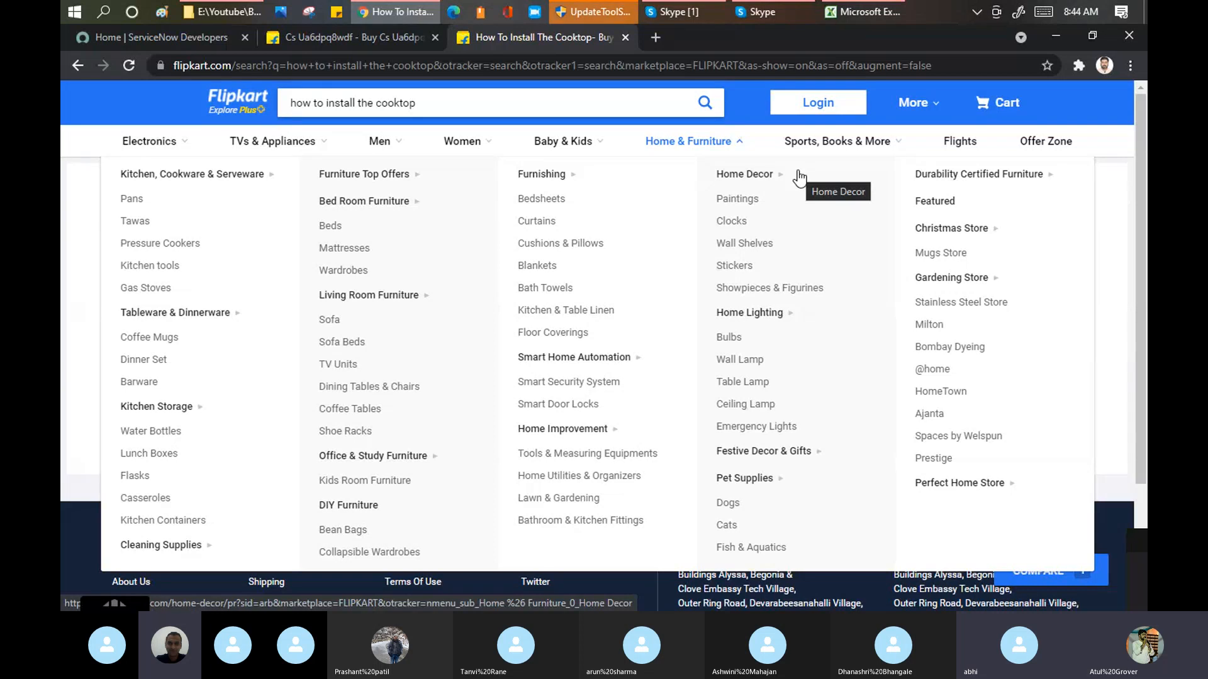
mouse_move(808, 111)
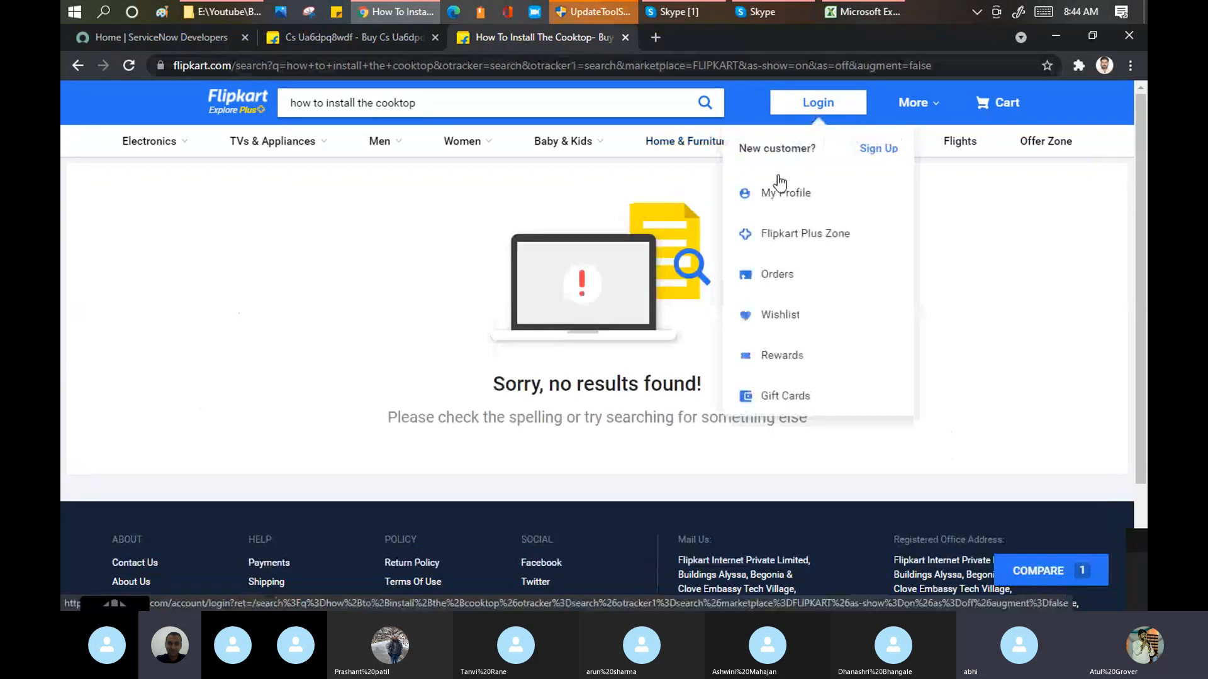
left_click(894, 150)
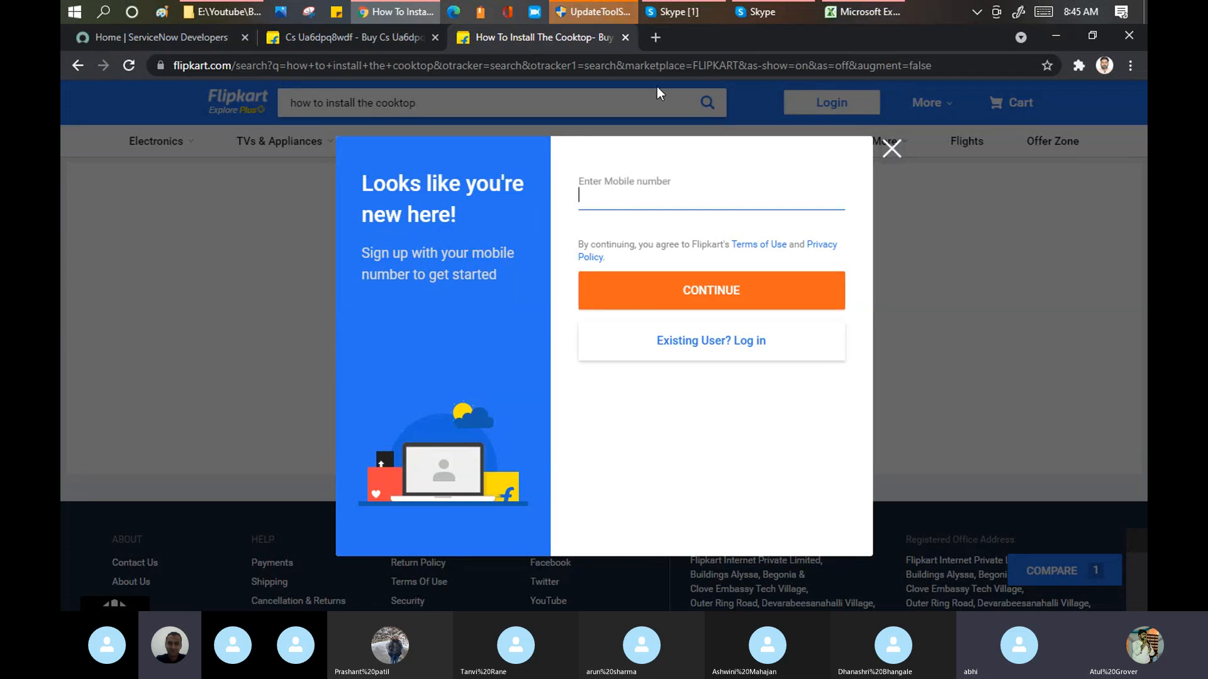
Step: Return to the ServiceNow Developers page and refresh the instance from the account's instance actions
left_click(178, 36)
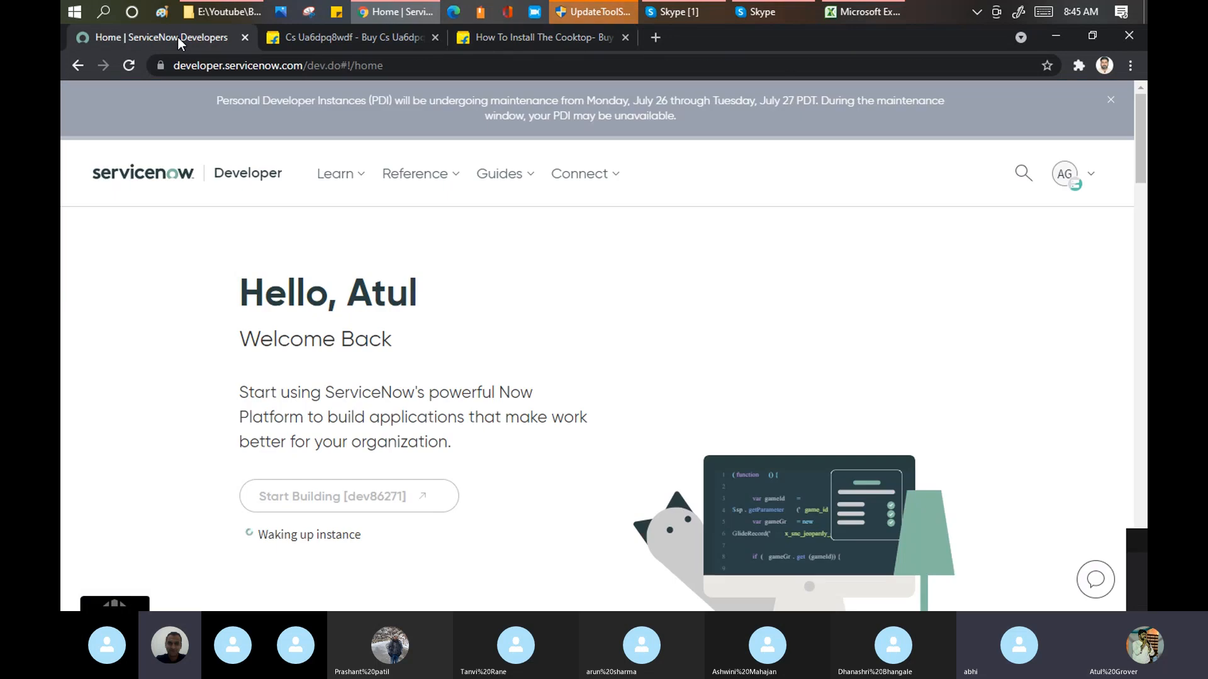
left_click(1072, 178)
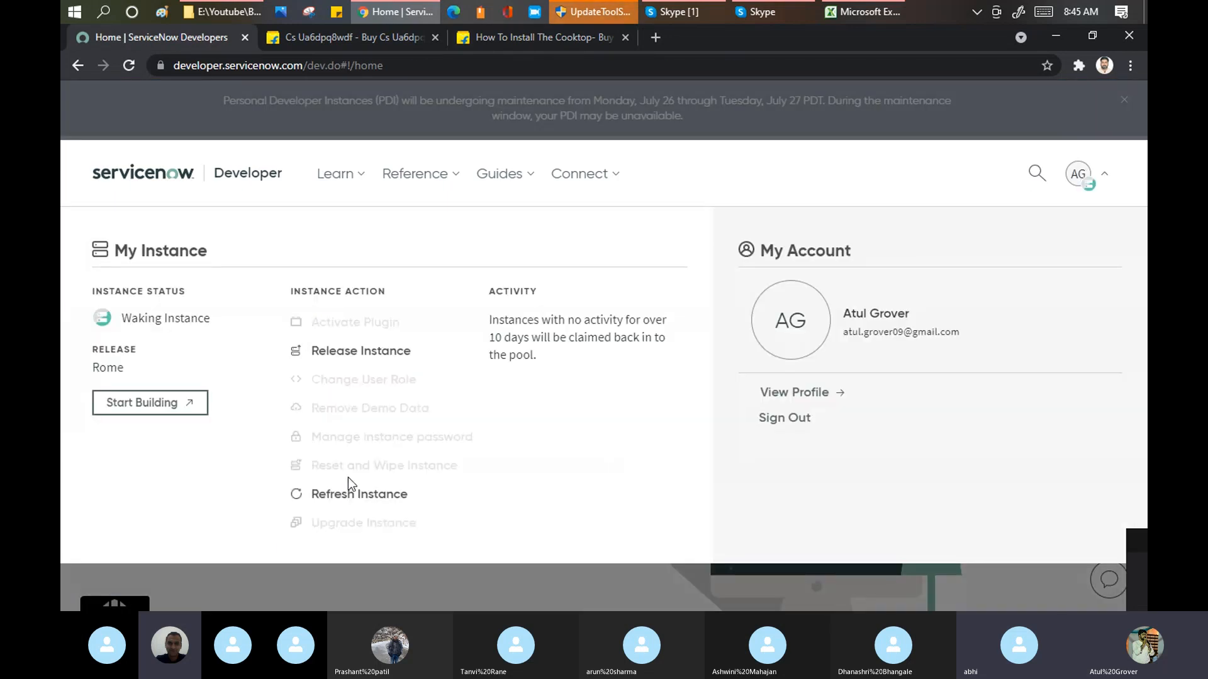
left_click(345, 495)
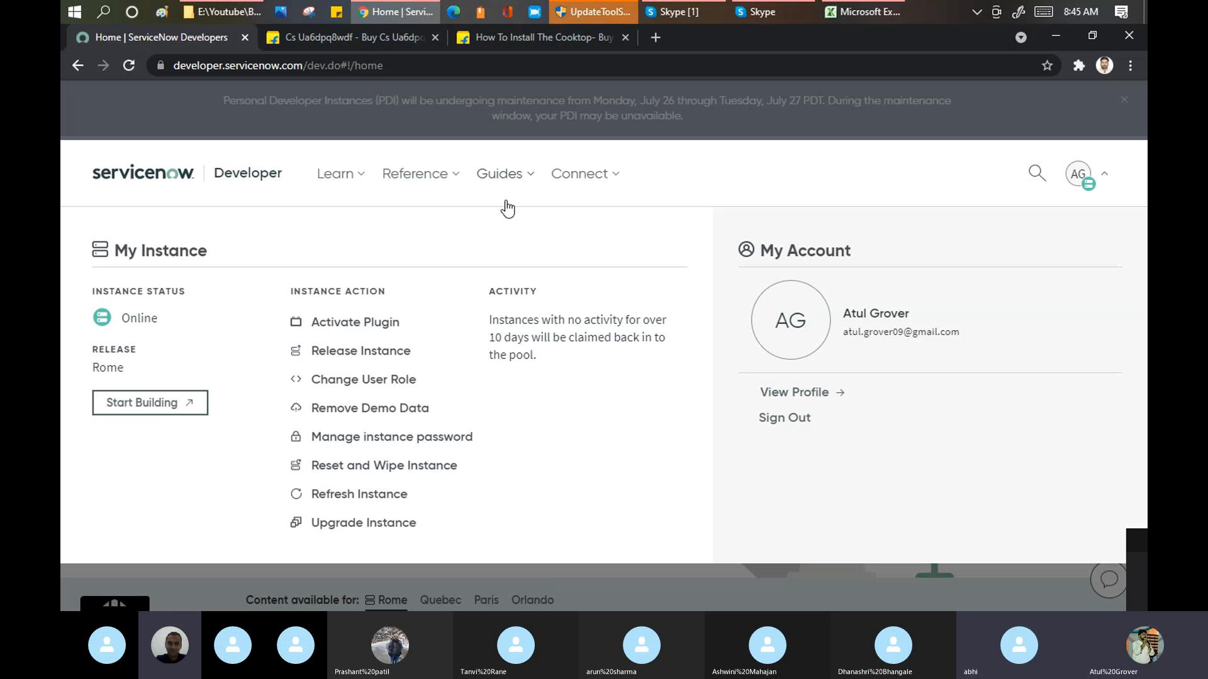
Step: Open the instance's Service Portal at dev86271.service-now.com/sp in a new browser tab
left_click(656, 38)
left_click(648, 44)
type("dev")
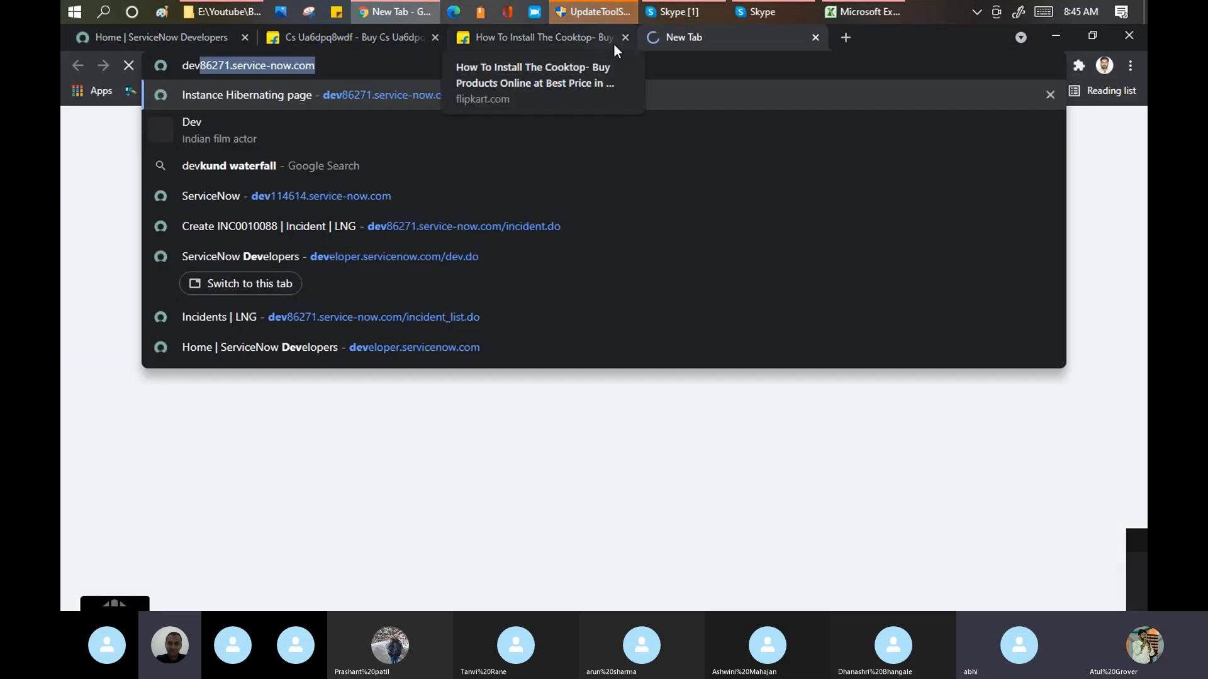
key("Right")
type("/sp")
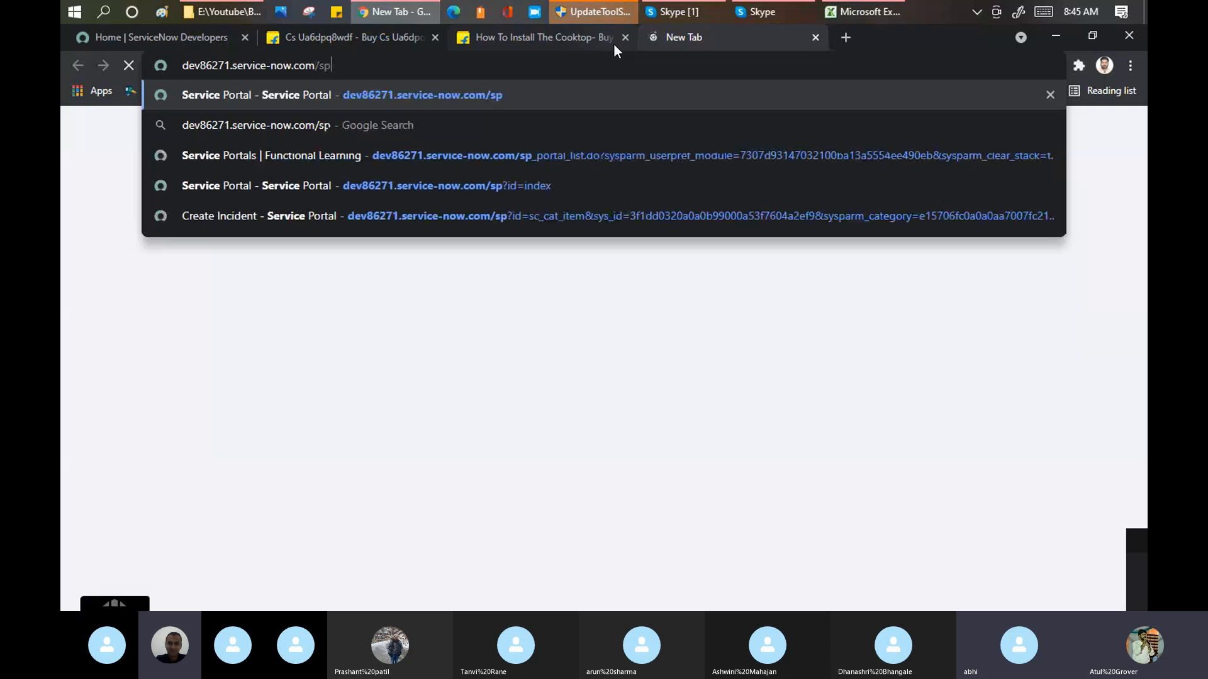
key("Return")
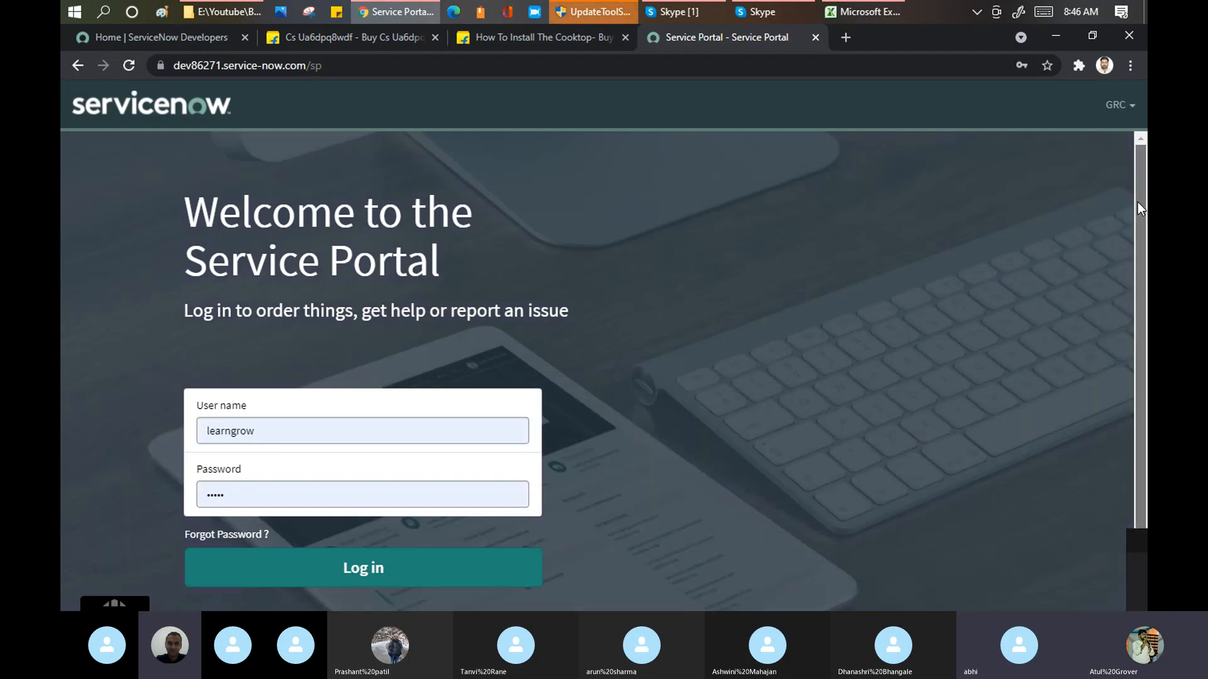
Step: Look over the Service Portal login page and compare it with Flipkart's sign-up form
left_click_drag(1137, 201, 1140, 265)
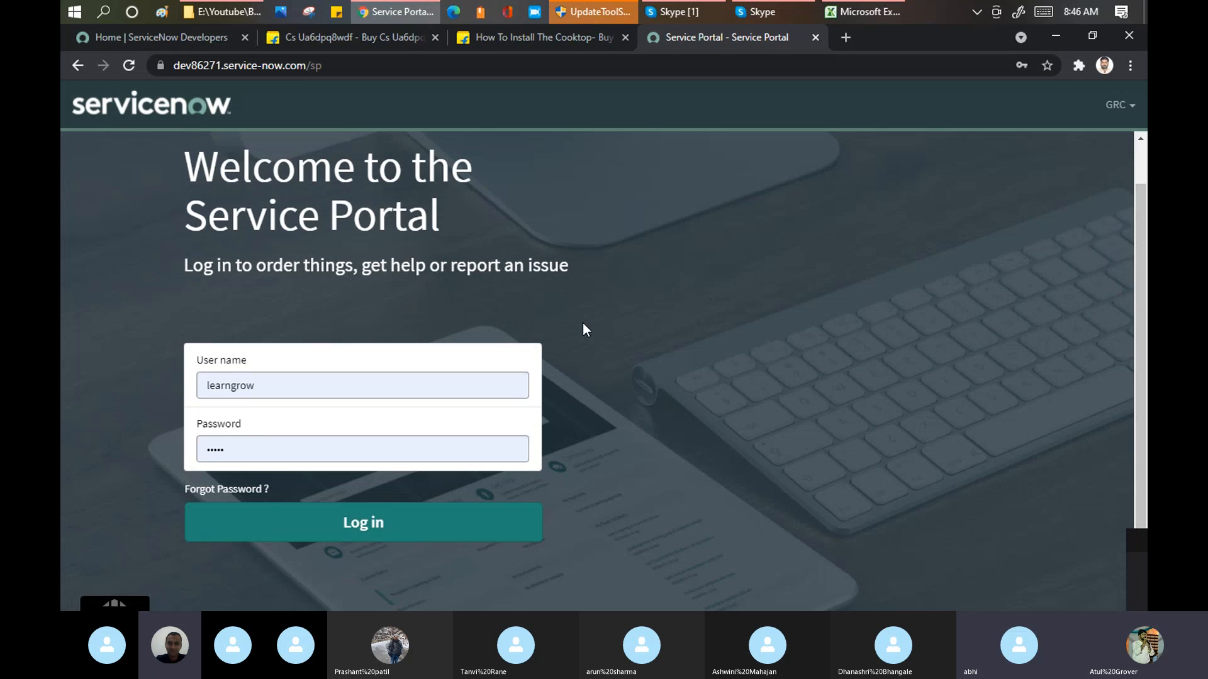
left_click_drag(848, 279, 968, 235)
scroll(967, 235, "up", 1)
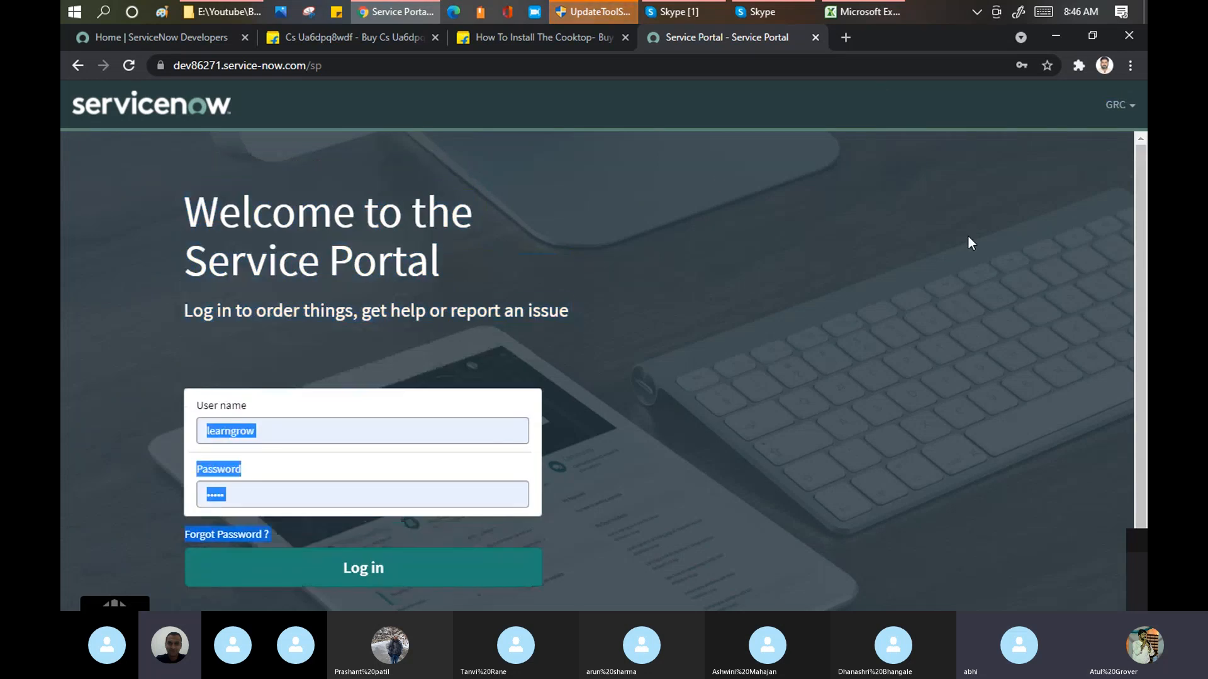
left_click(733, 359)
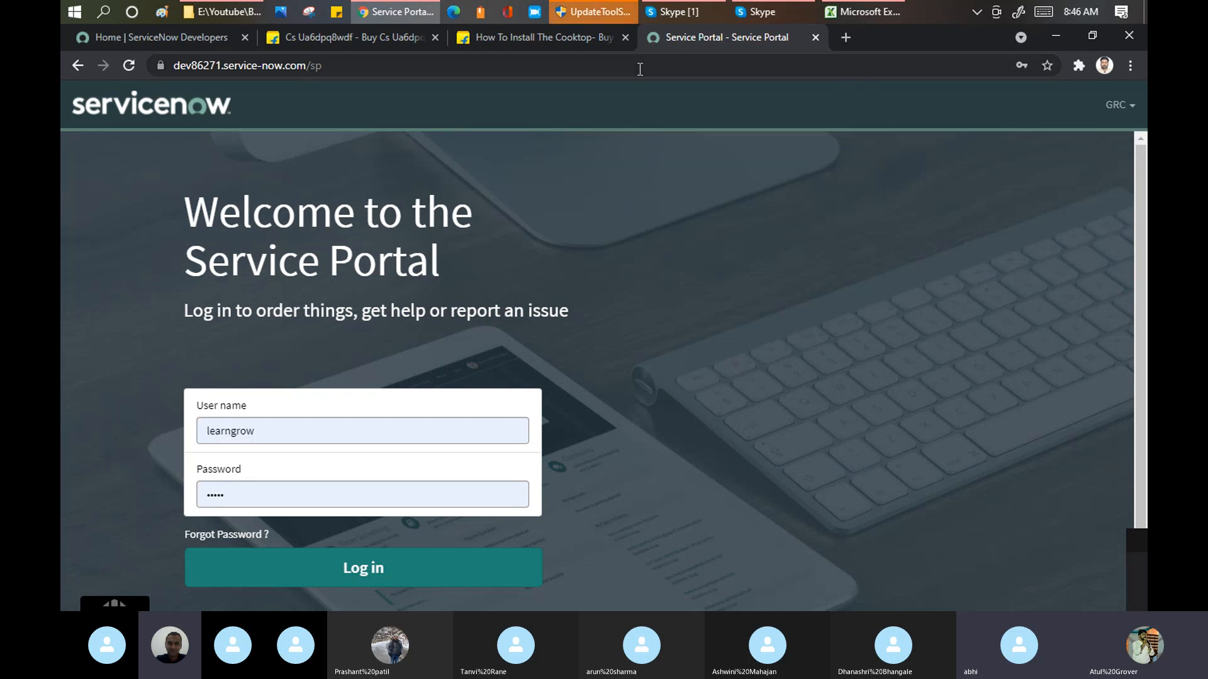
left_click(576, 32)
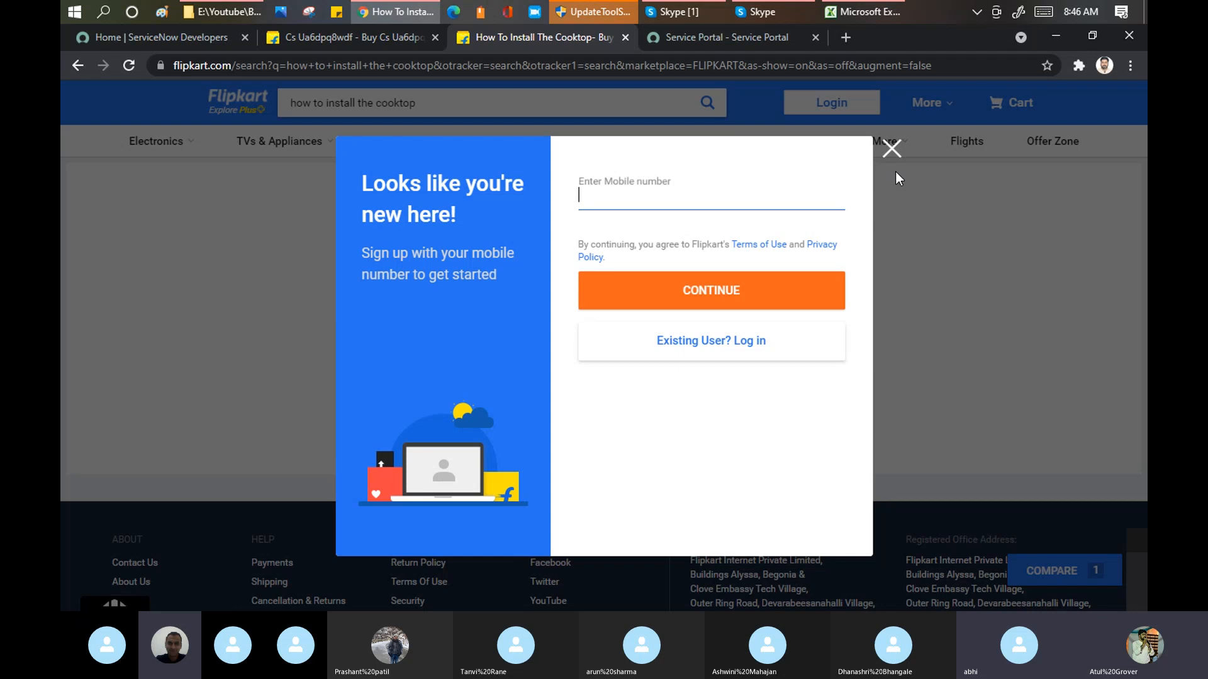
left_click(746, 41)
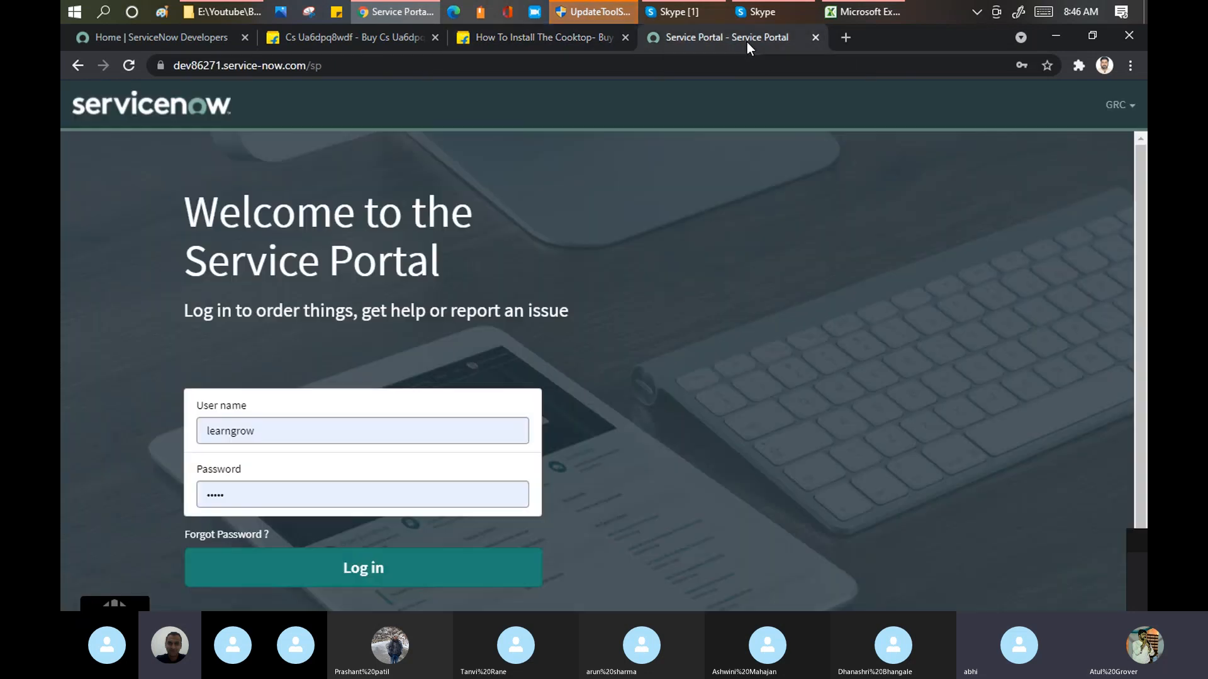
Step: Log in to the Service Portal with the prefilled credentials and dismiss the Employee Center announcement
left_click(377, 570)
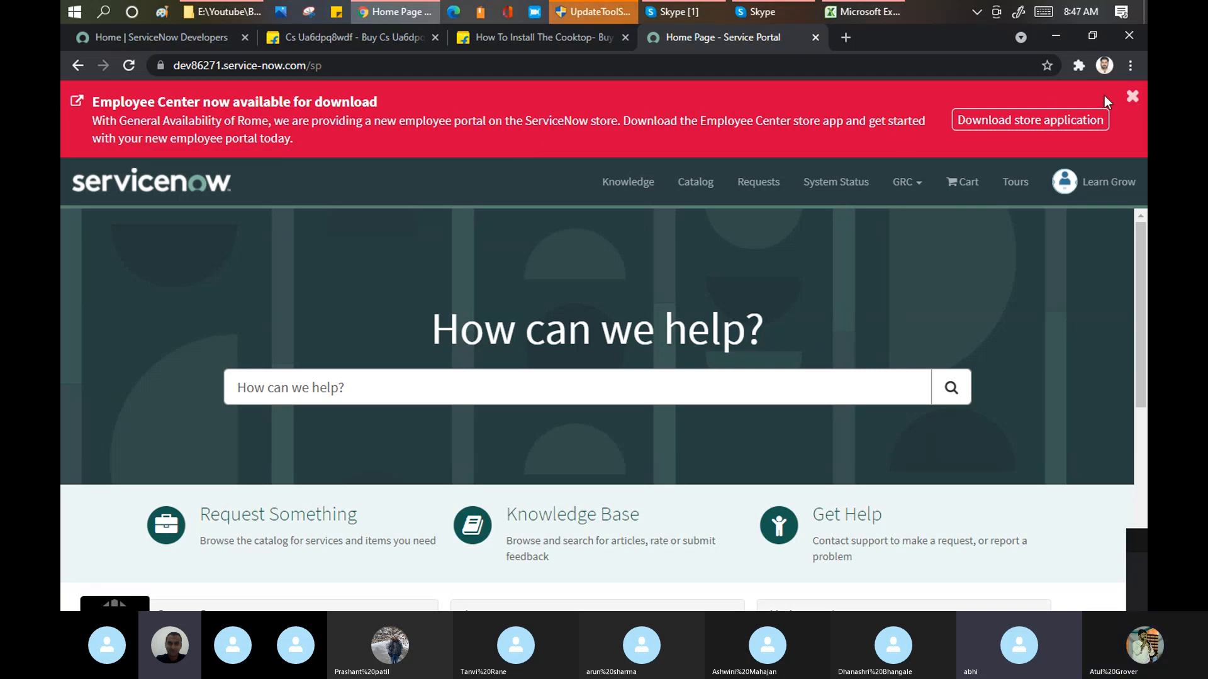
left_click(1132, 96)
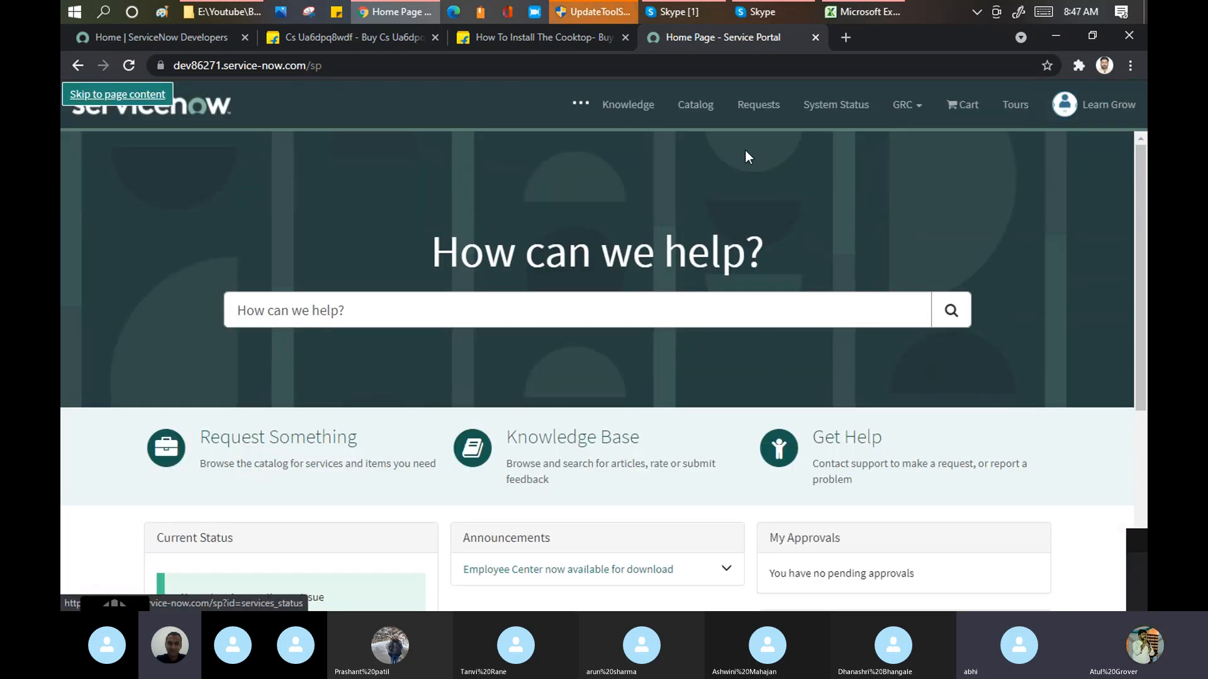
left_click(123, 95)
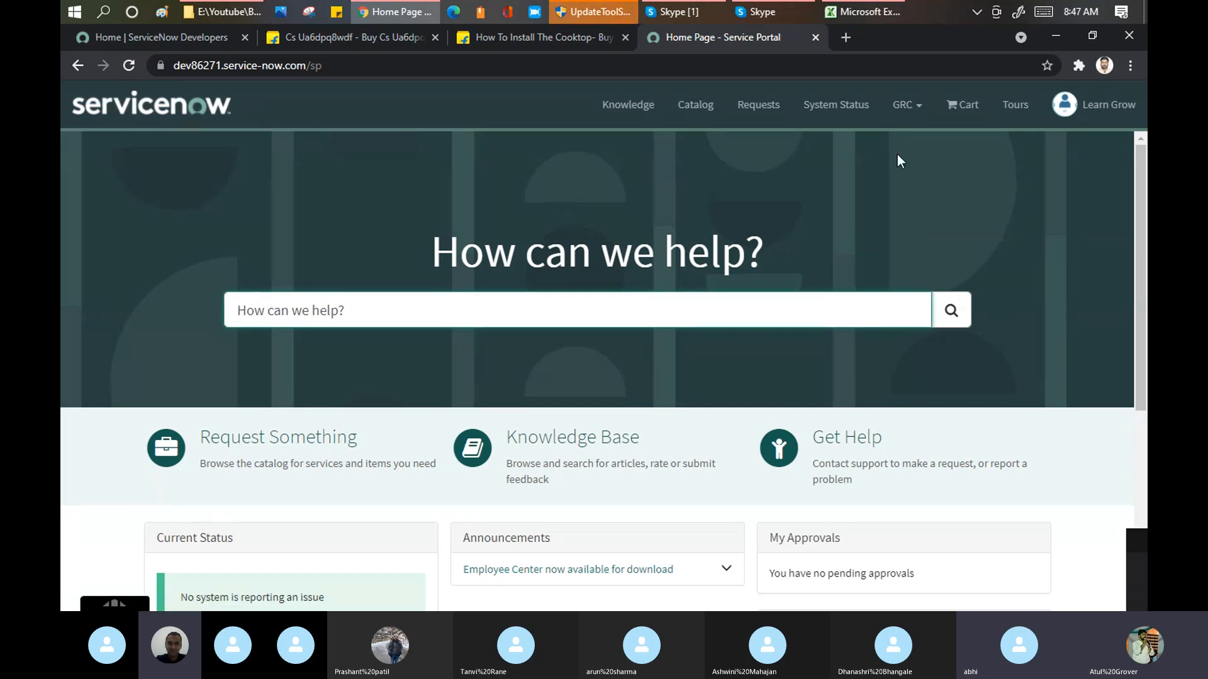
mouse_move(1144, 168)
left_mouse_down()
mouse_move(1141, 326)
mouse_move(1147, 165)
left_mouse_up()
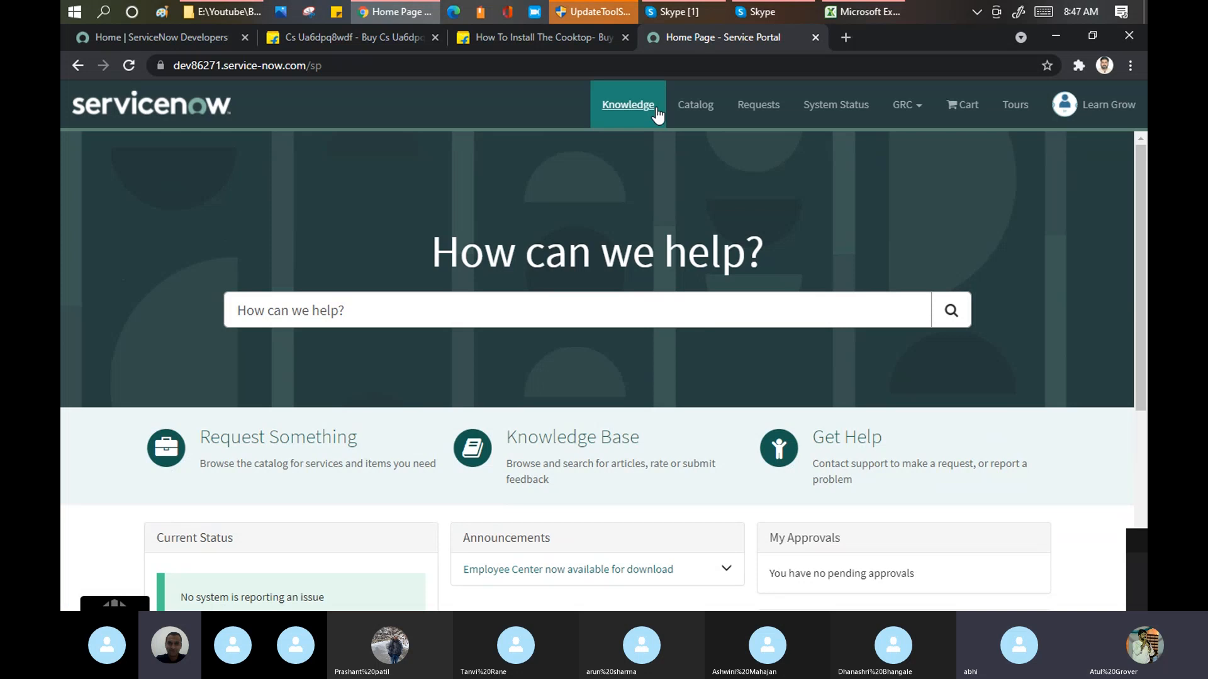
Step: In the portal's knowledge base, expand the Applications, Devices, Email and IT categories and open the Excel category under Microsoft
left_click(617, 110)
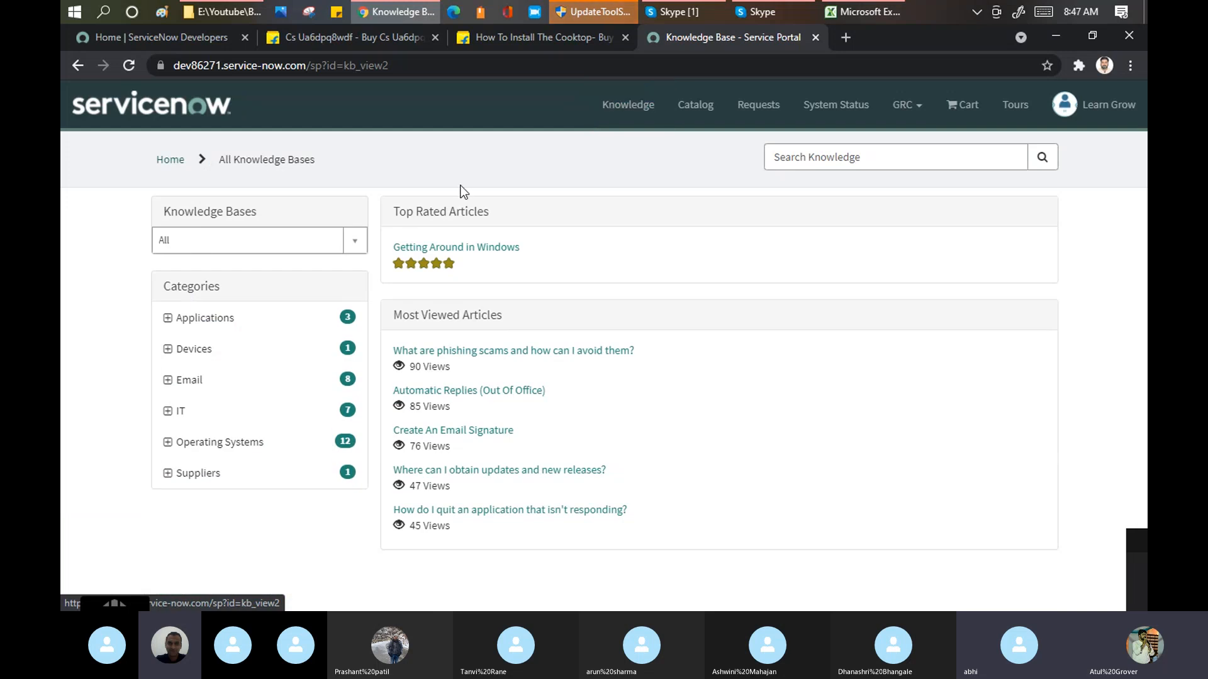
left_click(167, 318)
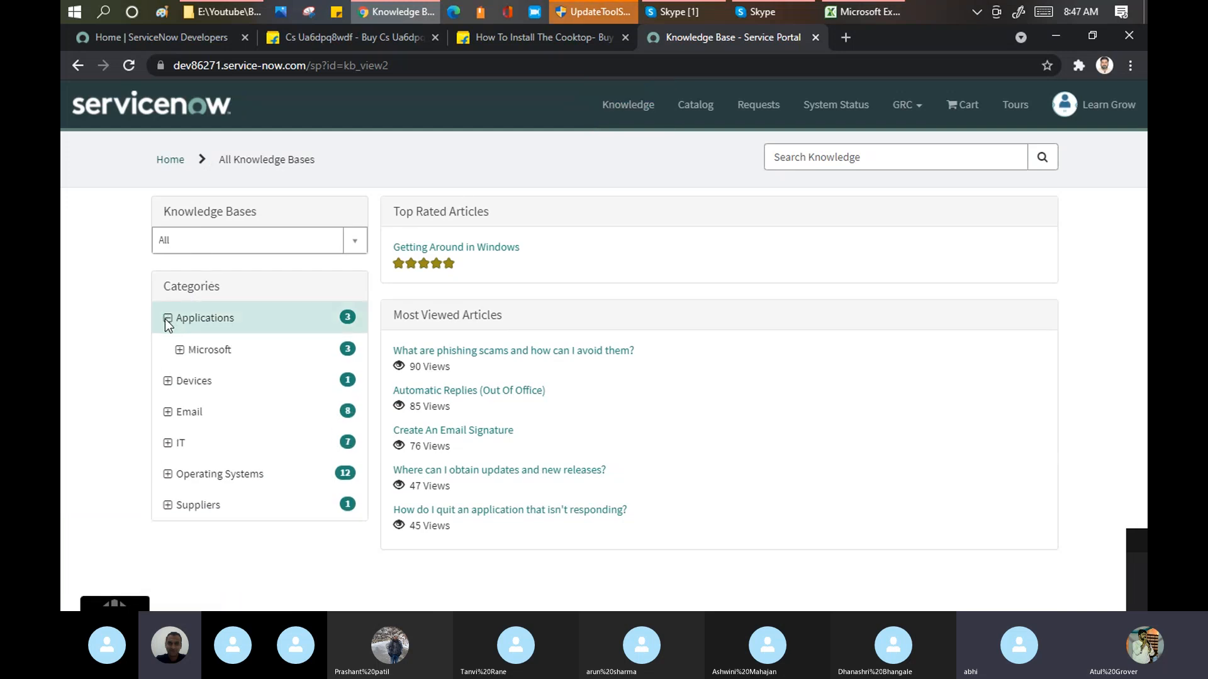
left_click(168, 381)
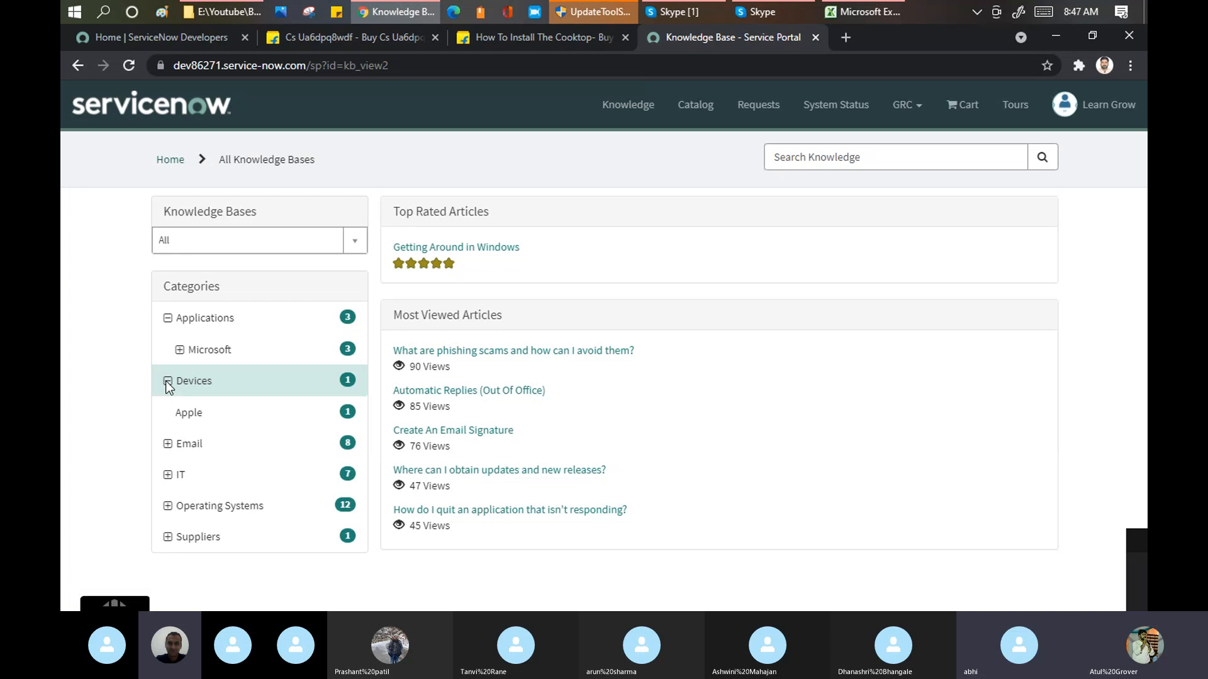
left_click(167, 444)
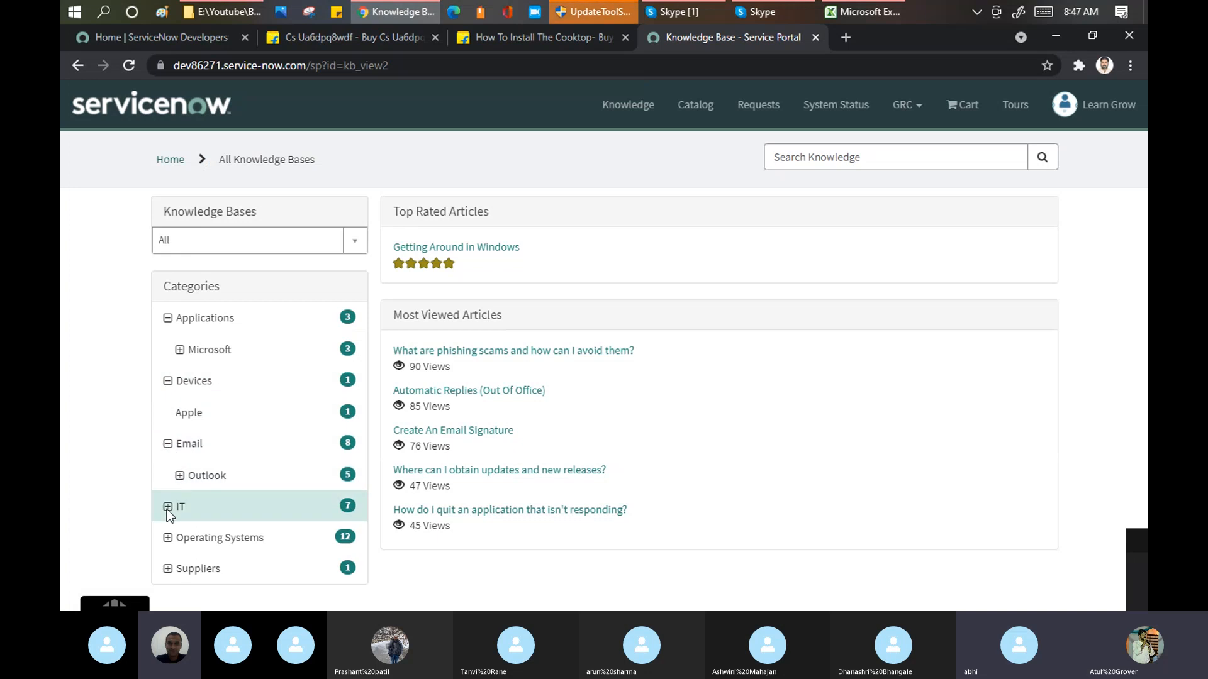
left_click(167, 507)
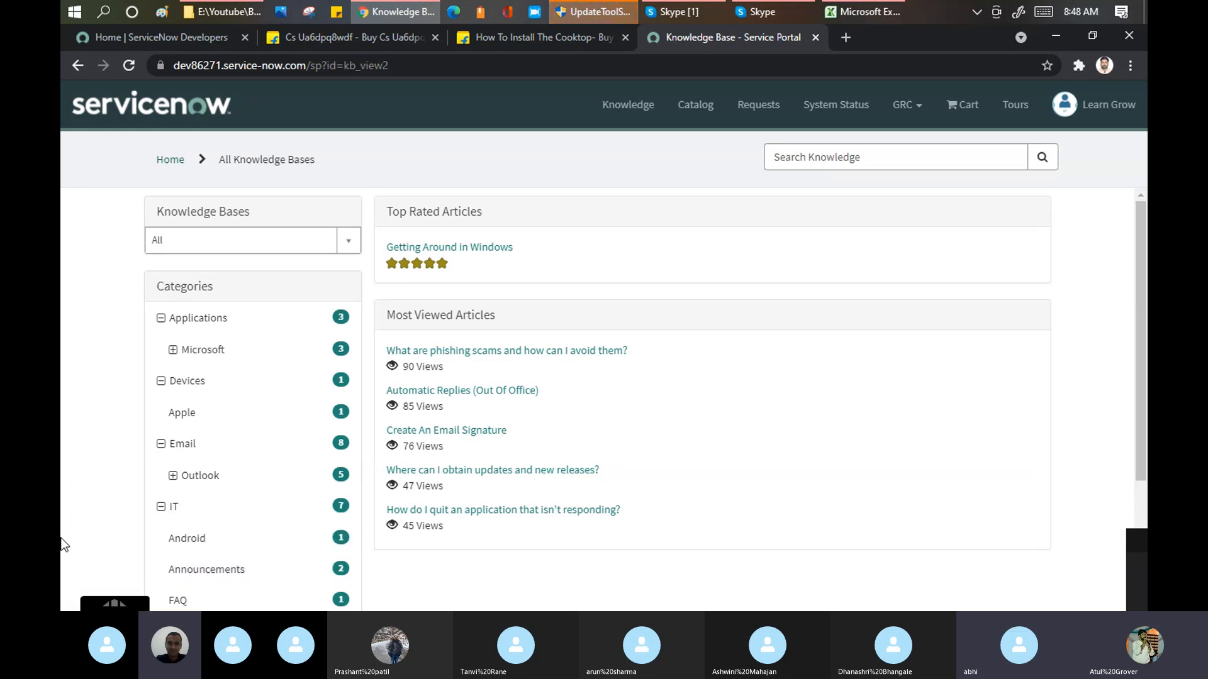
left_click(172, 350)
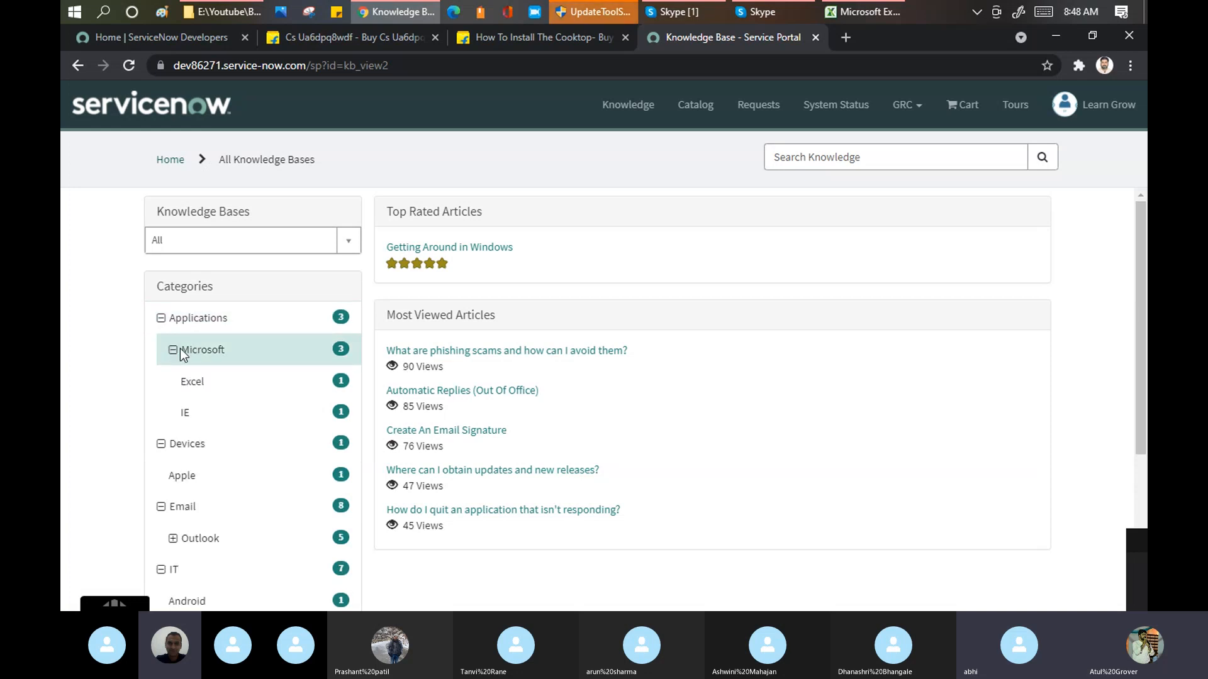
left_click(195, 383)
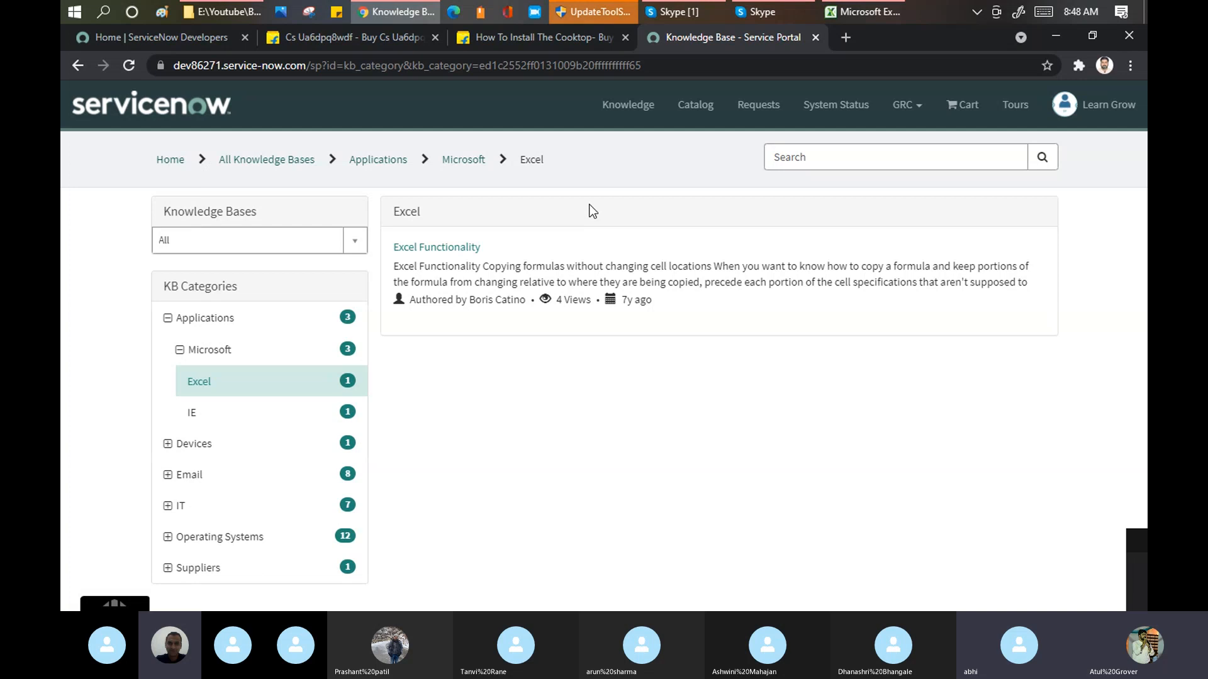
Step: Open the instance's user list at dev86271.service-now.com/sys_user_list.do in a new browser tab
left_click(850, 35)
type("dev86271.service-now.com")
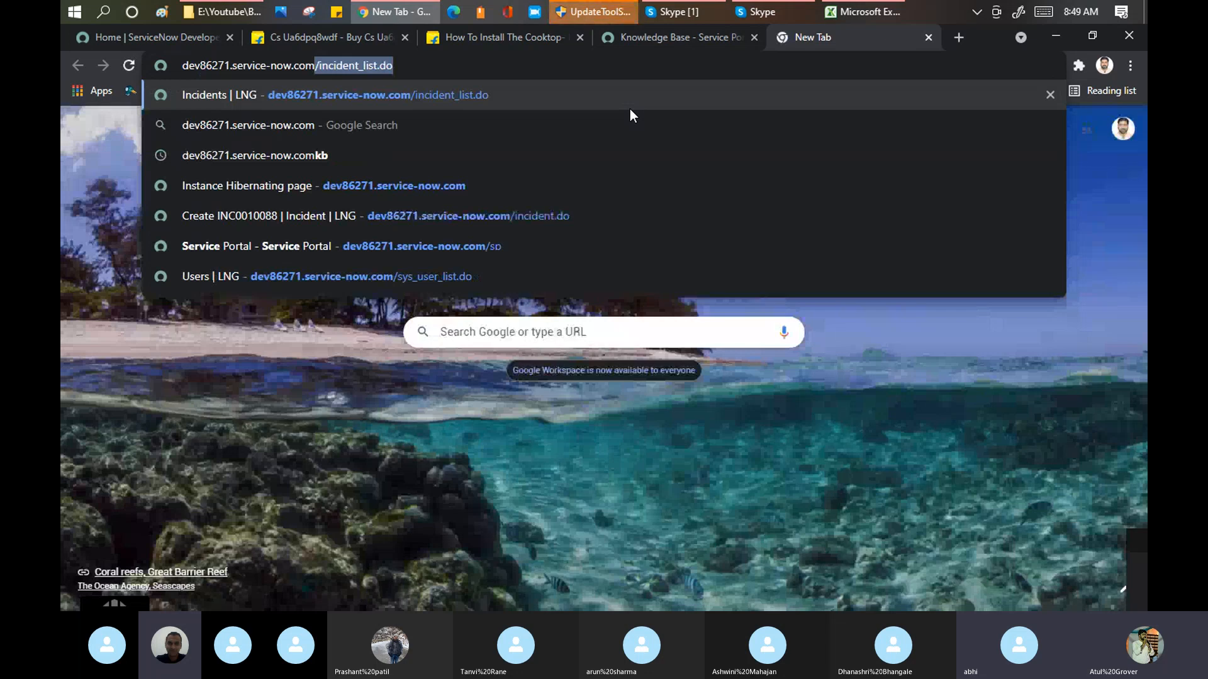
type("sys")
key("BackSpace")
key("BackSpace")
key("BackSpace")
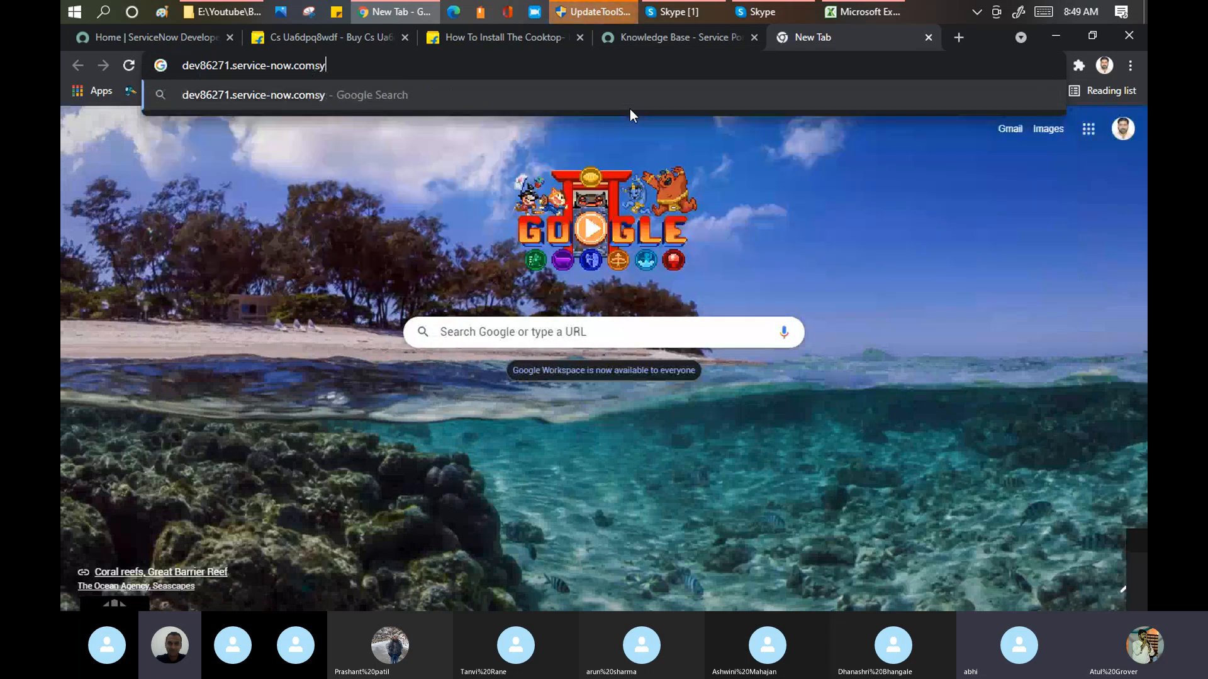
type("/sys")
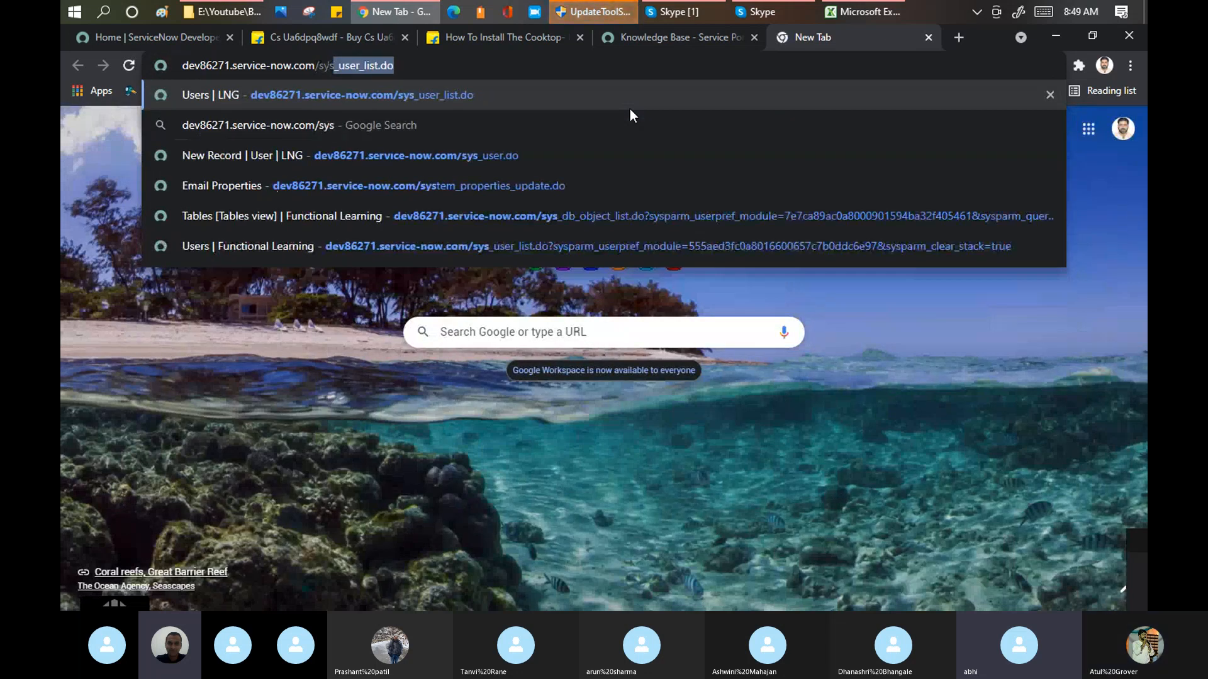
key("Return")
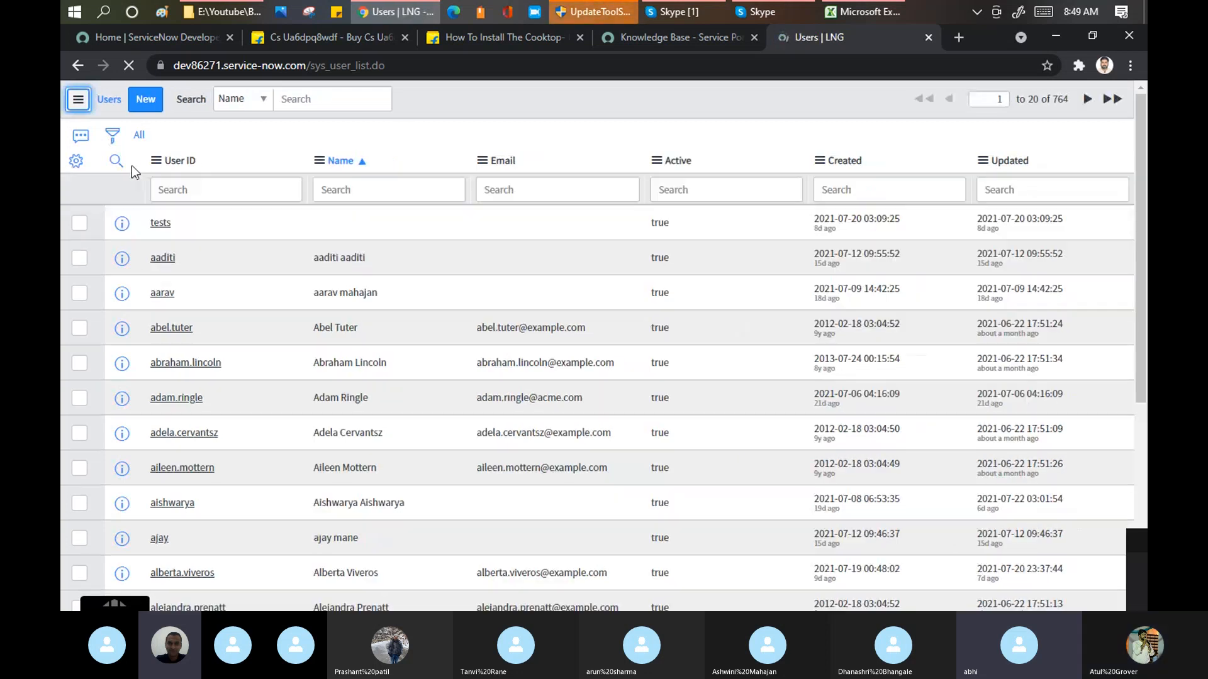
Step: Filter the user list to records whose User ID contains "end", using the search value *end
left_click(226, 194)
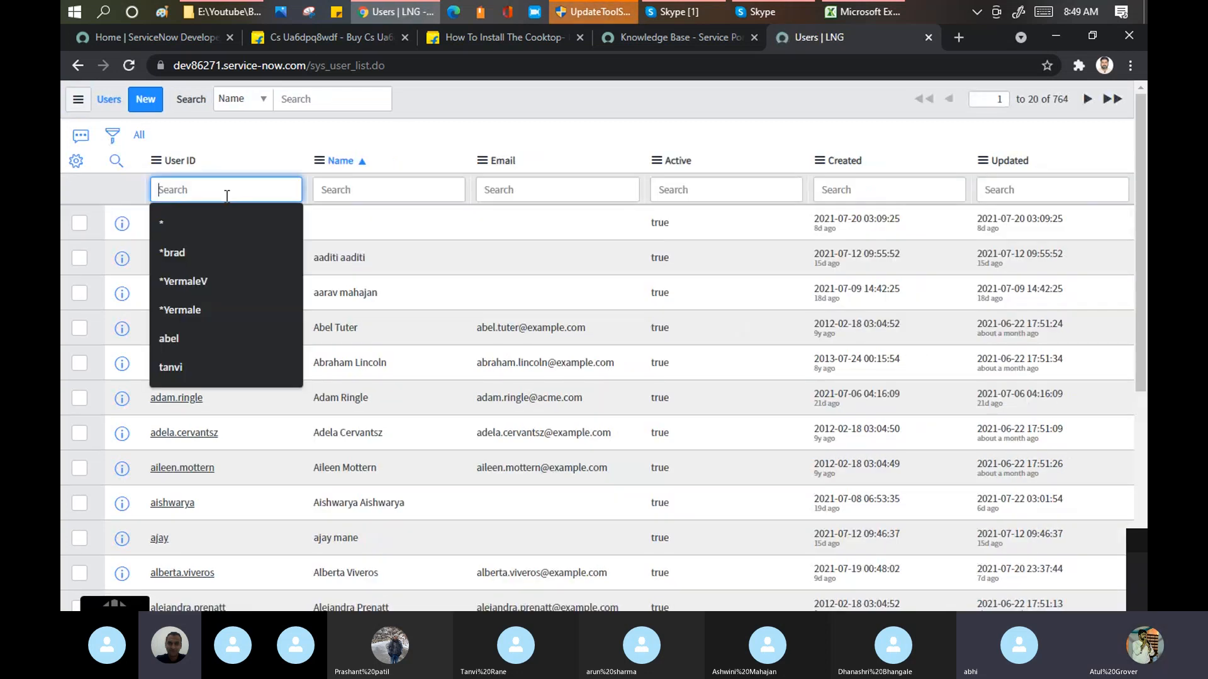
type("*end")
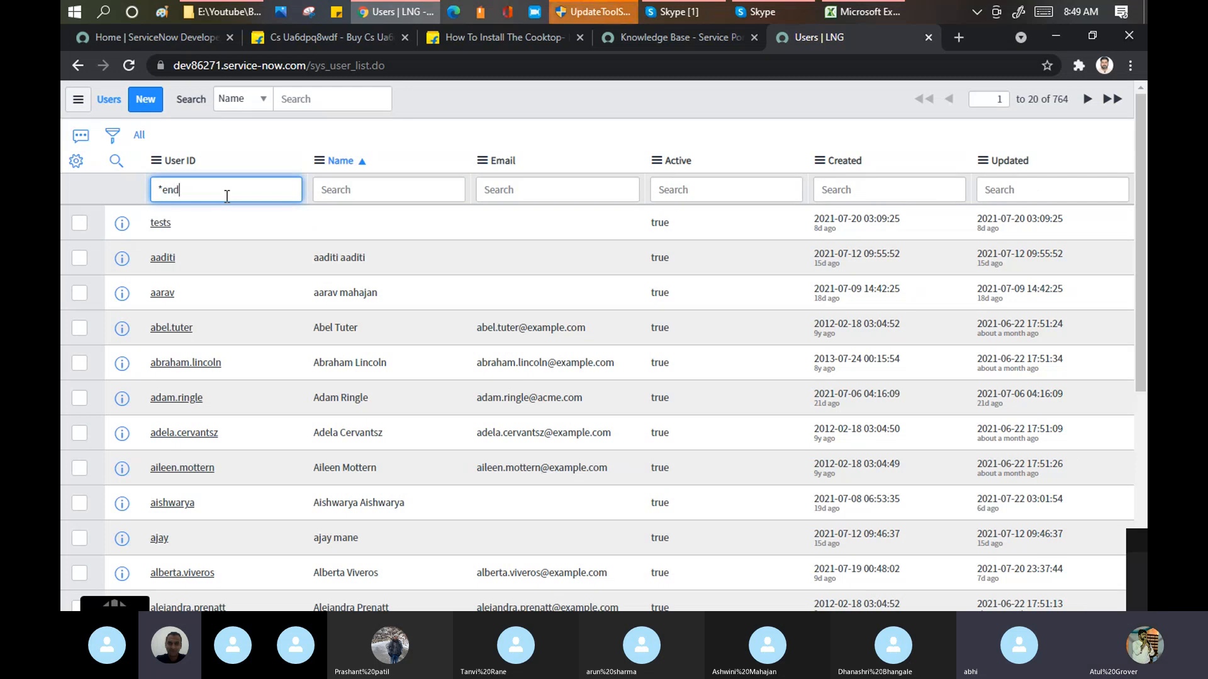
key("Return")
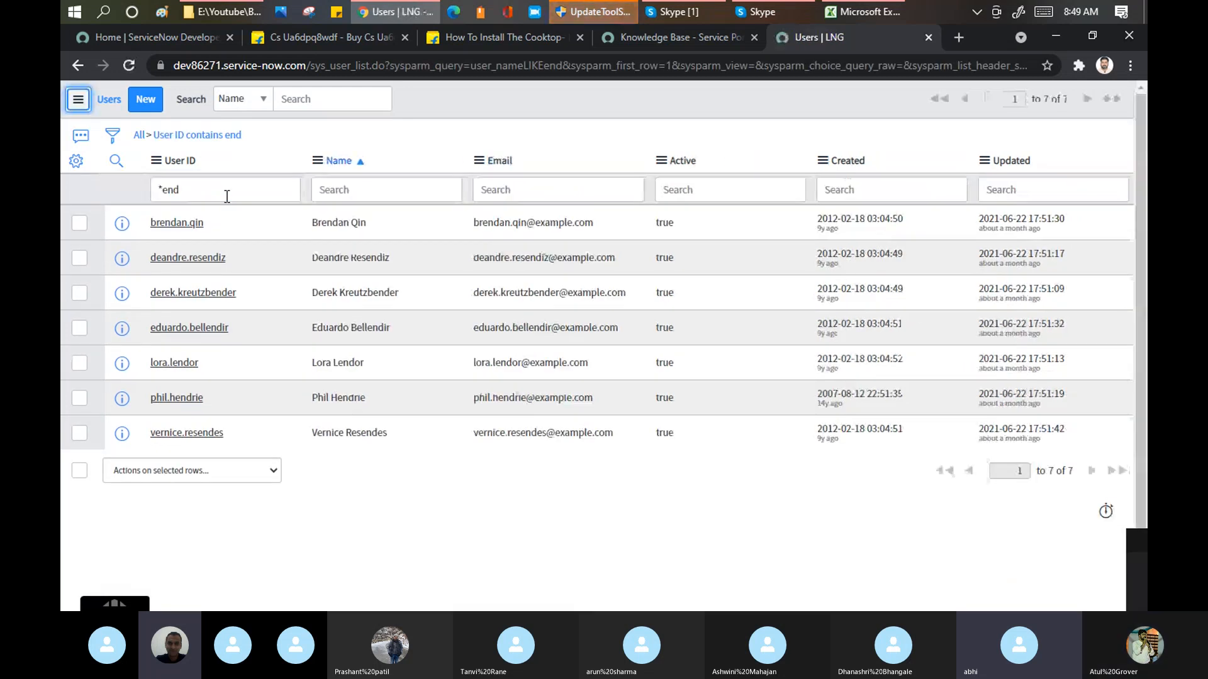
Step: Try to create and save a user with User ID enduser, first name end, last name user and a password
left_click(146, 102)
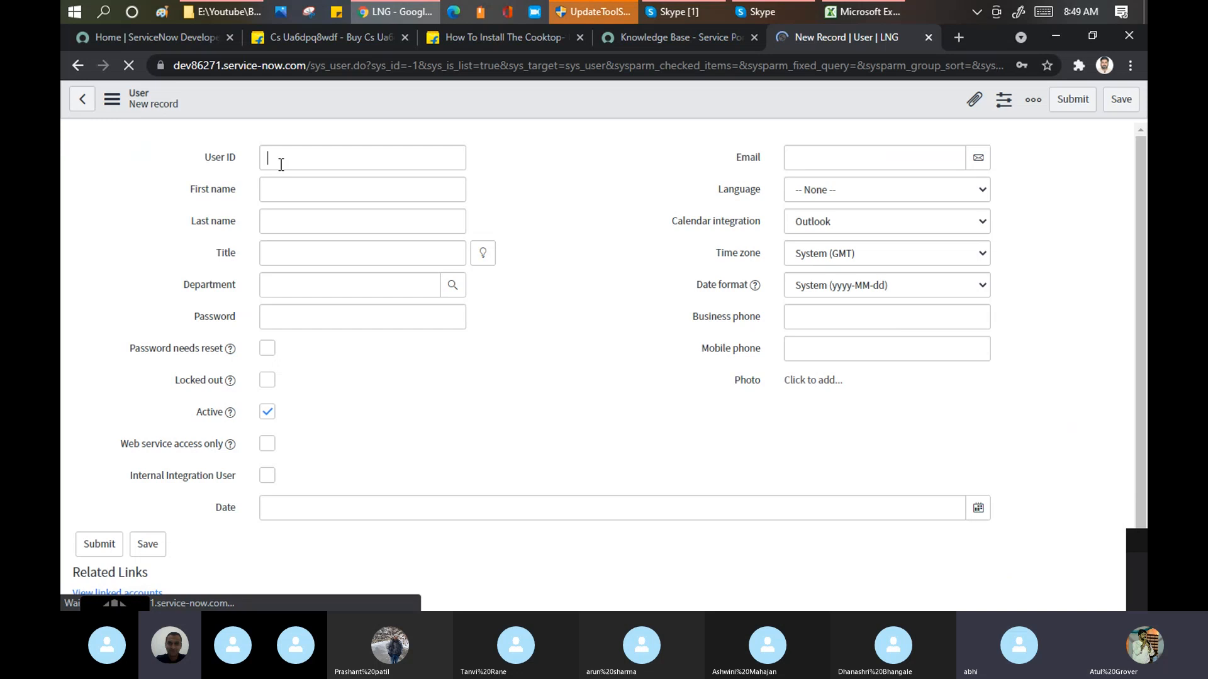
type("enduser")
key("Tab")
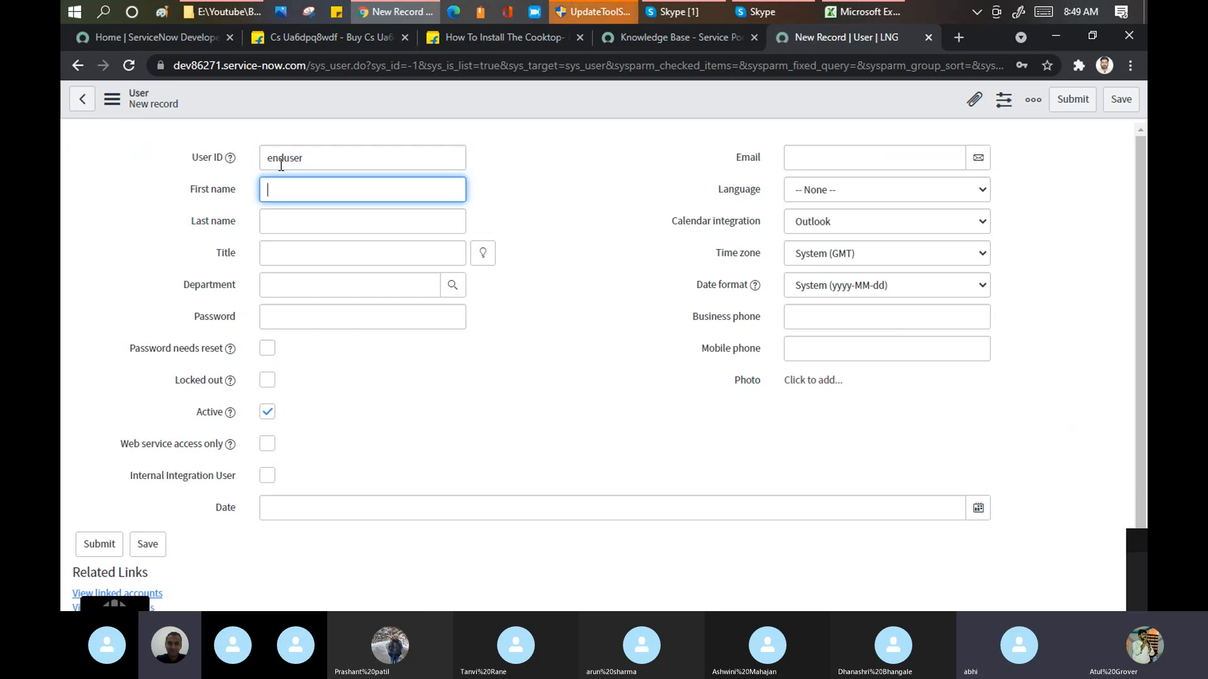
type("end")
key("Tab")
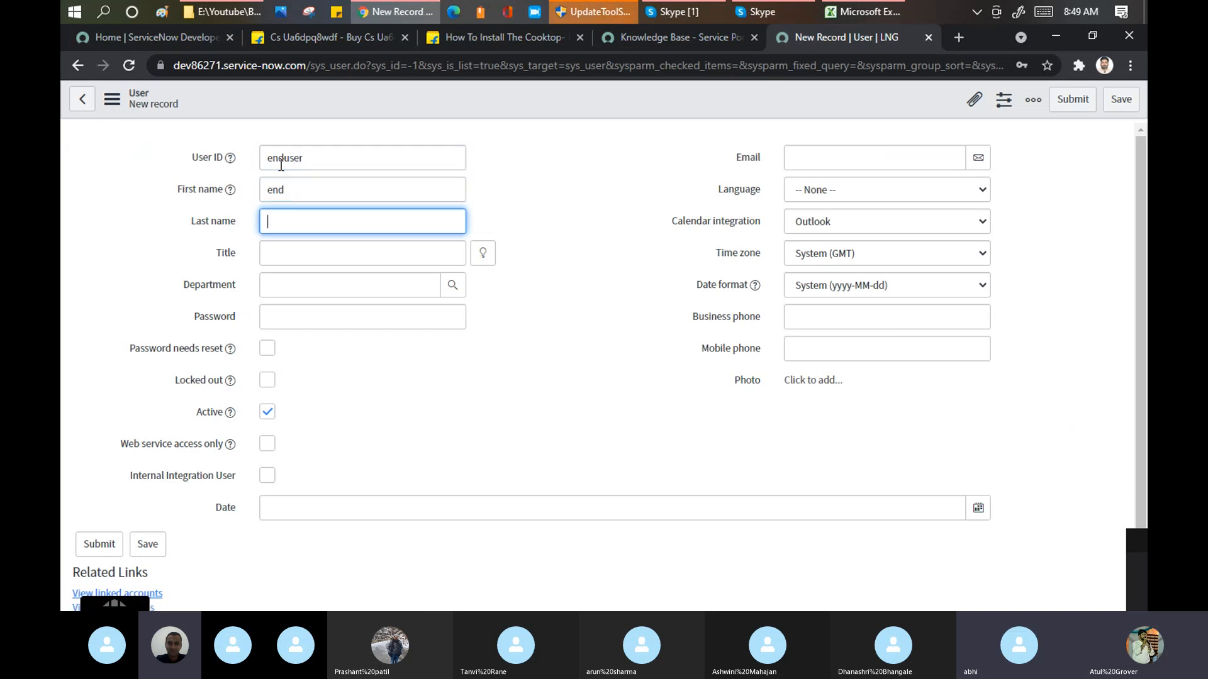
type("user")
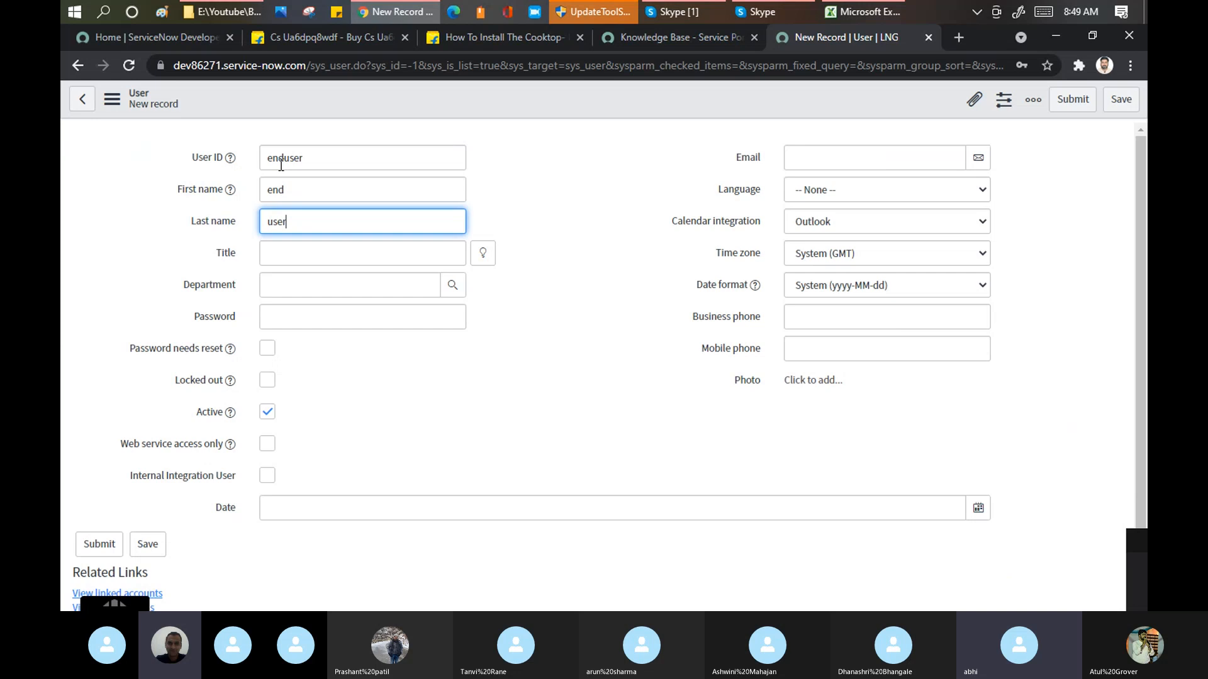
left_click(1121, 98)
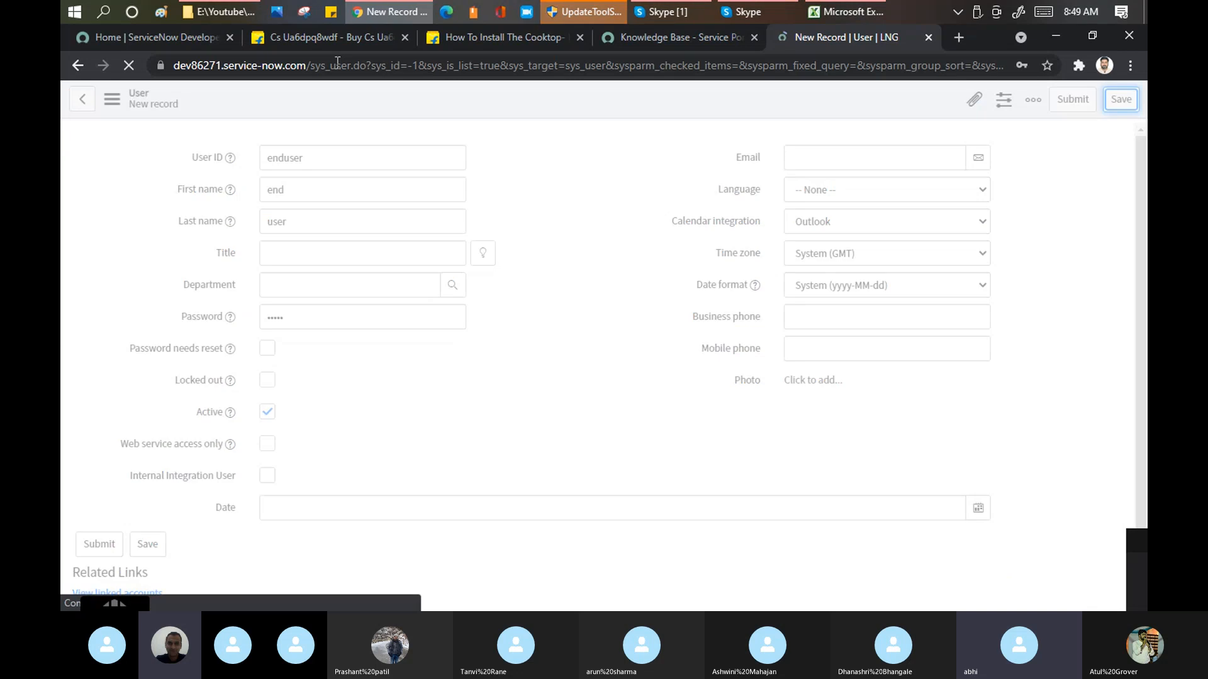
Step: Check the Skype call window, return to the browser and reload the sys_user.do page
left_click(674, 13)
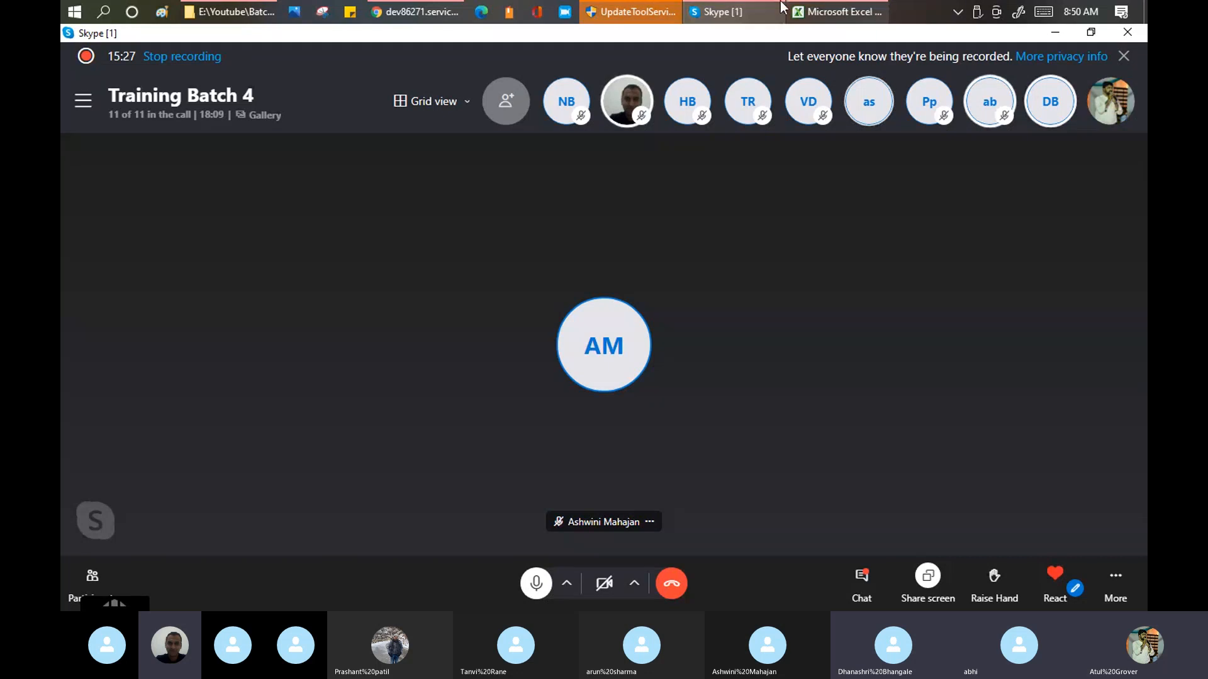
left_click(415, 12)
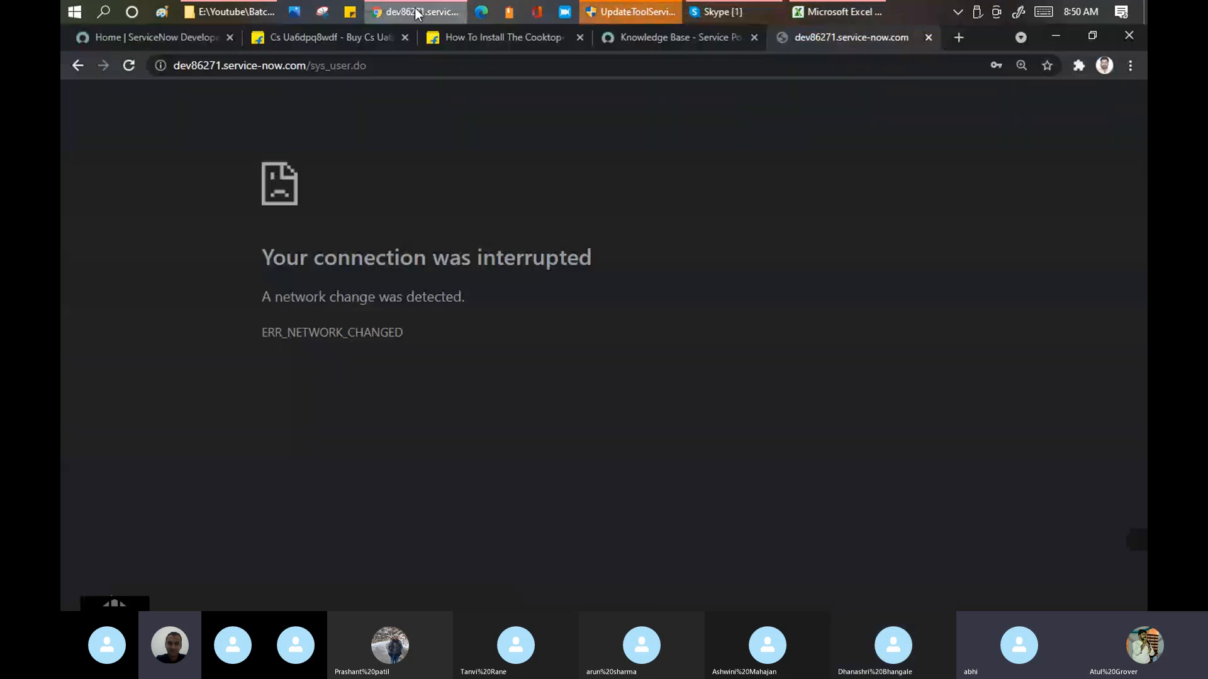
left_click(403, 65)
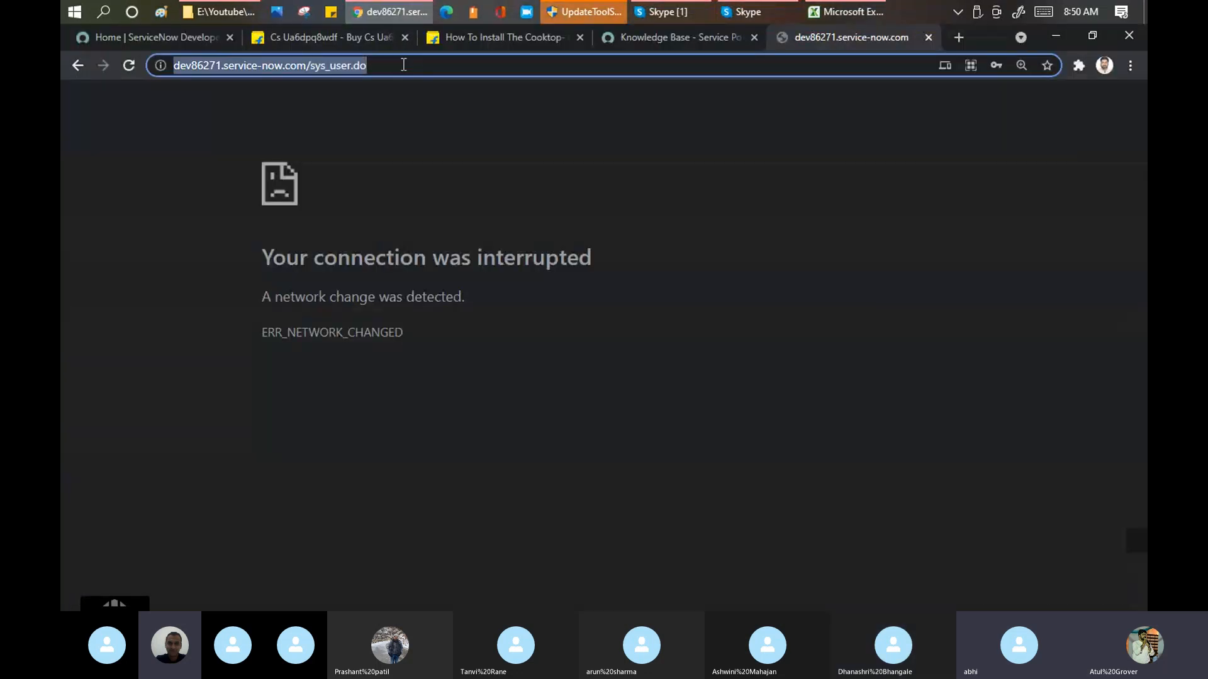
key("Return")
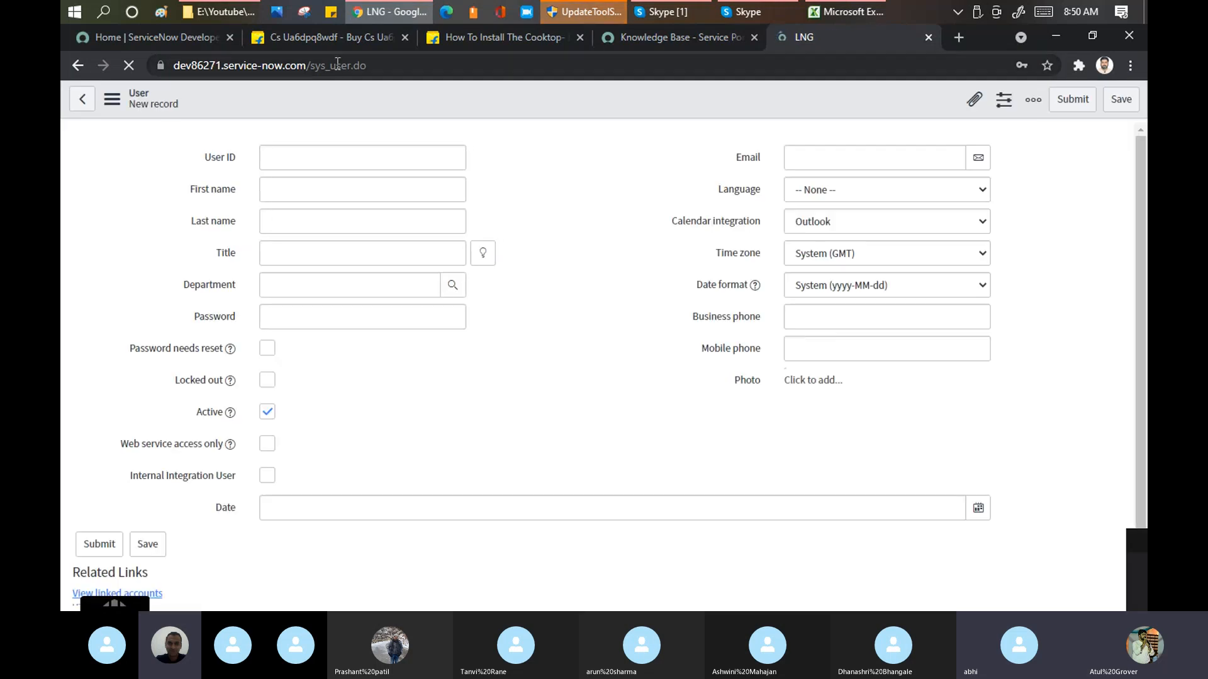
Step: Check the account menu in the Service Portal and open the instance's main interface at dev86271.service-now.com in the user form's tab
left_click_drag(312, 66, 402, 66)
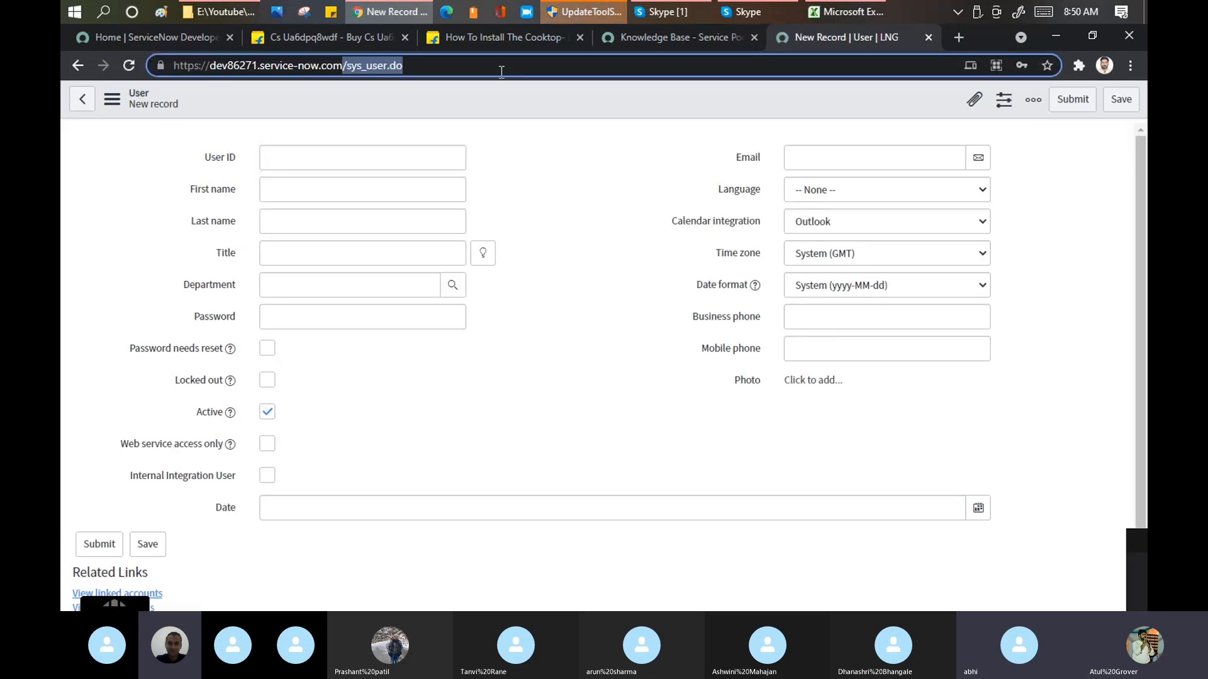
left_click(702, 36)
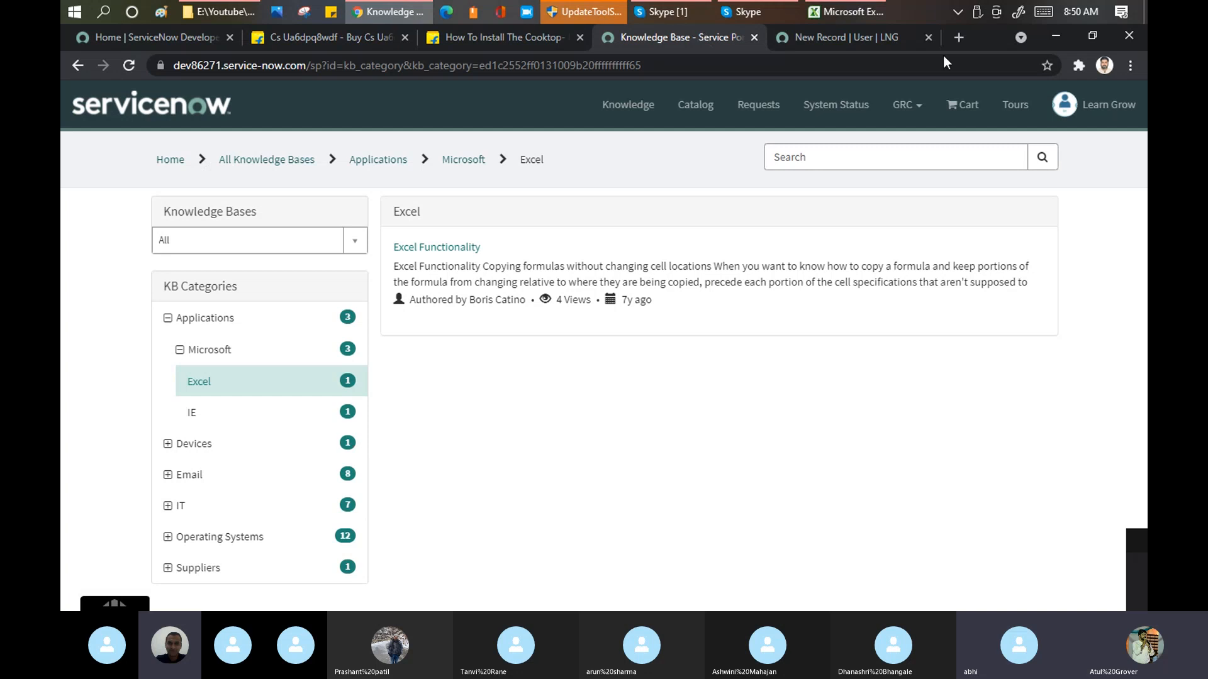
left_click(1097, 104)
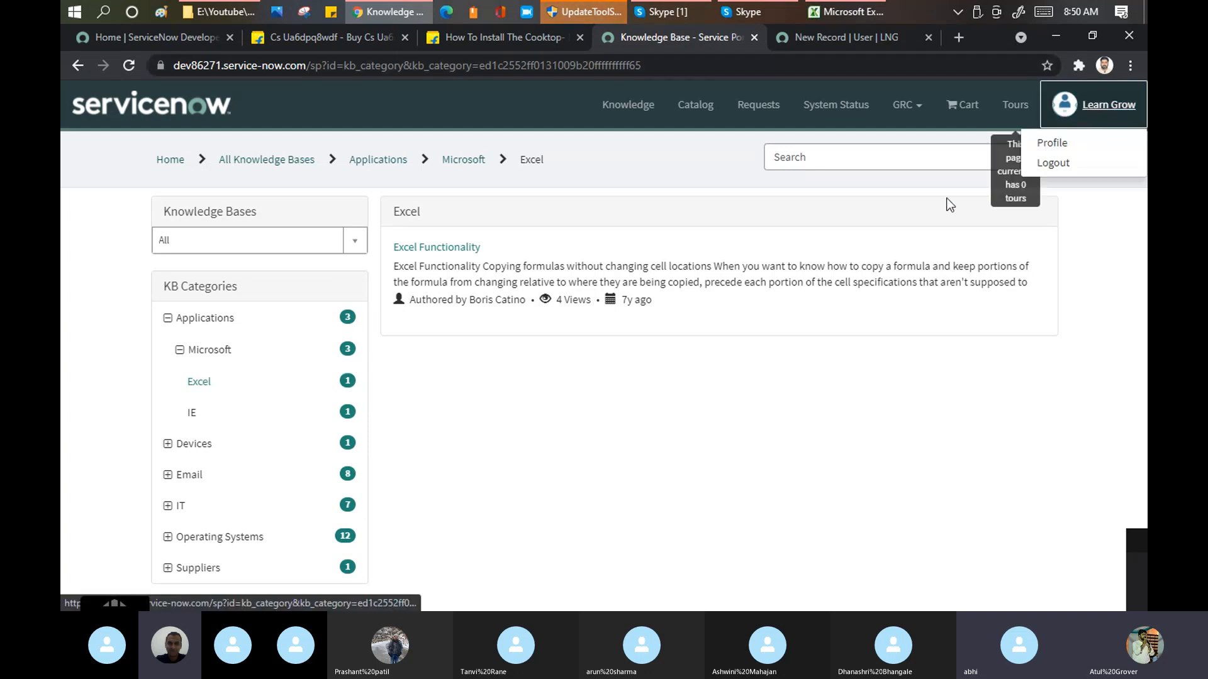
left_click(829, 37)
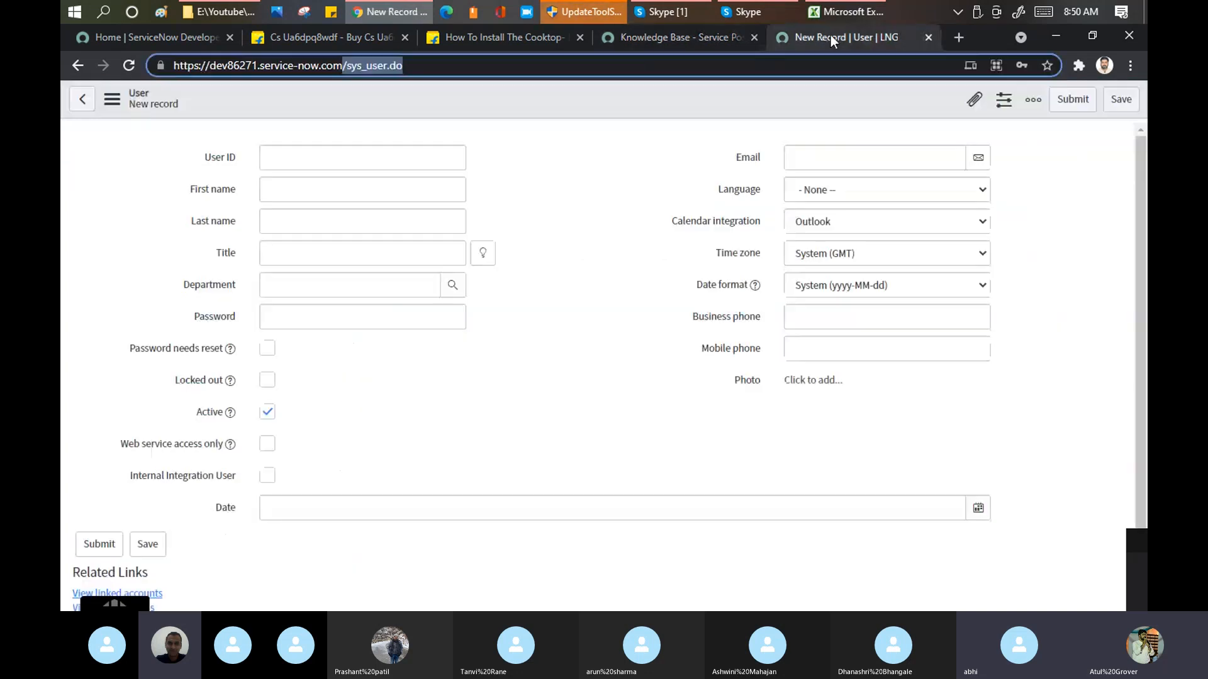
key("BackSpace")
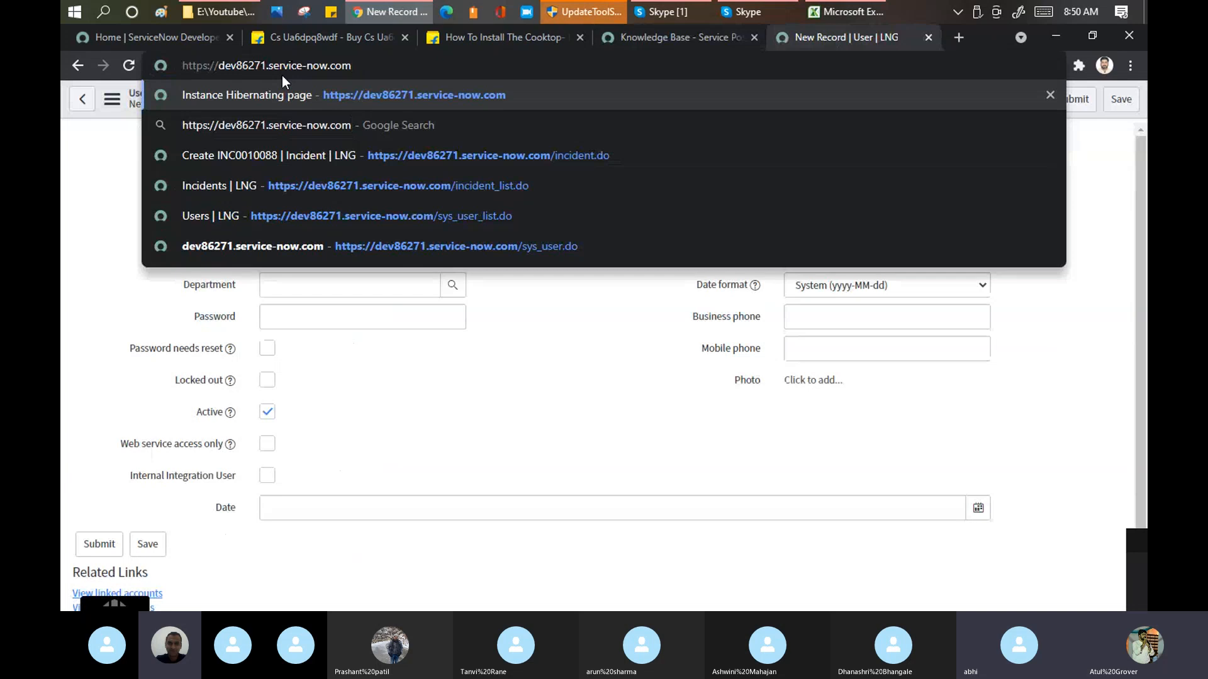
key("Return")
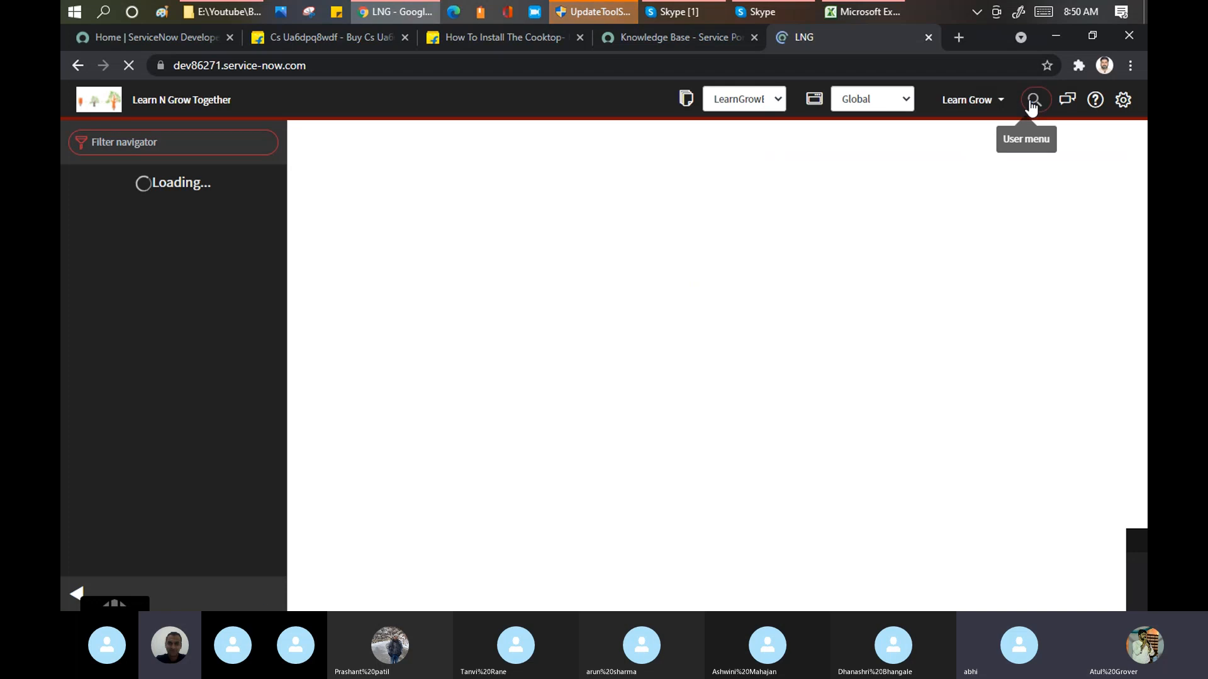
Step: Search for enduser among the users available for impersonation and close the dialog
left_click(911, 107)
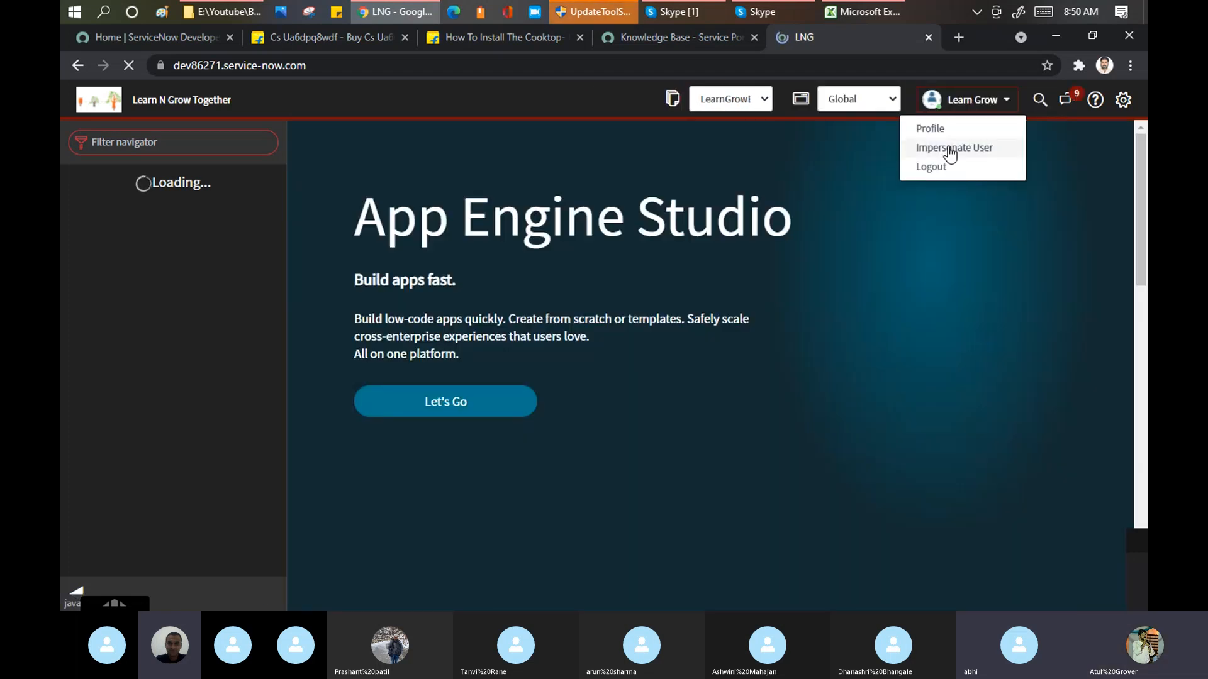
left_click(949, 149)
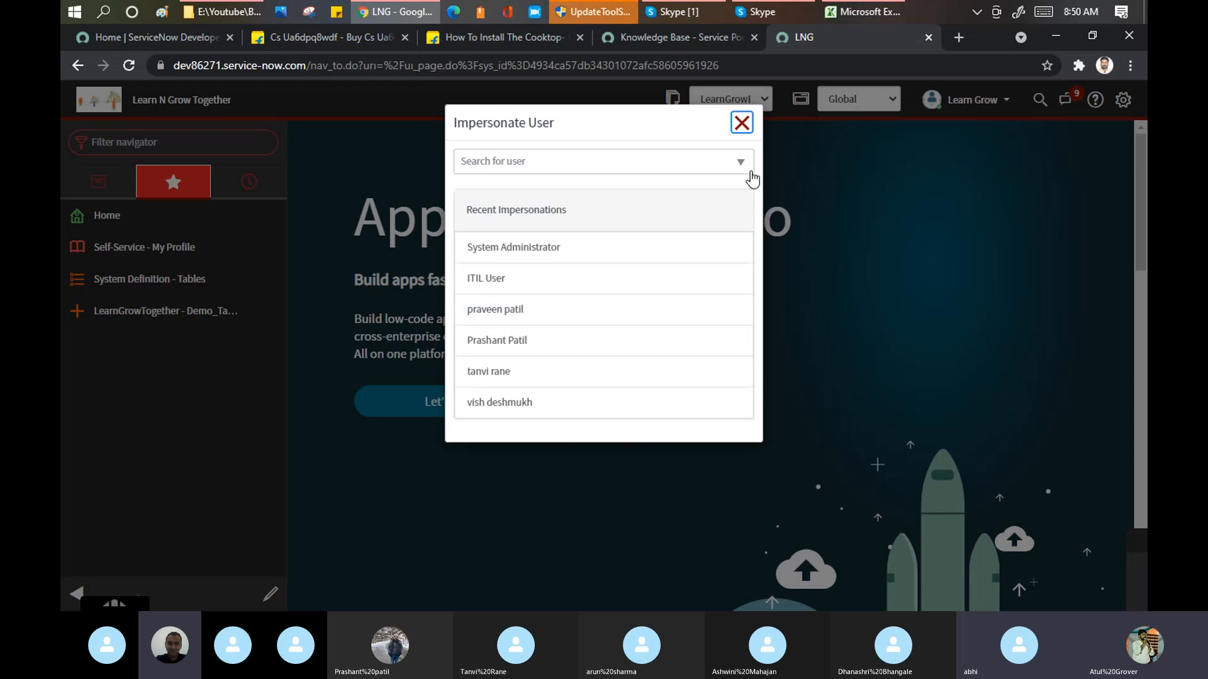
left_click(622, 164)
type("end")
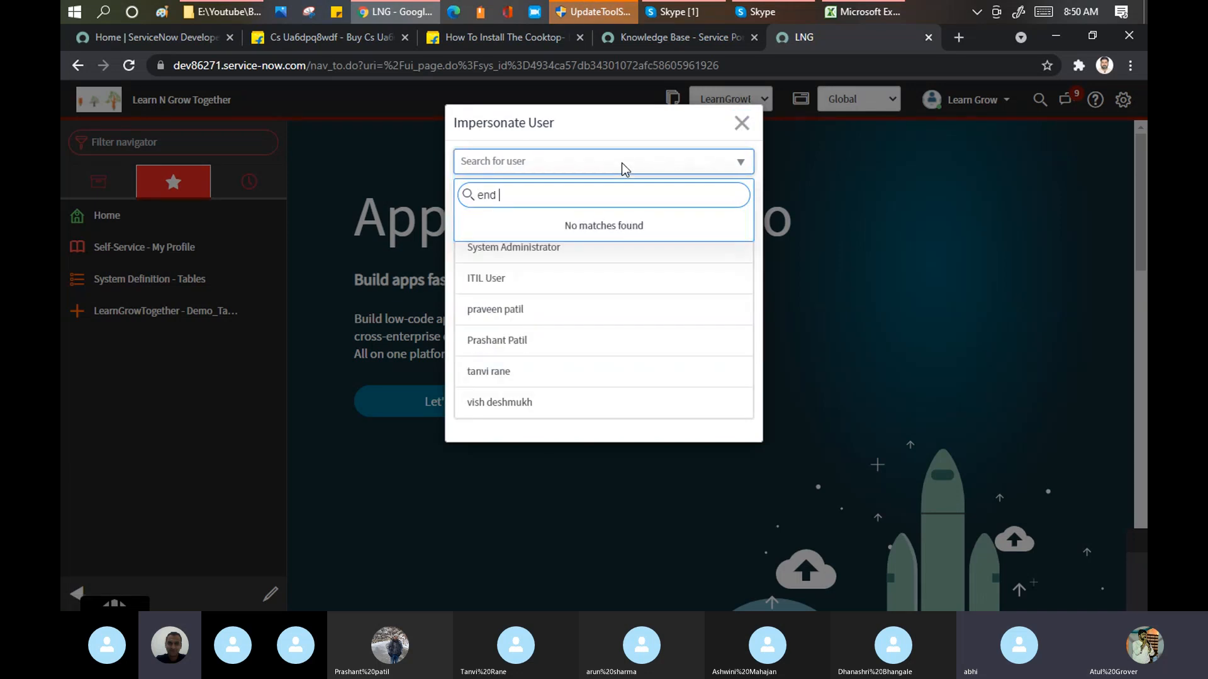
key("BackSpace")
type("user")
key("Left")
key("Left")
key("Left")
key("Left")
left_click(622, 164)
key("Escape")
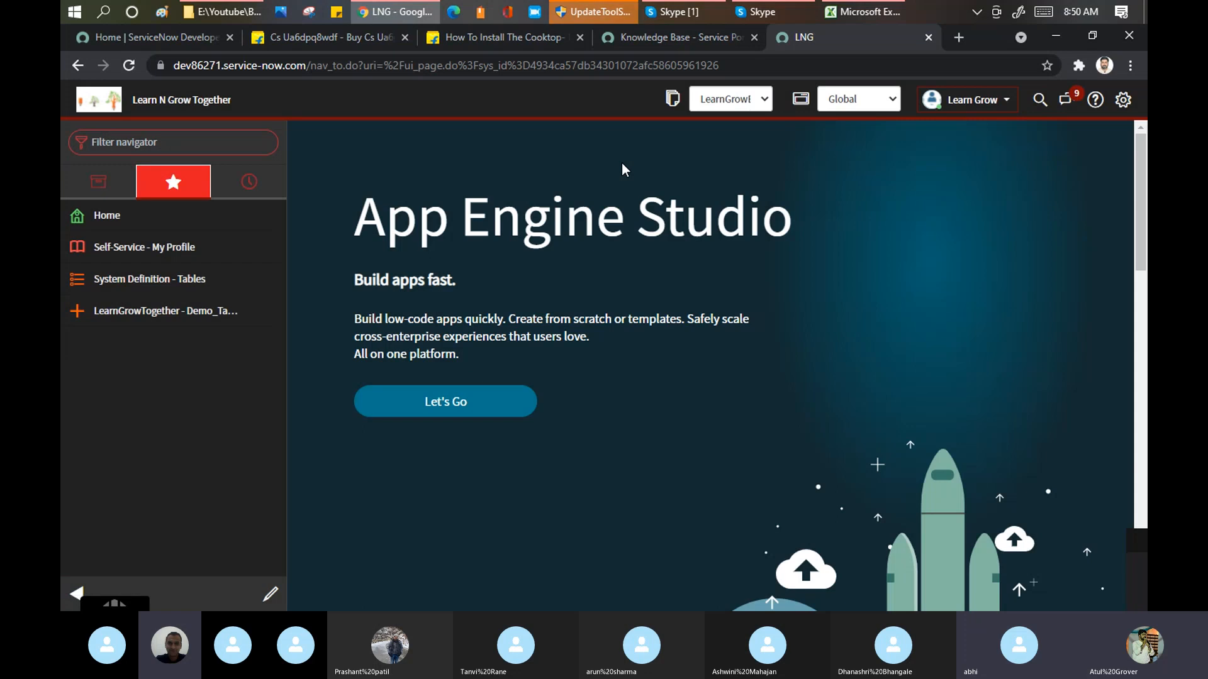
Step: Repeat the impersonation search with the shorter term "end" and close the dialog
left_click(981, 111)
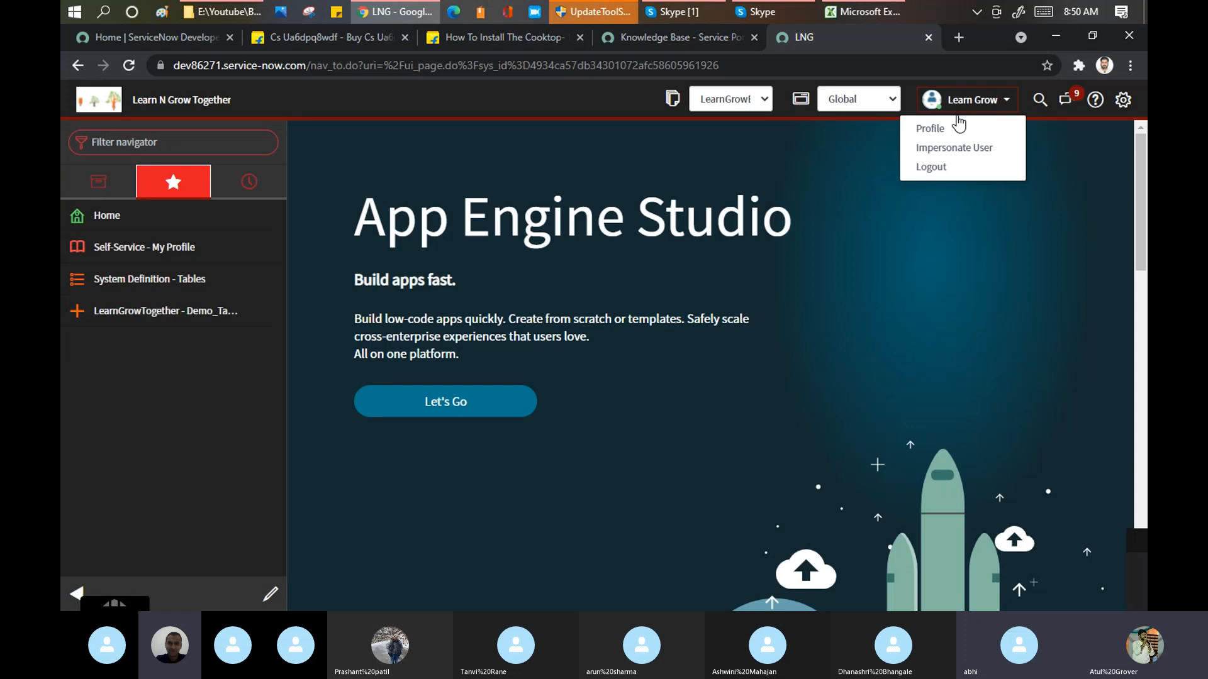
left_click(940, 148)
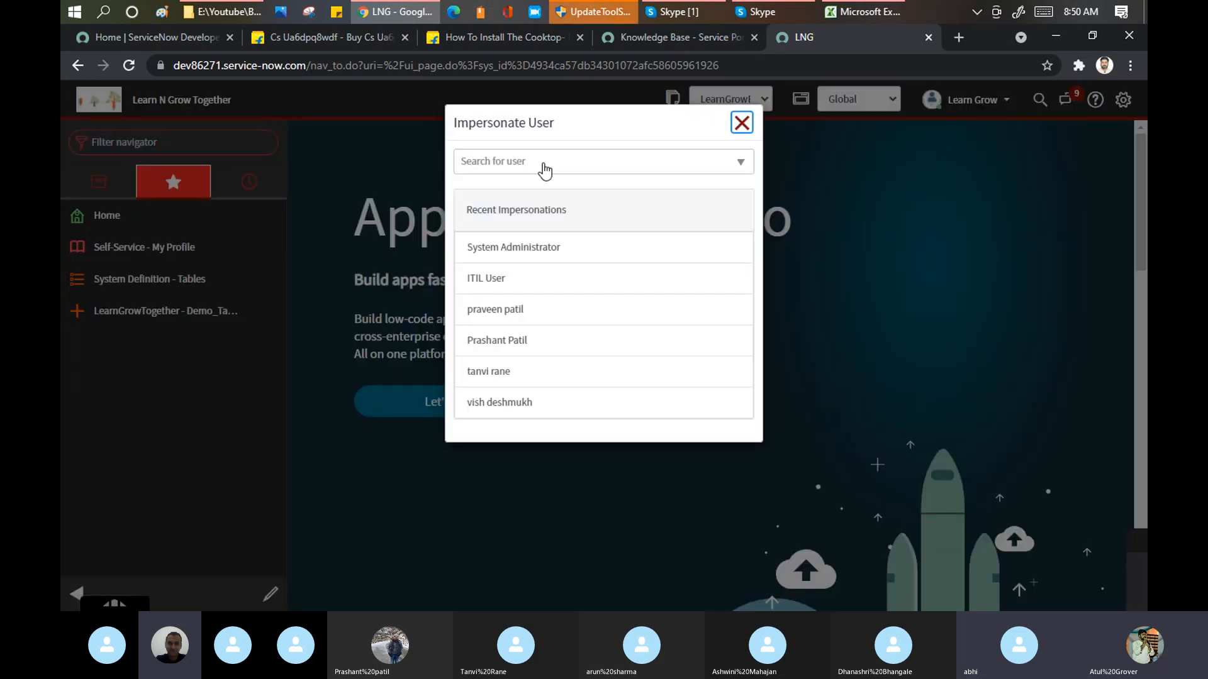
left_click(545, 165)
type("end")
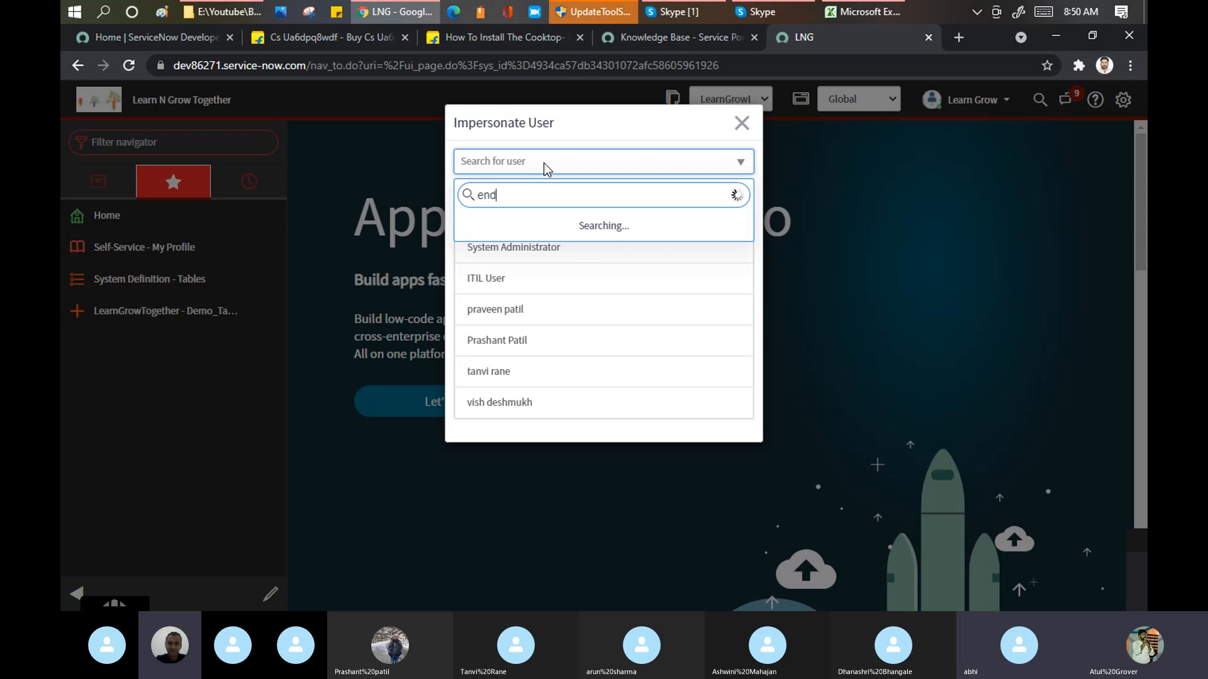
key("Escape")
key("Escape")
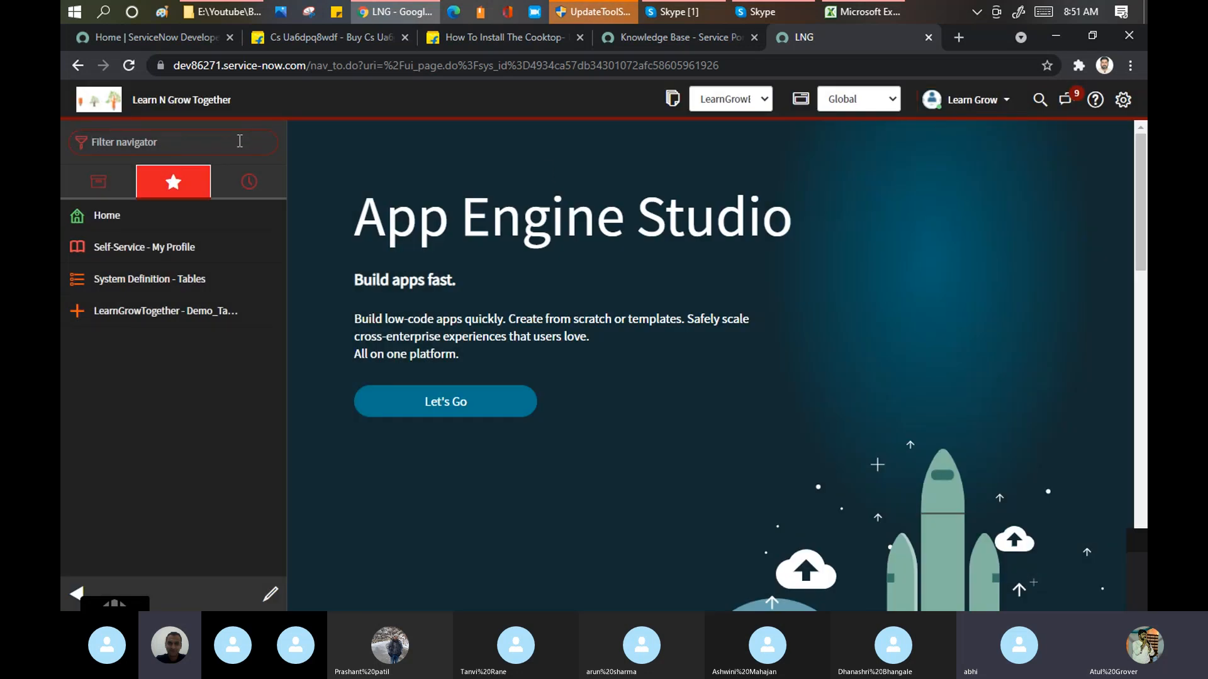
Step: Find the Users module under User Administration, open it and filter the User ID column by "end"
type("user a")
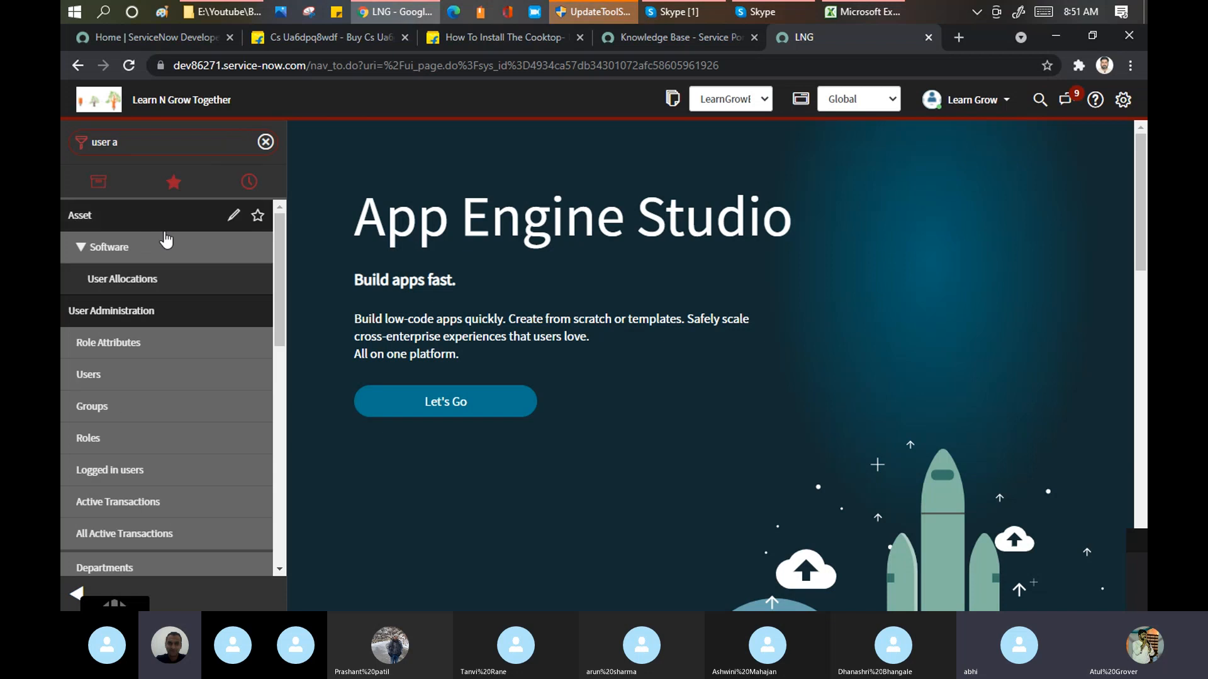
left_click(96, 374)
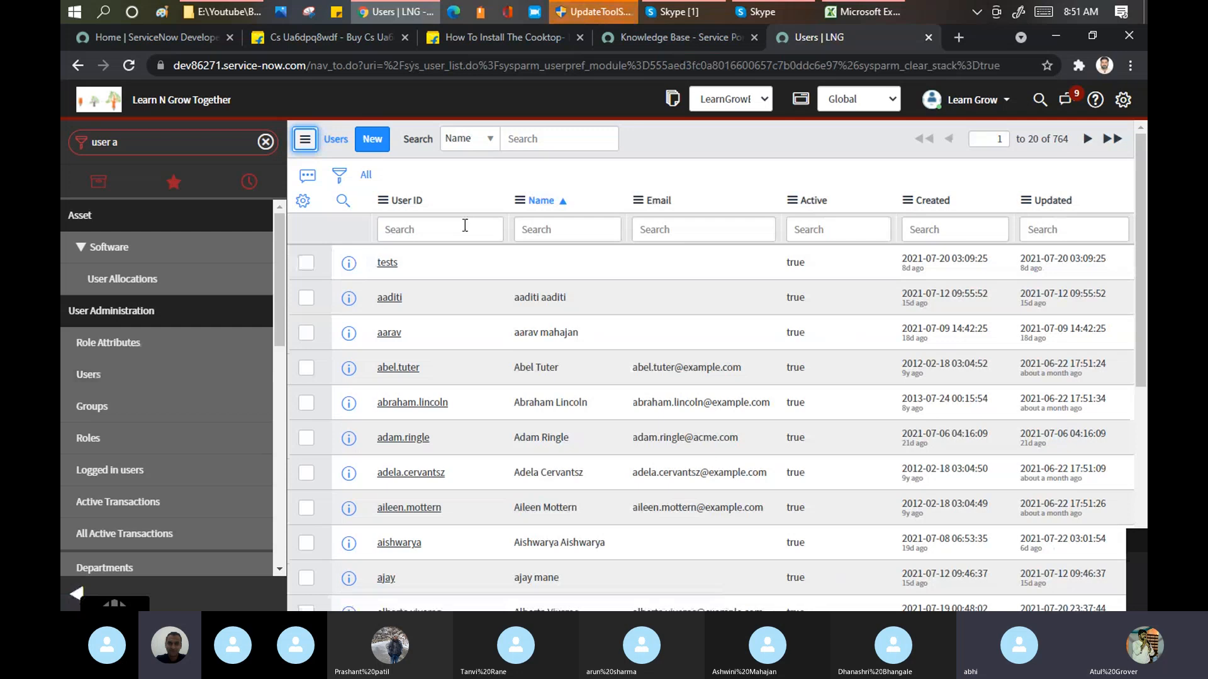
left_click(465, 225)
type("abel")
key("Return")
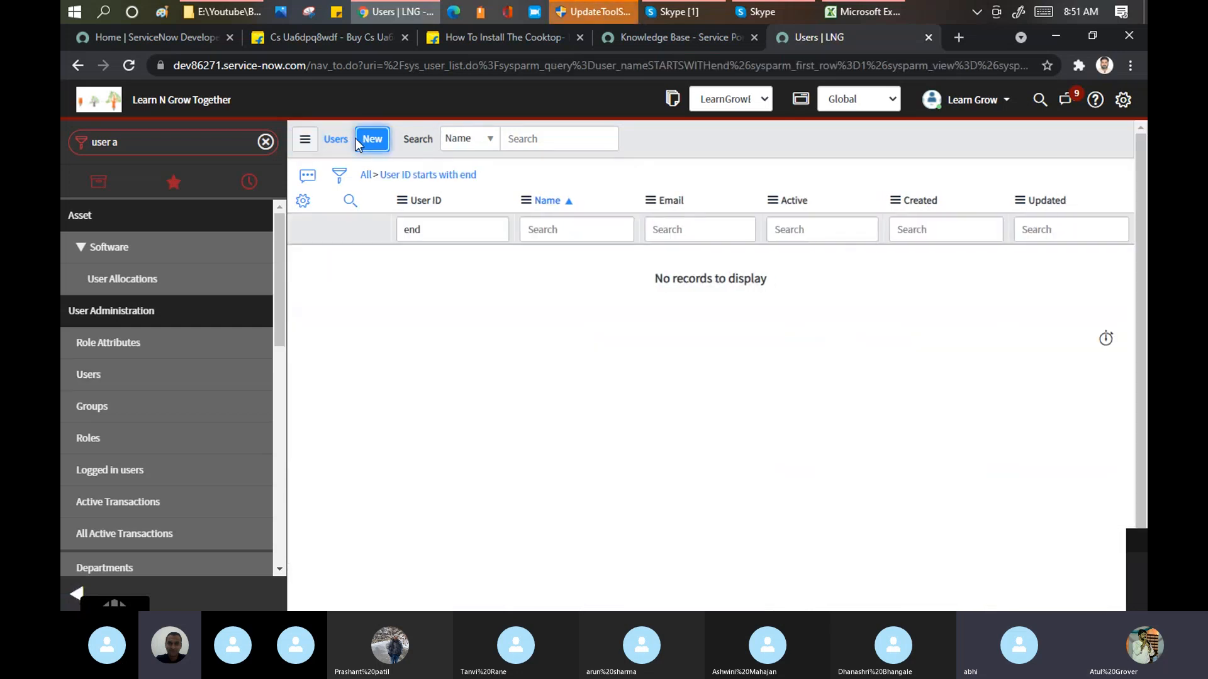
Step: Start a new user record with the User ID enduser, first name end and last name user
left_click(371, 139)
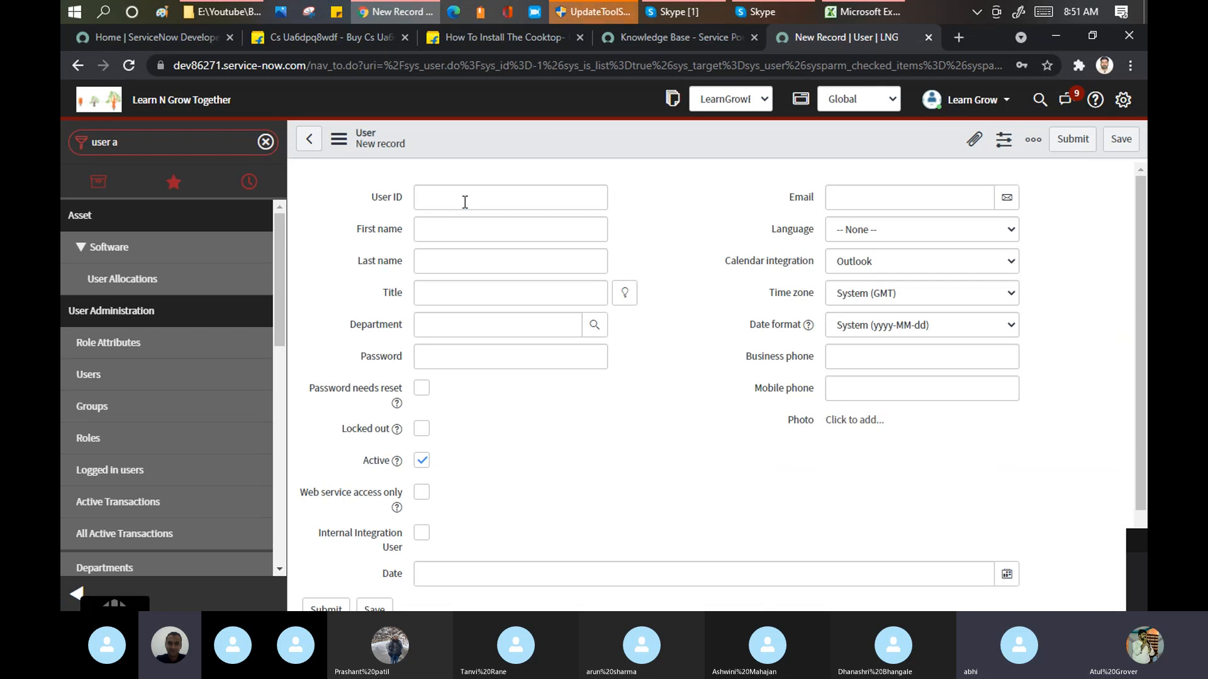
left_click(465, 202)
type("endus")
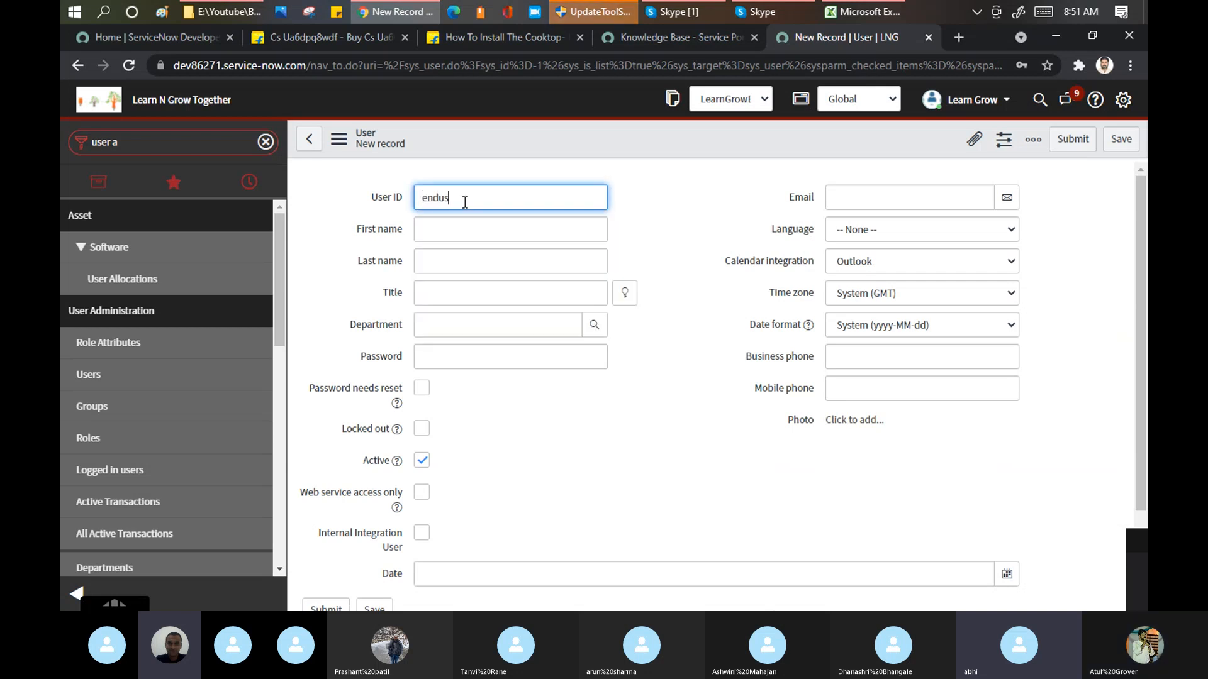
type("er")
key("Tab")
type("end")
key("Tab")
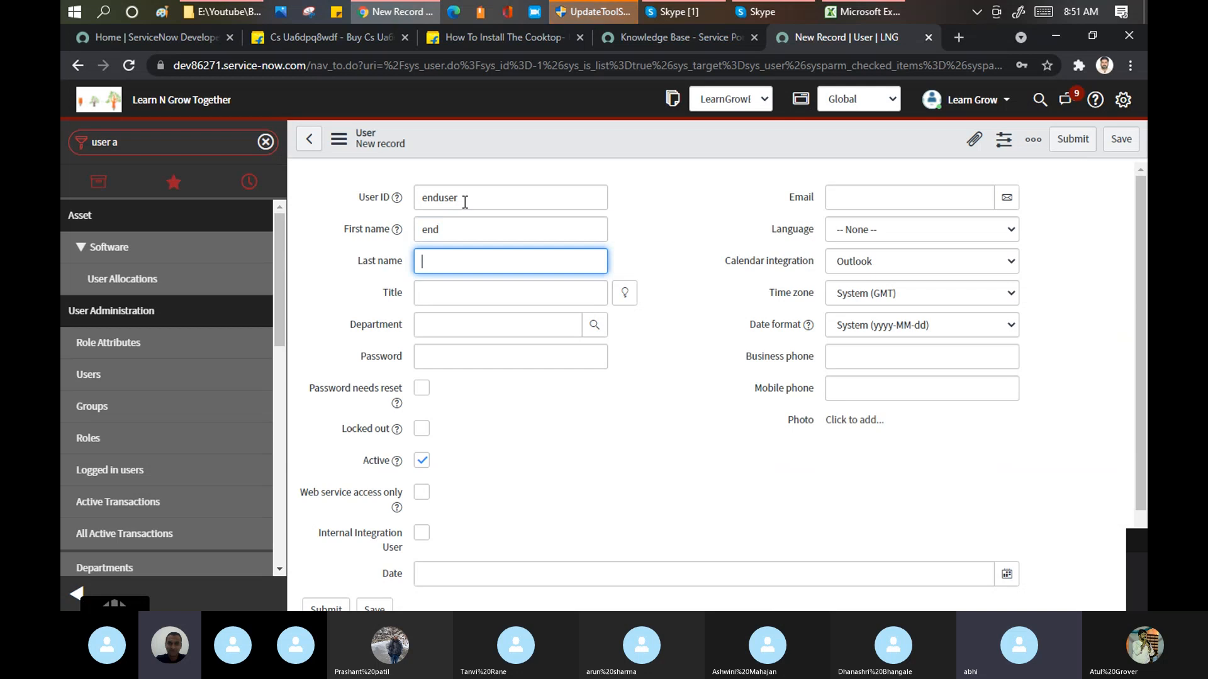
type("user")
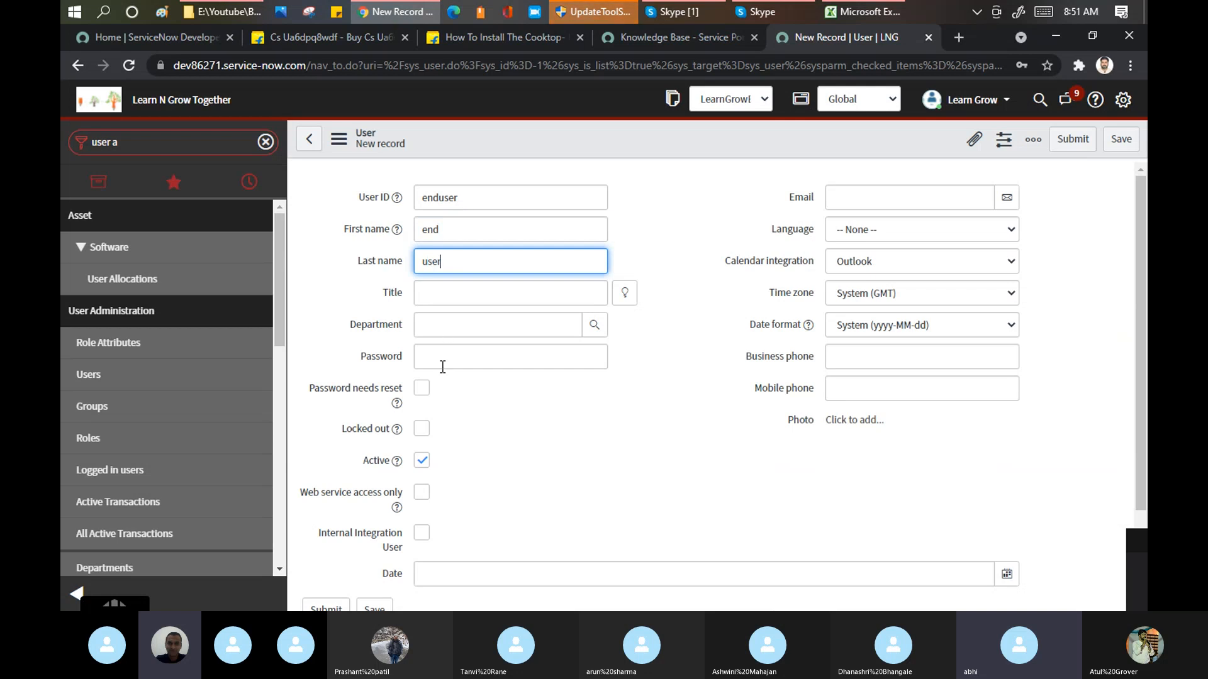
Step: Enter the account password, submit the new user record and decline the browser's offer to save the password
left_click(443, 364)
type("5")
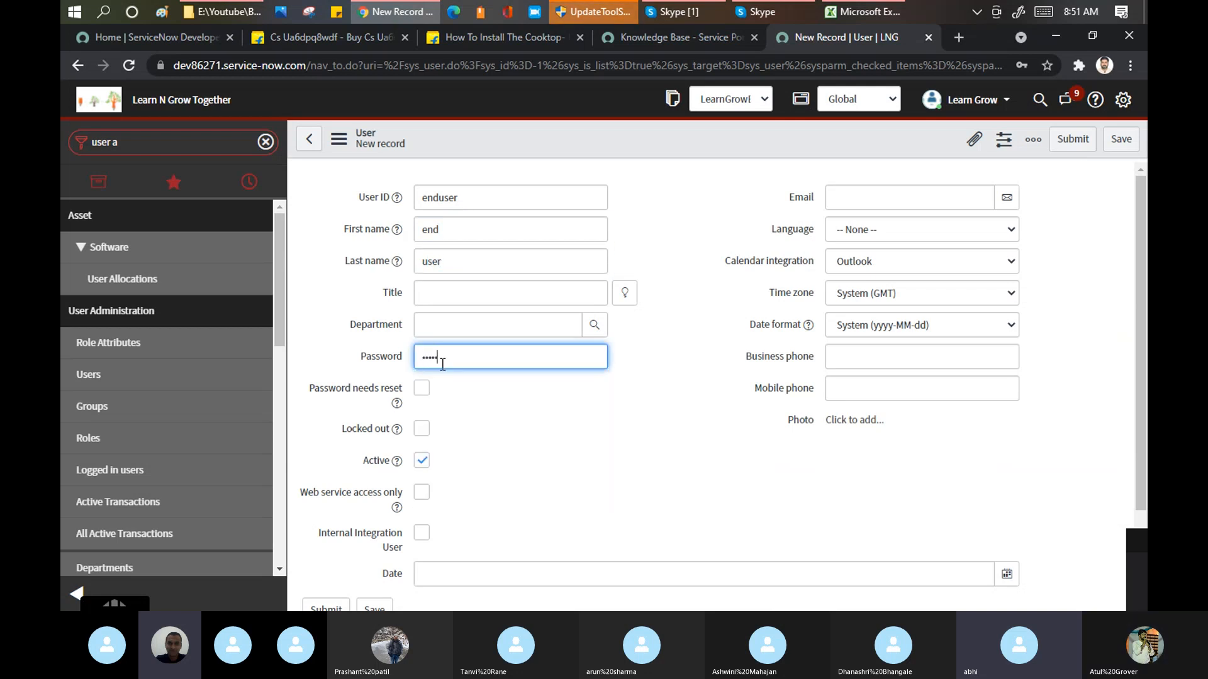
left_click(1073, 146)
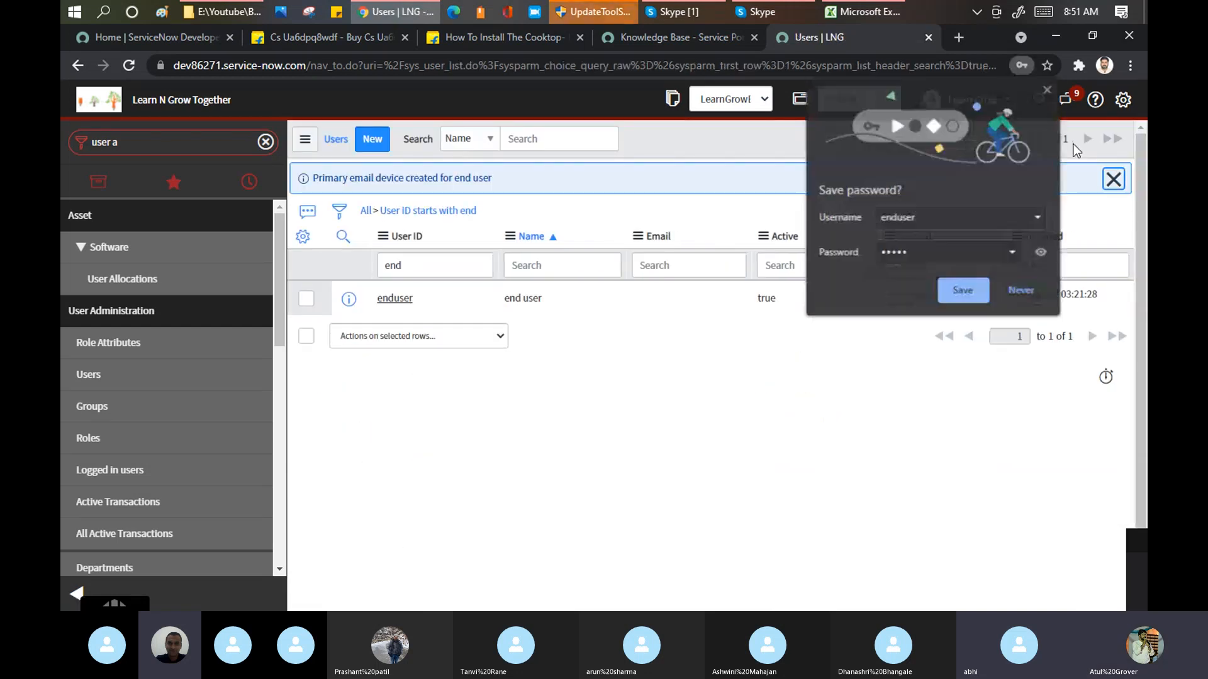
left_click(1019, 291)
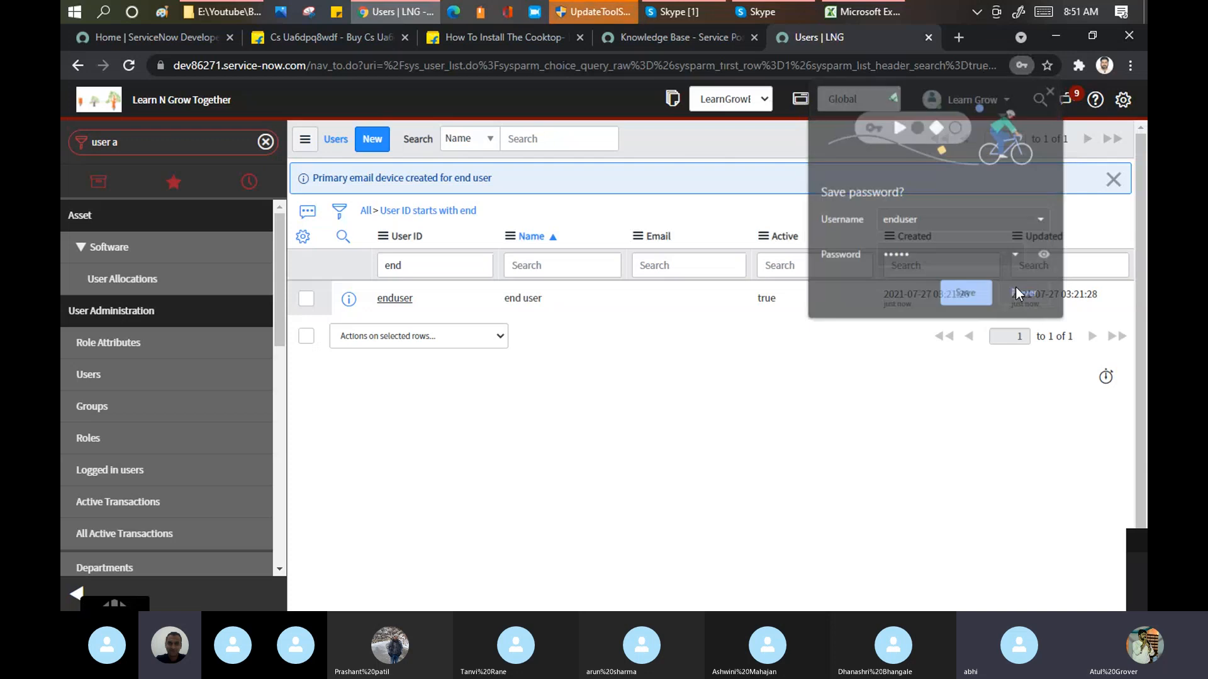
Step: Search the users available for impersonation for "endus" and impersonate end user
left_click(1000, 100)
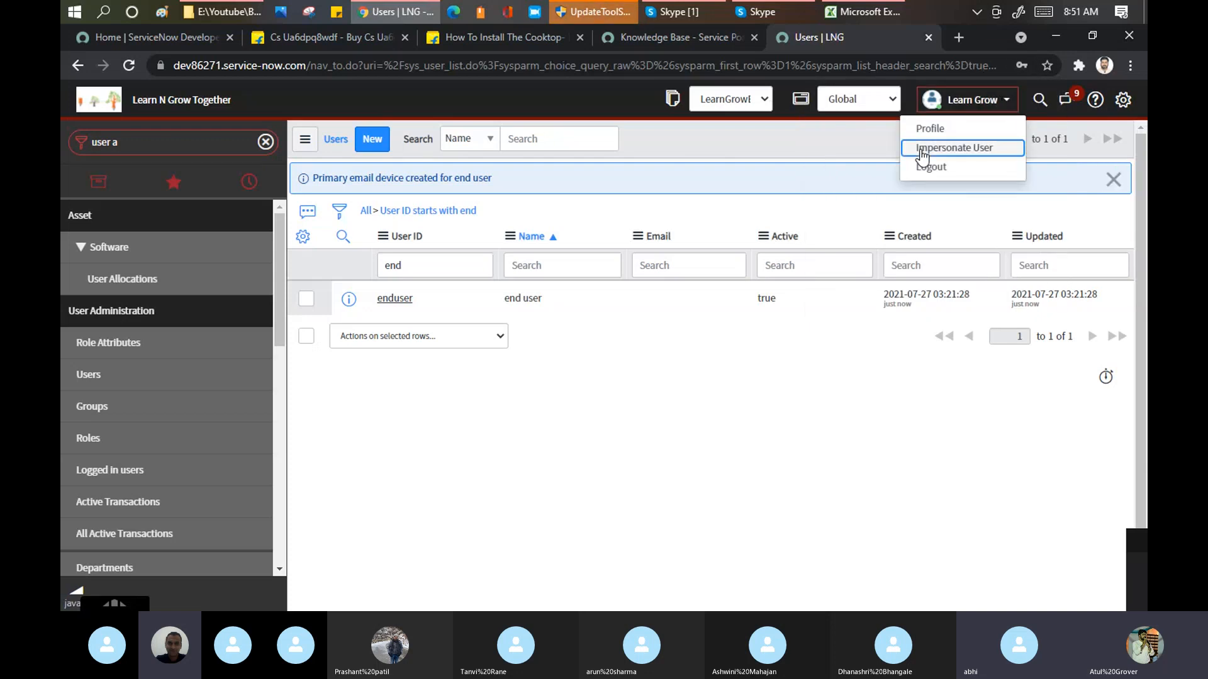
left_click(922, 150)
left_click(547, 164)
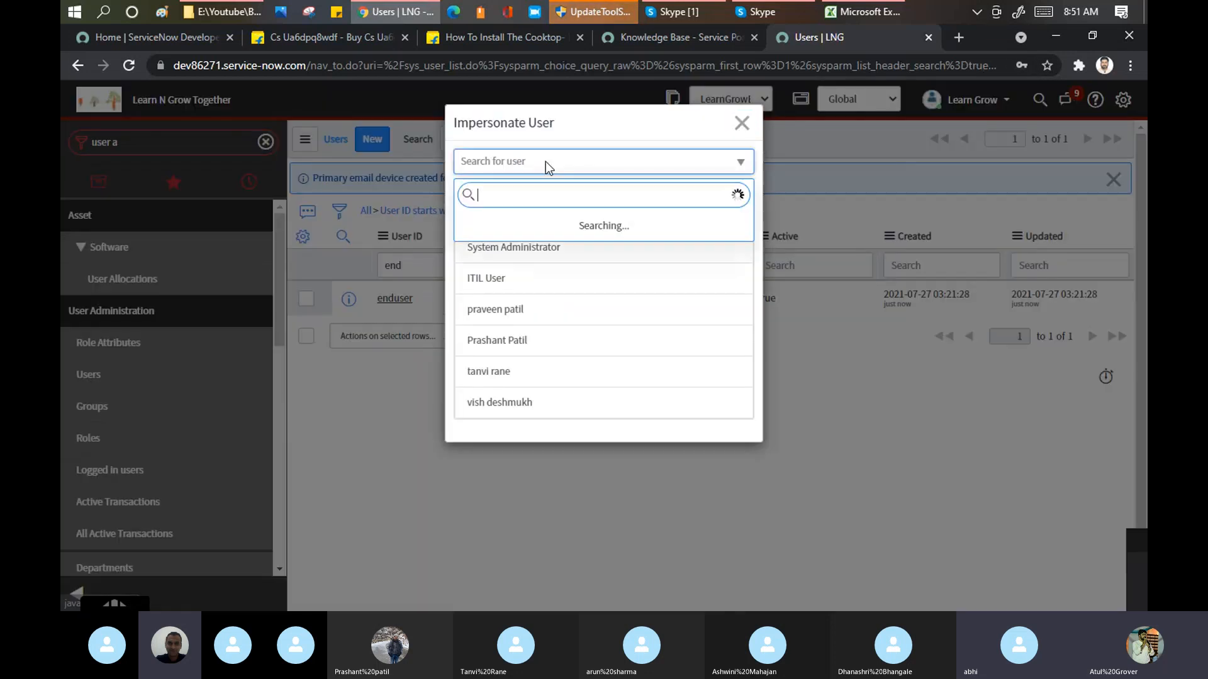
type("endus")
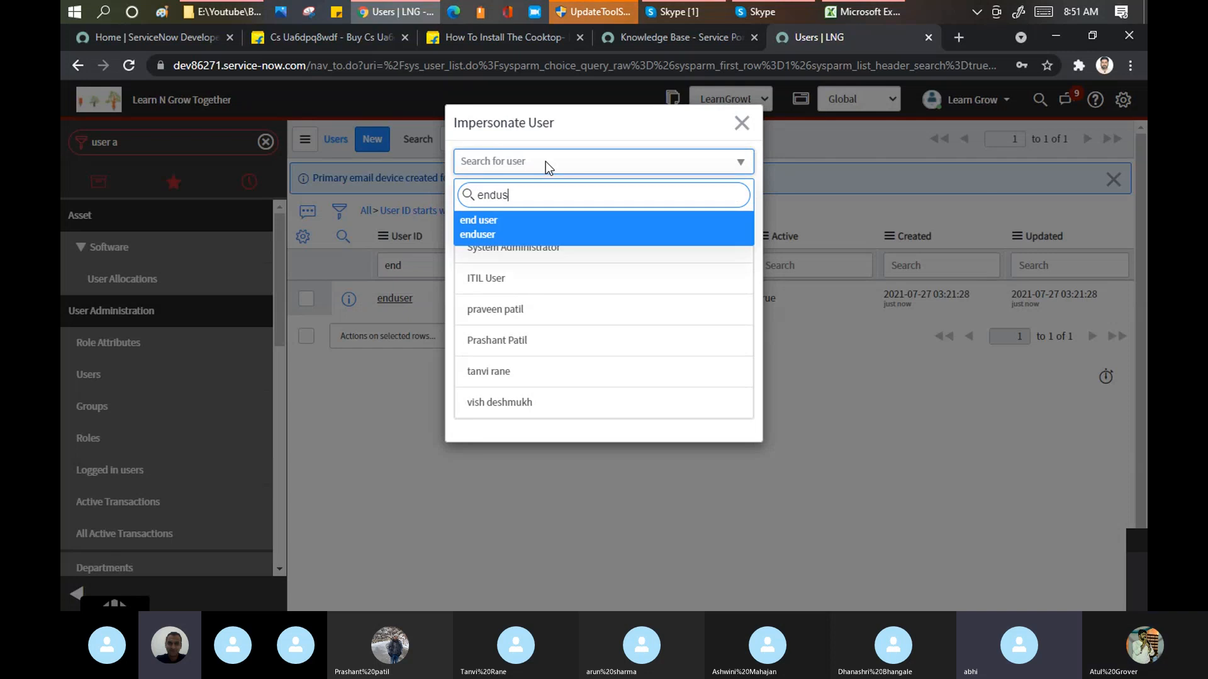
left_click(497, 238)
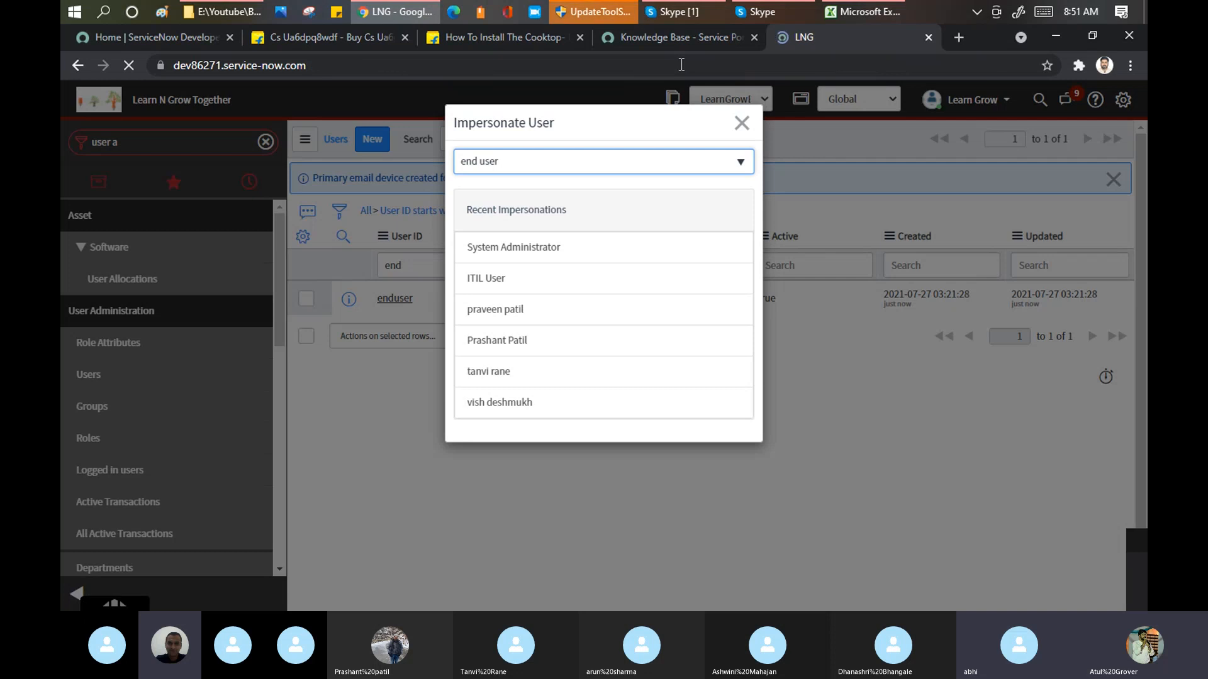
Step: Reload the Service Portal's Knowledge Base page under the impersonated account and go to the portal home page
left_click(680, 37)
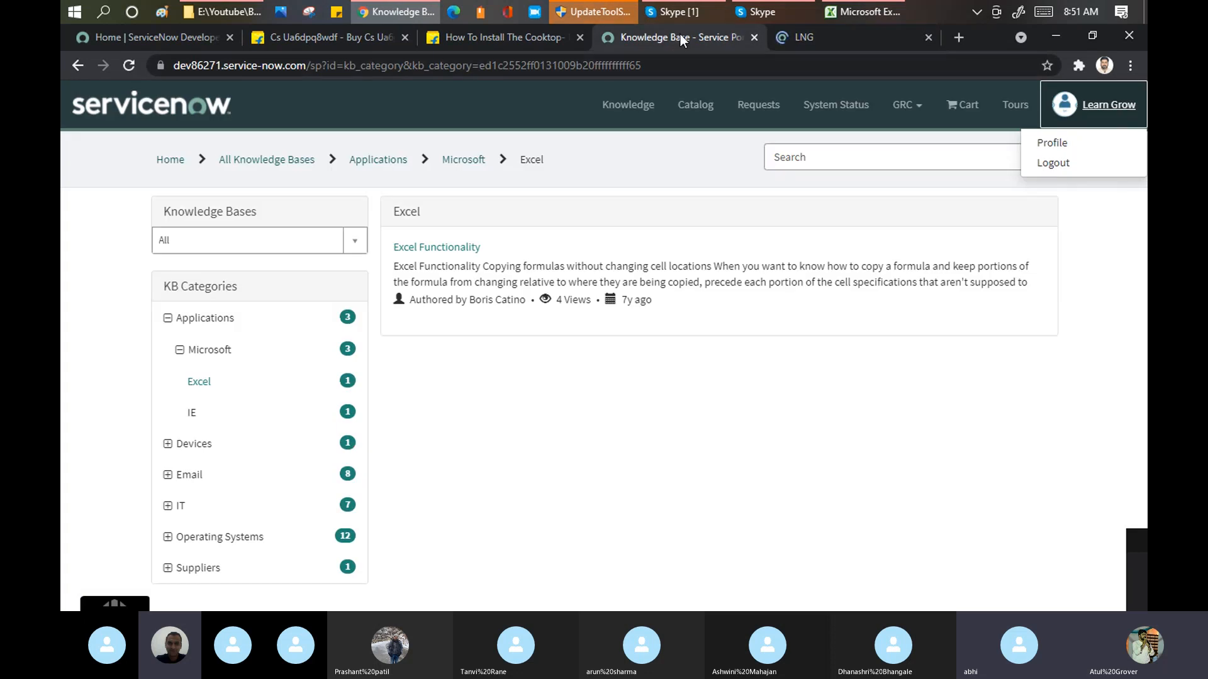
left_click(620, 74)
key("Return")
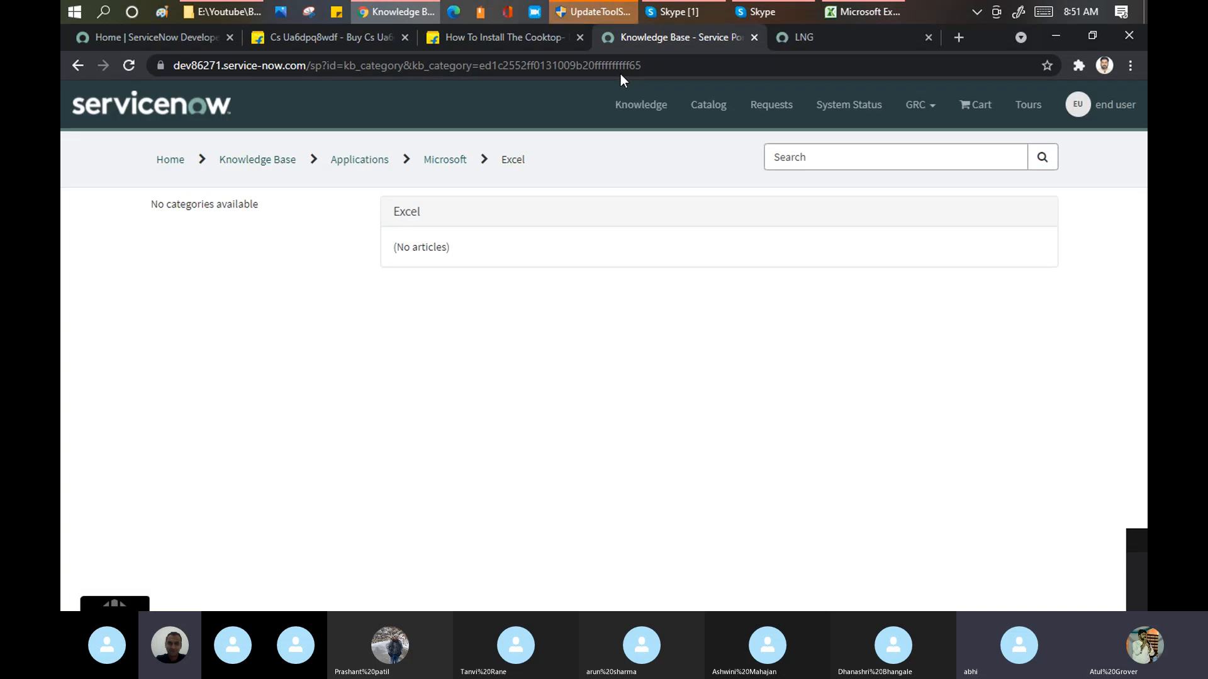
left_click(189, 116)
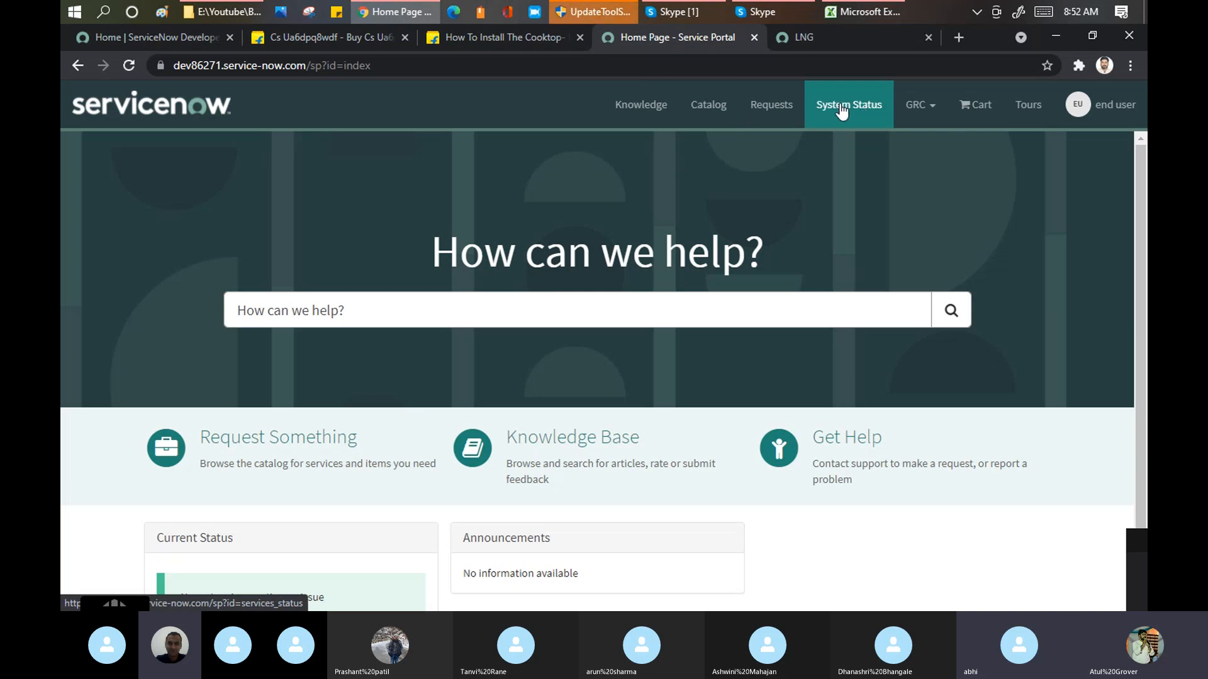
Step: Load the portal home address with the invalid ending "?jhjkhskdhksfd", then remove that ending and reload the home page
left_click(456, 65)
left_click(456, 65)
type("?jhjkhskdhksfd")
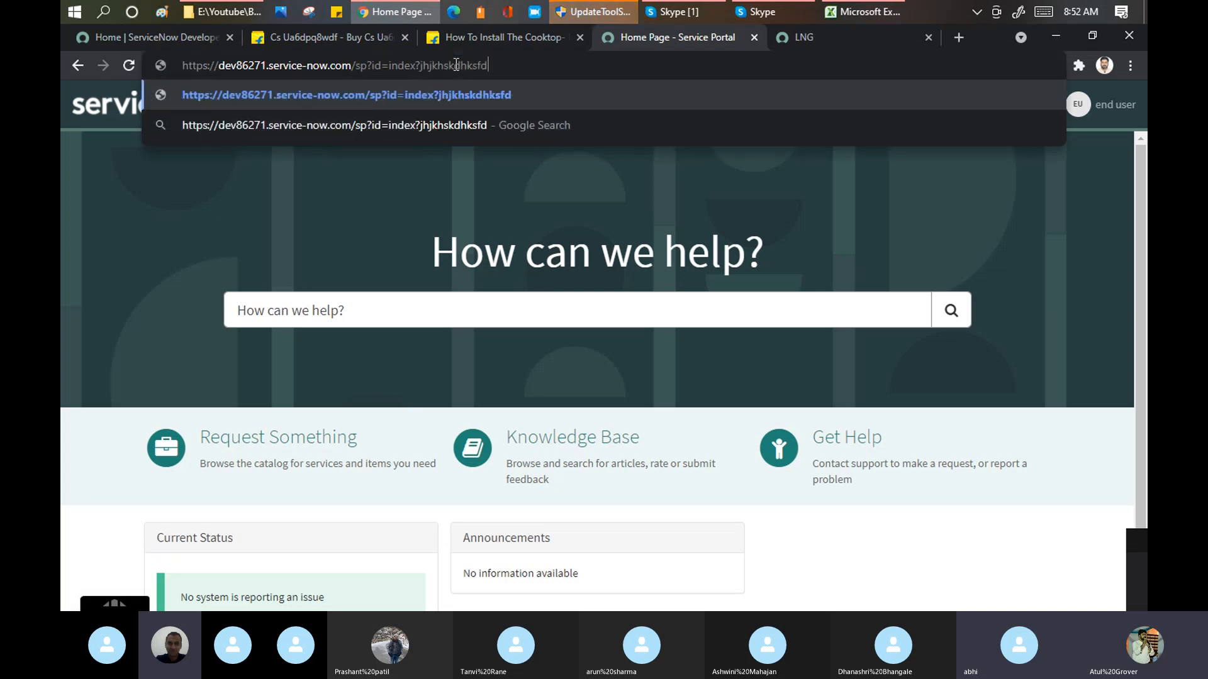
key("Return")
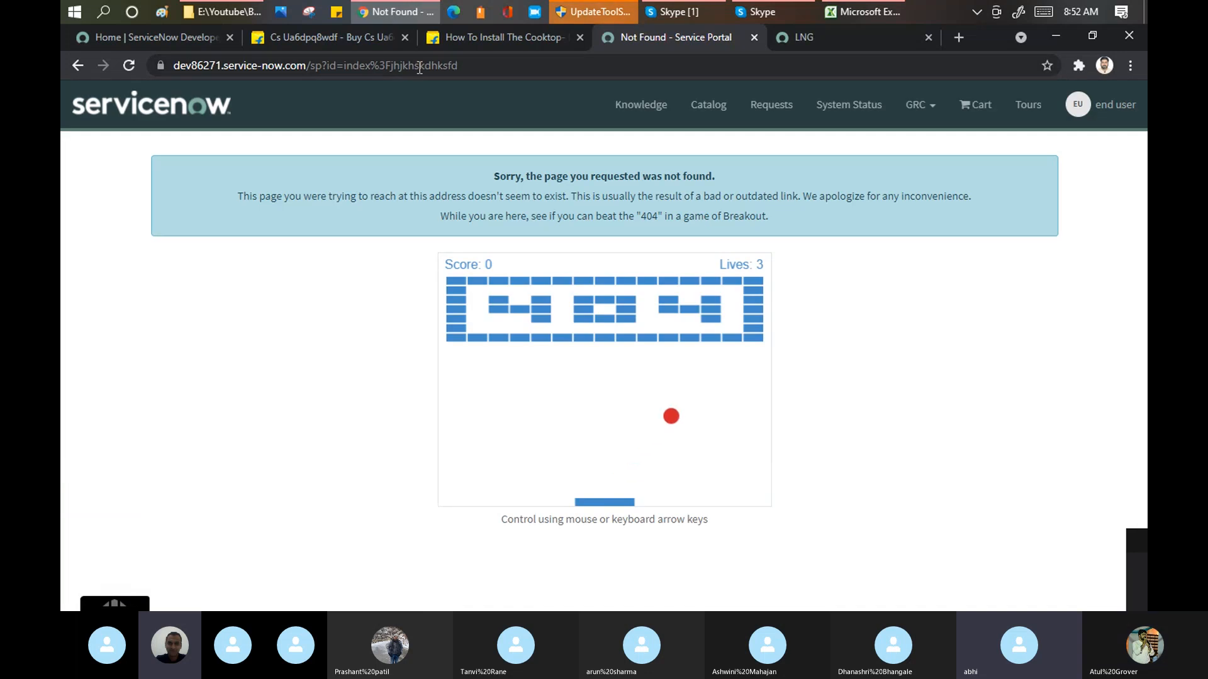
left_click_drag(370, 65, 679, 136)
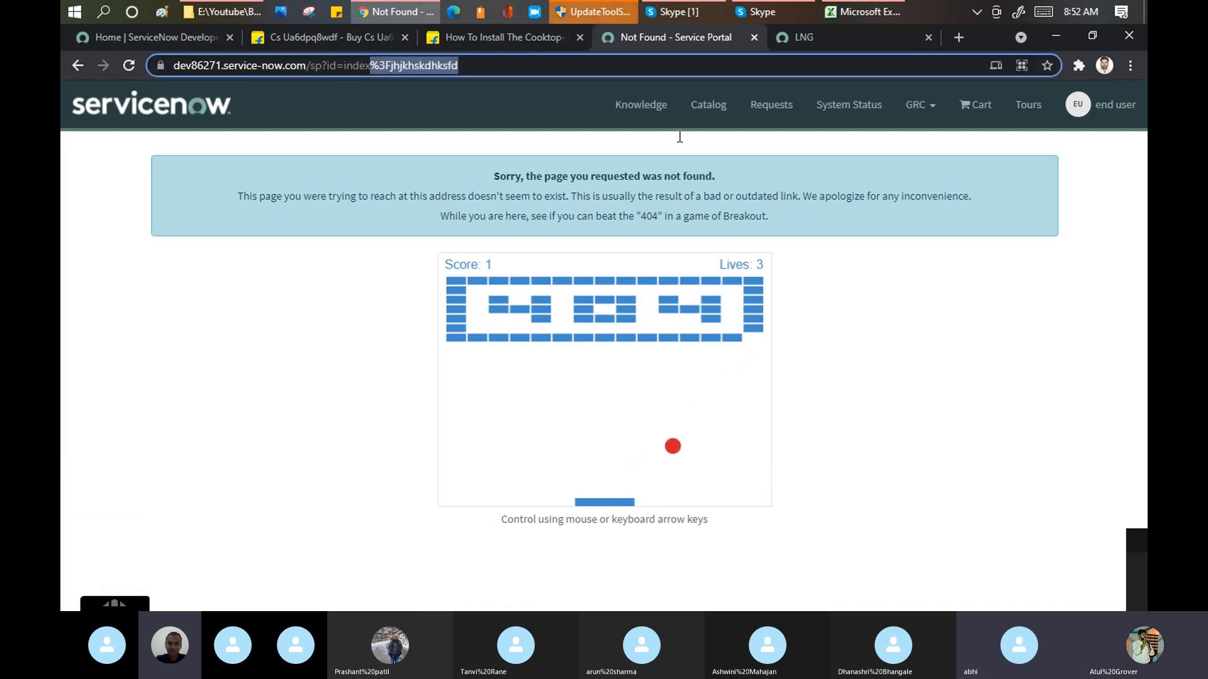
key("BackSpace")
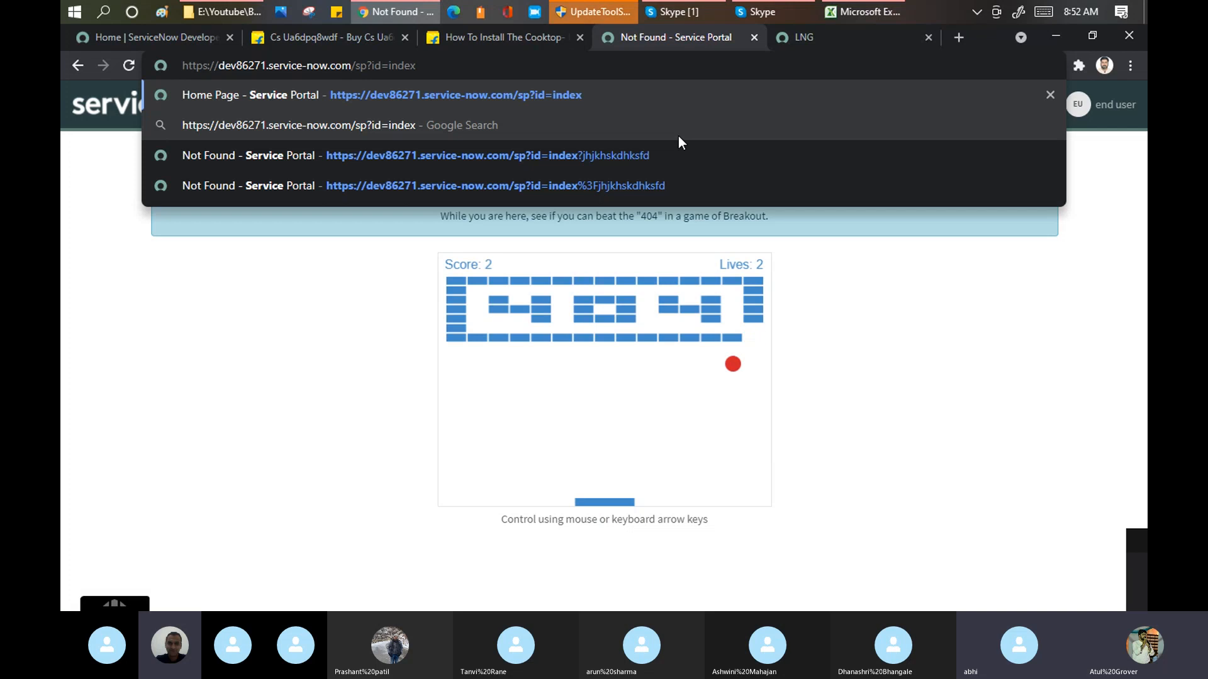
key("Return")
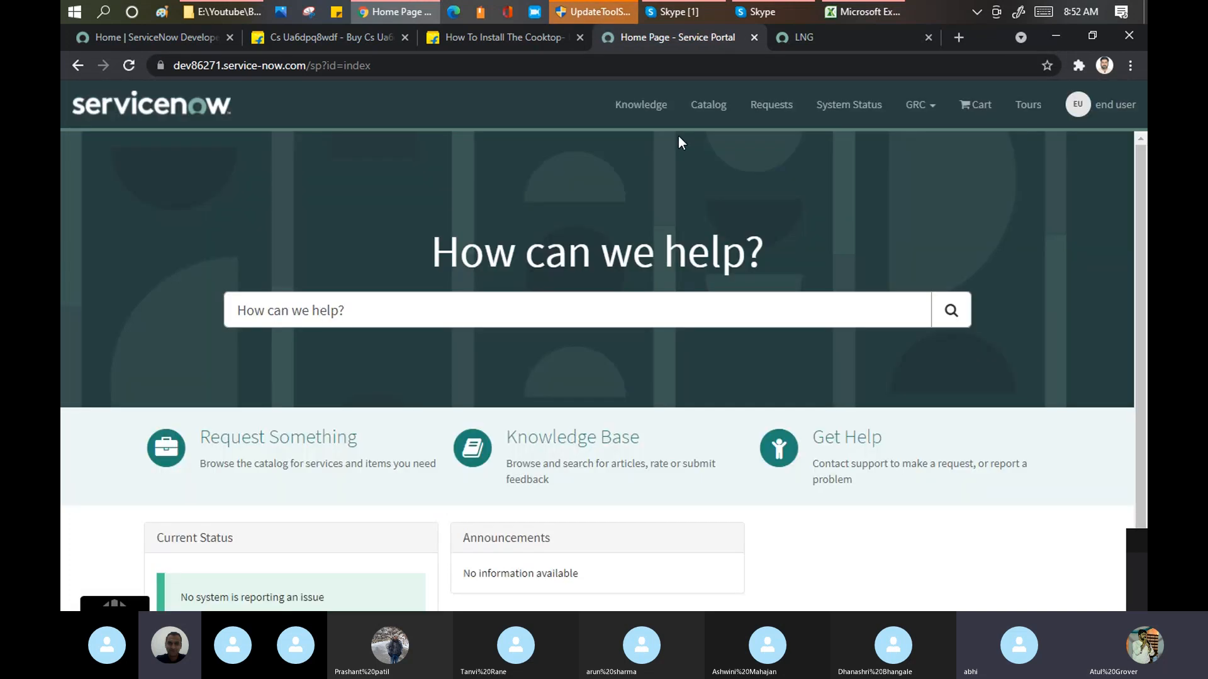
Step: Open the portal's Knowledge page and check which knowledge categories the end user can see
left_click(619, 105)
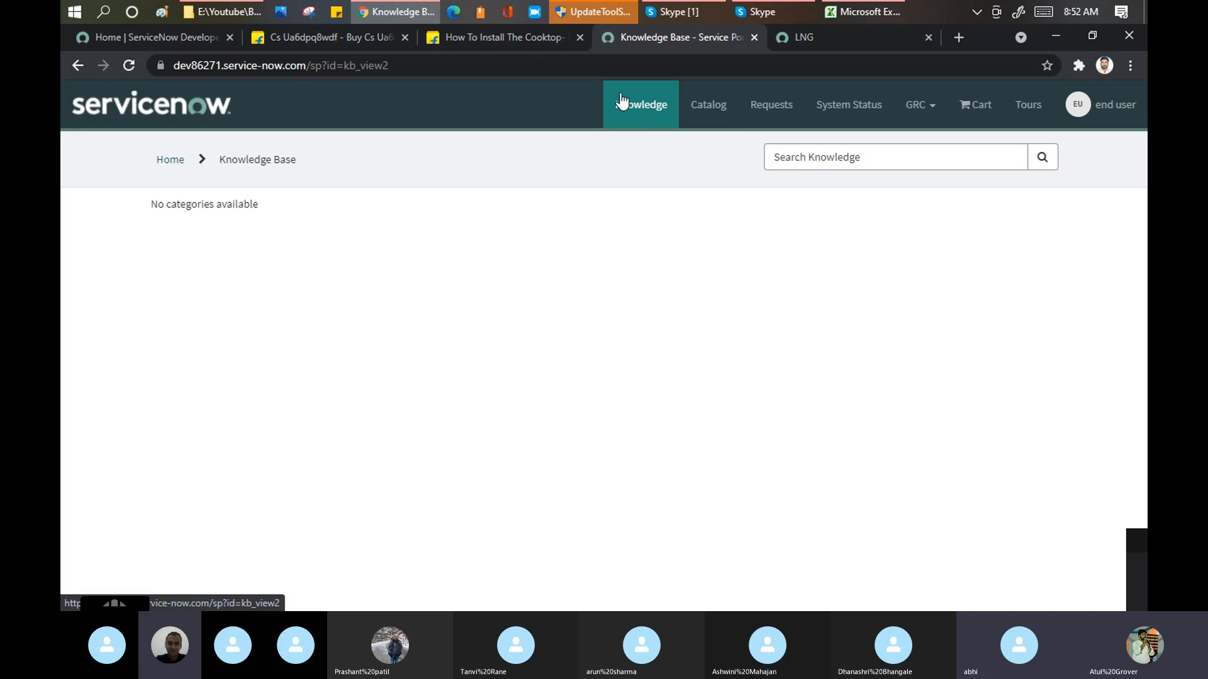
left_click_drag(146, 205, 287, 213)
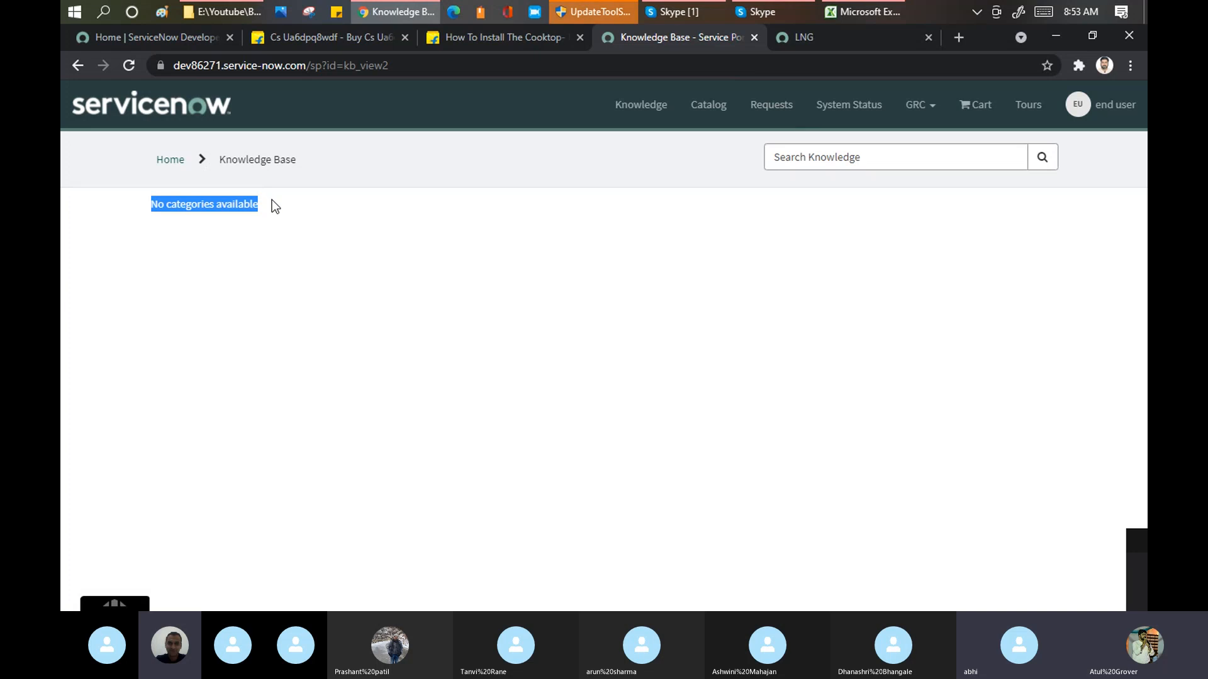
left_click_drag(255, 200, 158, 199)
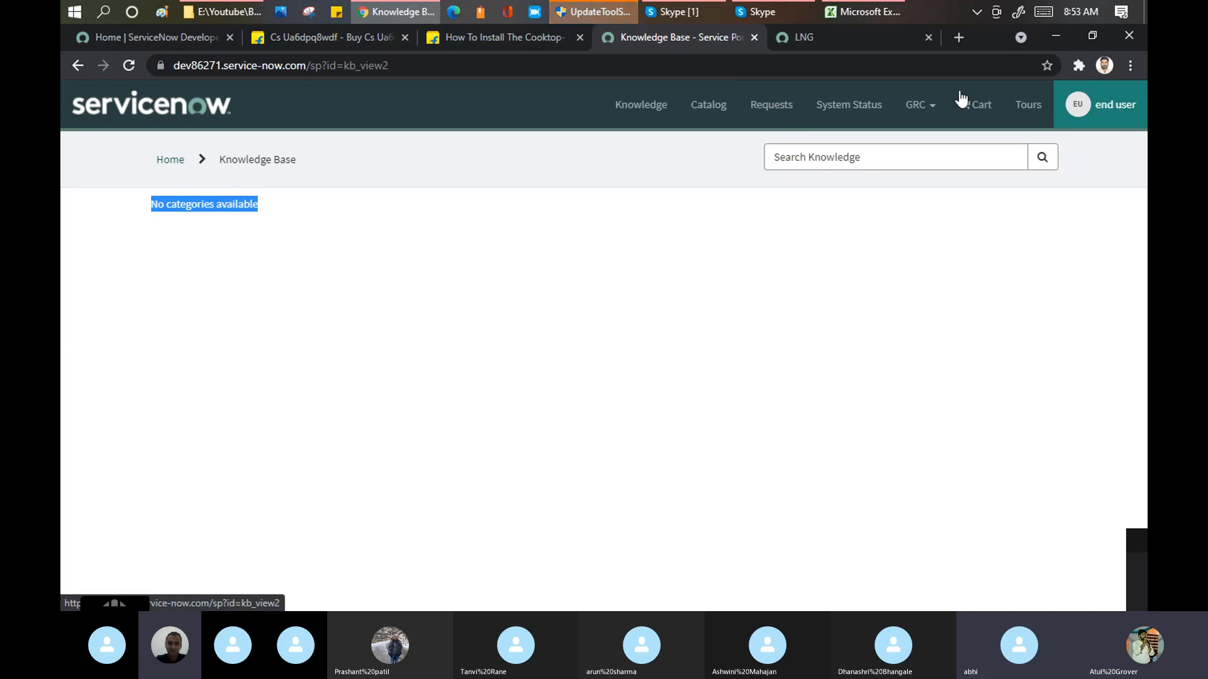
Step: Open the portal's Catalog page and compare it with the category menus on Flipkart's kitchen appliances page
left_click(715, 107)
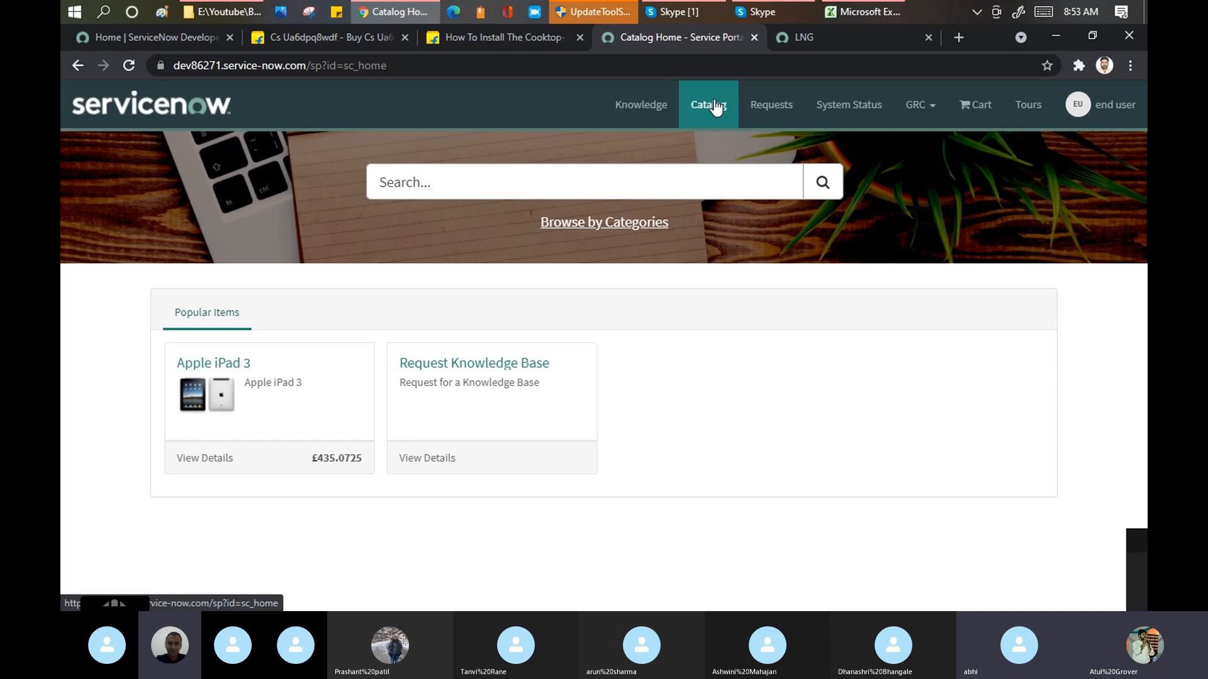
left_click(471, 40)
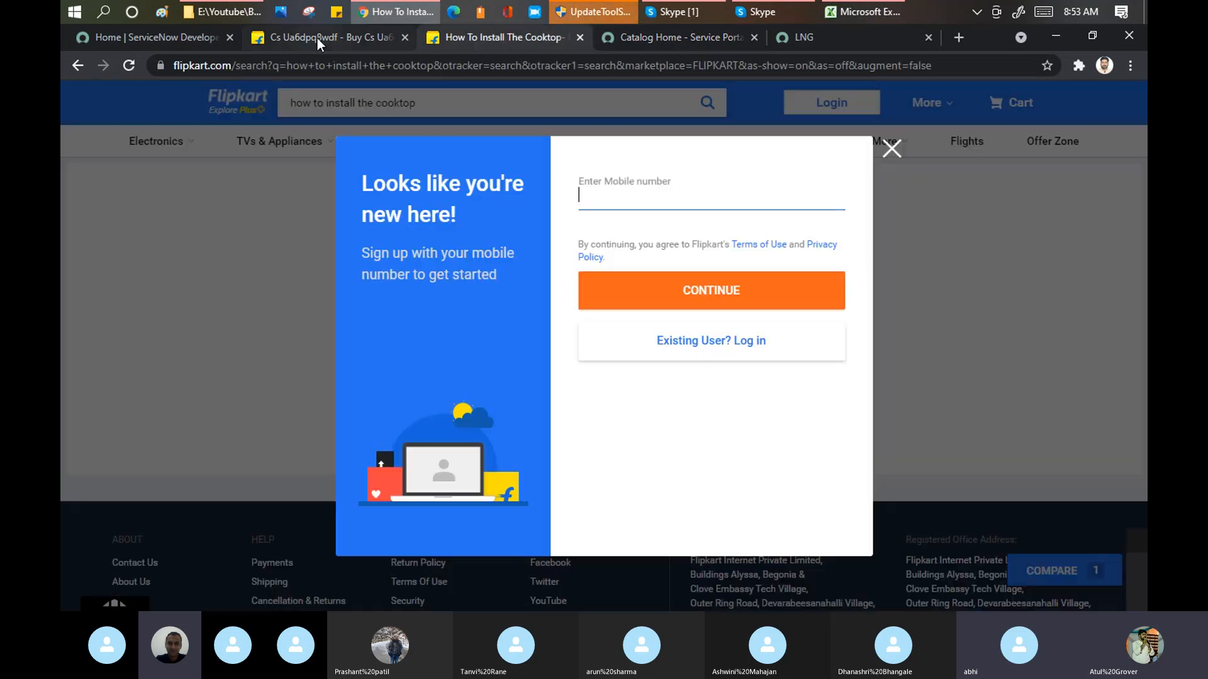
left_click(321, 38)
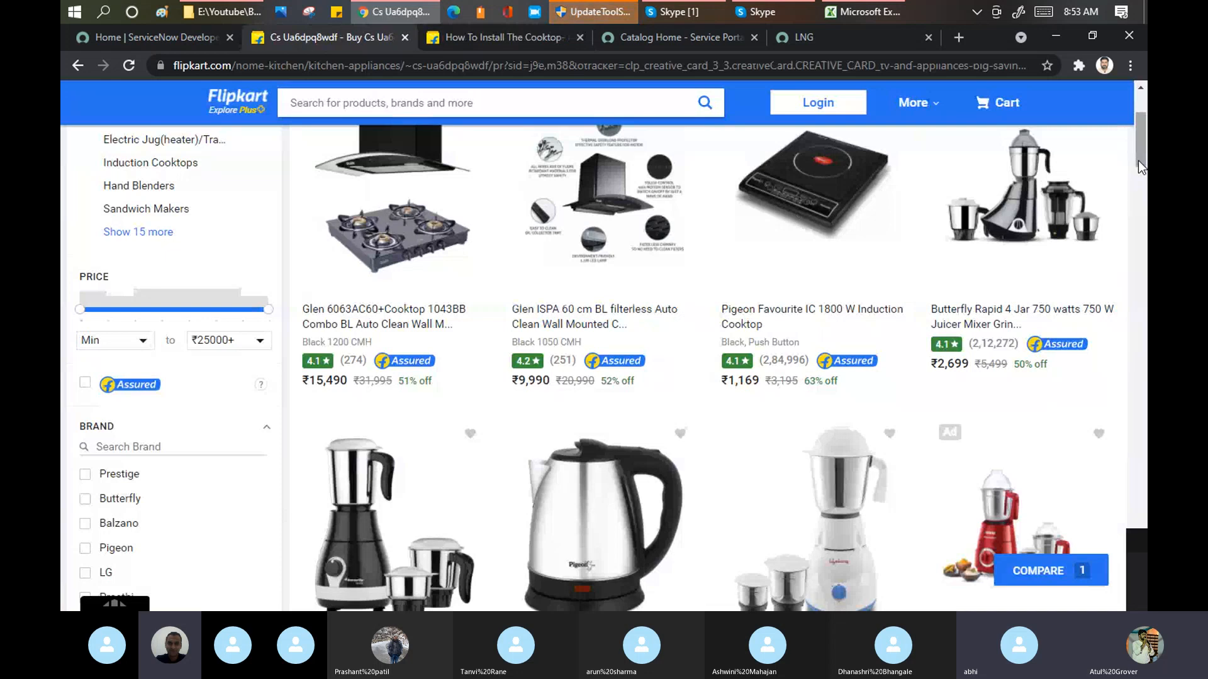
left_click_drag(1138, 160, 1145, 112)
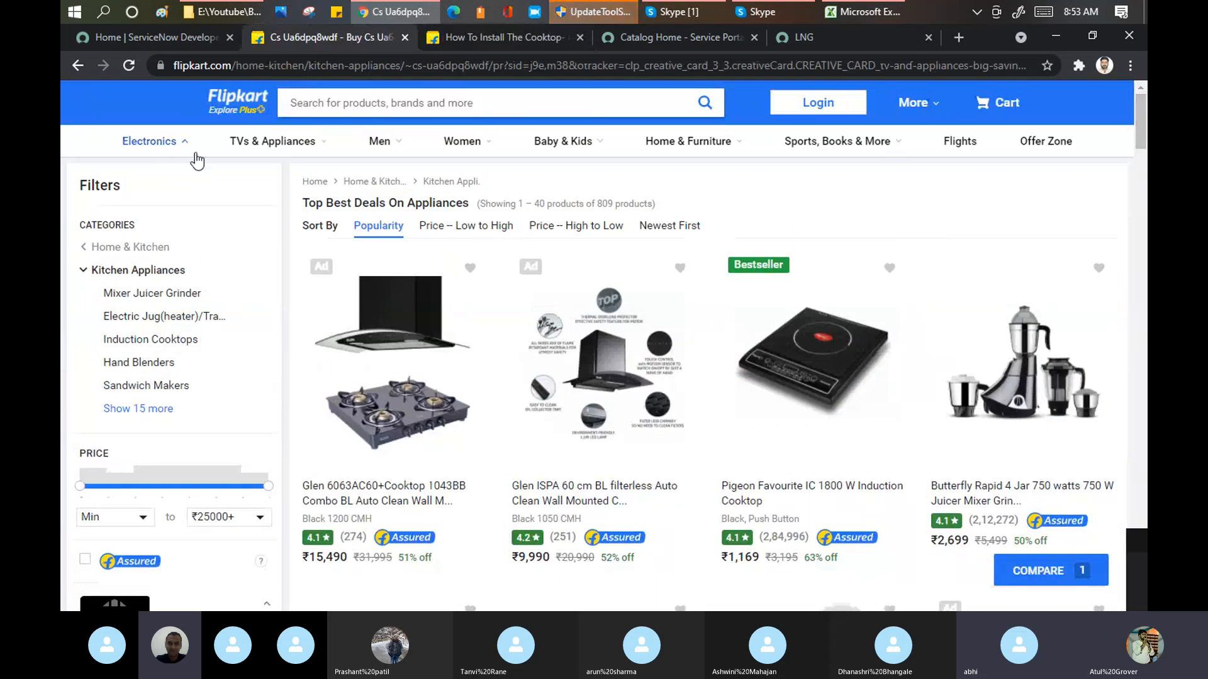
mouse_move(796, 142)
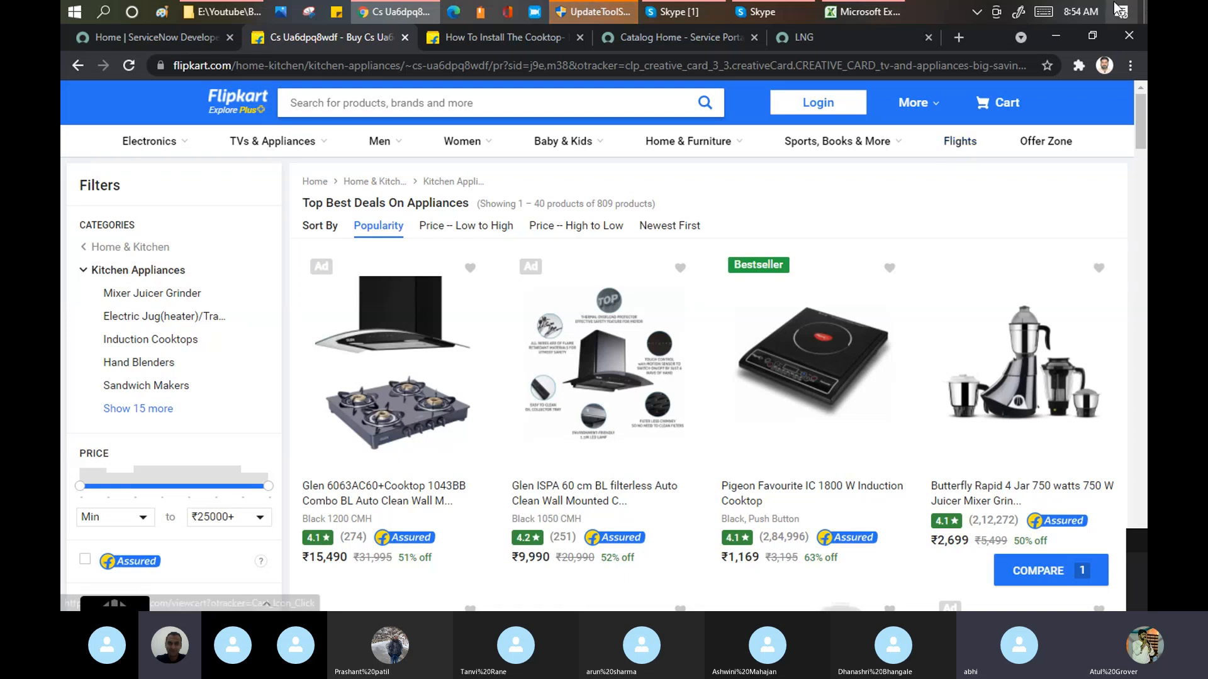
Step: Return to the portal catalog, browse it by categories and view Fitness Trackers in the Employee Wellness catalog
left_click(657, 38)
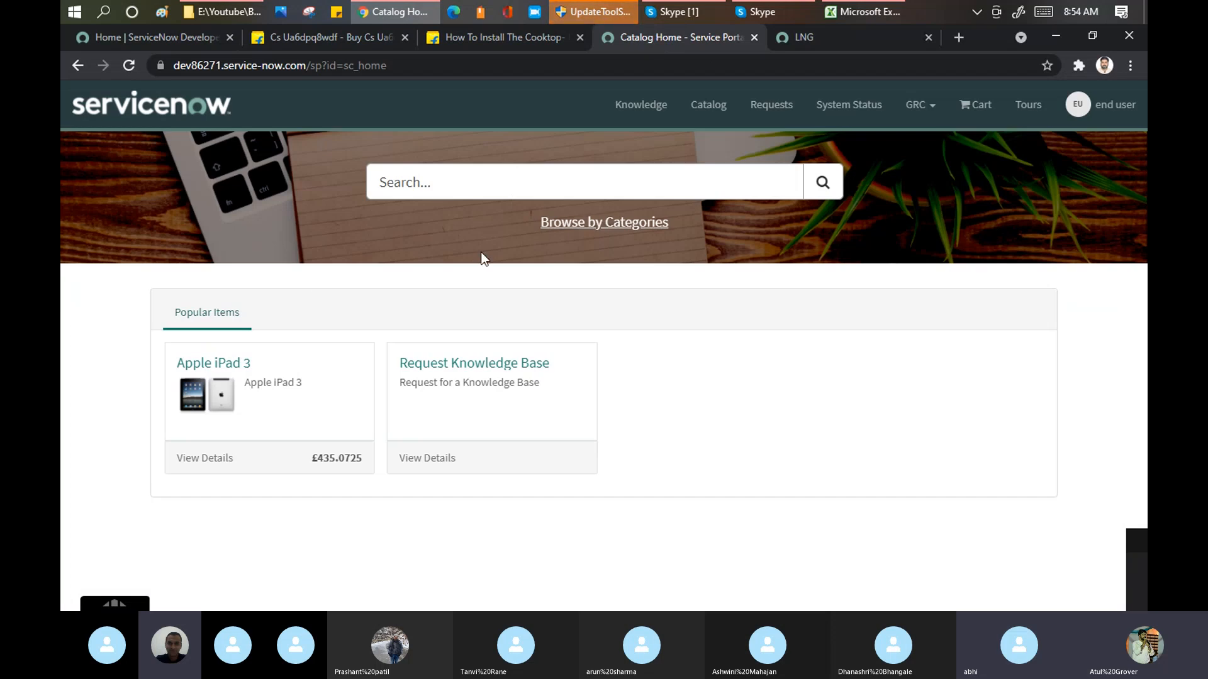
left_click(598, 226)
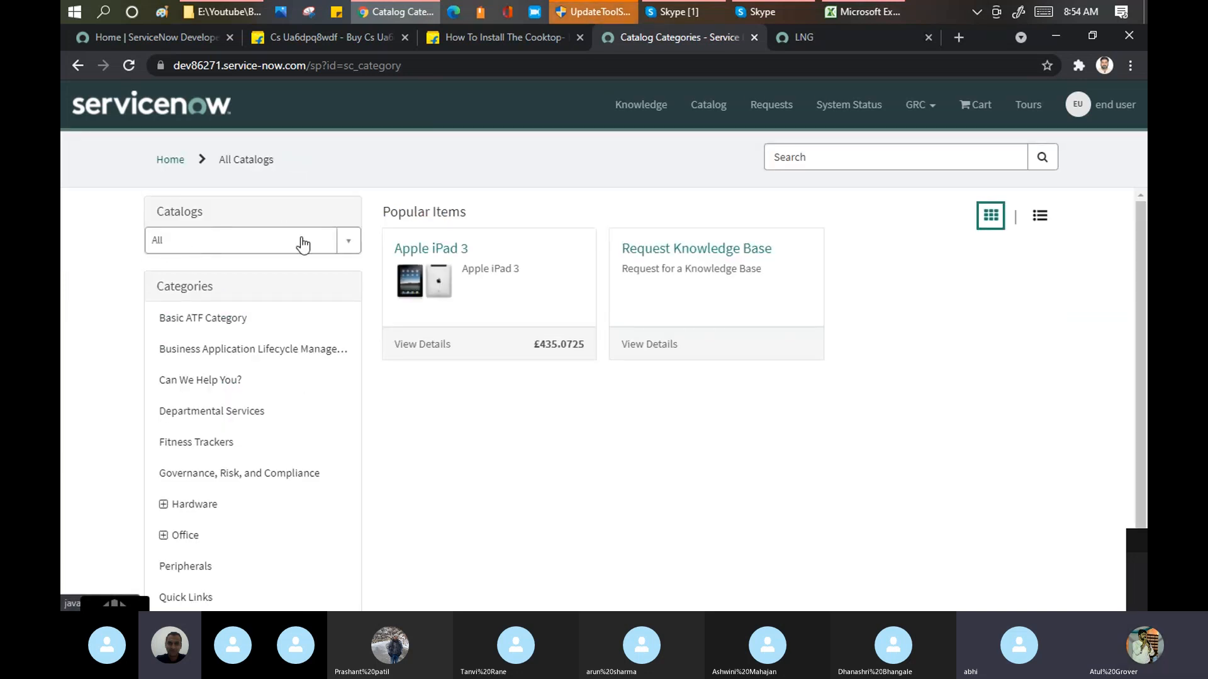
left_click(349, 245)
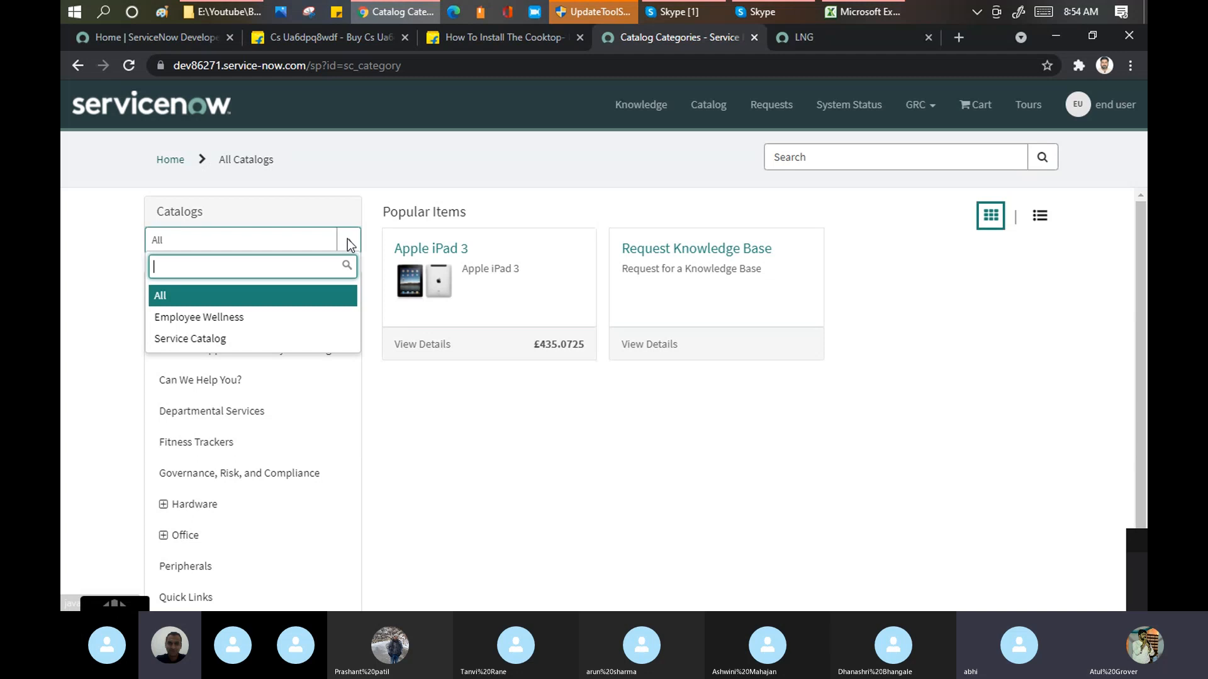
left_click(234, 320)
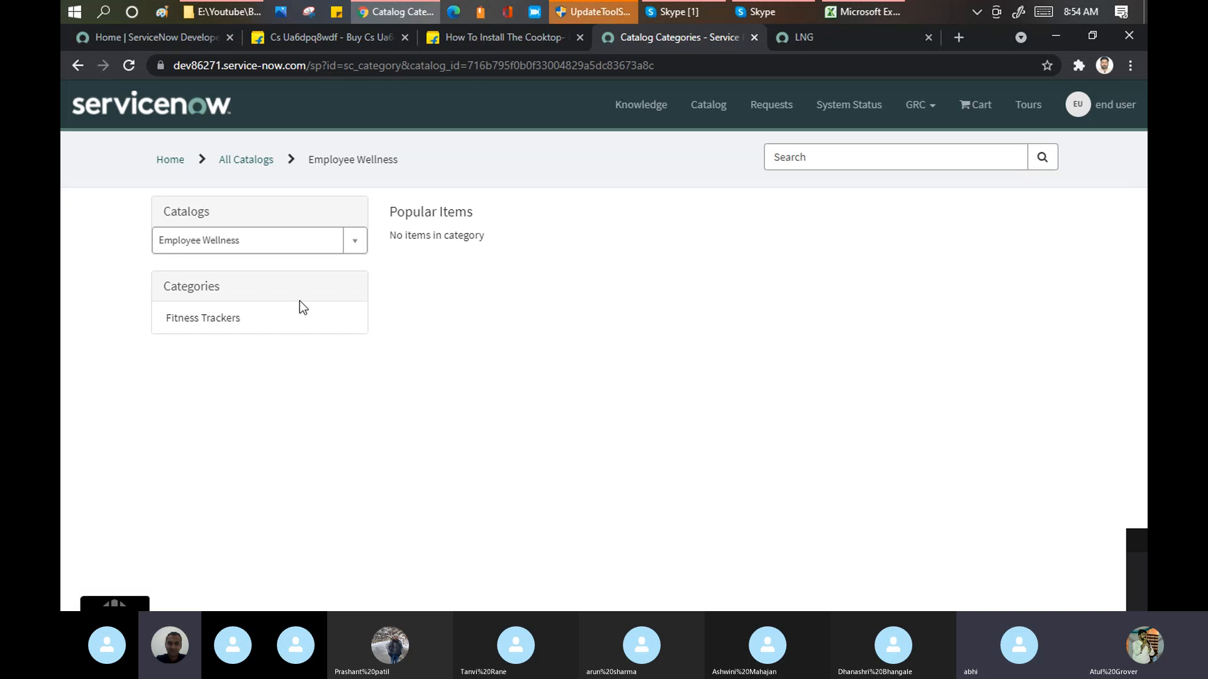
left_click(226, 322)
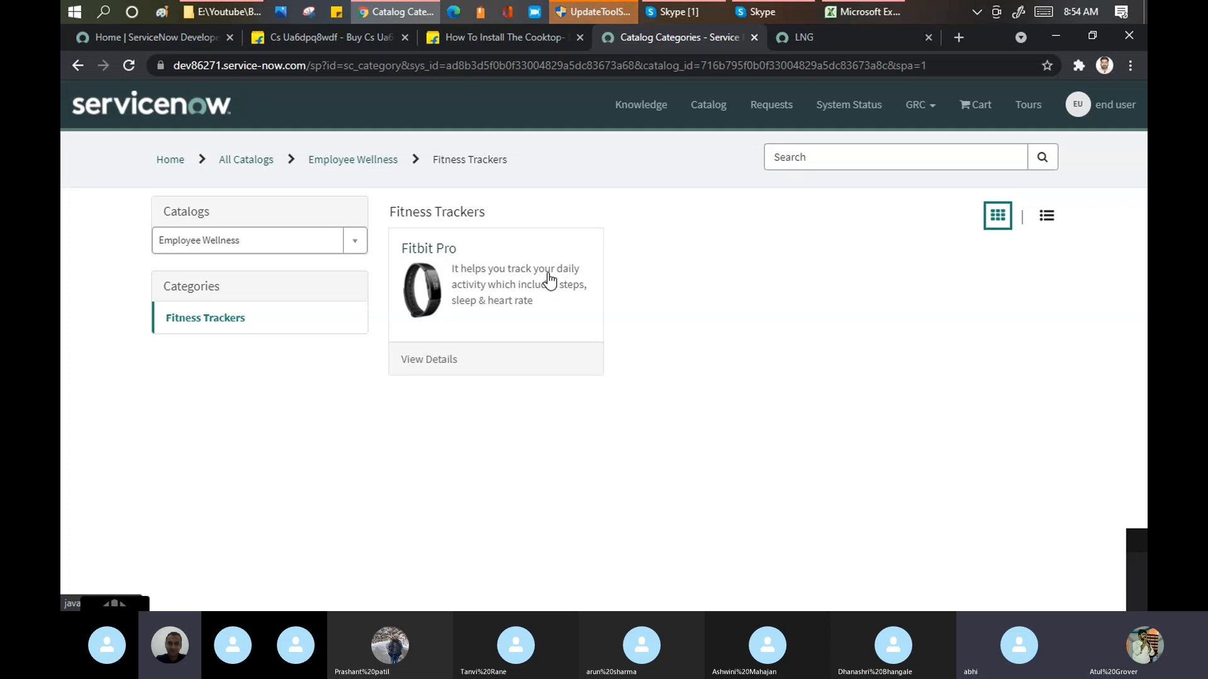
Step: Switch to the Service Catalog and open the Executive Desktop item under Hardware > Desktops
left_click(353, 245)
left_click(197, 342)
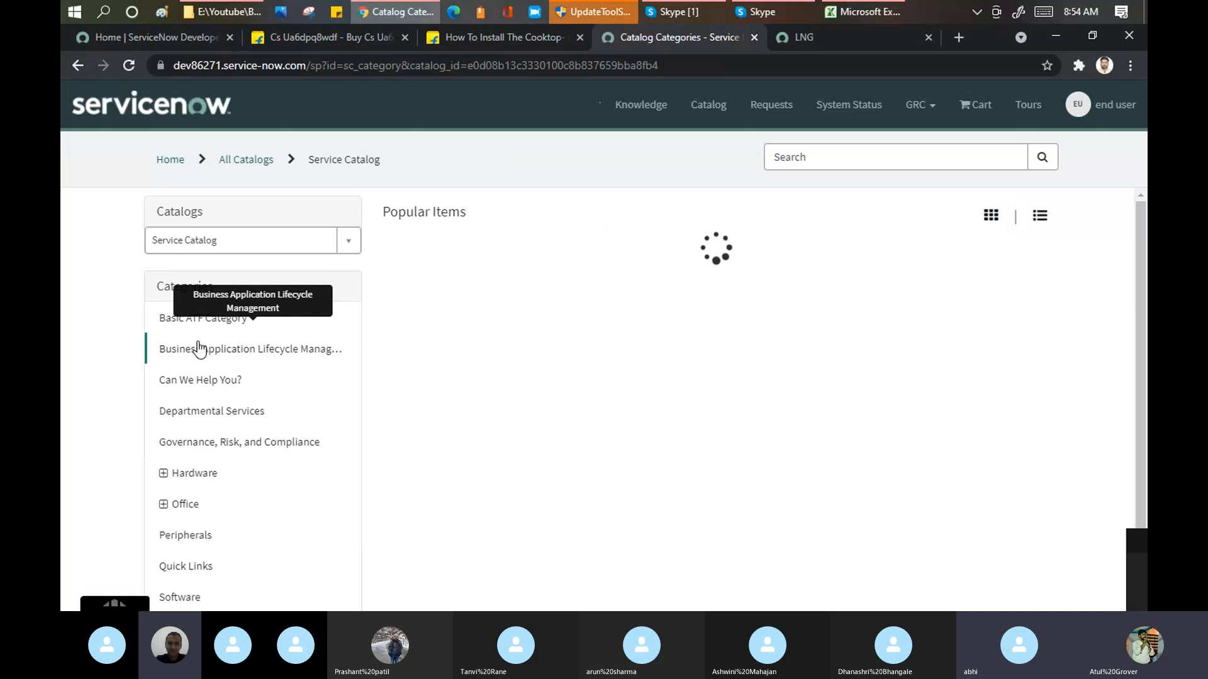
left_click(181, 476)
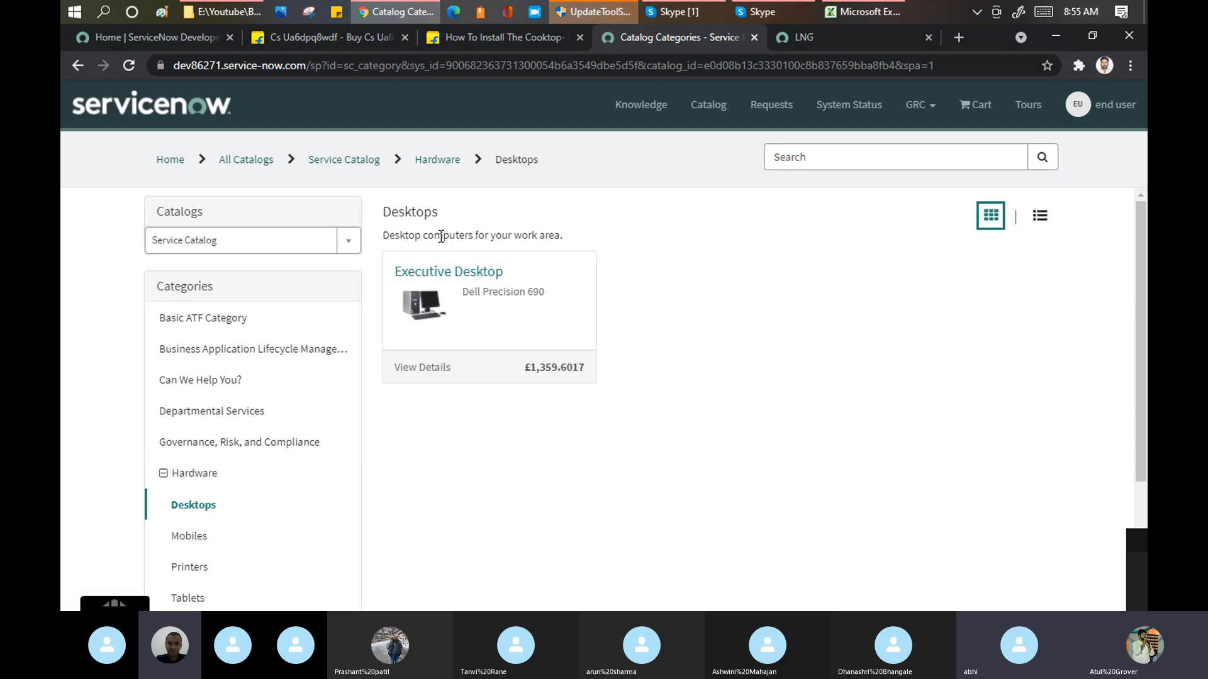
left_click(419, 377)
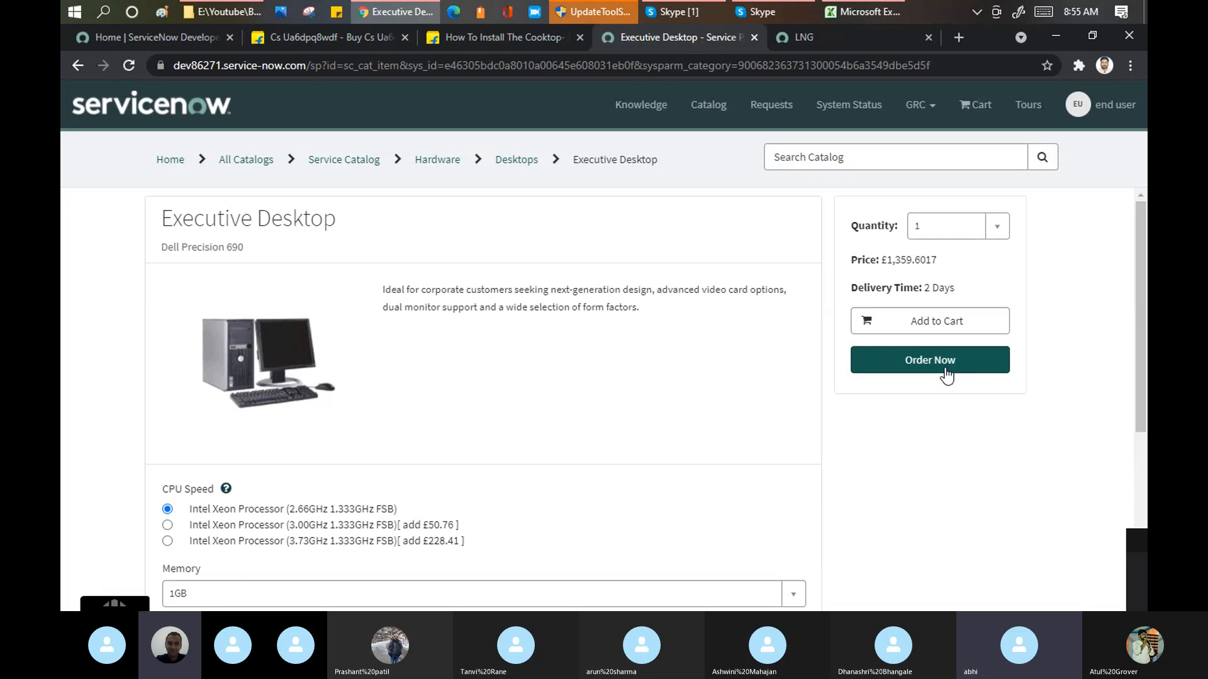
Step: Order one Executive Desktop for end user, check out and switch to the Skype call window
left_click(946, 376)
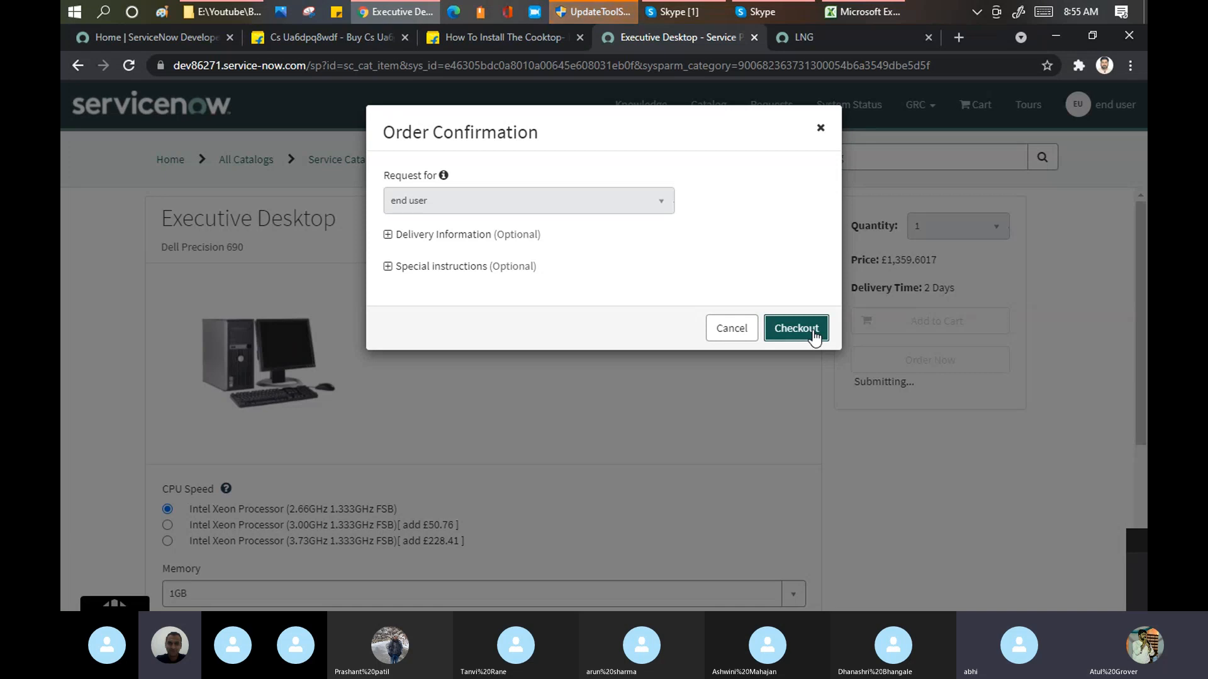
left_click(812, 332)
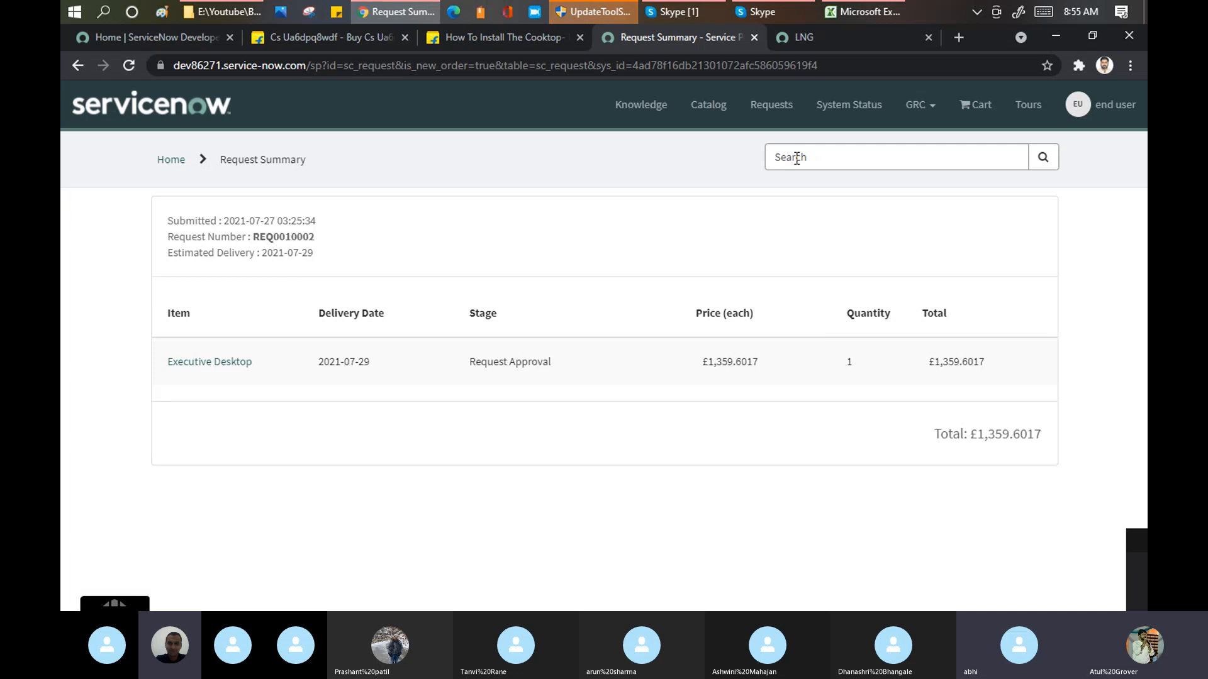
left_click(682, 10)
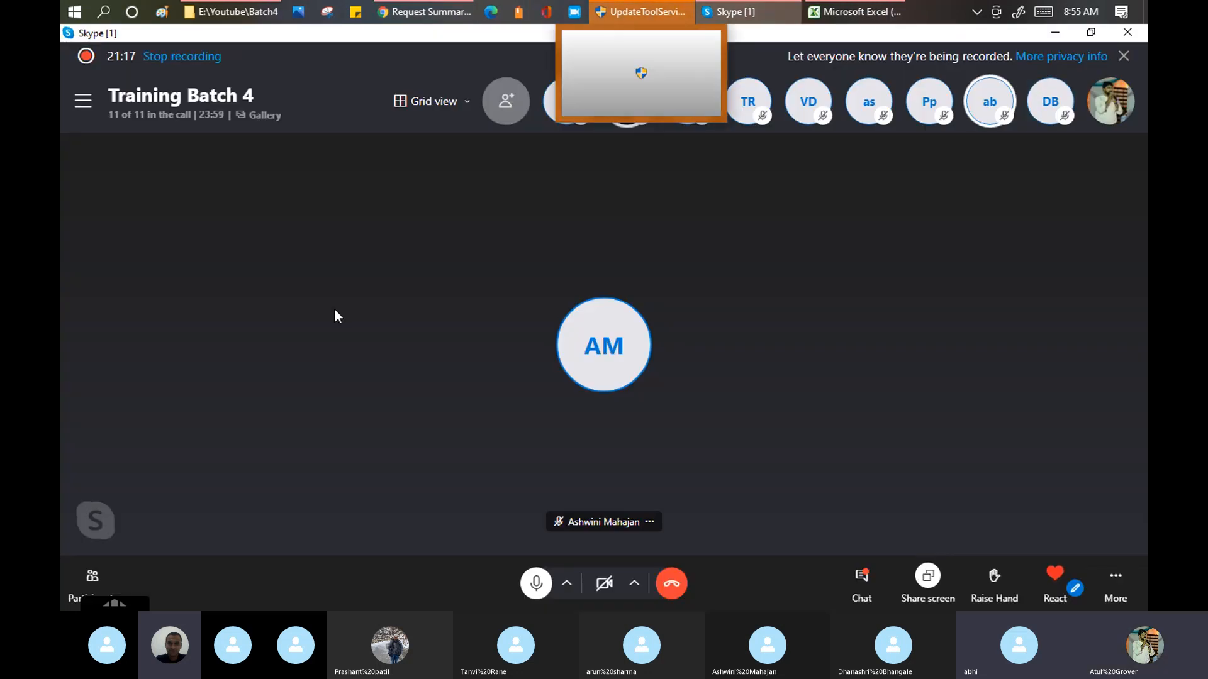
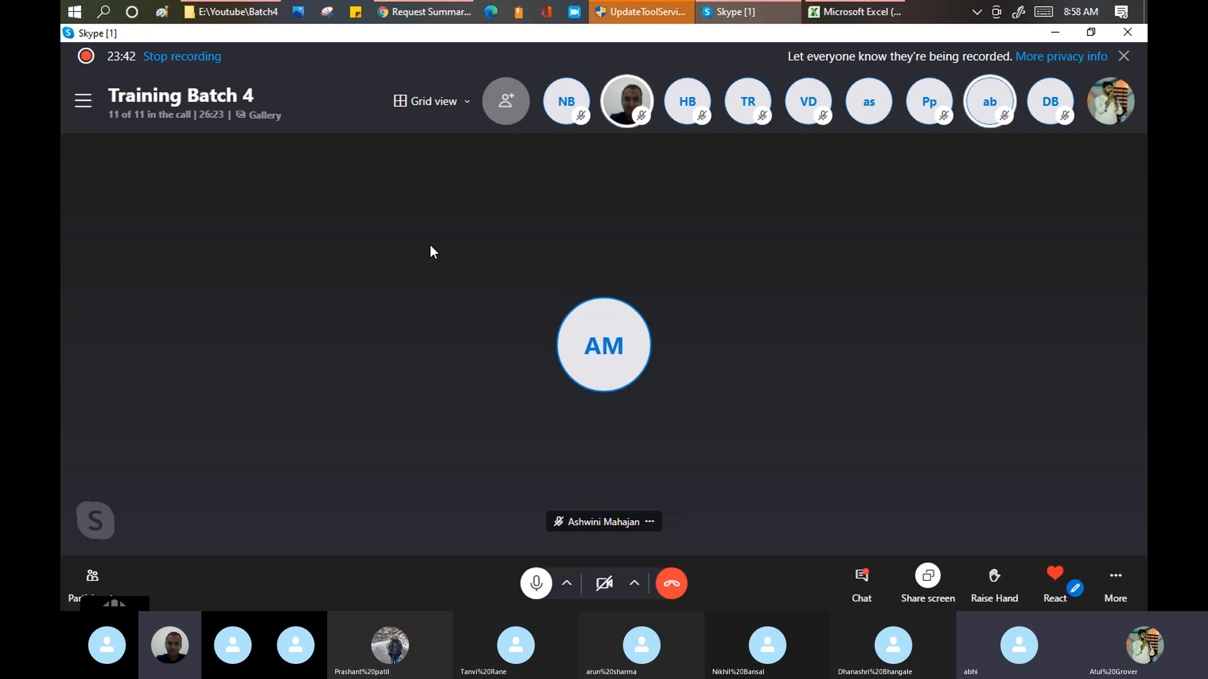
Step: Switch back to Chrome, check the portal's shopping cart and go to the Service Portal home page
left_click(459, 7)
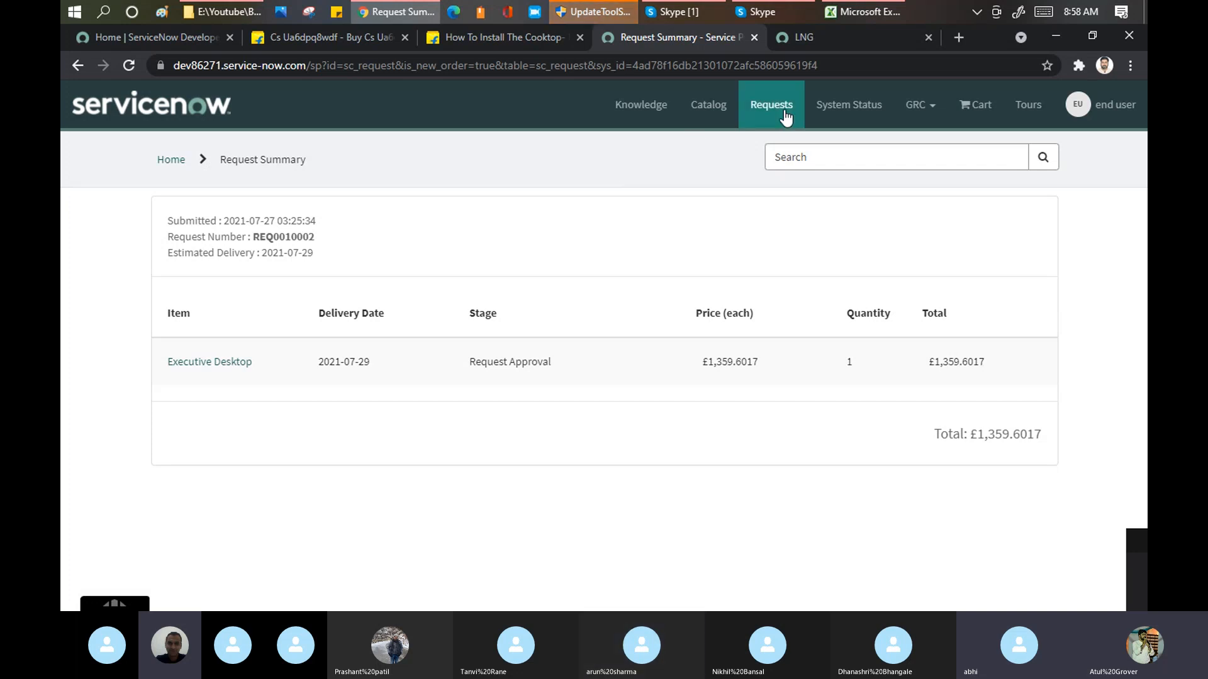
left_click(973, 105)
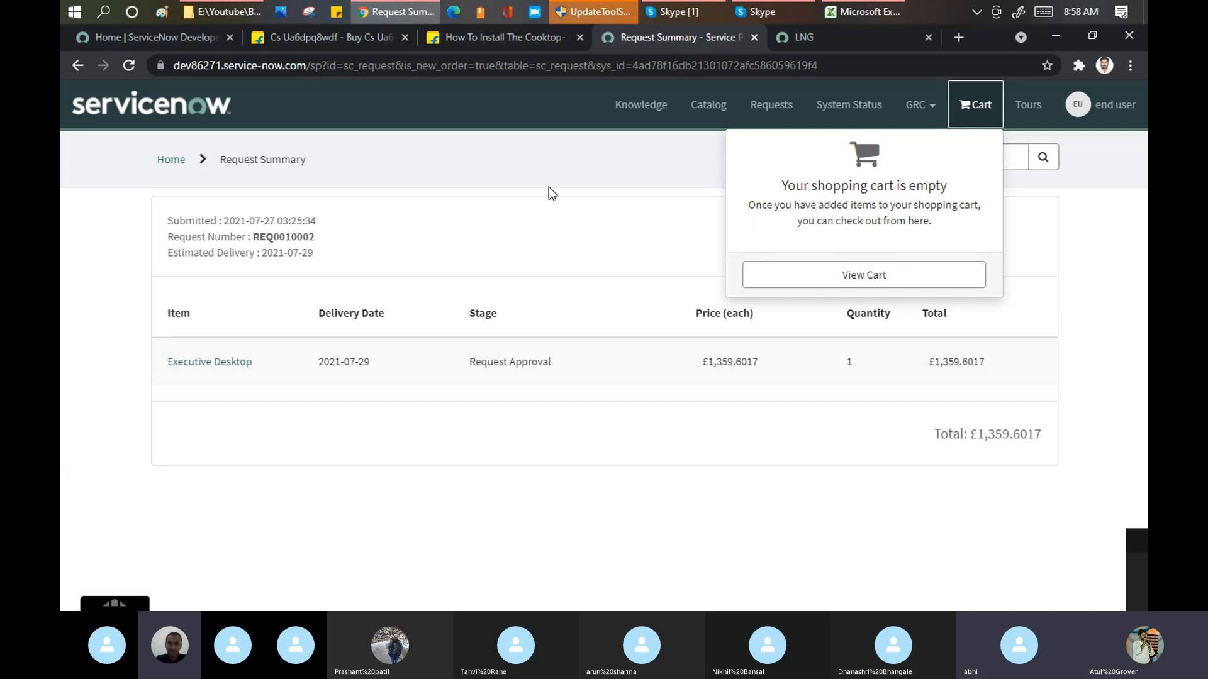
left_click(167, 117)
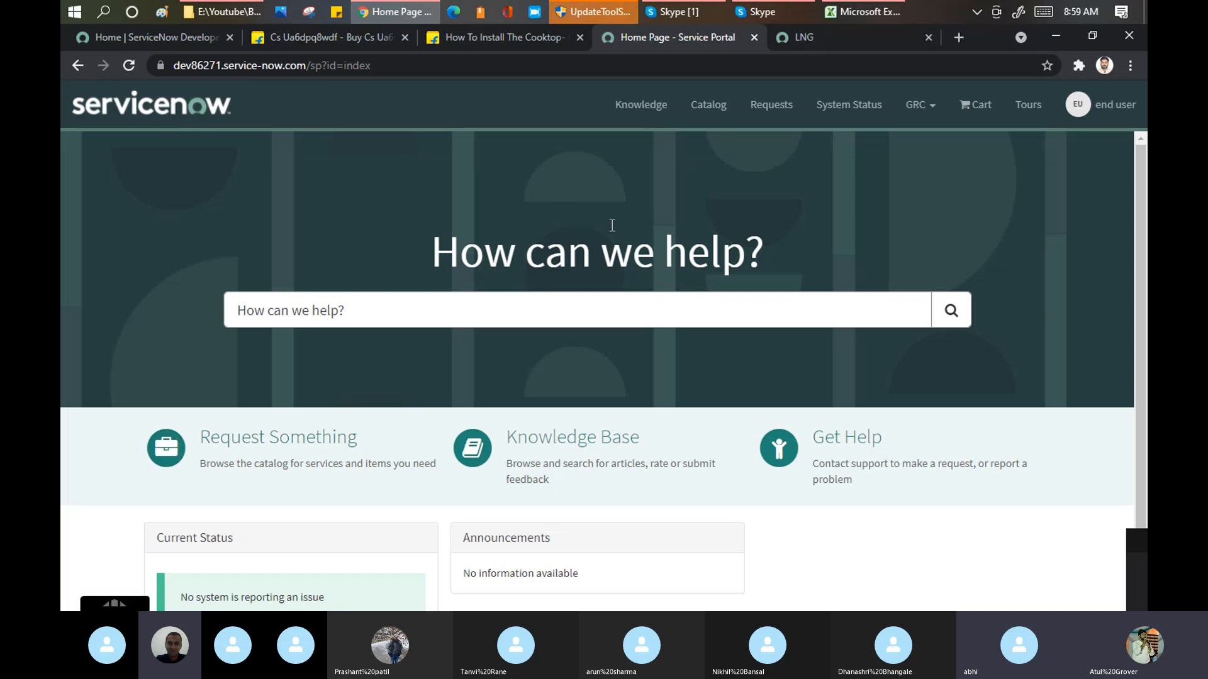
left_click(315, 37)
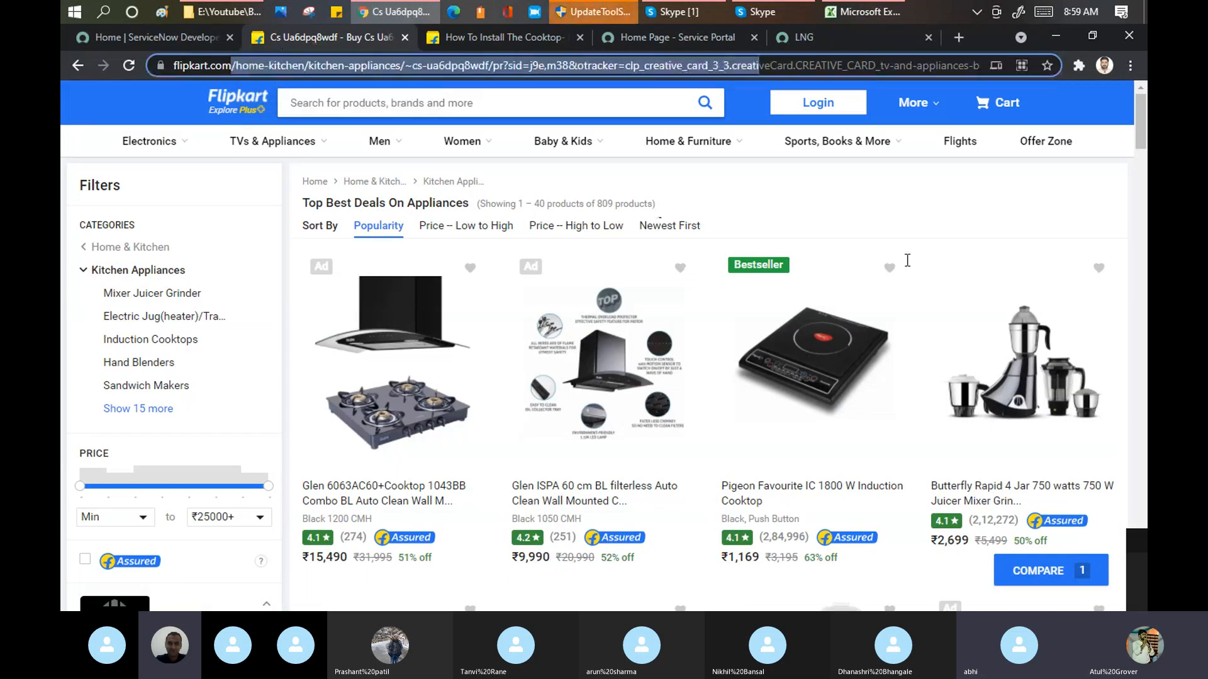
left_click_drag(907, 259, 1146, 368)
type("https://www.flipkart.com")
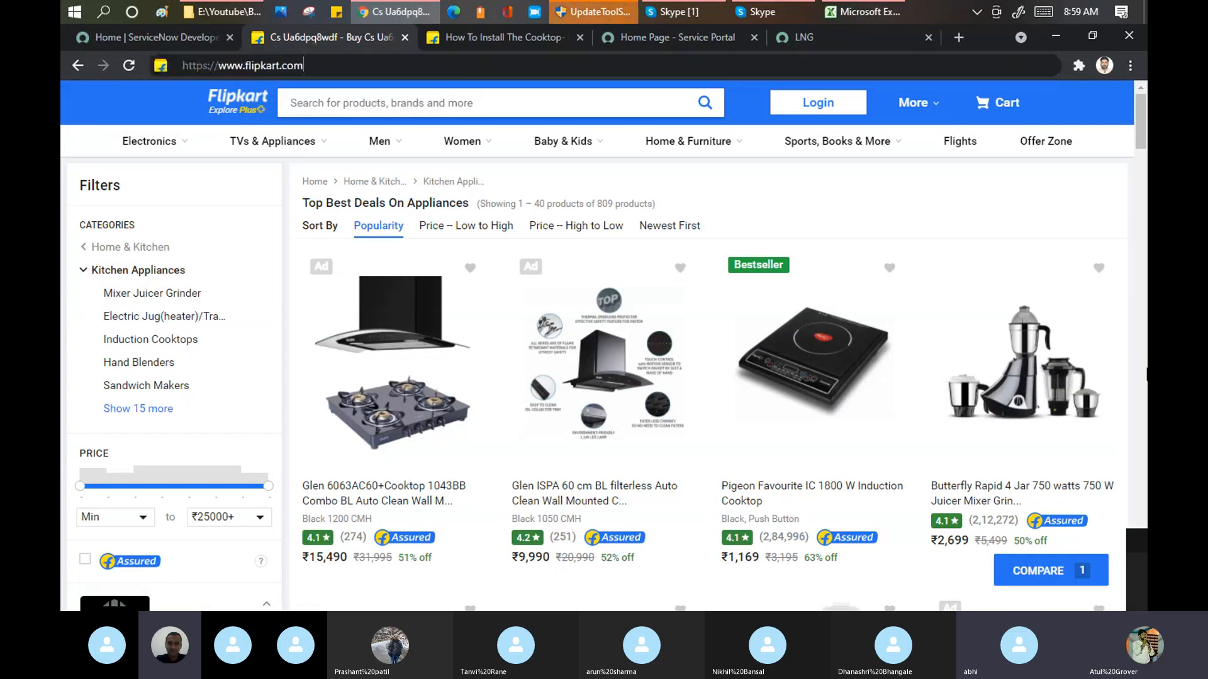
key("Return")
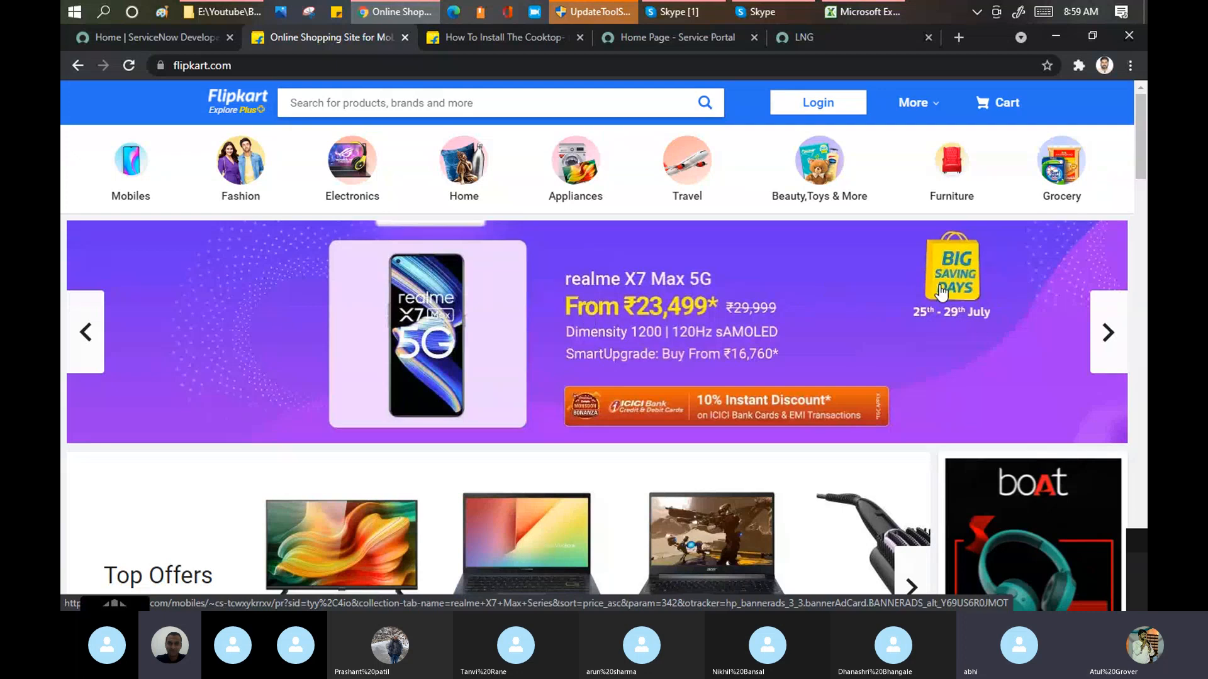
left_click(1105, 331)
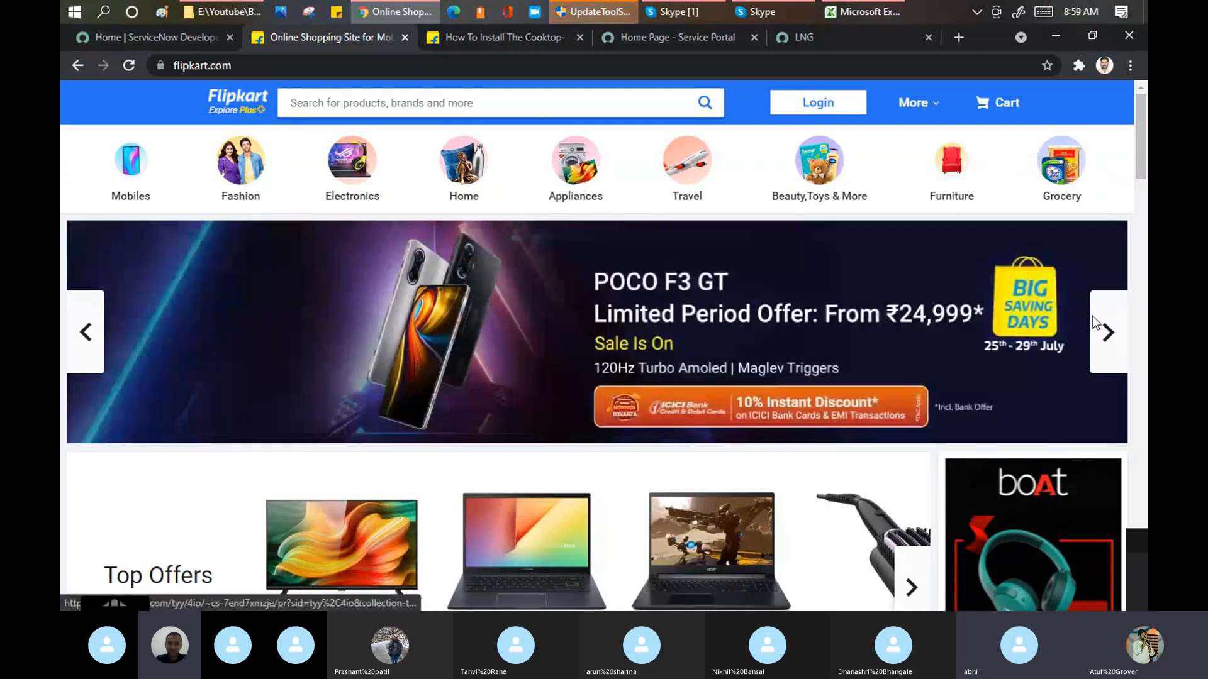
left_click(1108, 332)
left_click(1108, 332)
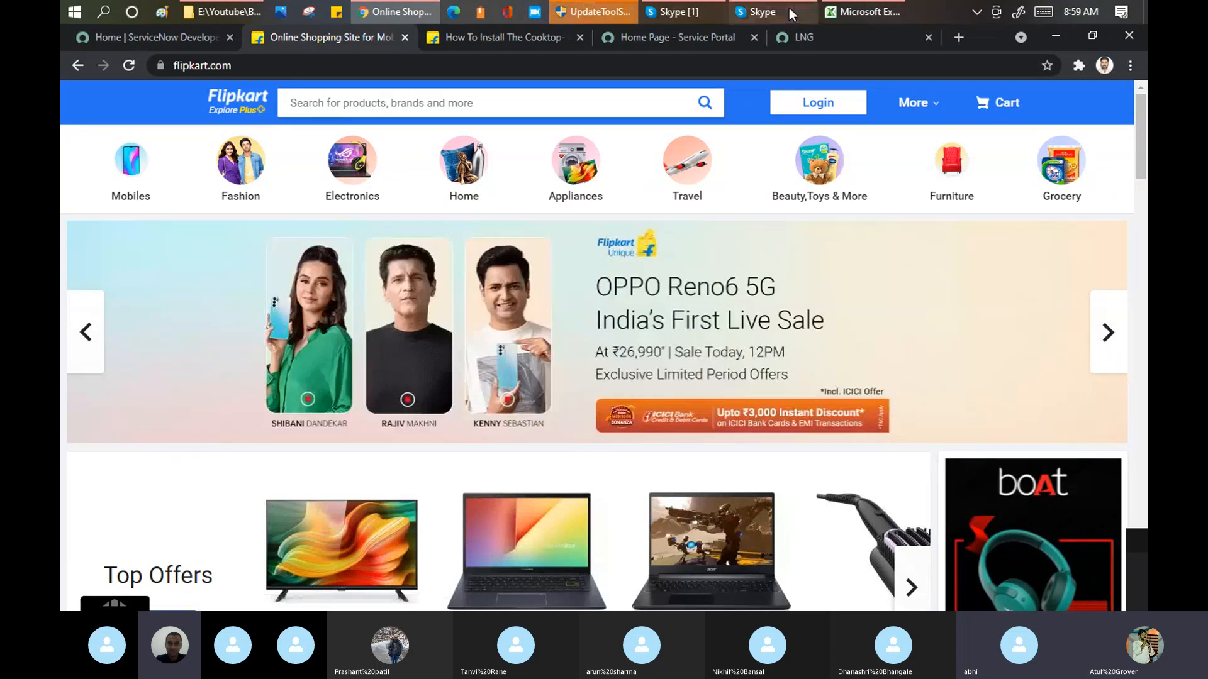
Step: Return to the Service Portal home page and search it for "Desktop"
left_click(635, 40)
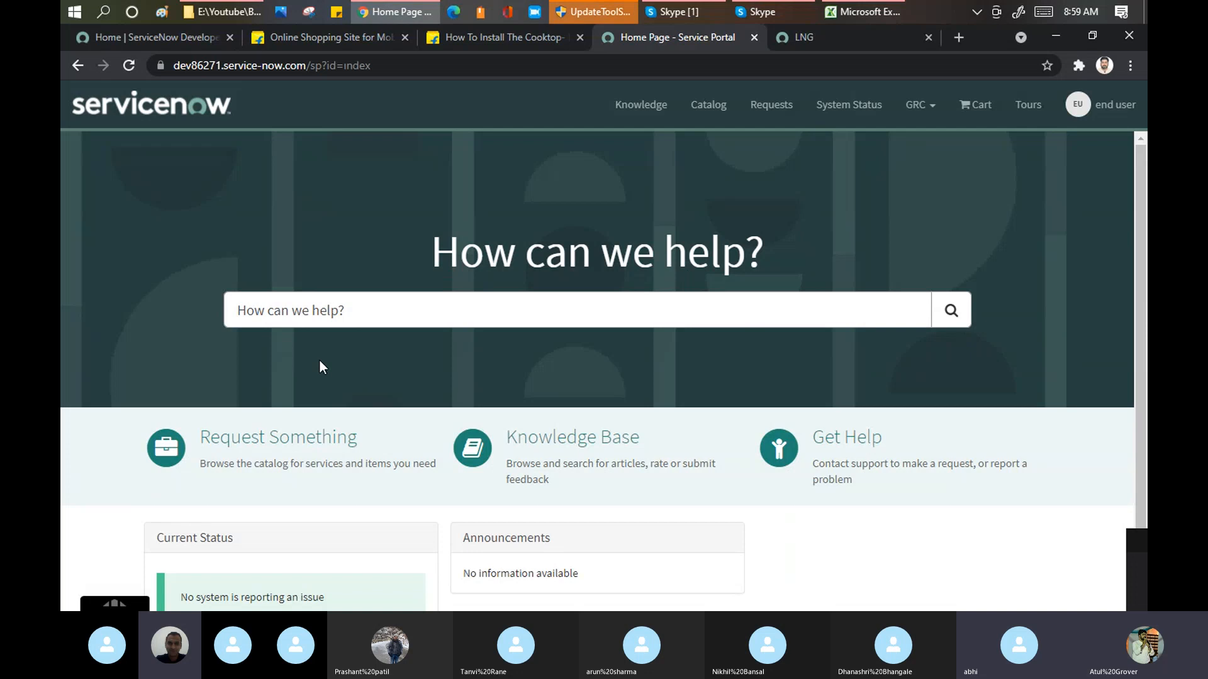
left_click(363, 307)
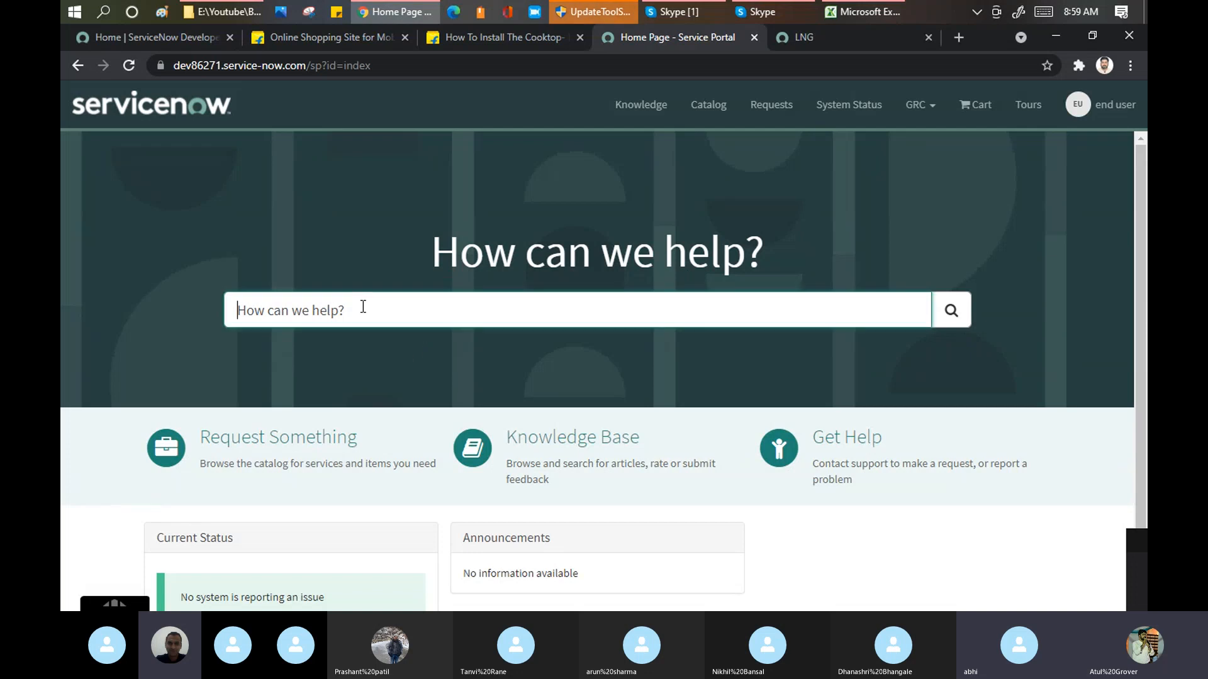
type("Deskto")
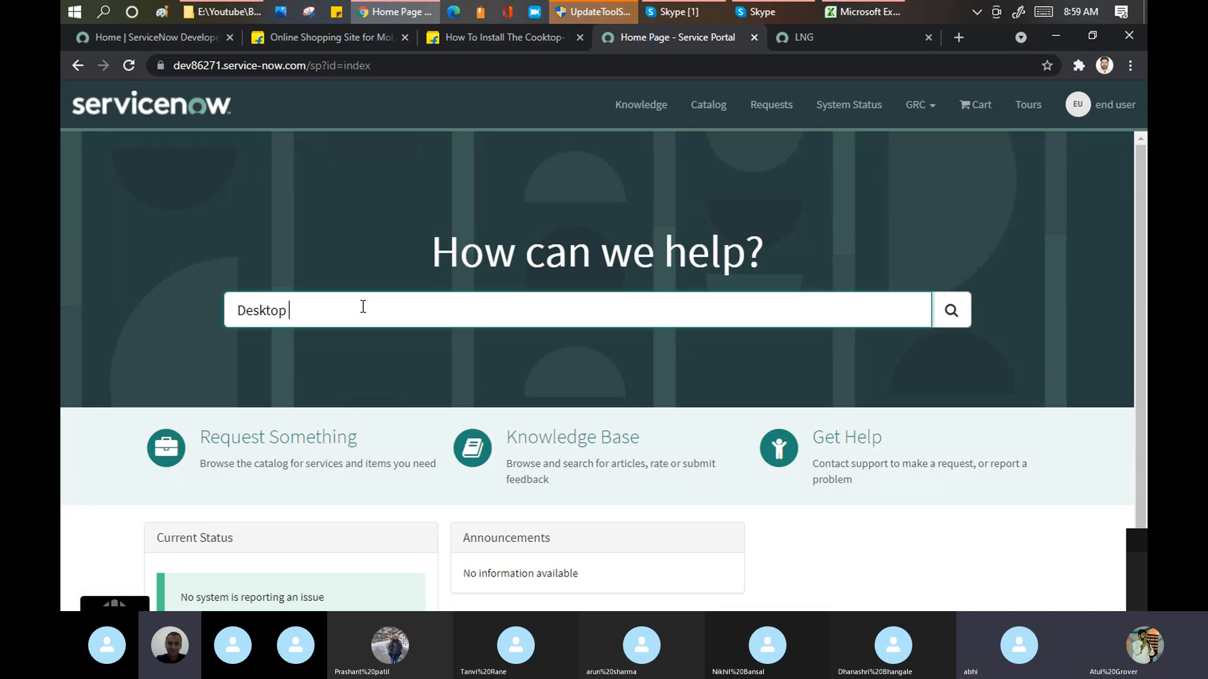
type("p")
key("Return")
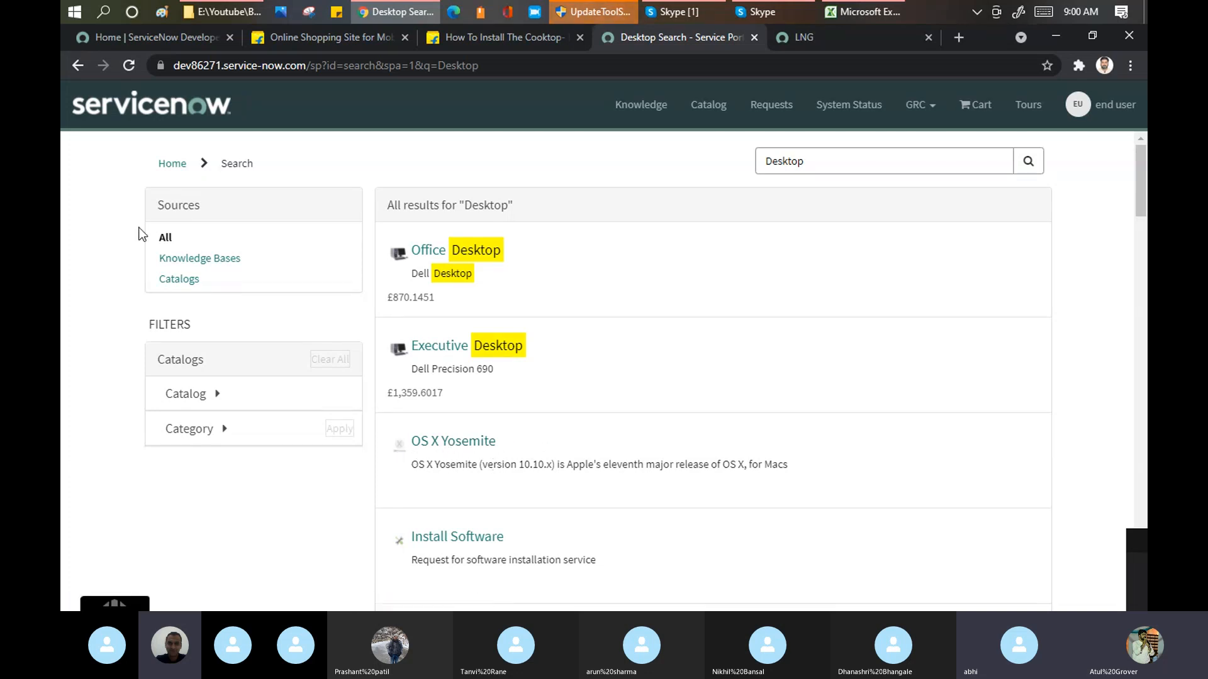
Step: Narrow the Desktop search results to Knowledge Bases and to Catalogs, and expand the full list of category filters
left_click(226, 264)
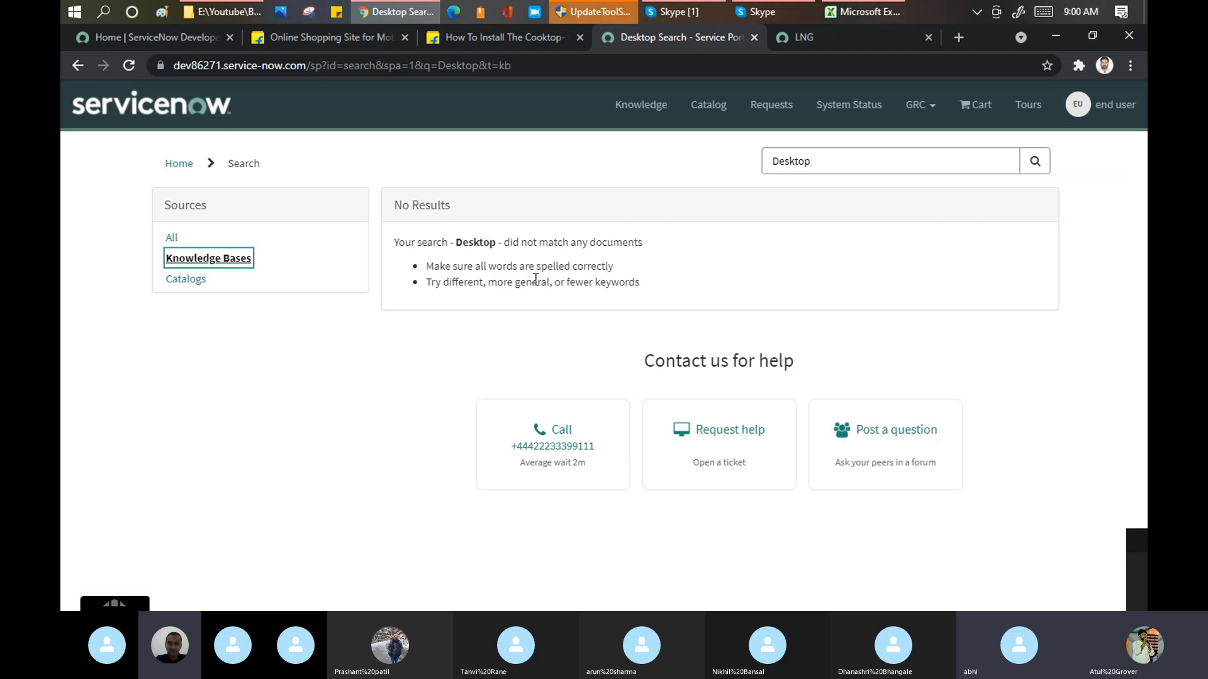
left_click(186, 278)
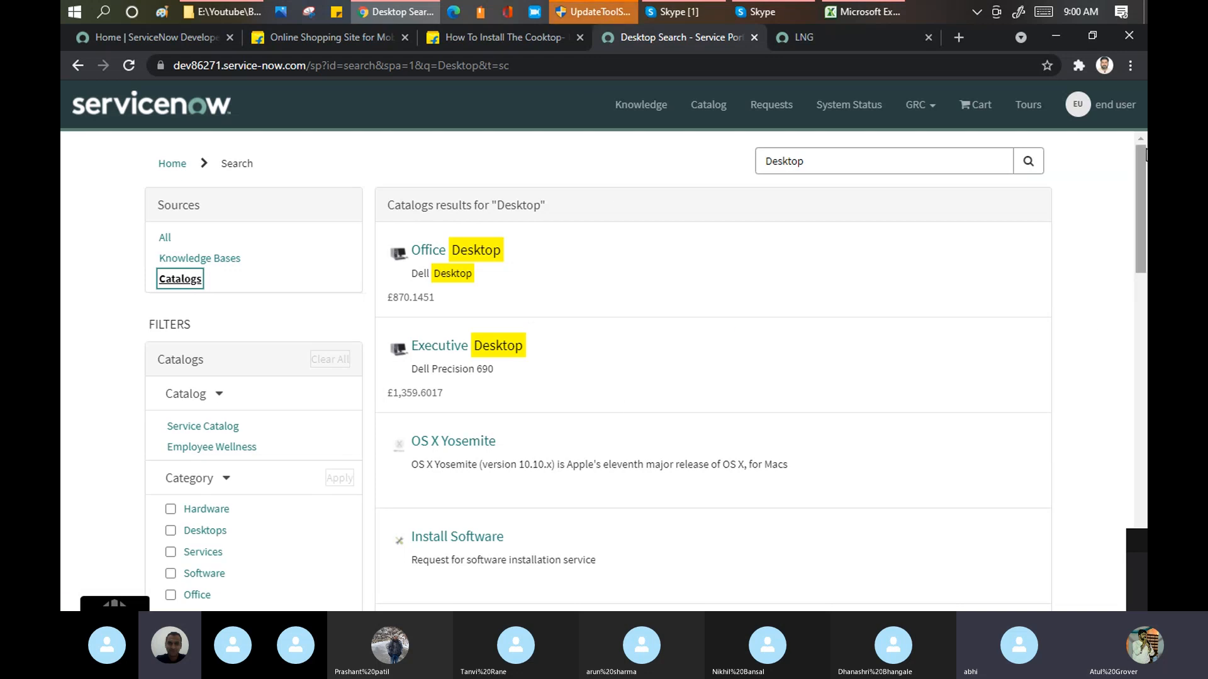
left_click_drag(1143, 158, 1143, 195)
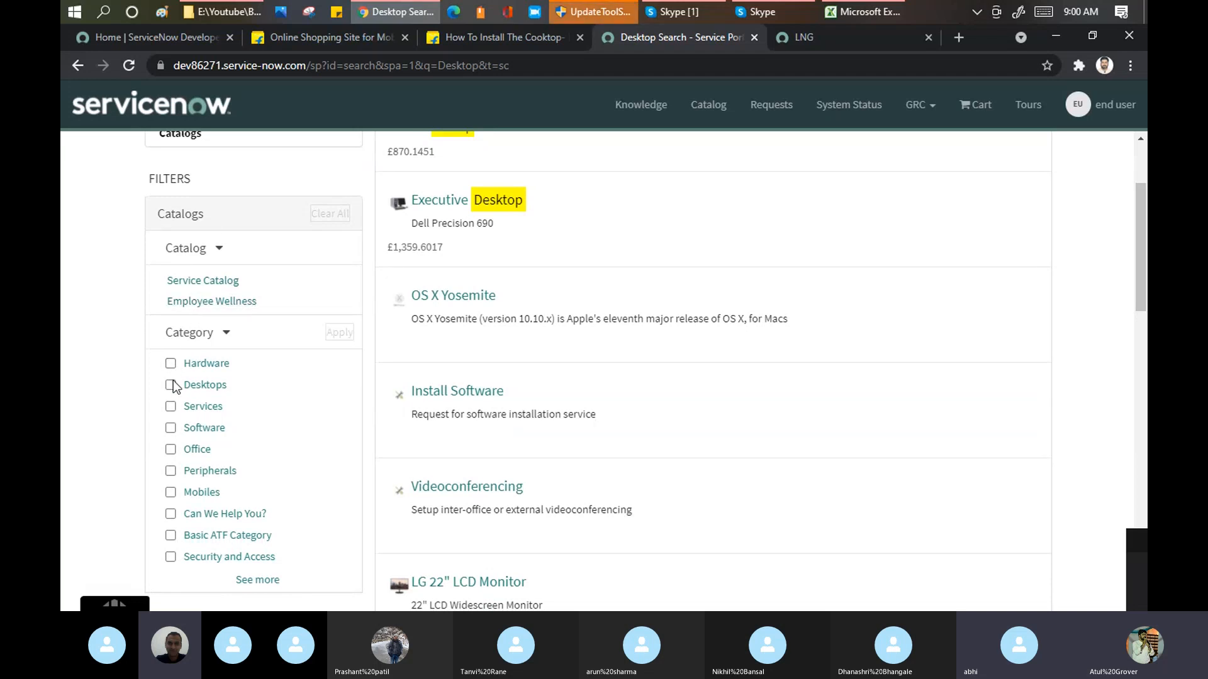
left_click(242, 579)
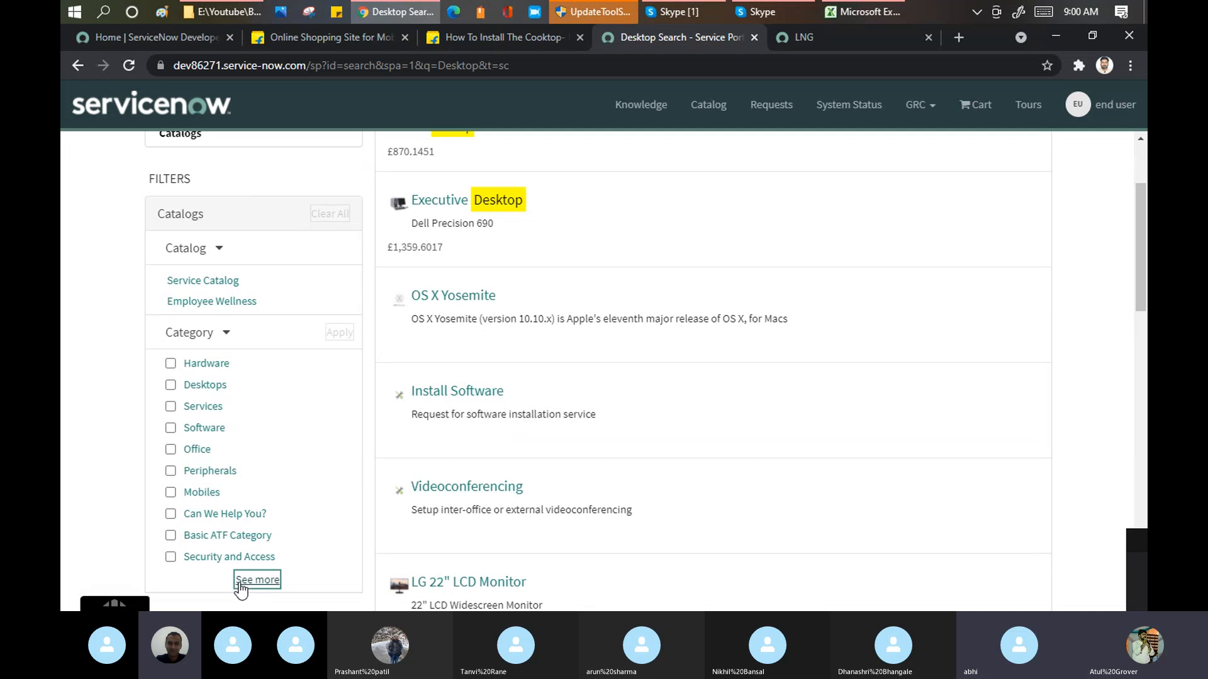
Step: Switch to Flipkart and search it for "cooktop" to compare its category filters
left_click(321, 39)
left_click(507, 106)
type("co")
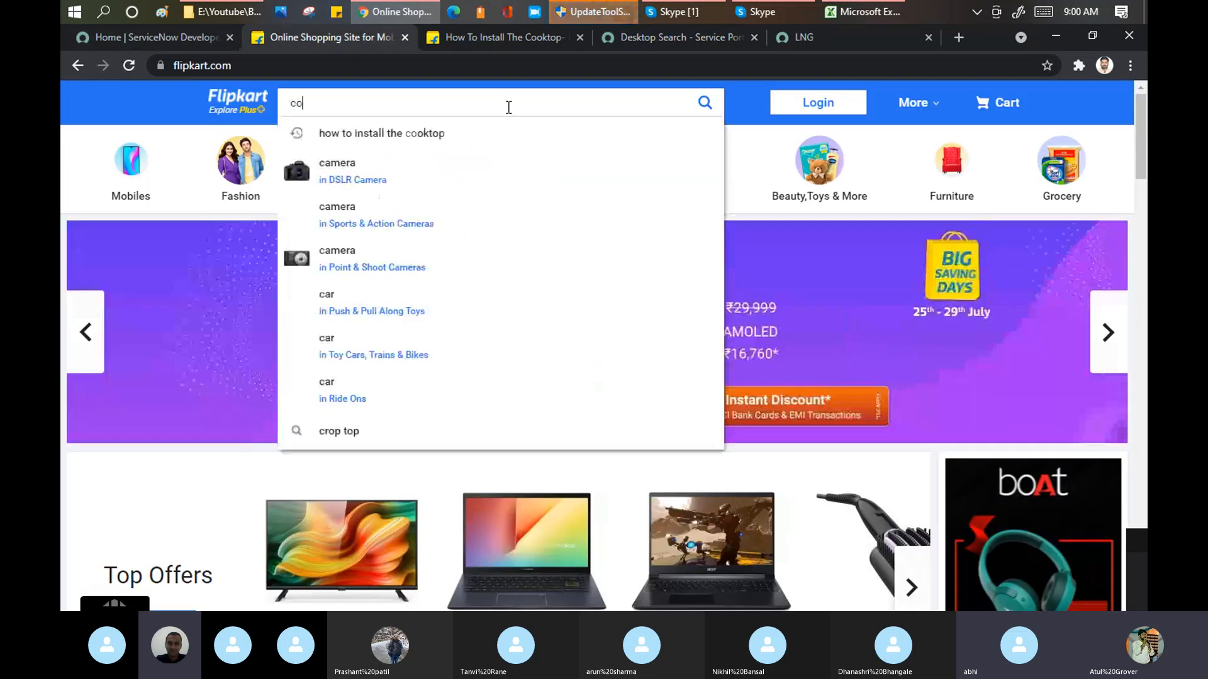
type("oktop")
key("Return")
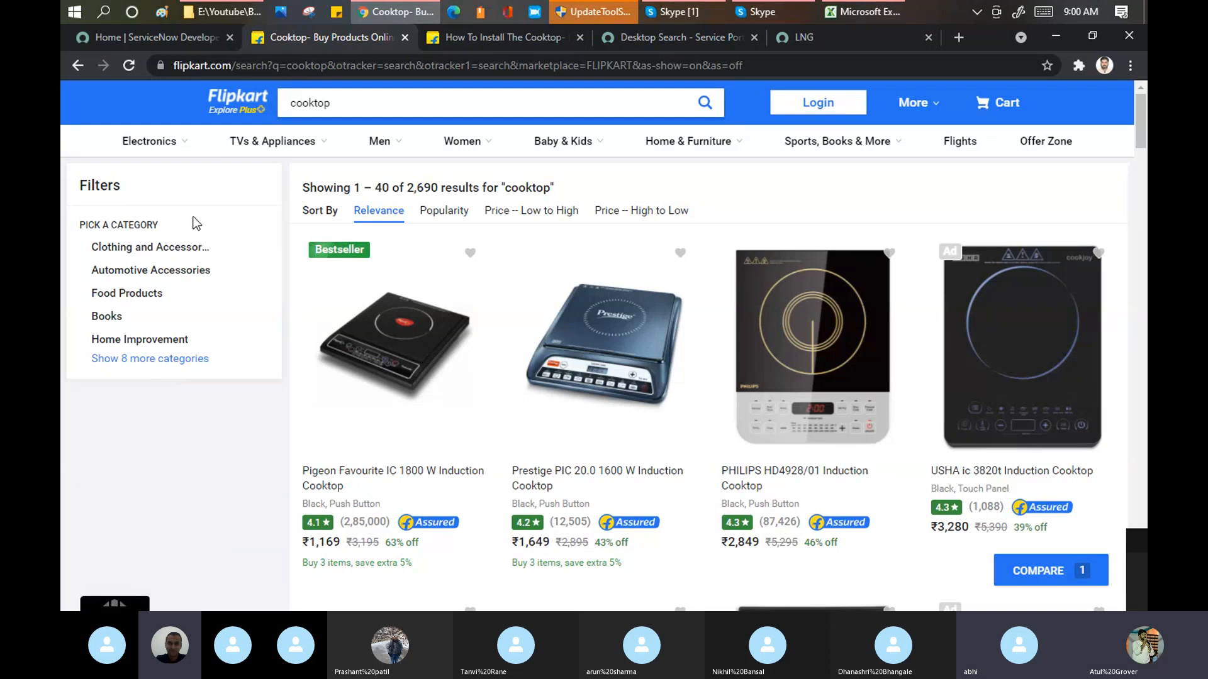
Step: Review the category filters in the portal's Desktop search results and return to the portal home page
left_click(639, 35)
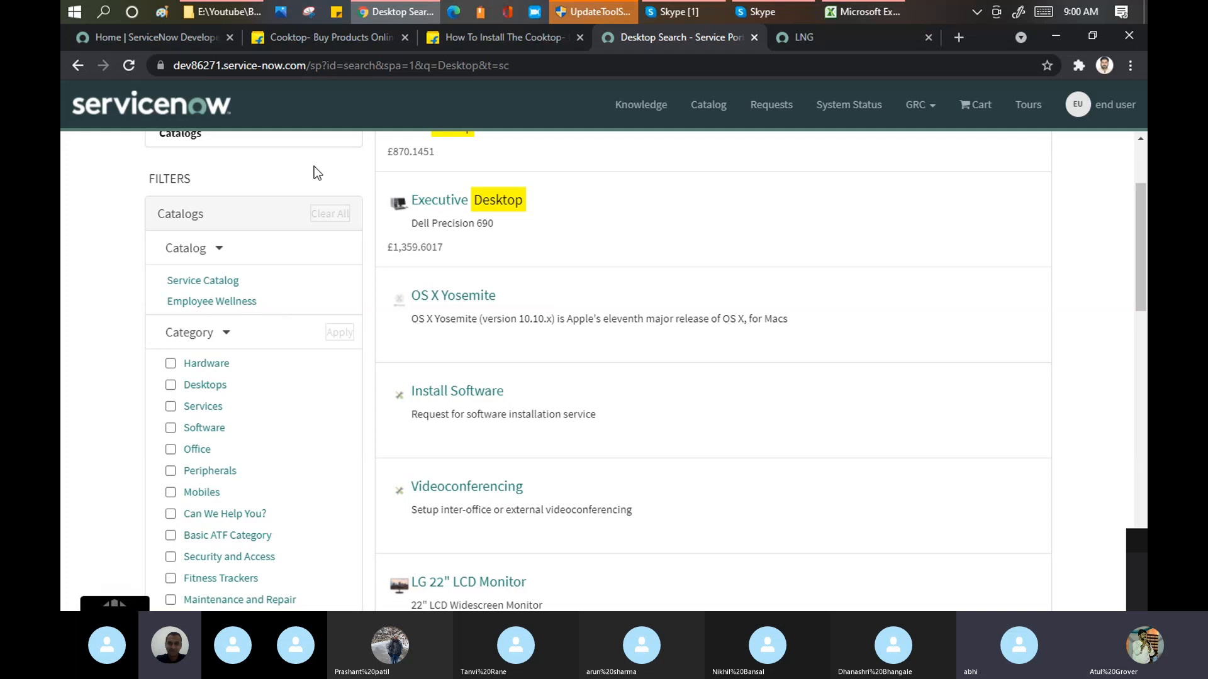
left_click_drag(251, 412, 278, 344)
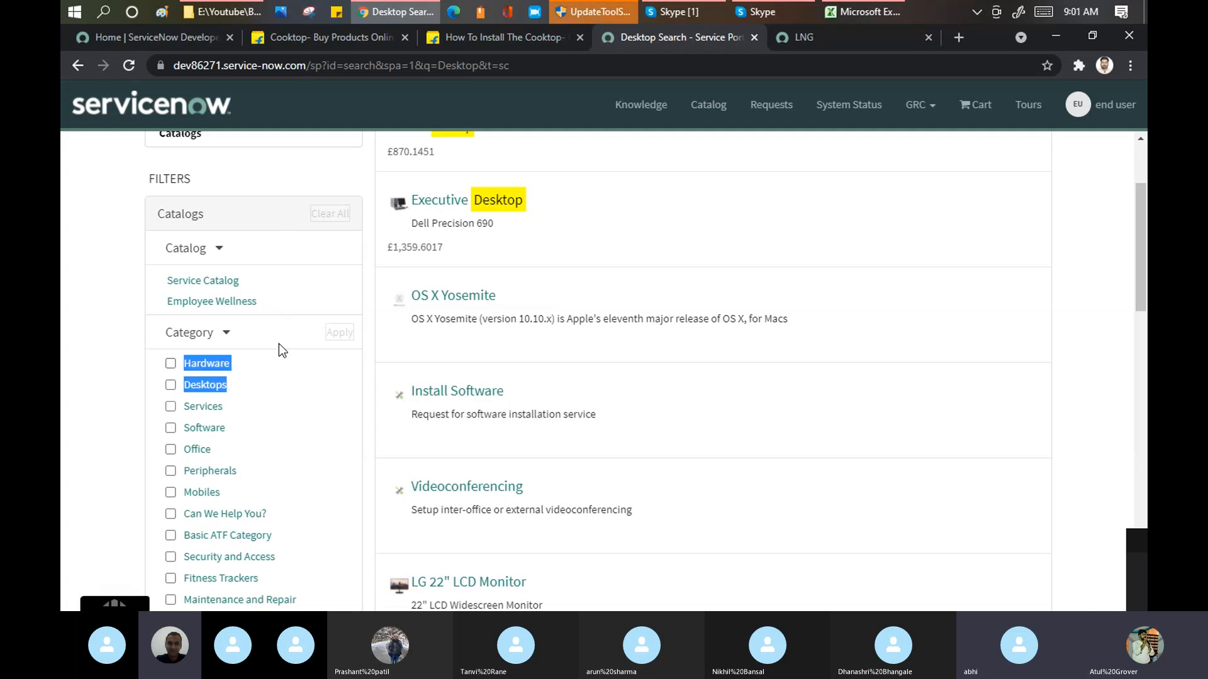
left_click(86, 225)
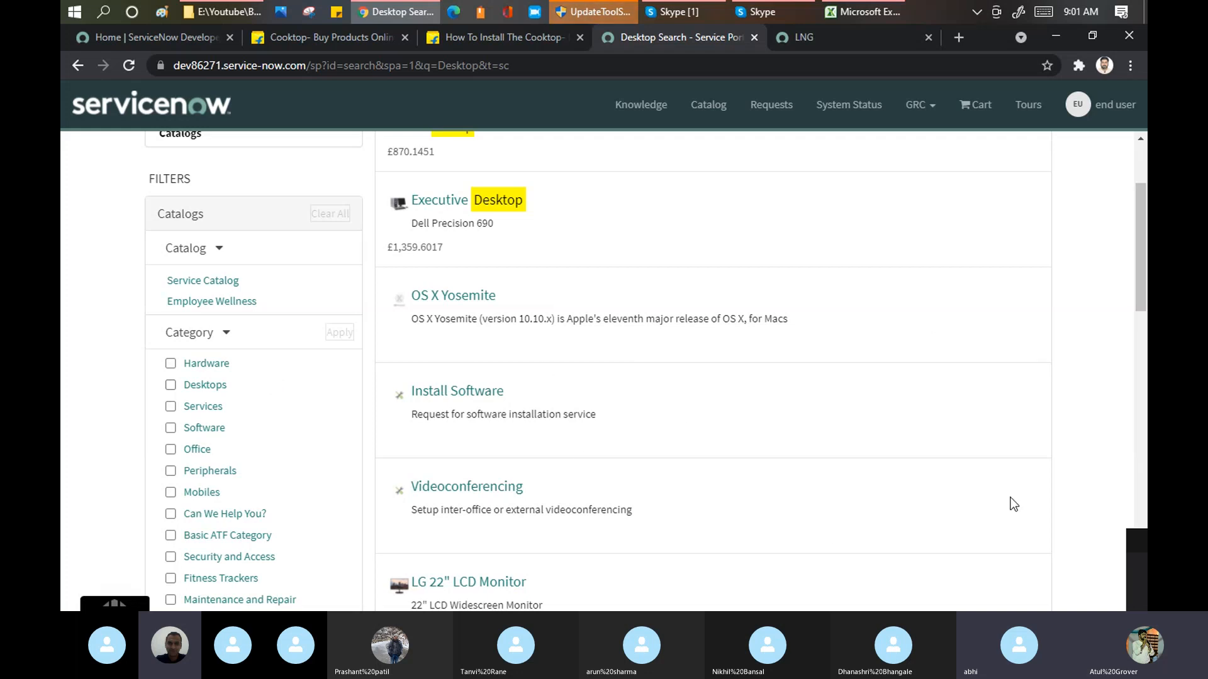
left_click_drag(1141, 246, 1145, 91)
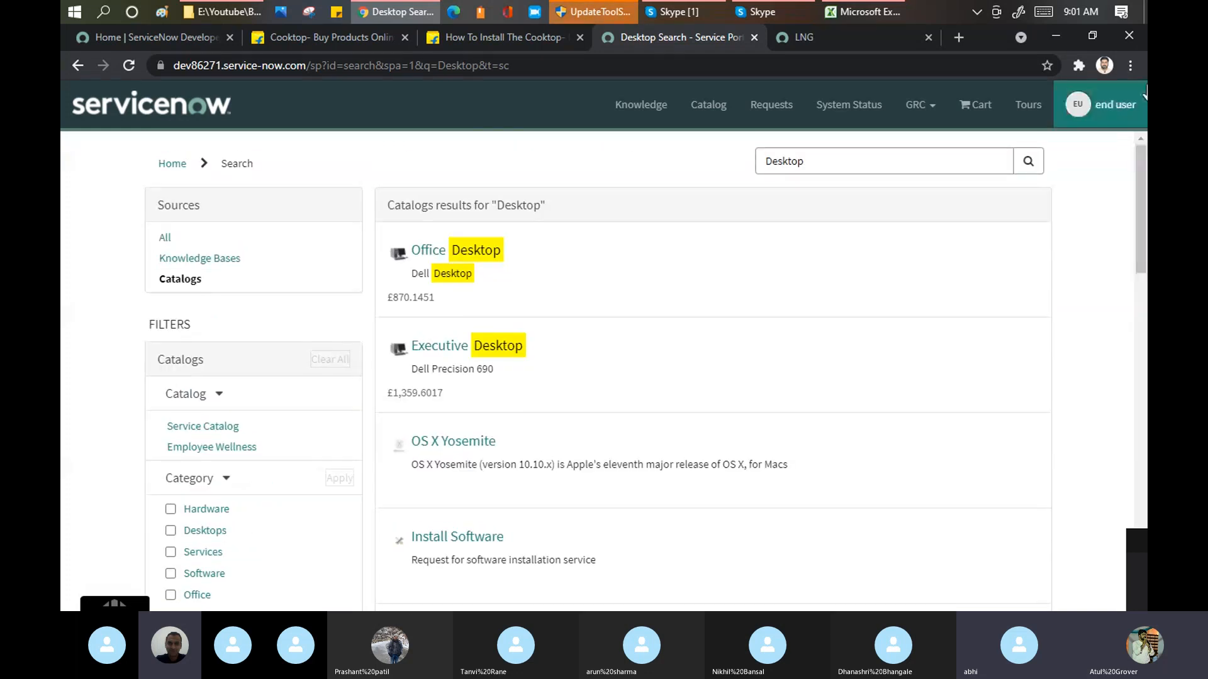
left_click(200, 108)
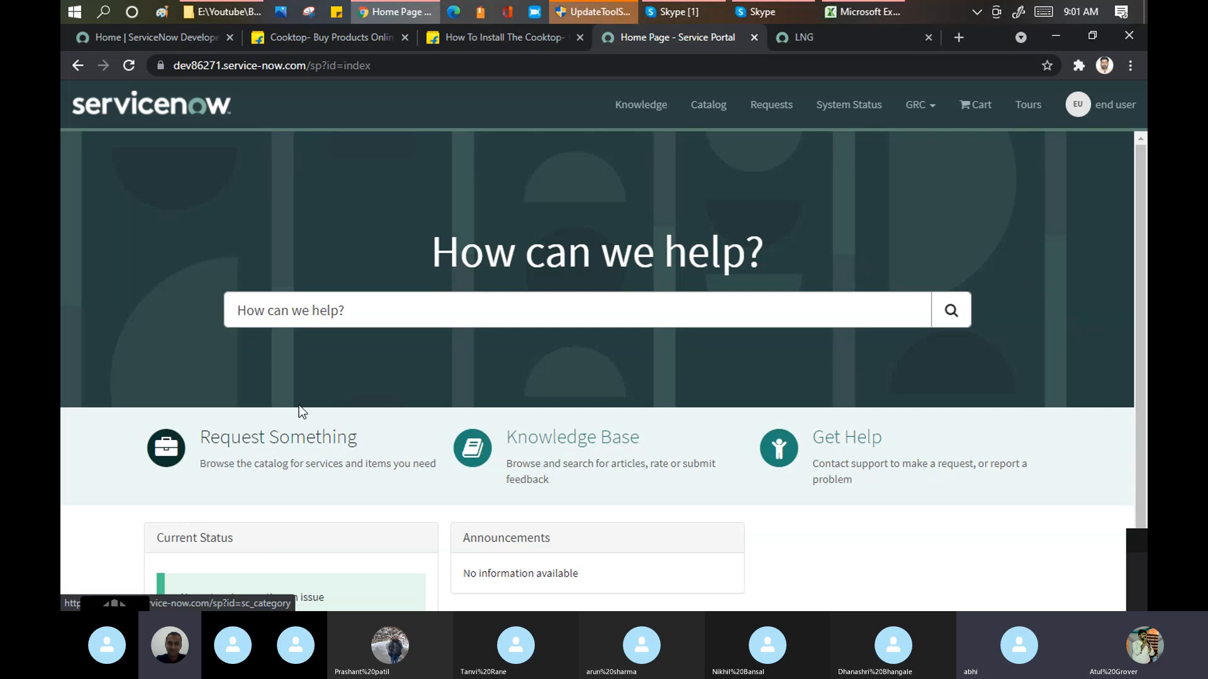
Step: Check the Skype call window, return to the portal and open Request Something
left_click(692, 12)
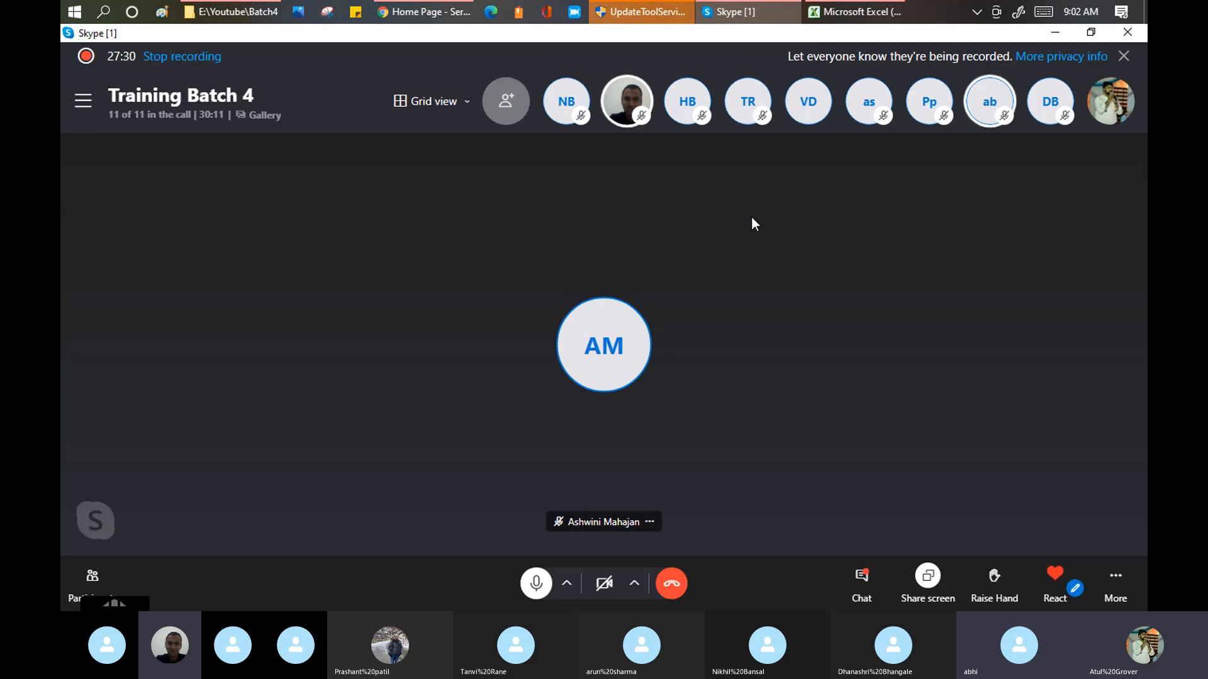
key("alt+Tab")
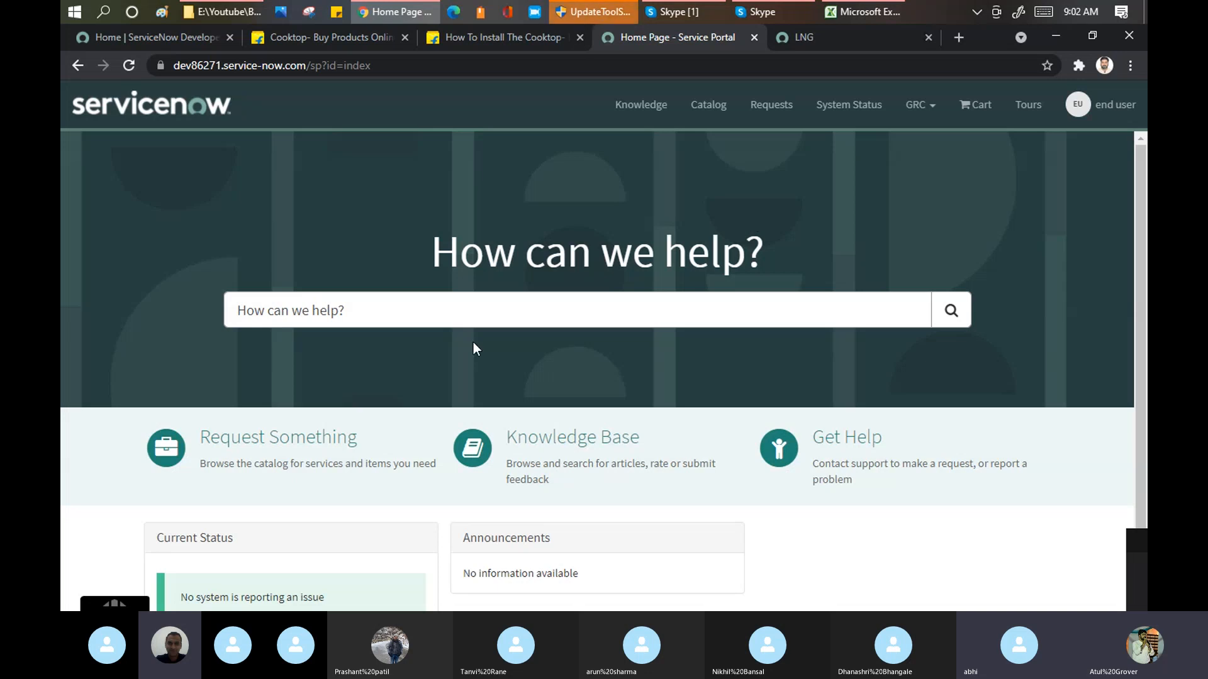
left_click(280, 450)
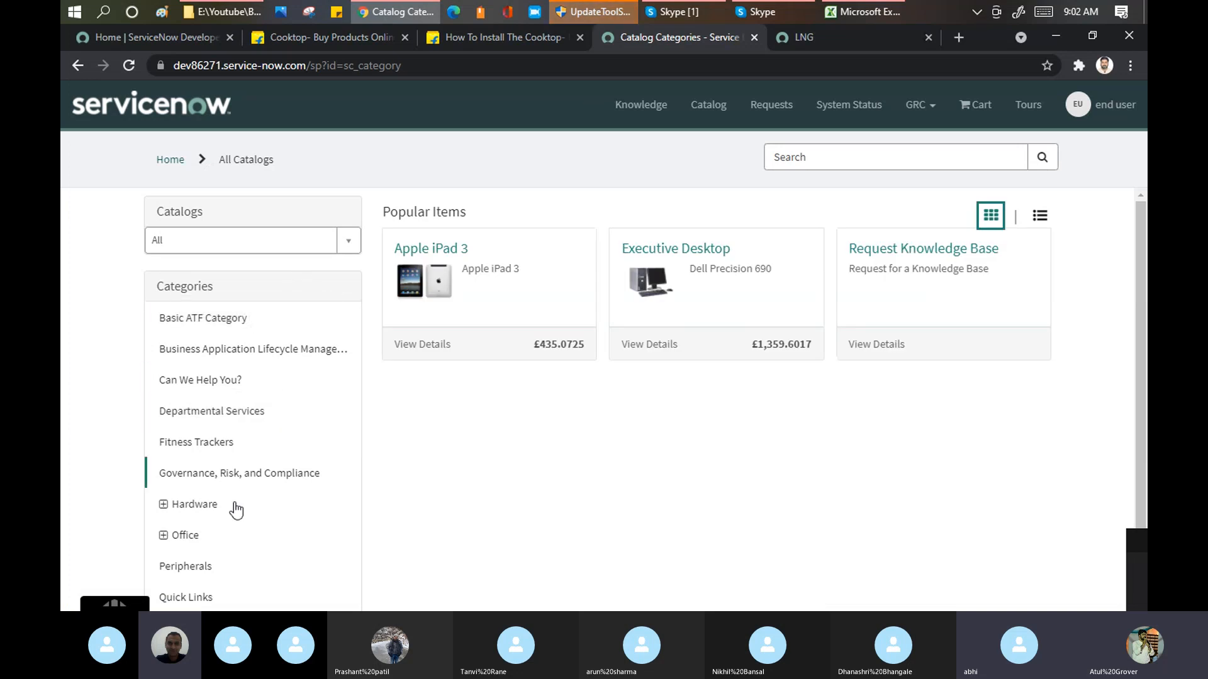
Step: View Flipkart's Electronics and Women category menus for comparison with the portal's catalog categories
left_click(348, 39)
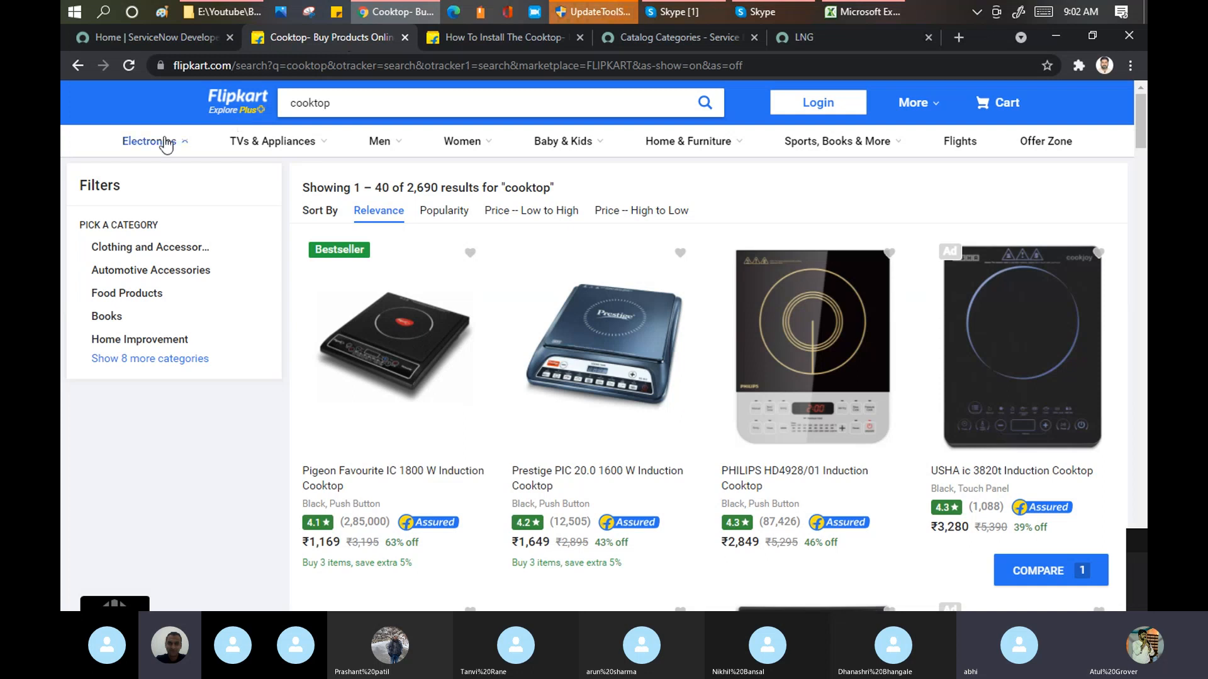
mouse_move(168, 143)
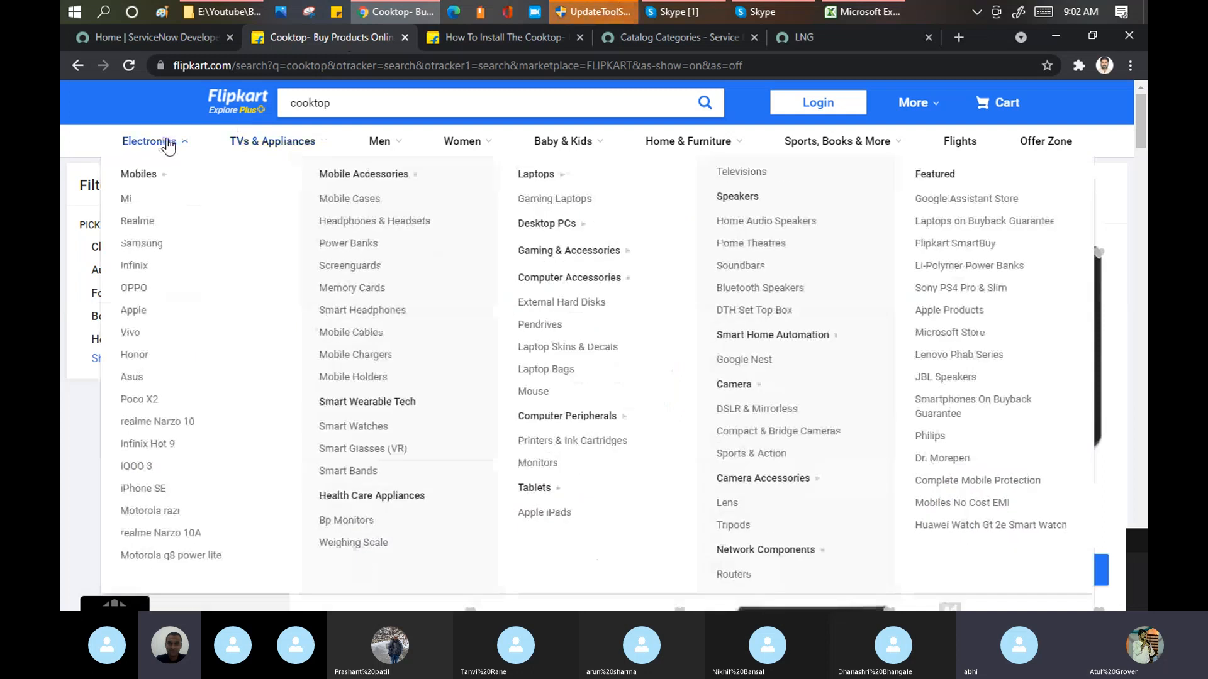
mouse_move(505, 149)
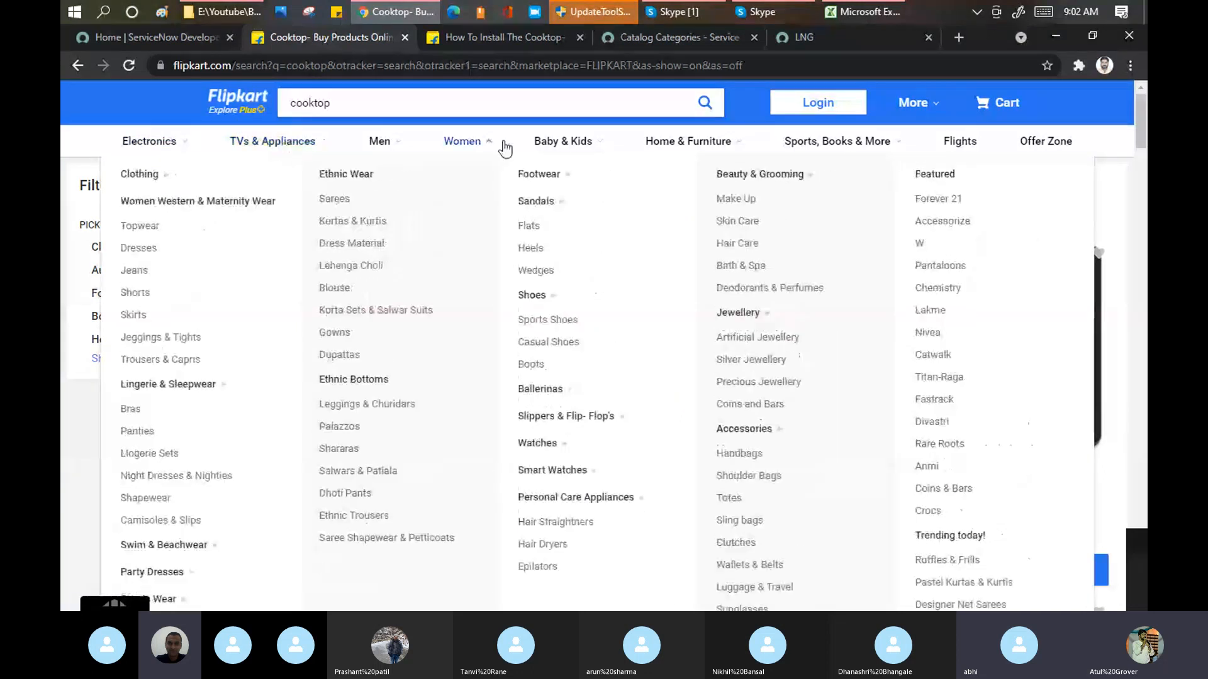
mouse_move(572, 143)
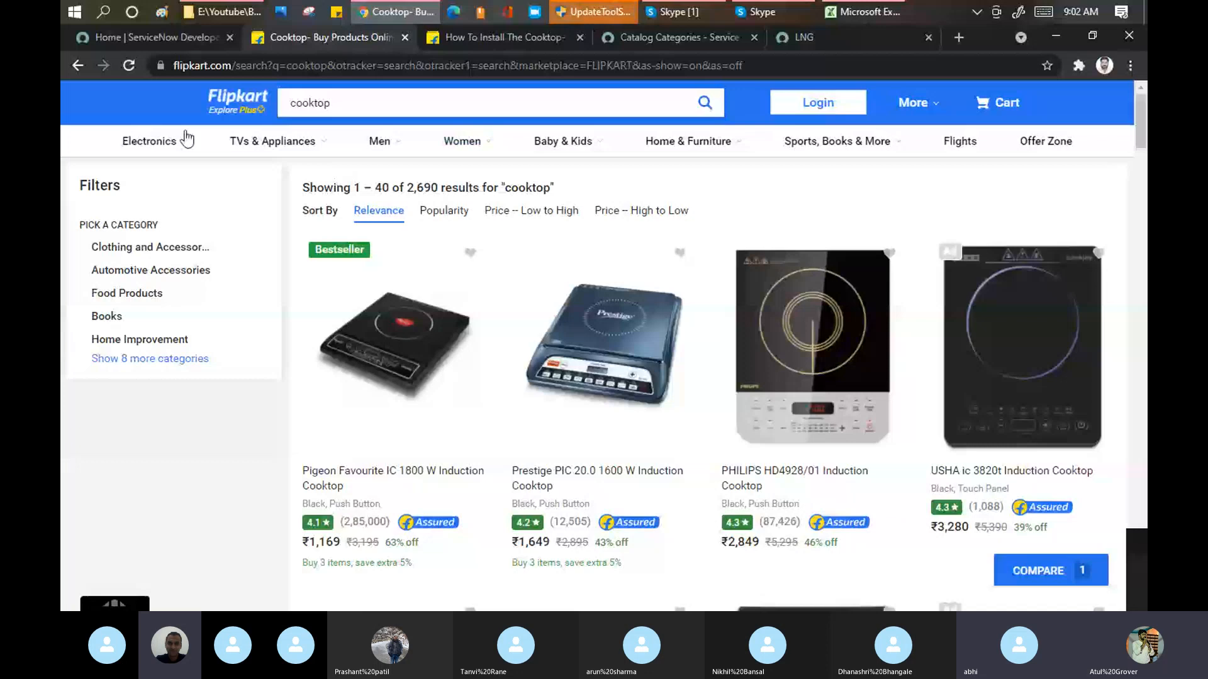
Step: Load the flipkart.com home page in place of the cooktop search results
left_click(340, 65)
type("flipkart.com")
key("Return")
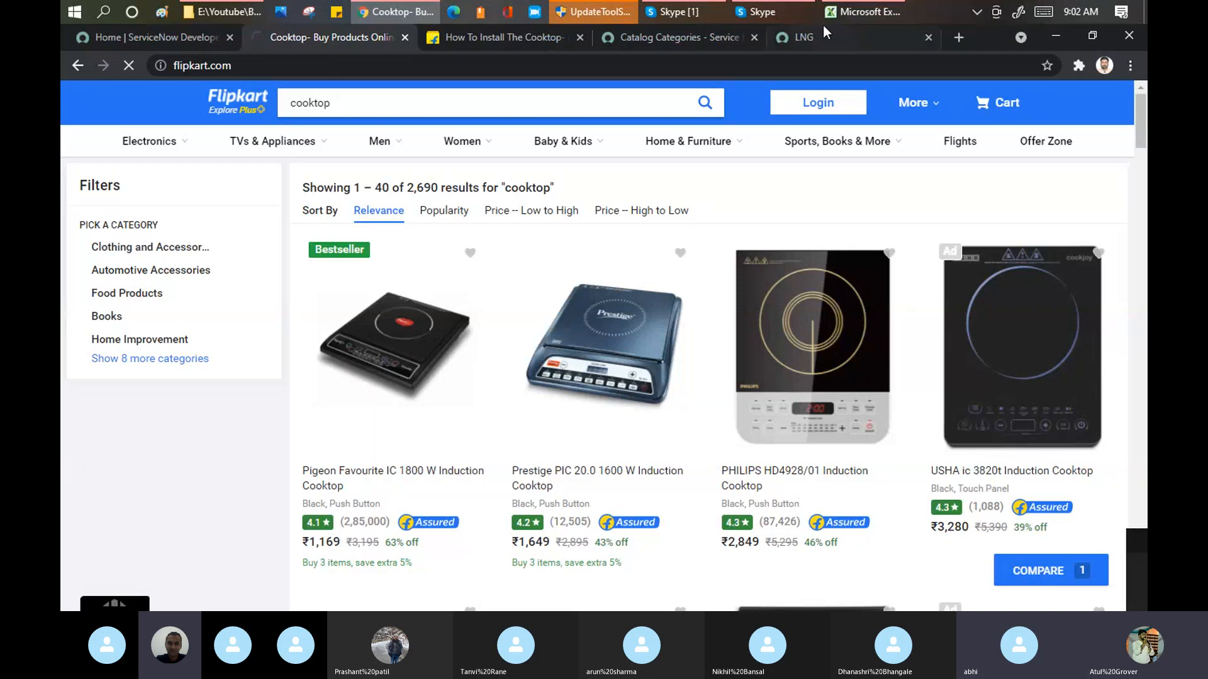
Step: Check the Skype call window between views of the browser and return to the portal's All Catalogs page in Chrome
left_click(686, 12)
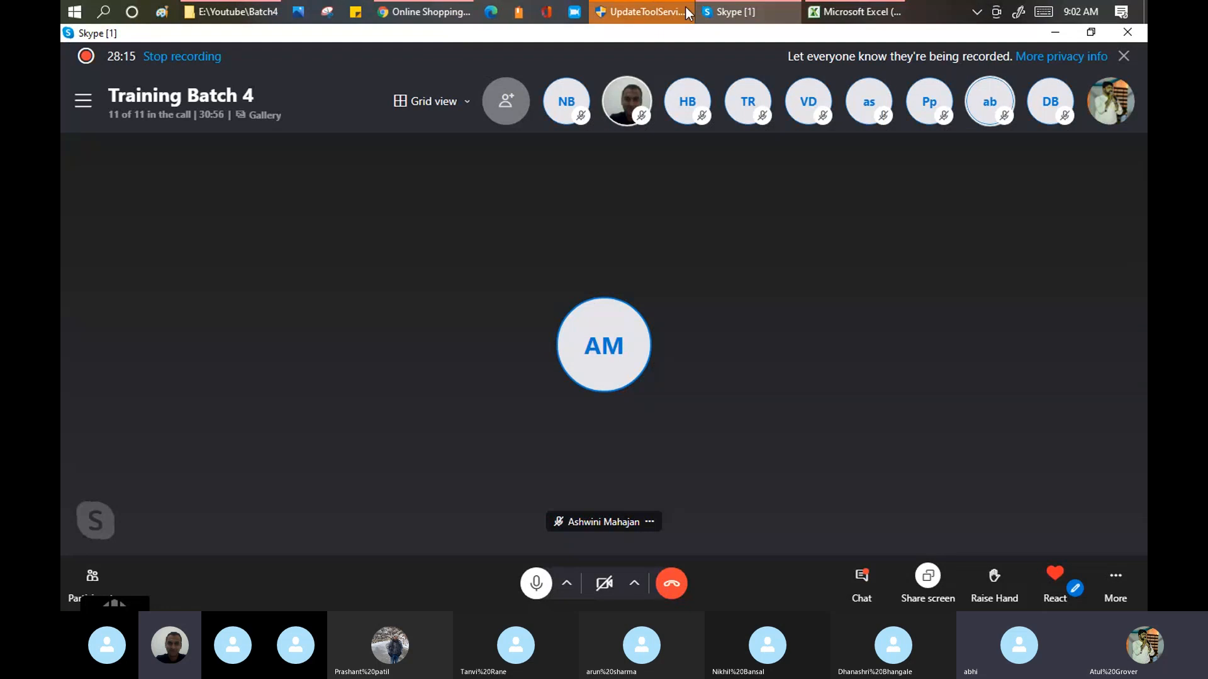
left_click(434, 11)
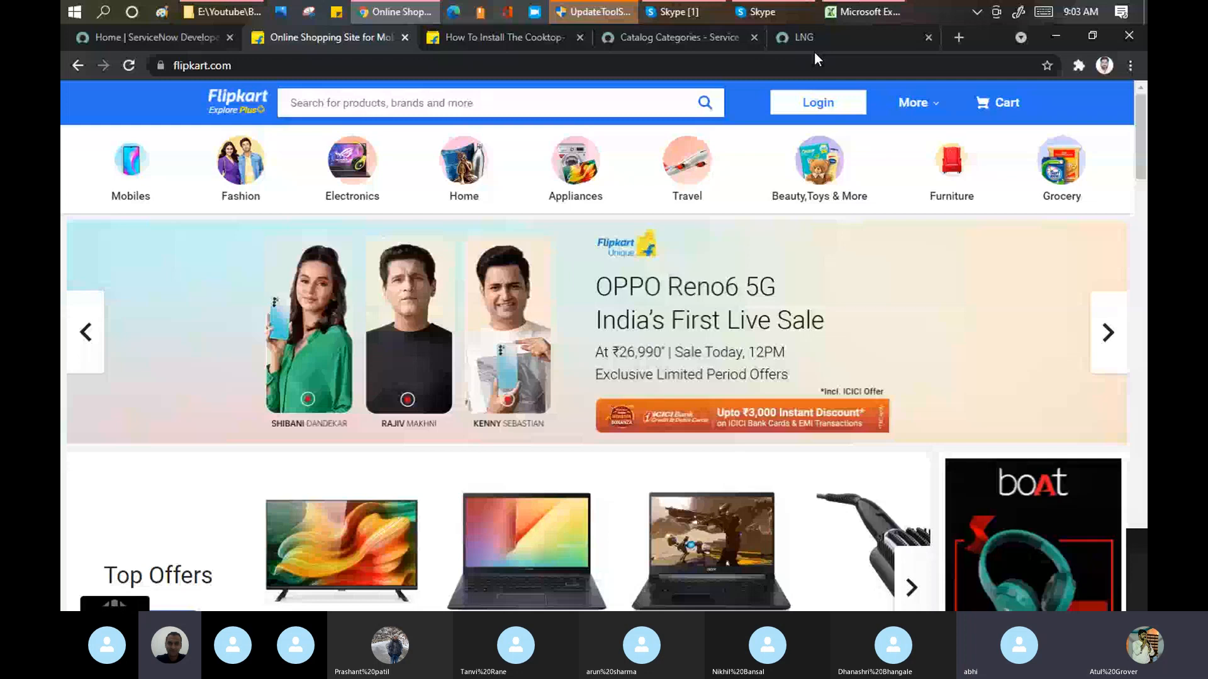
left_click(687, 10)
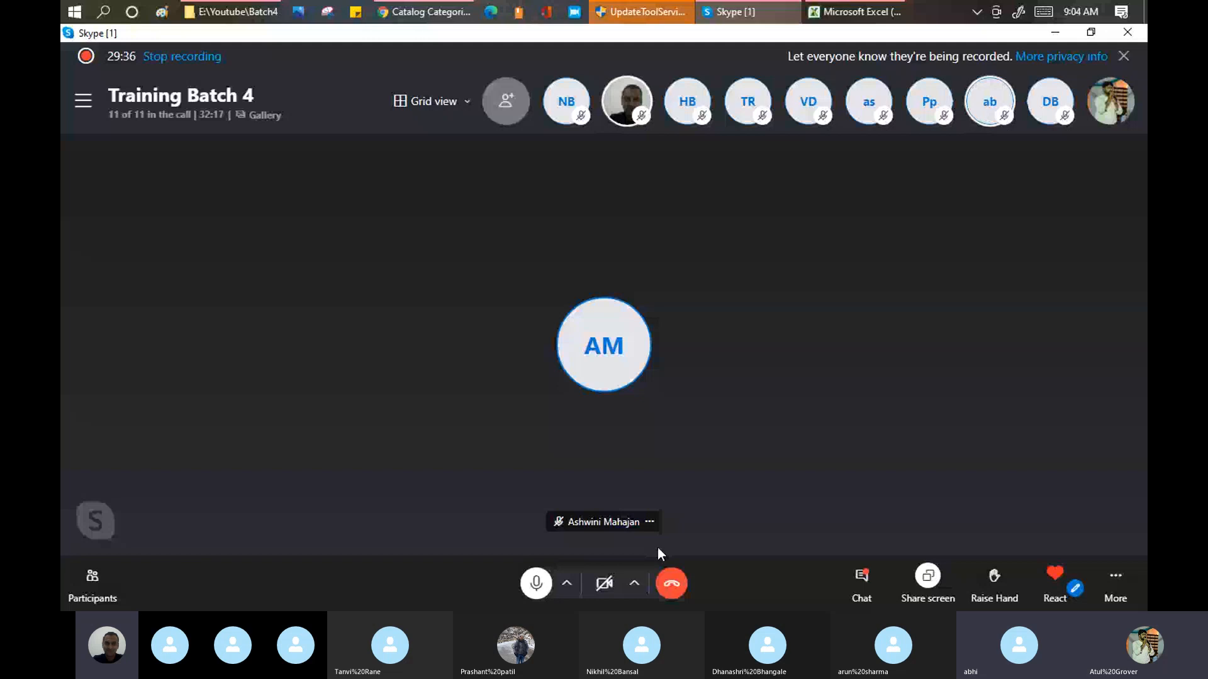
left_click(451, 14)
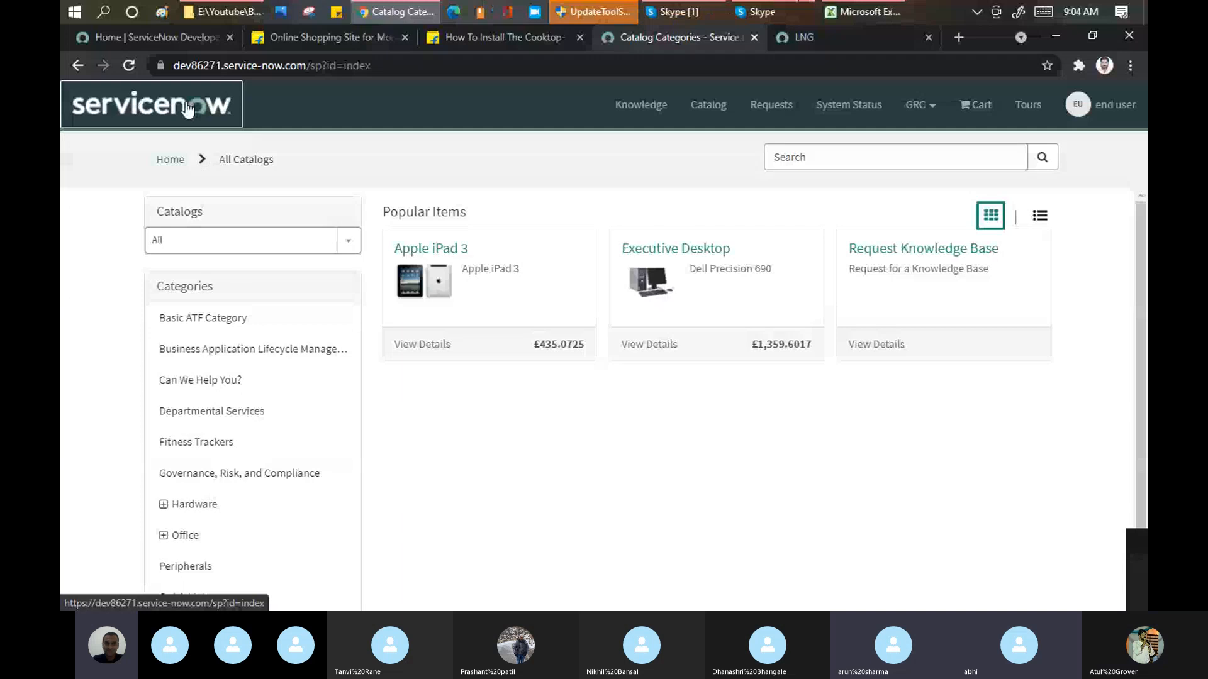
Step: Go to the portal home page, view its Knowledge Base page and return to the home page
left_click(187, 109)
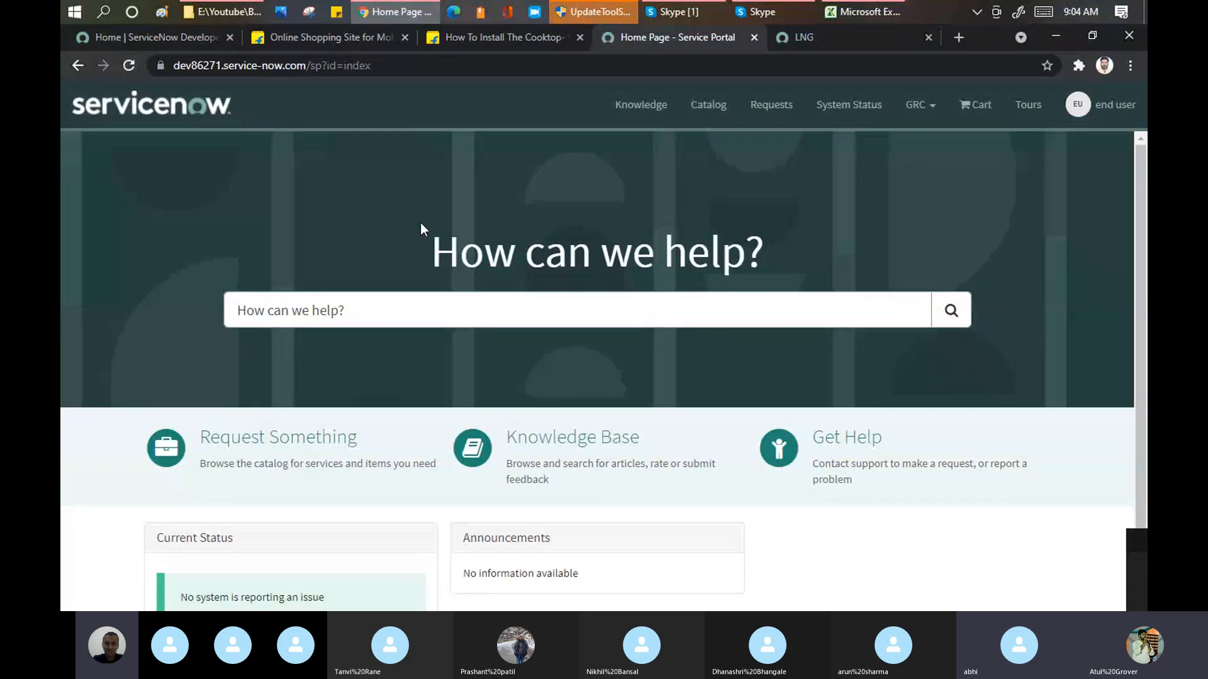
scroll(421, 224, "down", 1)
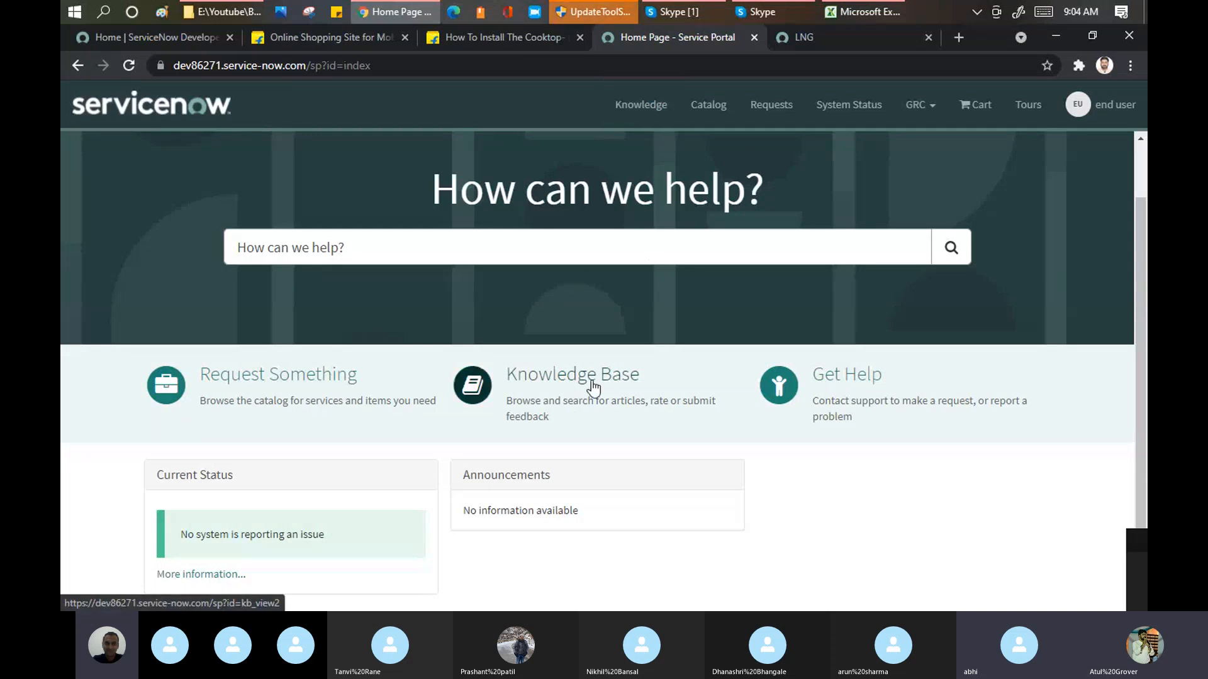
left_click(616, 373)
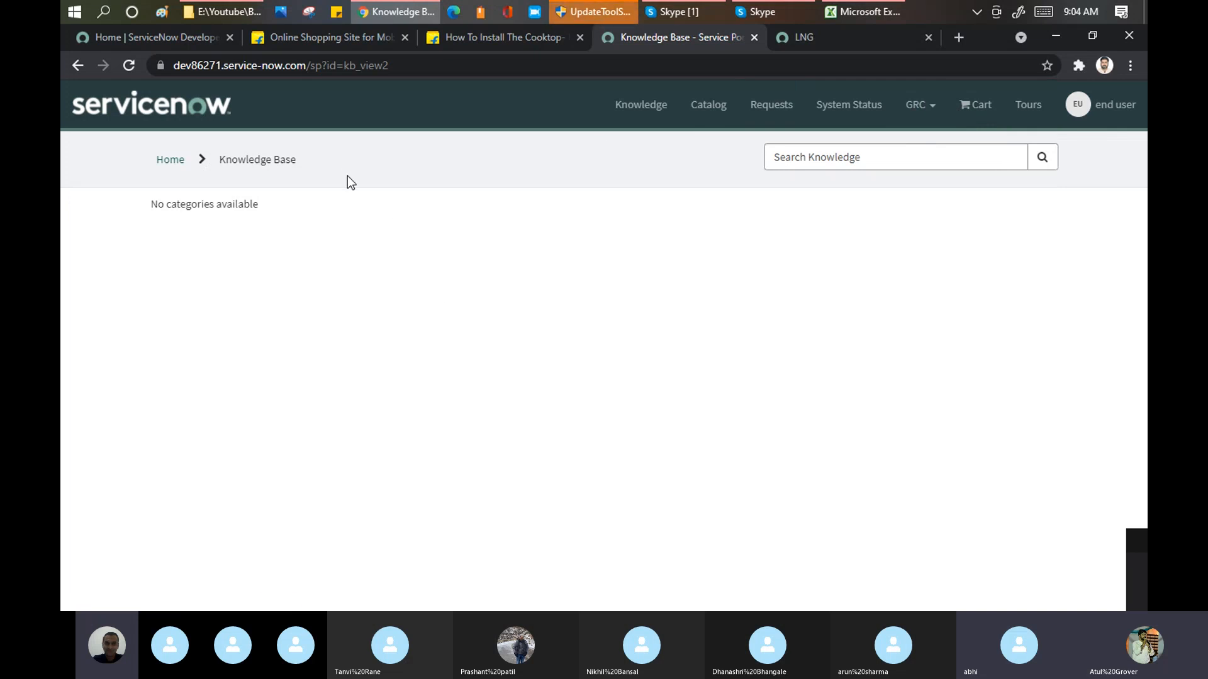
left_click(173, 159)
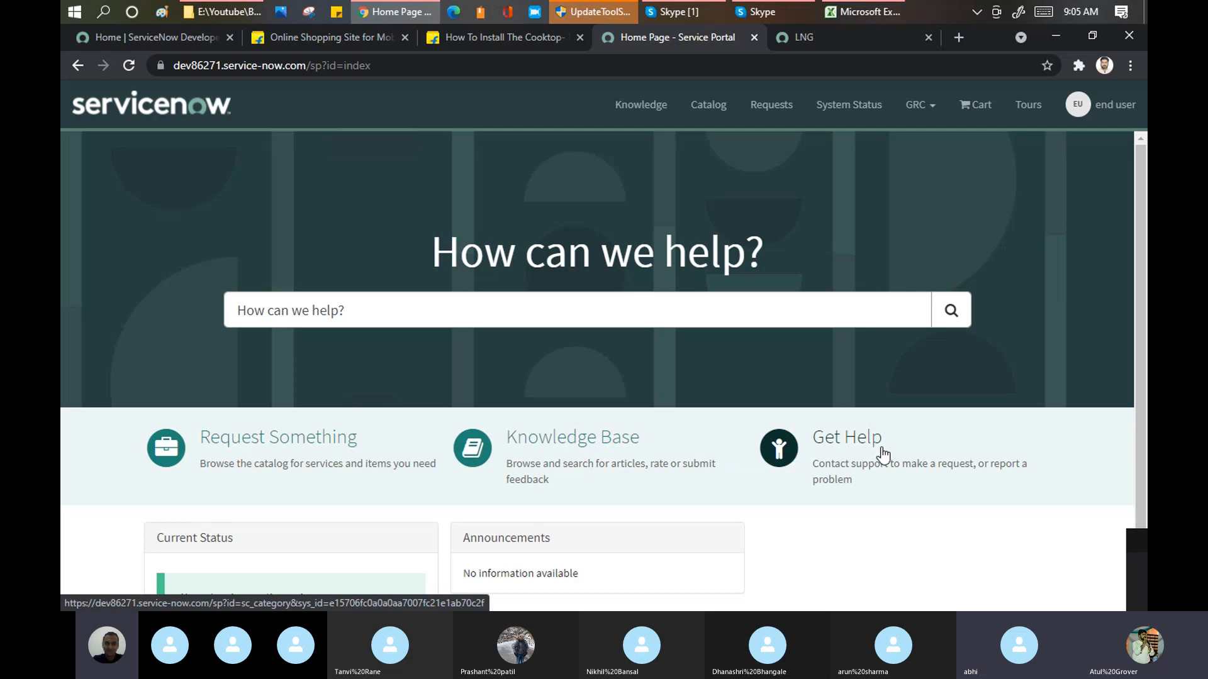
Step: Open the Create Incident form from the Get Help category of the portal
left_click(884, 454)
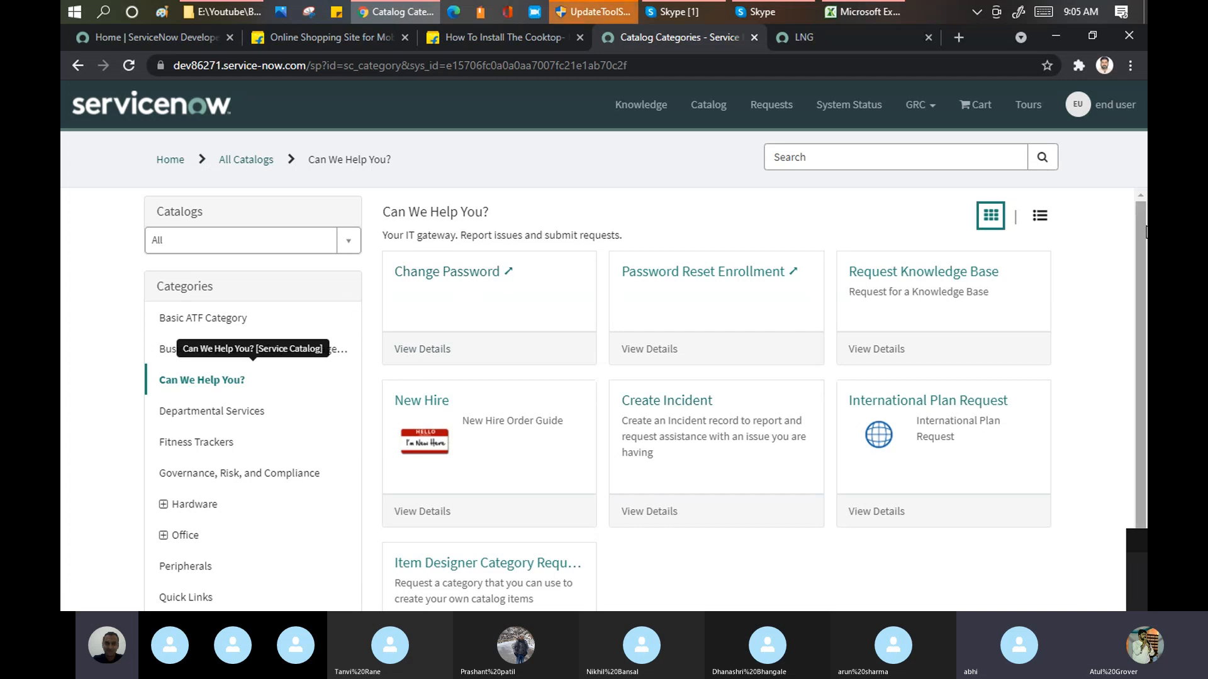
scroll(1142, 252, "down", 1)
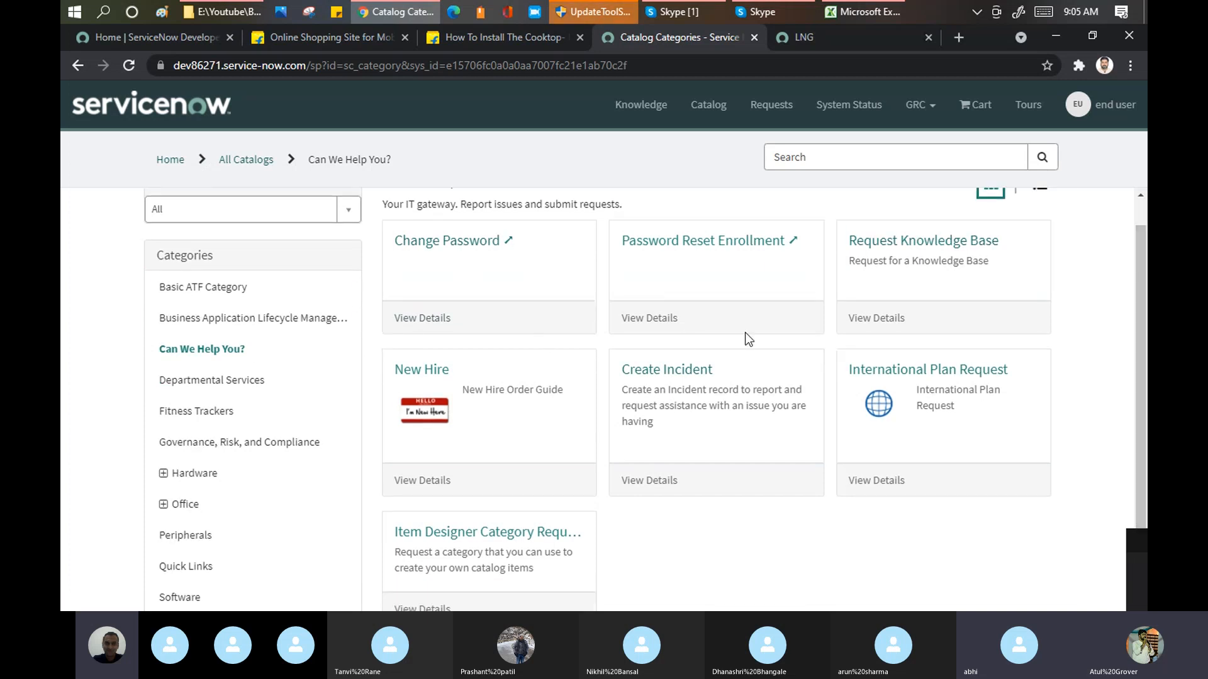
left_click(692, 374)
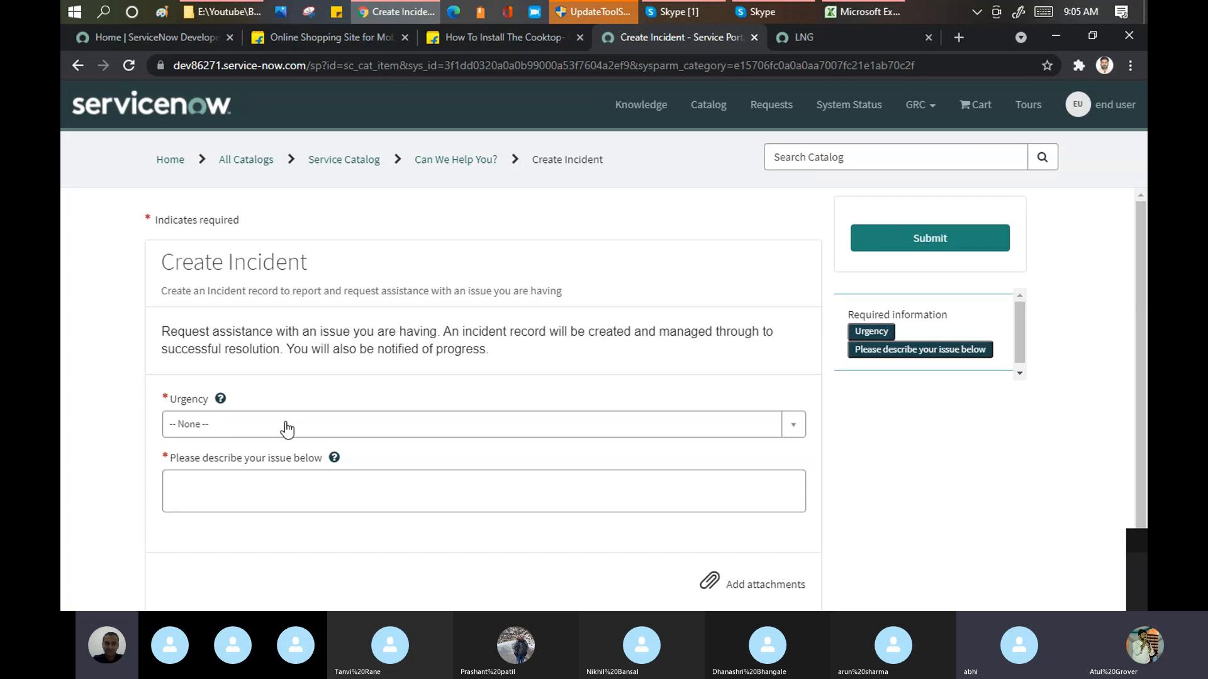
Step: Submit the incident with urgency "1 - High" and the issue description "test"
left_click(273, 434)
left_click(192, 500)
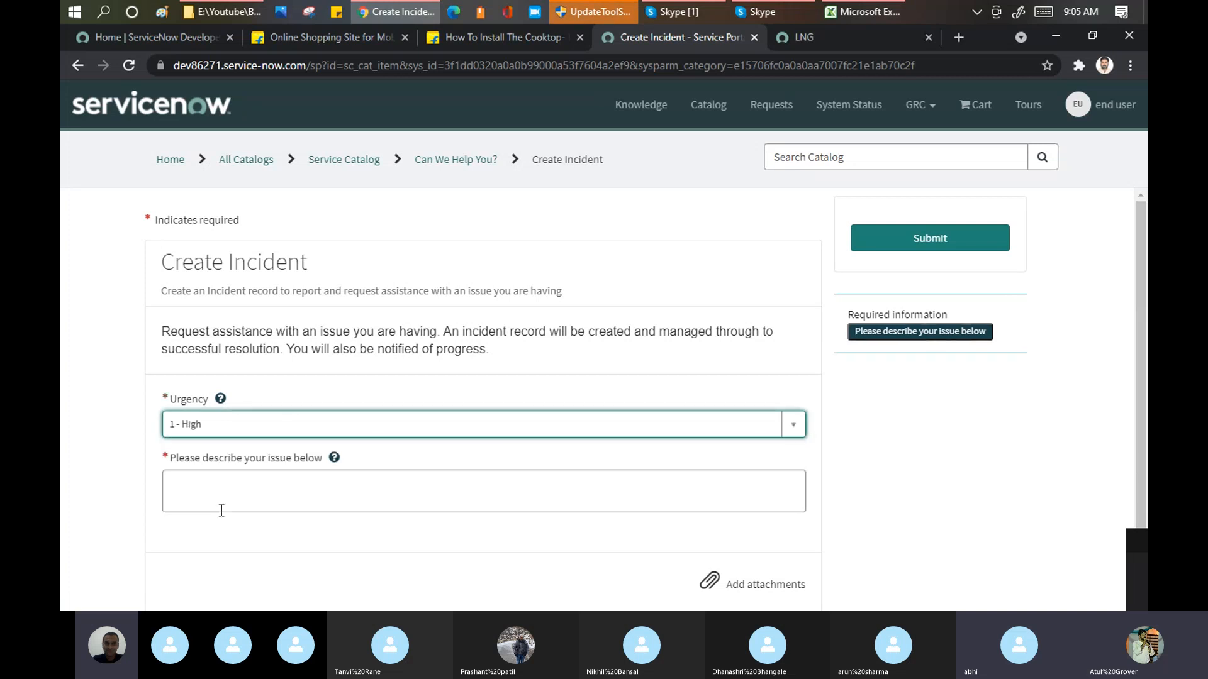
left_click(225, 511)
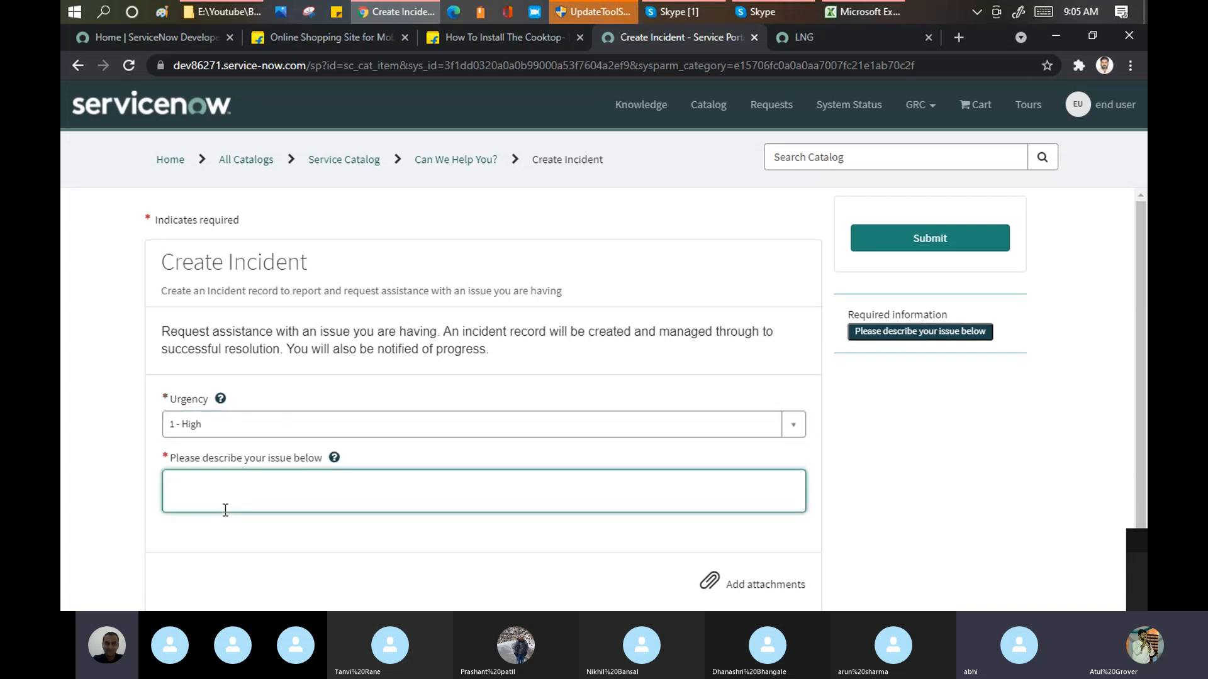
type("test")
left_click(912, 239)
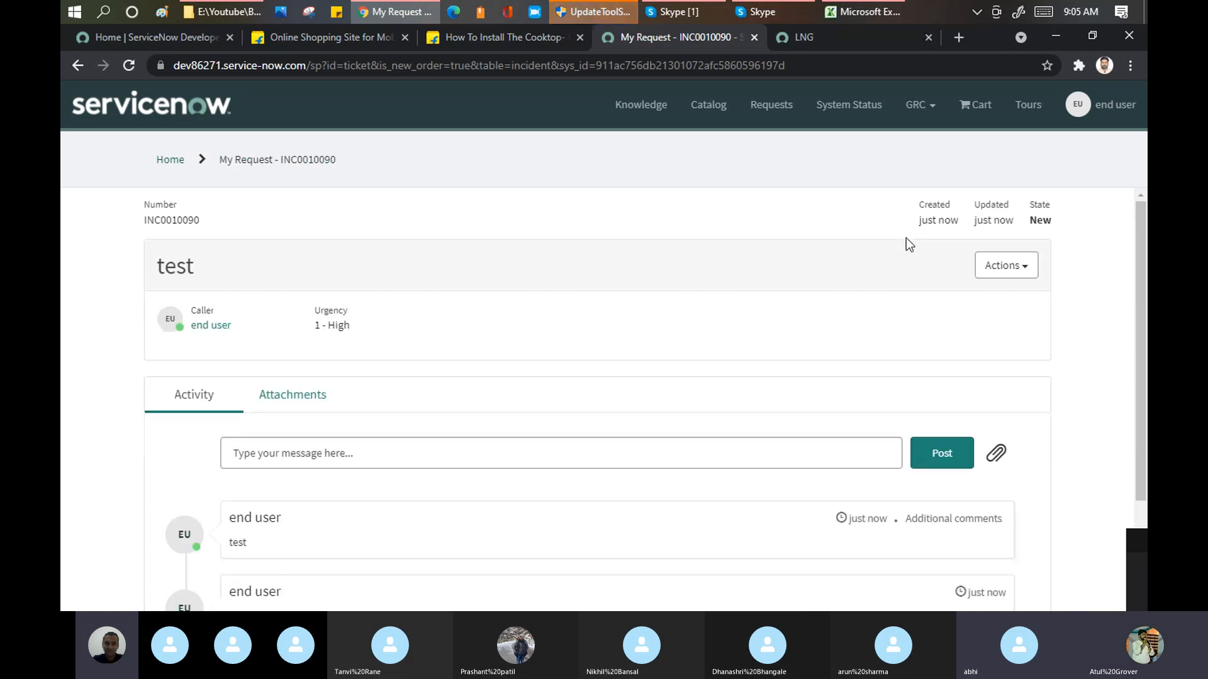
Step: Highlight the submitted incident's number and view the My Open Incidents list on the portal home page
double_click(163, 219)
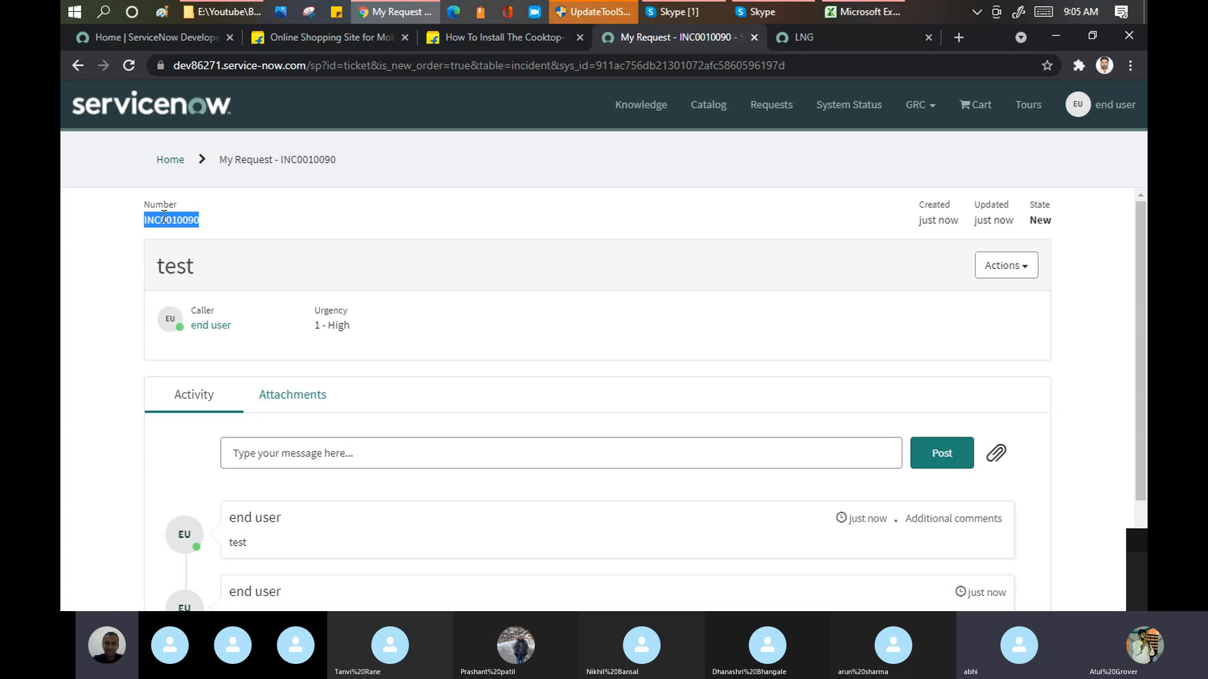
left_click(164, 105)
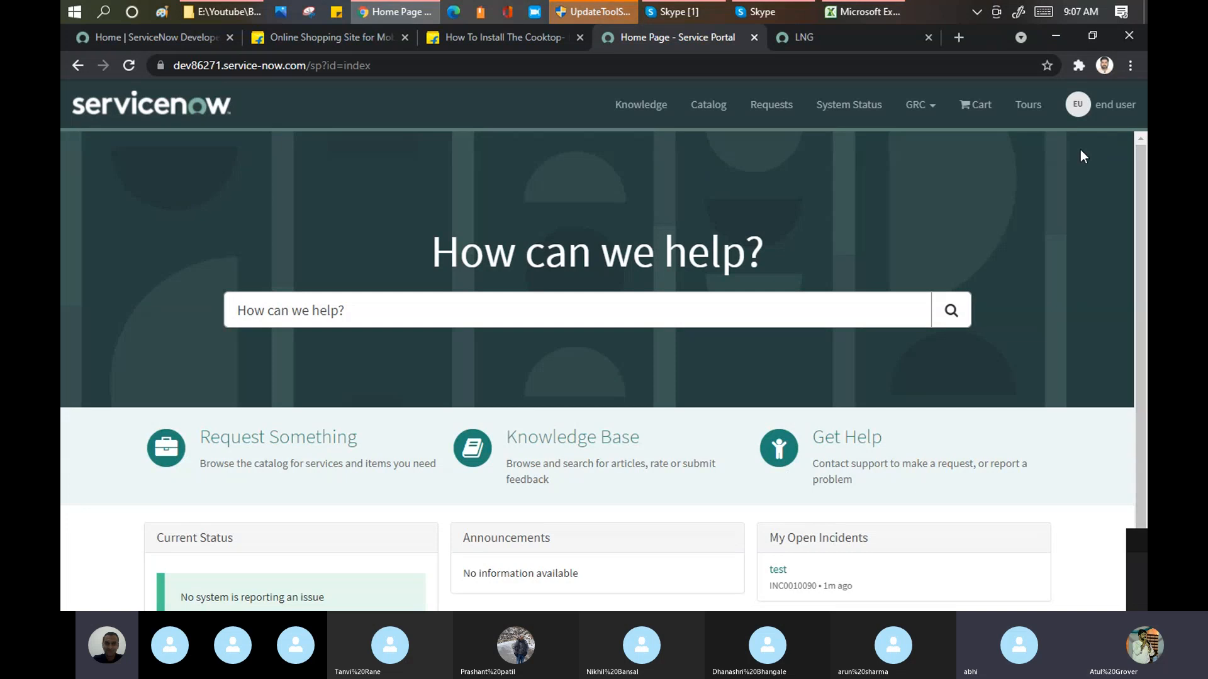
left_click_drag(1138, 187, 1144, 371)
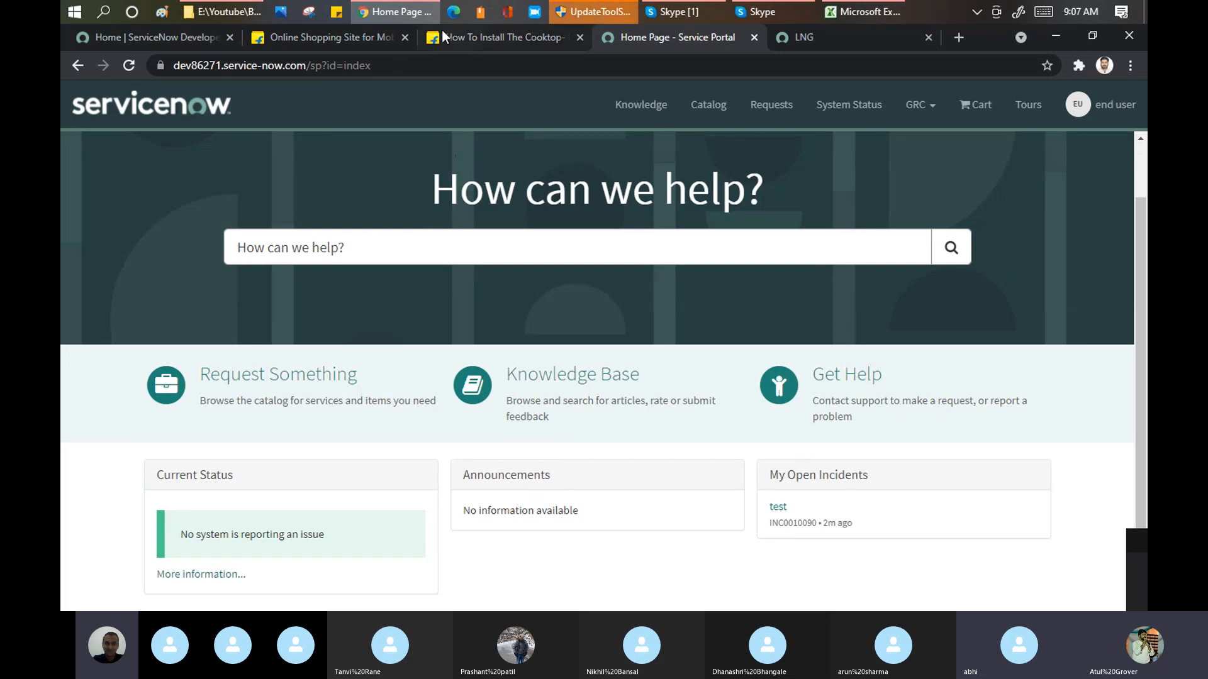
Step: Point out the portal's web address, its search field and the "How can we help?" heading on the home page
left_click(393, 73)
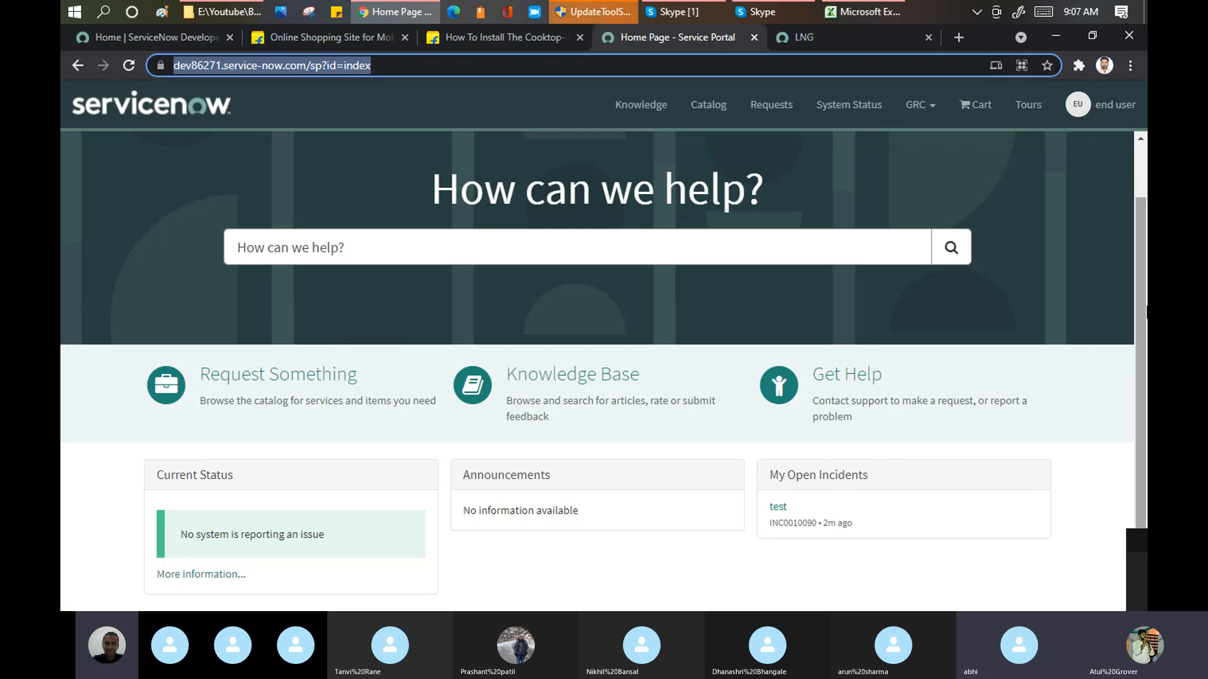
left_click(1135, 304)
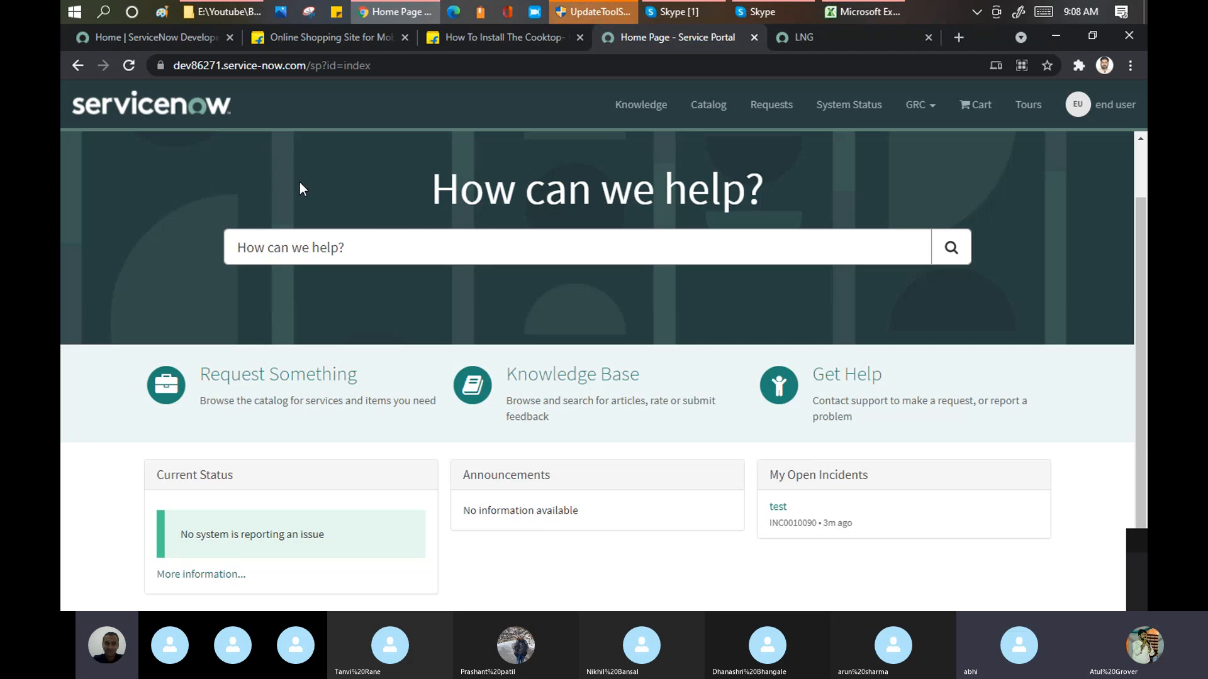
left_click(363, 250)
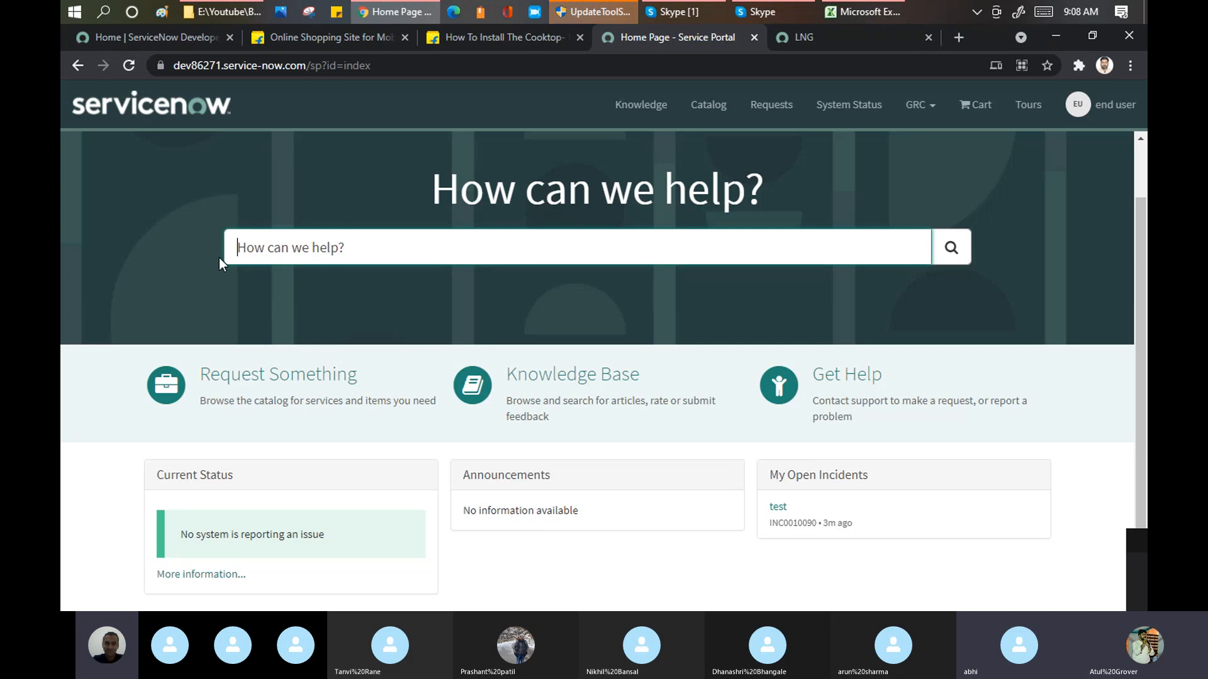
left_click_drag(424, 188, 763, 213)
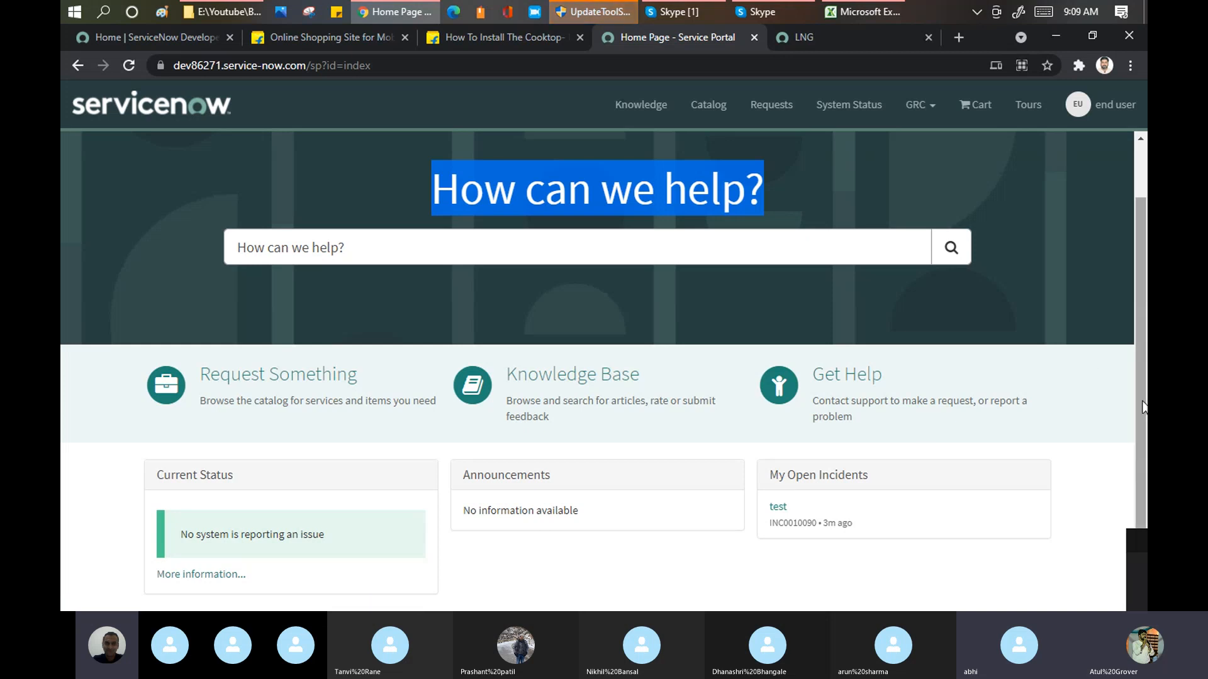
scroll(1144, 406, "up", 1)
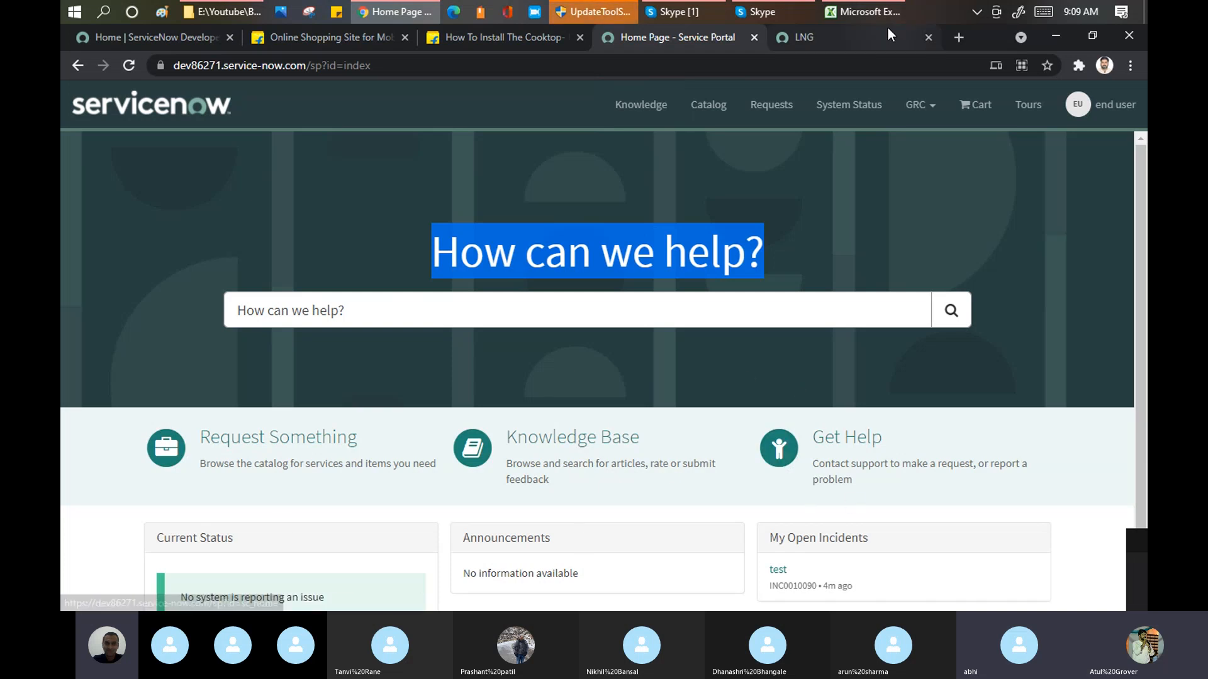
Step: Search Google for "Servicenow portal" in a new browser tab and show the image results
left_click(961, 35)
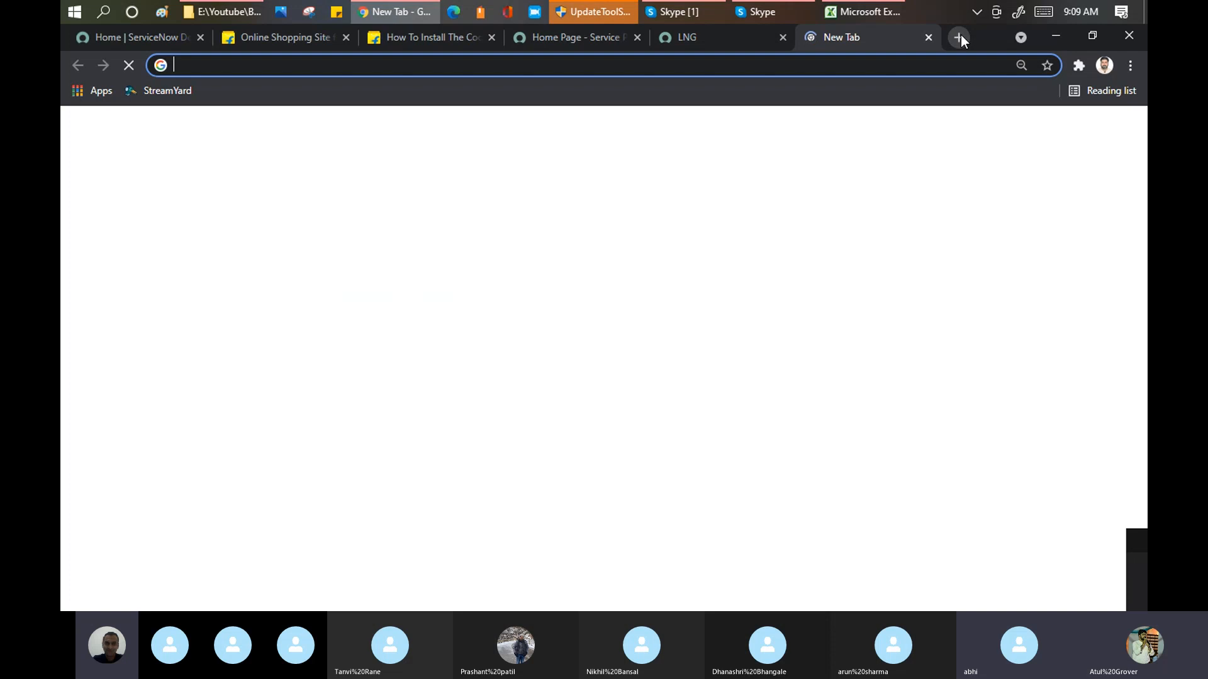
type("Se")
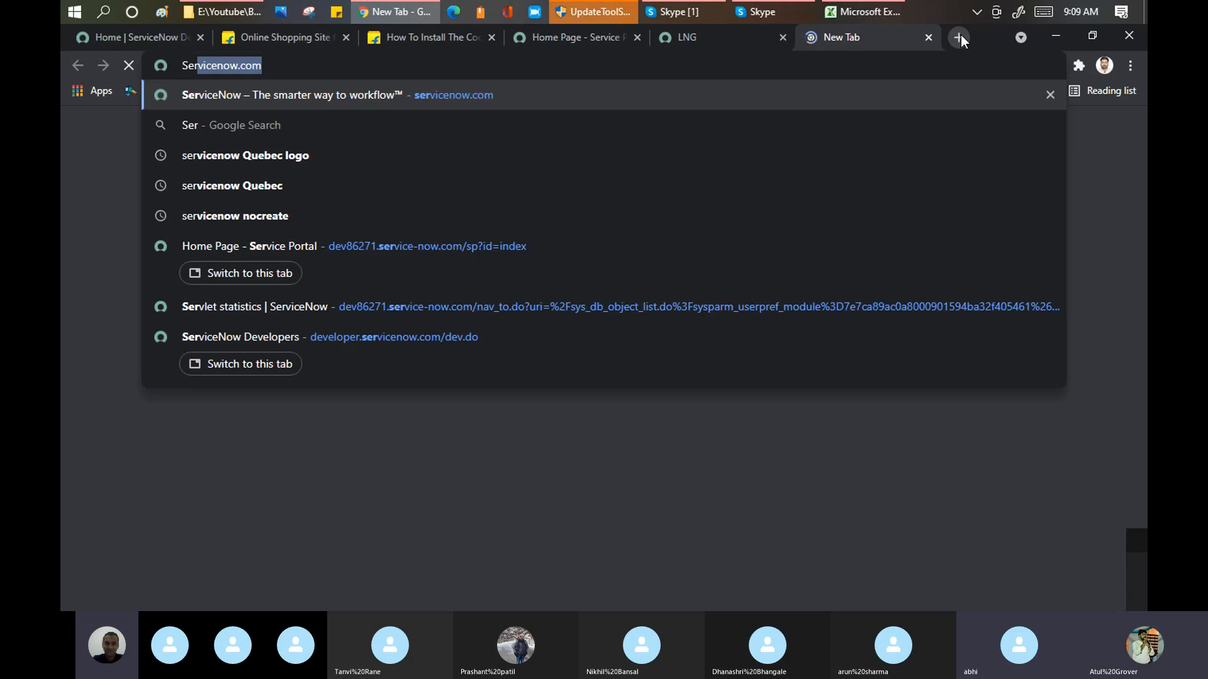
type("r")
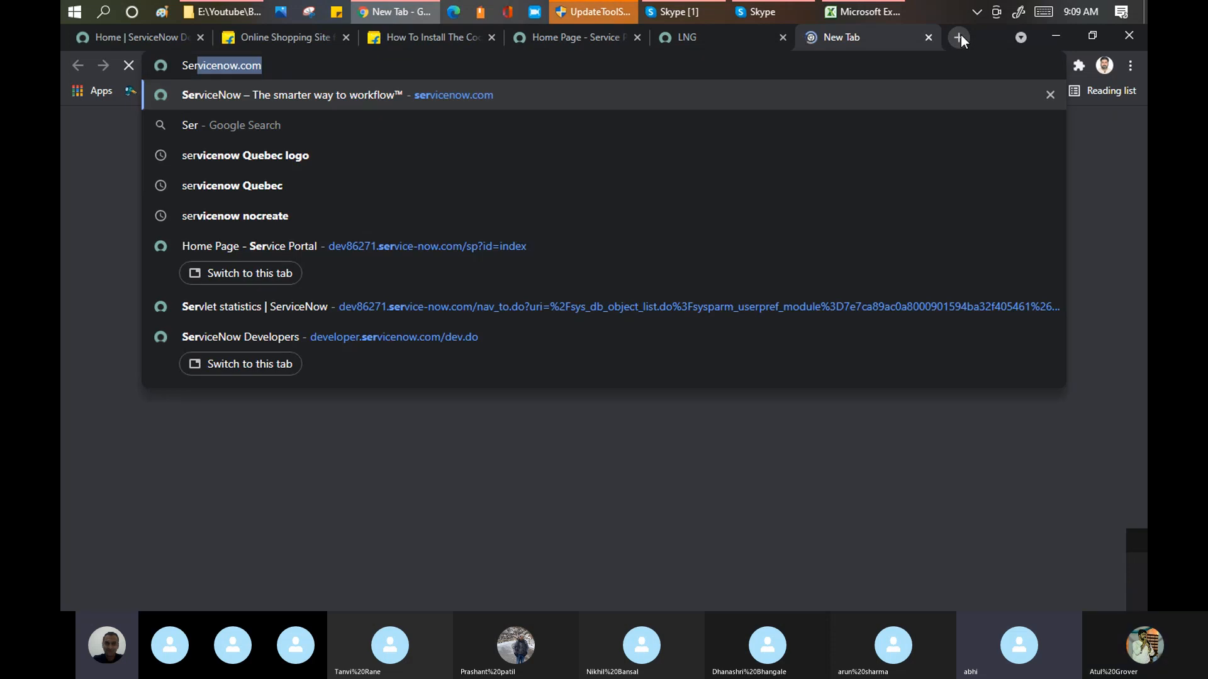
type("vicenow portal")
key("Return")
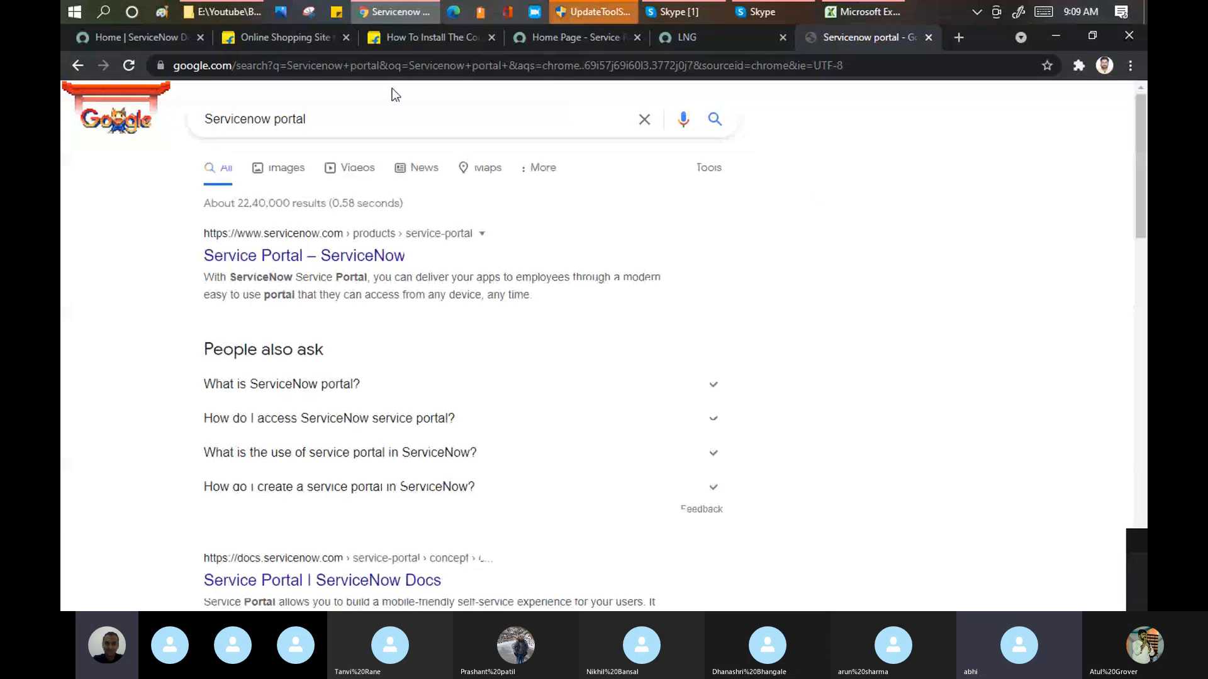
left_click(295, 175)
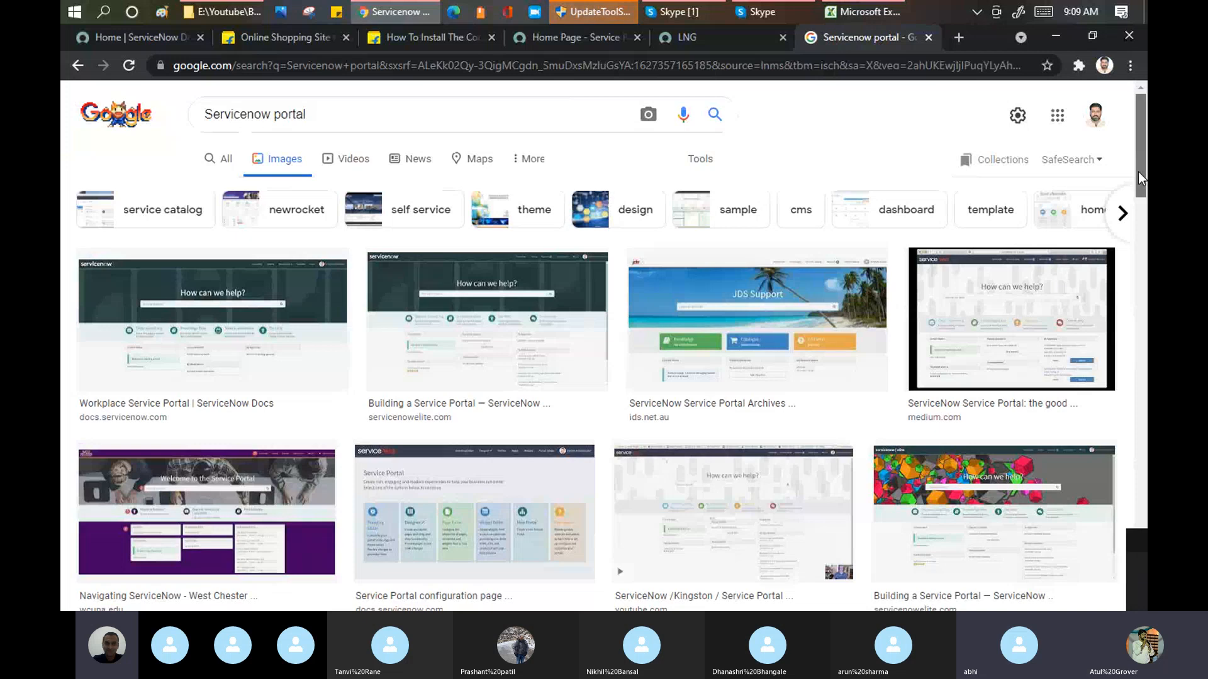
Step: Open several portal design examples from the image results in new tabs, including the ServiceNow Community, WashU IT and Cloud User Portal ones
left_click_drag(1138, 178, 1145, 253)
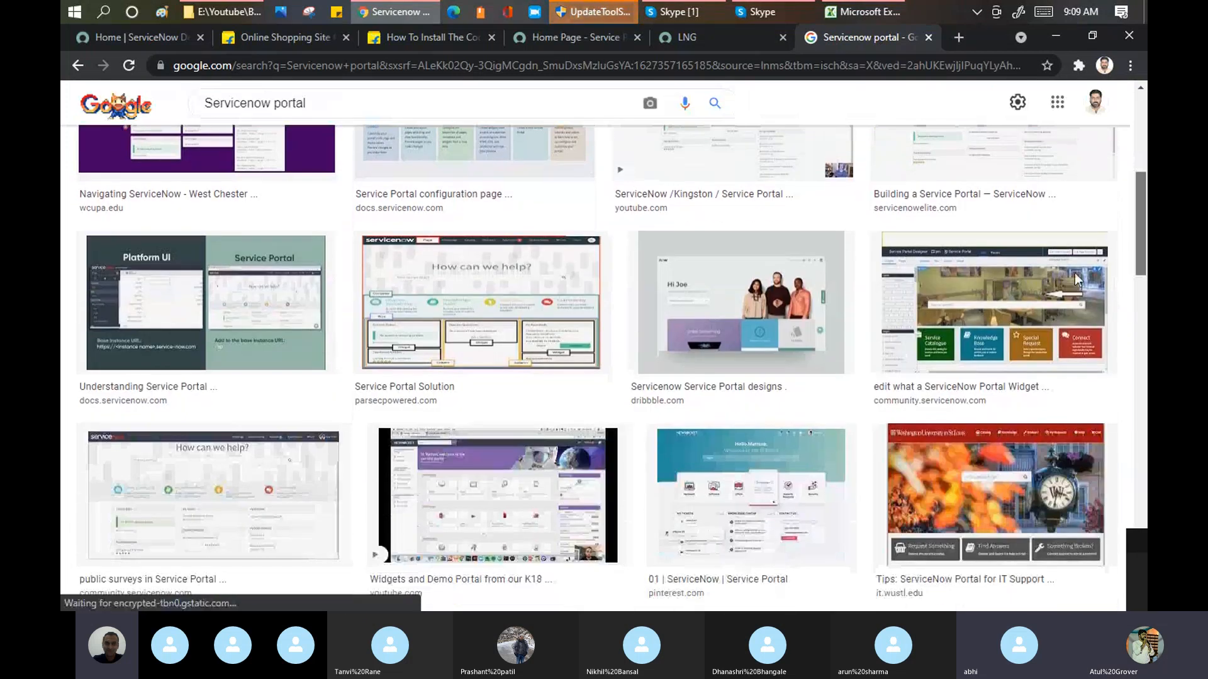
middle_click(972, 322)
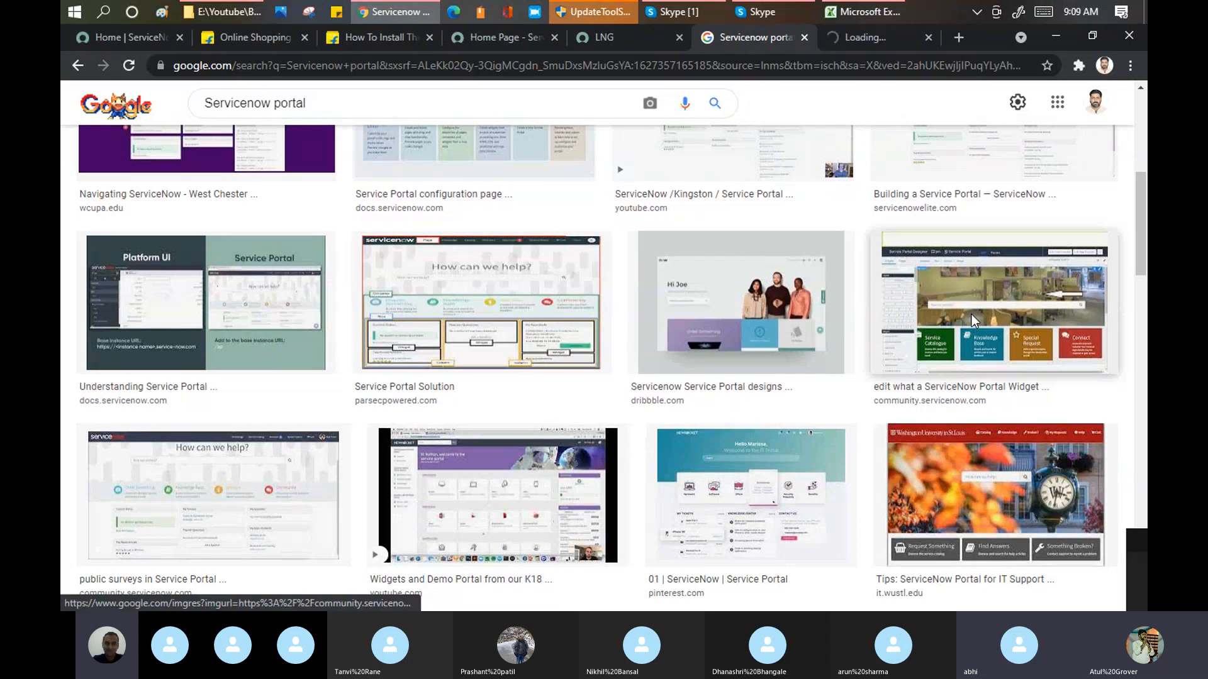
middle_click(942, 513)
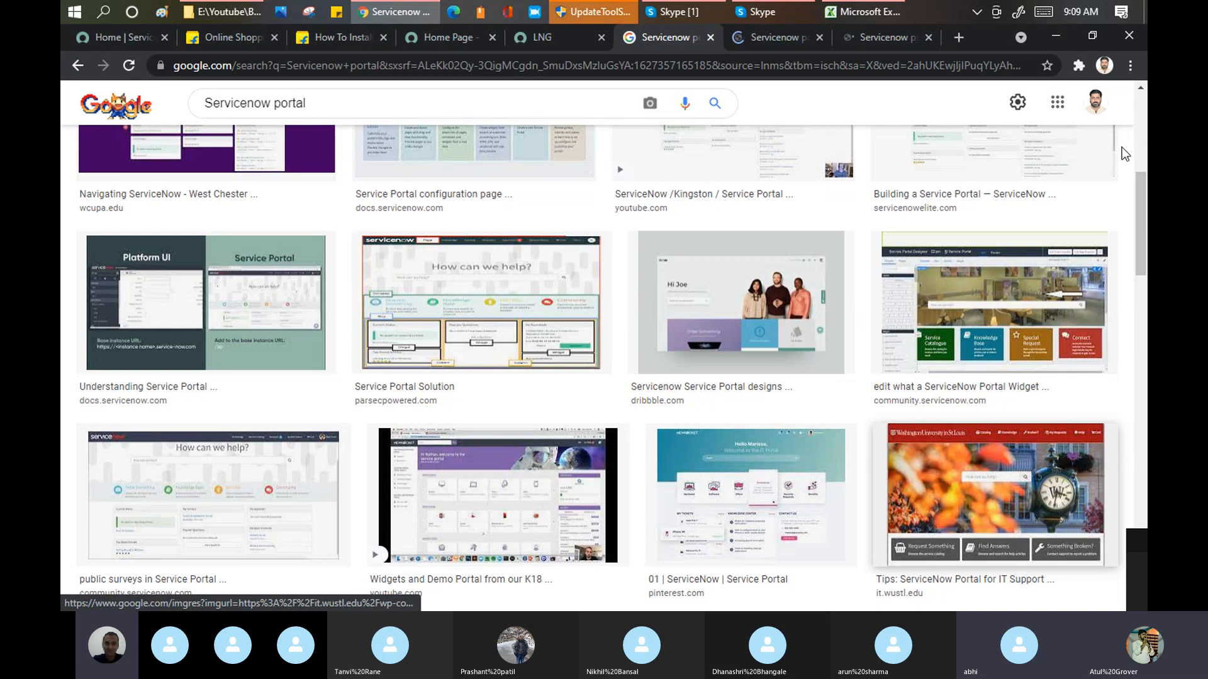
left_click_drag(1145, 189, 1145, 347)
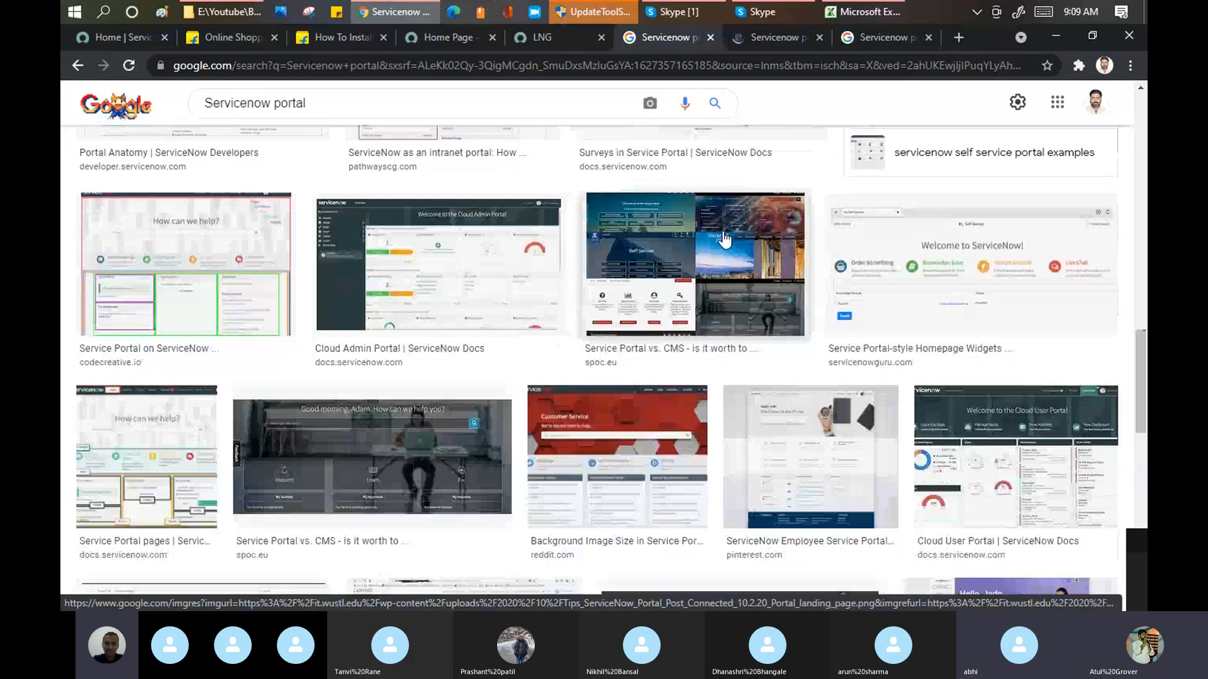
middle_click(974, 433)
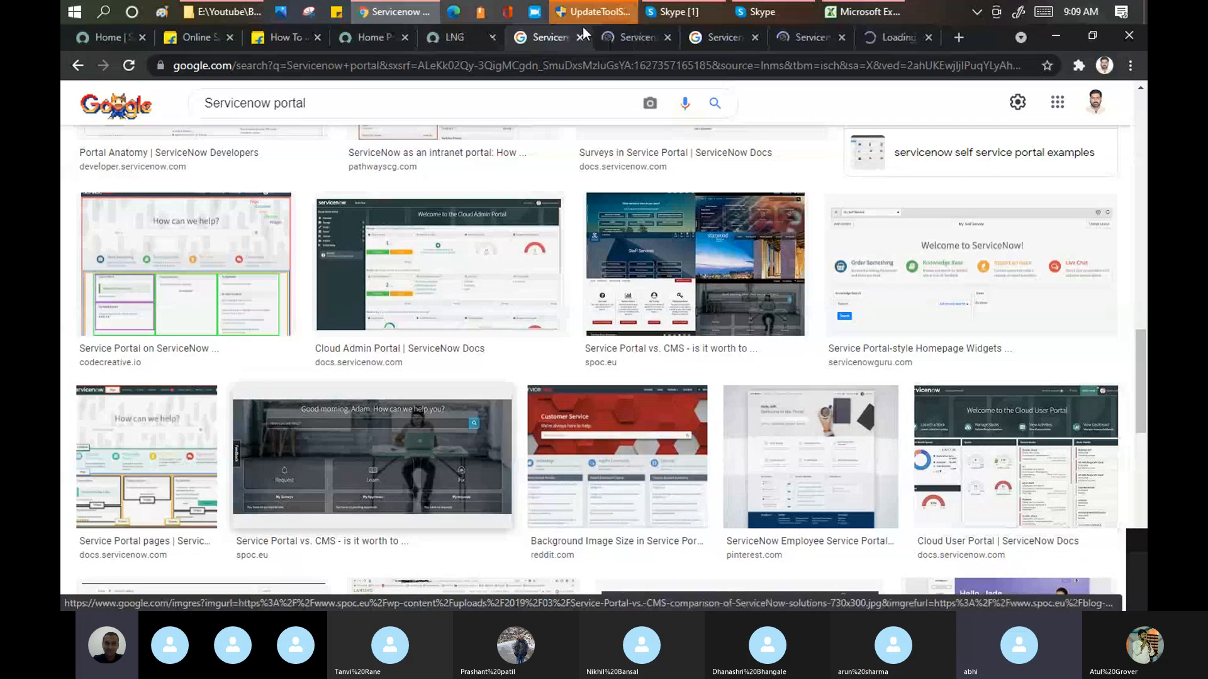
Step: View the opened ServiceNow Community, WashU IT, Cloud User Portal and SPOC portal examples one after another
left_click(610, 36)
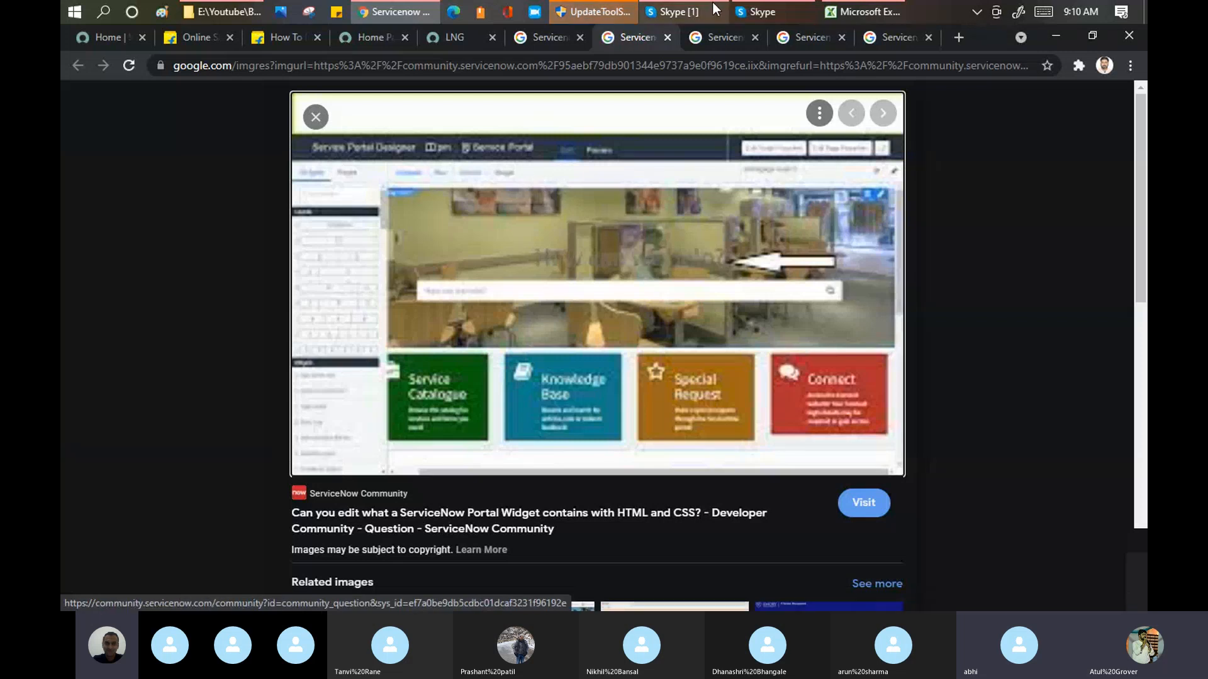
left_click(712, 37)
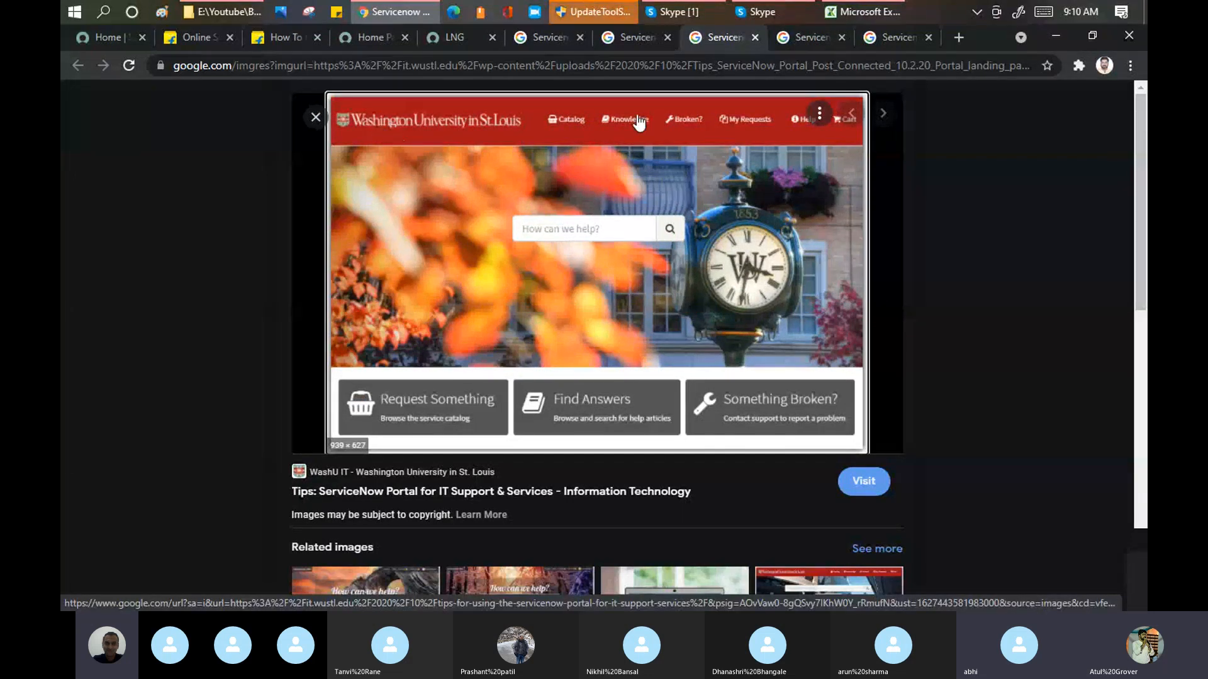
left_click(810, 39)
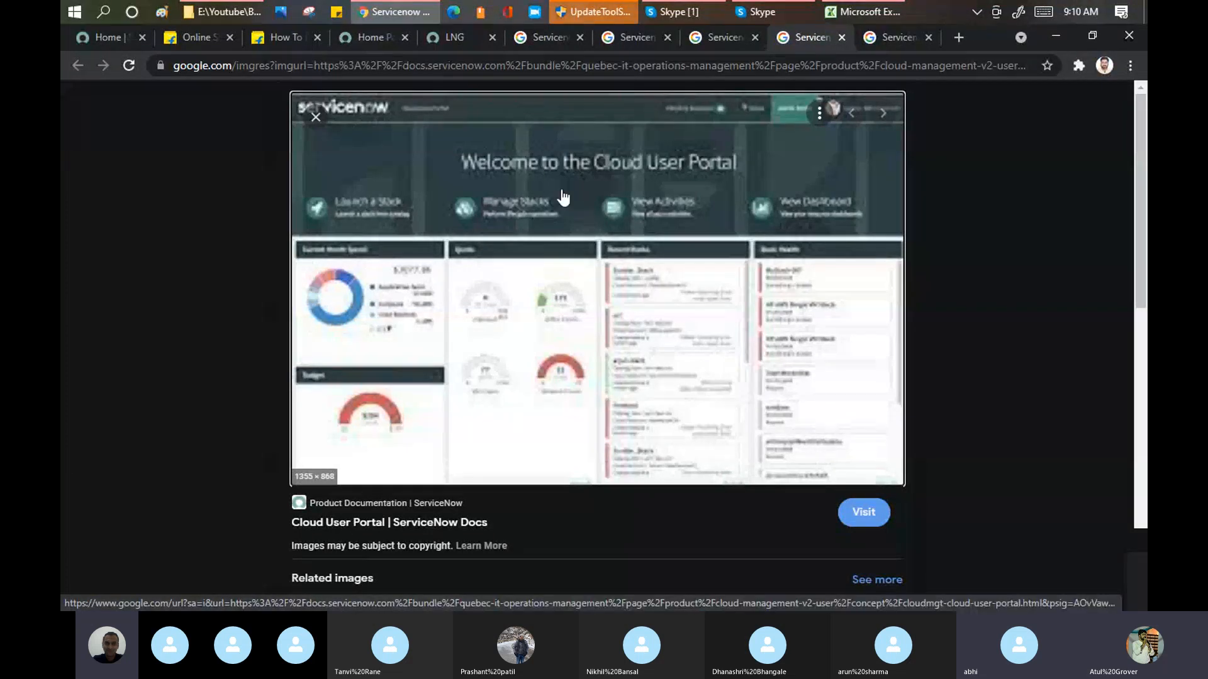
left_click(889, 39)
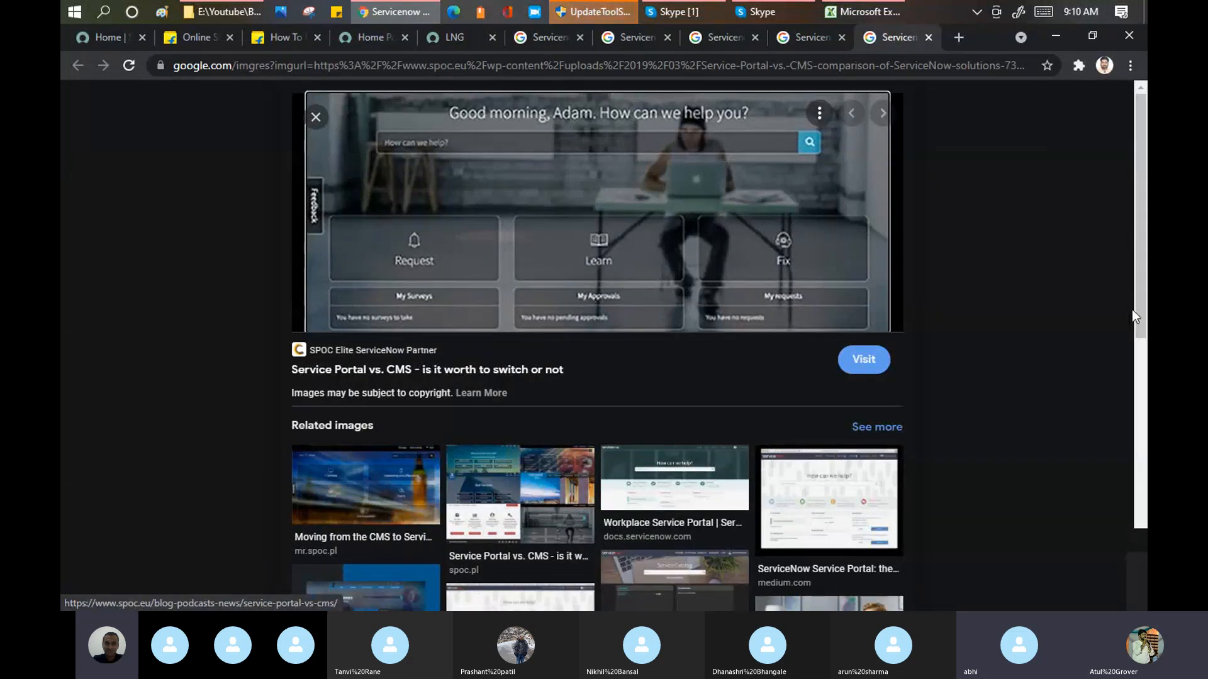
Step: Browse the related images below the SPOC portal example and switch to the LNG page
left_click_drag(1141, 304, 1145, 508)
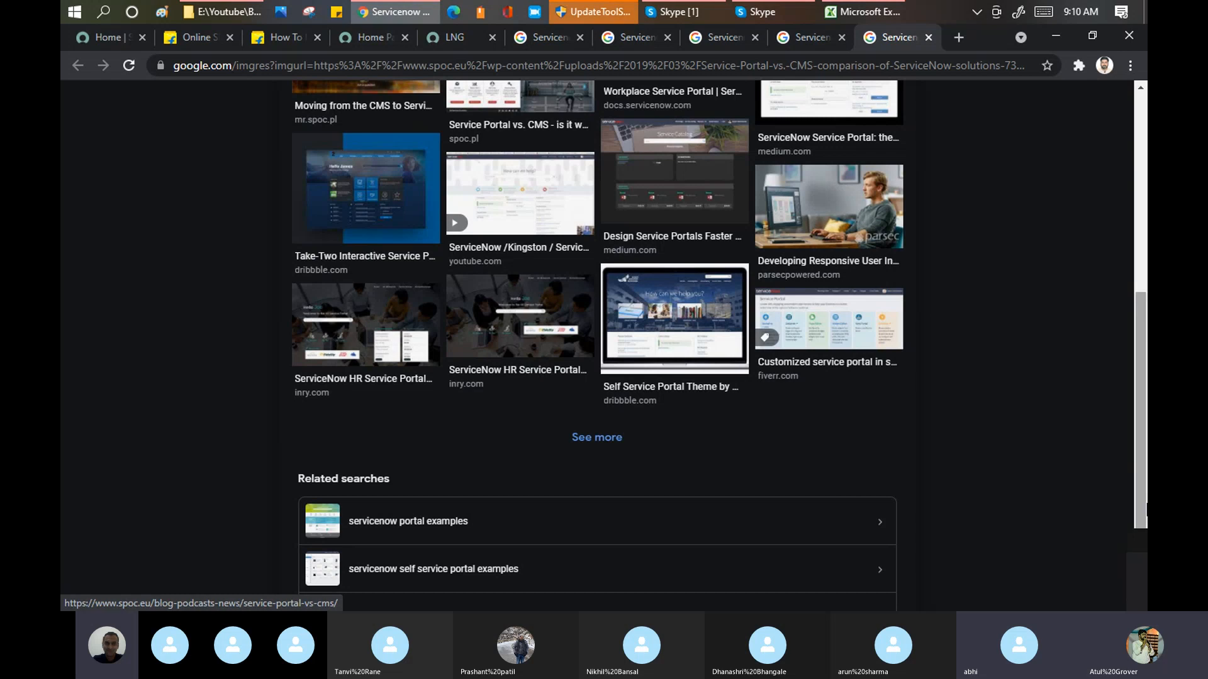
left_click_drag(1144, 508, 1143, 189)
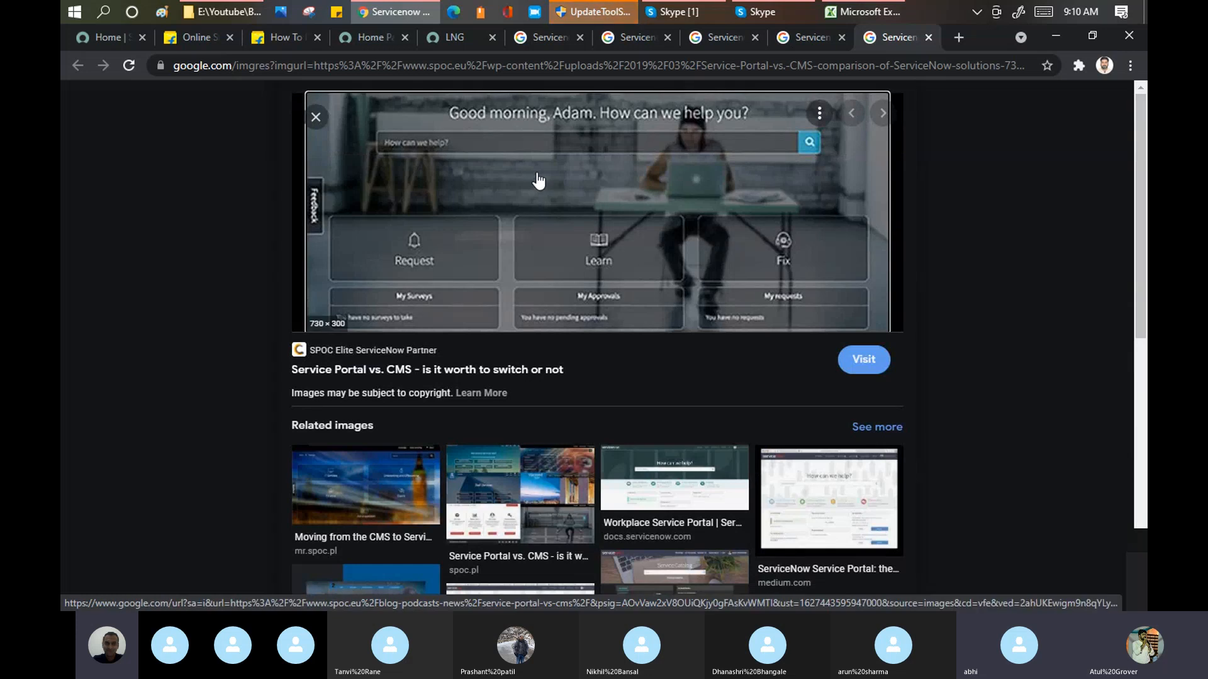
left_click(445, 40)
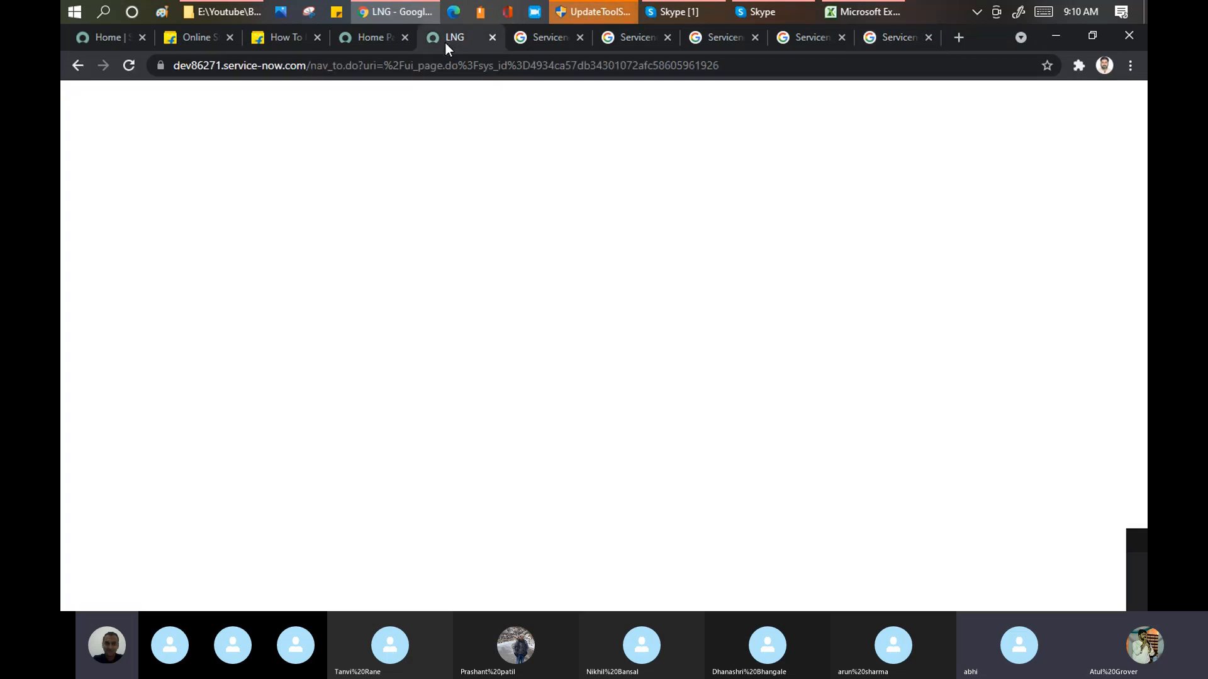
Step: View the Service Portal home page, then examine Flipkart's Mi mobiles page and its Electronics, Women and Home & Furniture category navigation
left_click(369, 39)
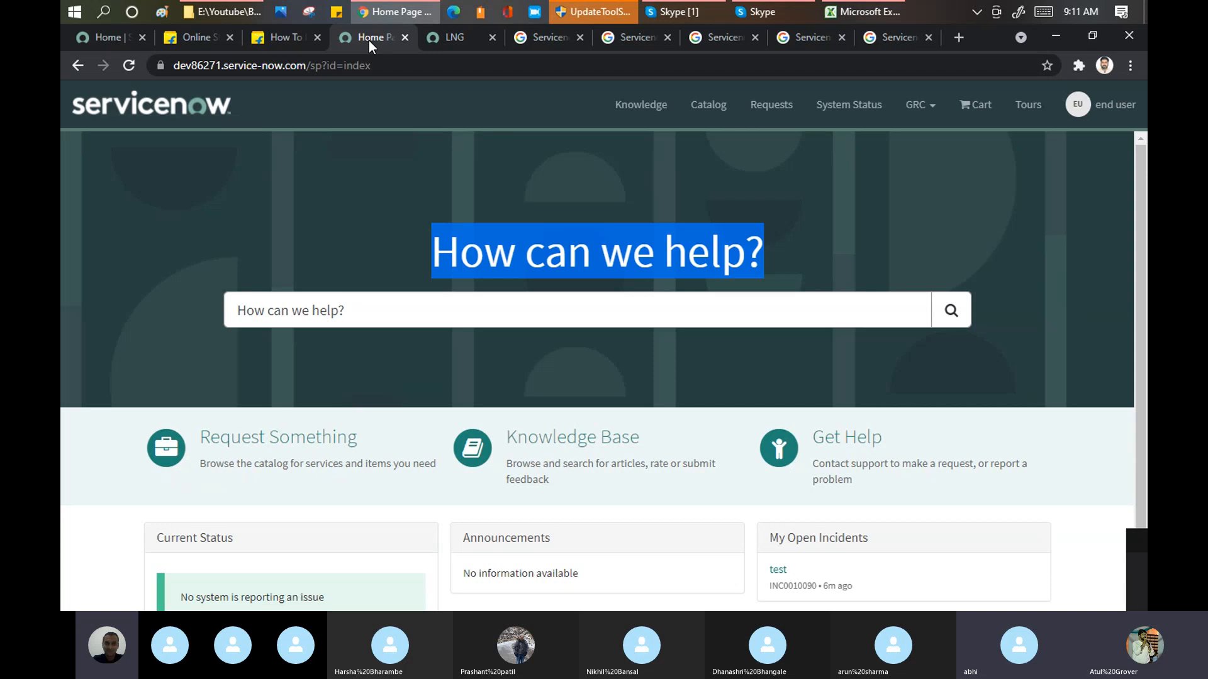
left_click(268, 38)
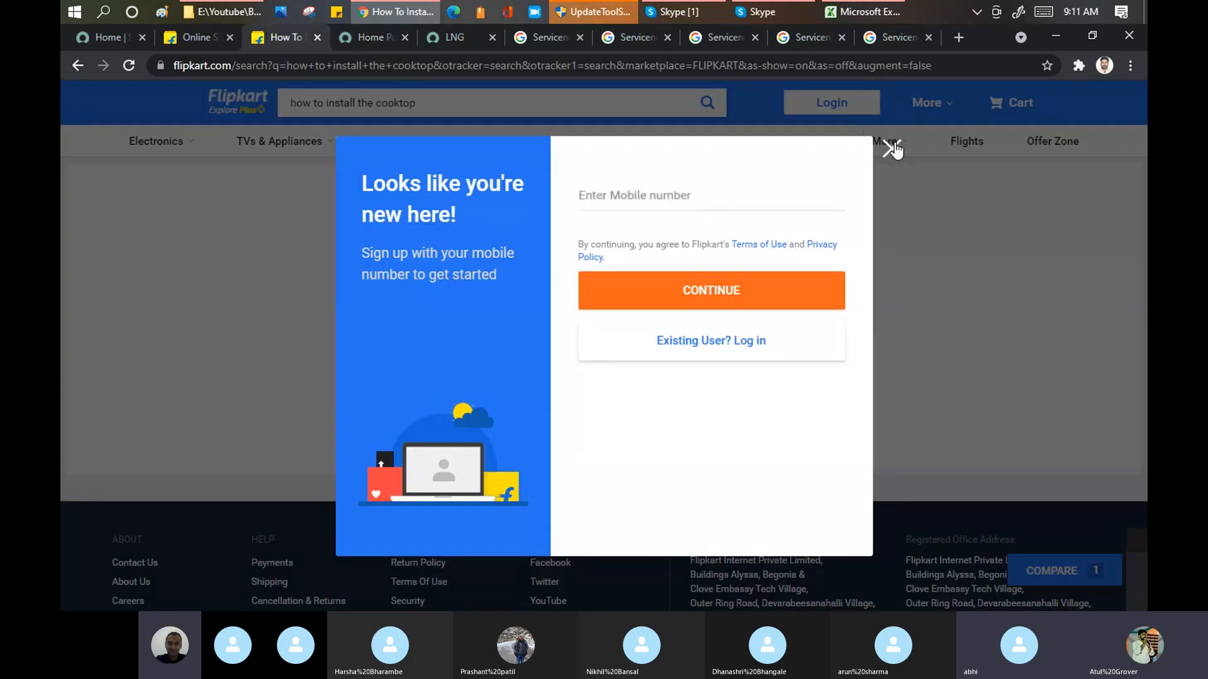
left_click(892, 147)
mouse_move(852, 108)
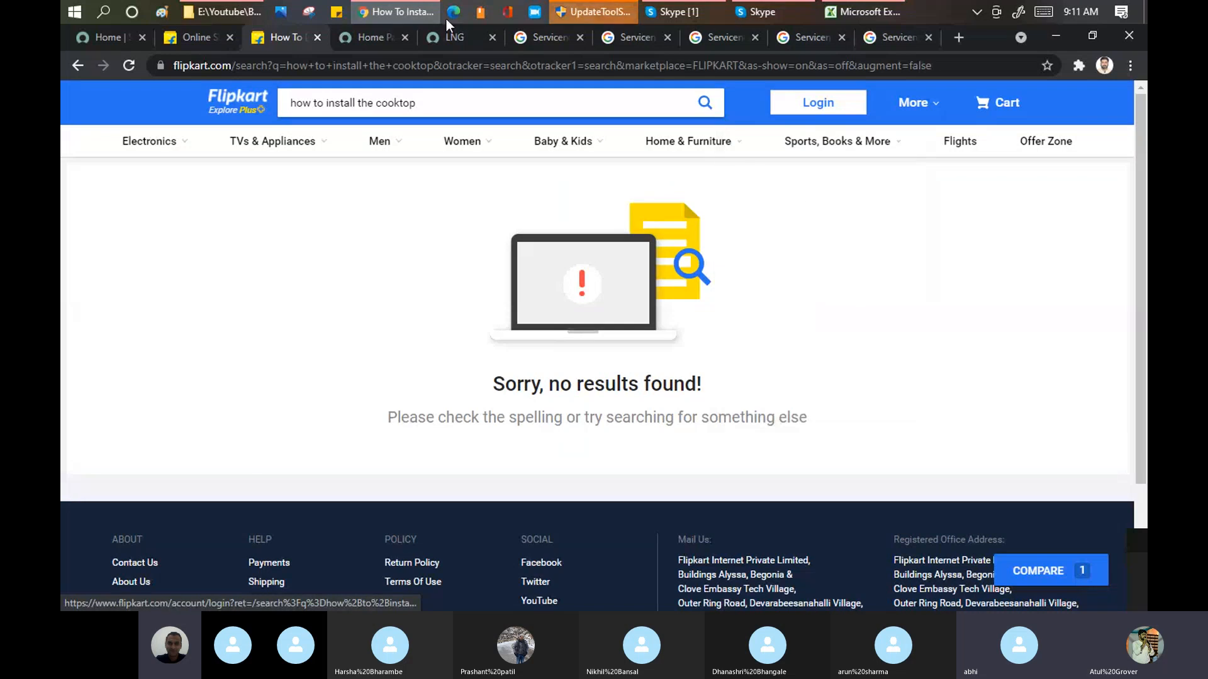
mouse_move(150, 146)
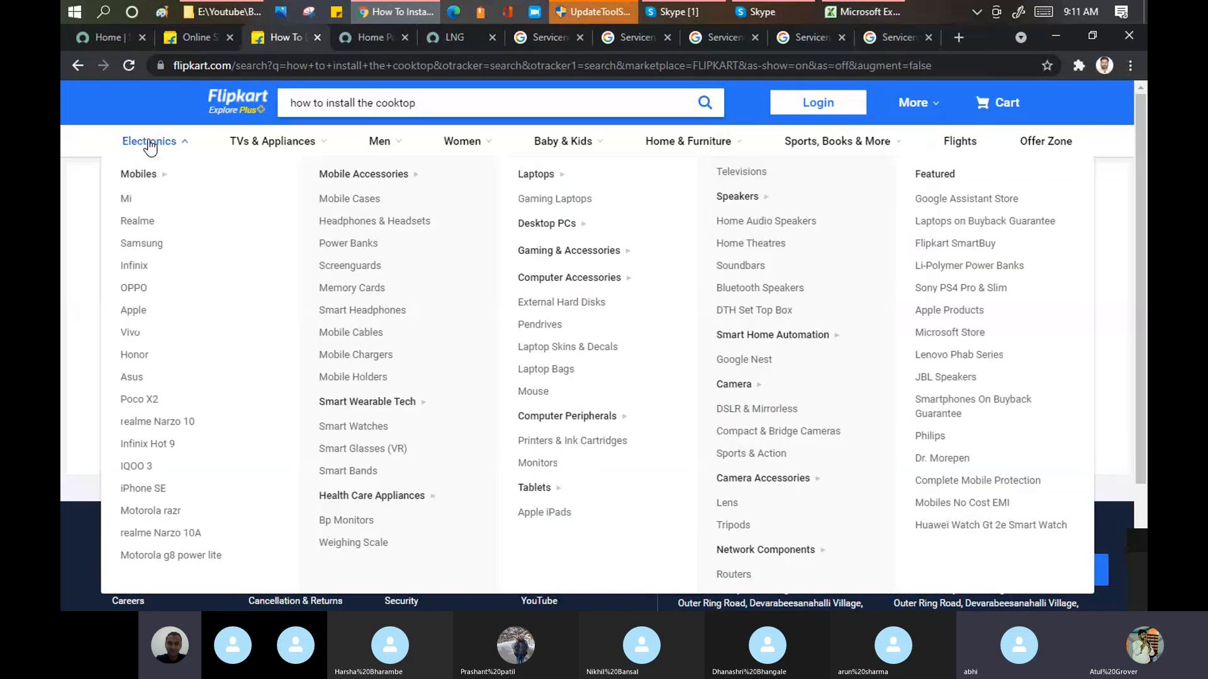
left_click(123, 200)
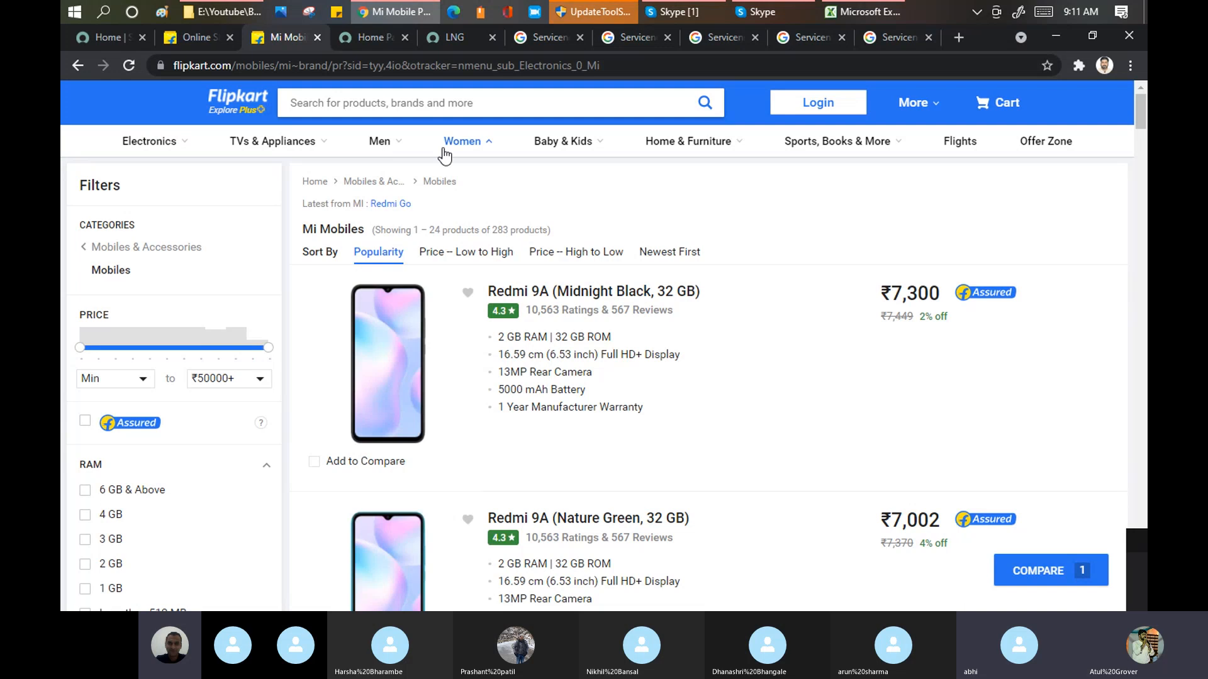
mouse_move(445, 154)
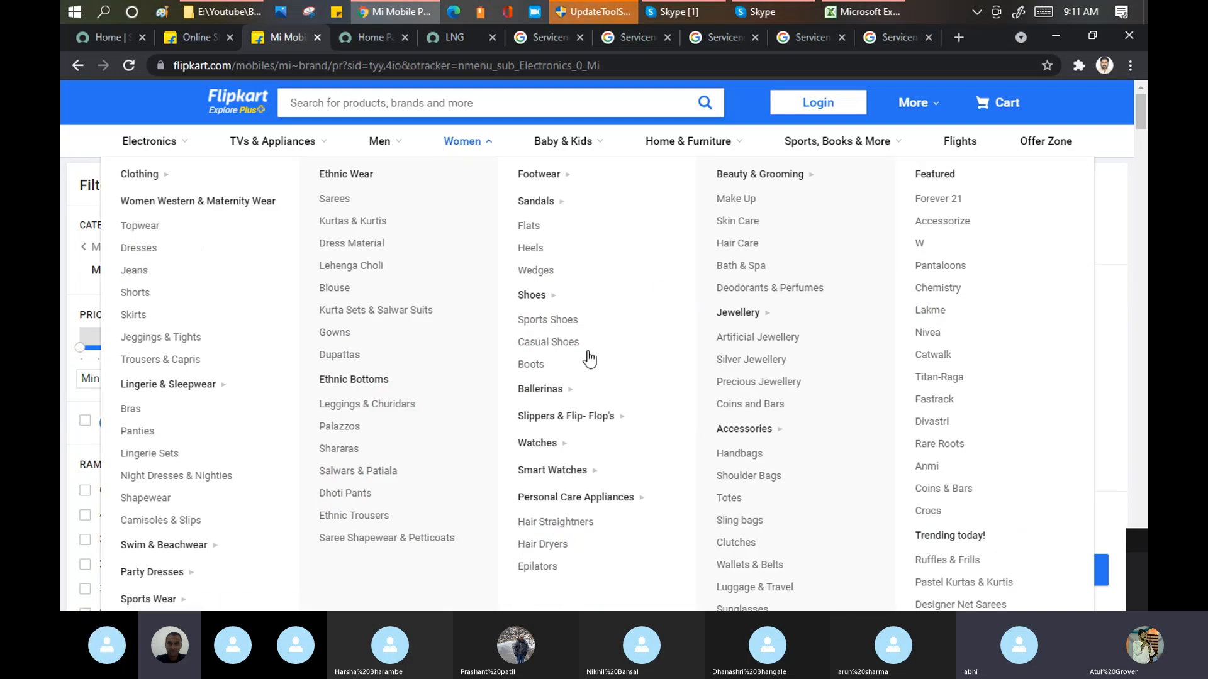
mouse_move(692, 143)
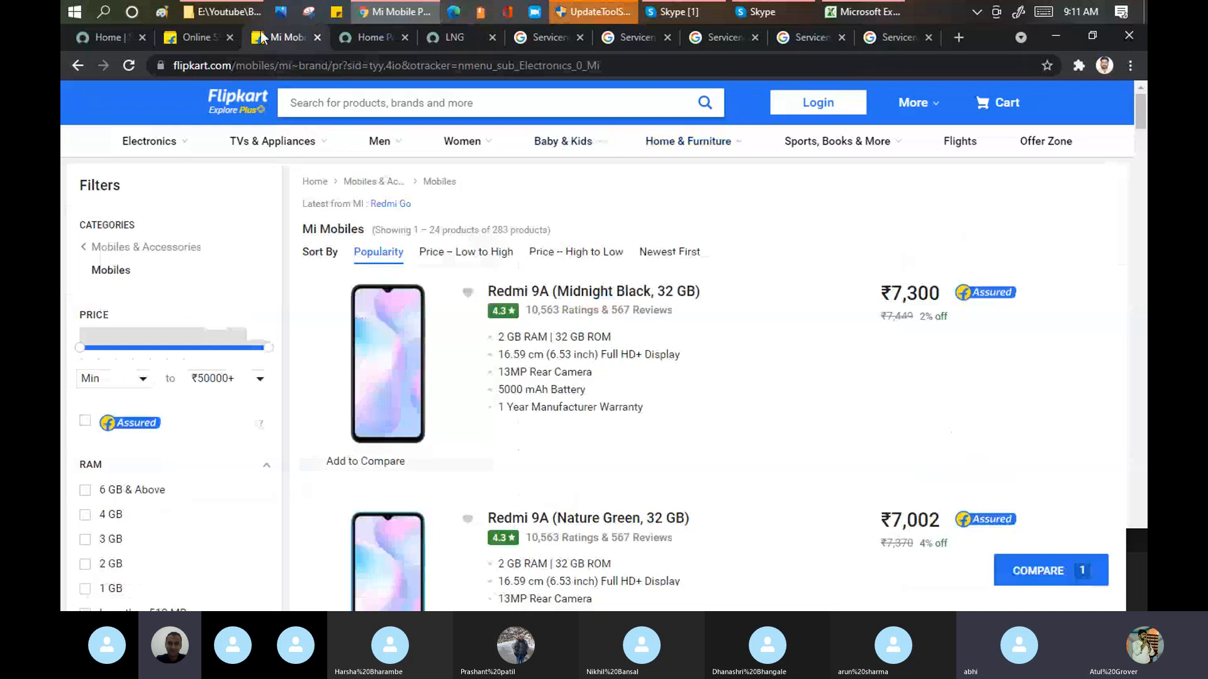
Step: Close all browser tabs except the Service Portal home page
right_click(372, 40)
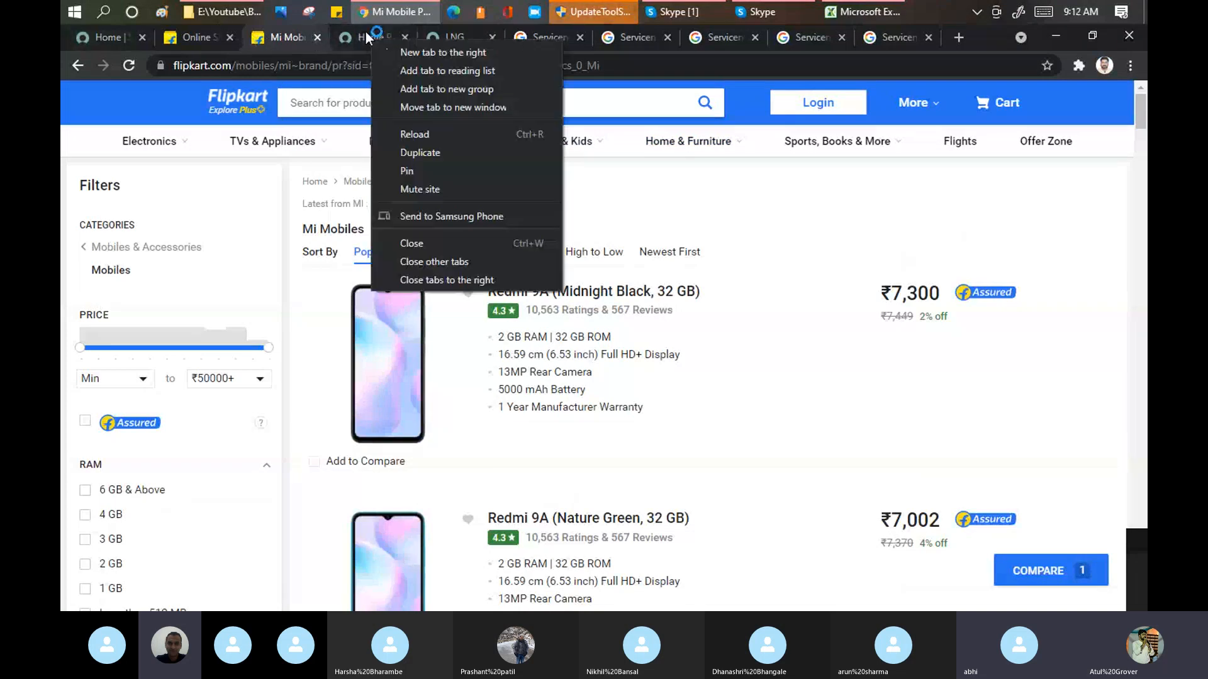
left_click(490, 262)
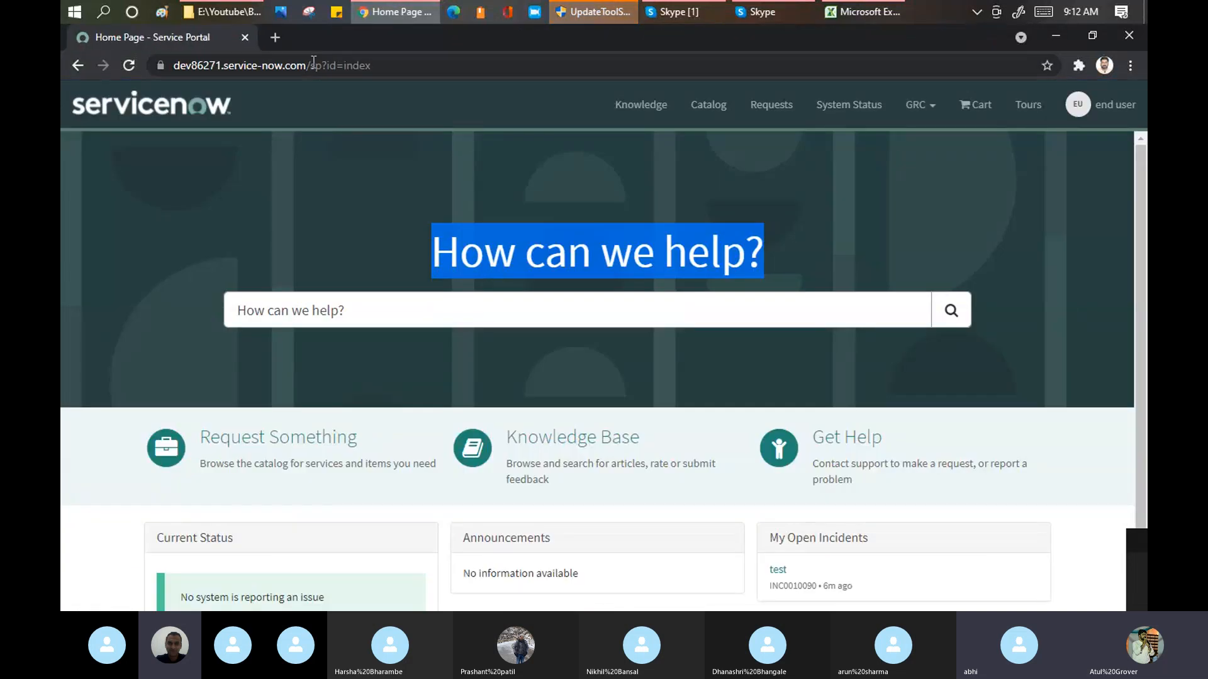
Step: Load the instance's main page at dev86271.service-now.com and end the end-user impersonation
left_click_drag(314, 65, 527, 90)
key("BackSpace")
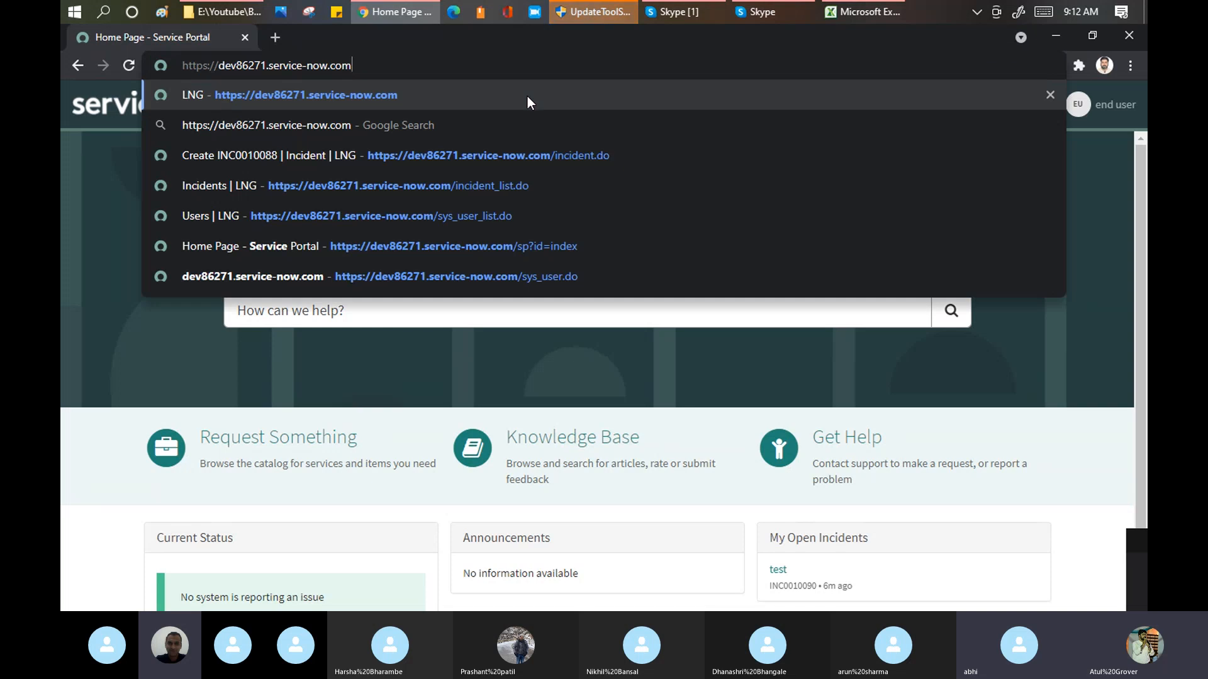
key("Return")
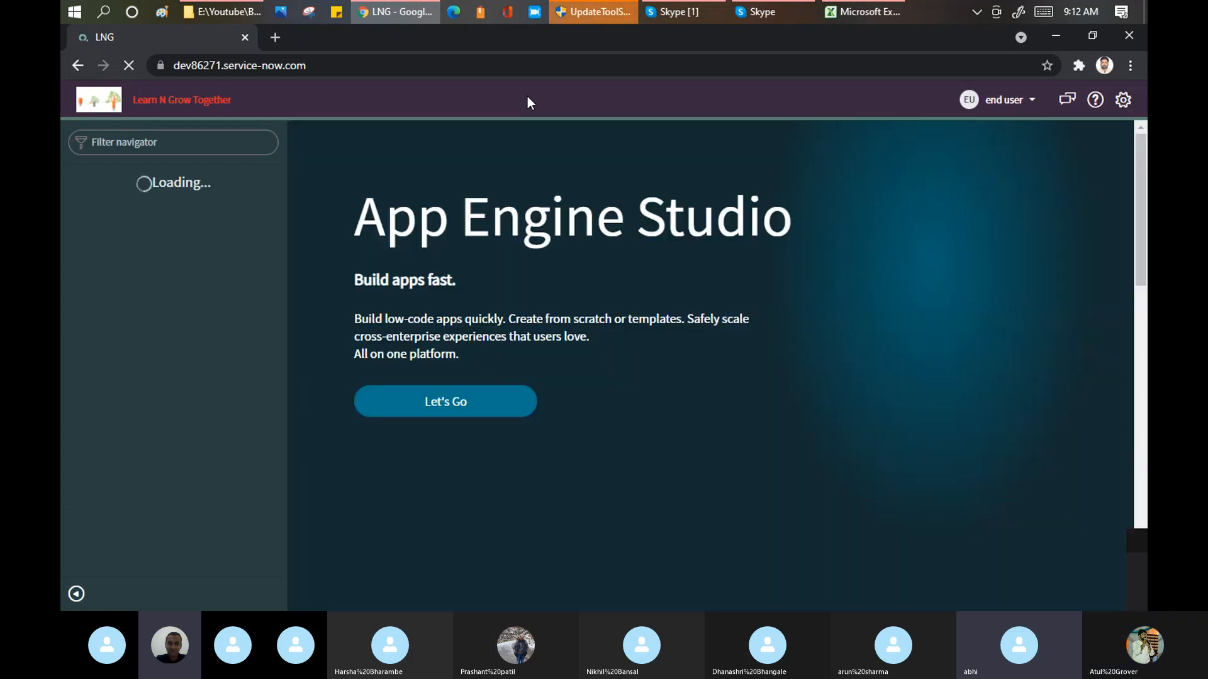
left_click(1029, 104)
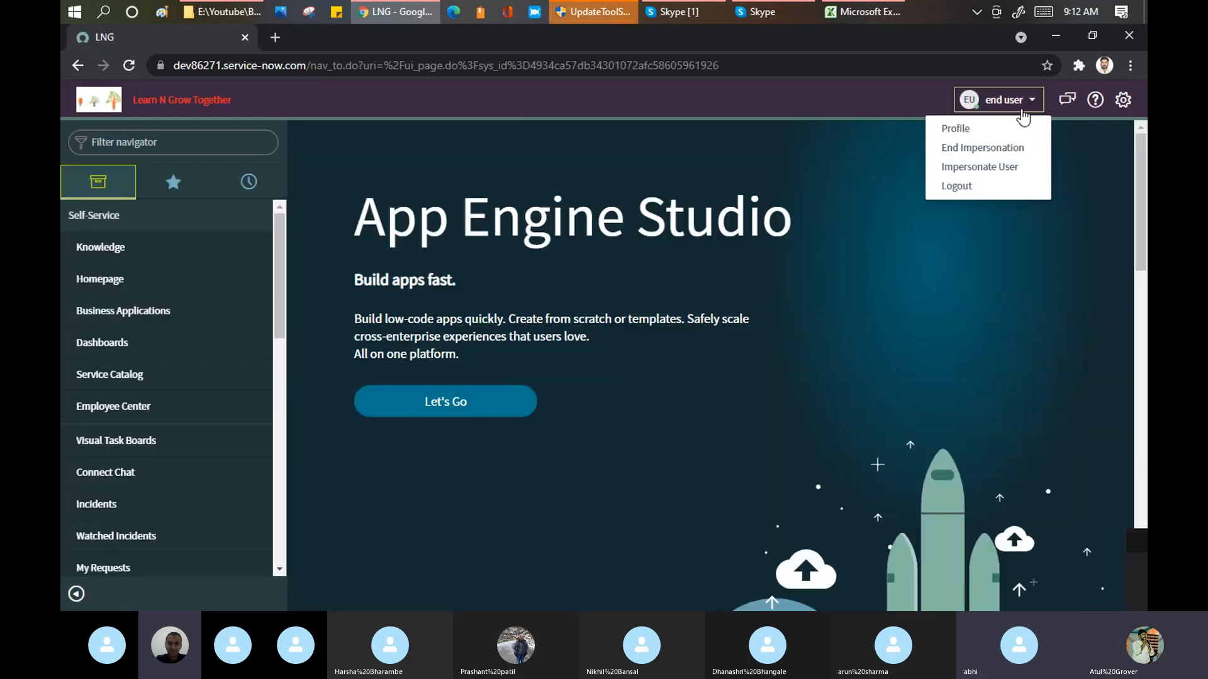
left_click(985, 146)
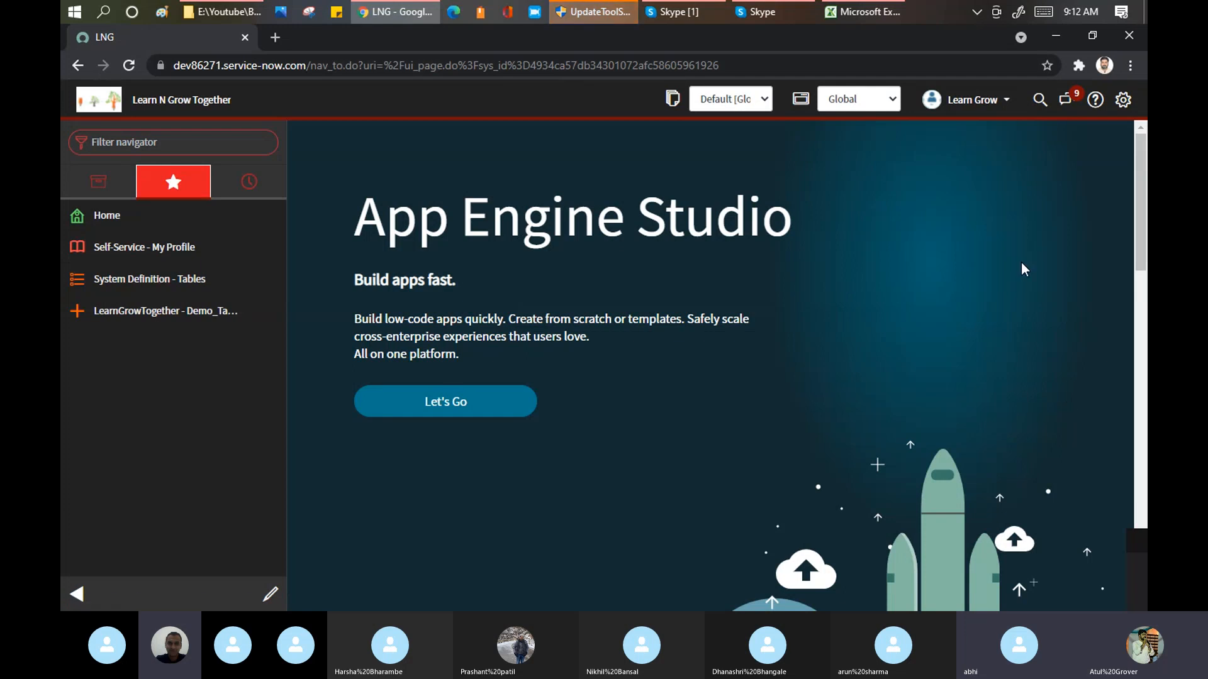
Step: Open the Service Portal at dev86271.service-now.com/sp in a new browser tab
left_click(275, 37)
type("dev86271.service-now.com/")
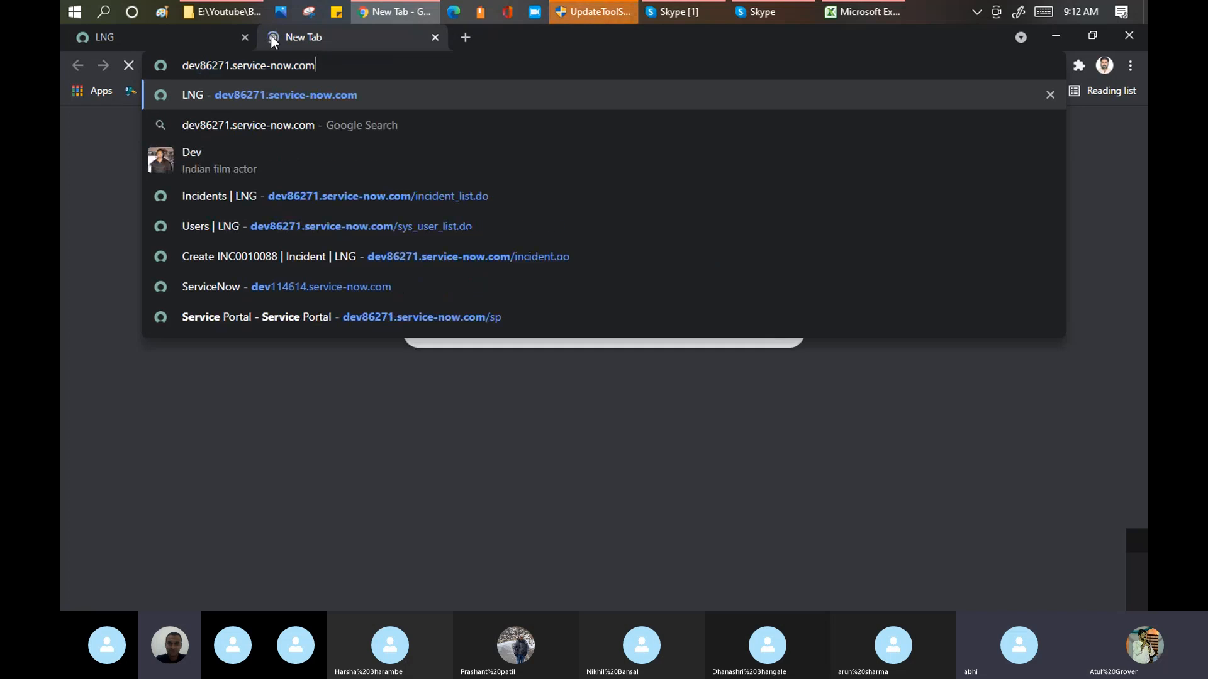
type("sp")
key("Return")
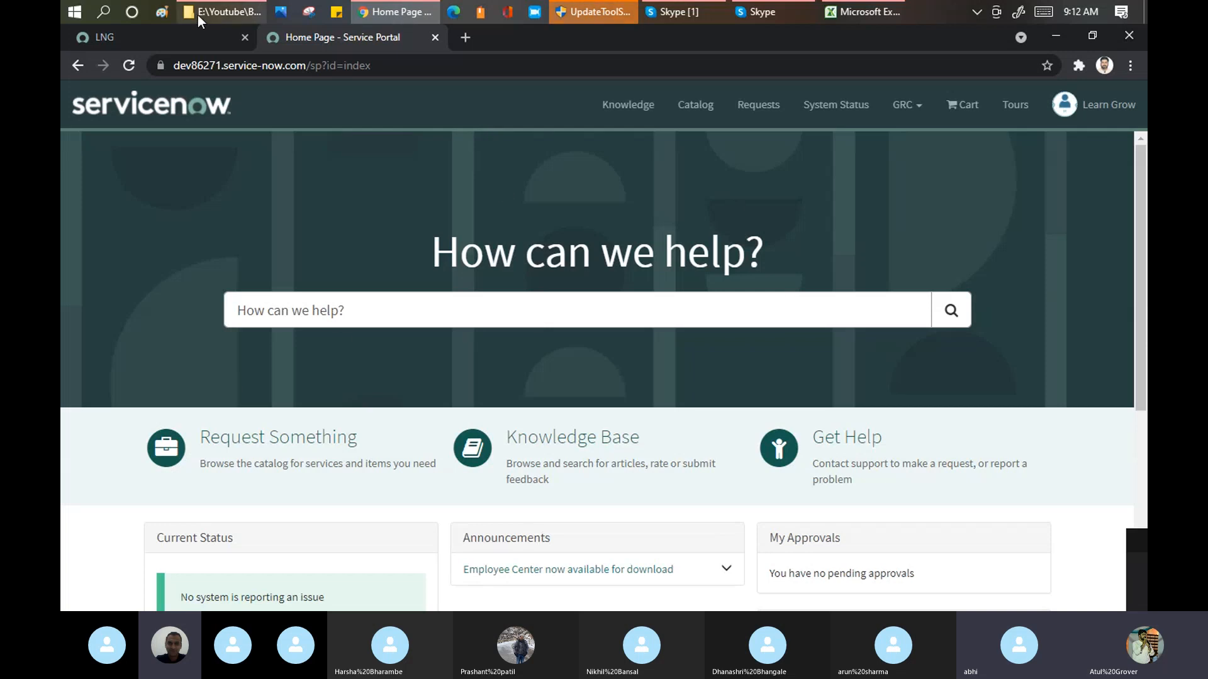
Step: Filter the LNG page's navigator for "portal" and open Service Portal Home
left_click(130, 39)
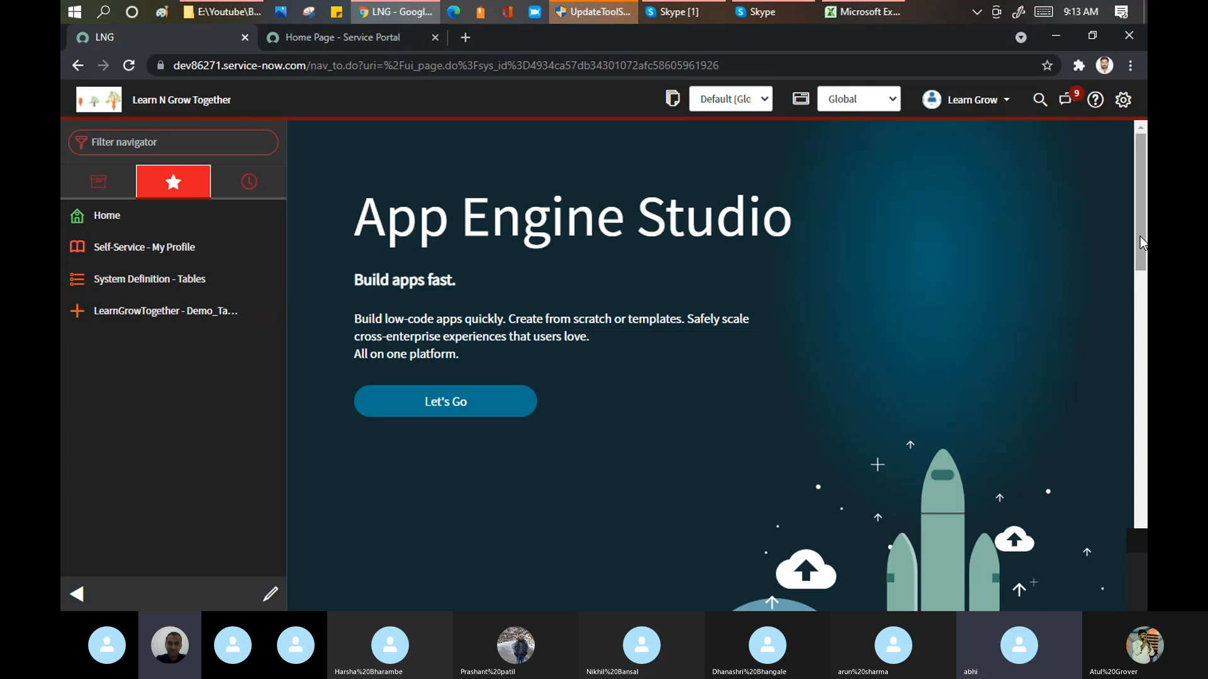
left_click_drag(1140, 236, 1143, 202)
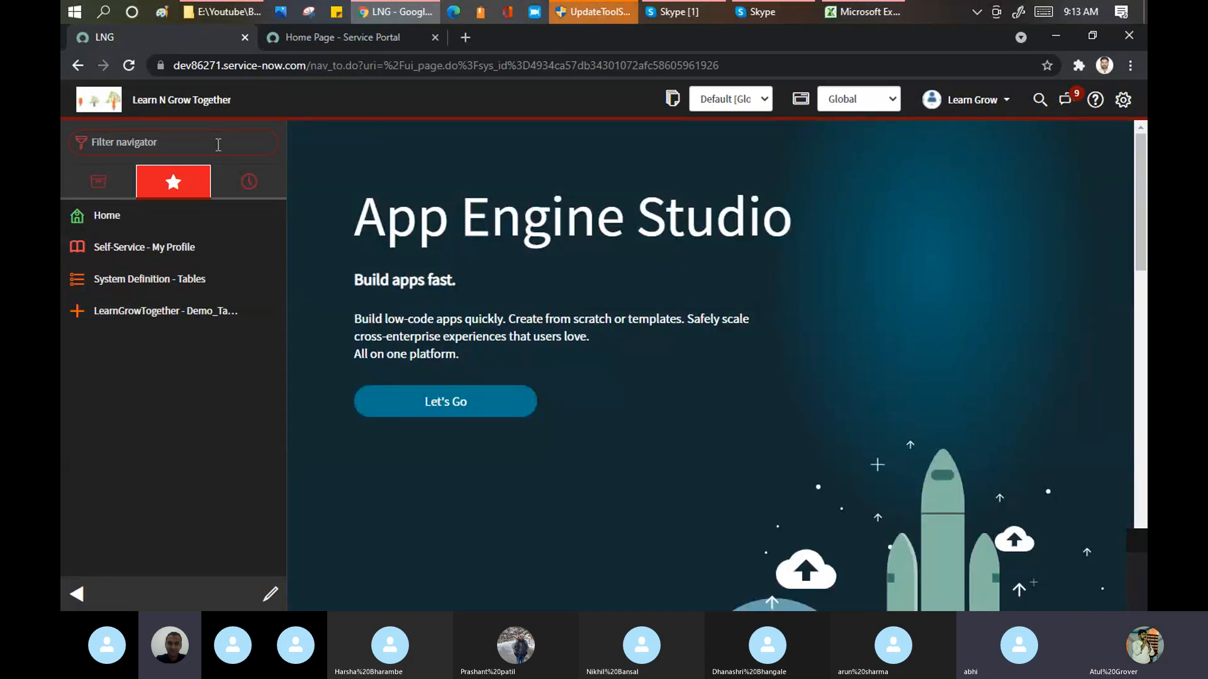
type("portal")
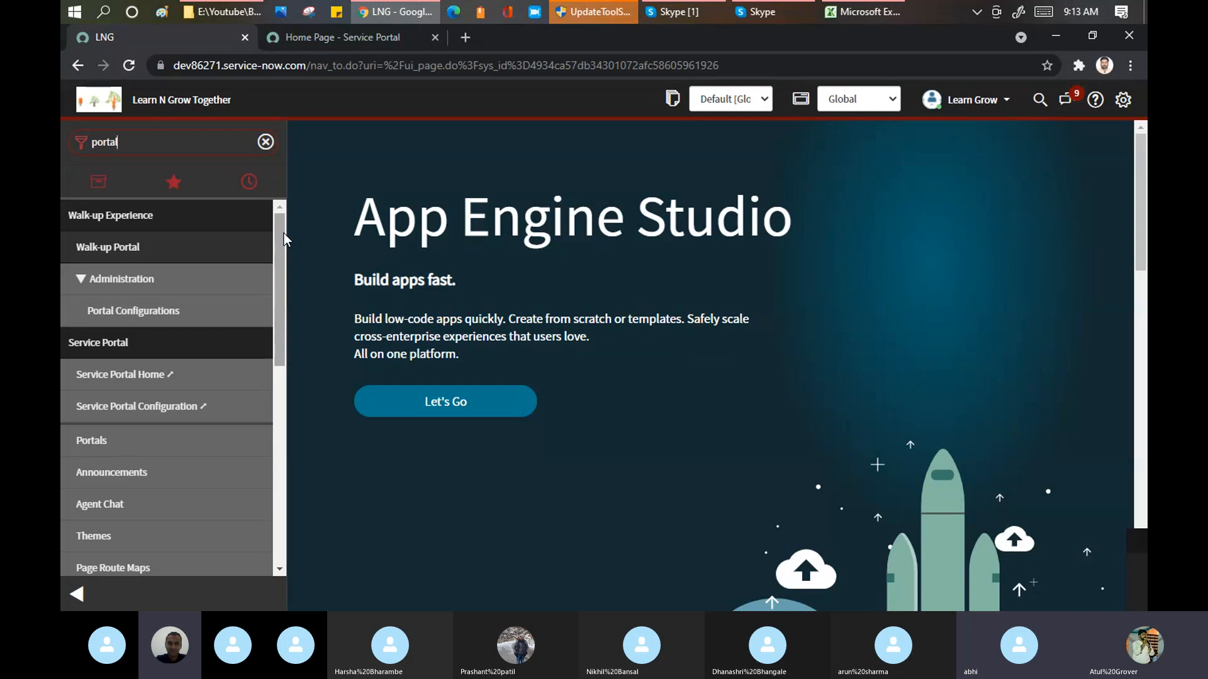
left_click_drag(281, 241, 281, 289)
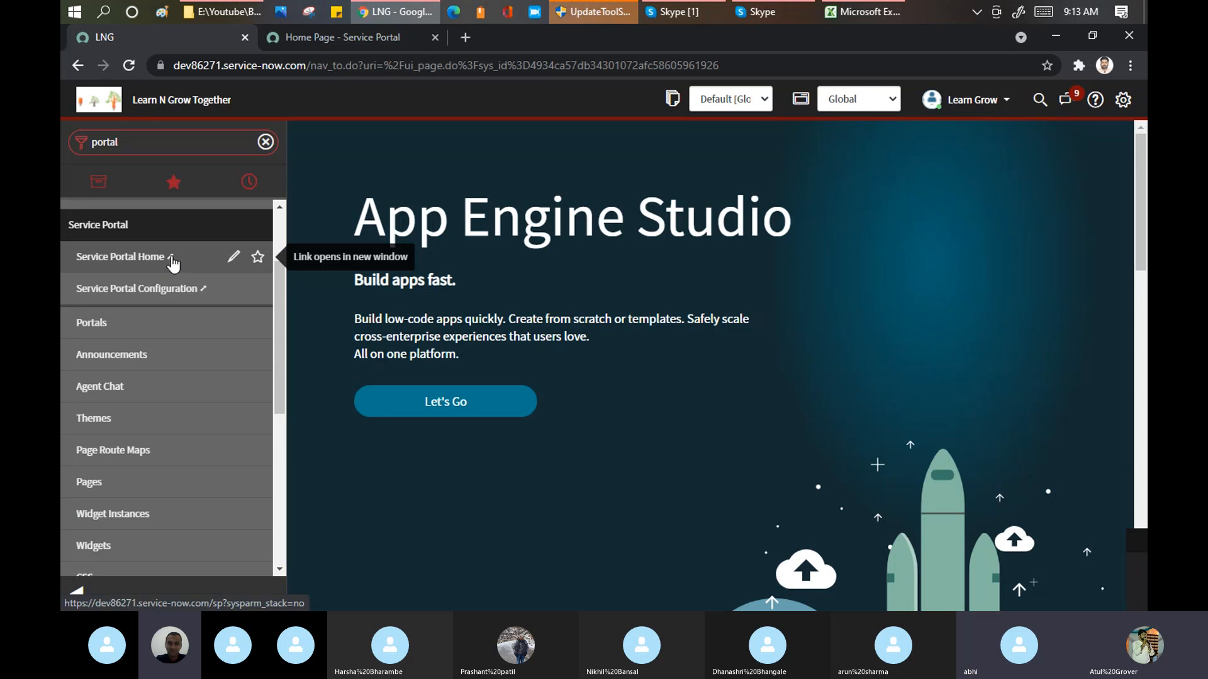
left_click(113, 258)
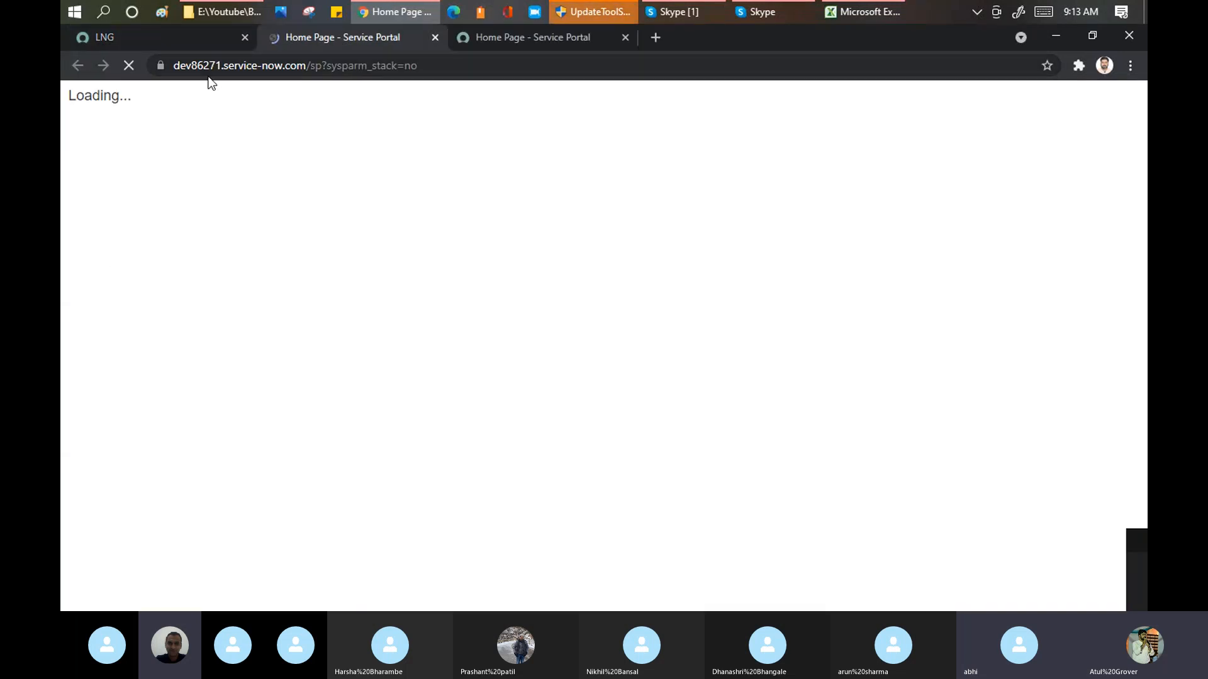
Step: Open Service Portal Configuration from the LNG navigator and return to the LNG page
left_click(151, 36)
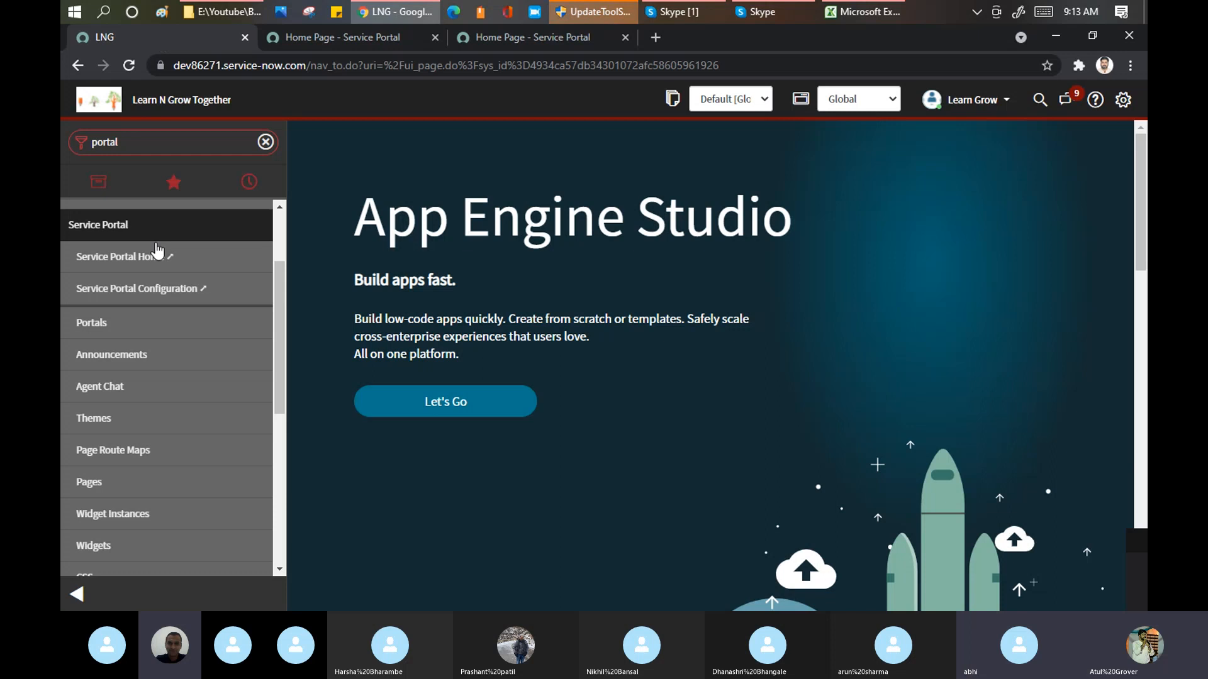
left_click(138, 299)
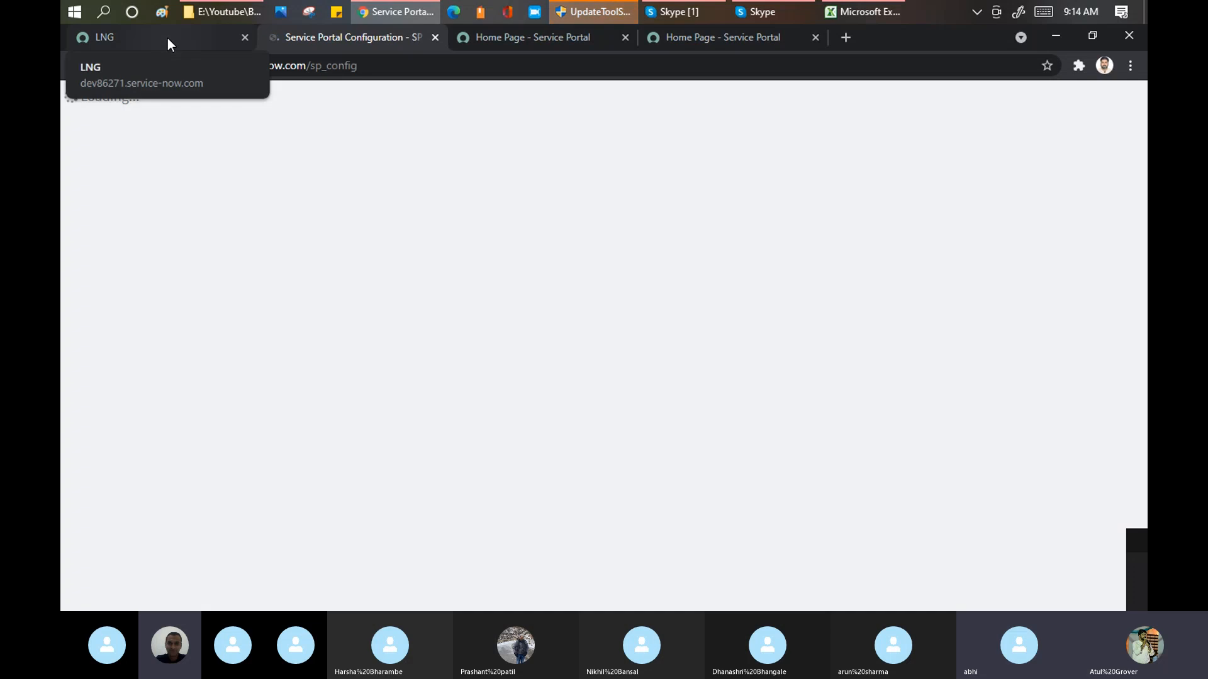
left_click(167, 38)
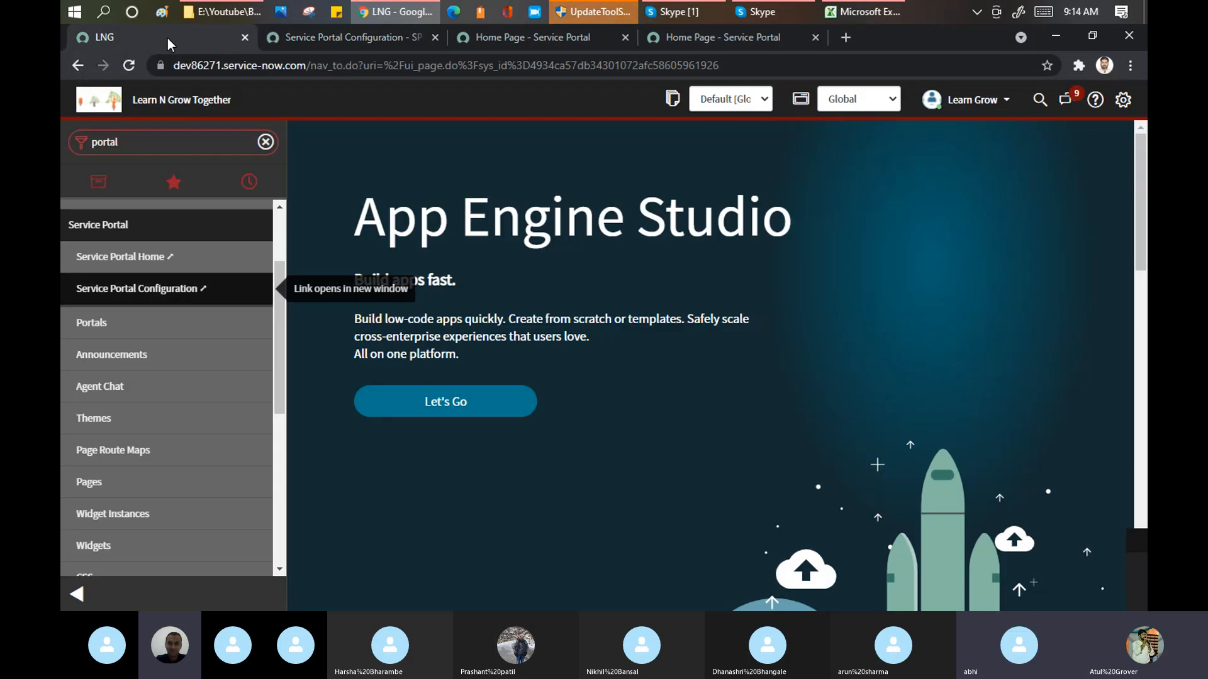
Step: Try to open the customer service portal at dev86271.service-now.com/csm from the portal home page's tab
left_click(715, 43)
left_click_drag(316, 65, 479, 97)
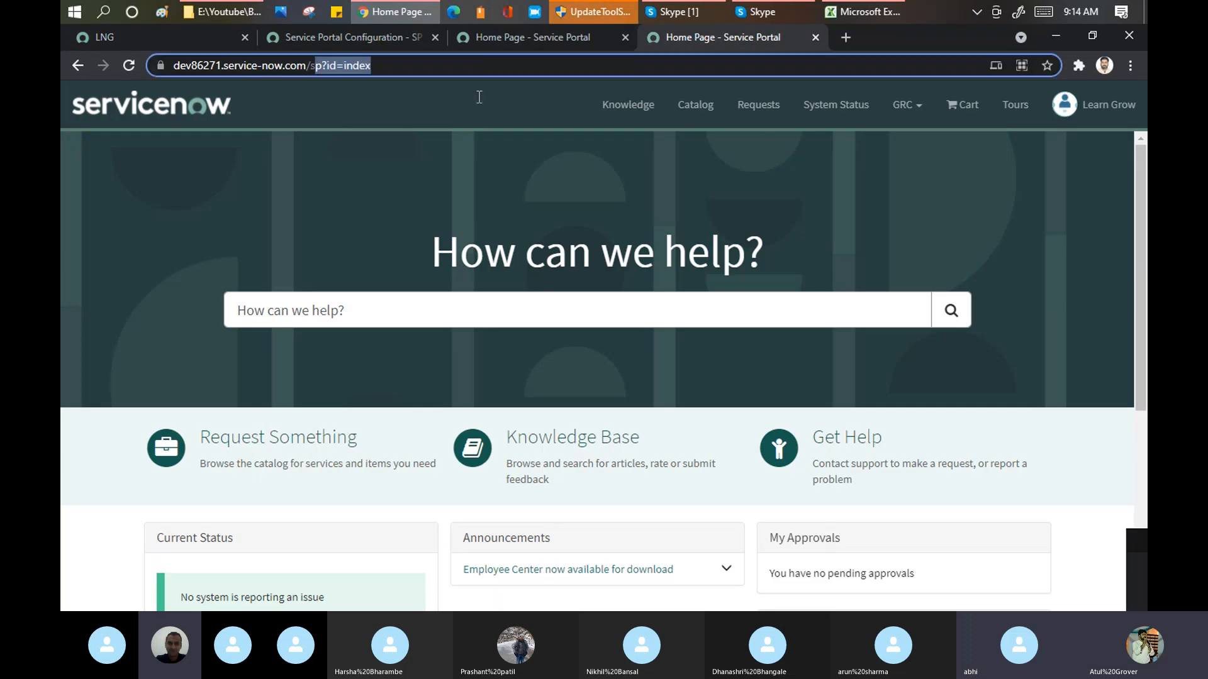
type("p")
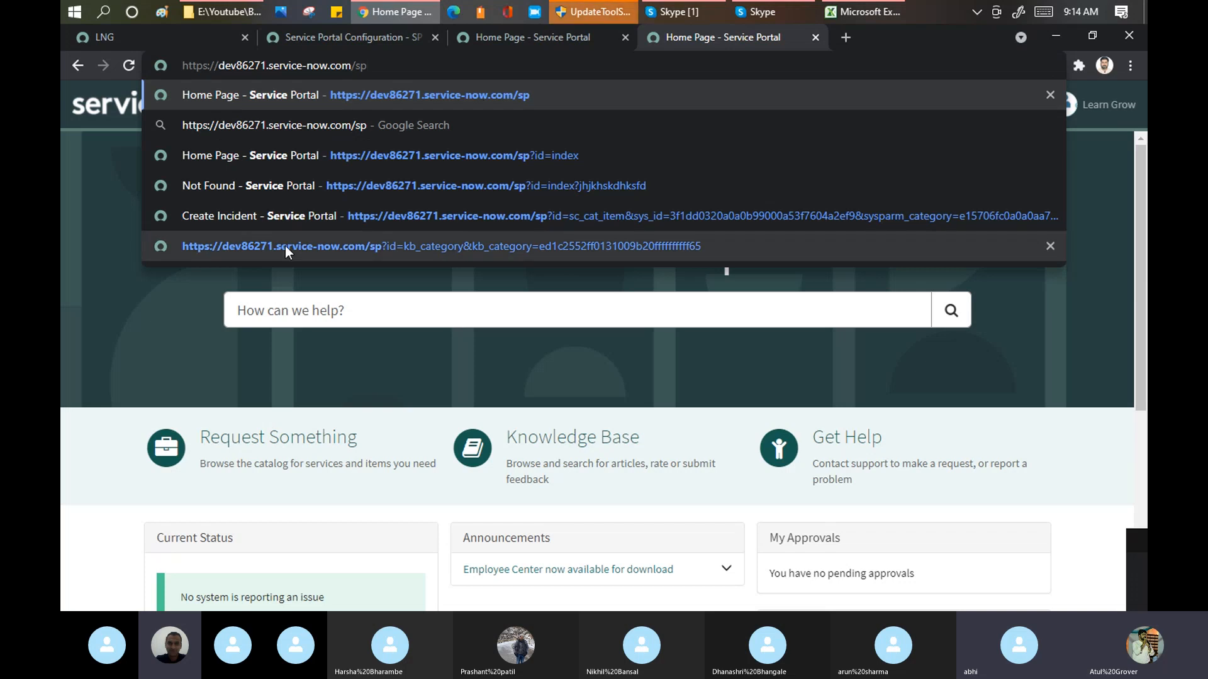
key("BackSpace")
key("BackSpace")
type("csm")
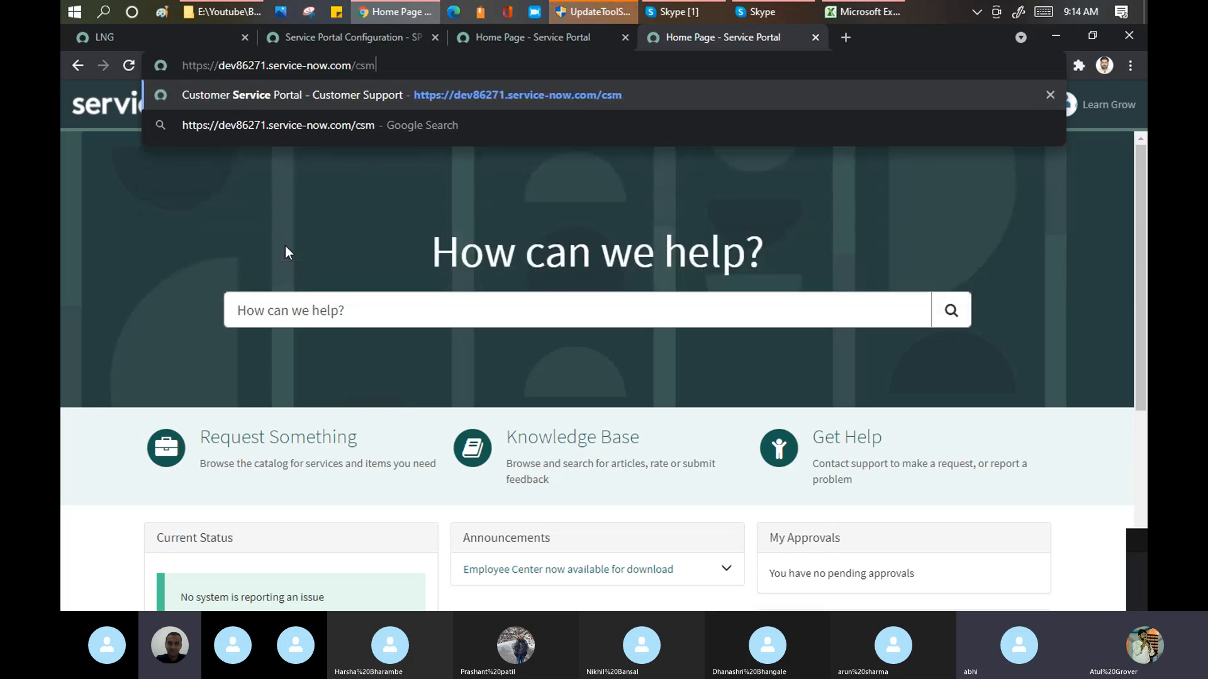
key("Return")
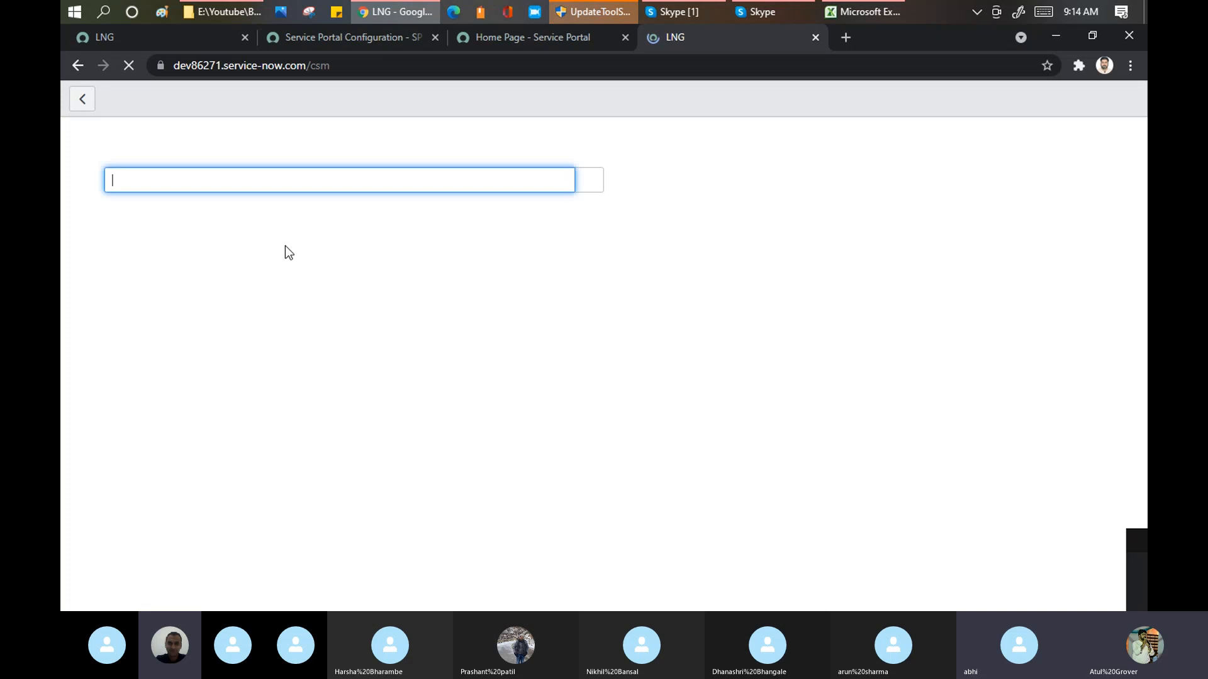
Step: Open the Knowledge portal at dev86271.service-now.com/kb in the same tab
left_click(350, 63)
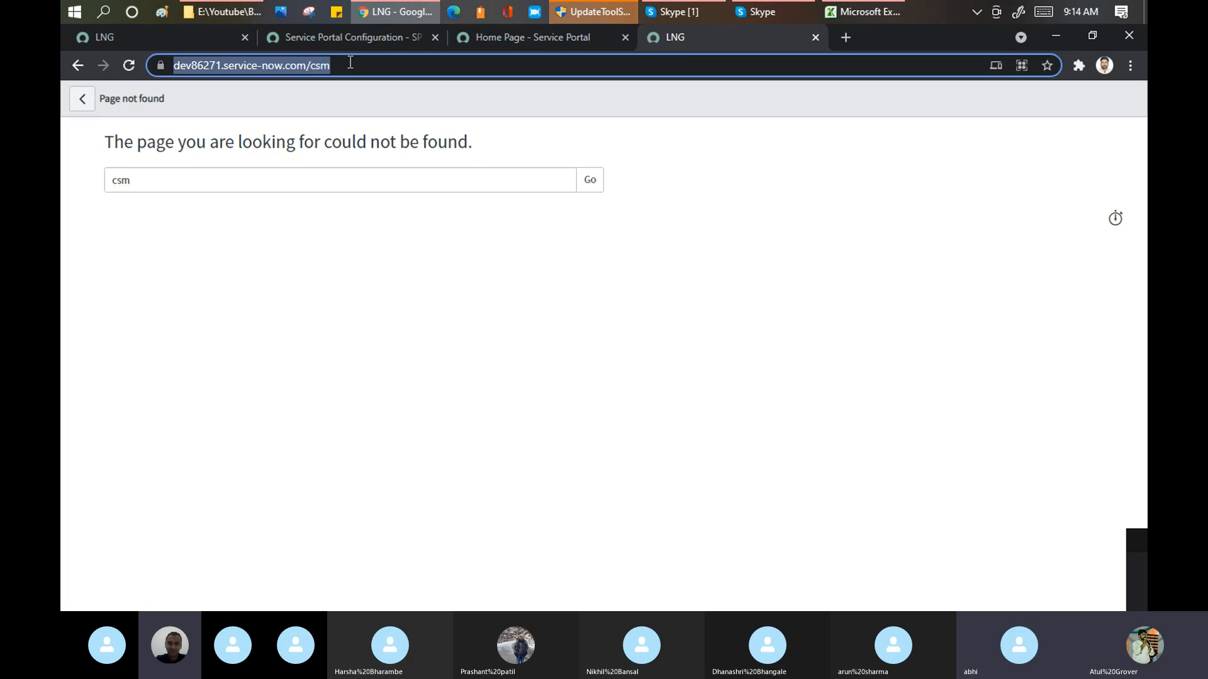
key("End")
key("BackSpace")
key("BackSpace")
key("BackSpace")
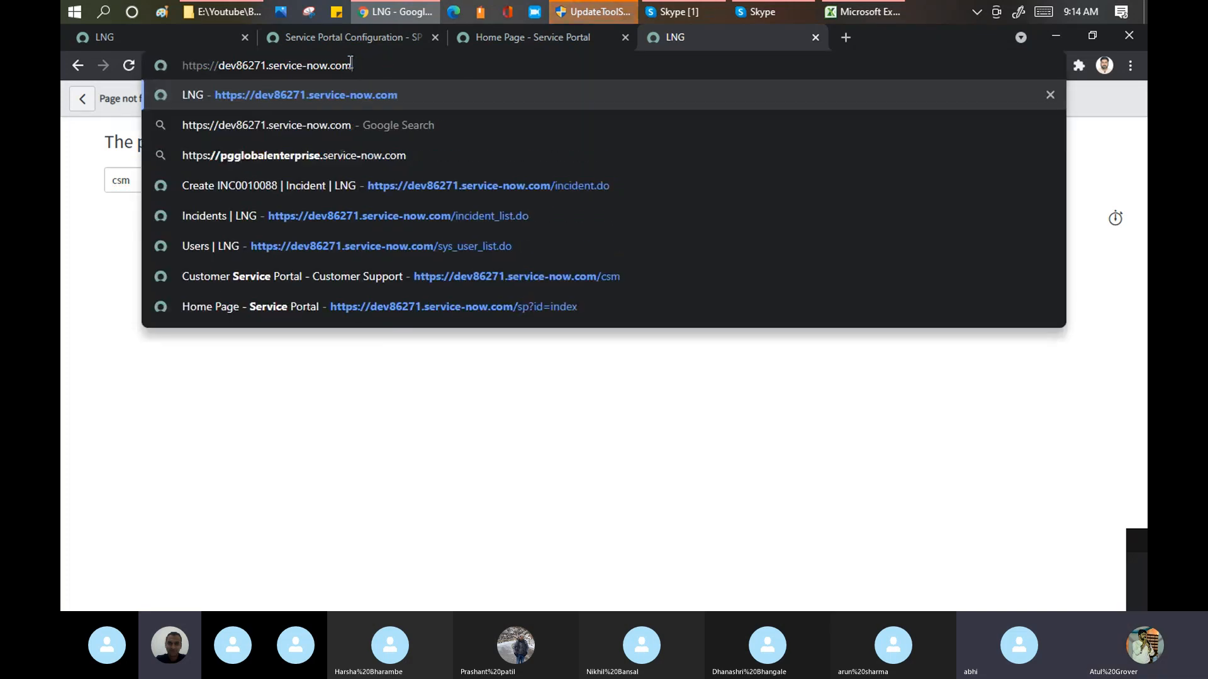
type("kb")
key("Return")
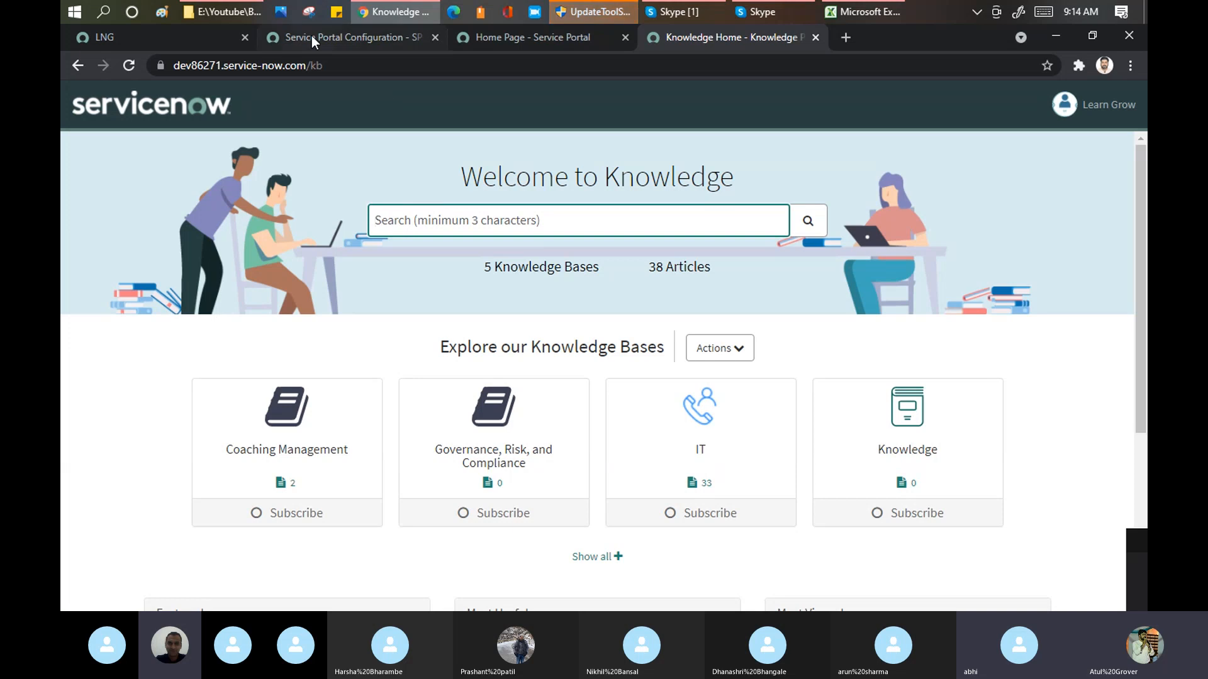
Step: Review the portal modules in the LNG navigator and view the Service Portal Configuration page
left_click(138, 40)
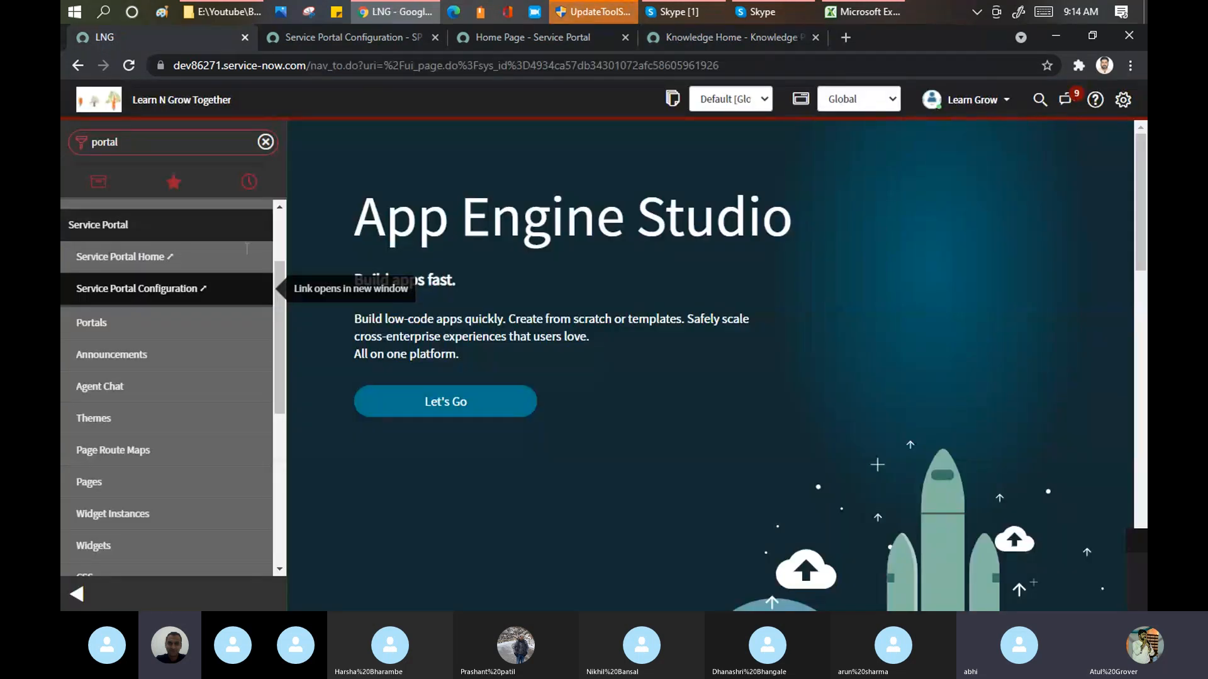
key("ctrl+a")
left_click_drag(278, 287, 266, 238)
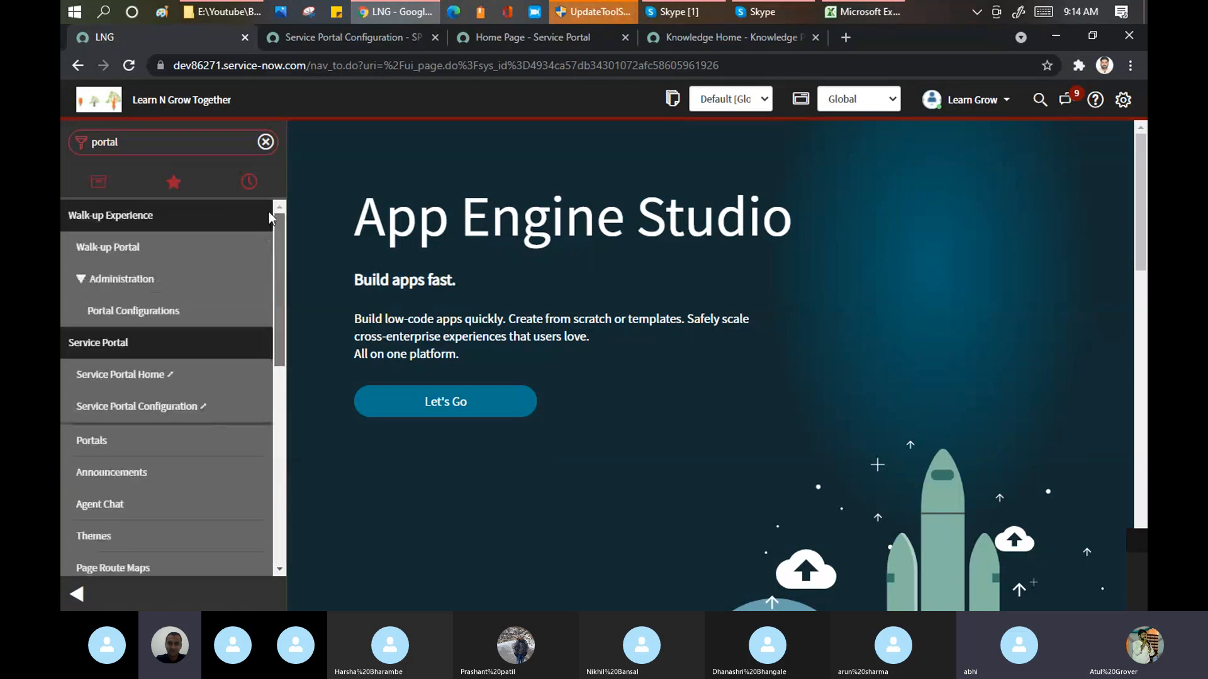
left_click(164, 137)
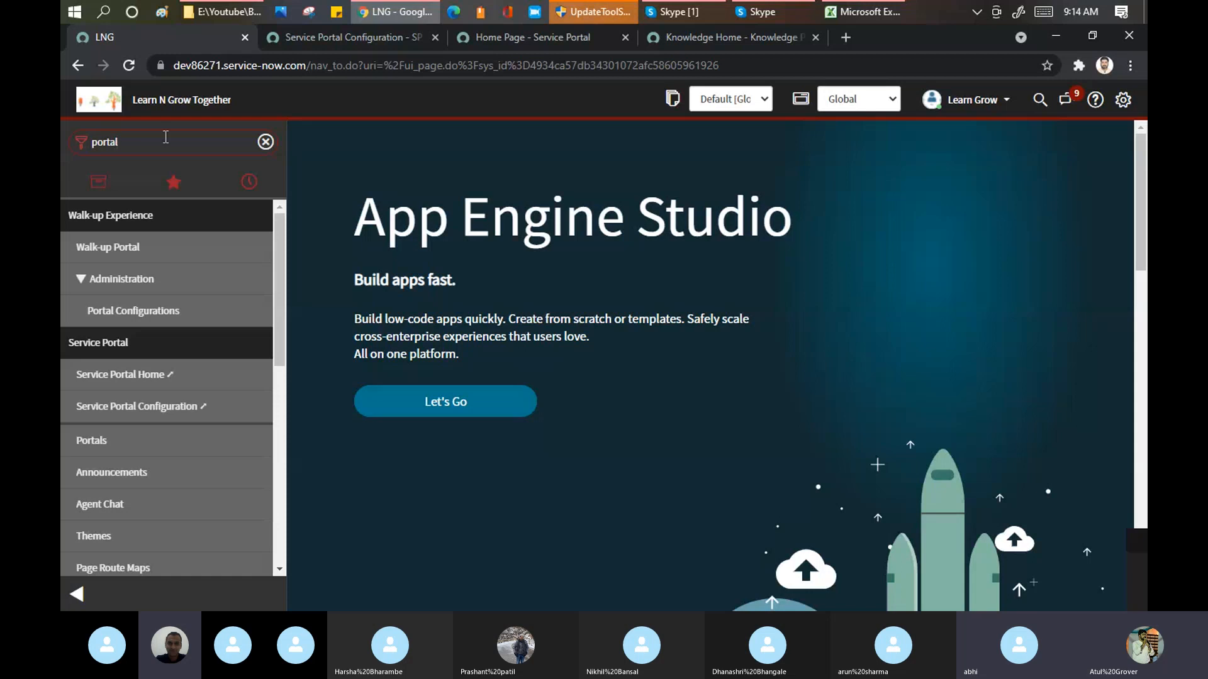
left_click(346, 37)
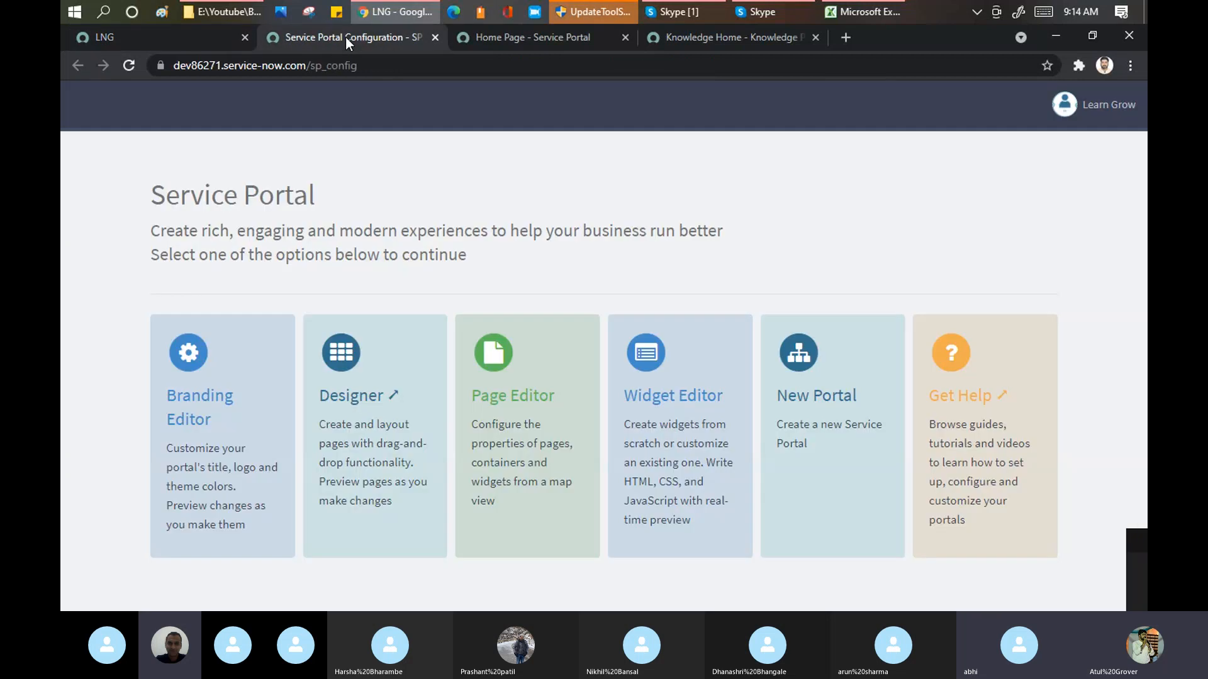
left_click(184, 31)
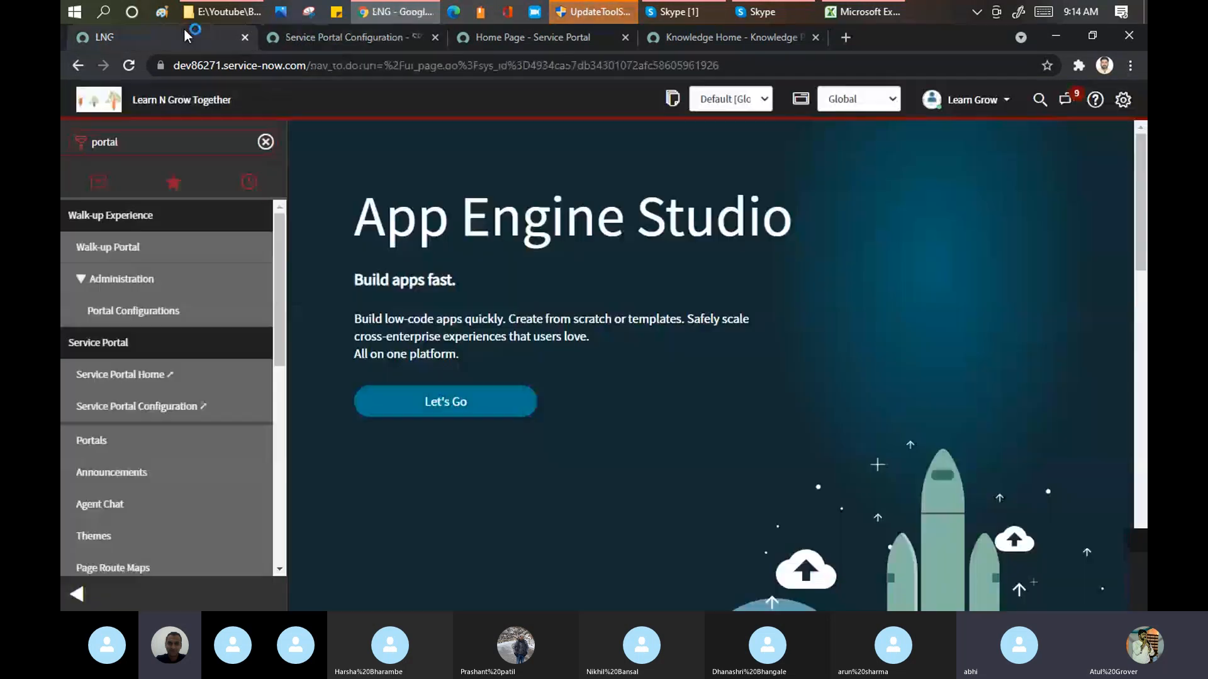
Step: Open the Portals module from the LNG navigator, collapse the navigator and review the Service Portals list with its URL suffixes
left_click(571, 37)
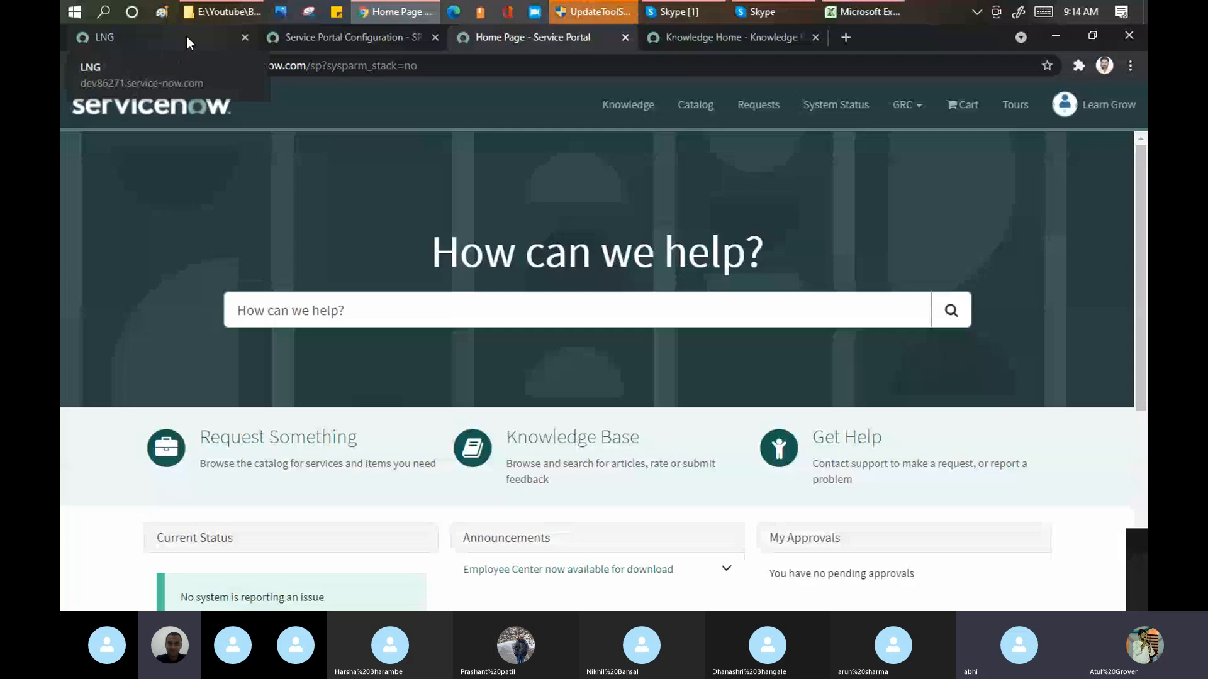
left_click(187, 38)
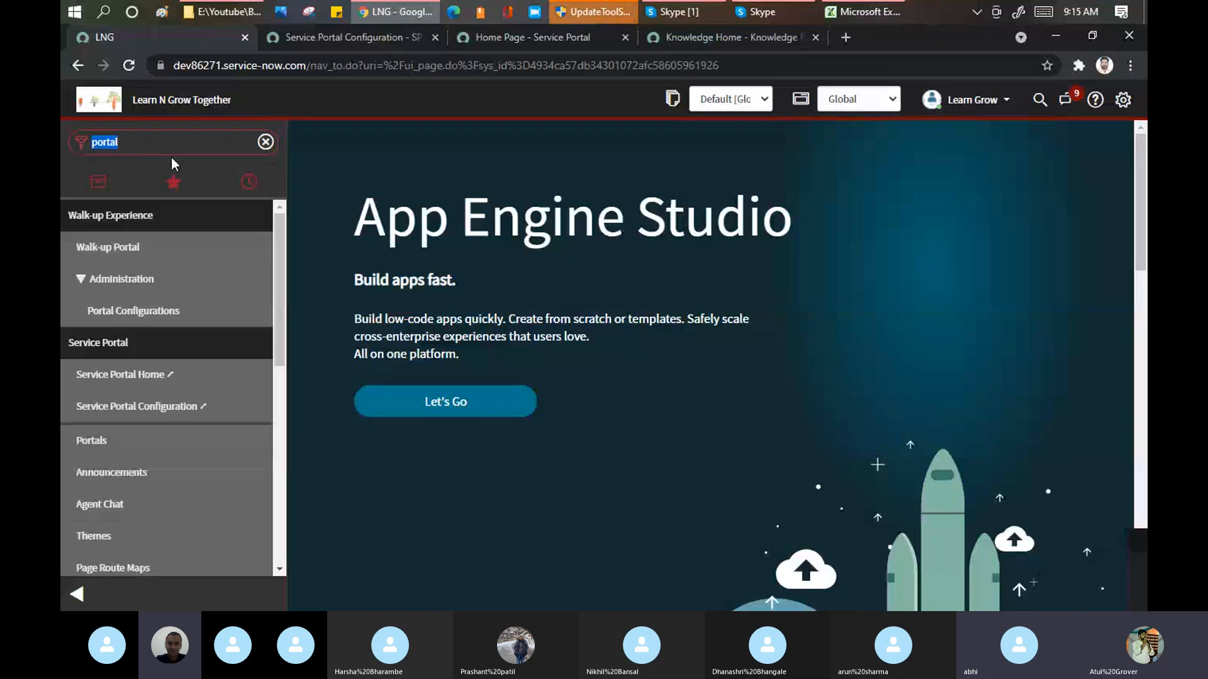
left_click(90, 440)
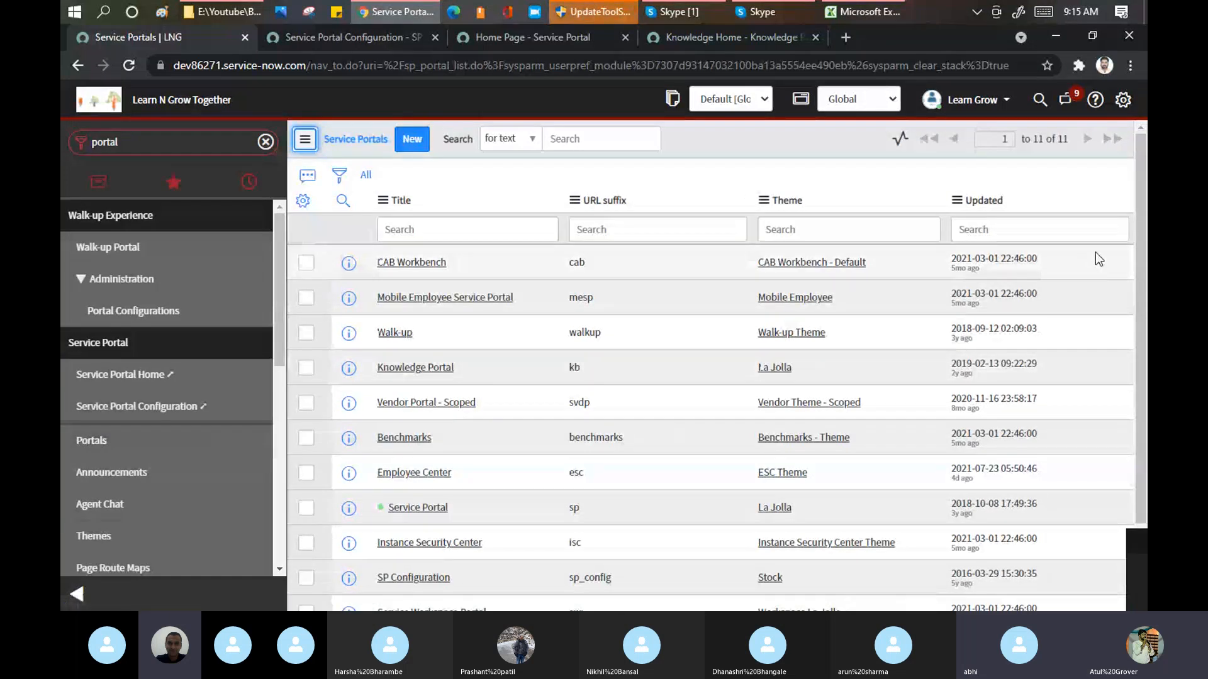
left_click_drag(1138, 146, 1138, 212)
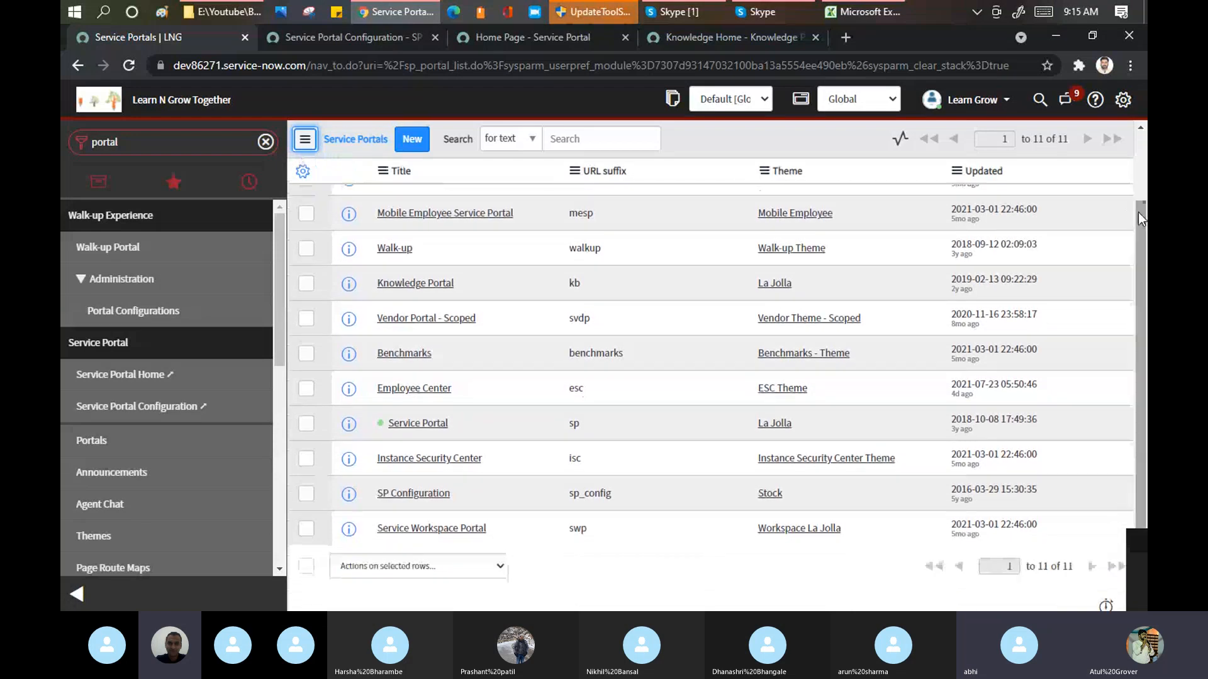
left_click(76, 590)
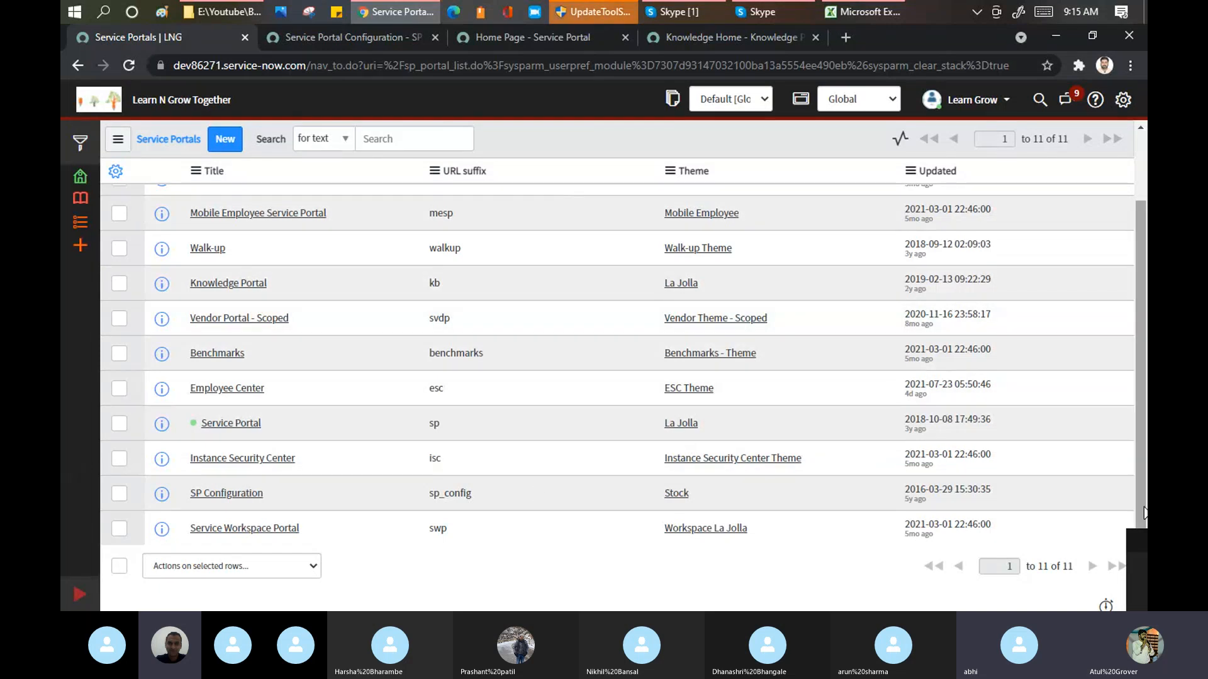
scroll(1144, 513, "up", 3)
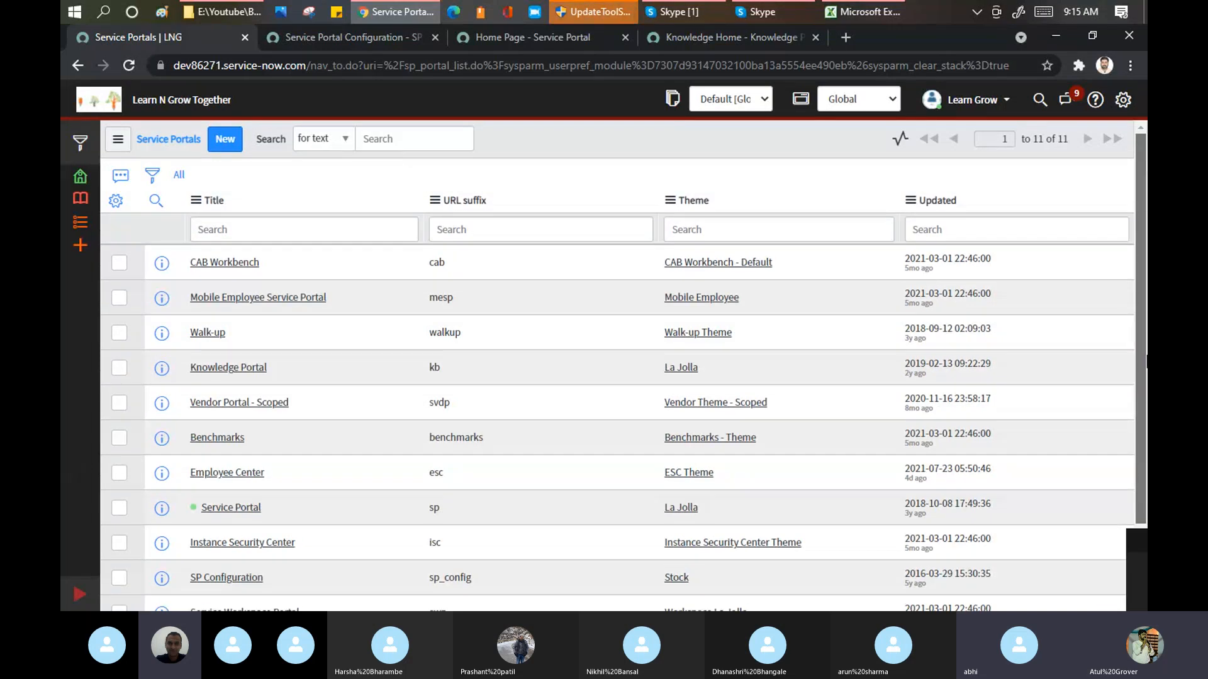
scroll(361, 382, "down", 3)
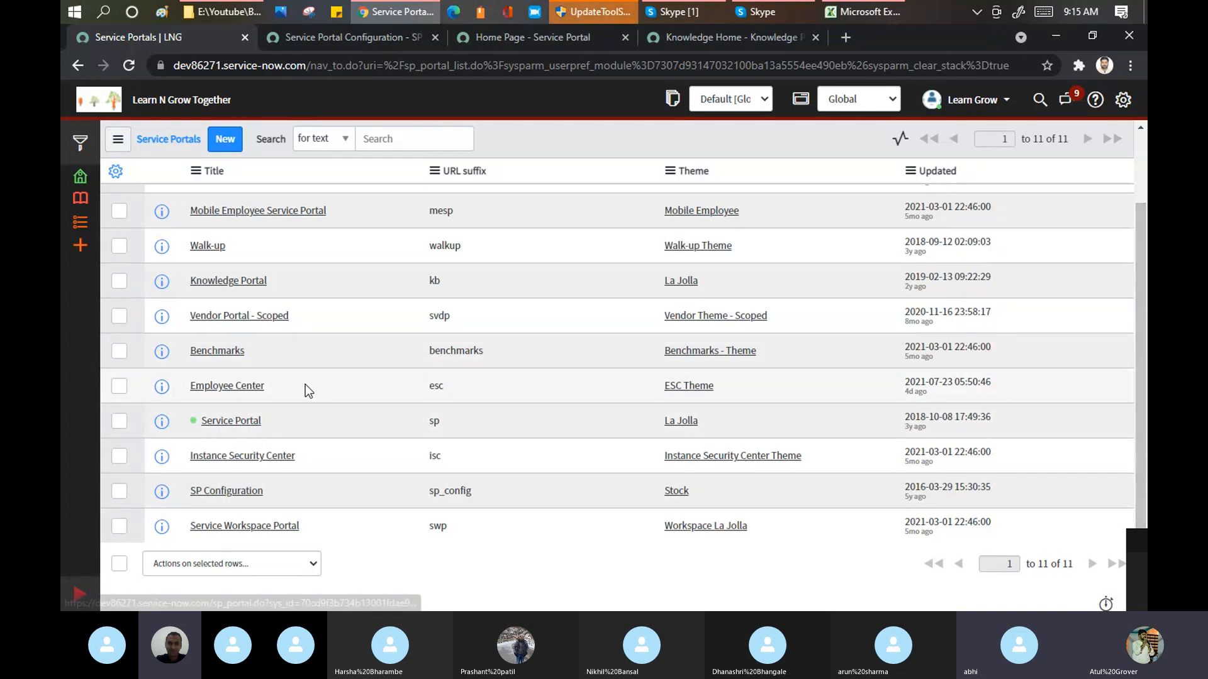
Step: Open the Employee Center portal at dev86271.service-now.com/esc in a new tab
left_click(844, 38)
type("dev")
key("Right")
type("/")
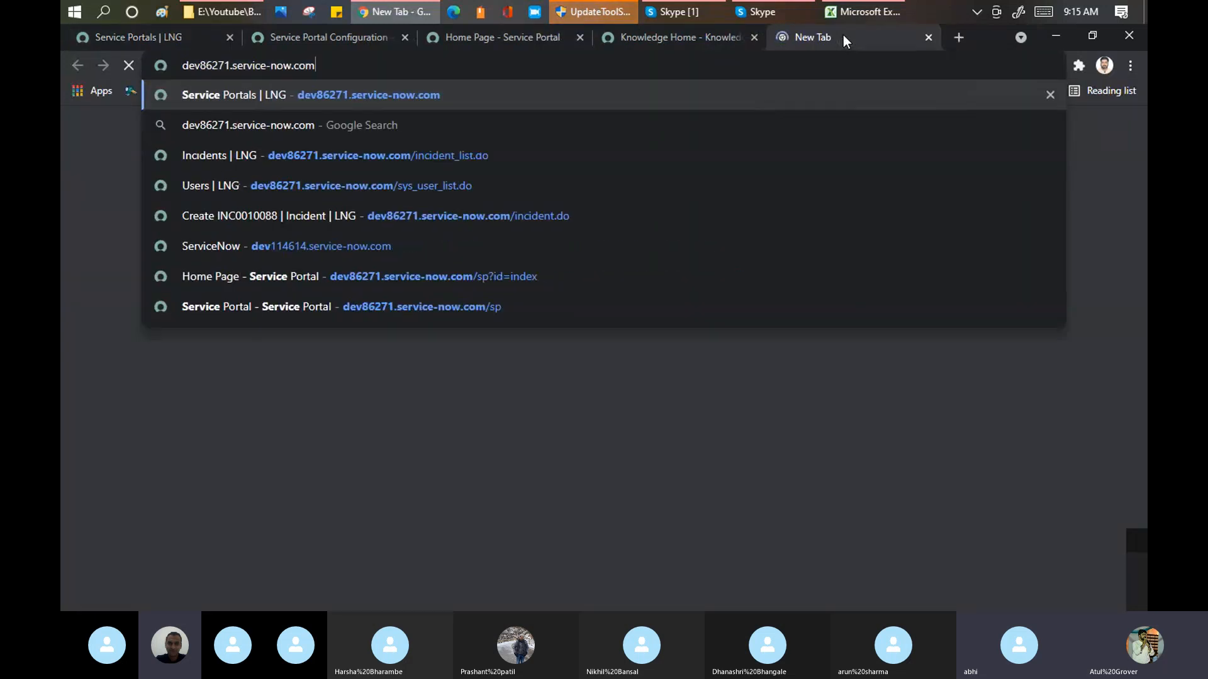
type("esc")
key("Return")
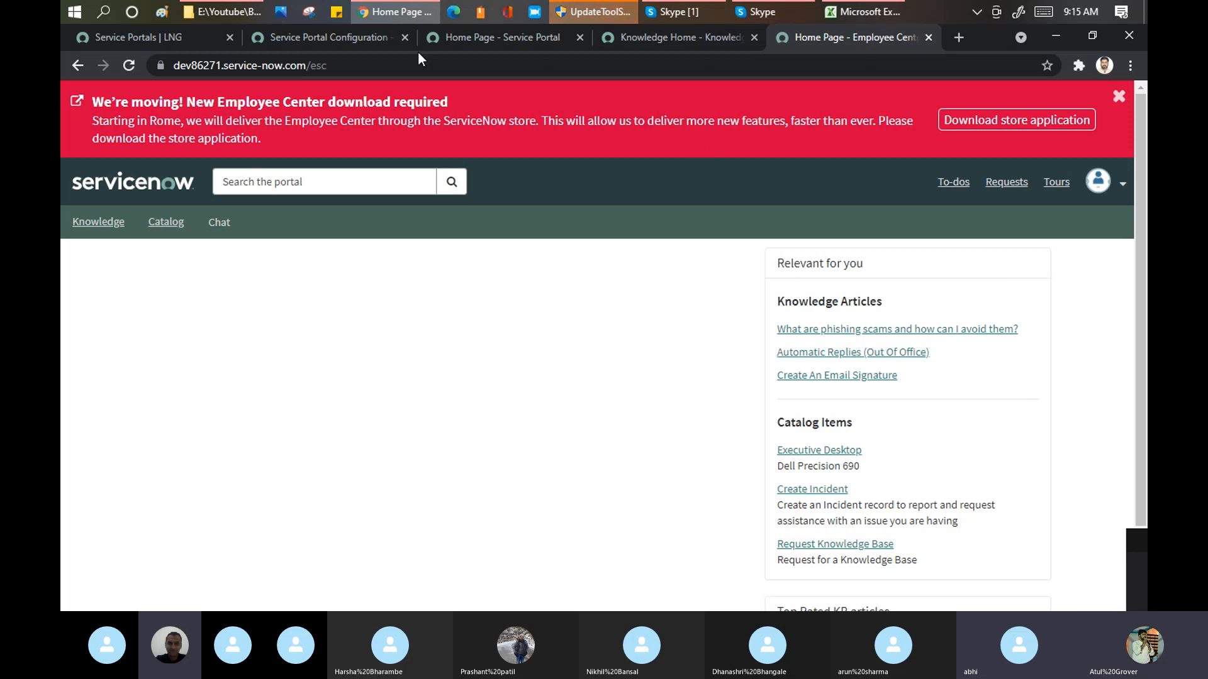
Step: Open the Service Portal record from the Service Portals list and change its title to "Learn Grow SP"
left_click(157, 38)
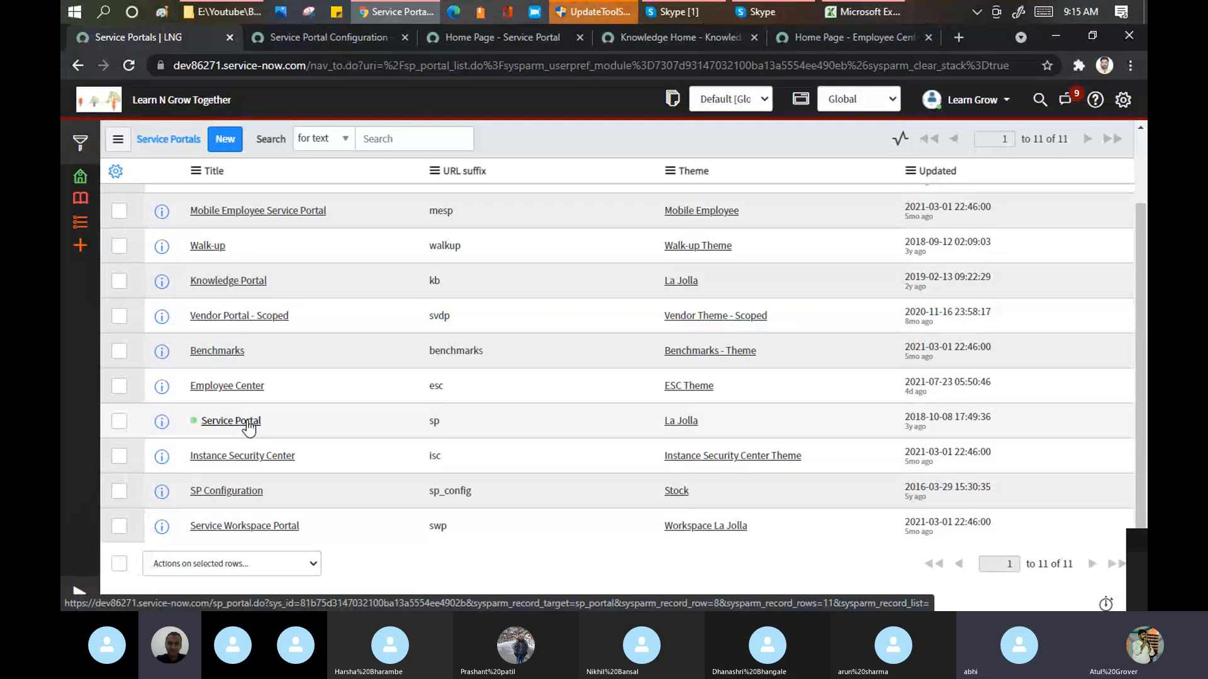
left_click(231, 421)
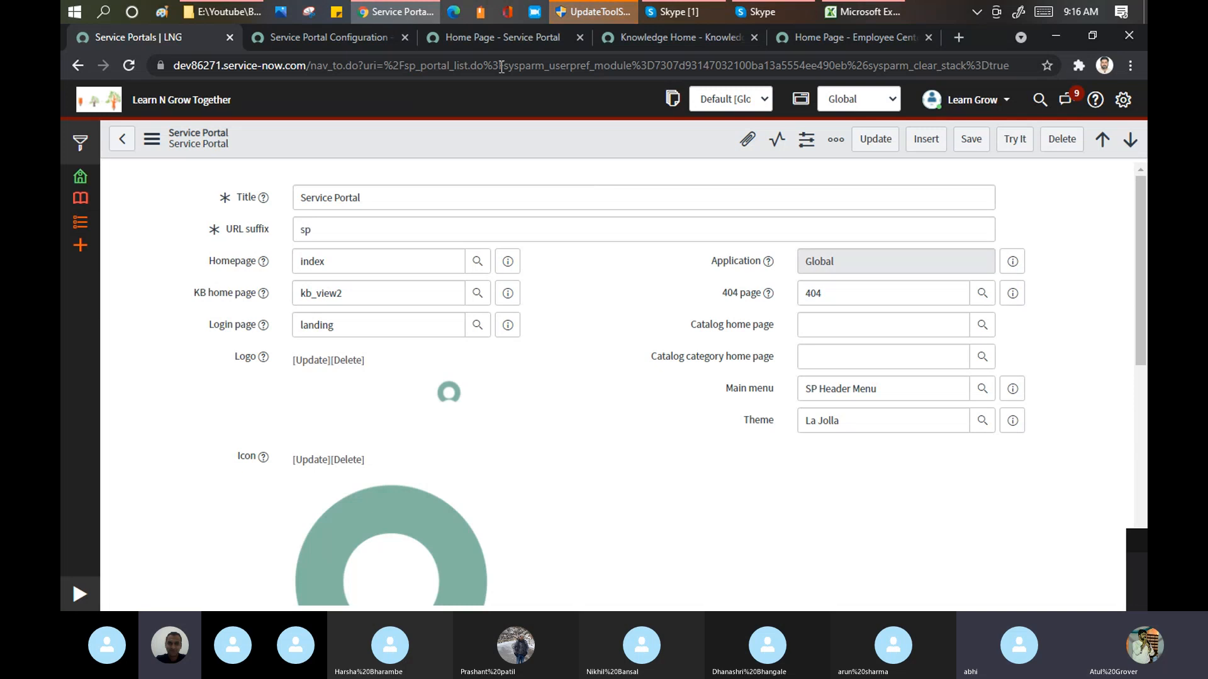
left_click(527, 37)
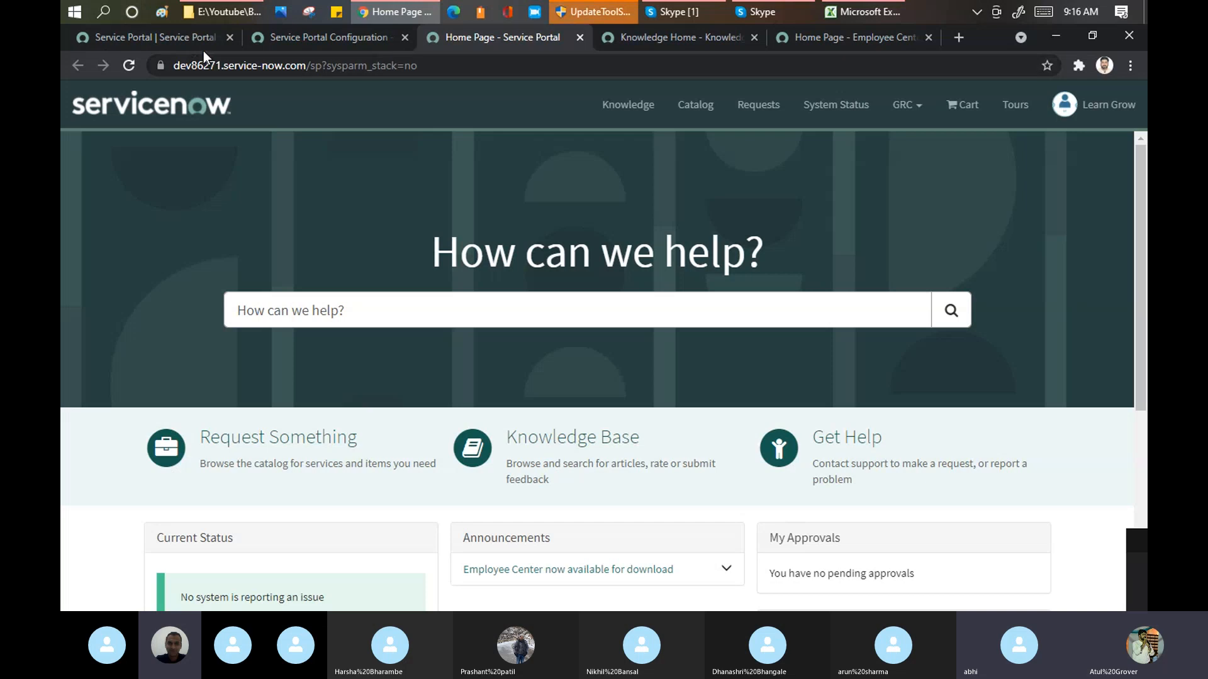
left_click(156, 36)
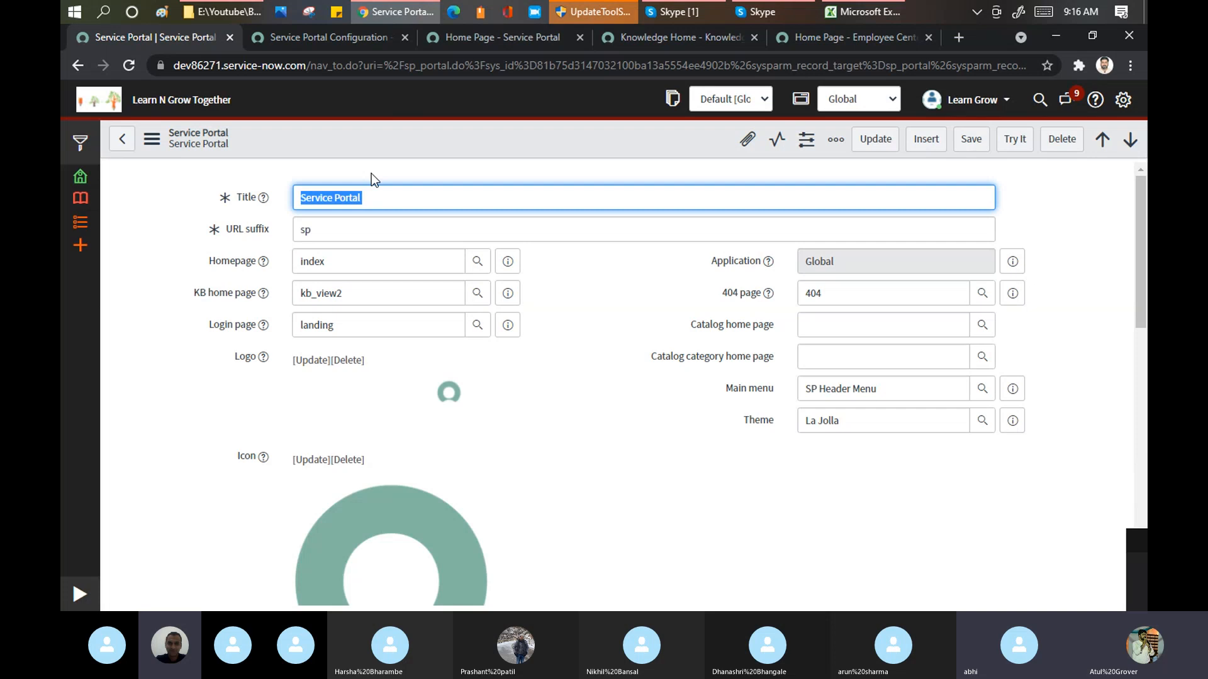
type("Learn Grow SP")
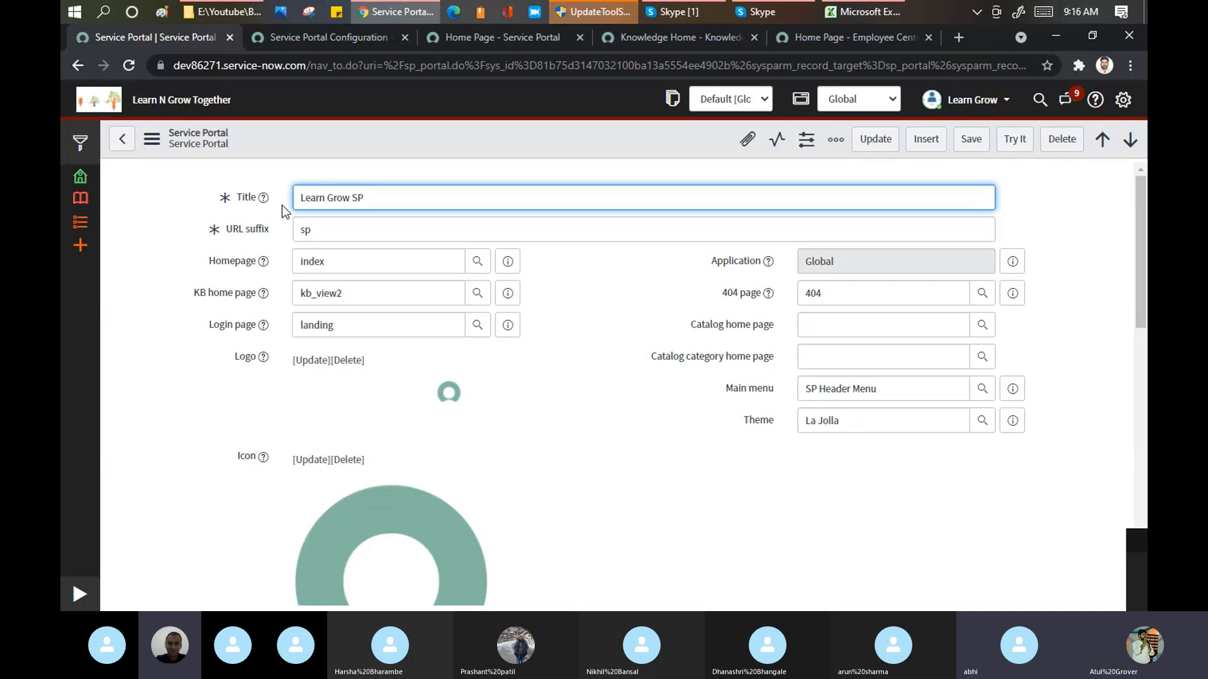
Step: Check the suffix in the portal home page's address, set the record's URL suffix to "lng" and save the record
left_click_drag(270, 230, 229, 230)
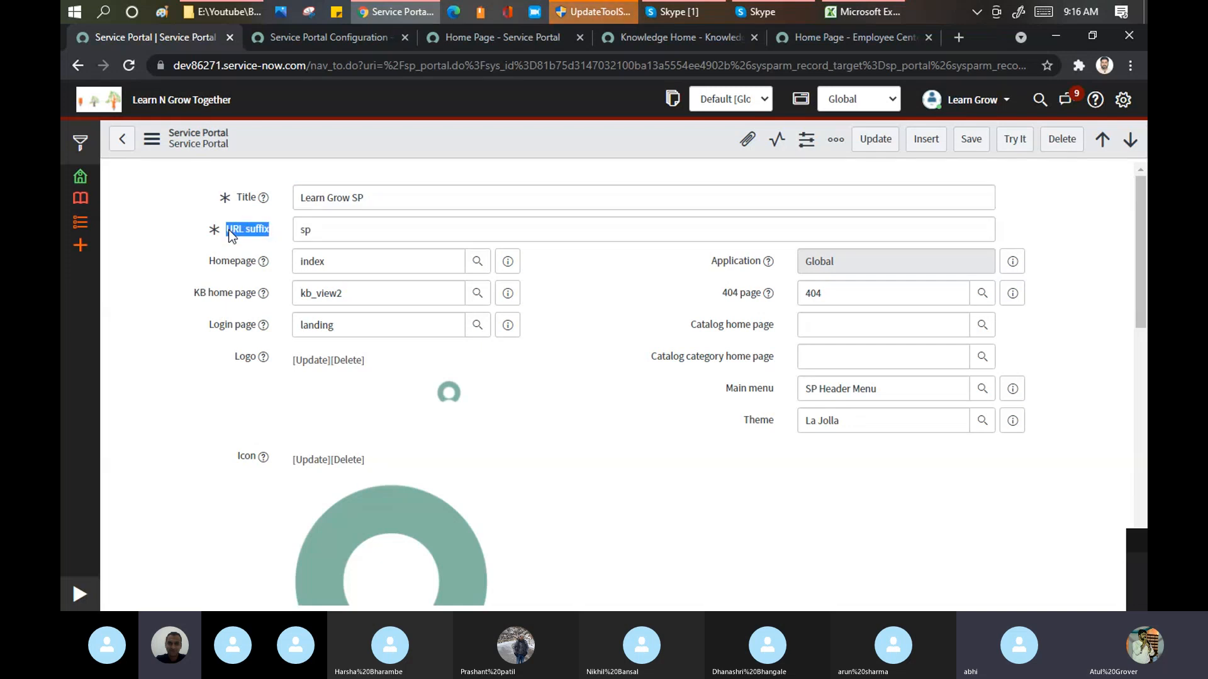
left_click(229, 231)
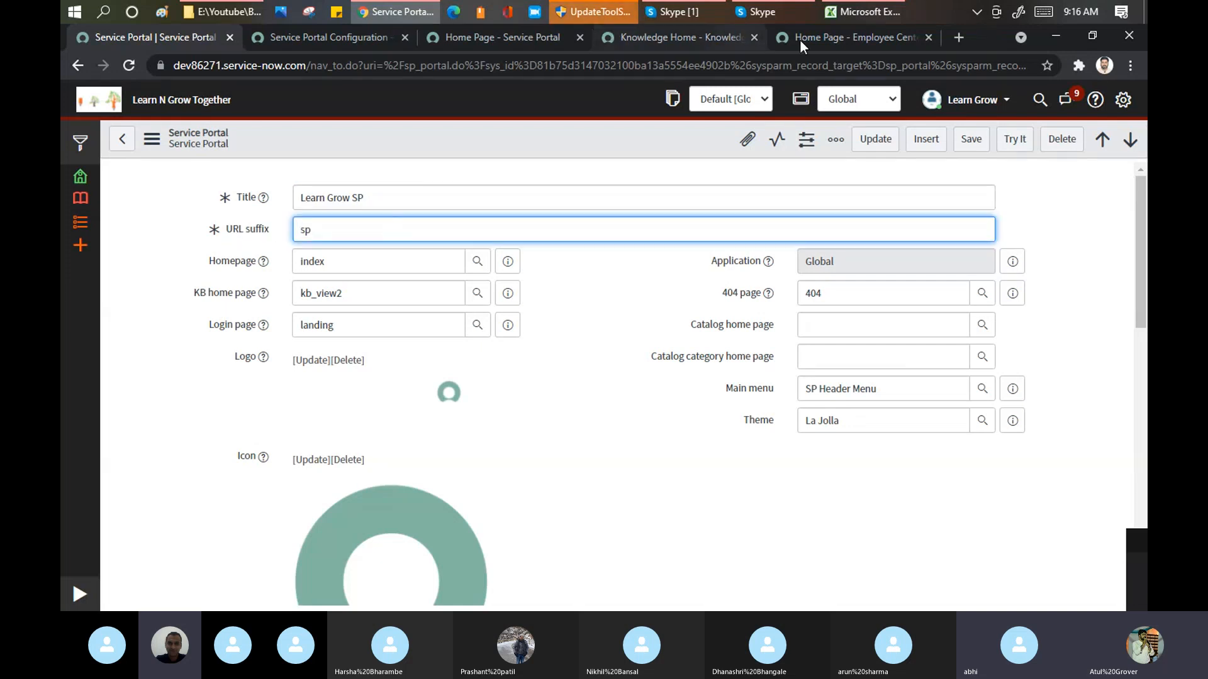
left_click(505, 30)
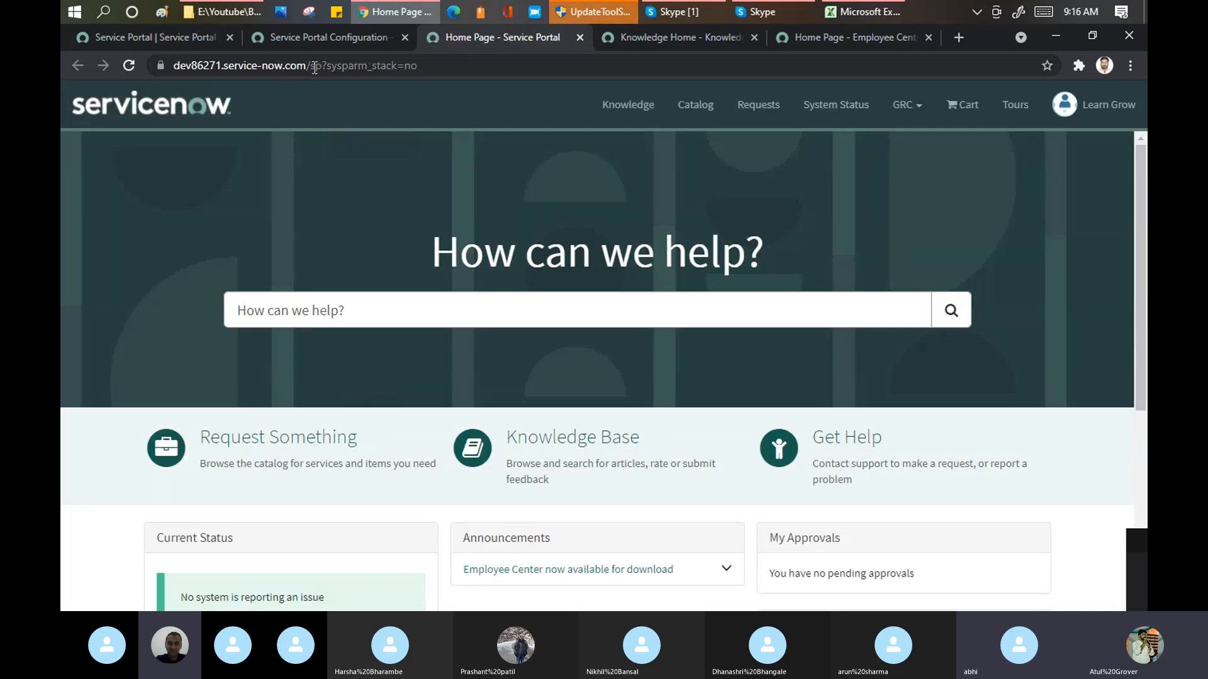
left_click(139, 39)
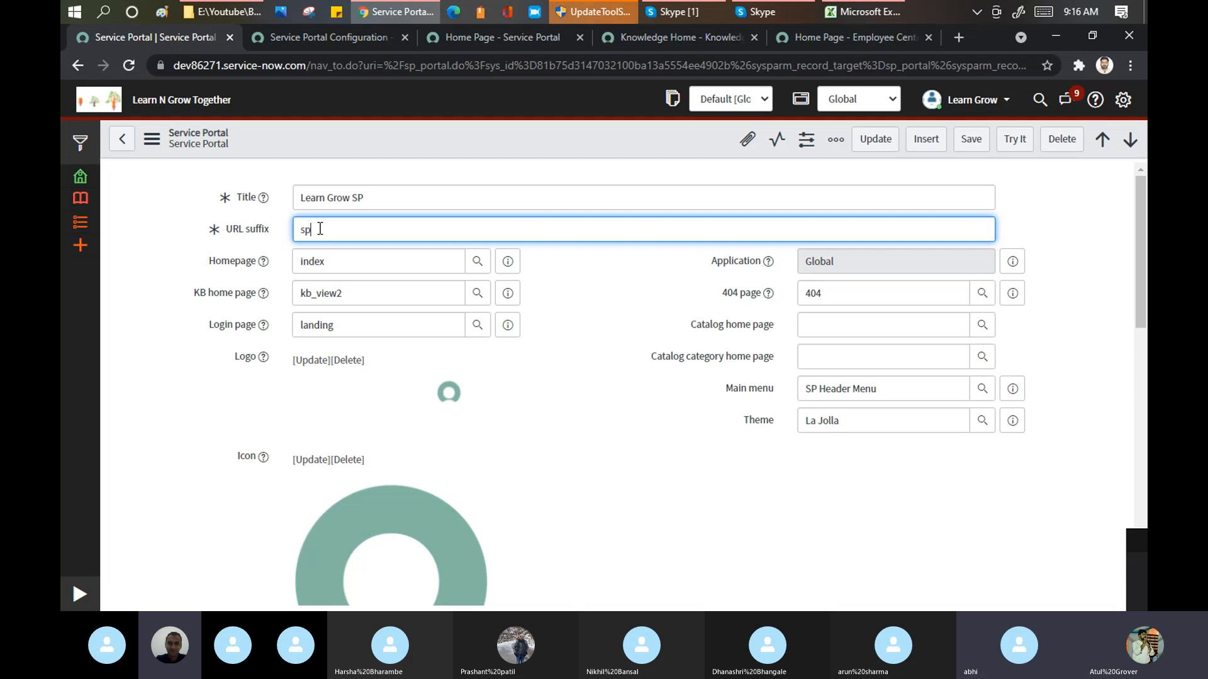
type("ng")
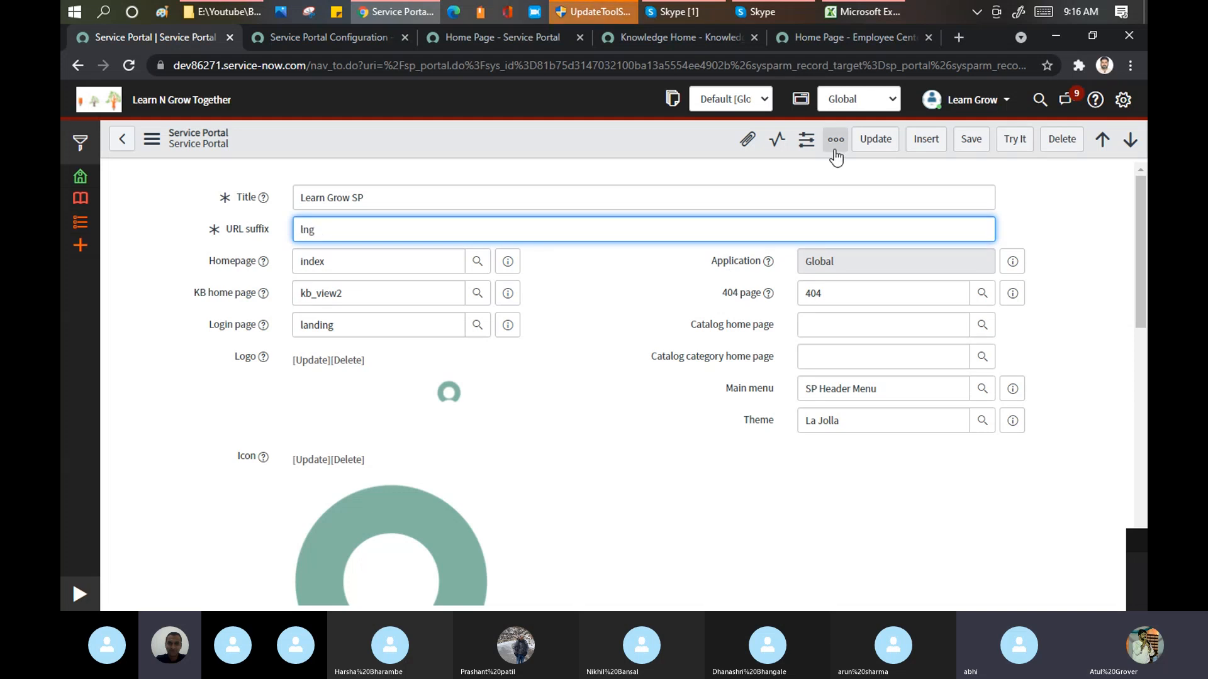
left_click(962, 140)
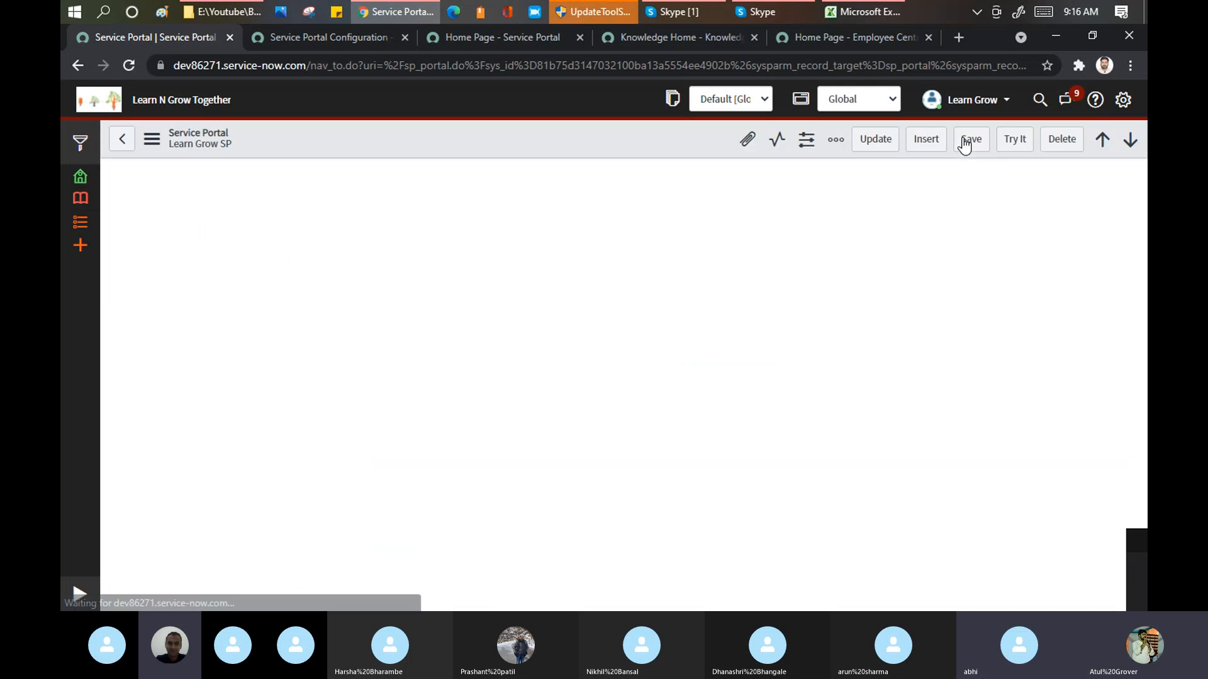
Step: Try out the saved portal, then shorten its address to dev86271.service-now.com/lng and load it
left_click(1010, 147)
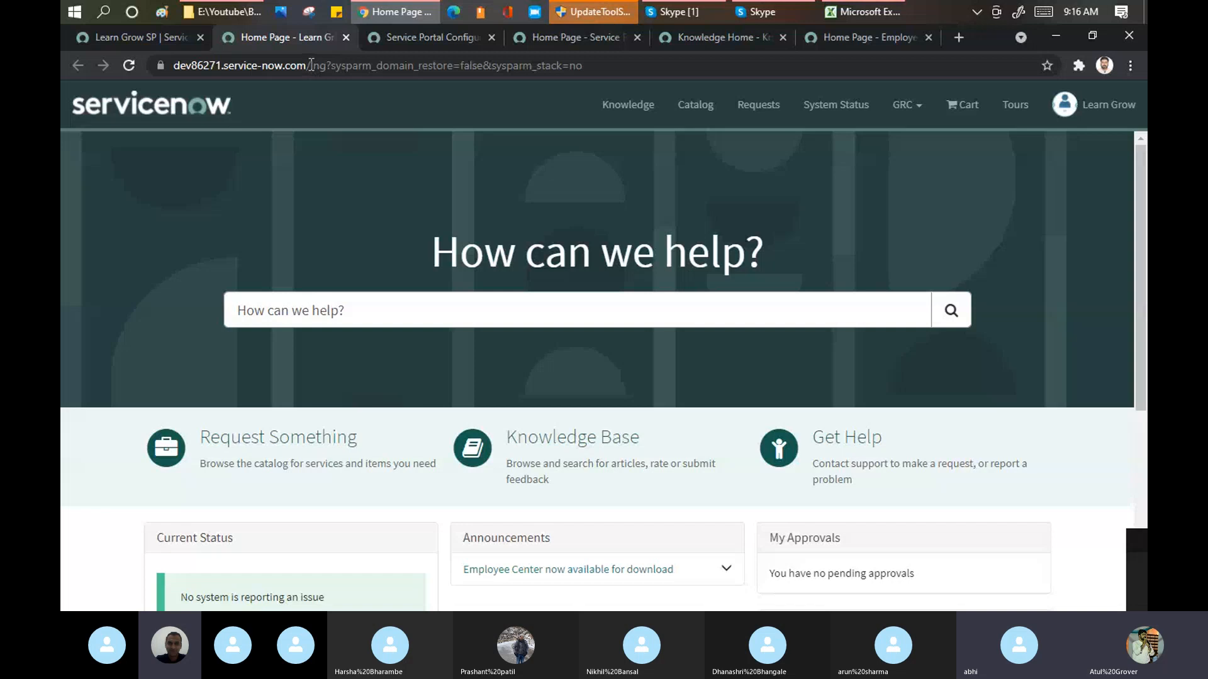
left_click_drag(311, 64, 763, 99)
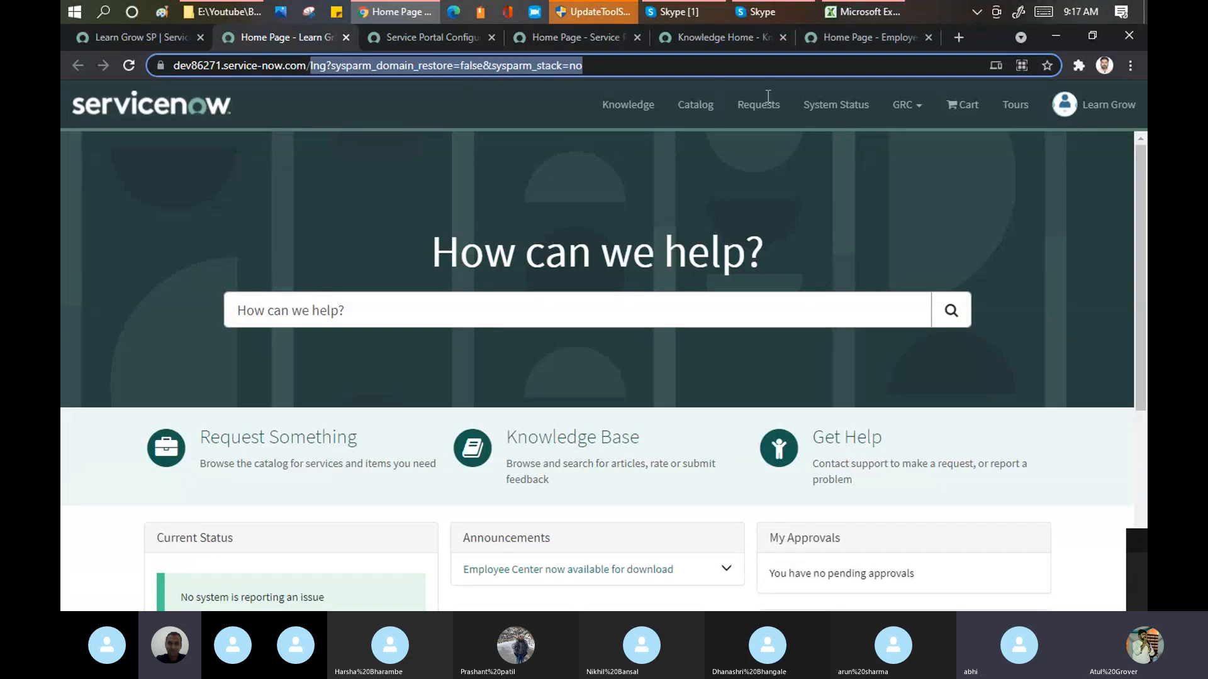
type("lng")
key("Return")
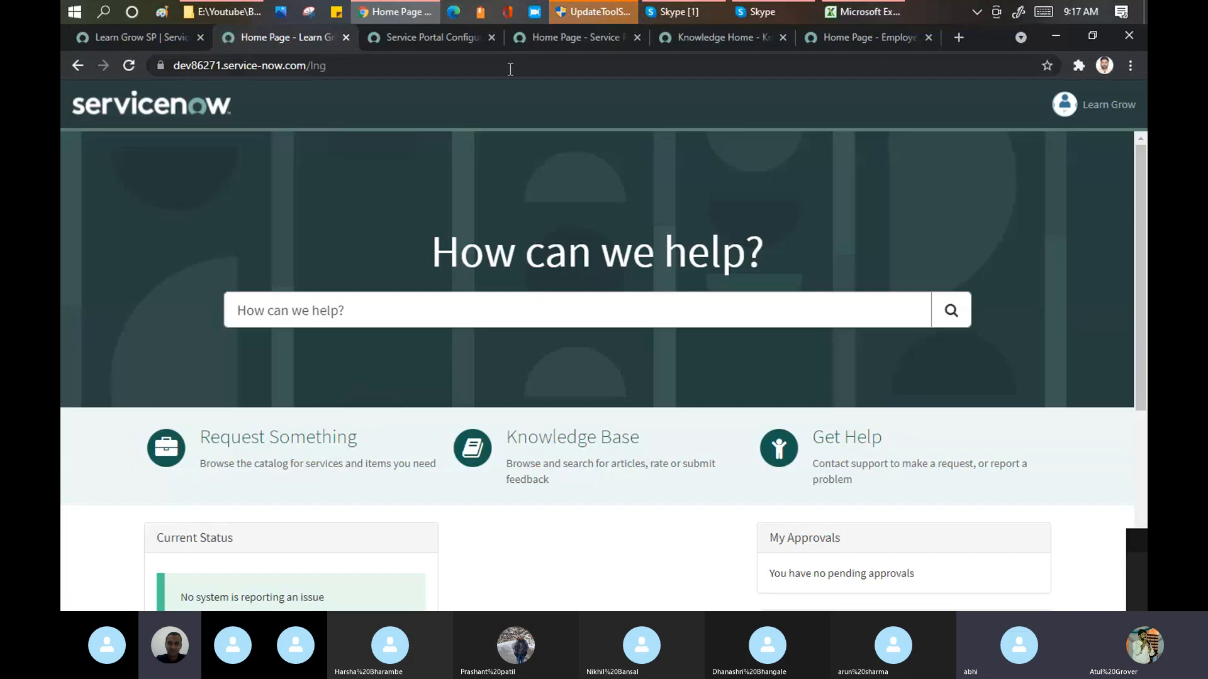
Step: Try to open the portal with the suffix in capitals, at dev86271.service-now.com/LNG
left_click(509, 67)
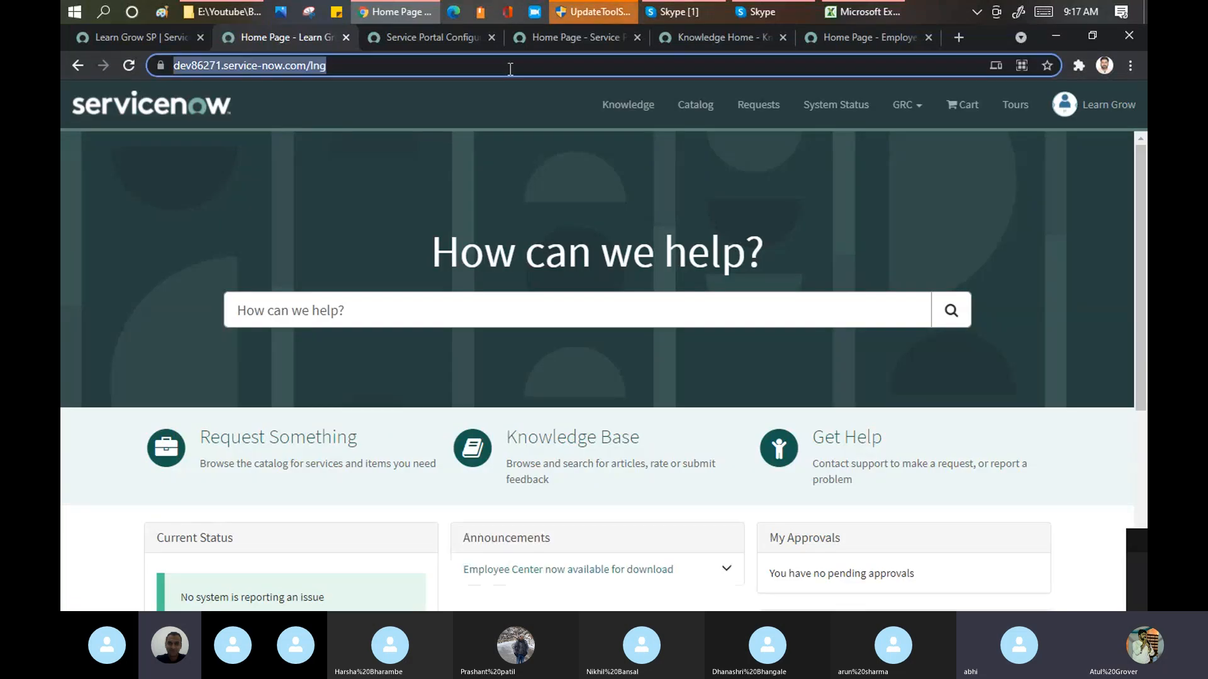
left_click(510, 68)
key("BackSpace")
key("BackSpace")
key("BackSpace")
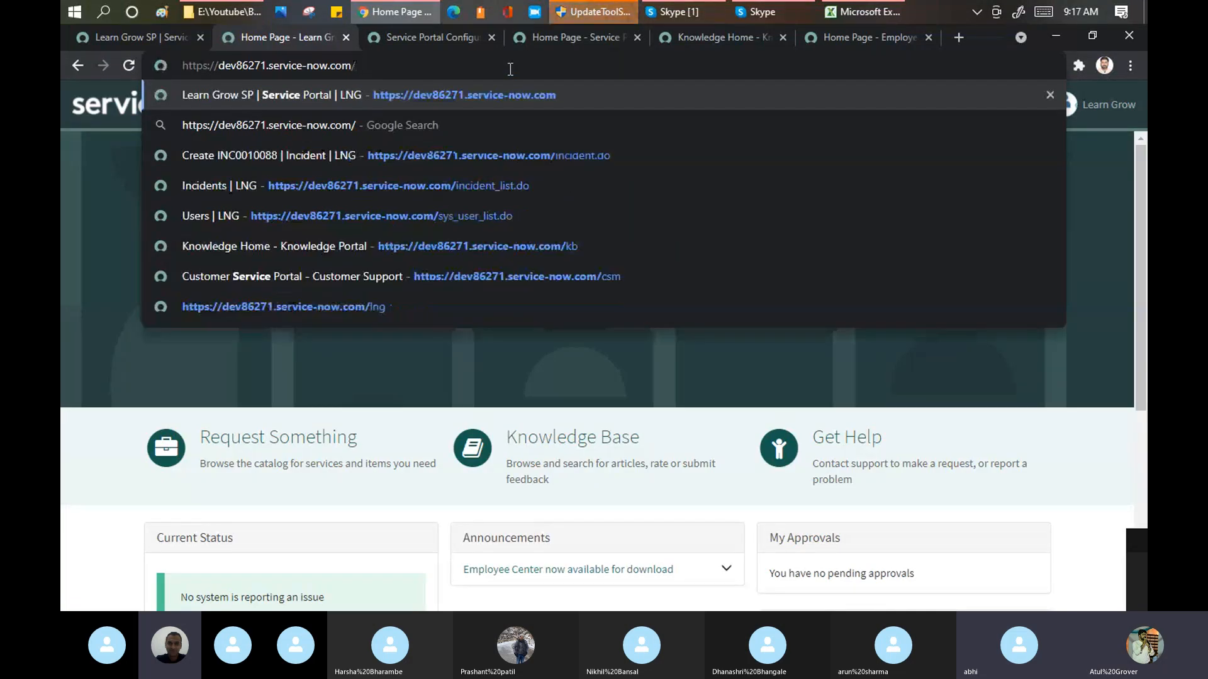
type("LNG")
key("Return")
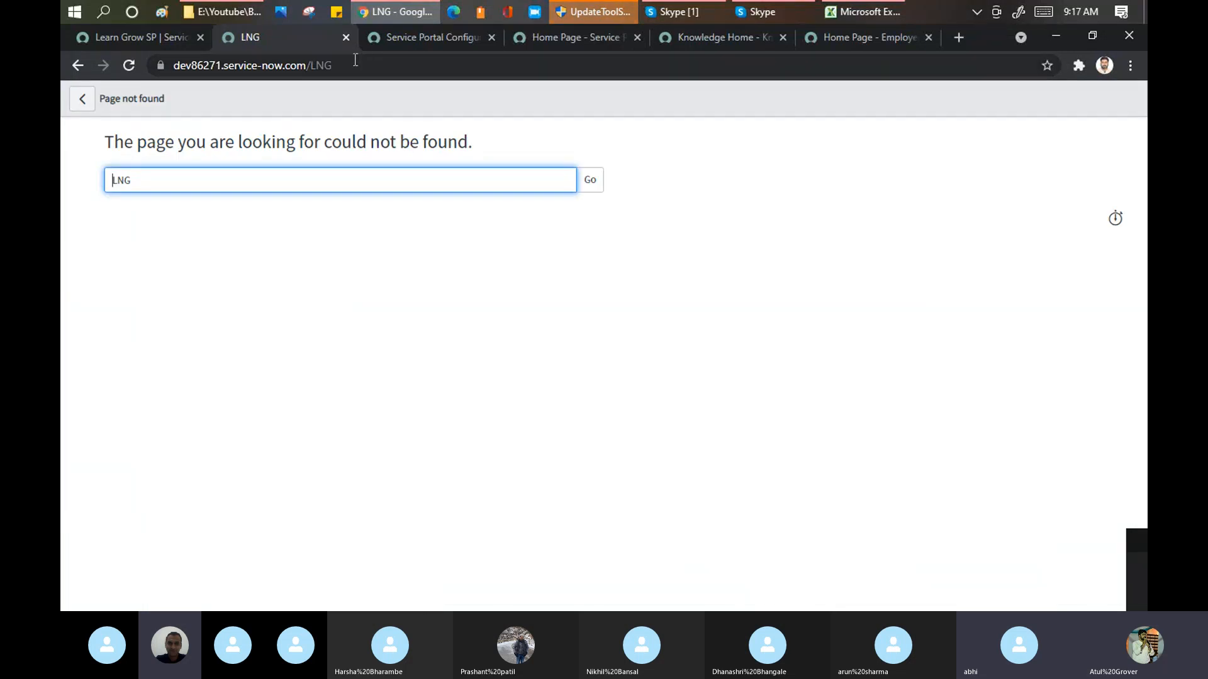
Step: Write "- lng" after "LNG" in the not-found page's field to contrast the two spellings
left_click_drag(355, 60, 311, 59)
left_click(145, 181)
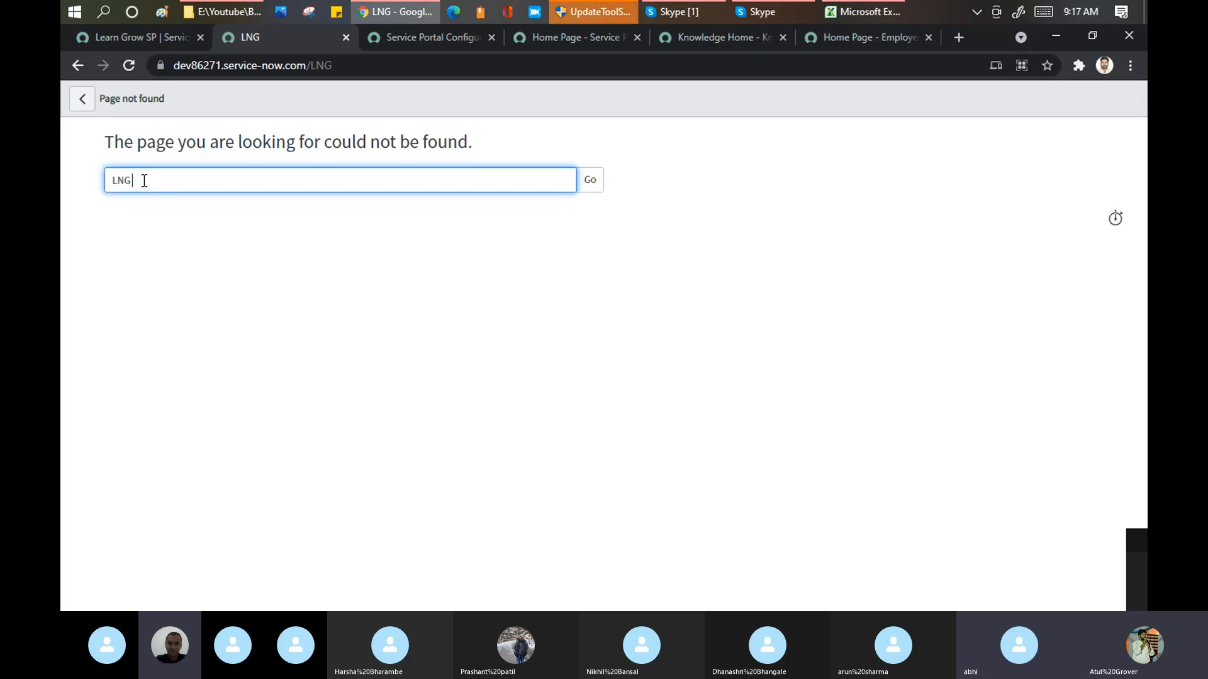
type("- lng")
left_click_drag(170, 191, 92, 178)
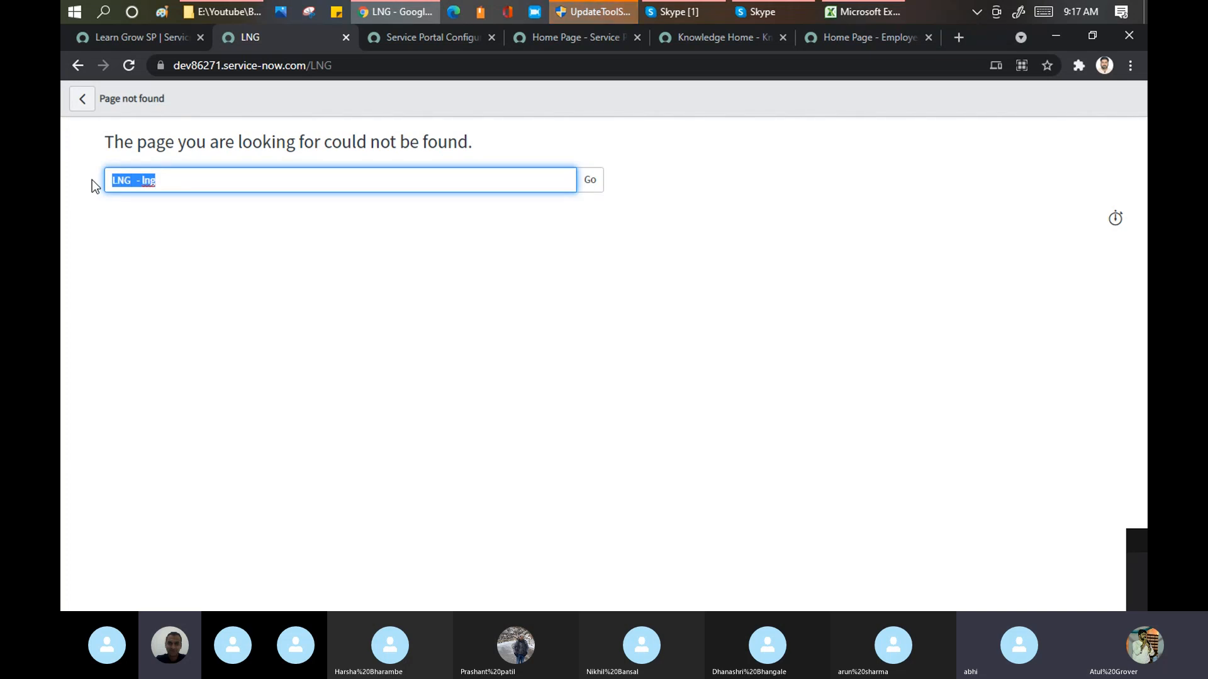
Step: Compare the URL suffix in the Learn Grow SP record with the suffix in the LNG tab's address
left_click(140, 39)
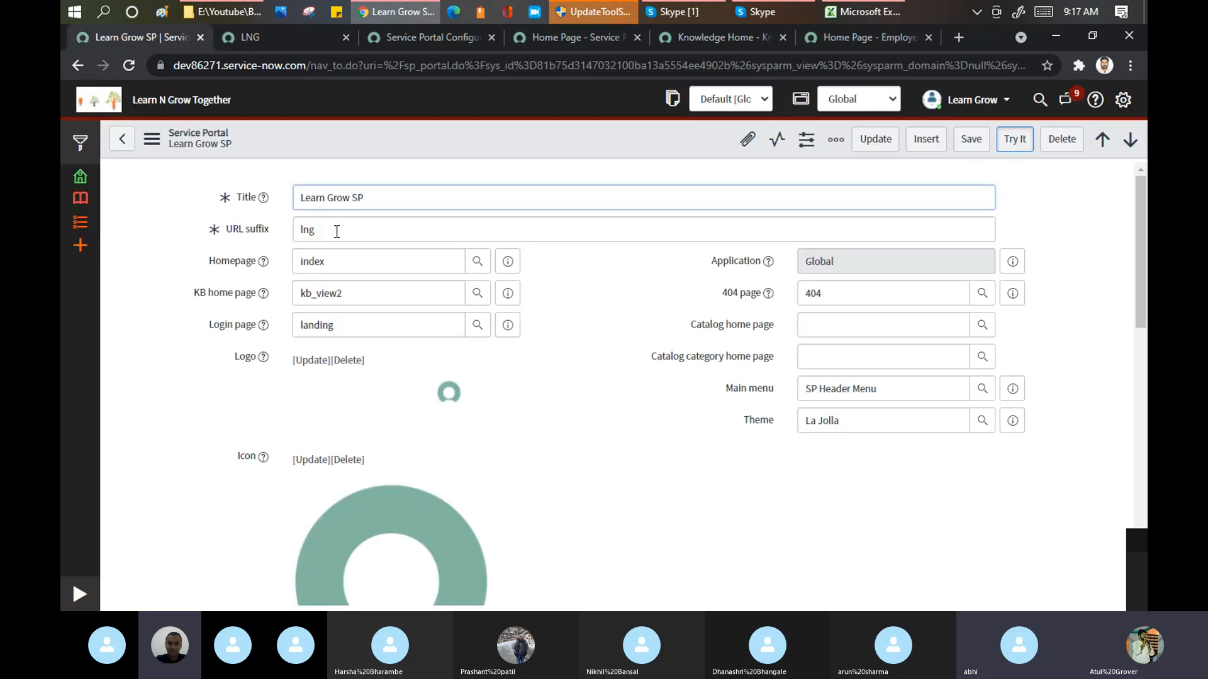
left_click(312, 32)
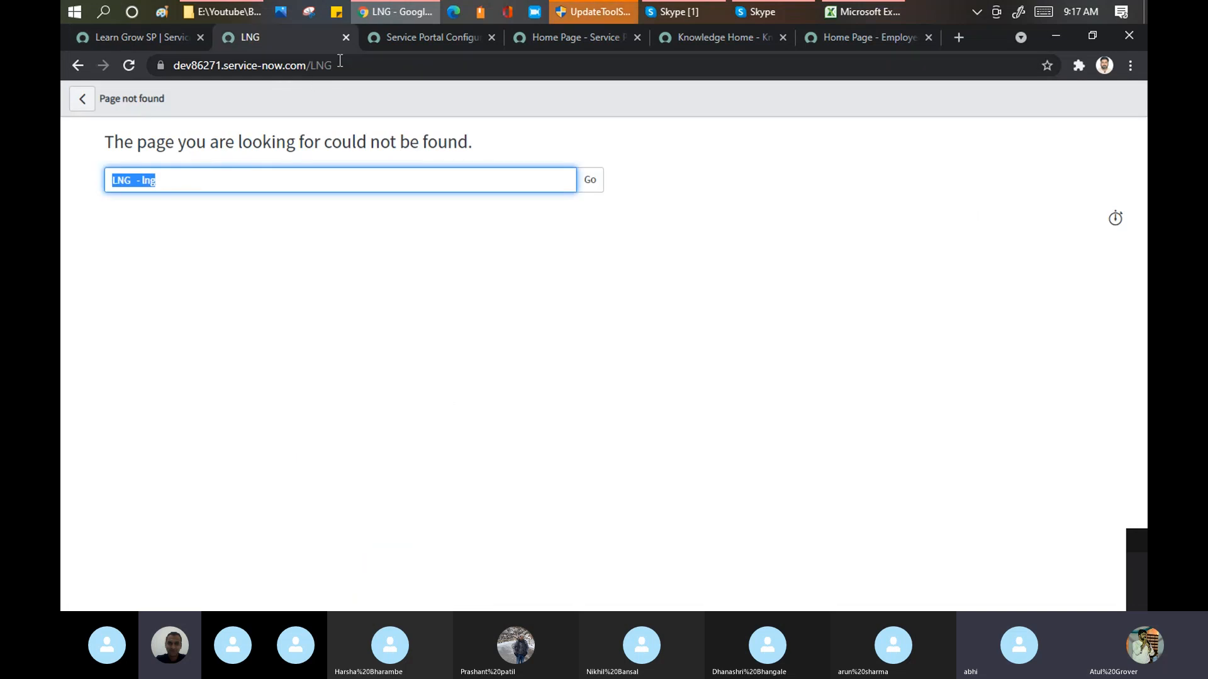
left_click_drag(308, 65, 370, 65)
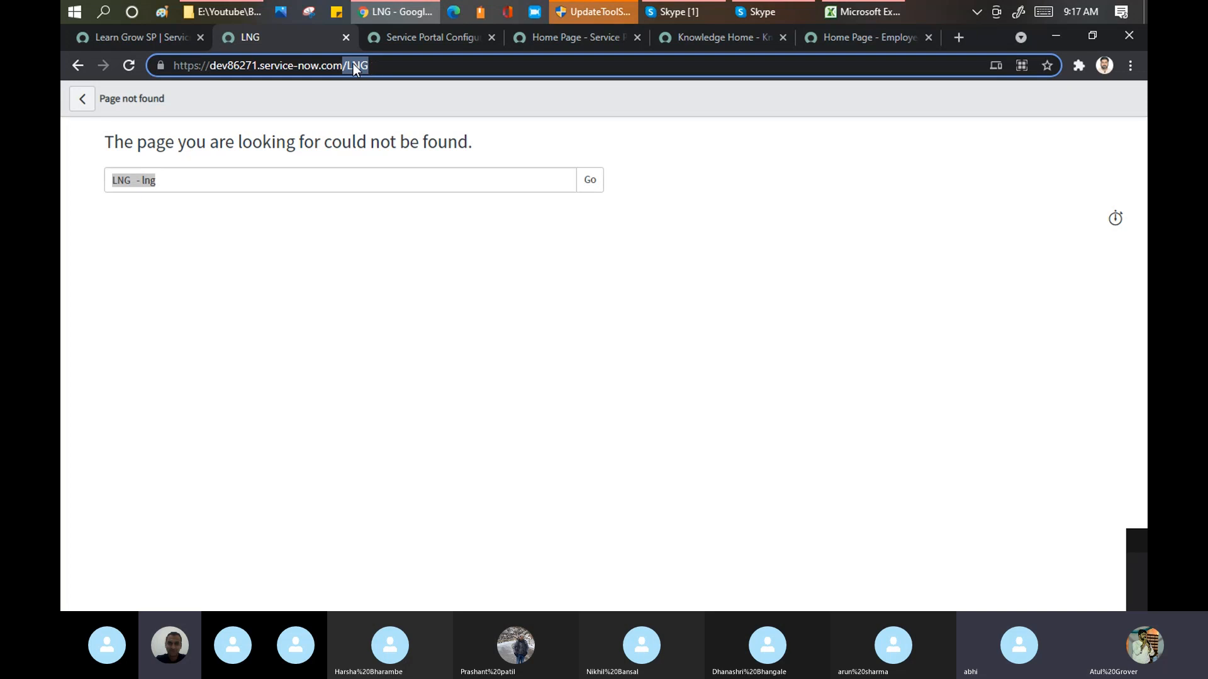
left_click_drag(345, 66, 374, 66)
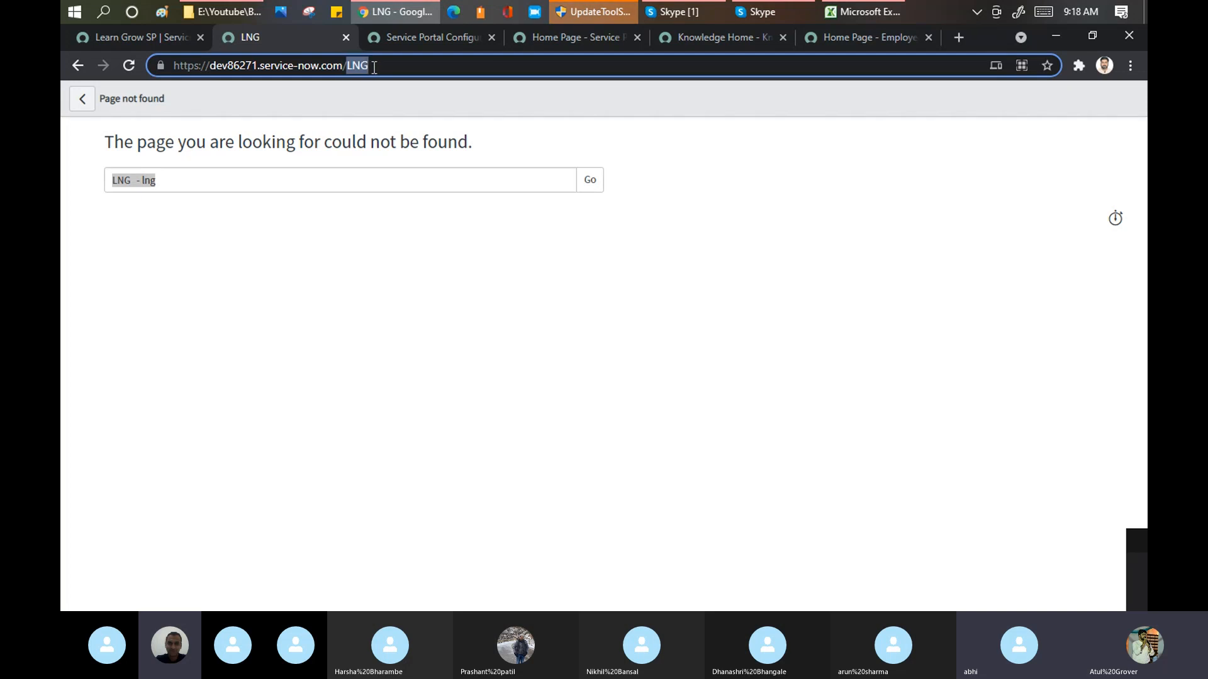
left_click(115, 38)
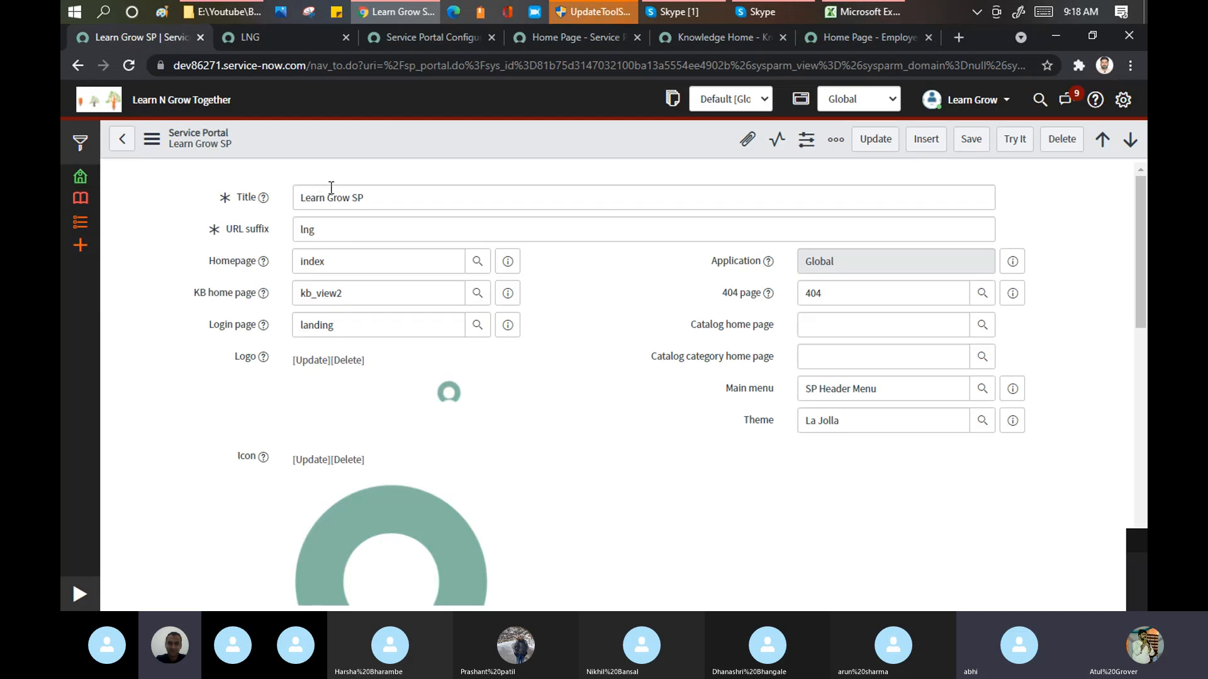
left_click(262, 228)
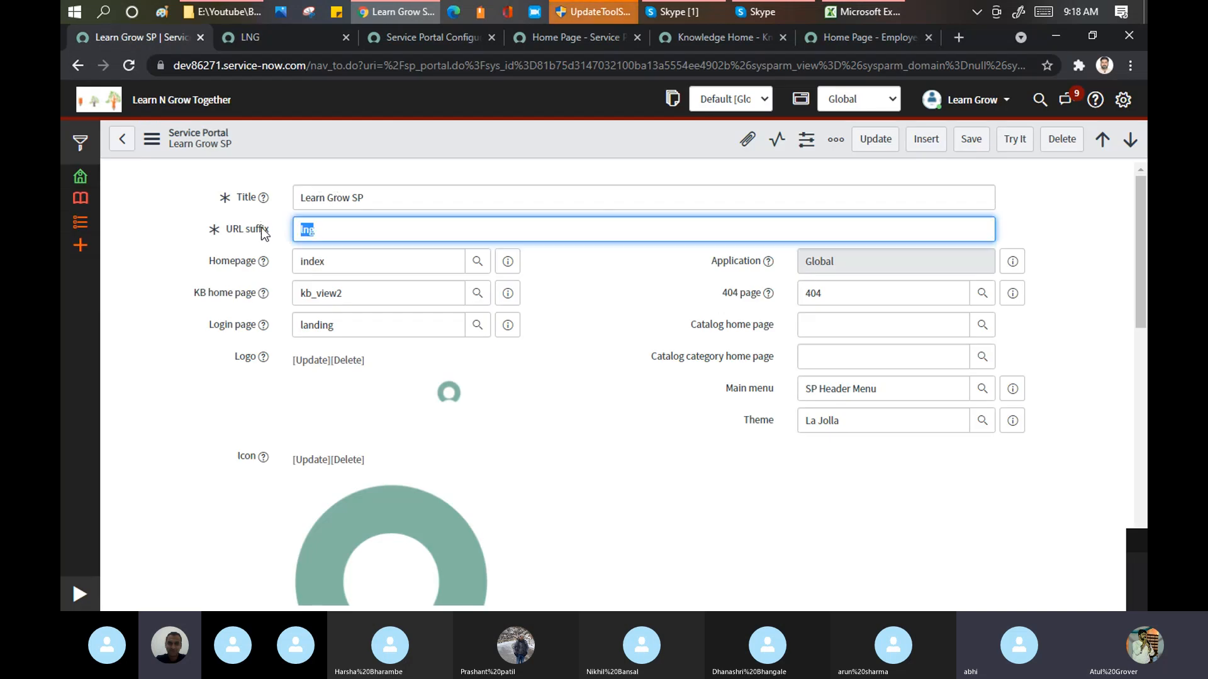
Step: Replace the capitalised suffix in the LNG tab's address with "lng" and load the portal
left_click(296, 39)
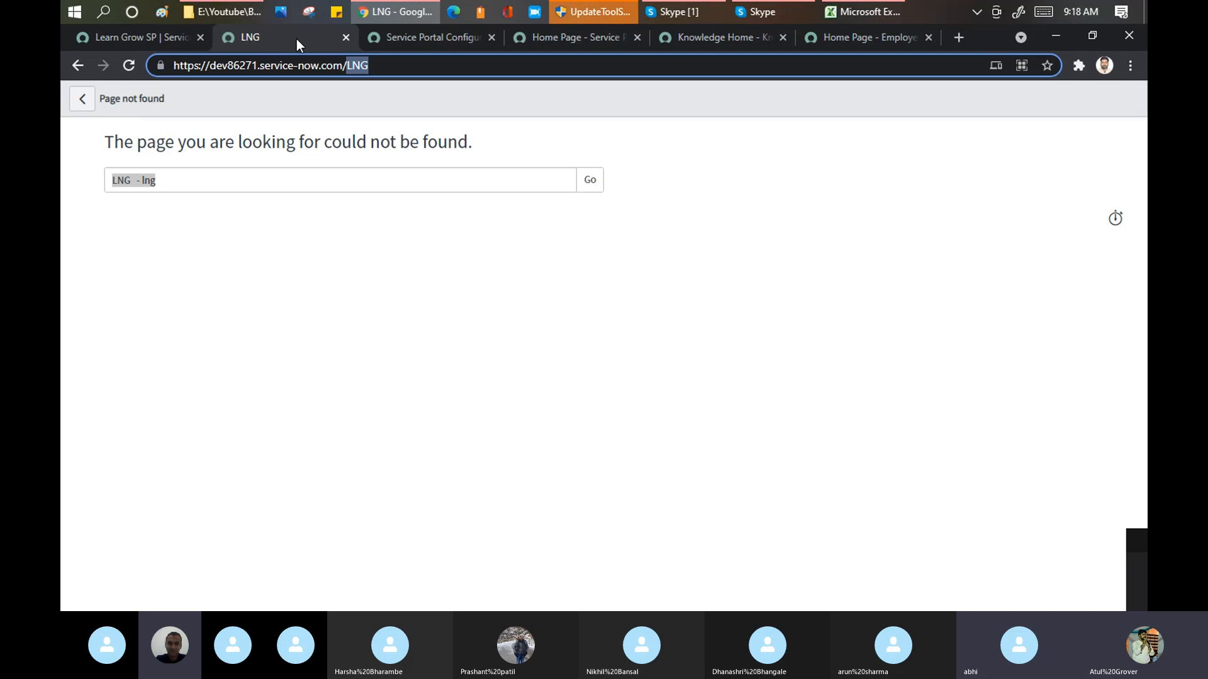
key("BackSpace")
type("lng")
key("Return")
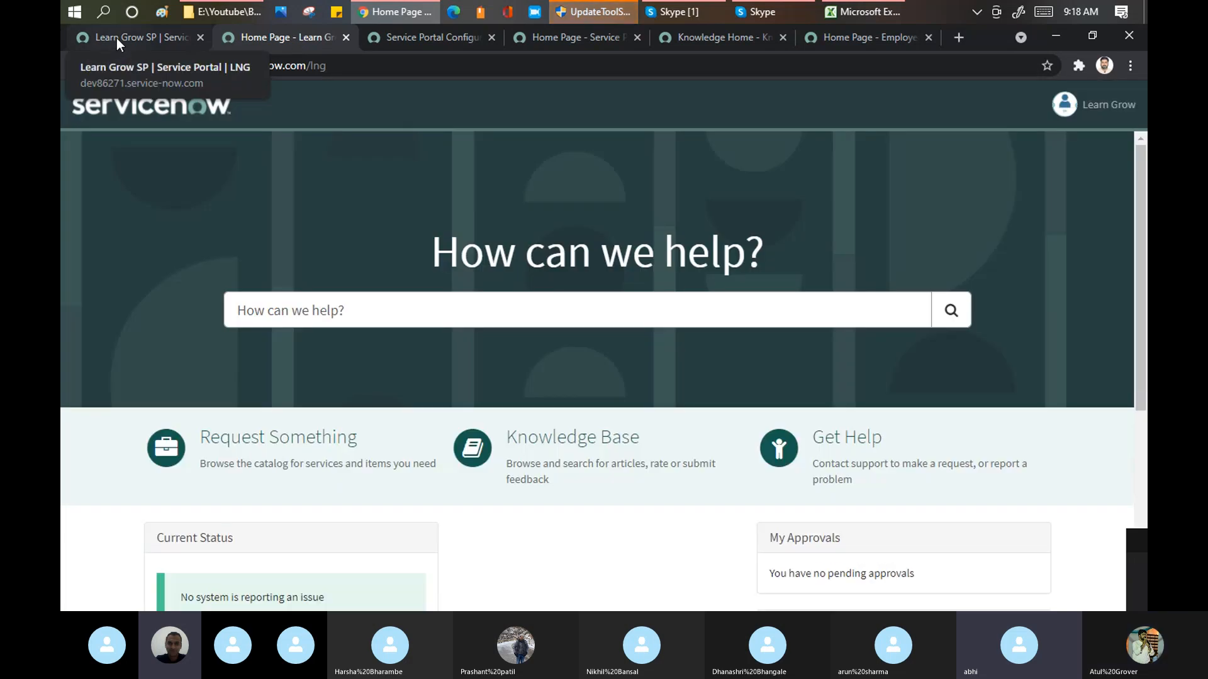
Step: Compare the main menu settings in the Learn Grow SP record with the header menu on the portal page
left_click(115, 38)
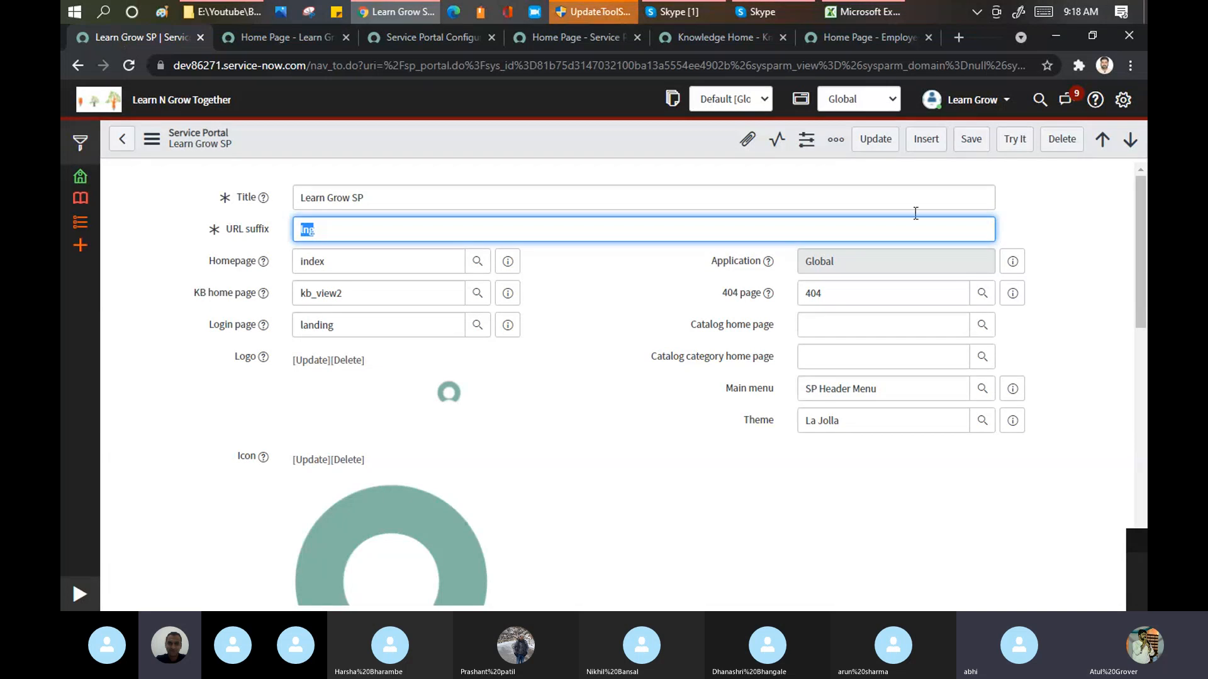
mouse_move(1141, 202)
left_mouse_down()
mouse_move(1137, 361)
mouse_move(1139, 202)
left_mouse_up()
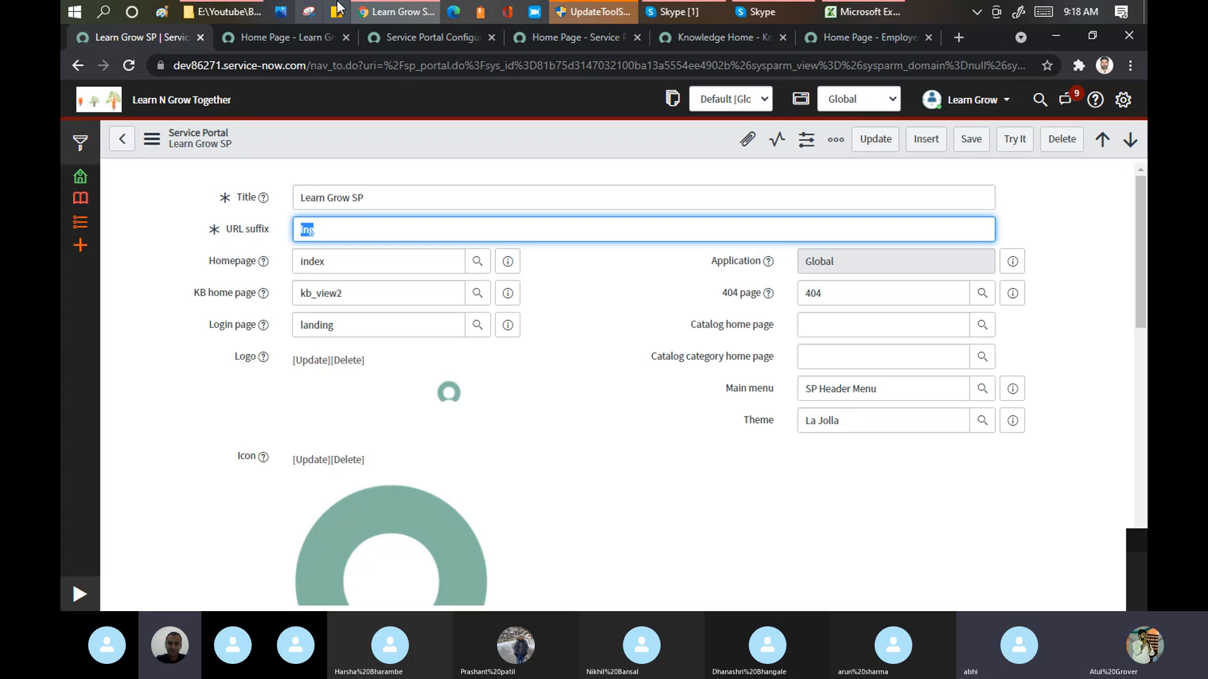
left_click(291, 38)
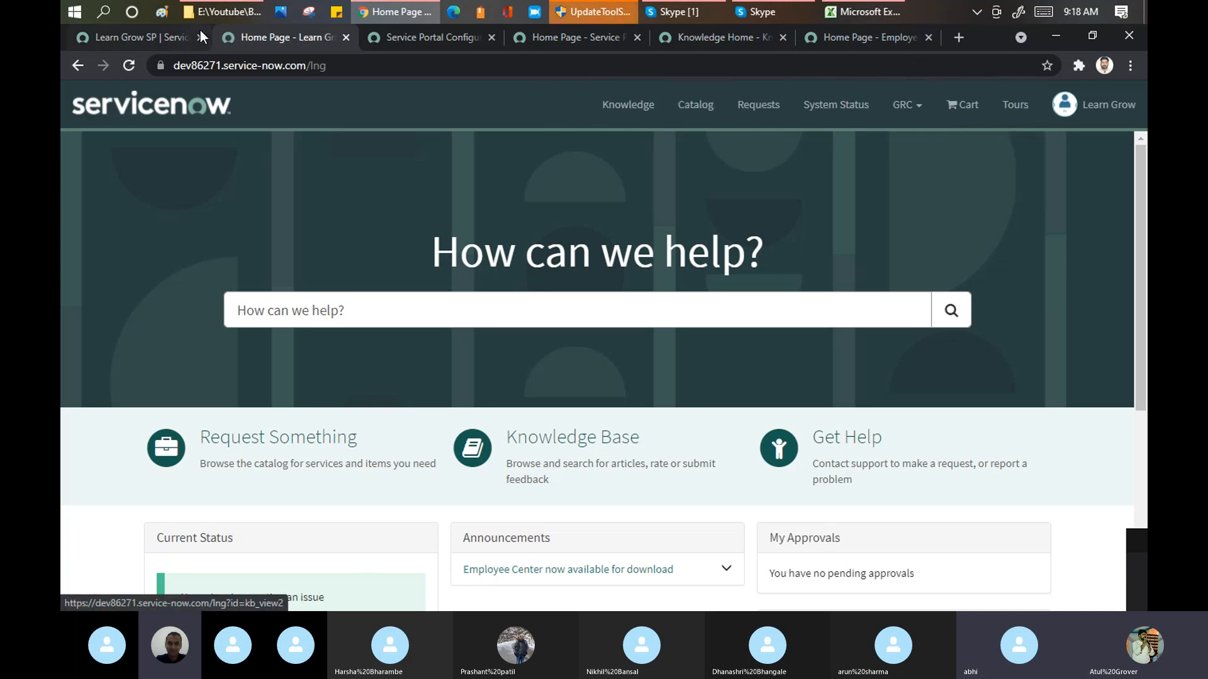
left_click(134, 43)
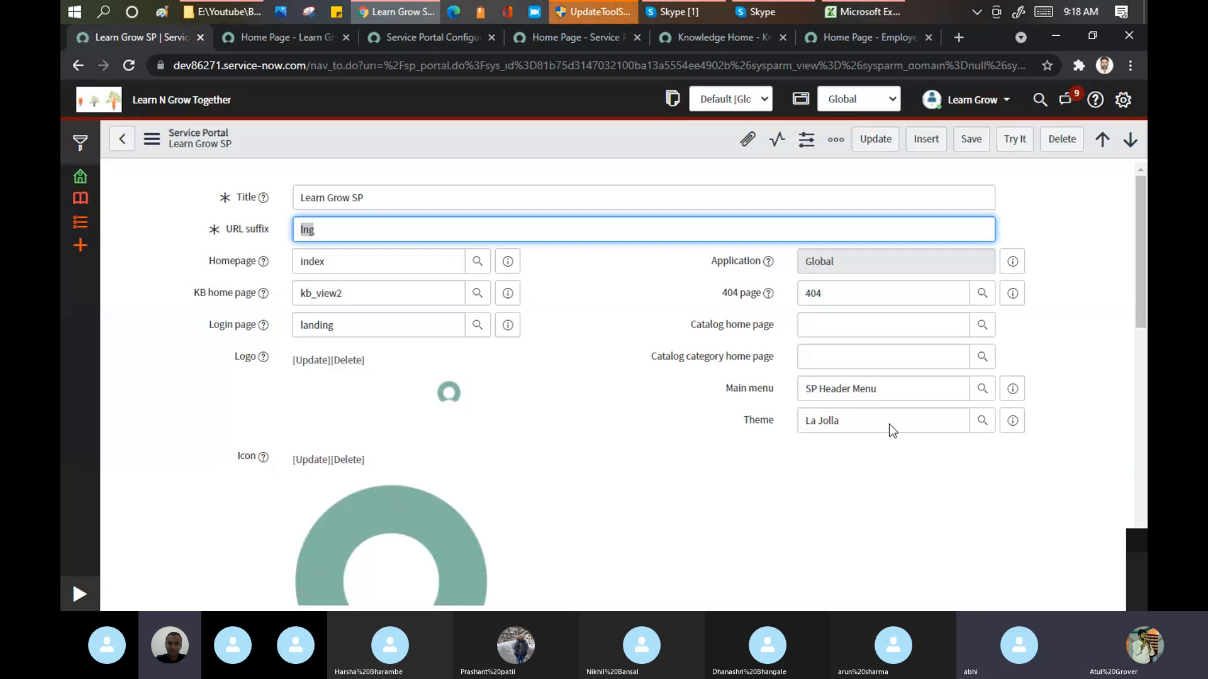
Step: Set the Learn Grow SP portal's main menu to Security Header Menu and save the record
left_click(897, 389)
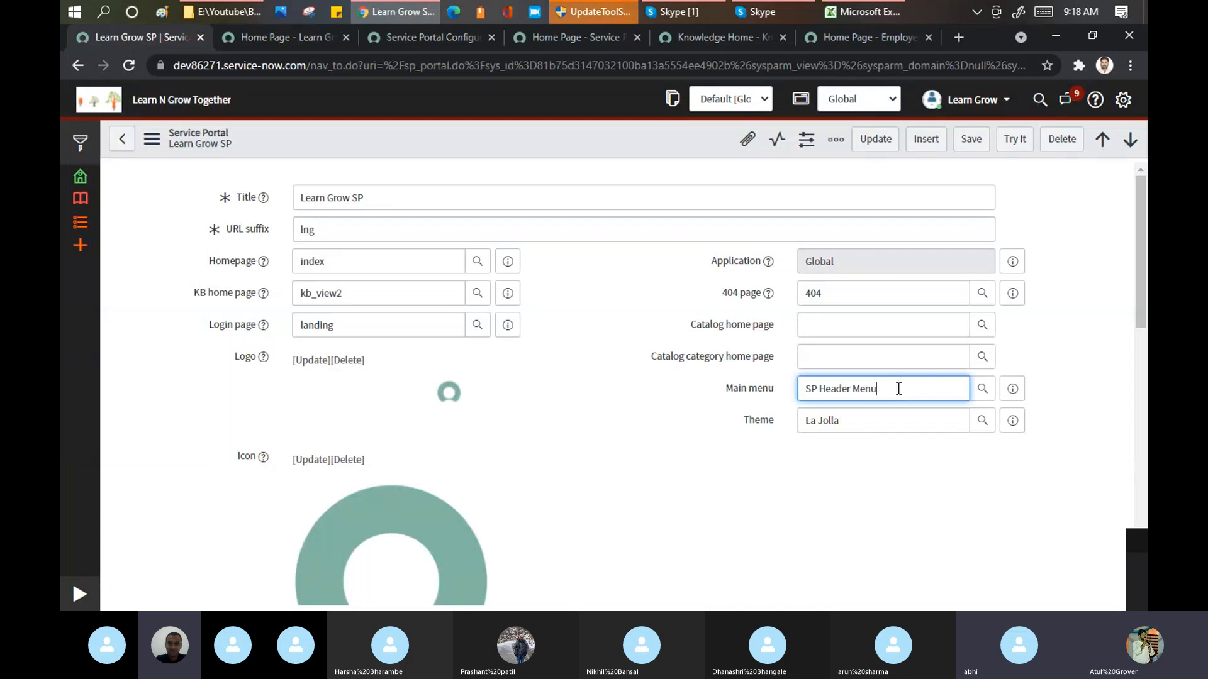
key("ctrl+a")
type("**")
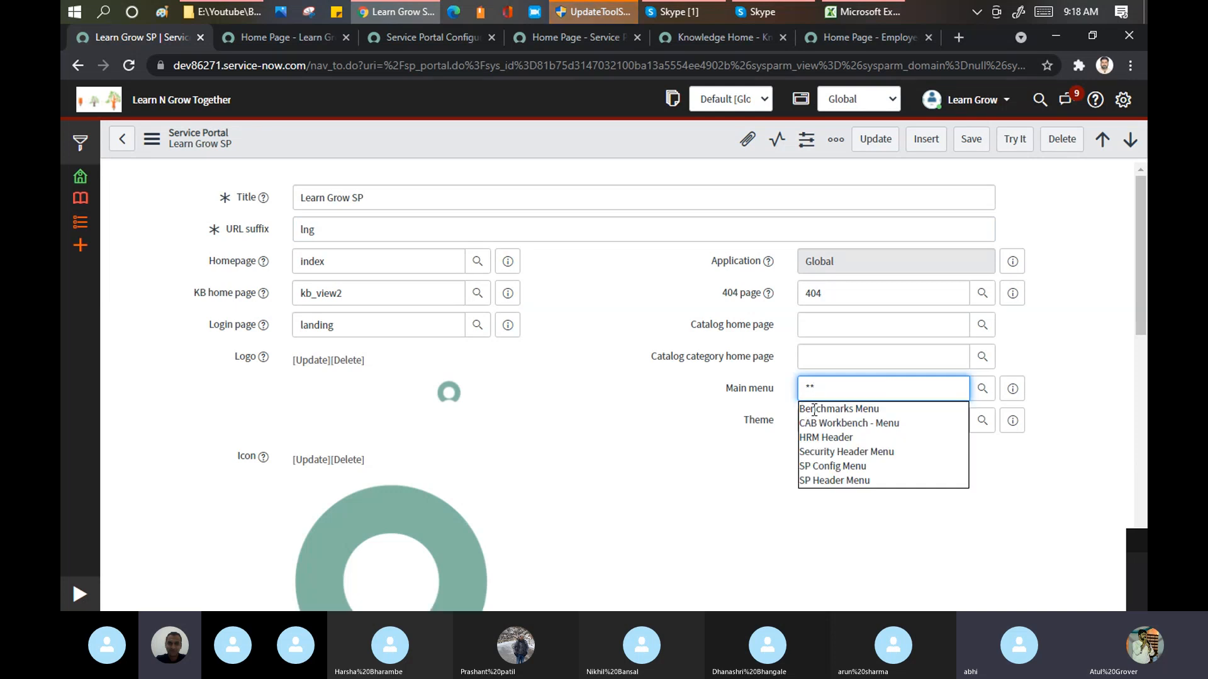
left_click(824, 451)
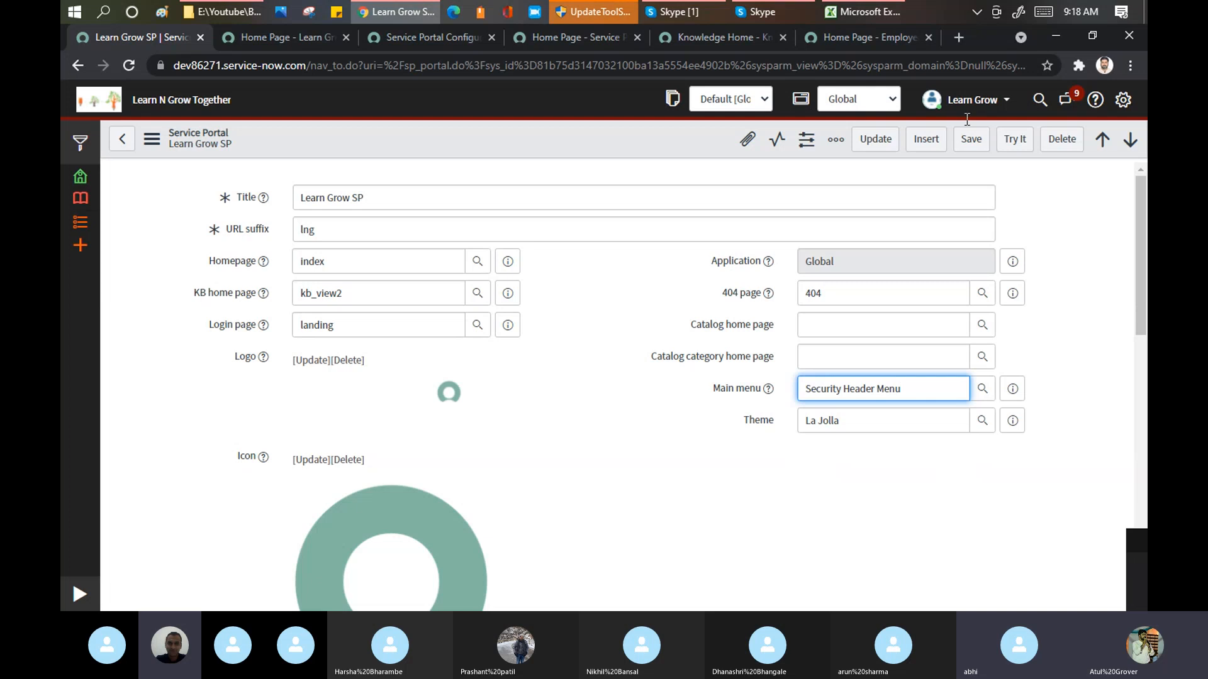
left_click(971, 139)
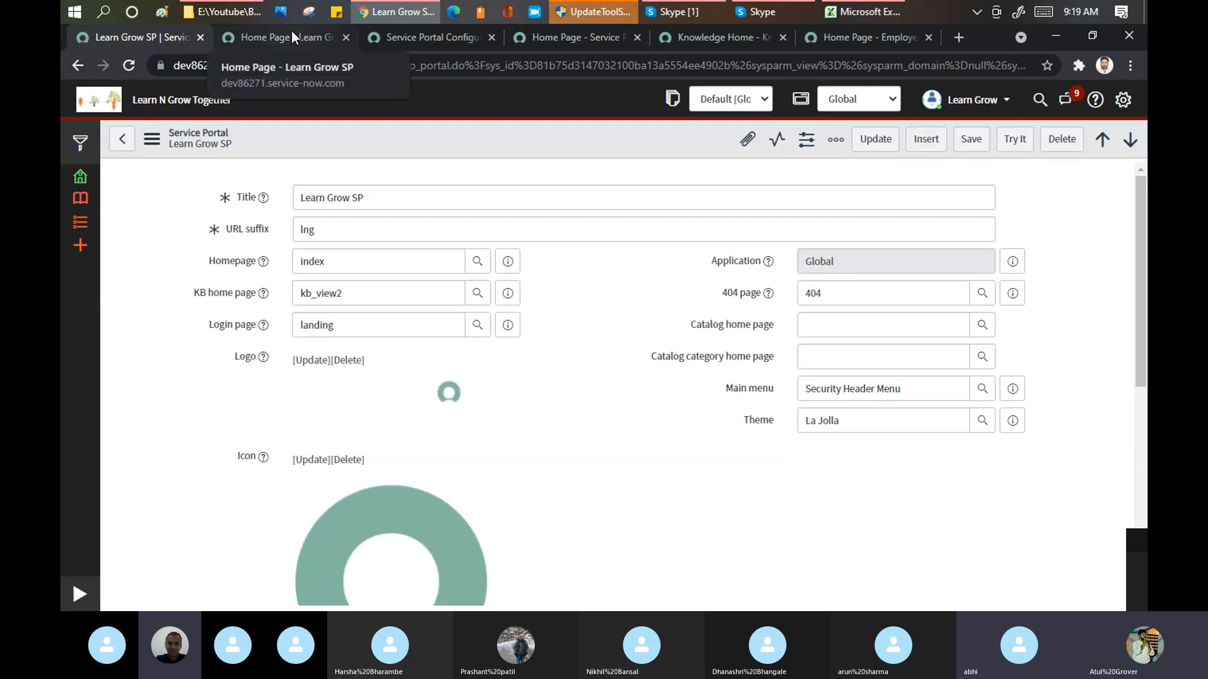
Step: Reload the lng portal and compare its header menu with the main menu set in the portal record
left_click(292, 32)
left_click(289, 65)
key("Return")
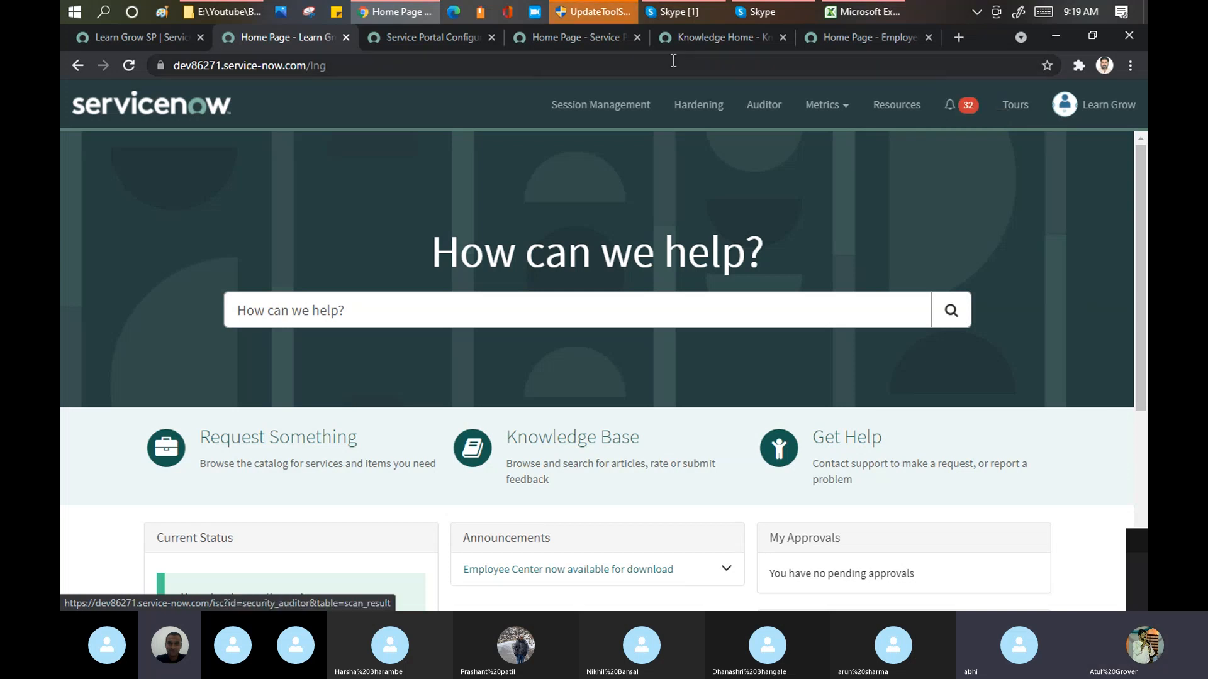
left_click(137, 39)
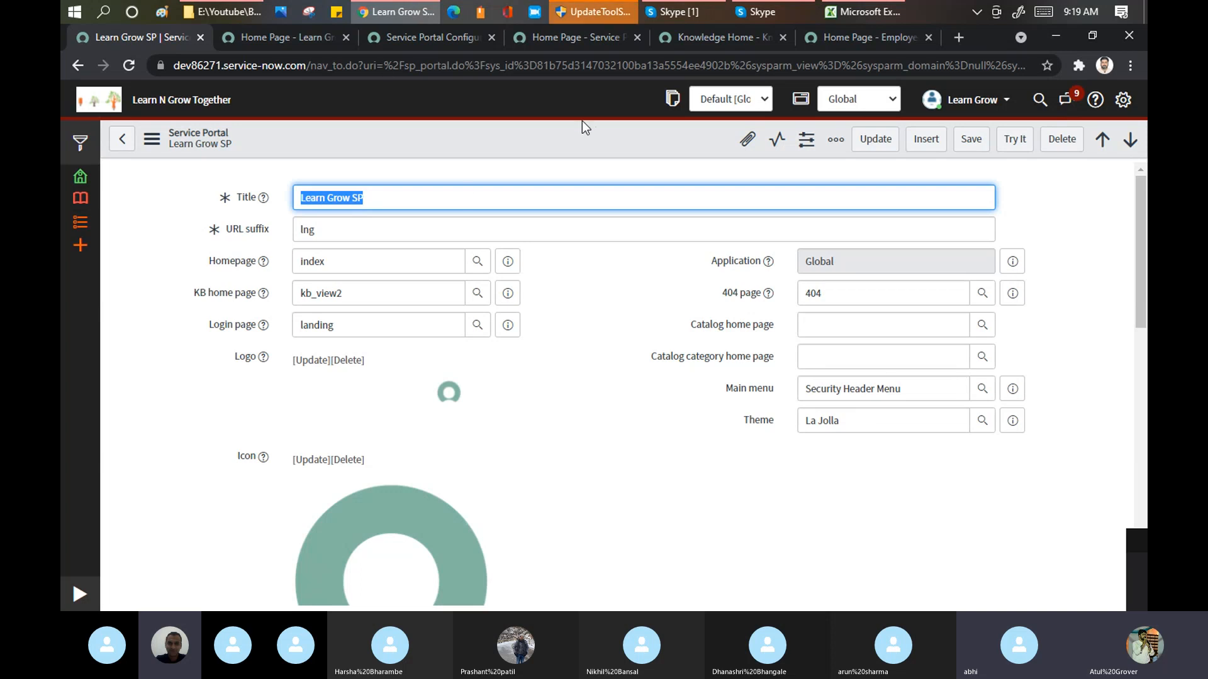
left_click(266, 42)
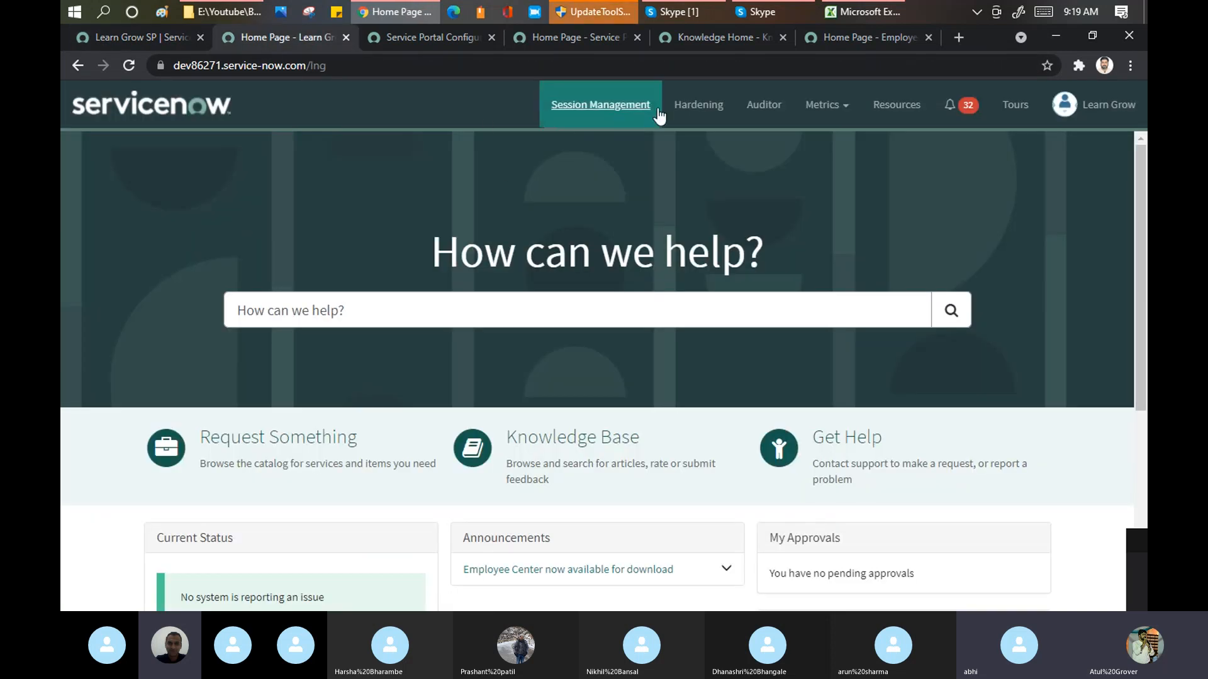
Step: Set the Learn Grow SP portal's theme to Stock and save the record
left_click(152, 42)
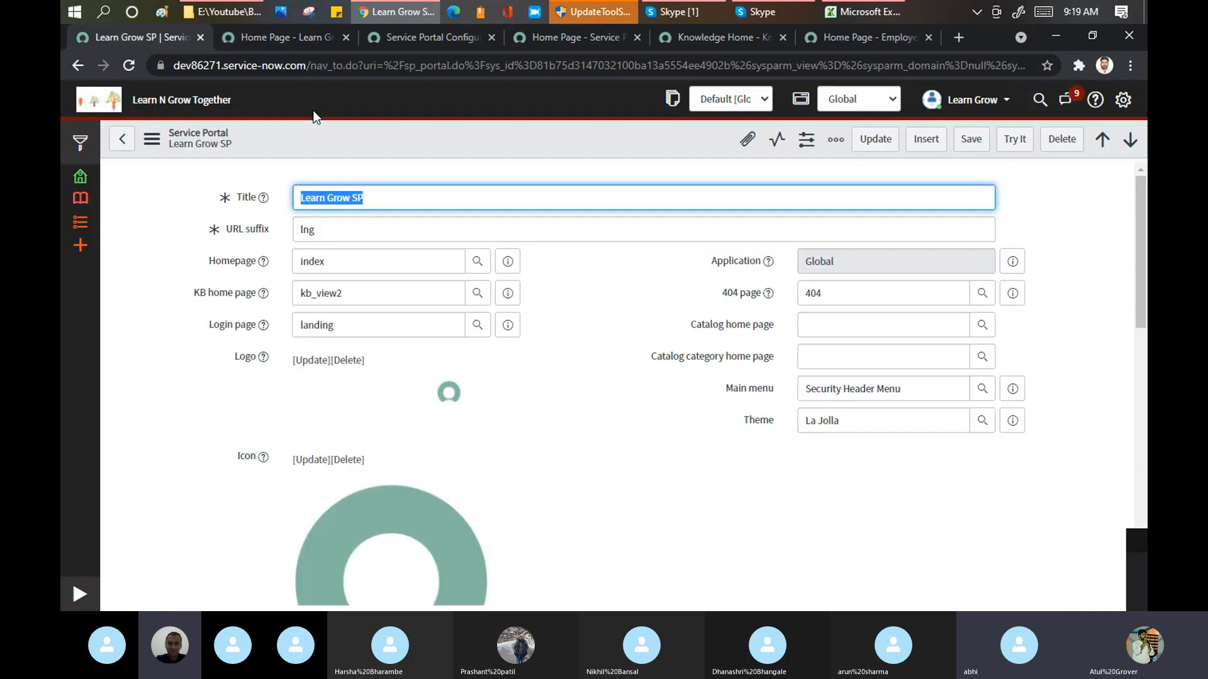
left_click(852, 421)
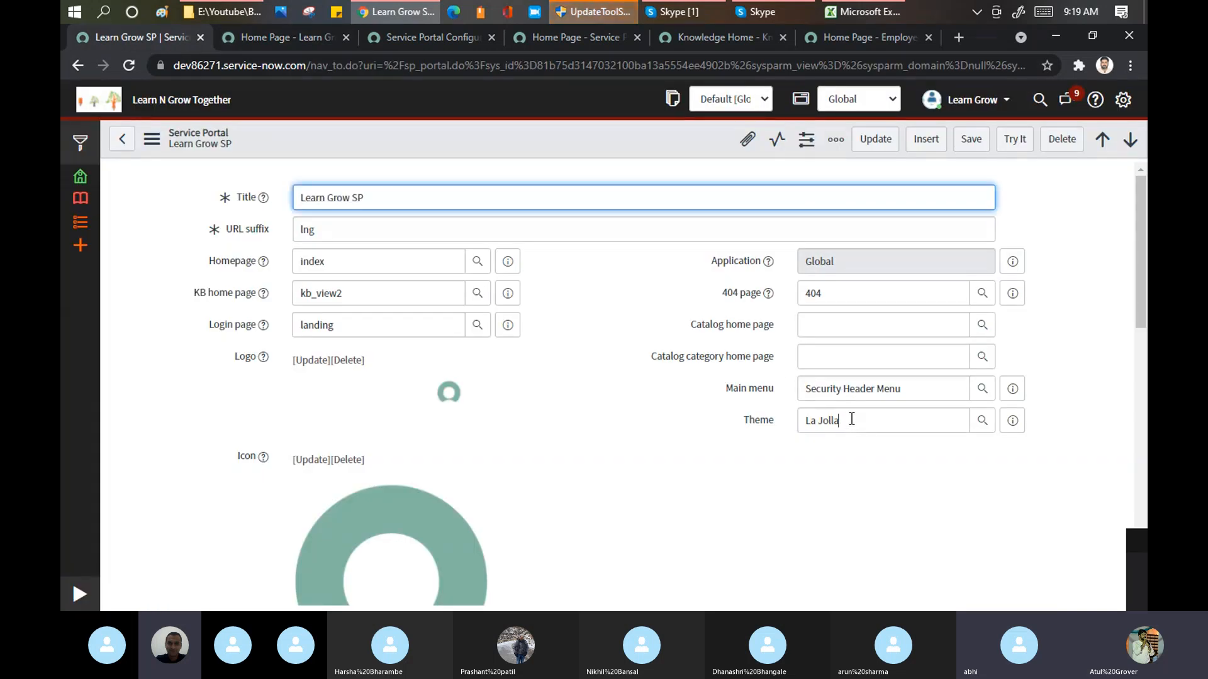
left_click(771, 426)
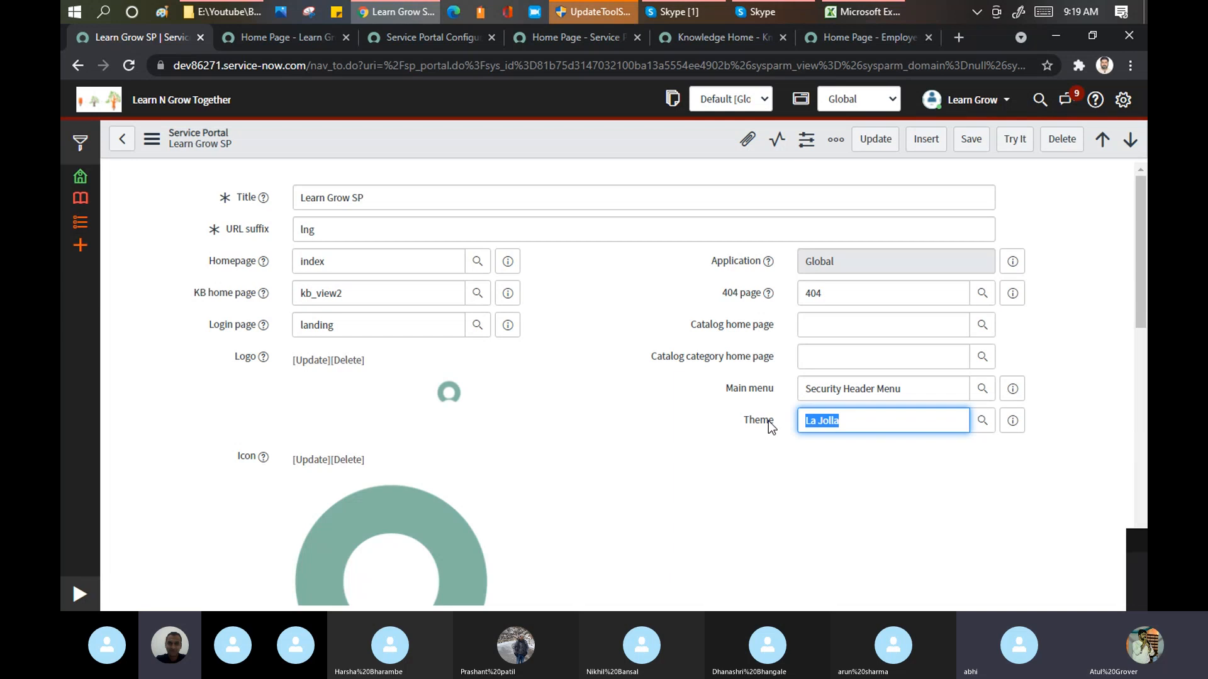
type("**")
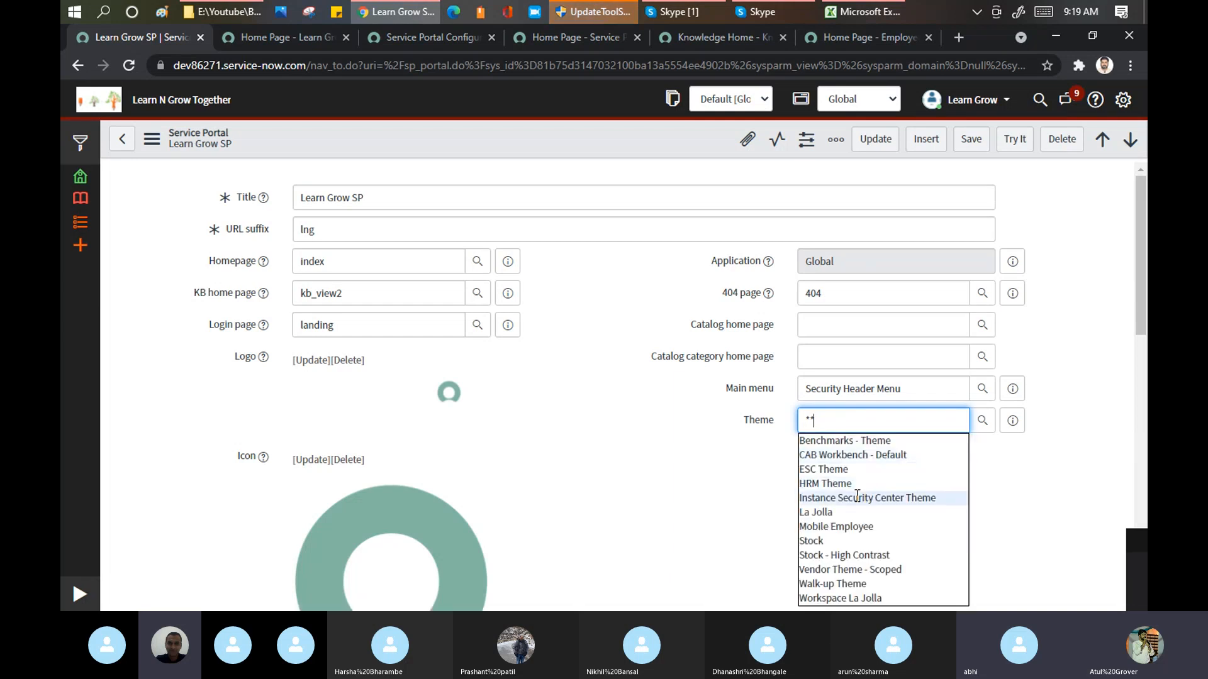
left_click(837, 541)
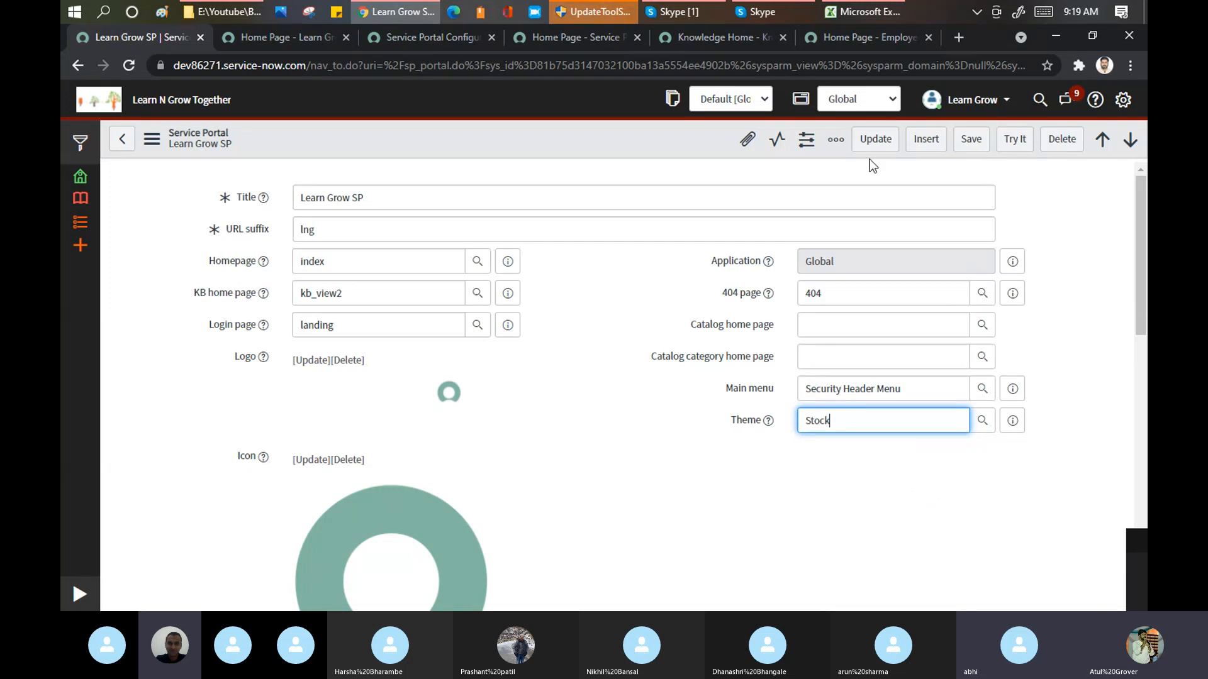
left_click(971, 139)
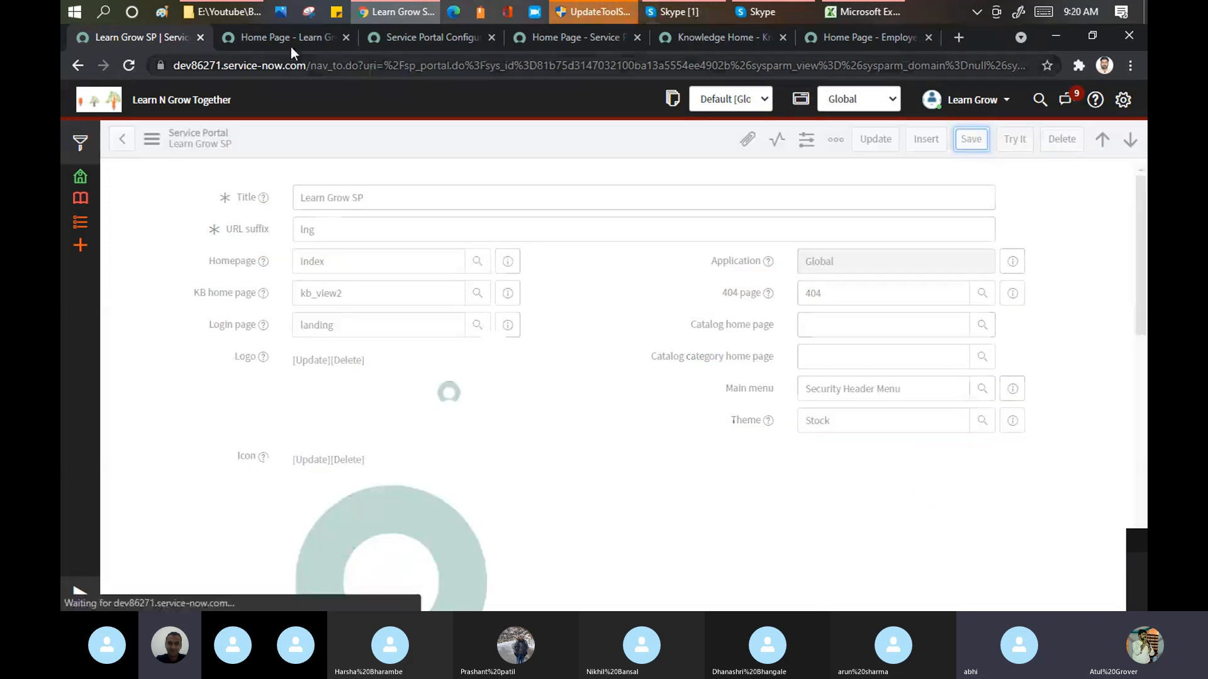
Step: Reload the lng portal and examine how its colours look with the changed theme
left_click(288, 36)
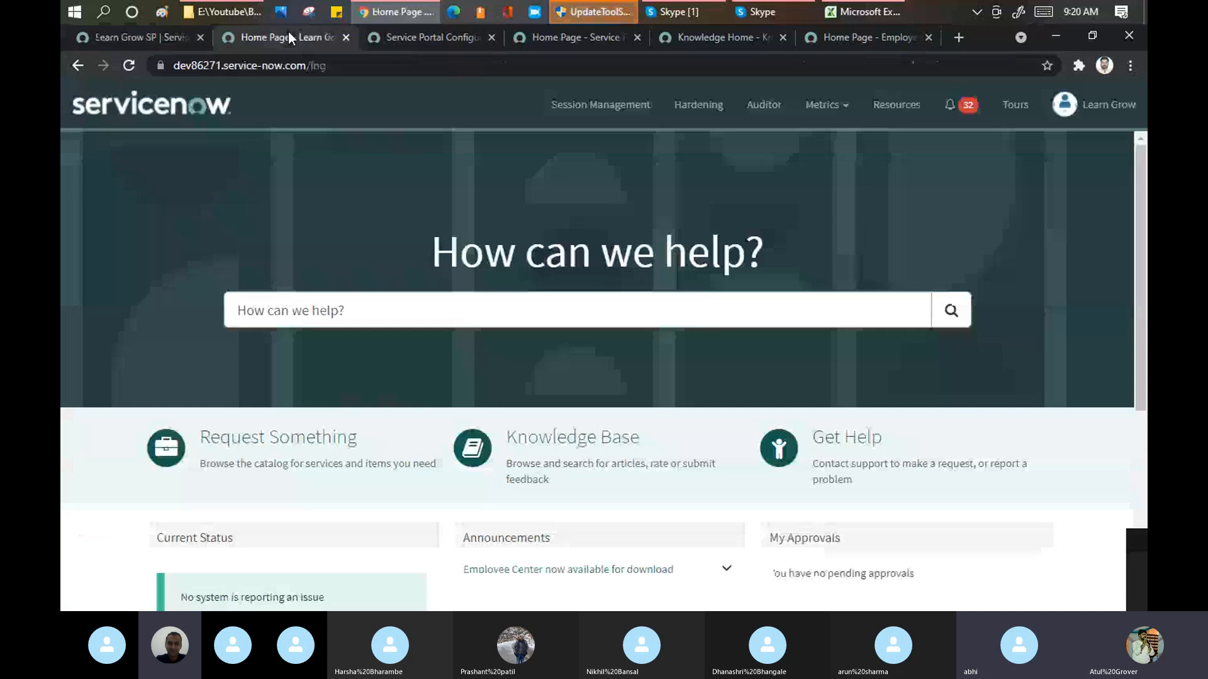
left_click(280, 74)
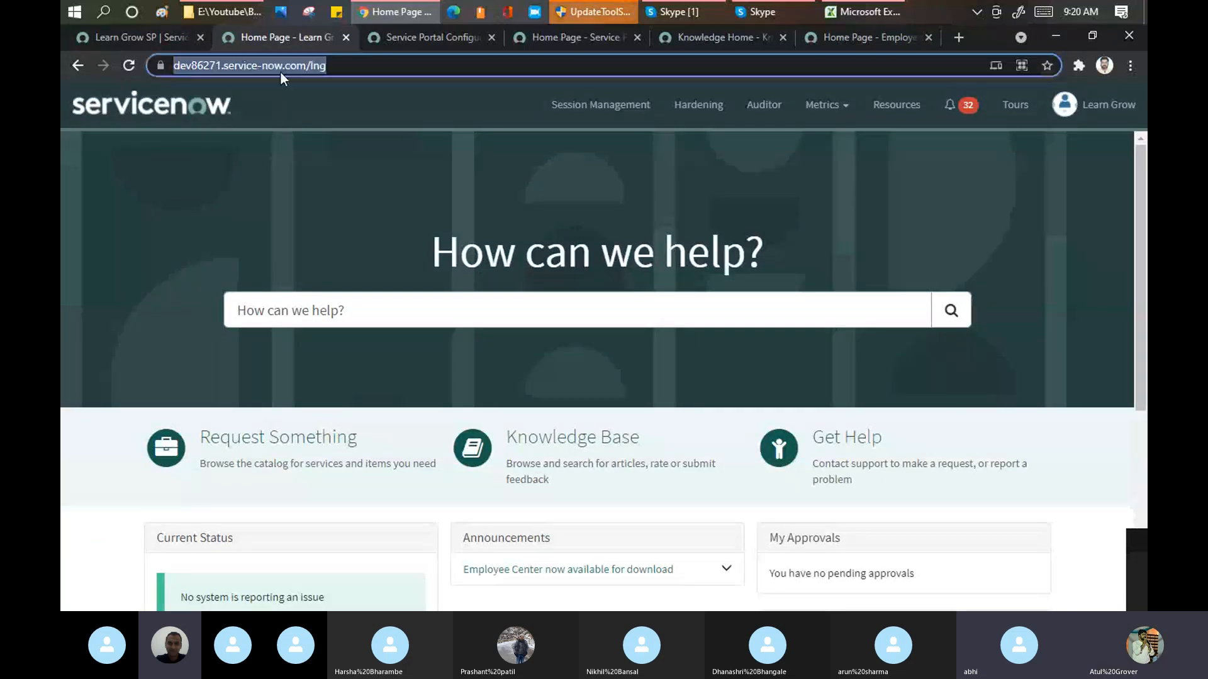
key("Return")
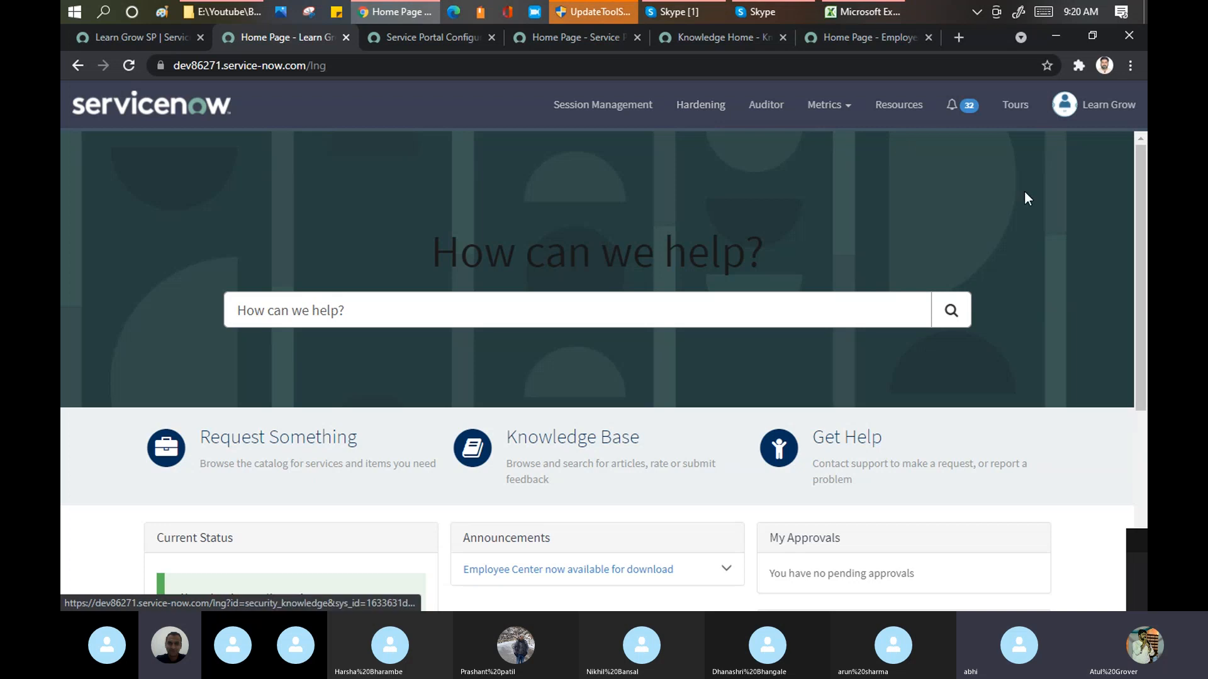
mouse_move(1140, 189)
left_mouse_down()
mouse_move(1146, 414)
mouse_move(1146, 183)
left_mouse_up()
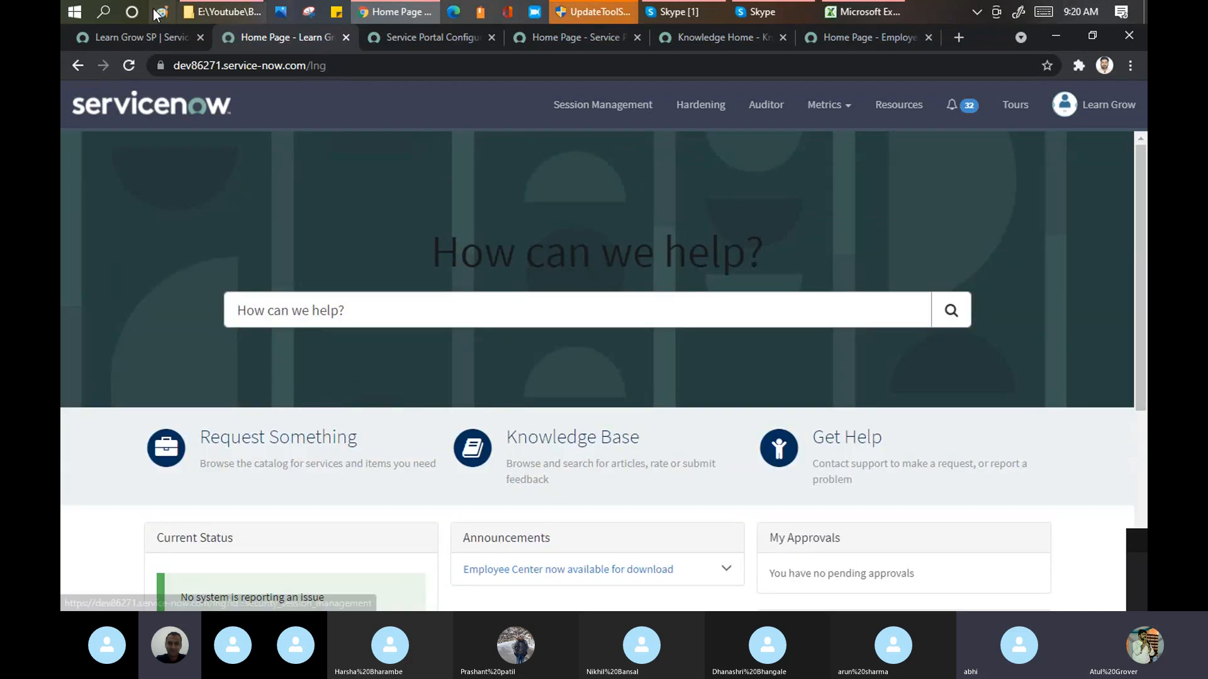
Step: Return to the portal's homepage through its logo and highlight the page id "index" in the address
left_click(137, 35)
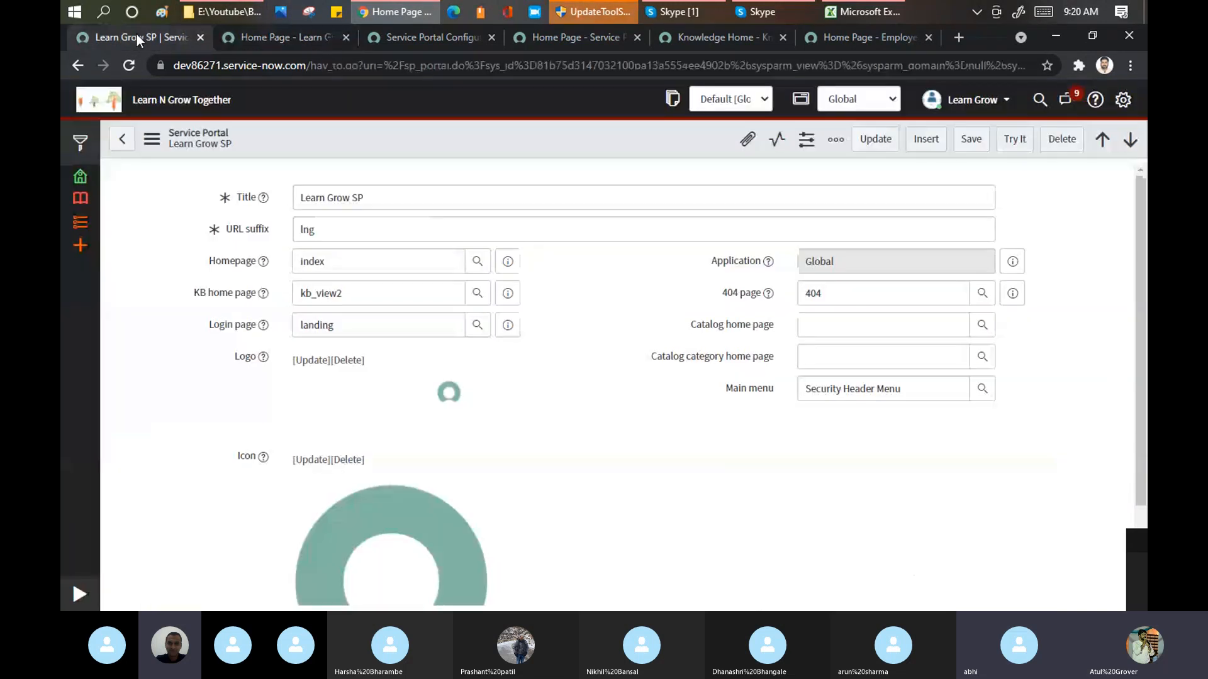
left_click(293, 39)
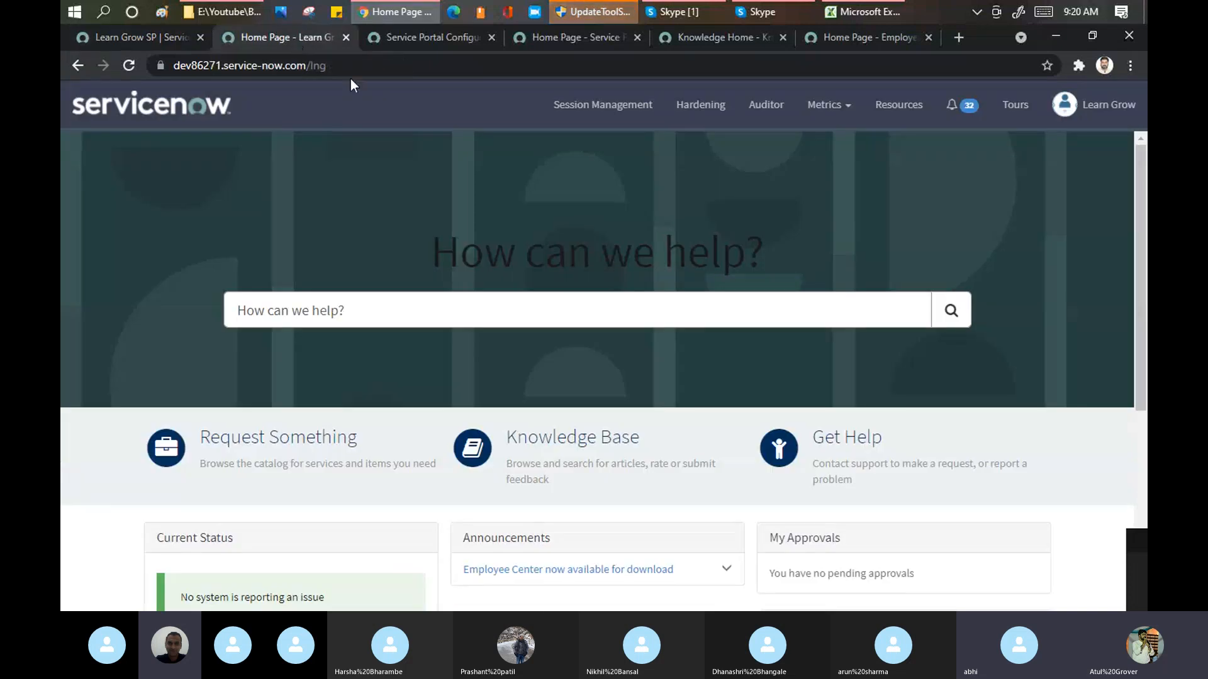
left_click(181, 119)
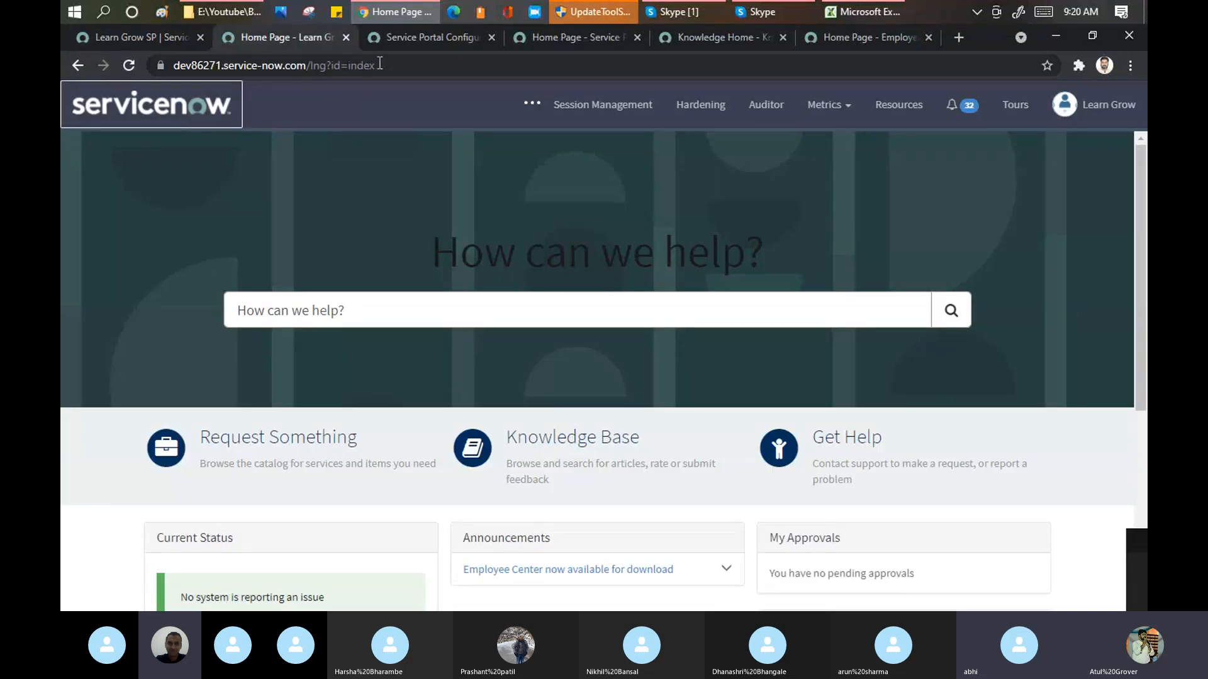
left_click_drag(380, 65, 351, 65)
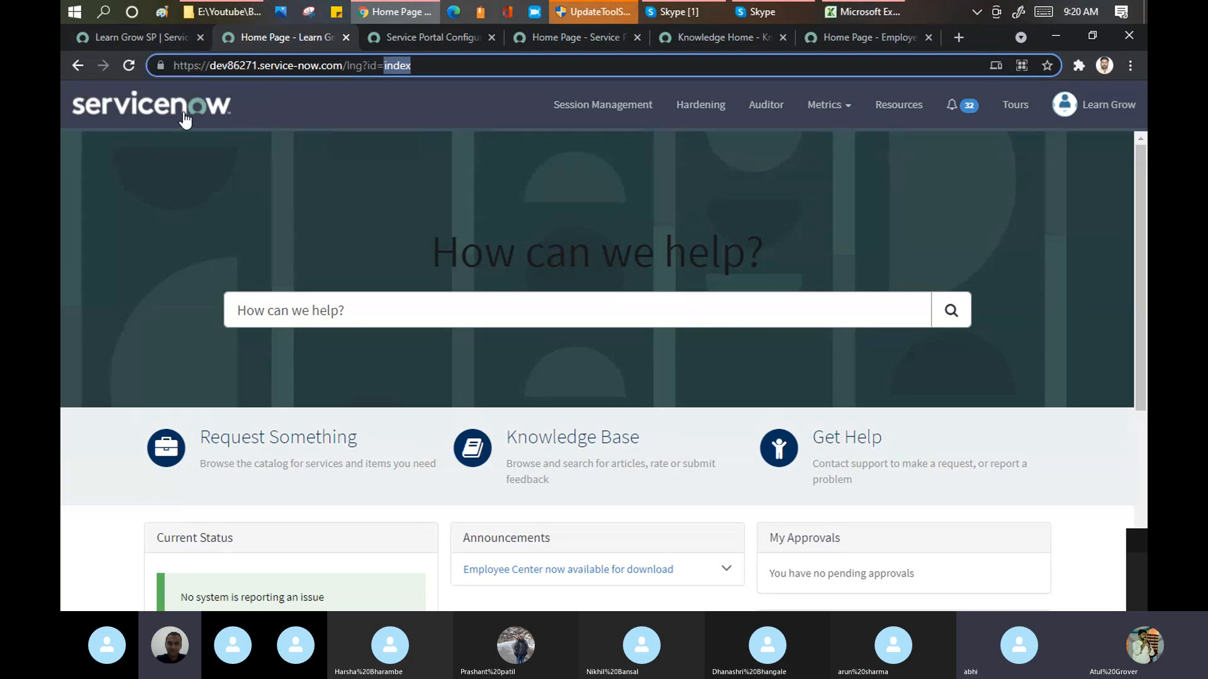
Step: Set the Learn Grow SP portal's homepage to clocks and save the record
left_click(156, 31)
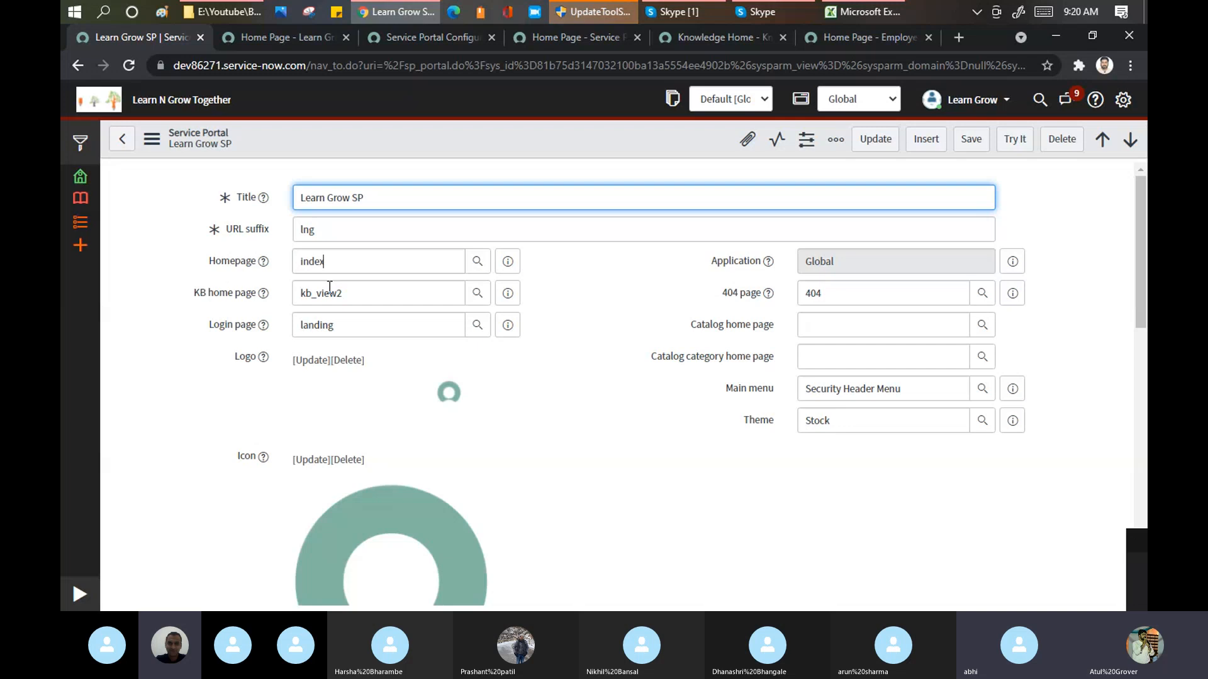
double_click(371, 267)
key("BackSpace")
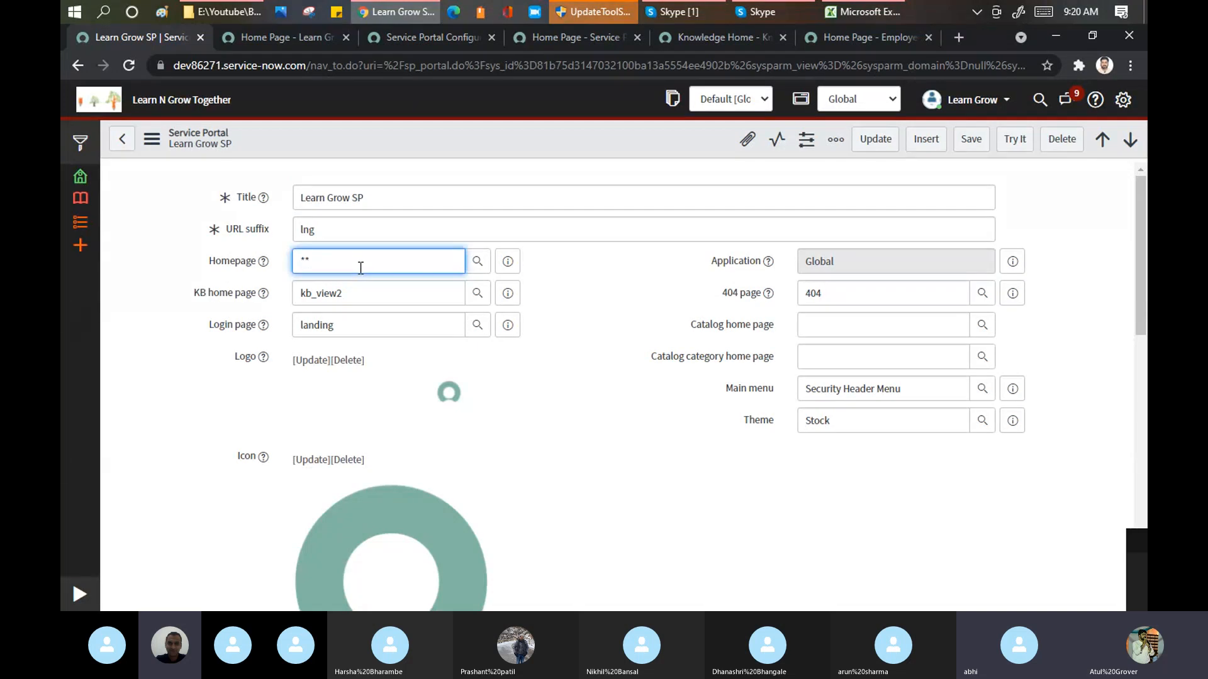
type("*")
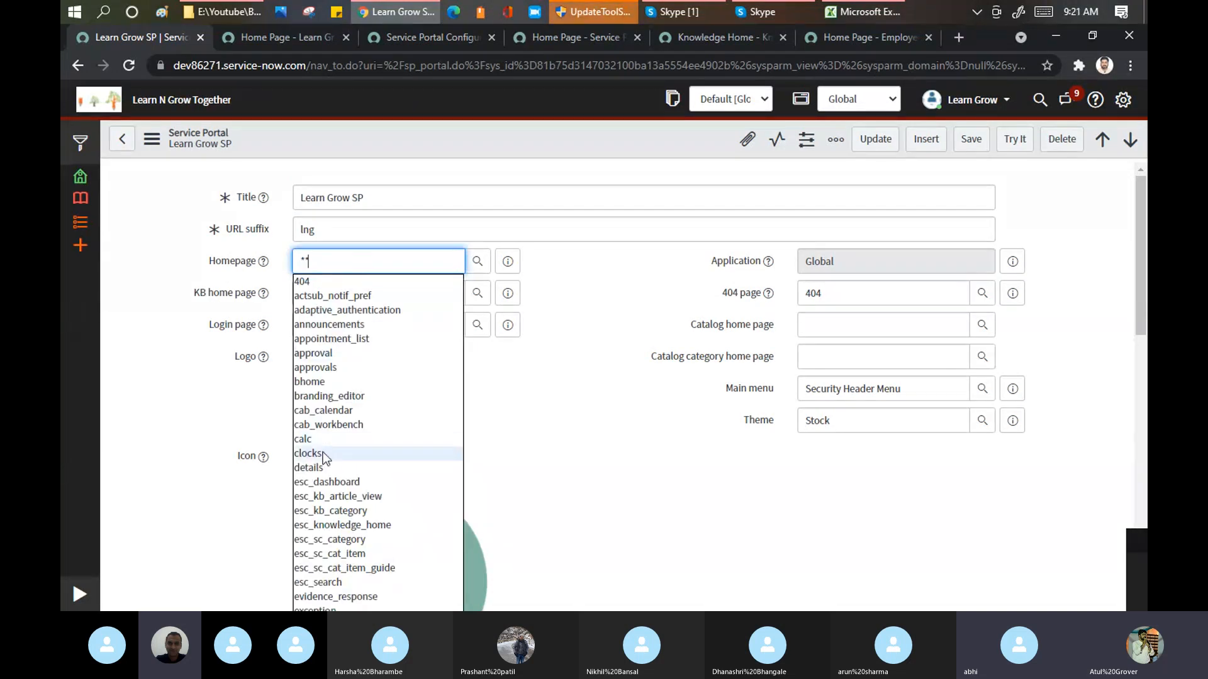
left_click(334, 452)
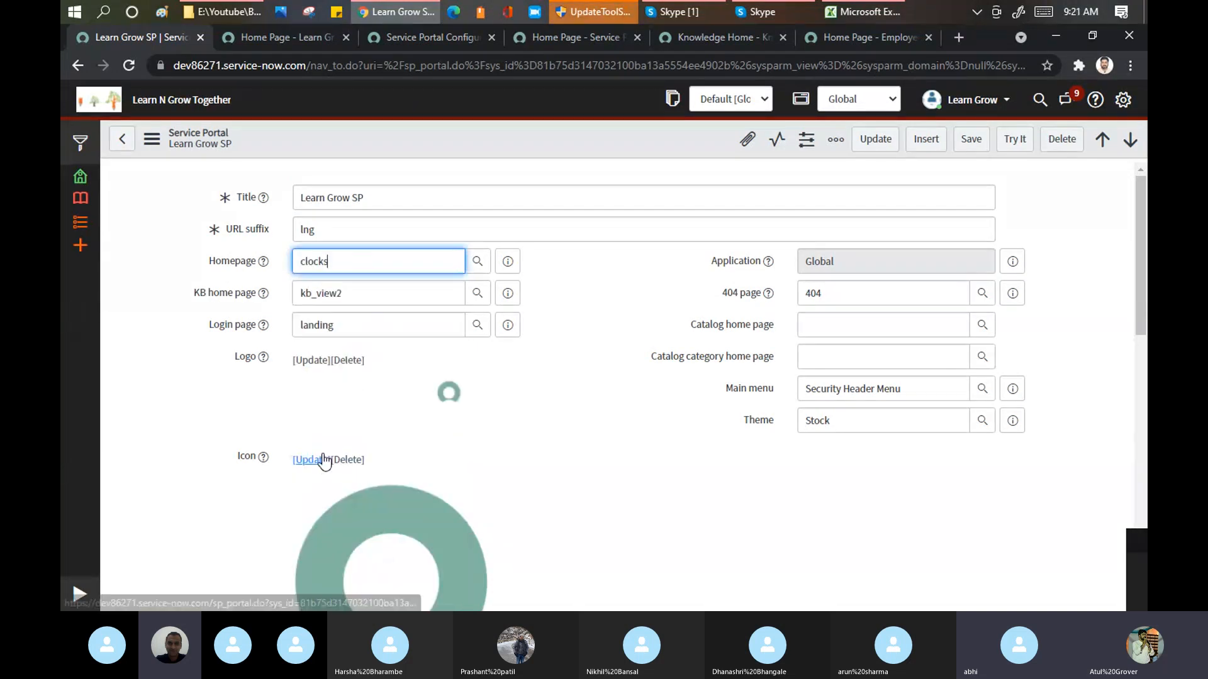
left_click(968, 141)
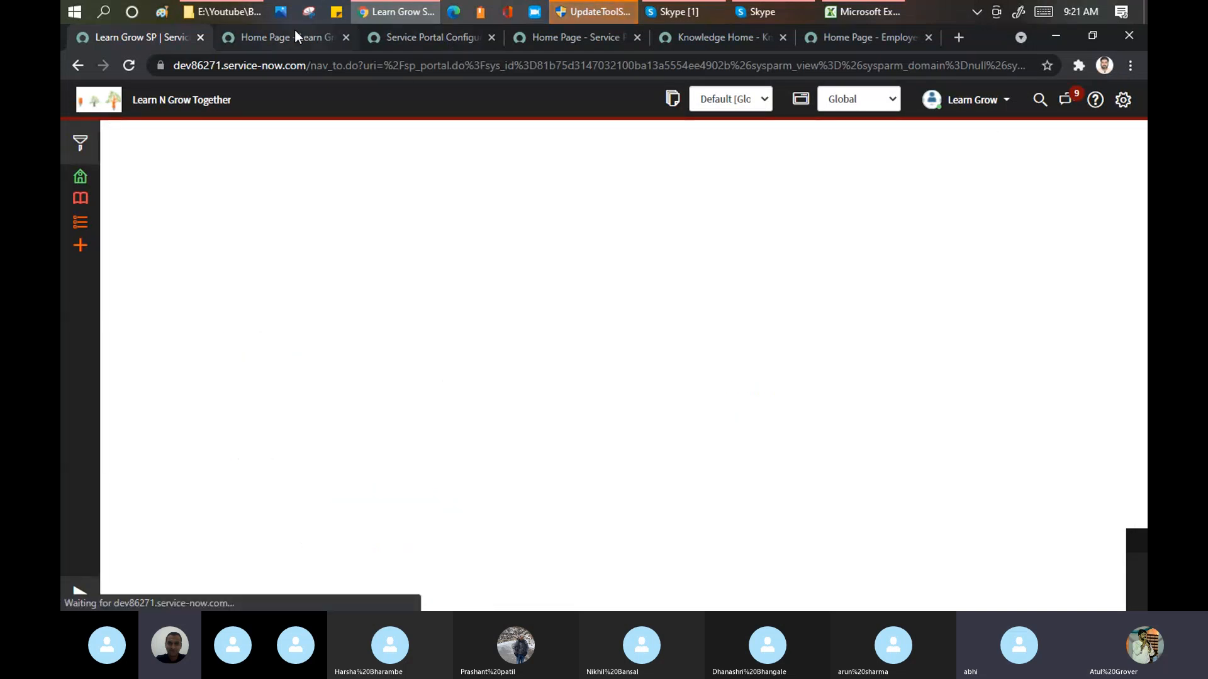
Step: Load the lng portal without the "?id=index" parameter and check the page id in the address its logo opens
left_click(295, 35)
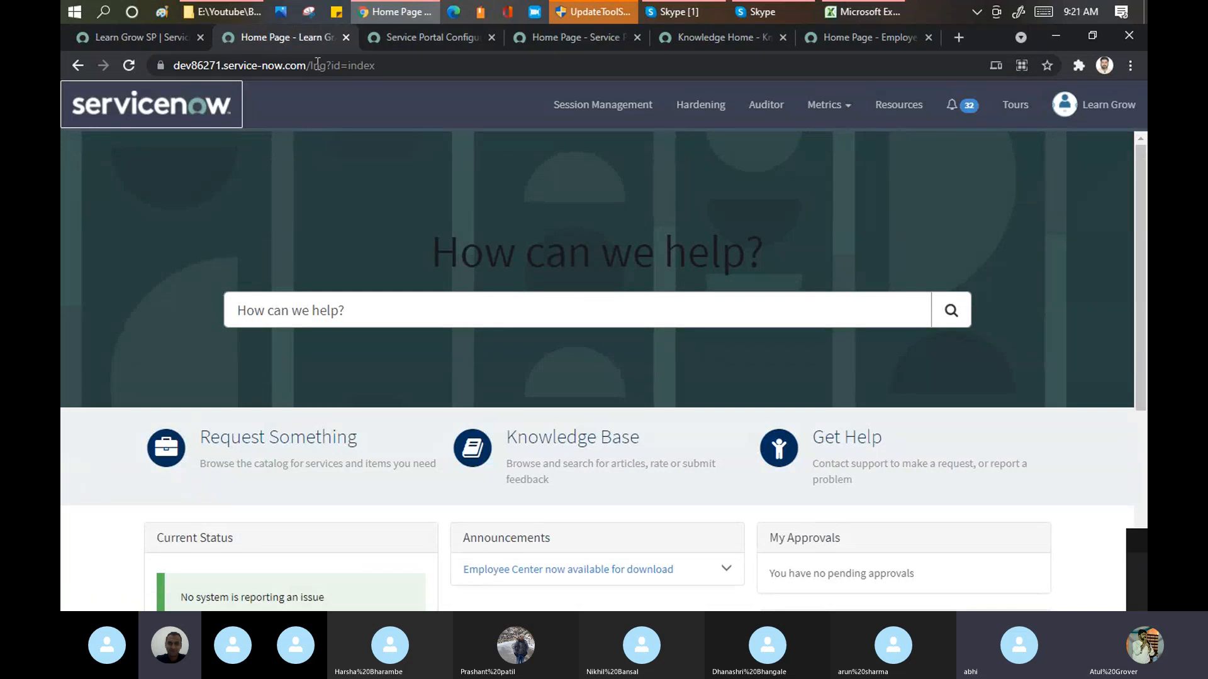
left_click_drag(327, 65, 558, 88)
key("BackSpace")
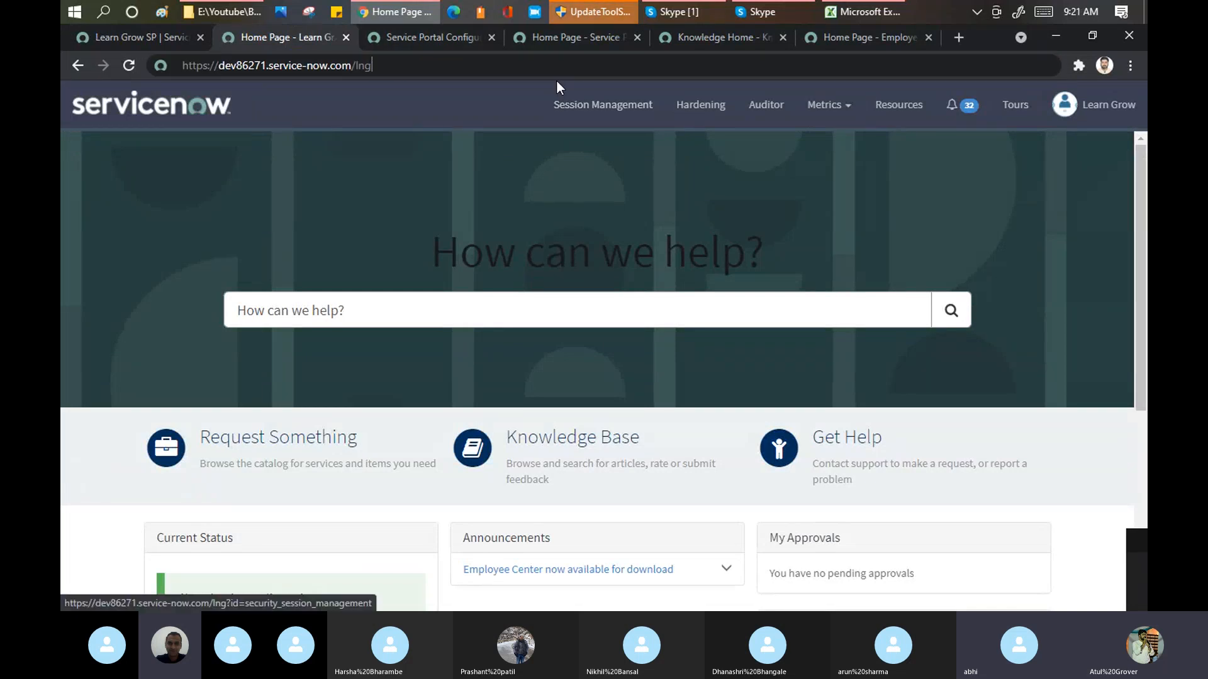
key("Return")
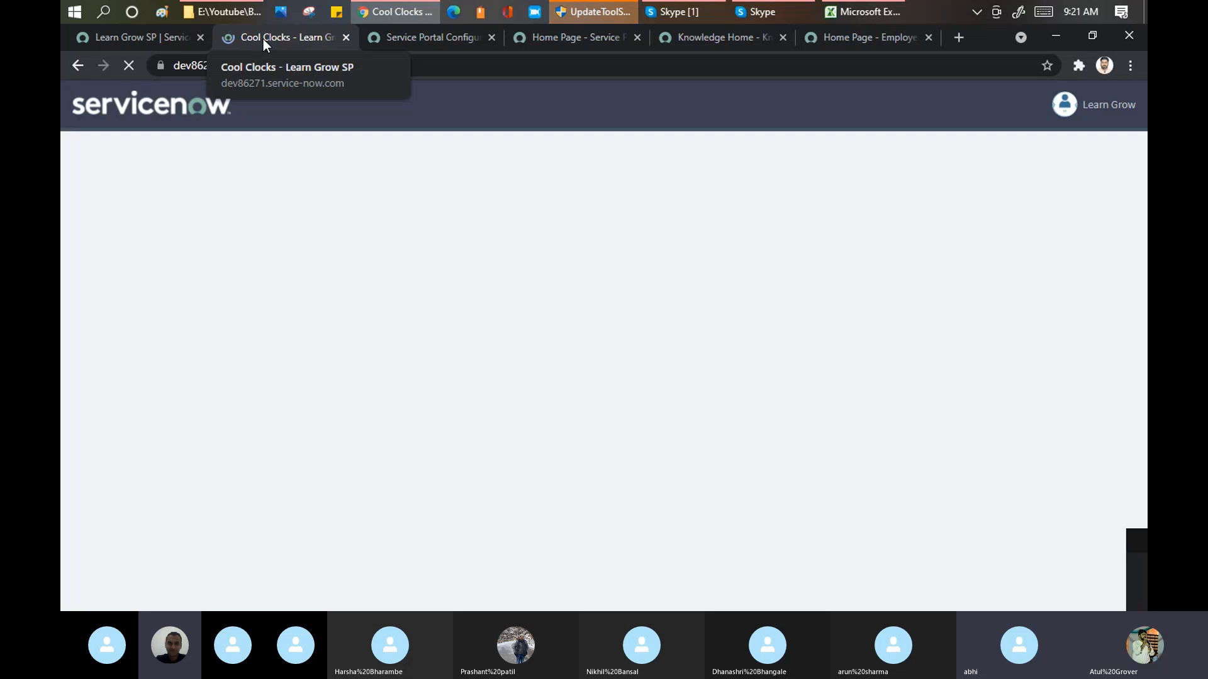
left_click(166, 118)
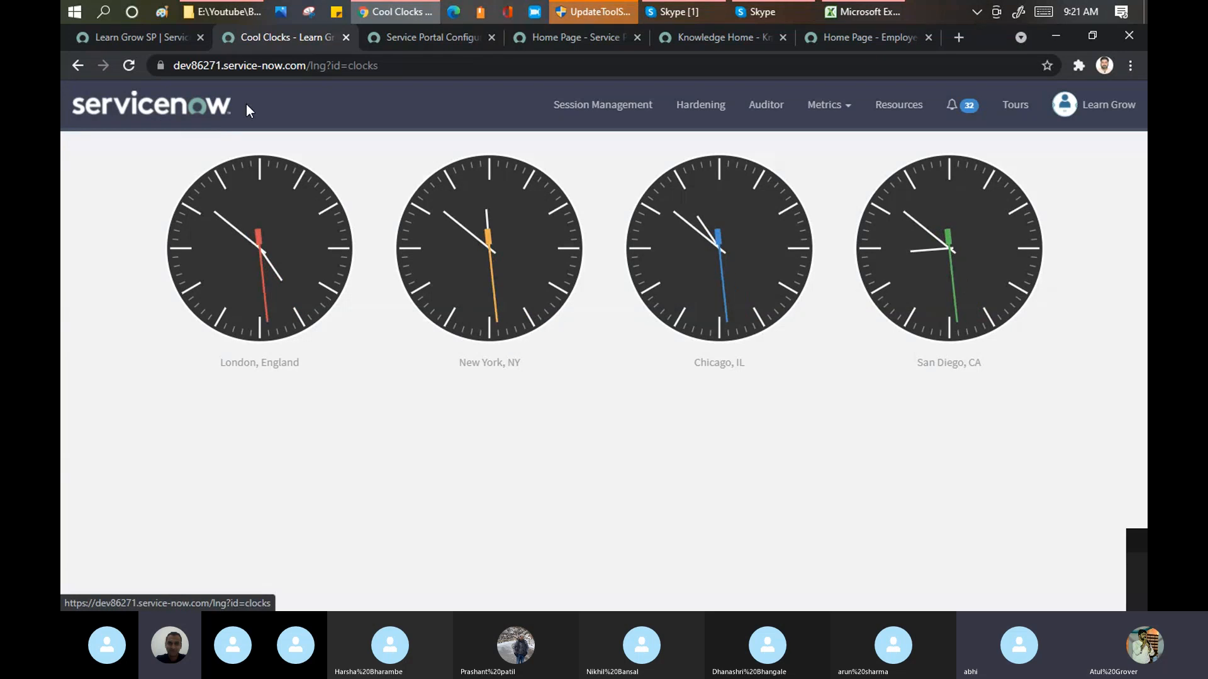
left_click_drag(379, 66, 327, 66)
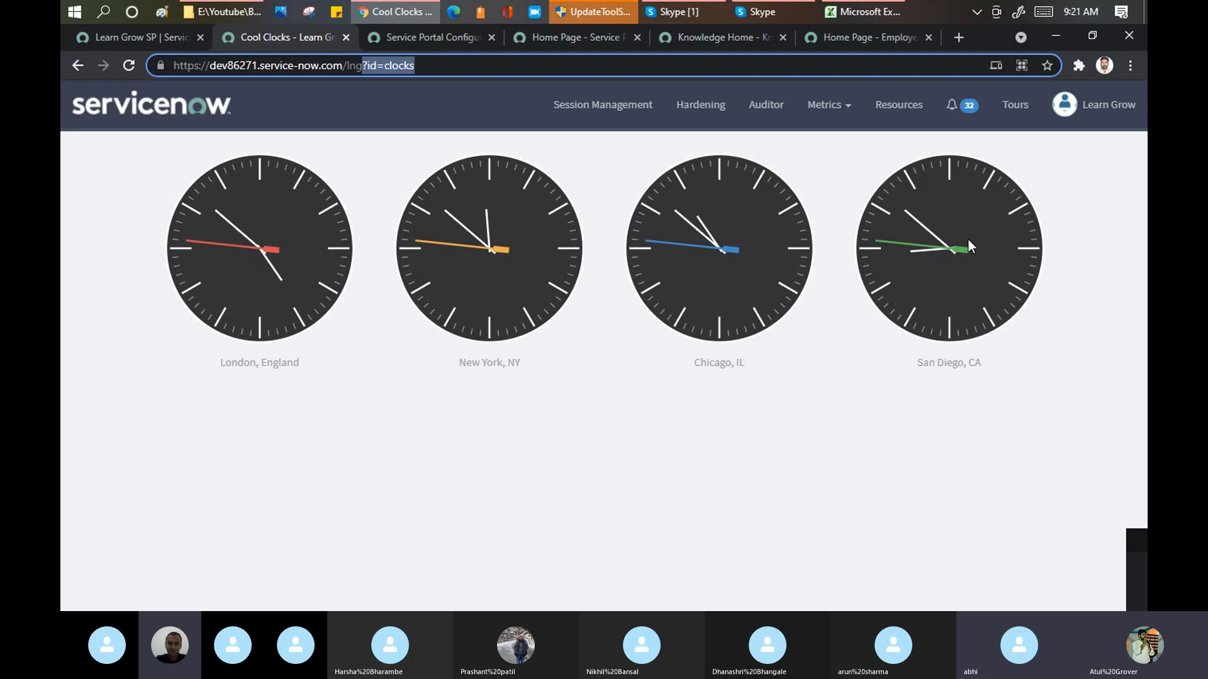
Step: Set the Learn Grow SP portal's main menu to SP Header Menu and save the record
left_click(144, 36)
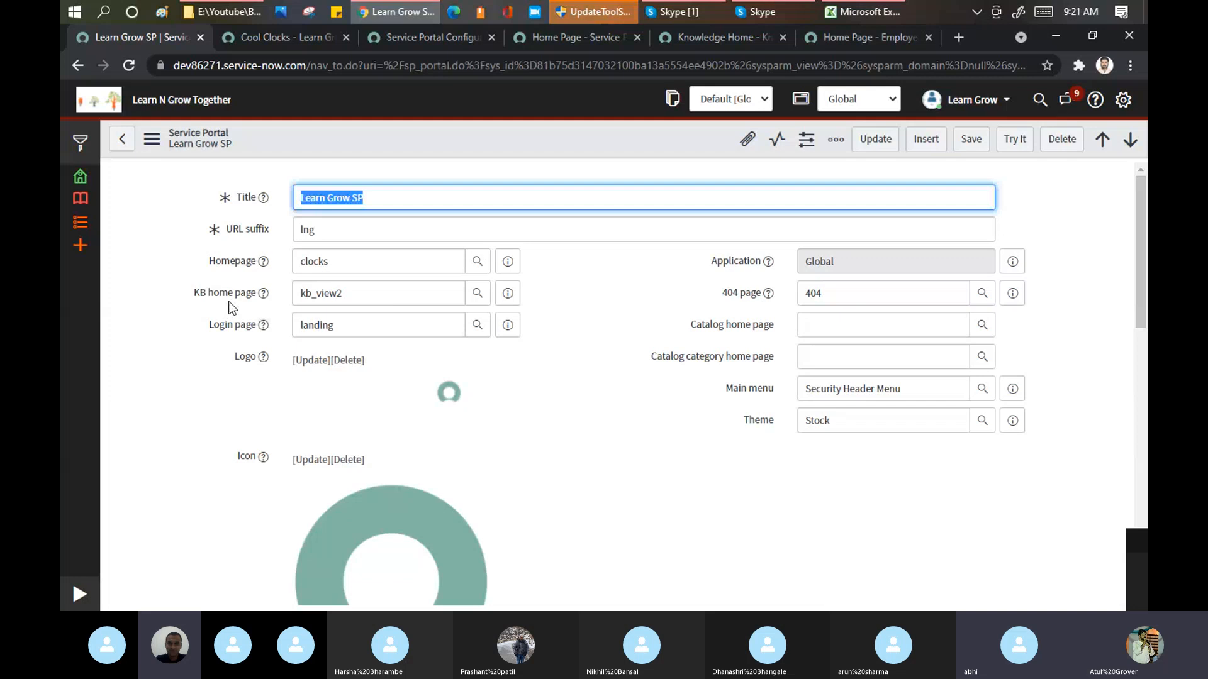
key("ctrl+Tab")
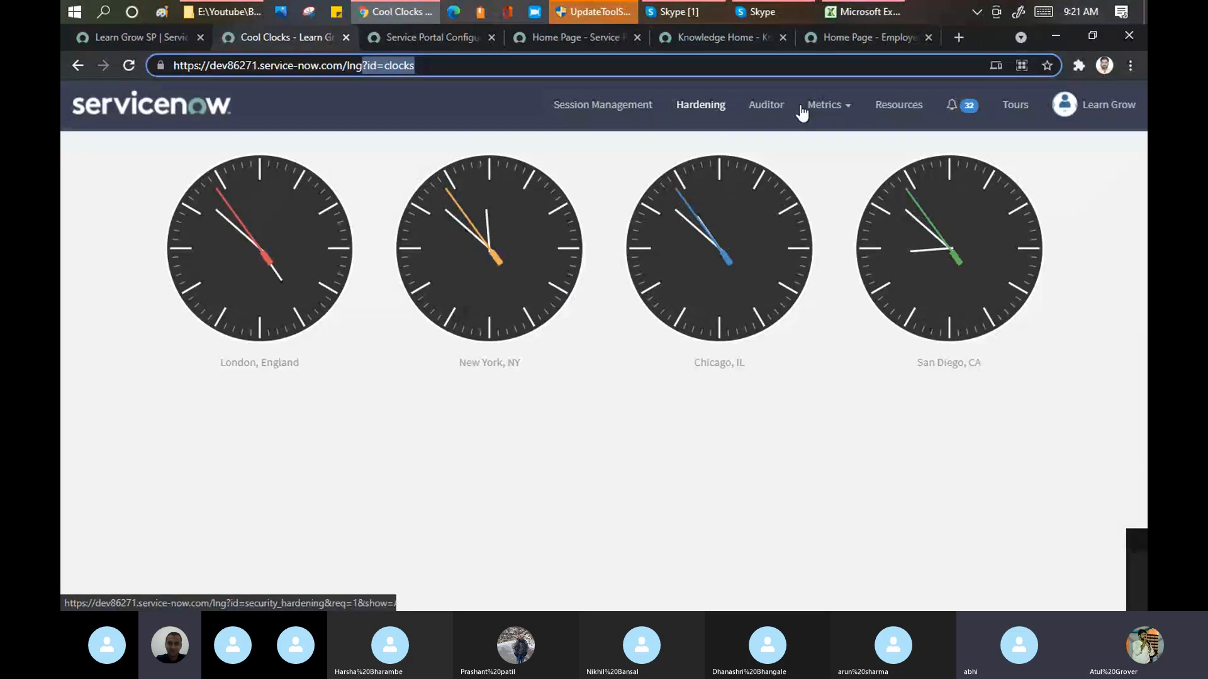
key("ctrl+shift+Tab")
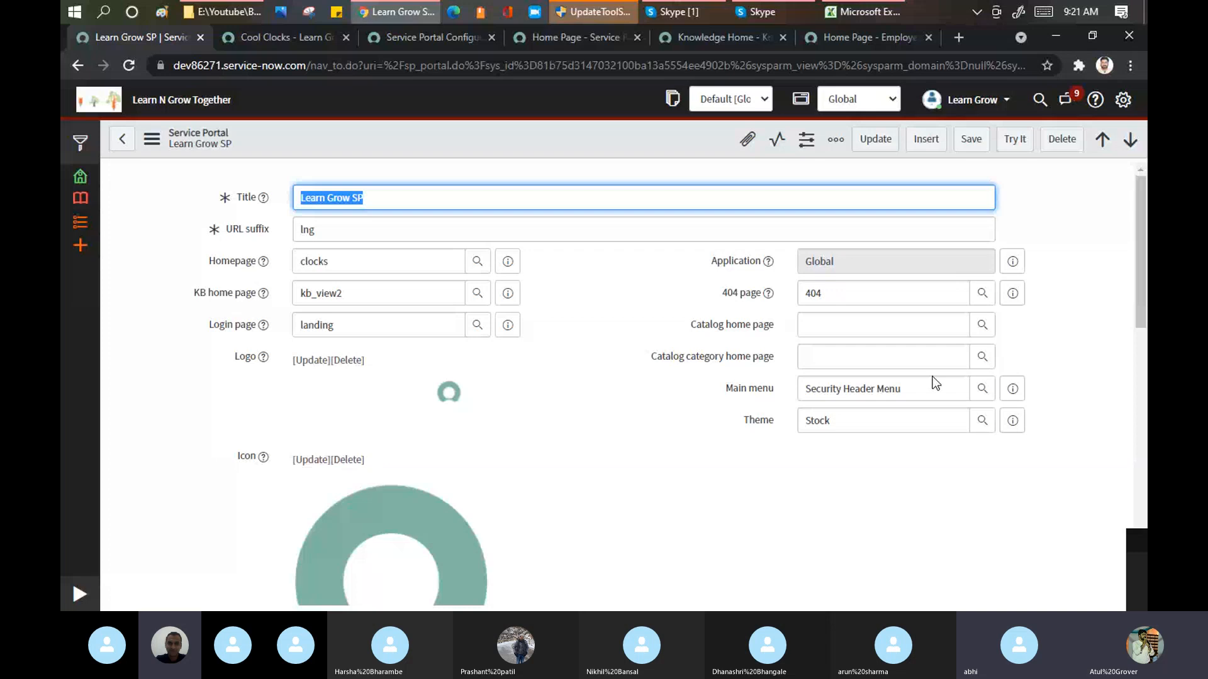
left_click_drag(922, 390, 530, 363)
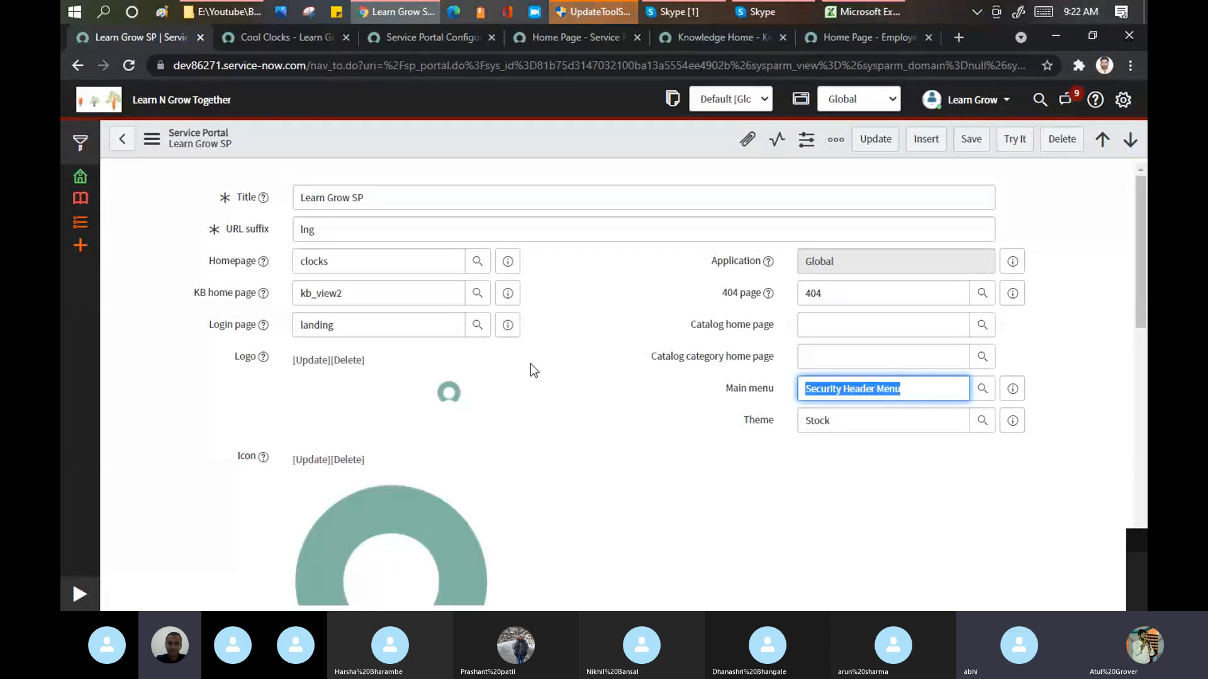
type("SP")
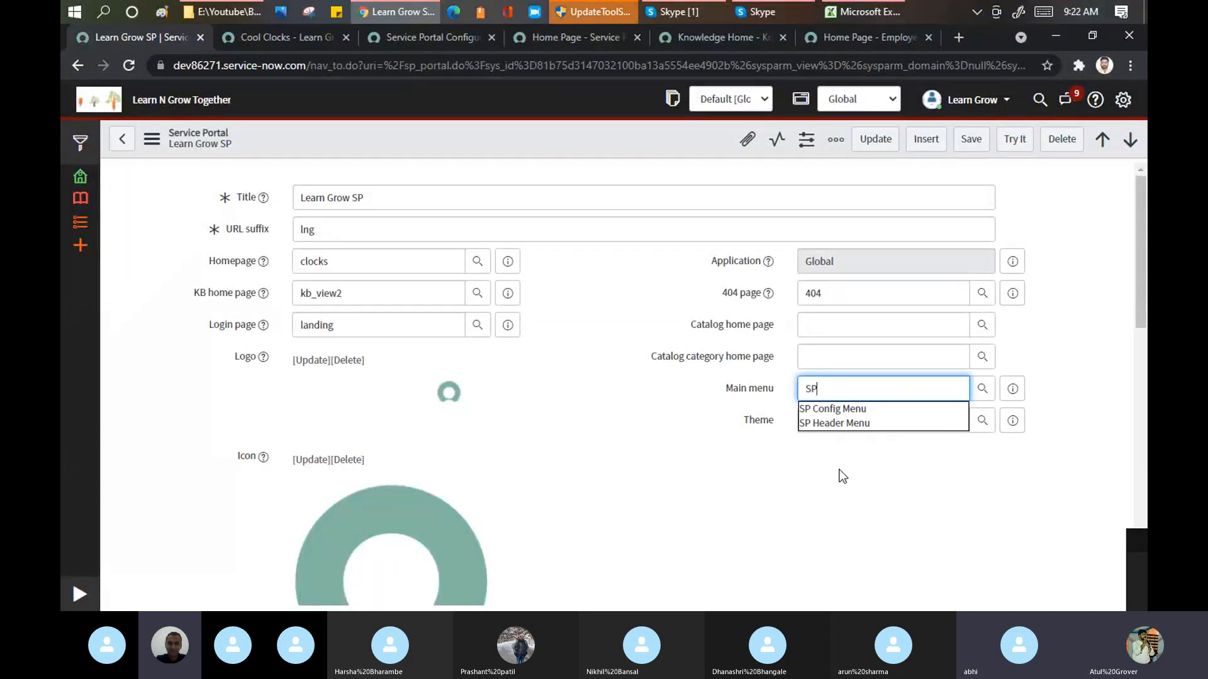
left_click(853, 422)
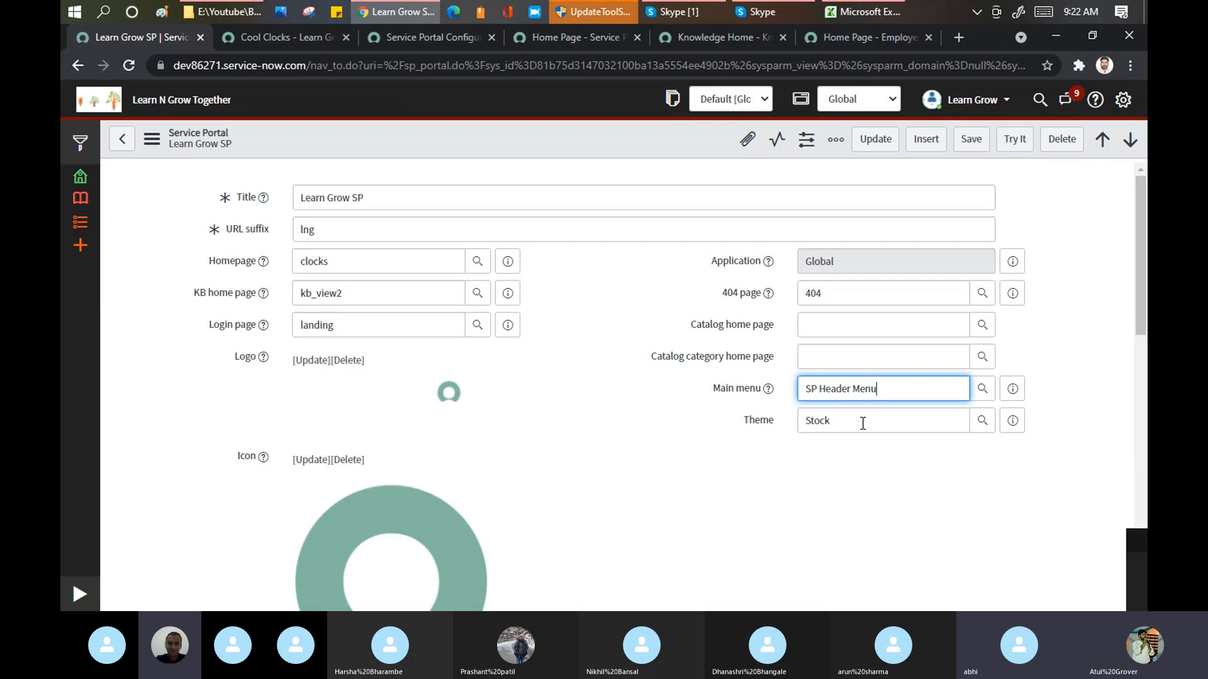
left_click(864, 423)
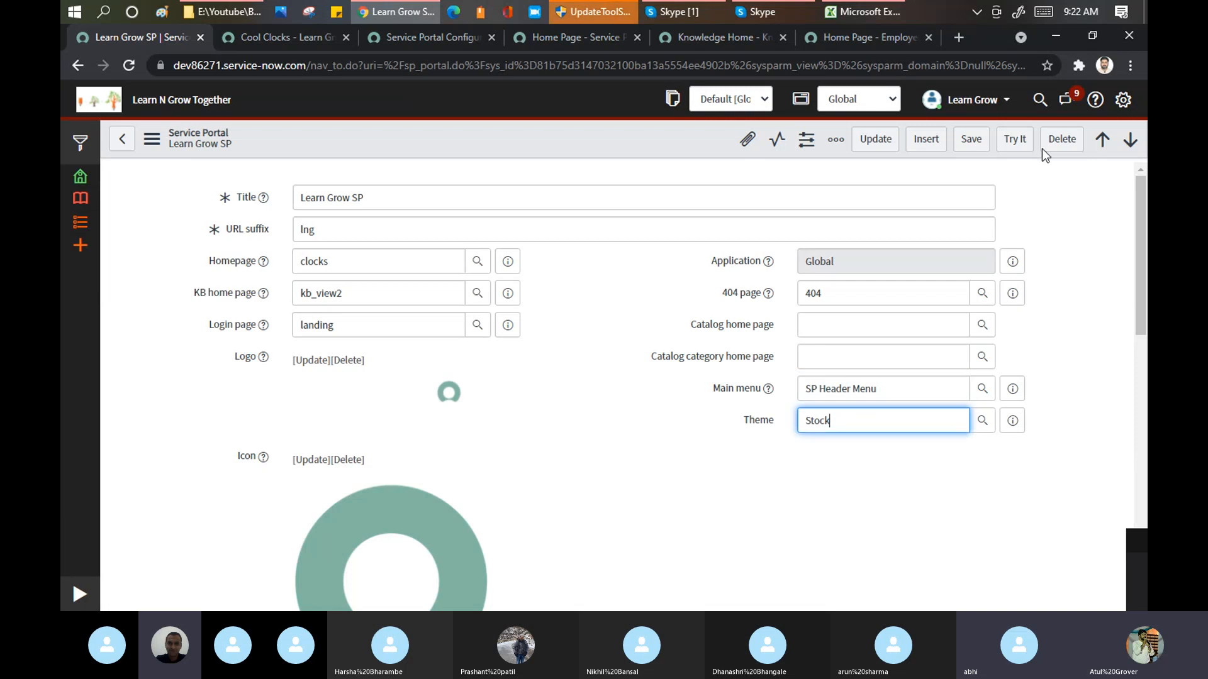
left_click(972, 141)
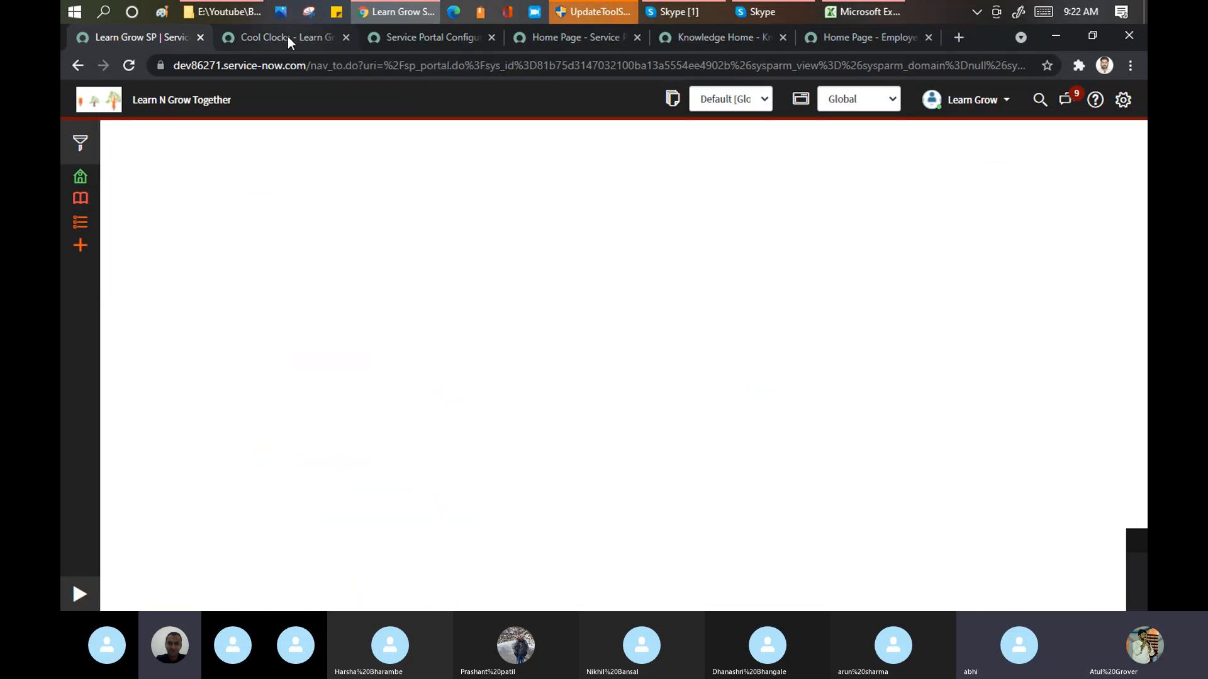
Step: Reload the lng portal with the changed main menu and open its Knowledge page
left_click(288, 36)
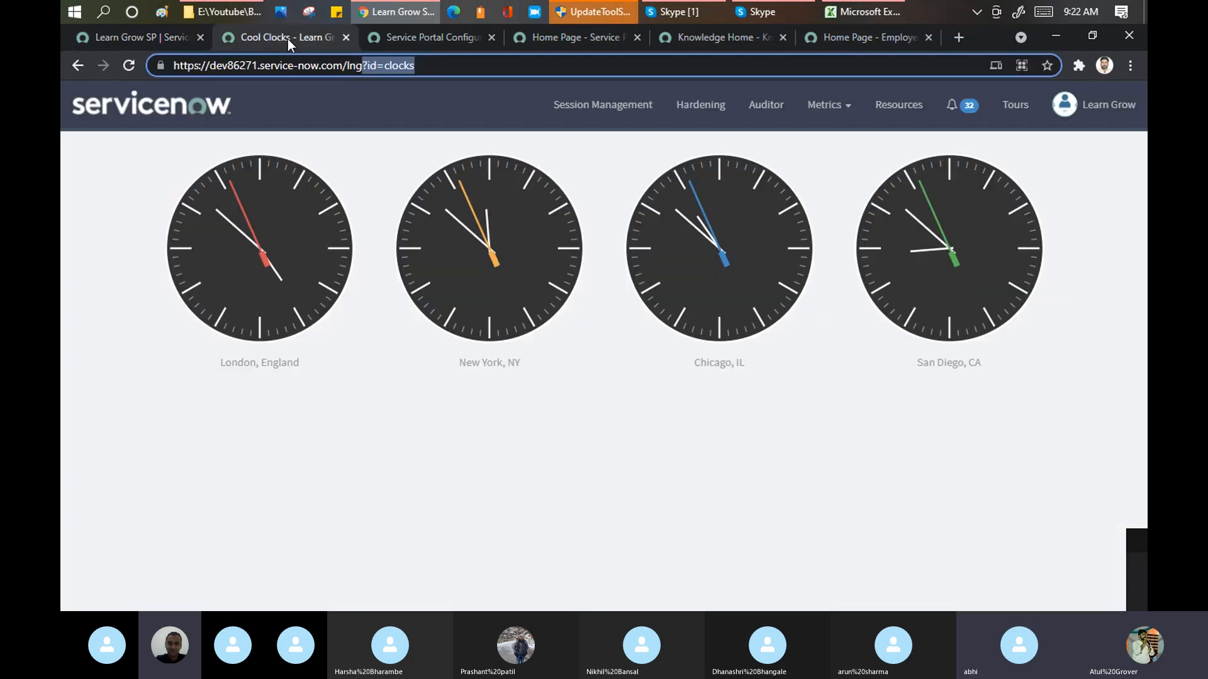
left_click(138, 68)
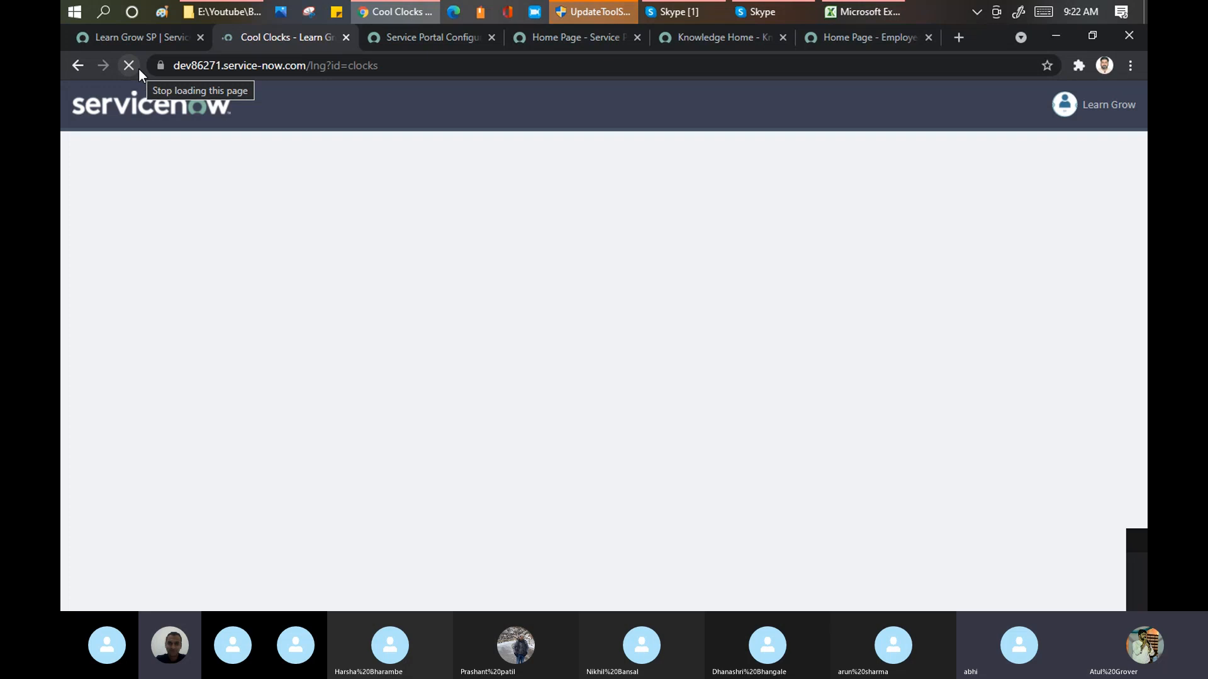
left_click(626, 112)
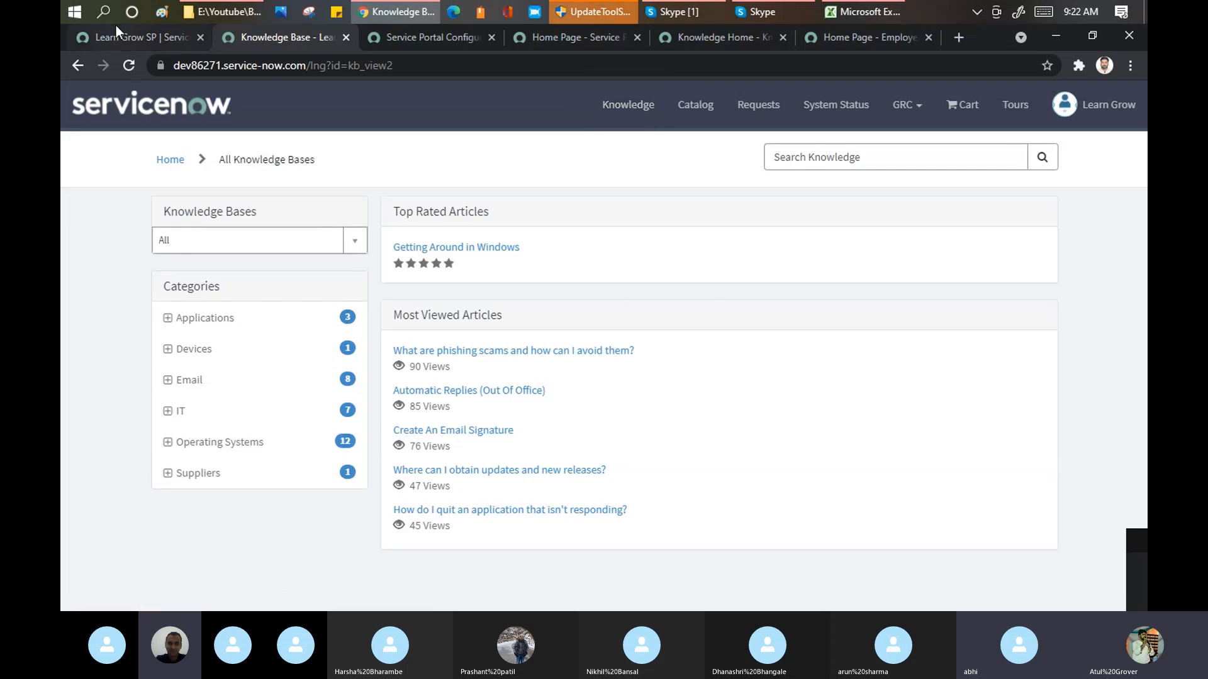
Step: Set the Learn Grow SP portal's KB home page to esc_knowledge_home and save the record
left_click(128, 38)
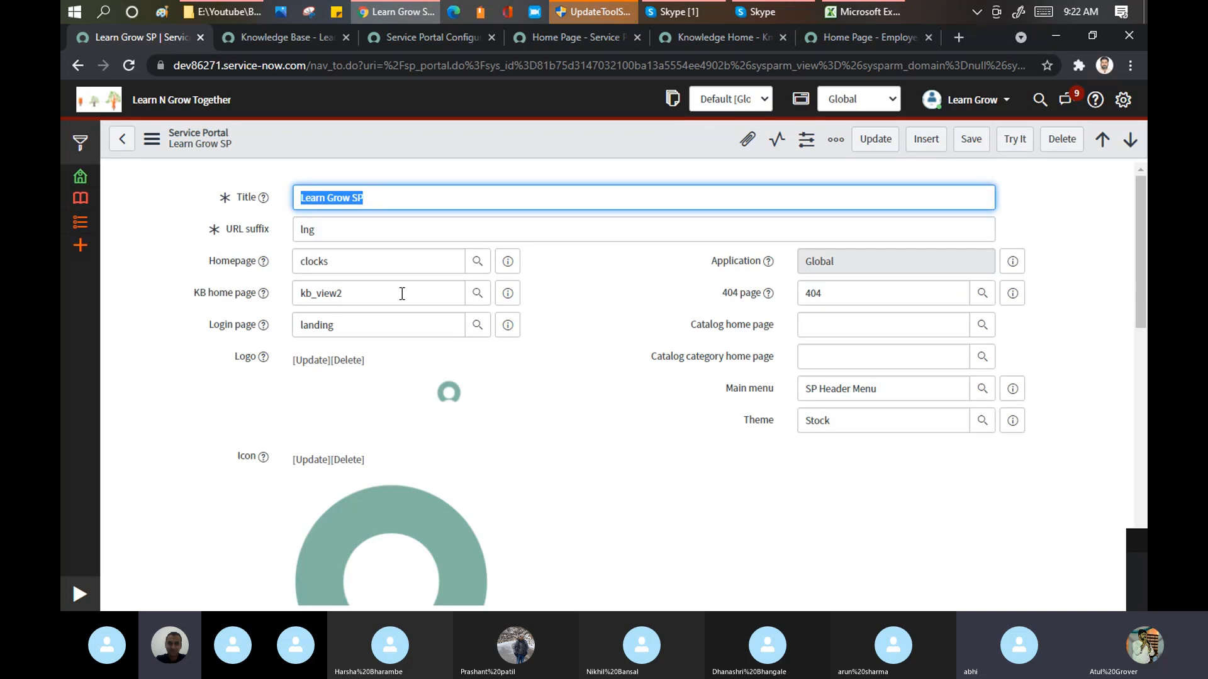
double_click(402, 294)
type("*")
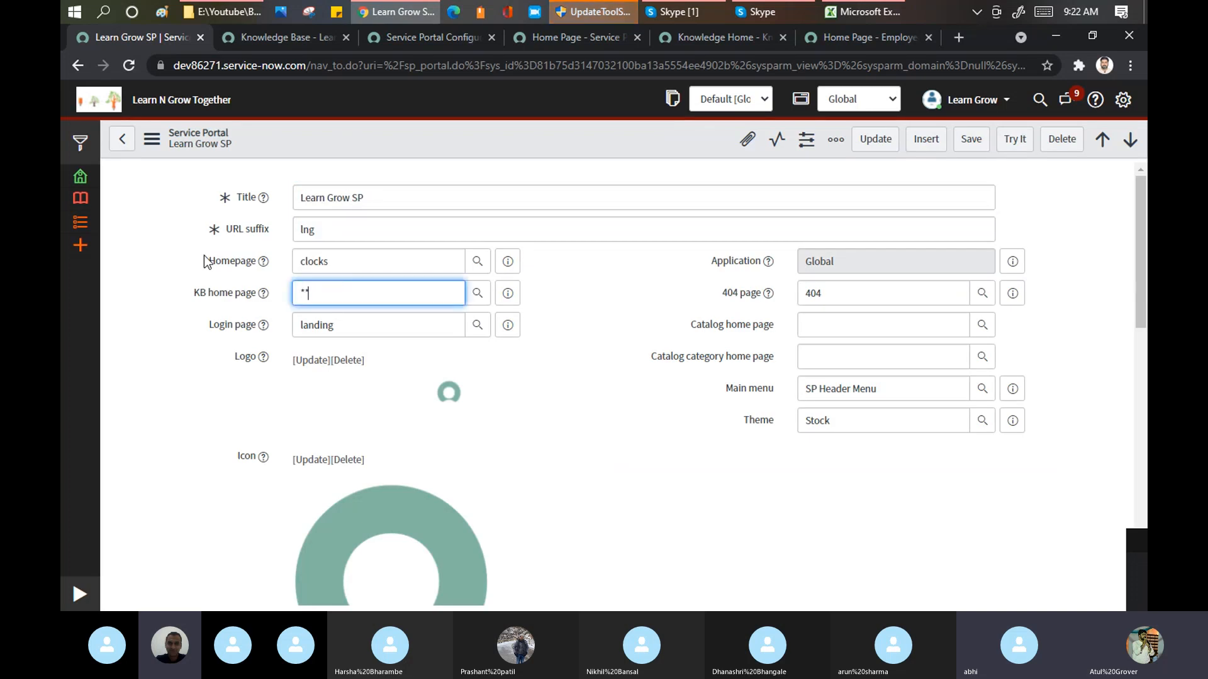
type("*")
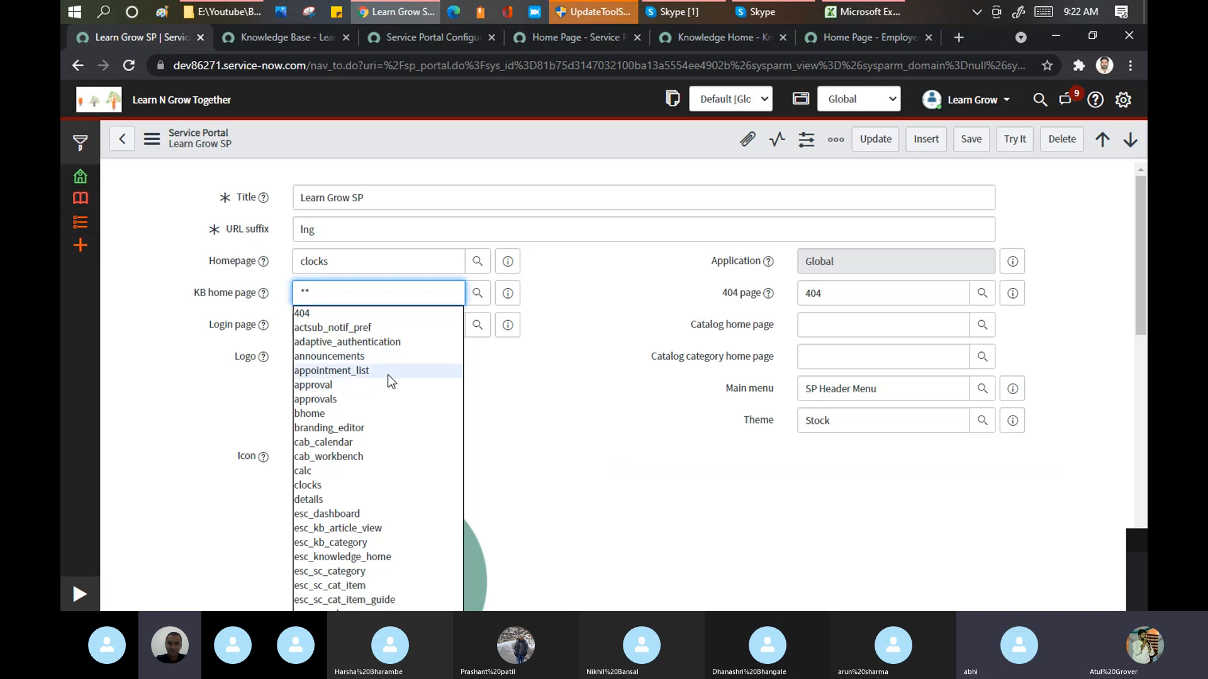
left_click(355, 557)
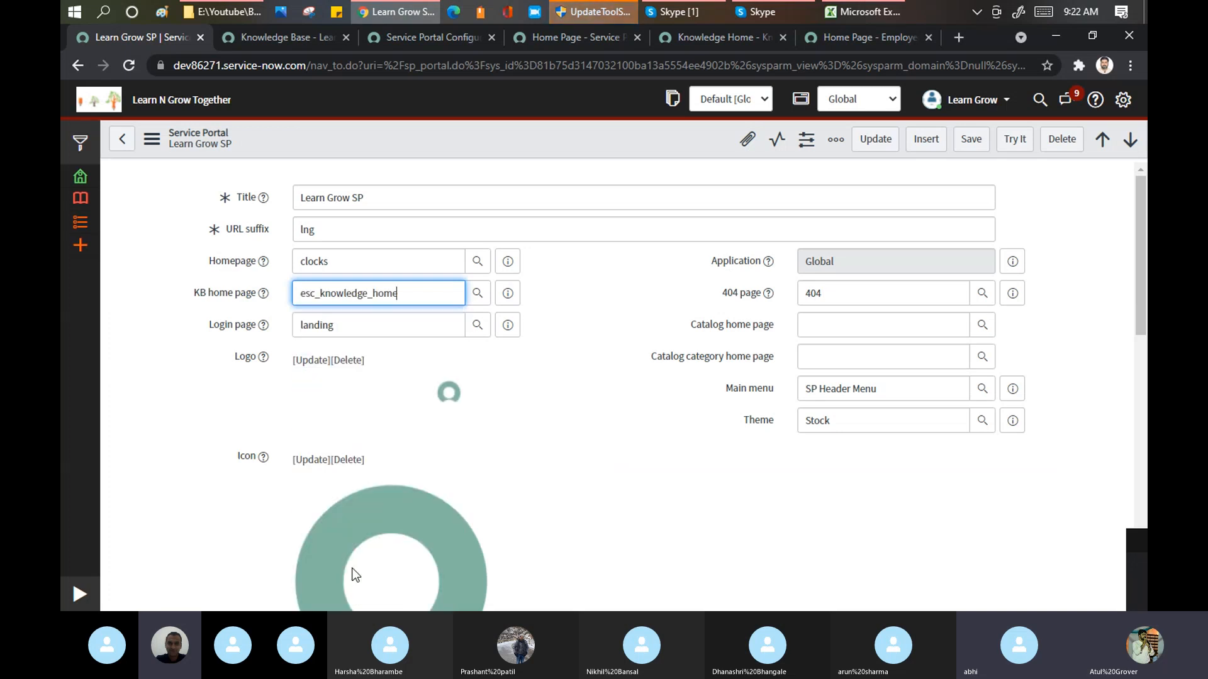
left_click(971, 141)
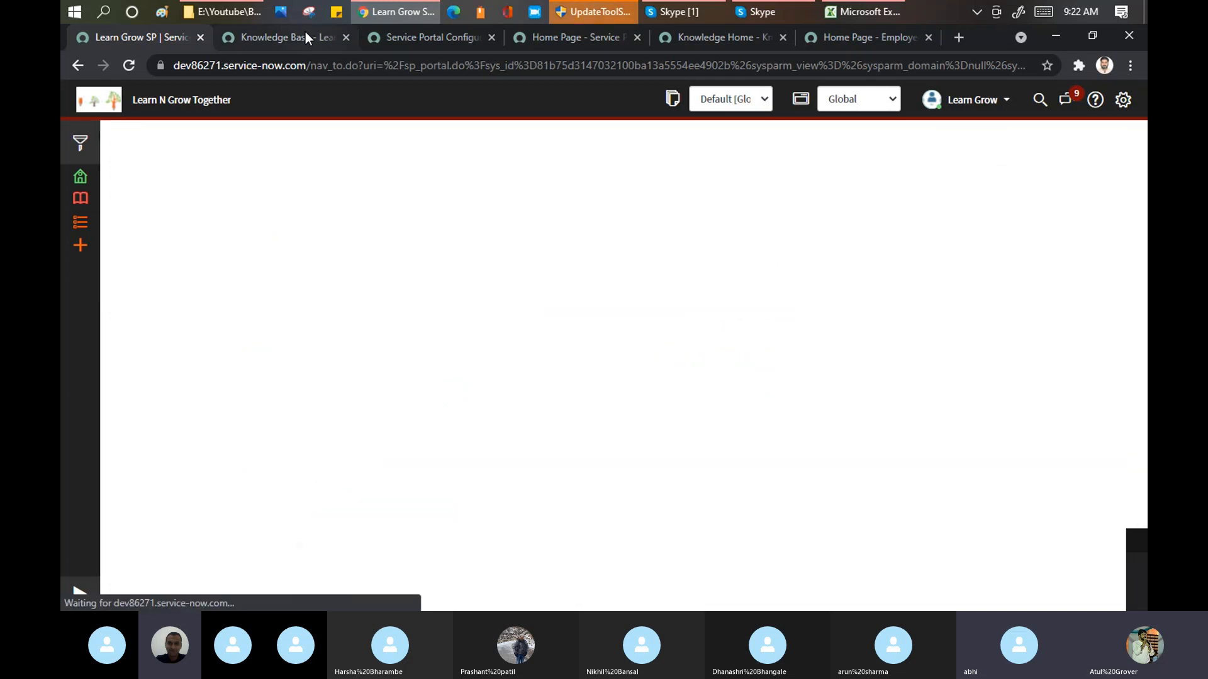
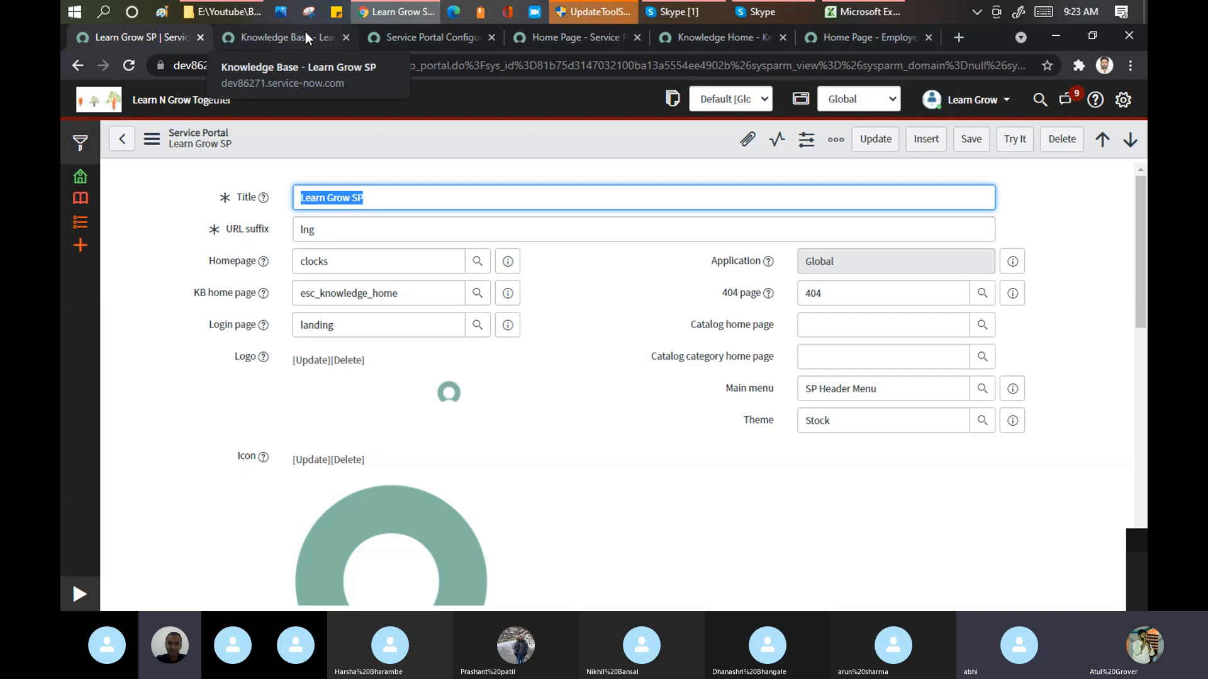
Step: Reload the lng portal, check its Knowledge page against the new KB home page, and return to the portal record
left_click(304, 31)
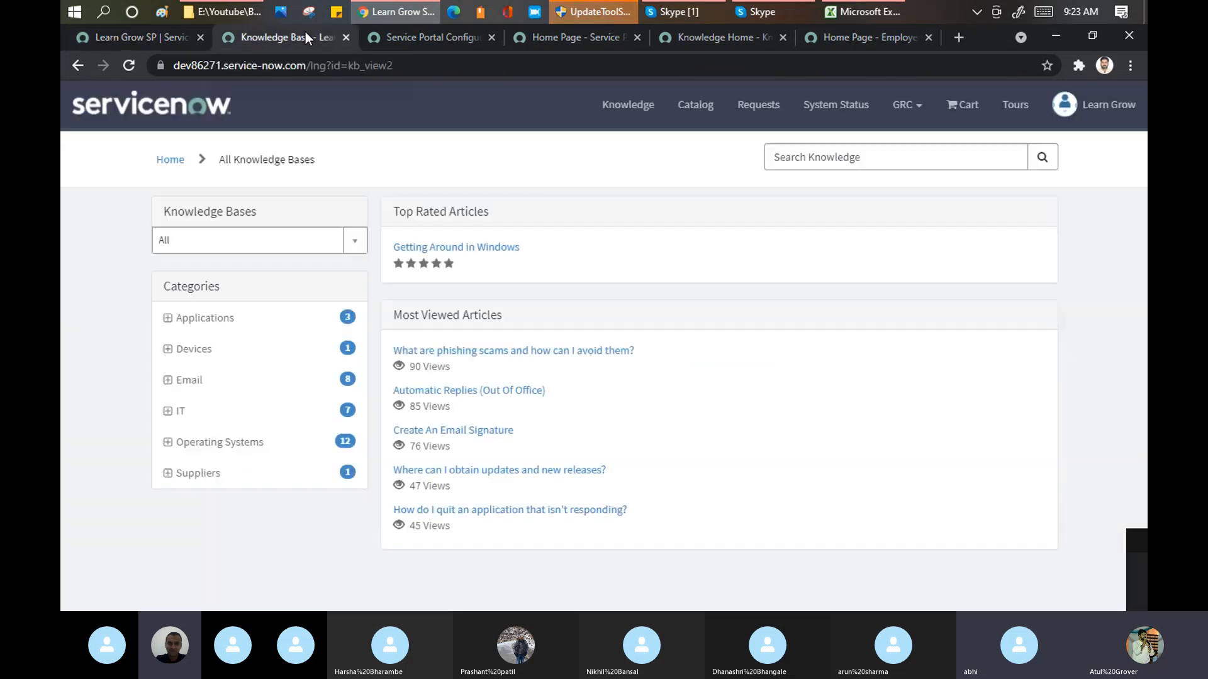
left_click(126, 70)
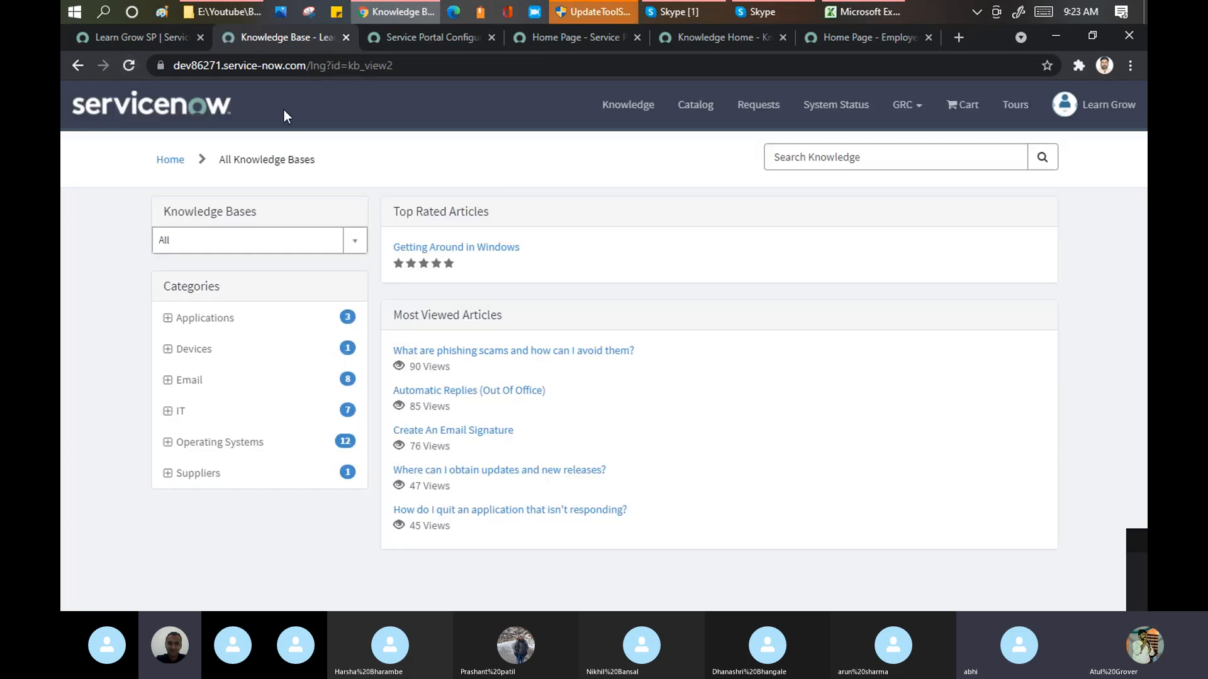
left_click(618, 107)
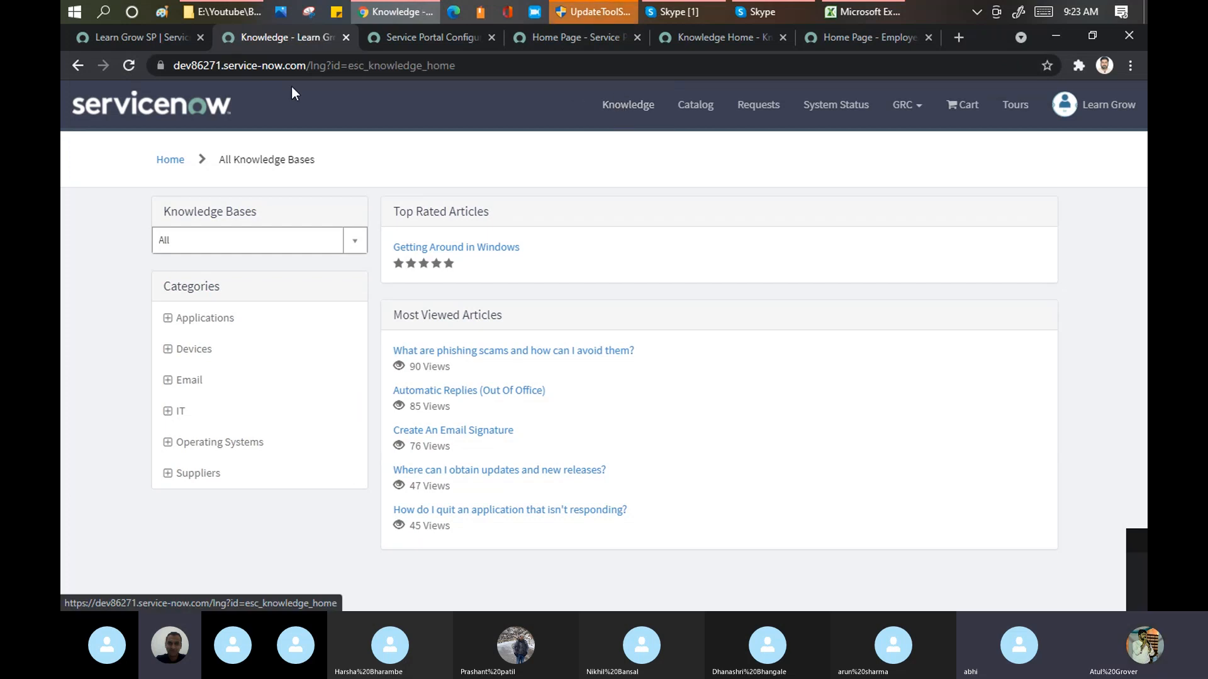
left_click(147, 35)
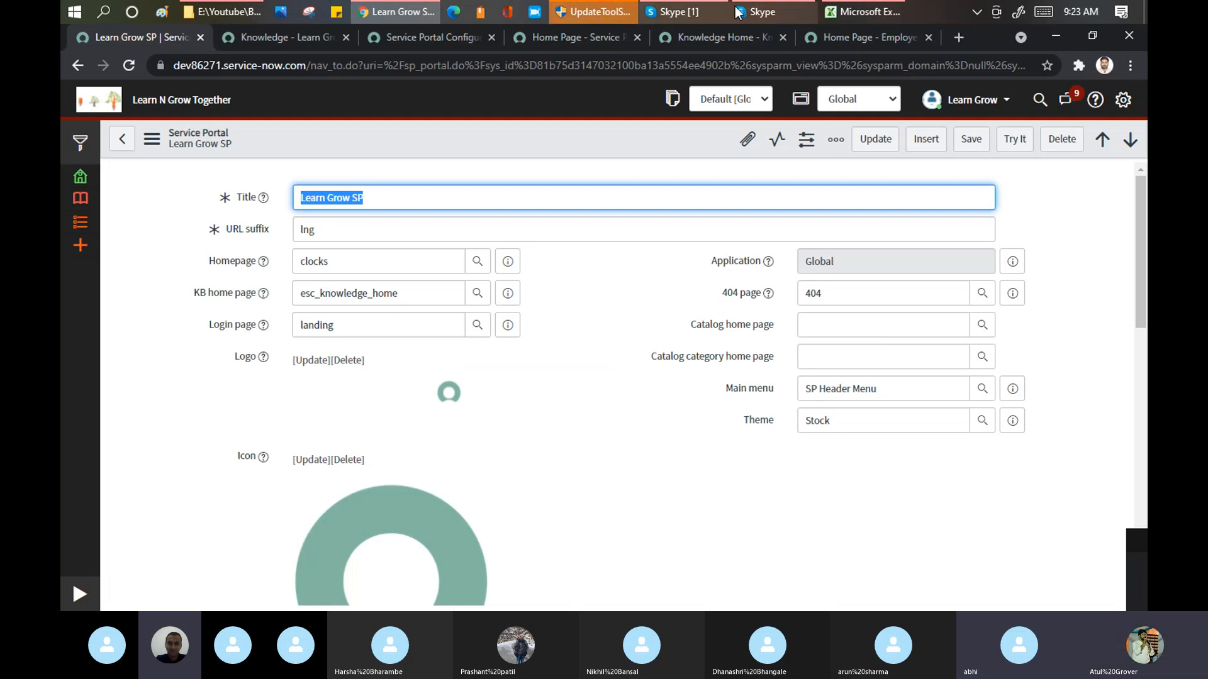
left_click(706, 15)
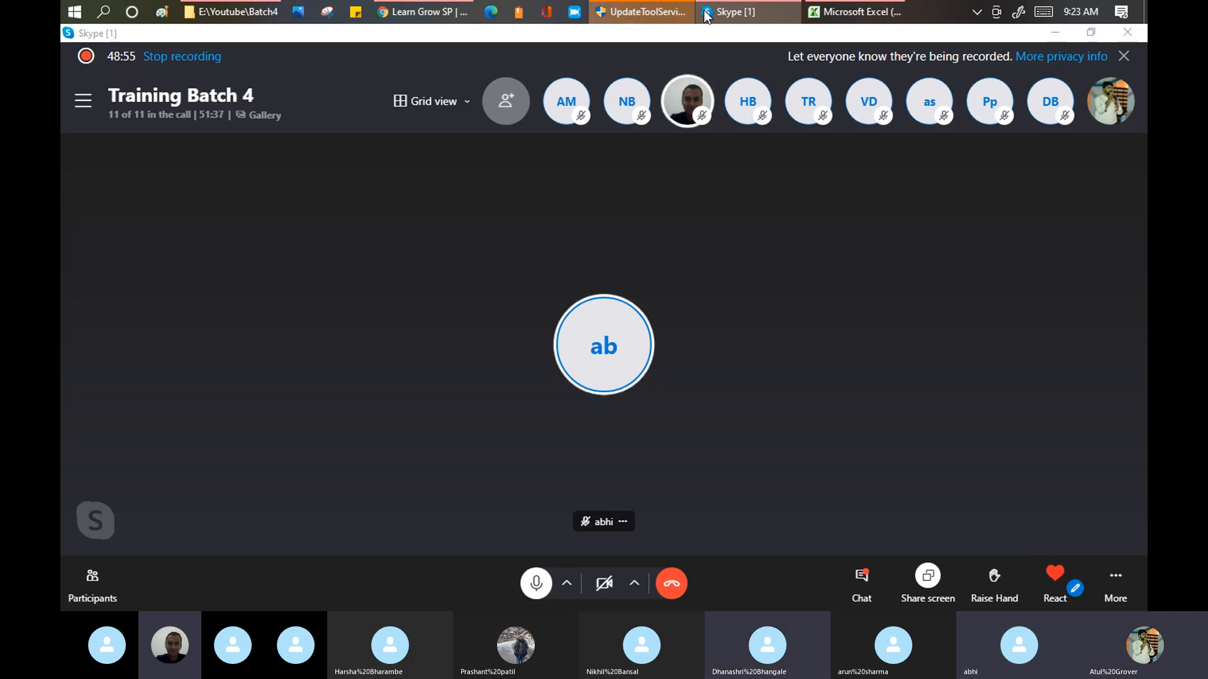
left_click(706, 16)
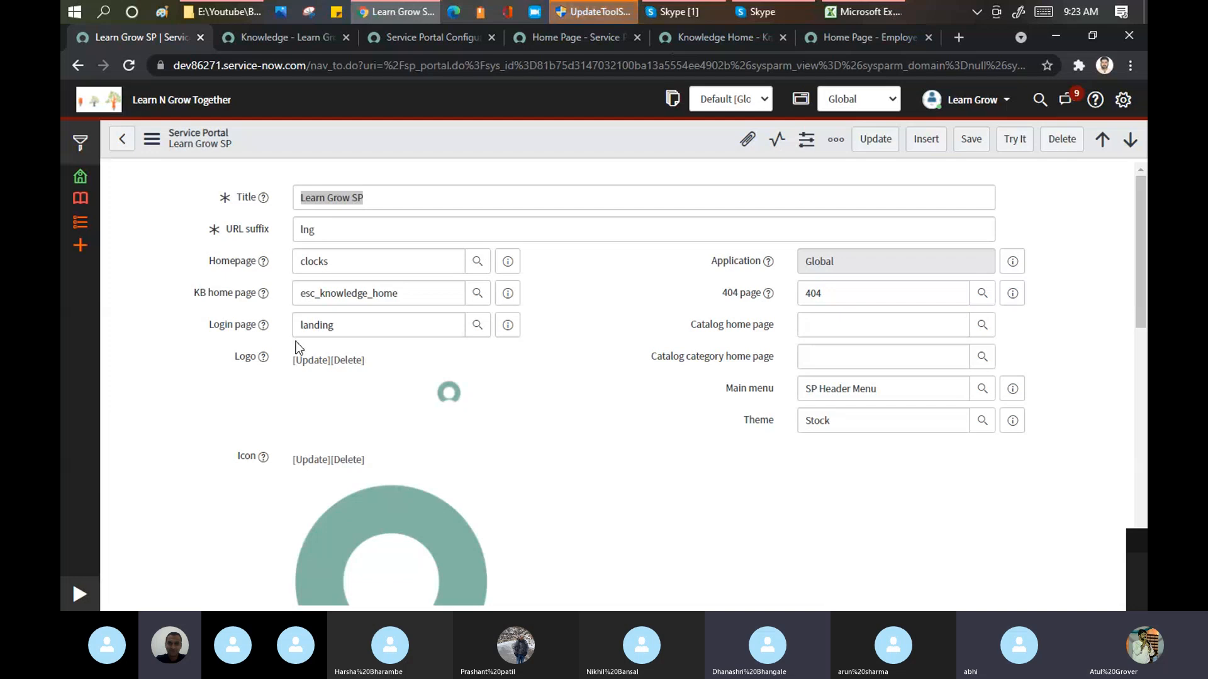
key("alt+Tab")
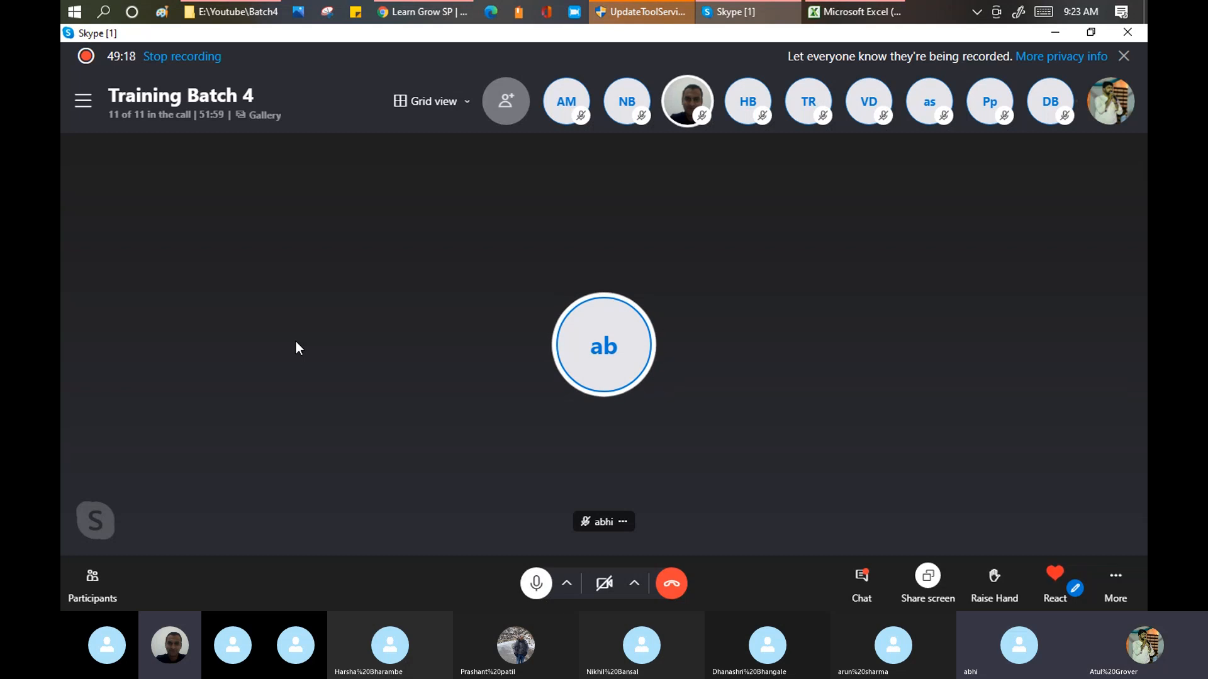
key("alt+Tab")
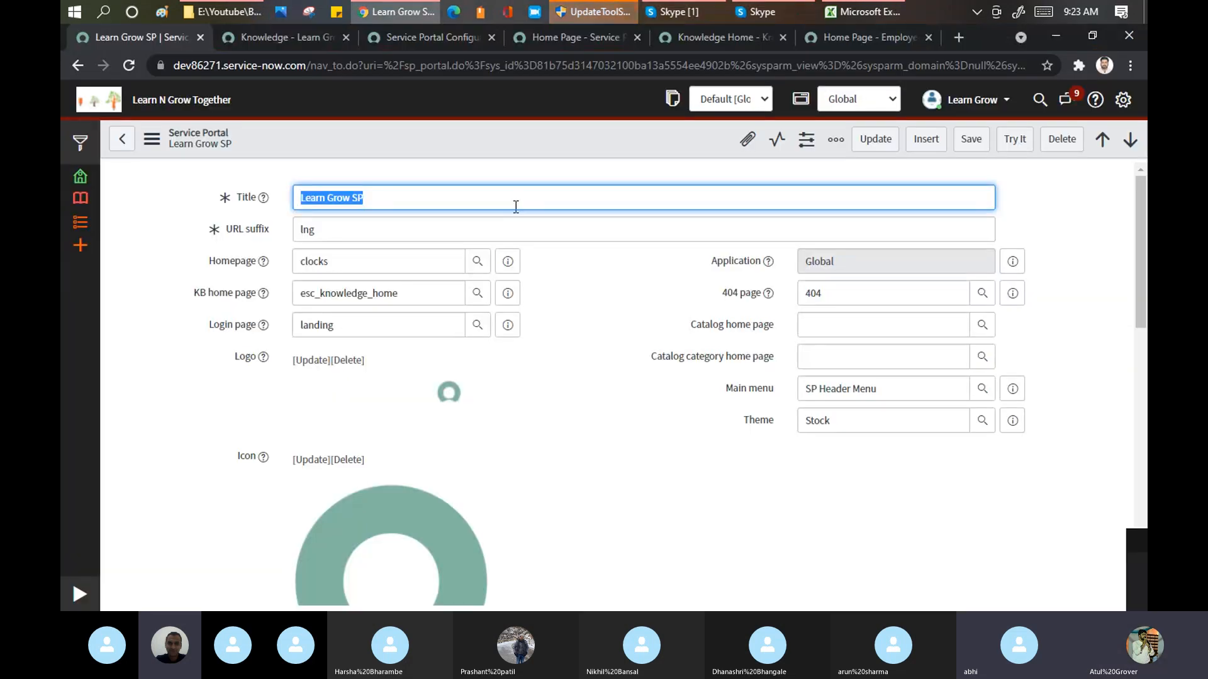
Step: List the pages available for the portal's Homepage field with the ** wildcard
double_click(371, 261)
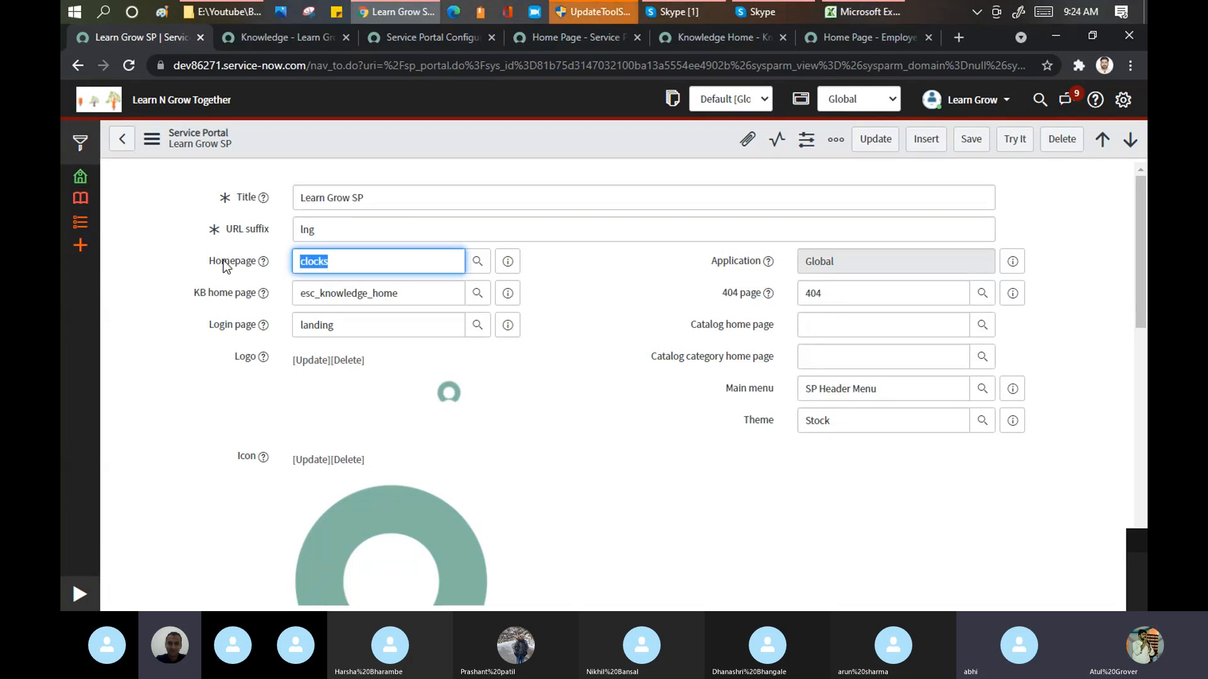
type("**")
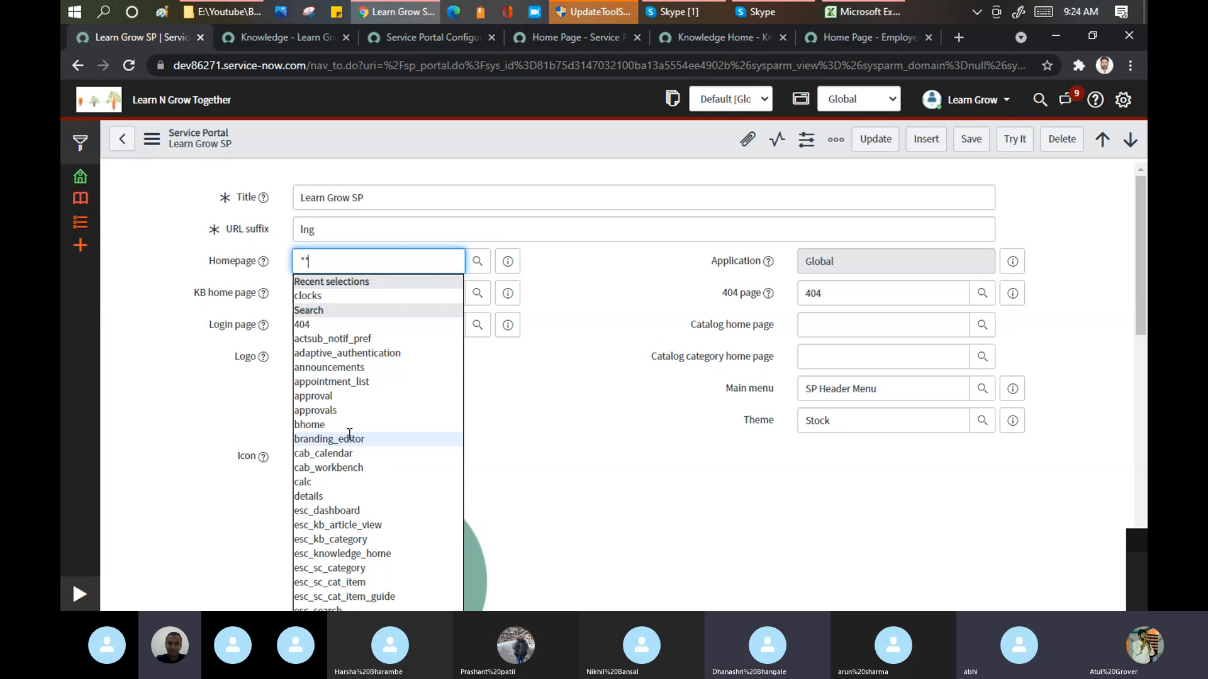
type("*")
left_click(219, 258)
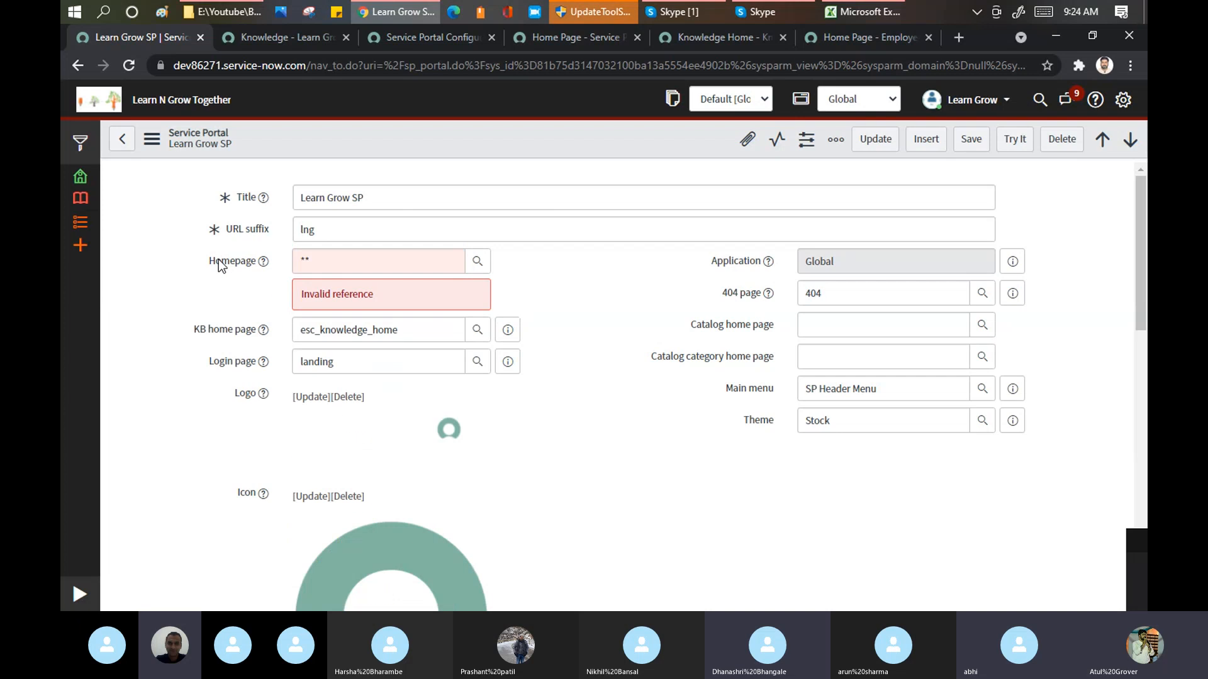
Step: Open the Homepage field's dictionary entry, discarding unsaved changes, and examine its reference, choice list and default value specifications
right_click(218, 260)
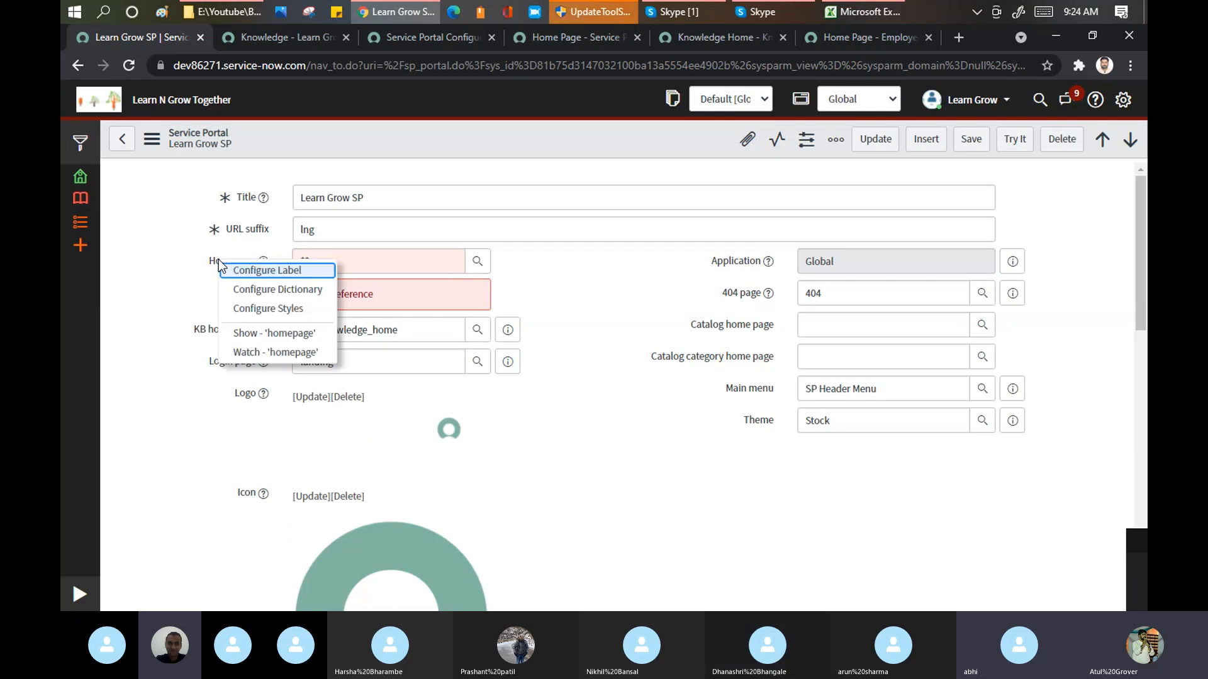
left_click(292, 291)
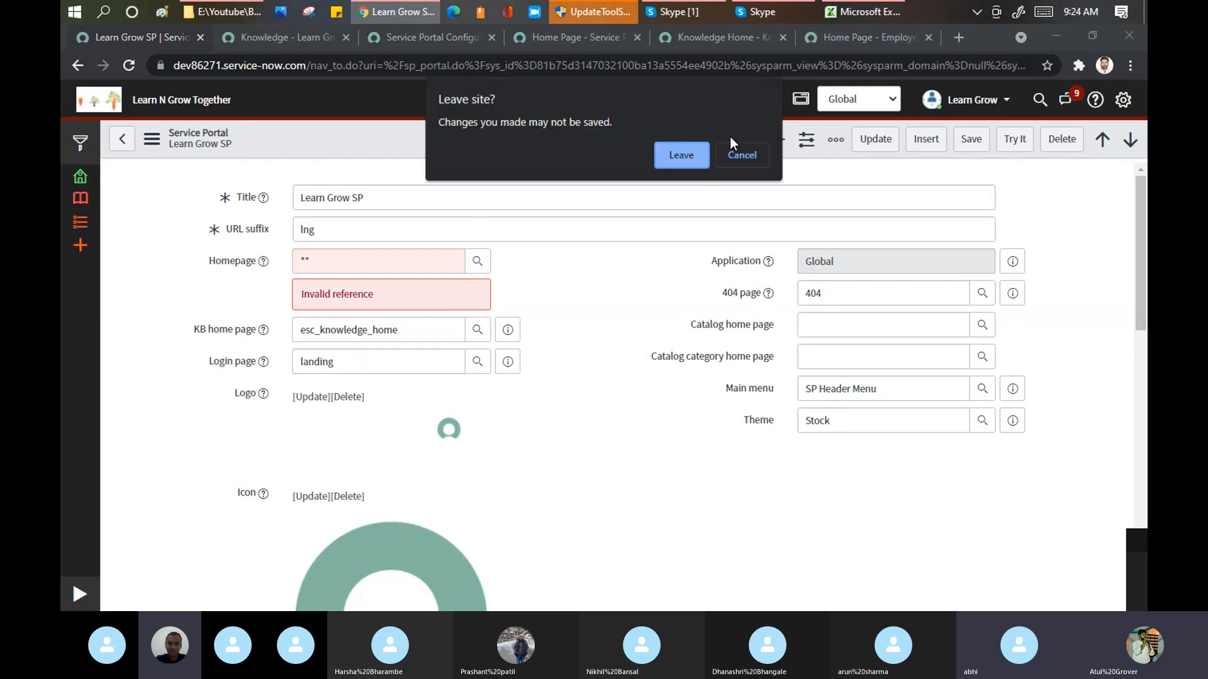
left_click(676, 154)
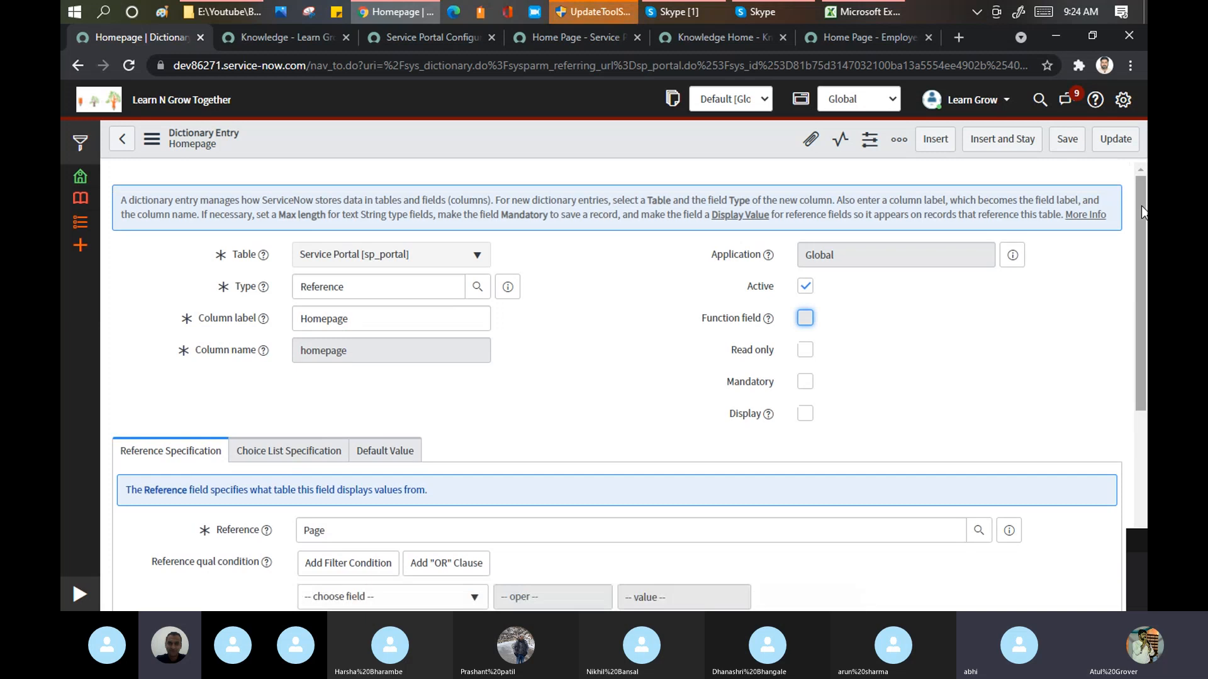
left_click_drag(1141, 233, 1141, 340)
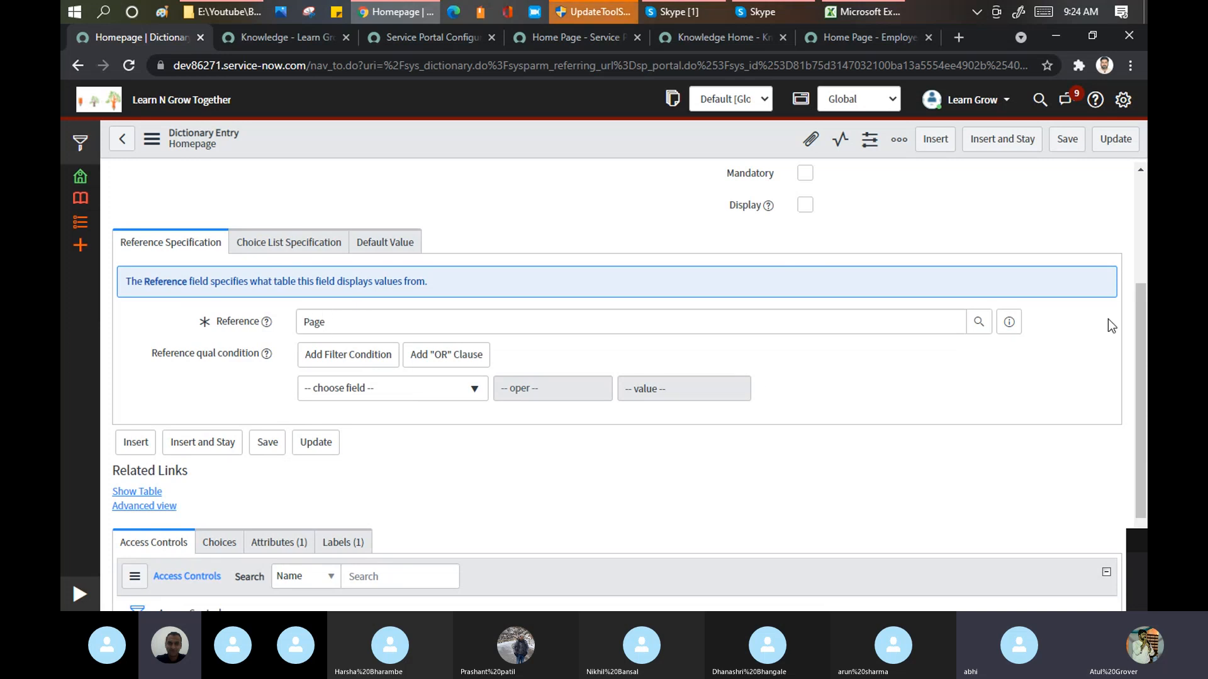
scroll(1145, 423, "down", 3)
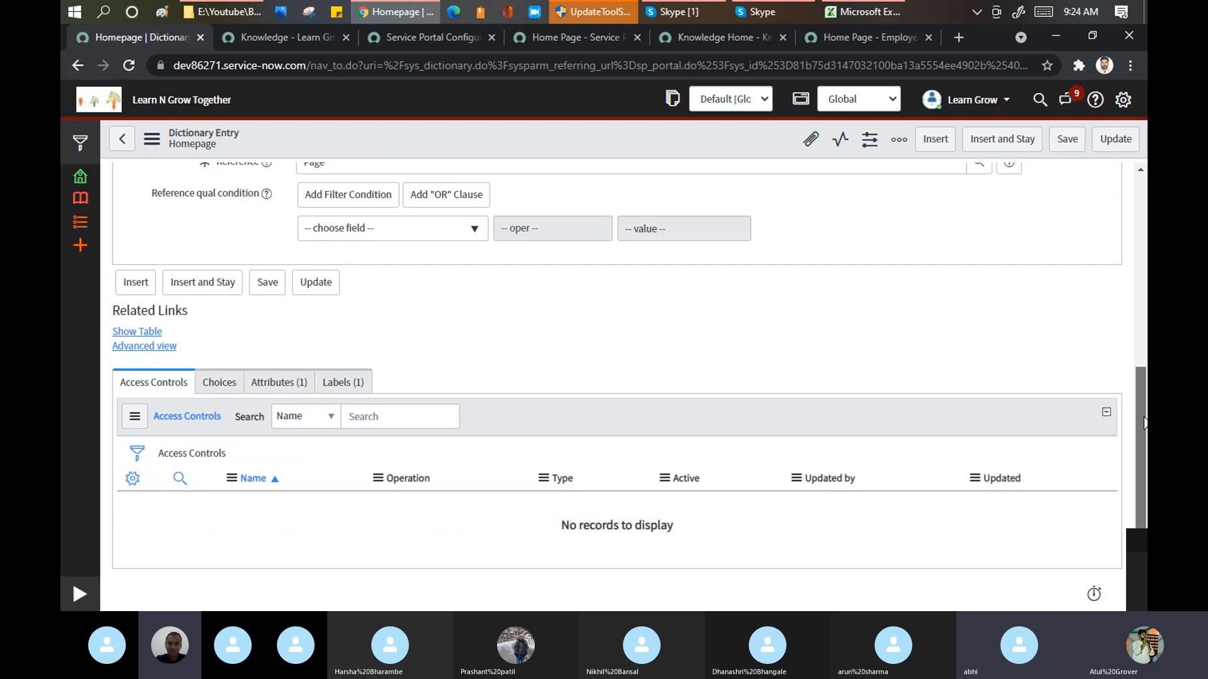
scroll(1144, 422, "up", 3)
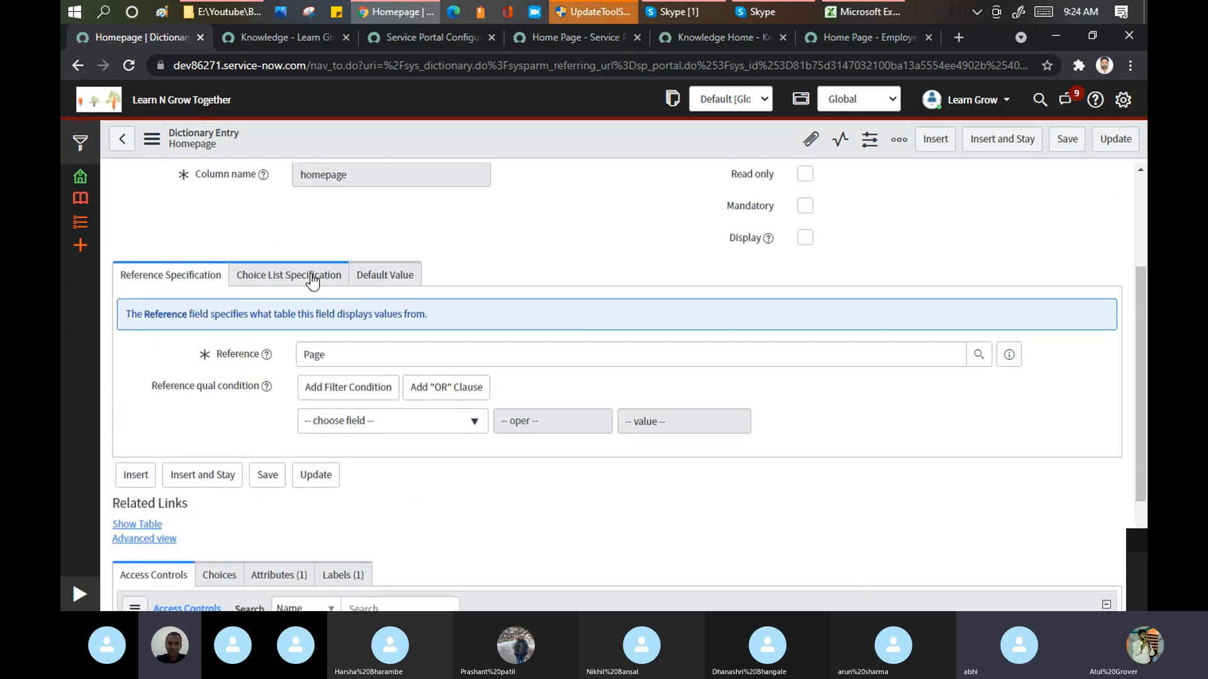
left_click(313, 283)
left_click(380, 281)
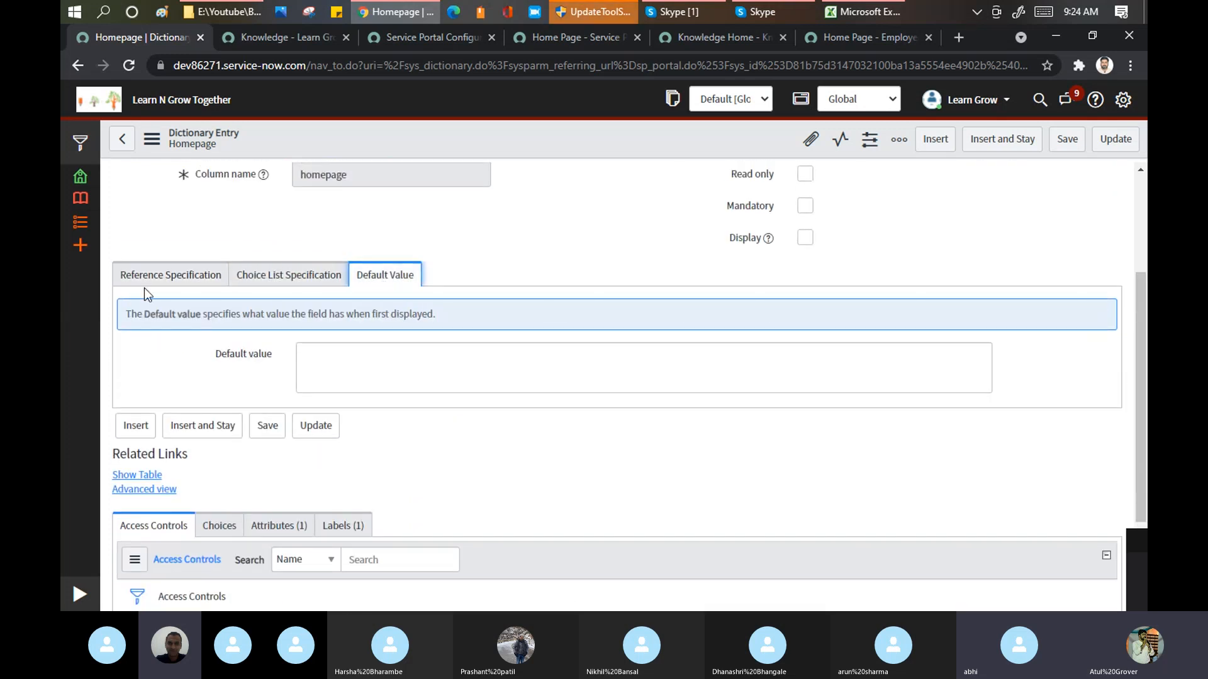
left_click(192, 277)
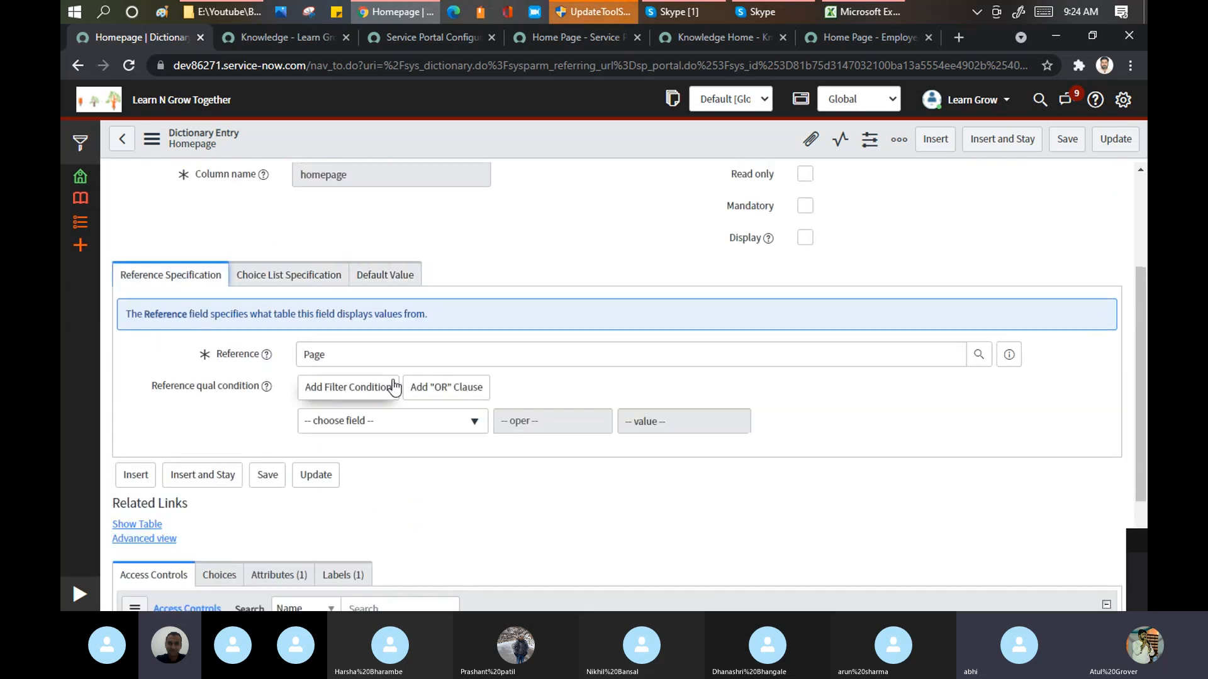
Step: Open the table record for Page, the table referenced by the Homepage field
left_click(1012, 356)
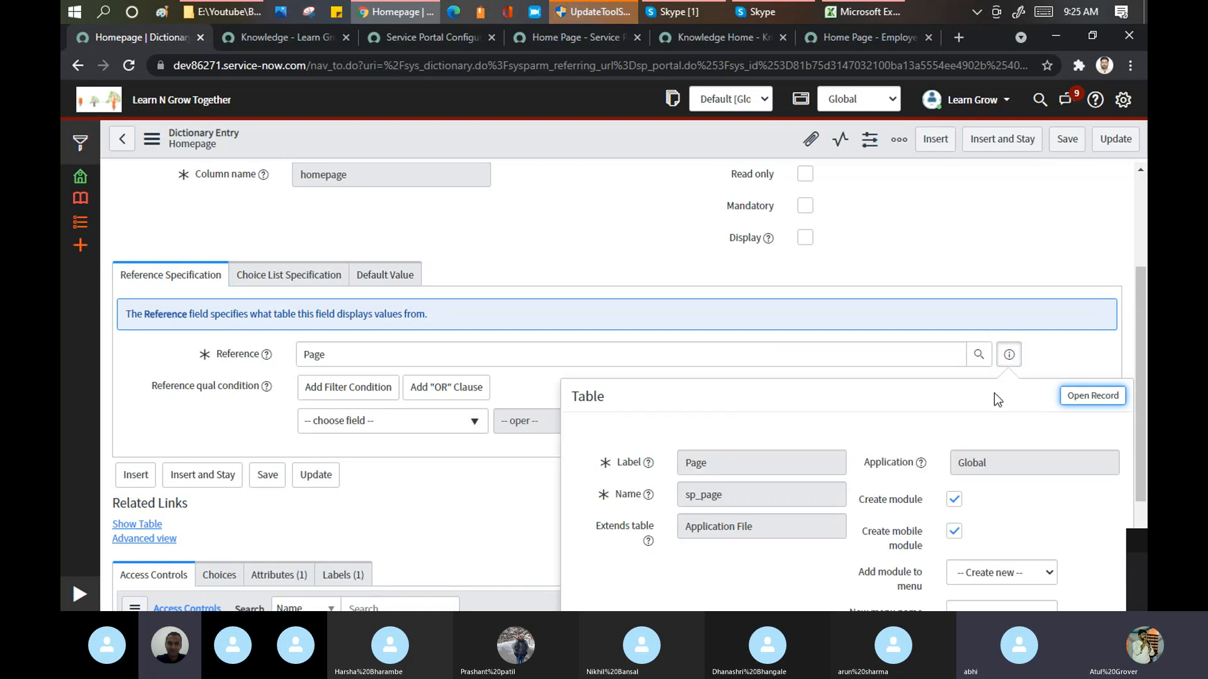
left_click(1087, 410, "ctrl")
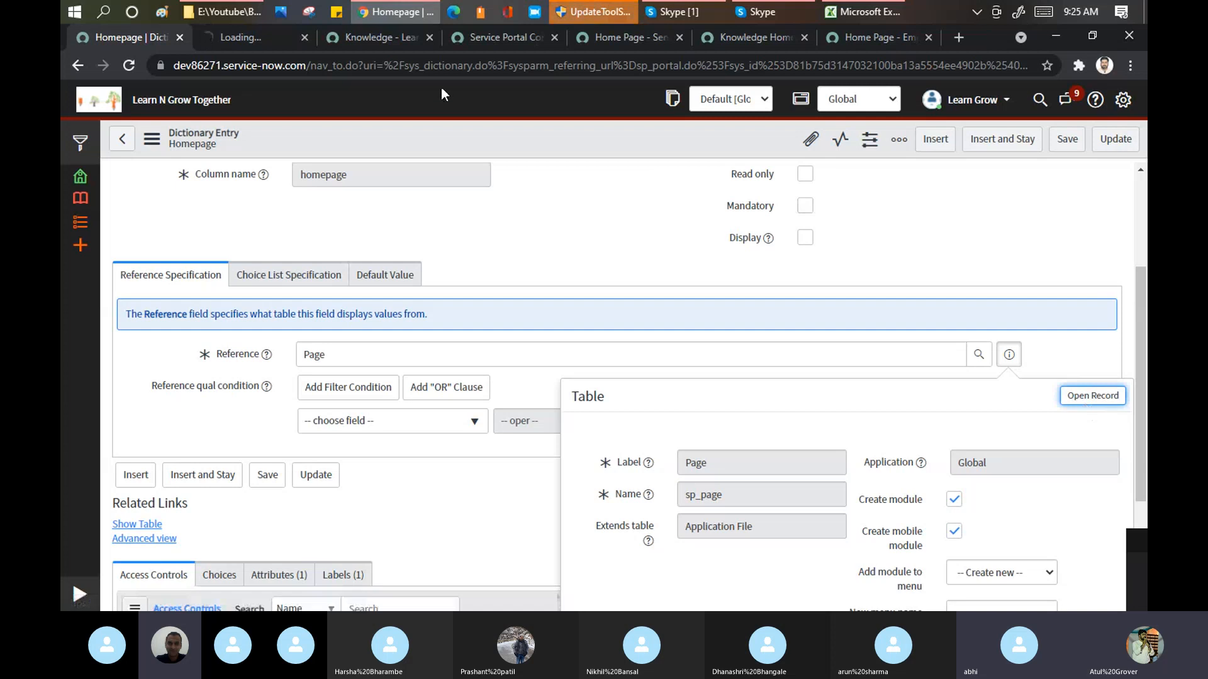
left_click(247, 36)
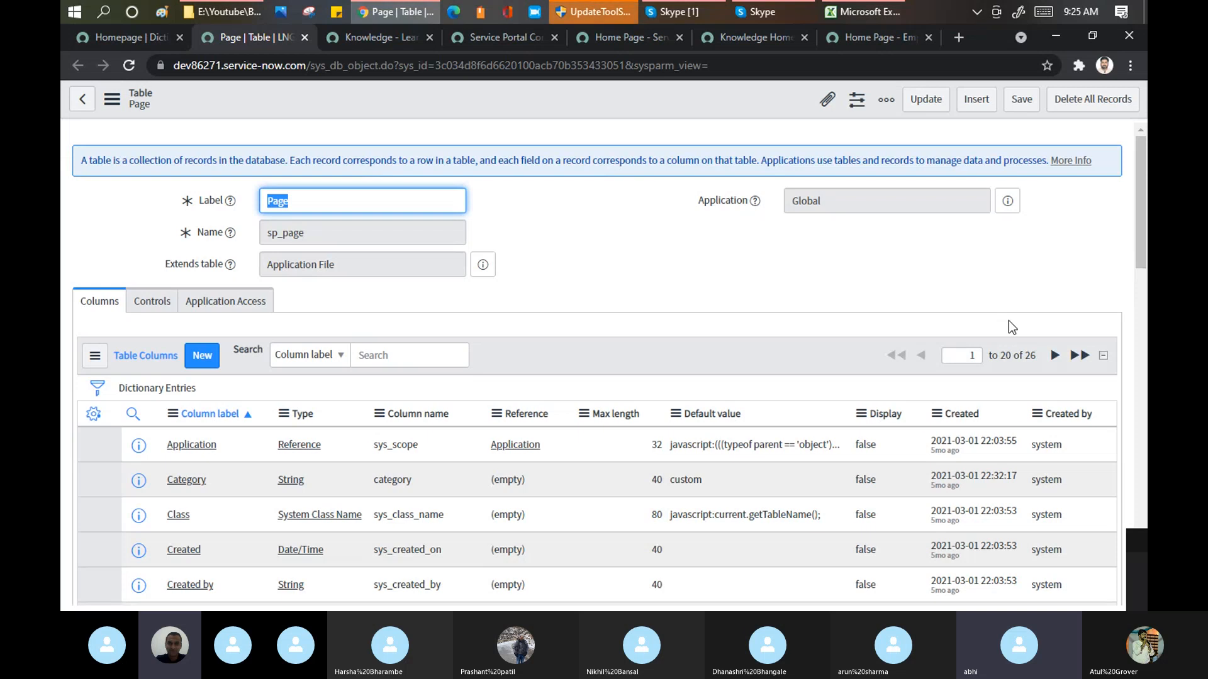
Step: Examine the Page table's access controls, labels, database indexes and subscription configuration, and open its sp_page field label
left_click_drag(1141, 199, 1145, 531)
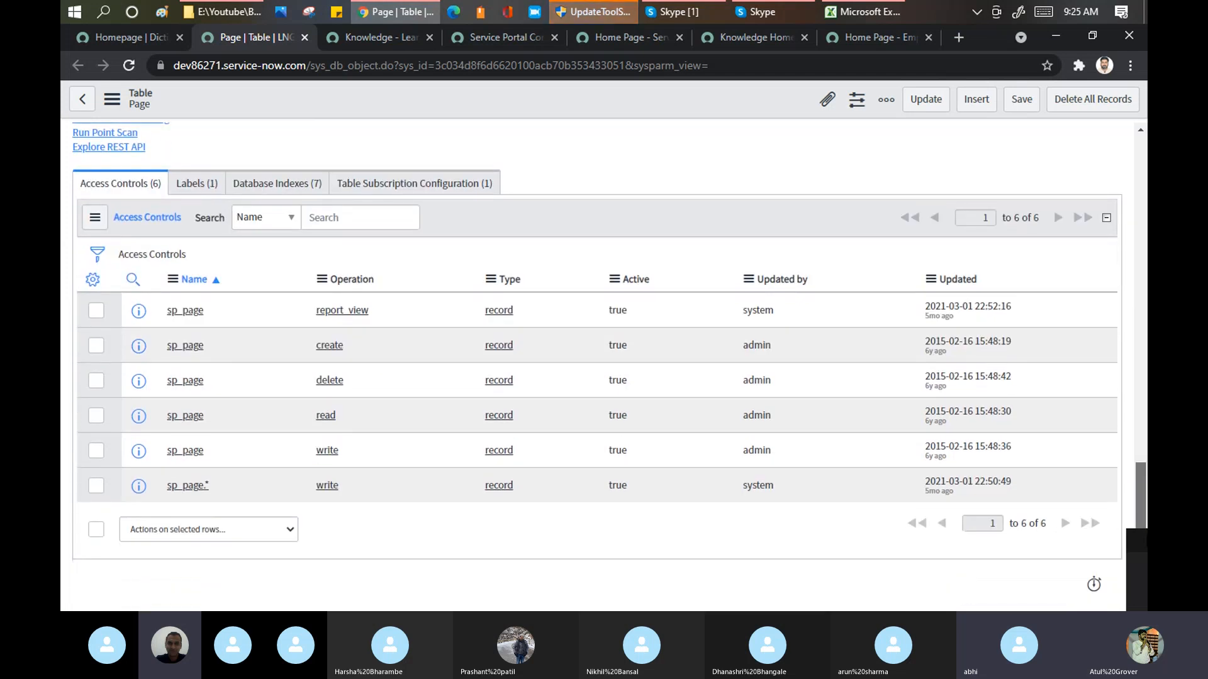
scroll(692, 424, "up", 2)
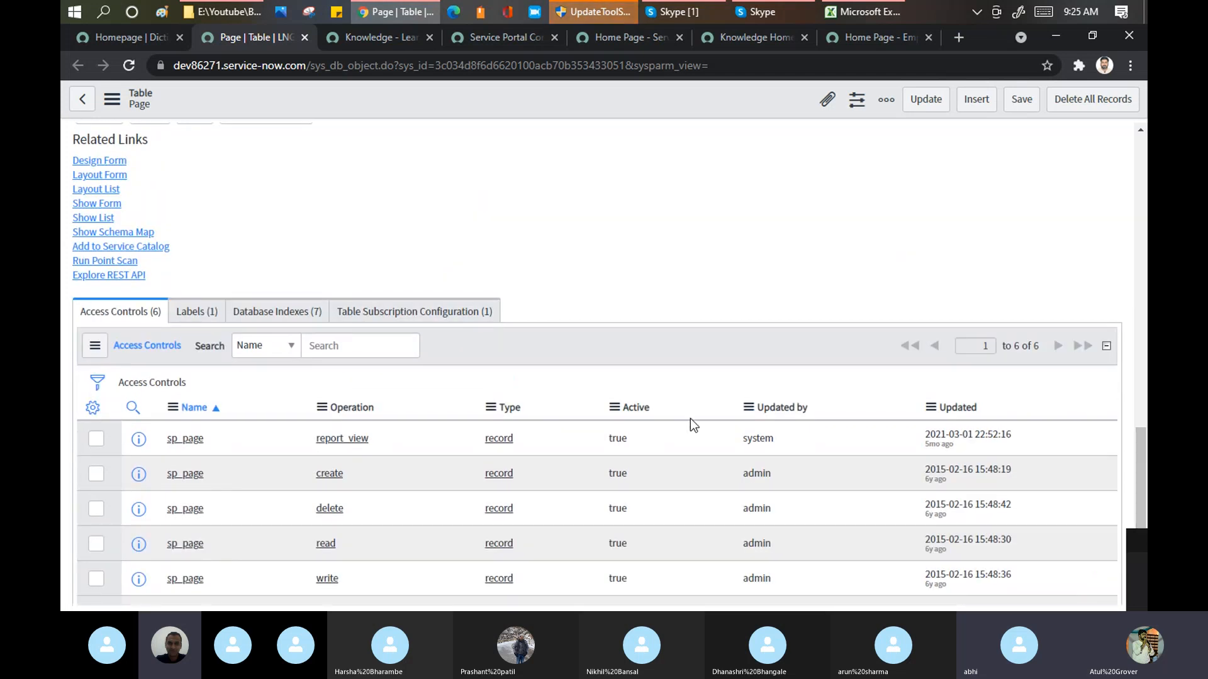
left_click(199, 313)
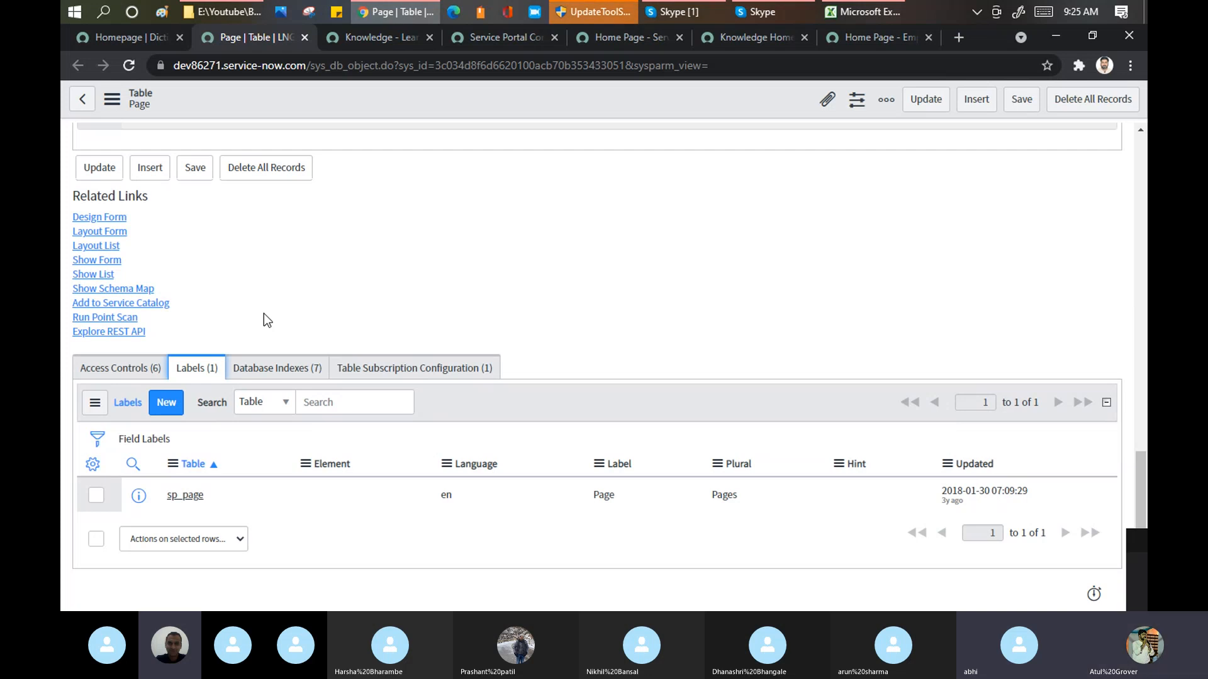
left_click(296, 371)
left_click(391, 376)
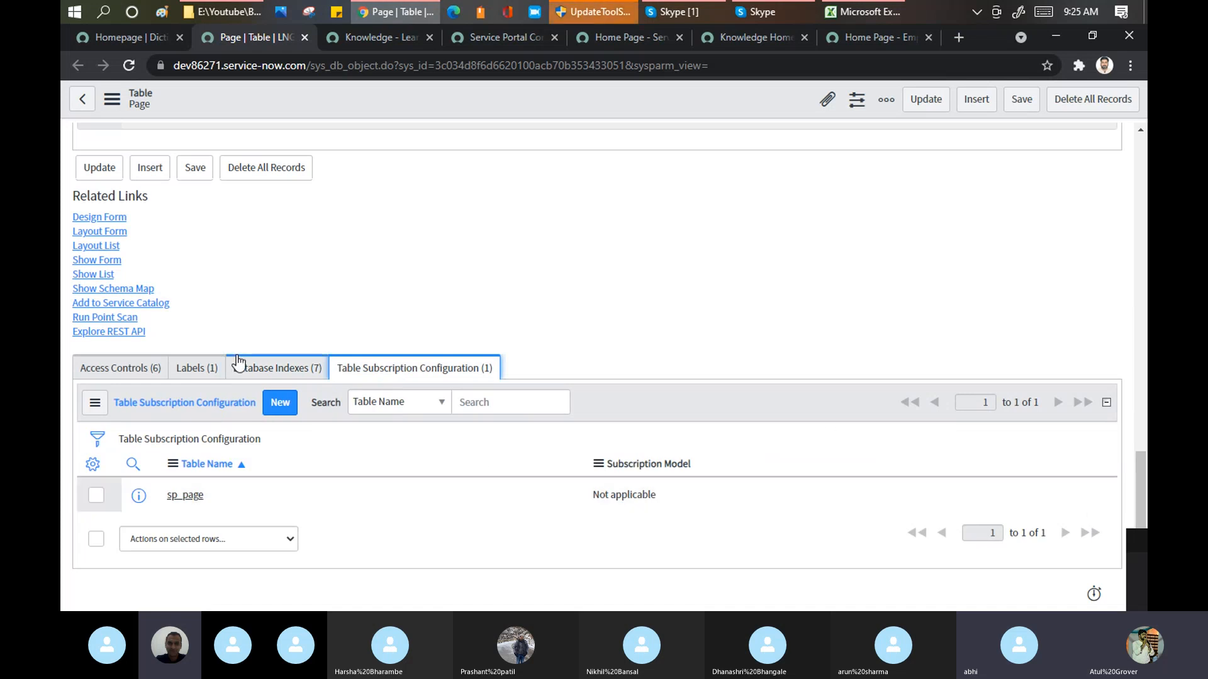
left_click(192, 371)
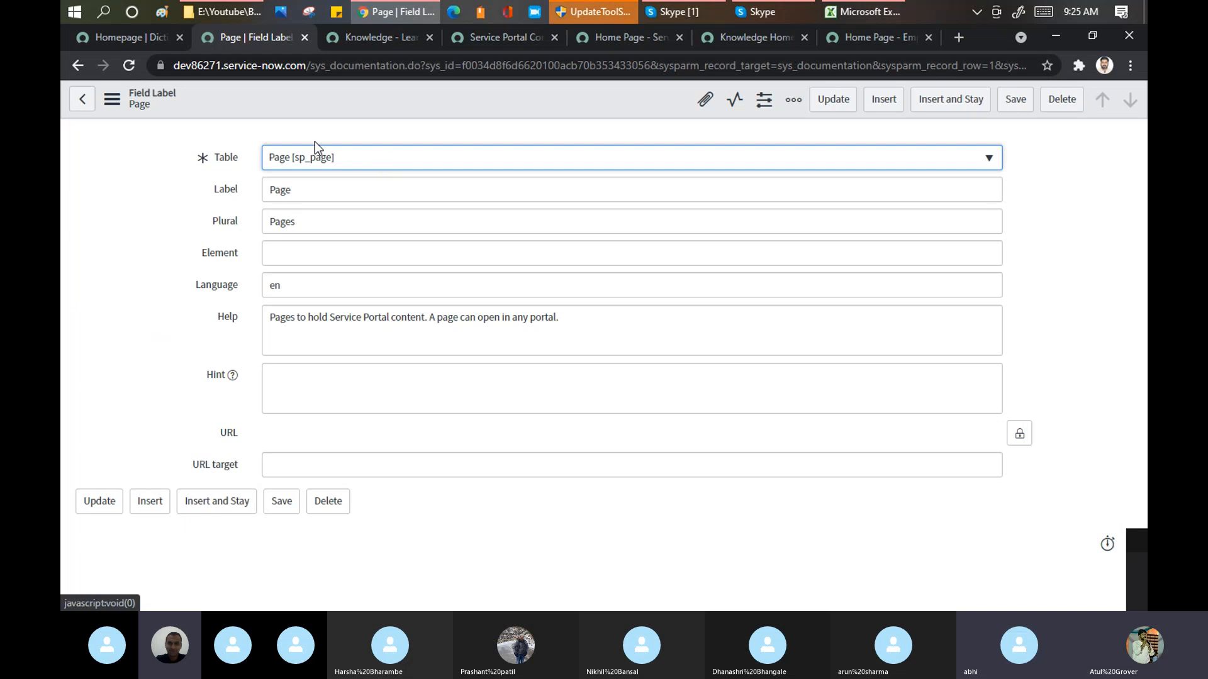
Step: Return to the Homepage dictionary entry, filter the navigator for portal, and open the Learn Grow SP record from the Portals list
left_click(117, 37)
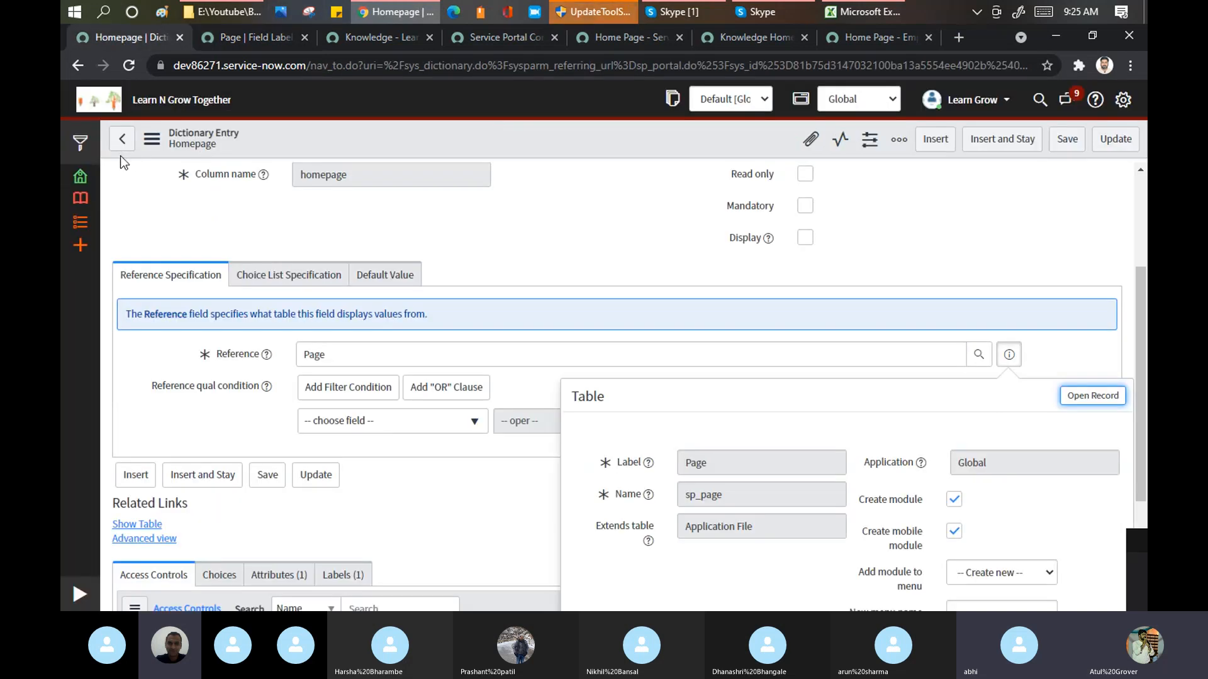
left_click(78, 594)
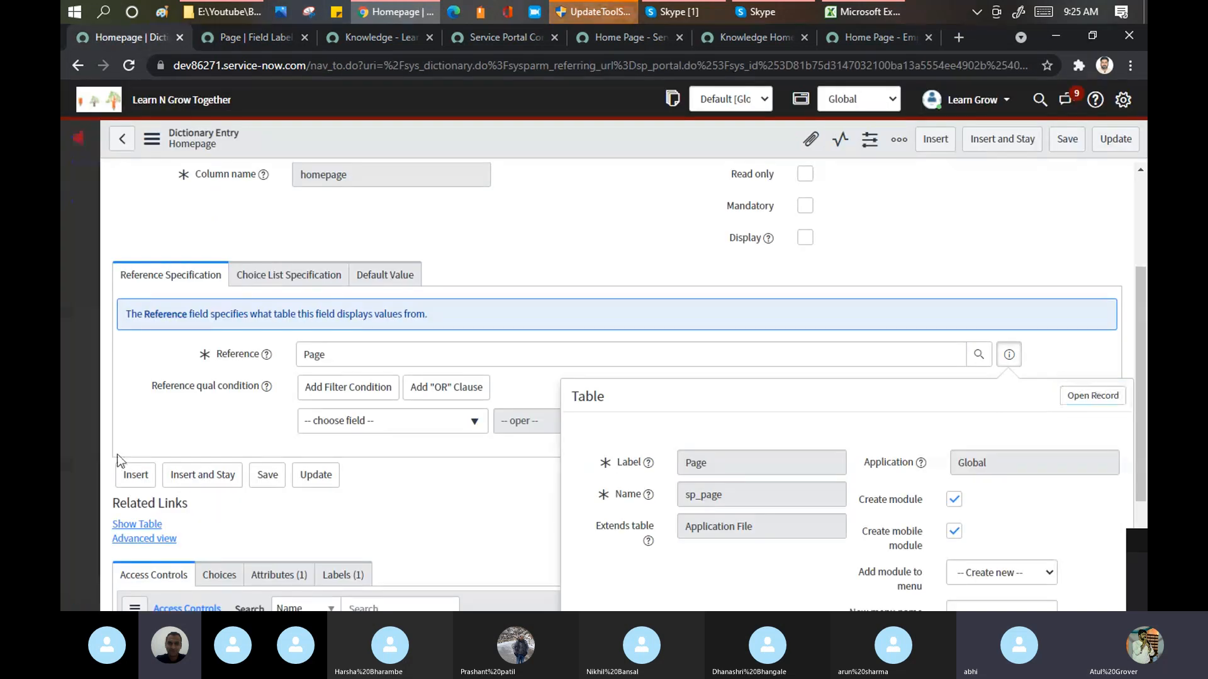
left_click(194, 143)
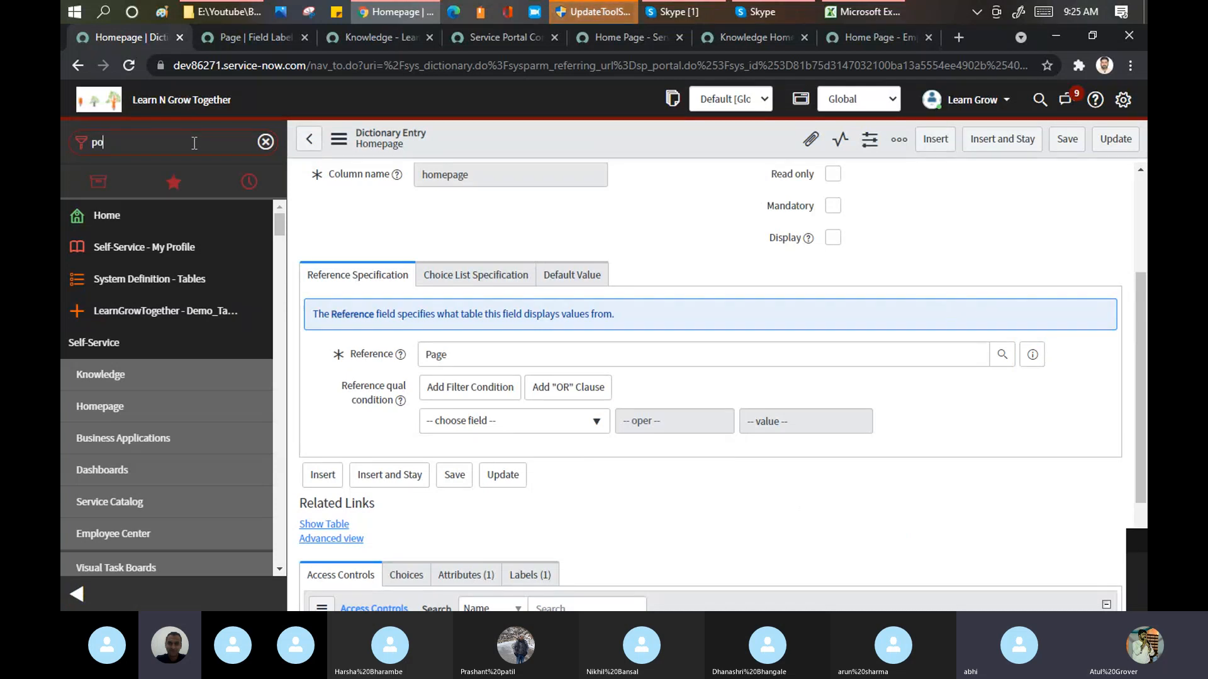
type("portal")
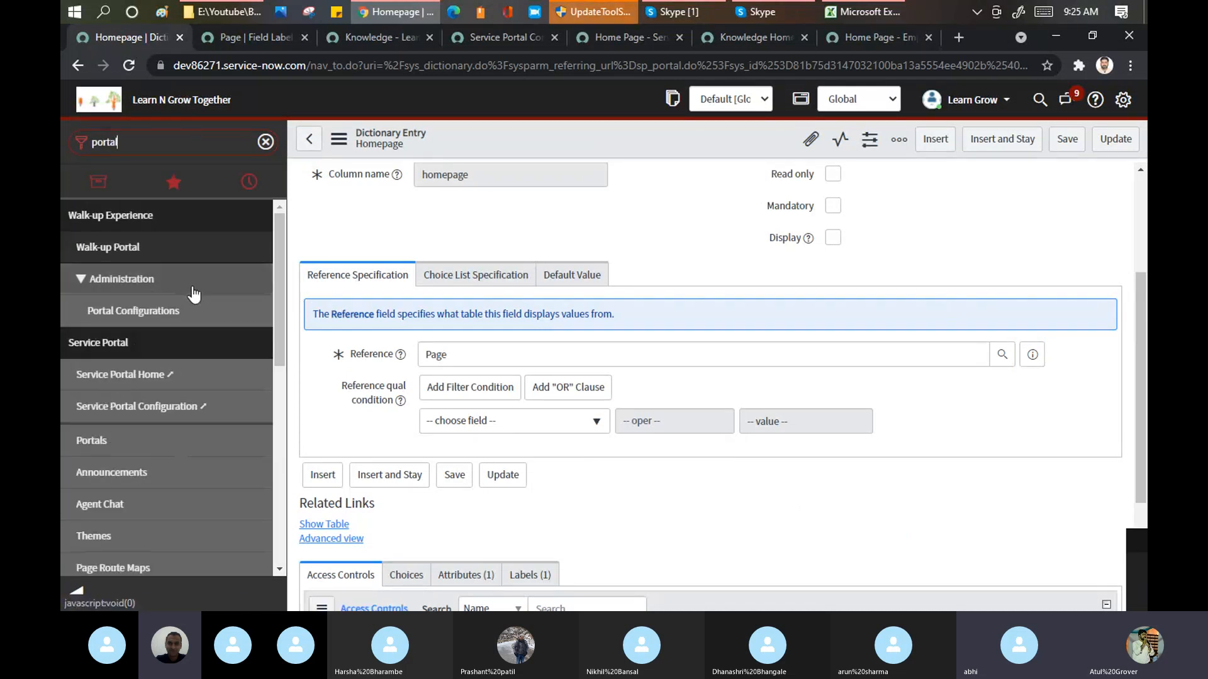
left_click(88, 441)
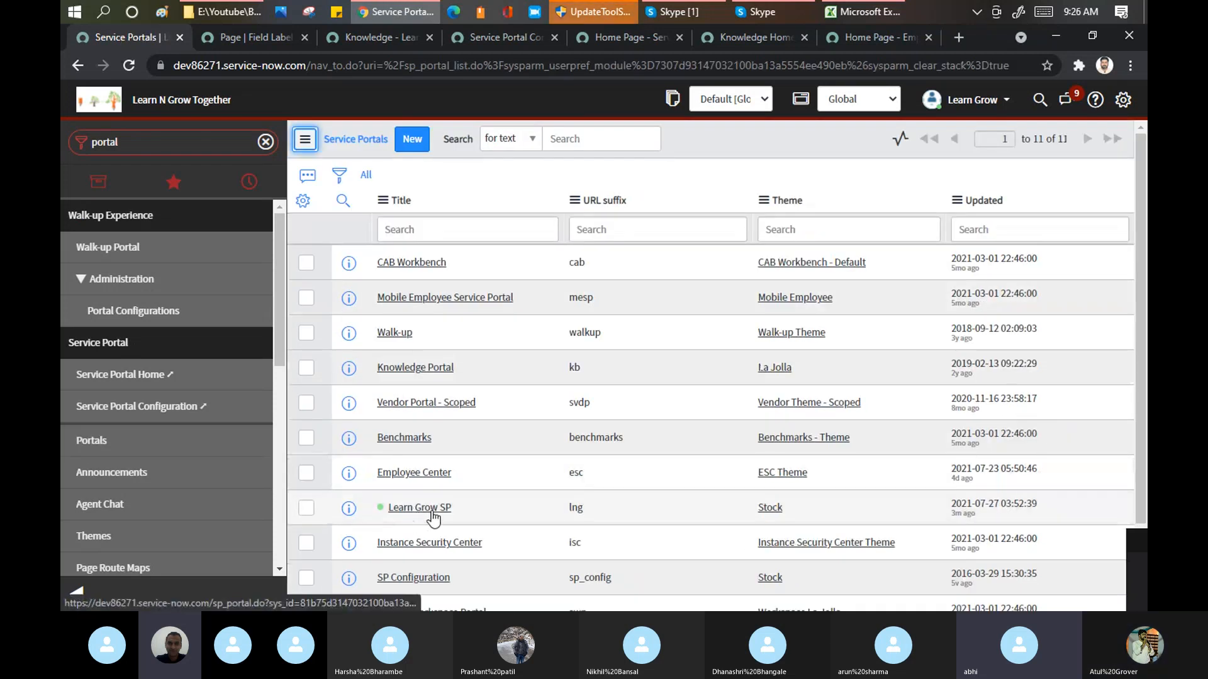
left_click(432, 513)
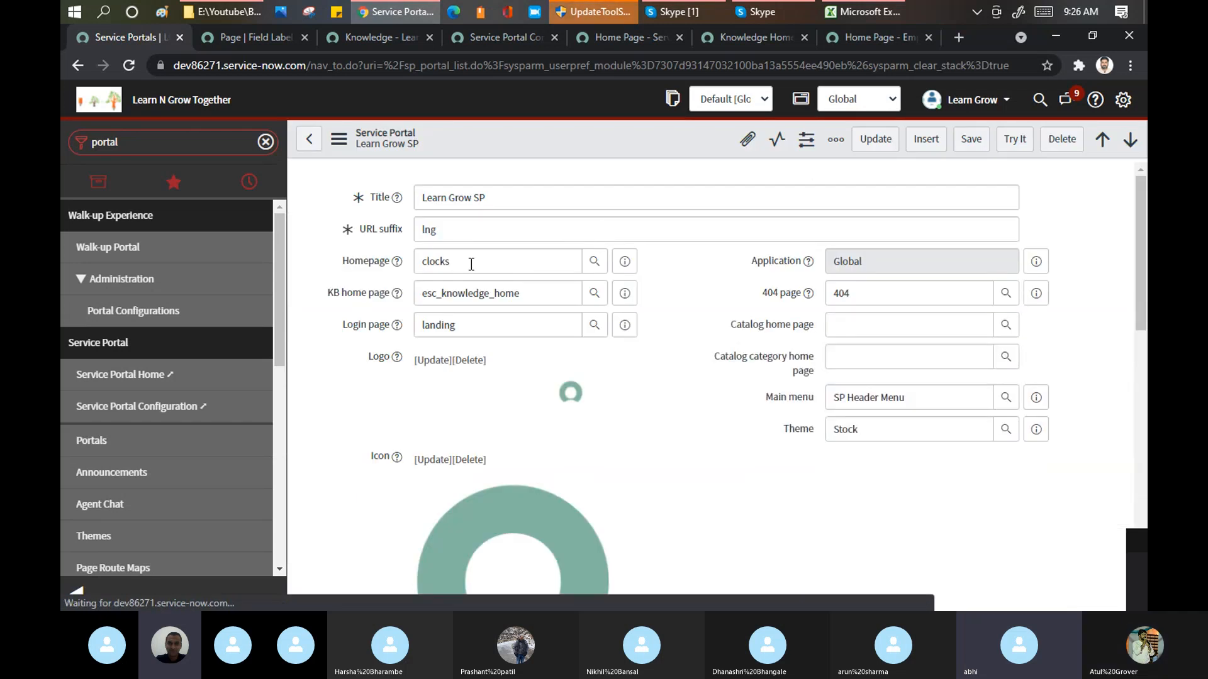
Step: Open the style configuration of the Learn Grow SP record's Homepage field
left_click(449, 261)
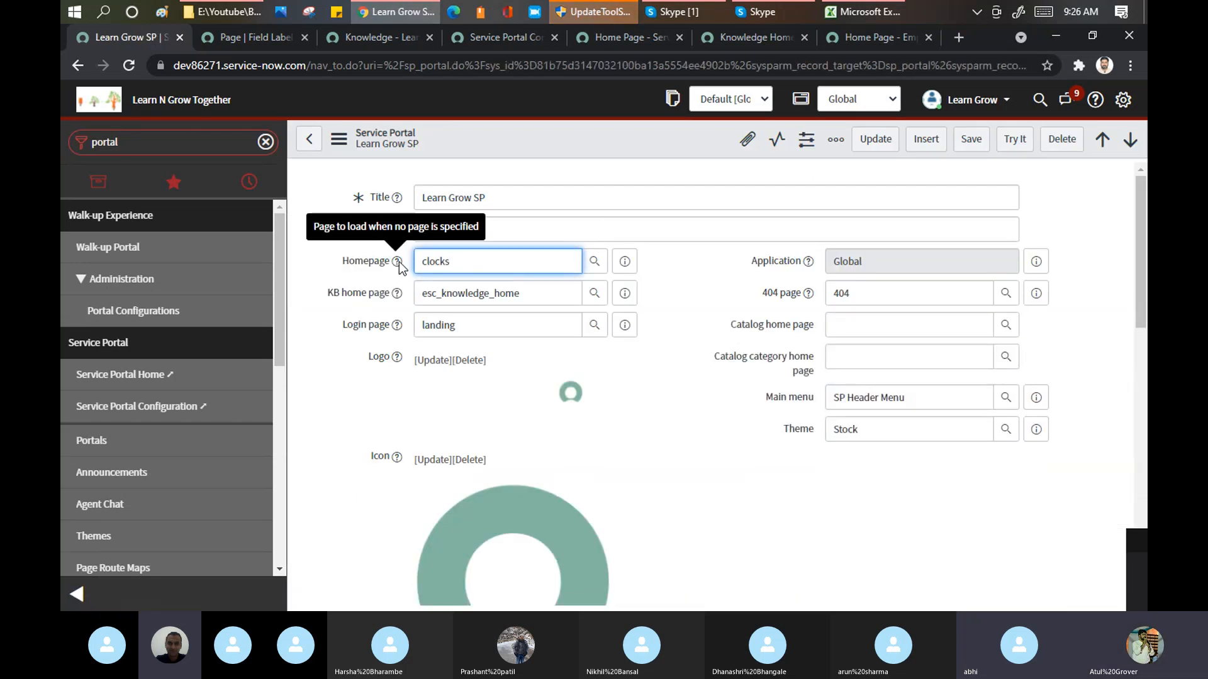
right_click(399, 263)
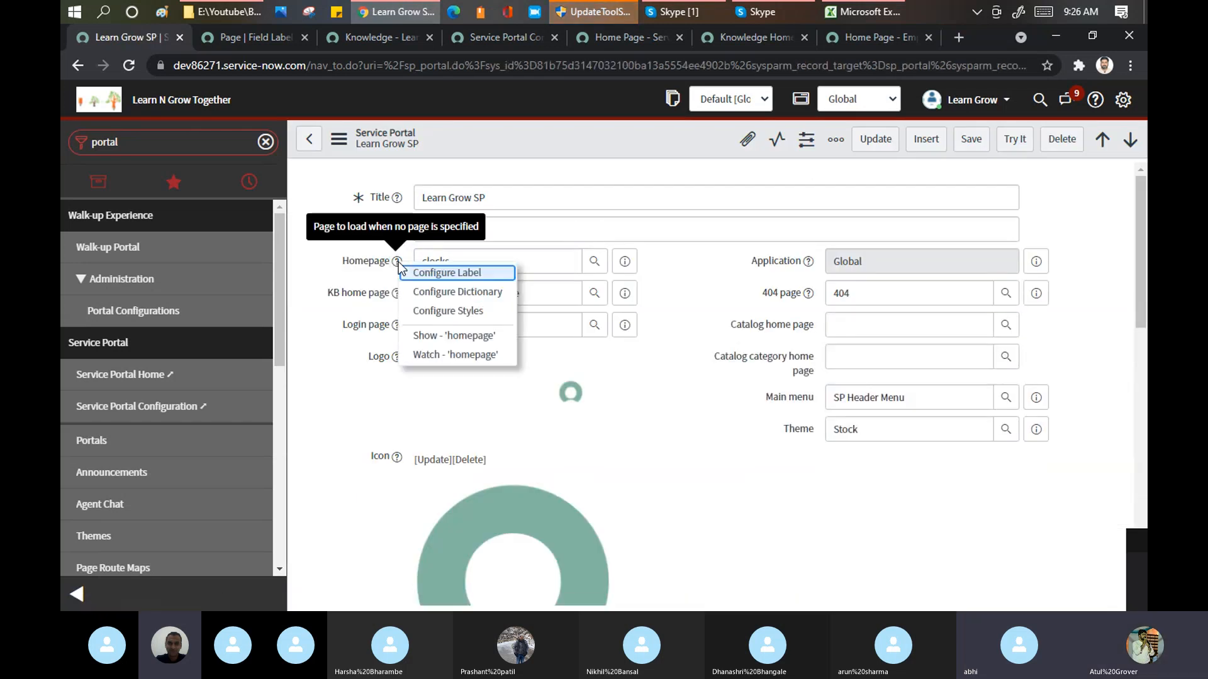
left_click(477, 312)
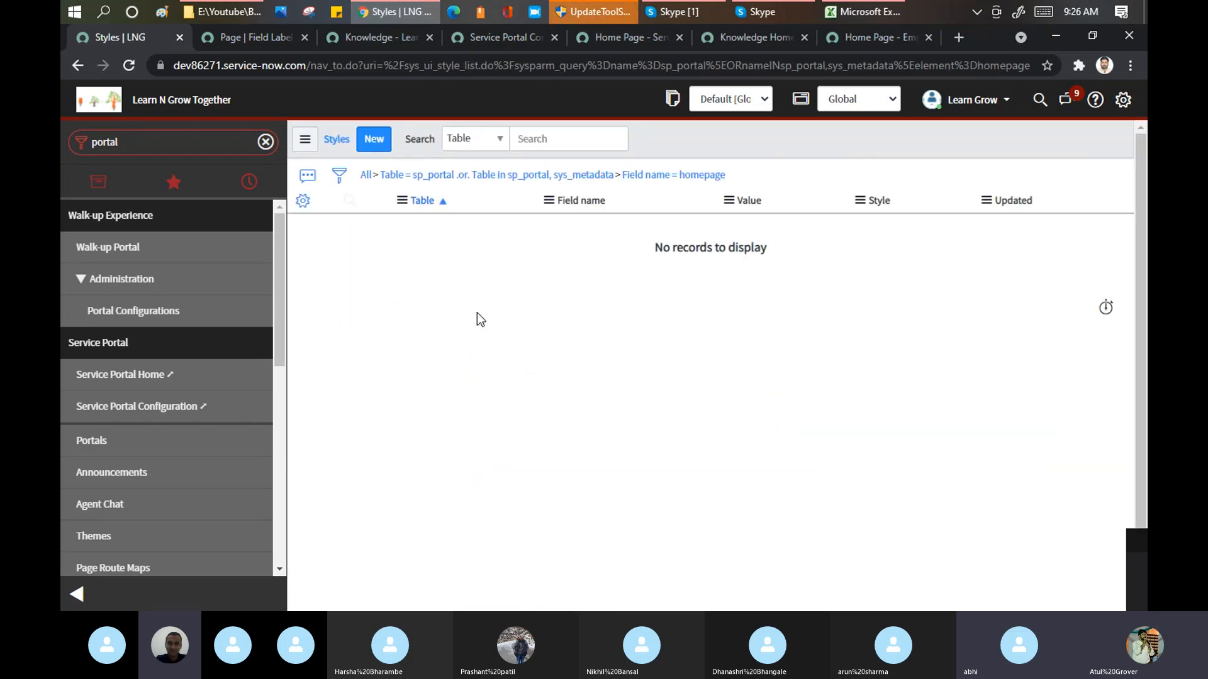
Step: Return to the Learn Grow SP record and show the Homepage field's dictionary information, highlighting the name of its referenced table
left_click(77, 65)
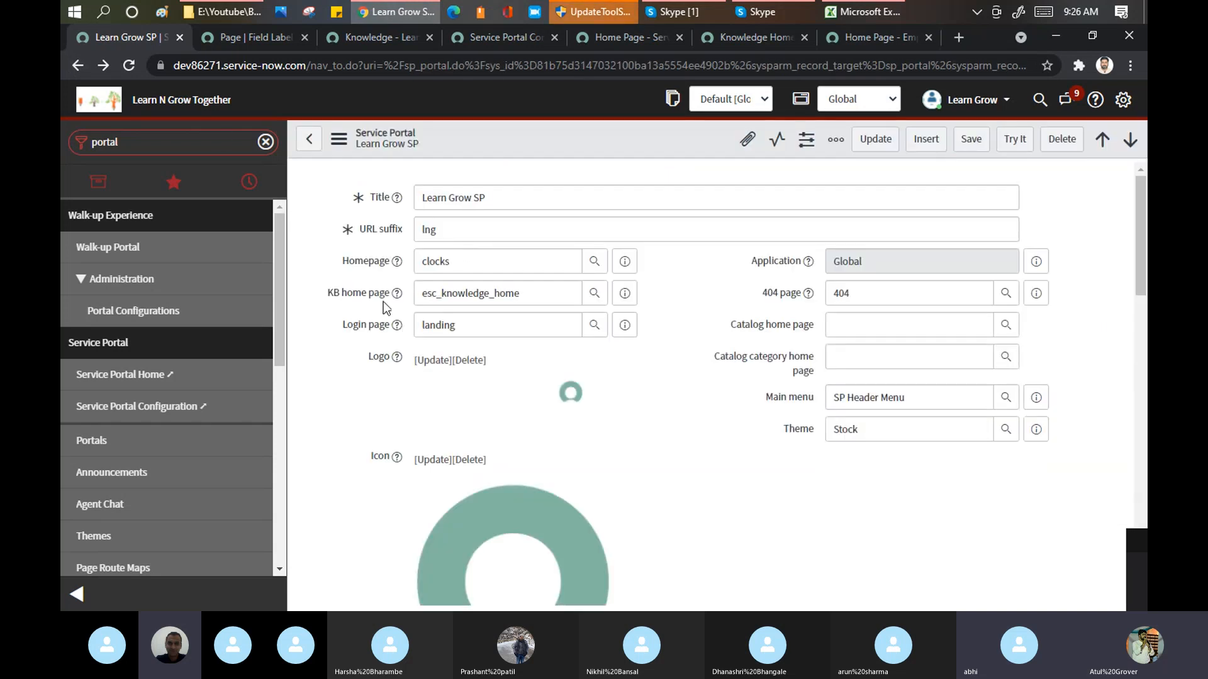
right_click(398, 261)
left_click(462, 338)
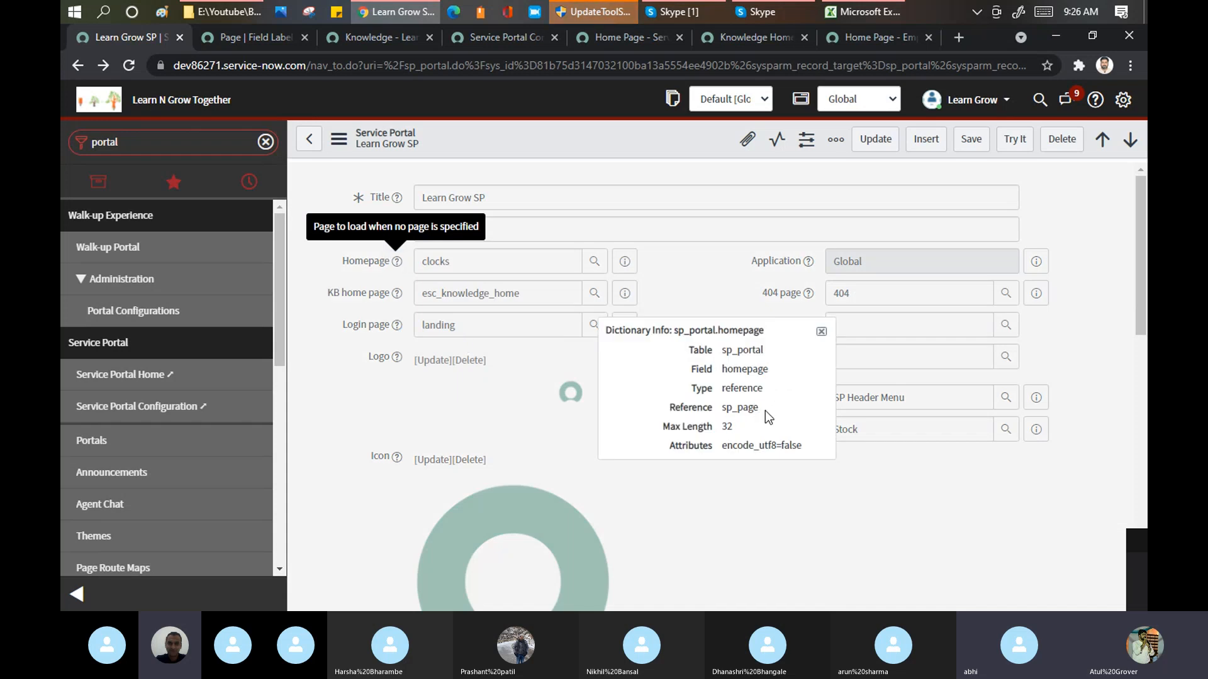
left_click_drag(765, 410, 727, 410)
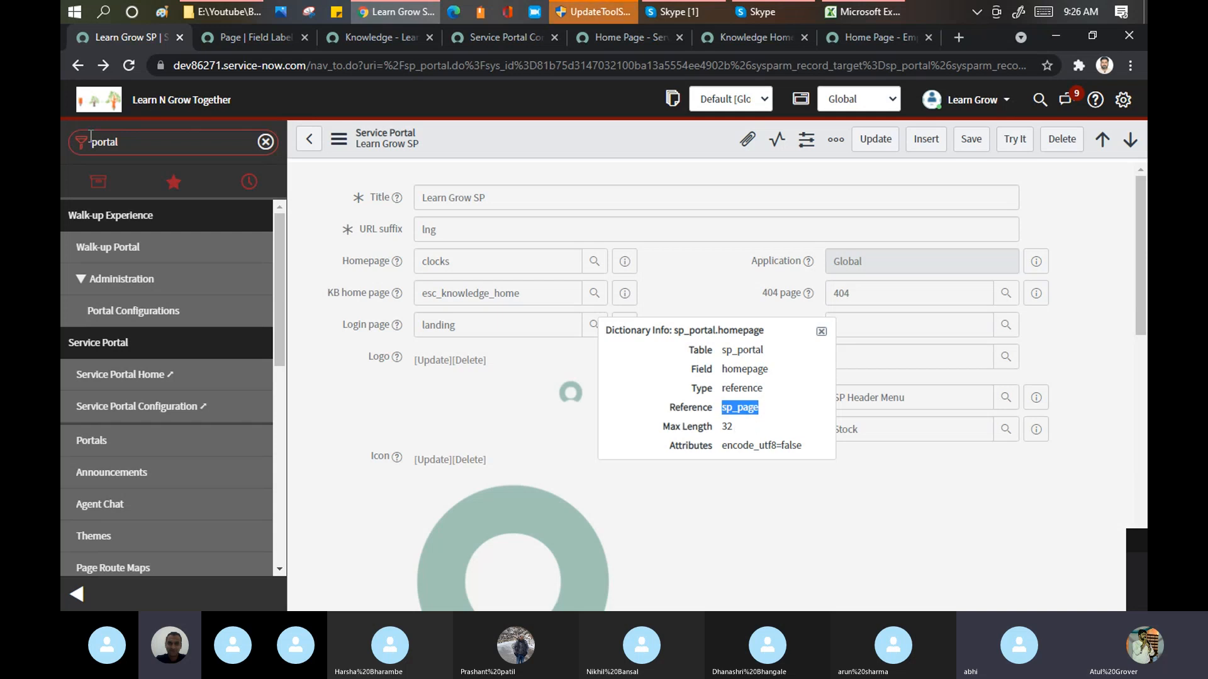
Step: Open the record list of the Homepage field's referenced table from the navigator with sp_page.list
left_click(258, 28)
left_click(363, 30)
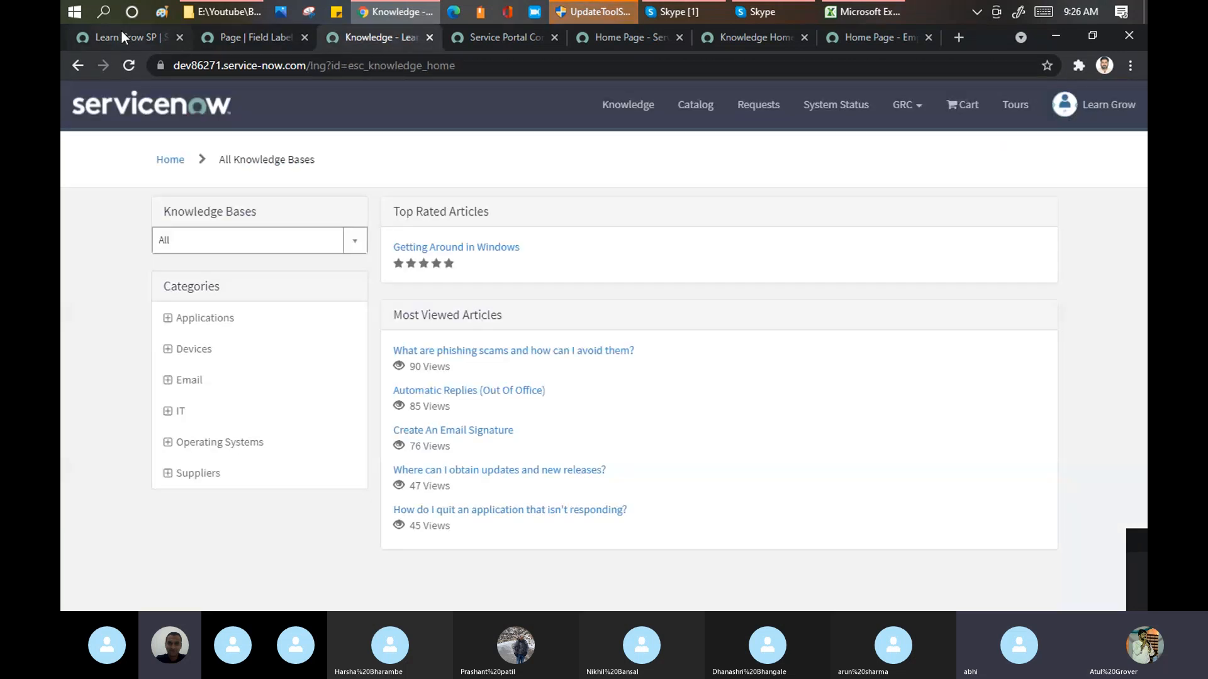
left_click(122, 36)
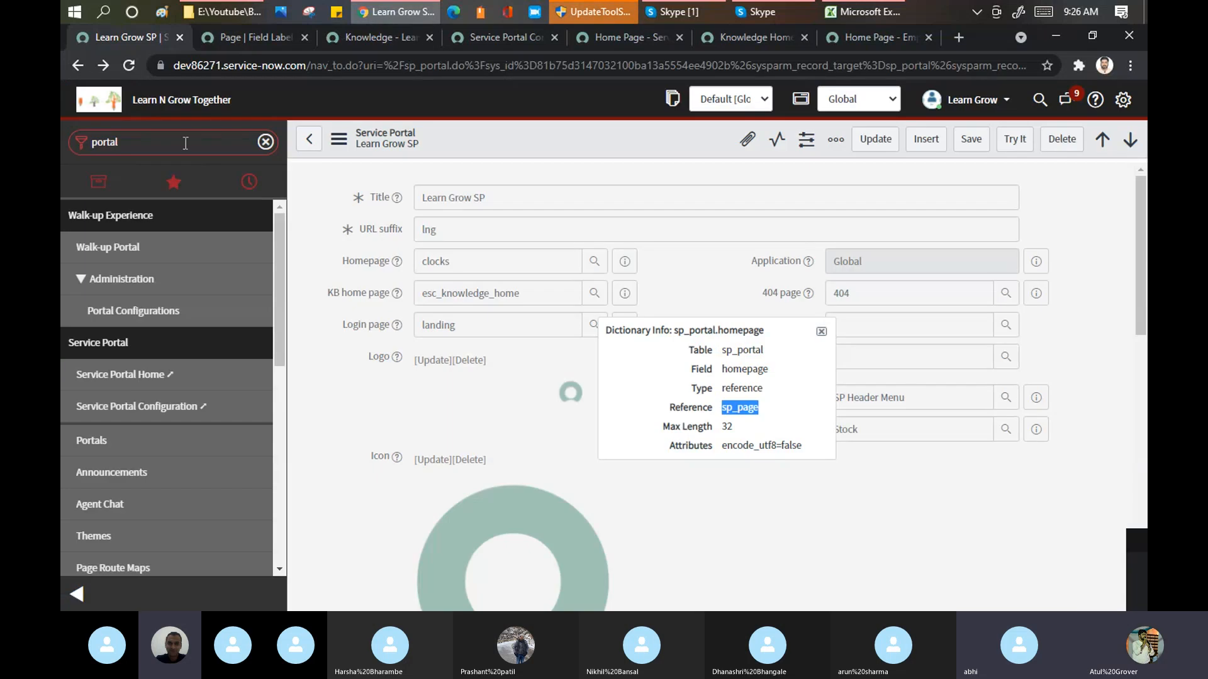
left_click(186, 143)
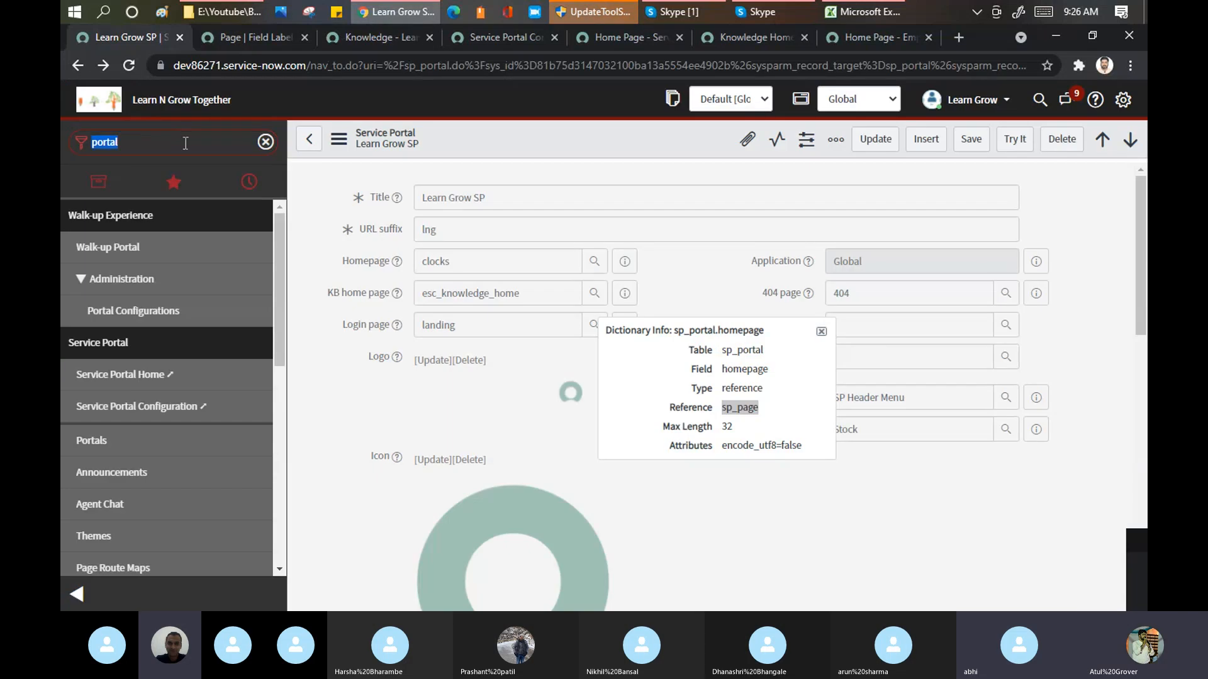
type("sp_page")
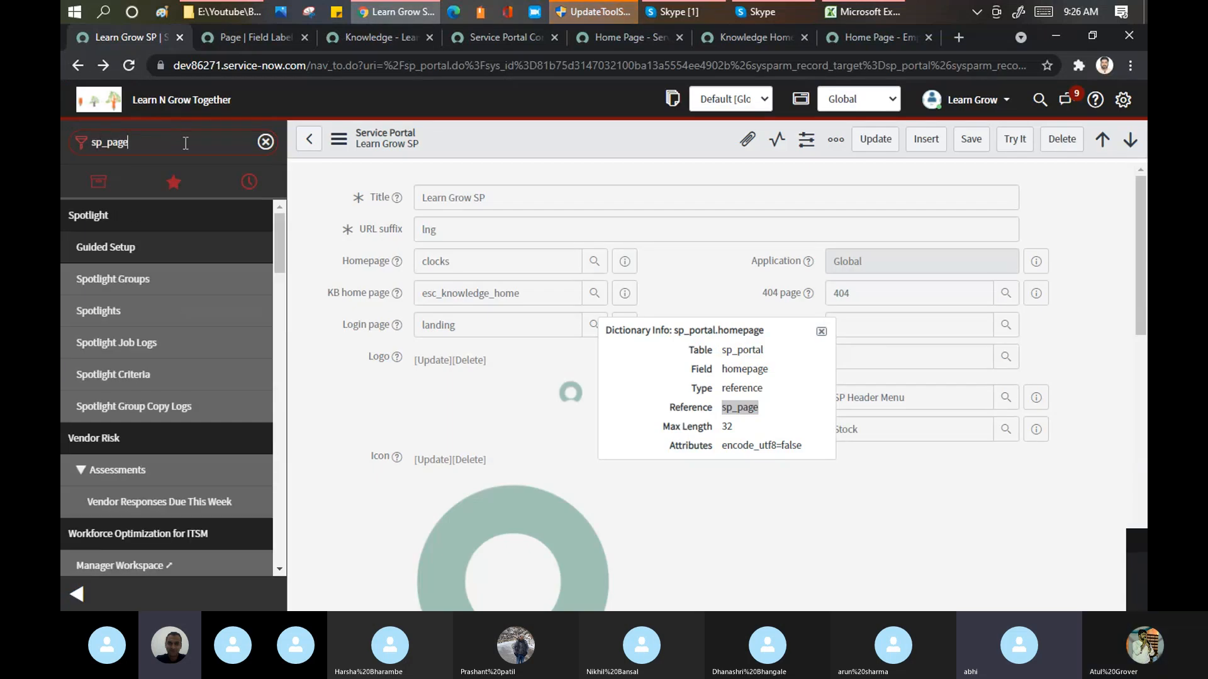
type(".")
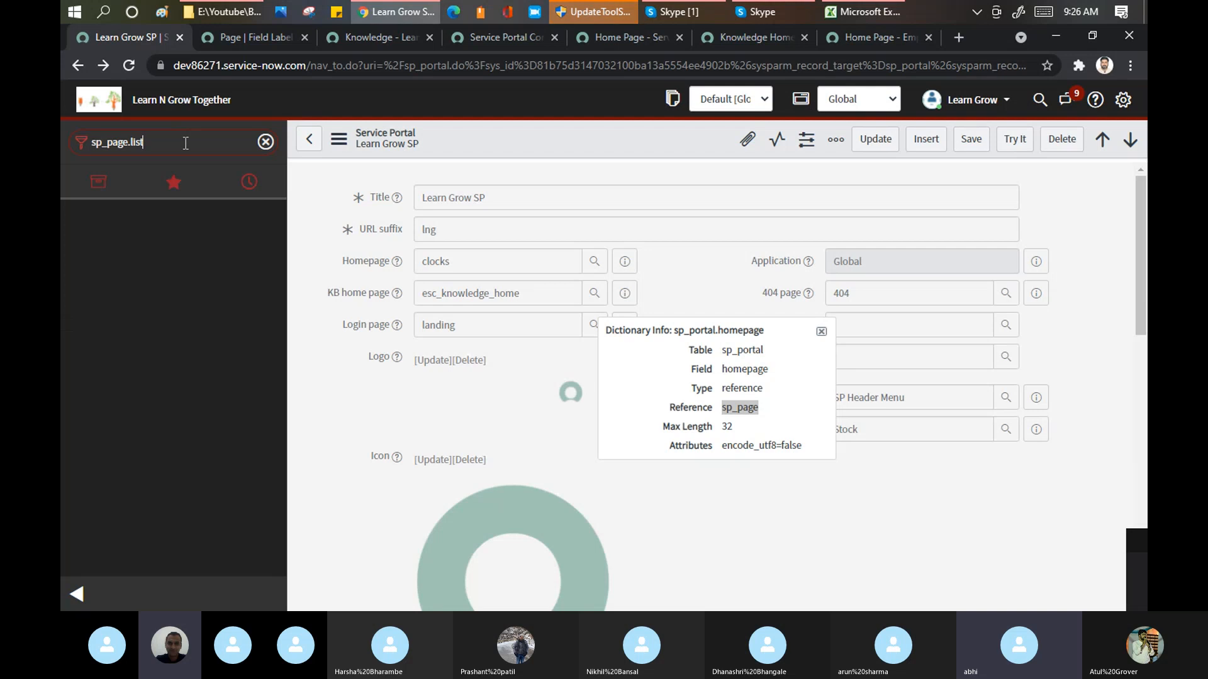
type("list")
key("Return")
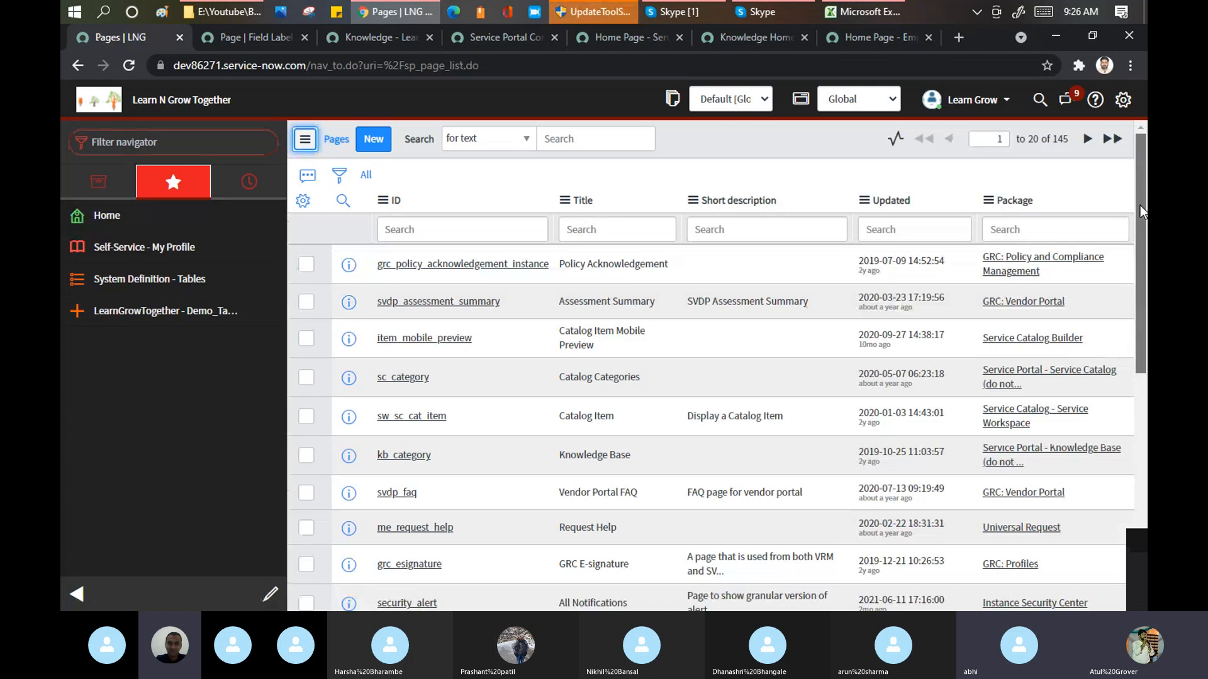
Step: Browse the Pages list and filter the navigator for pages
left_click_drag(1140, 205, 1139, 366)
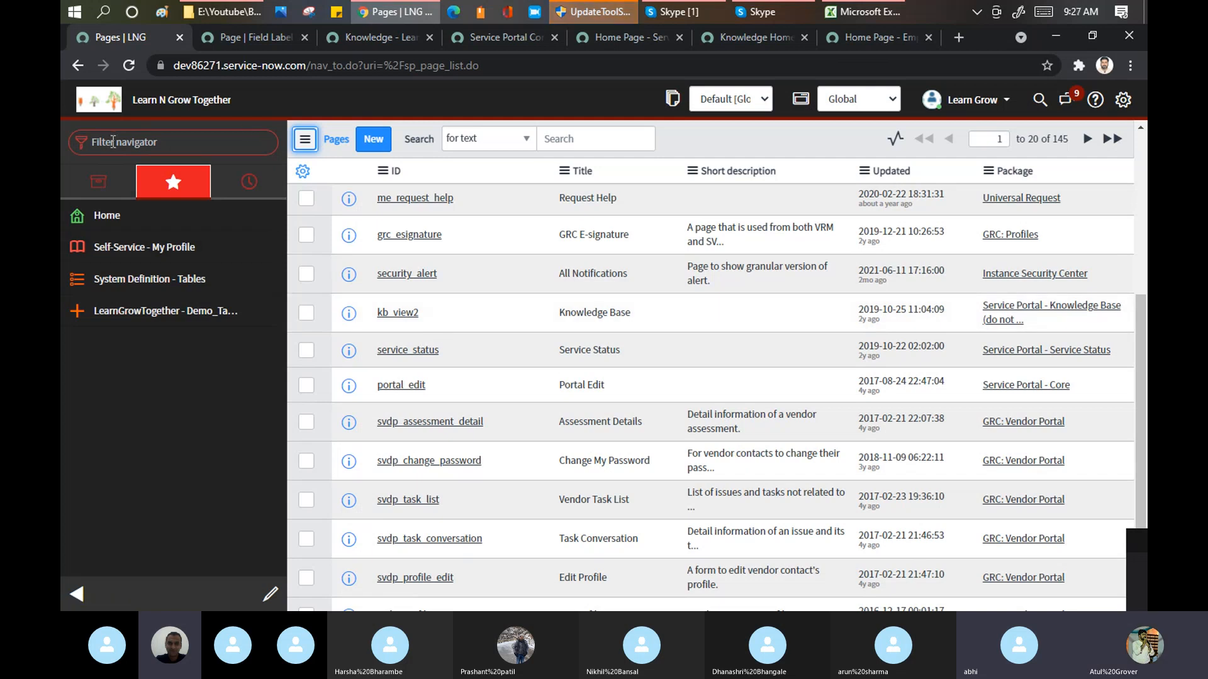
left_click(134, 145)
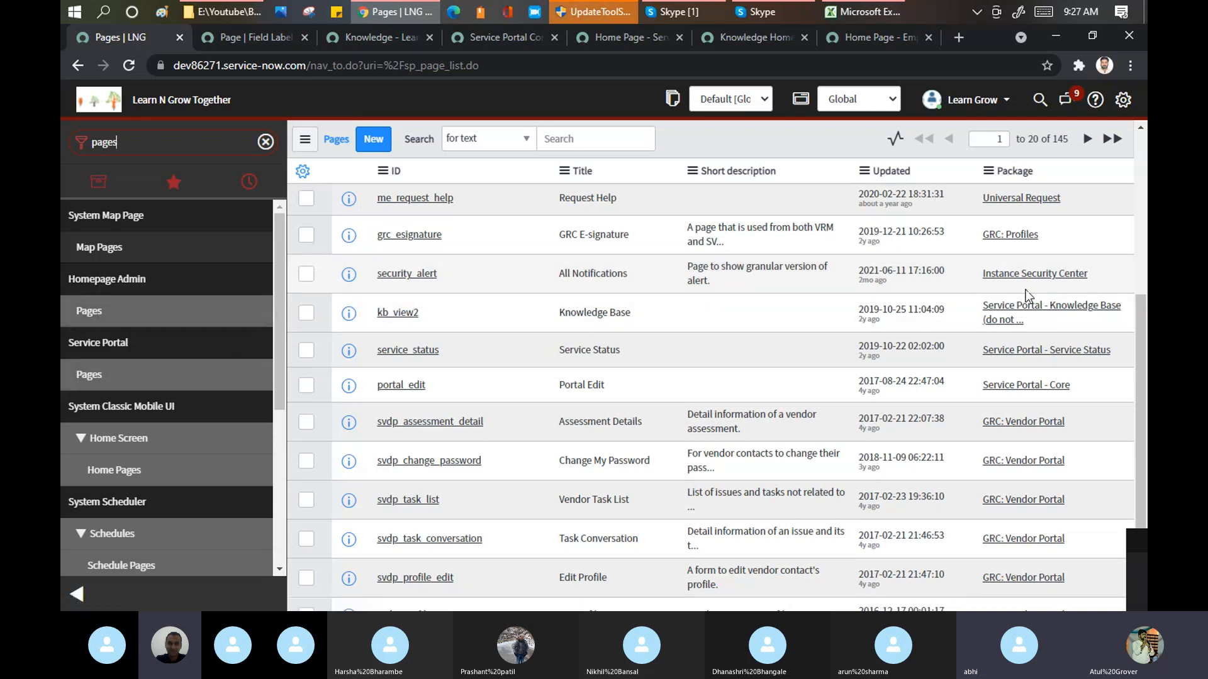
left_click_drag(1140, 339, 1140, 249)
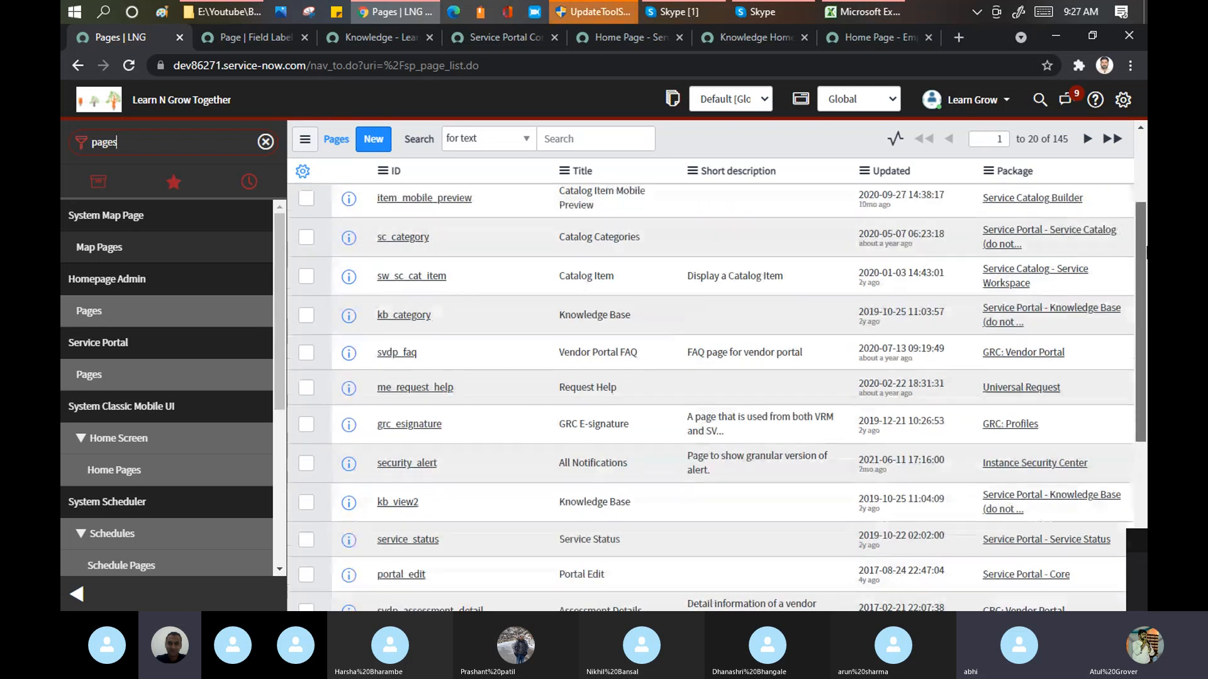
Step: Open a blank new Page record, review its fields and collapse the Page Content section
left_click(379, 140)
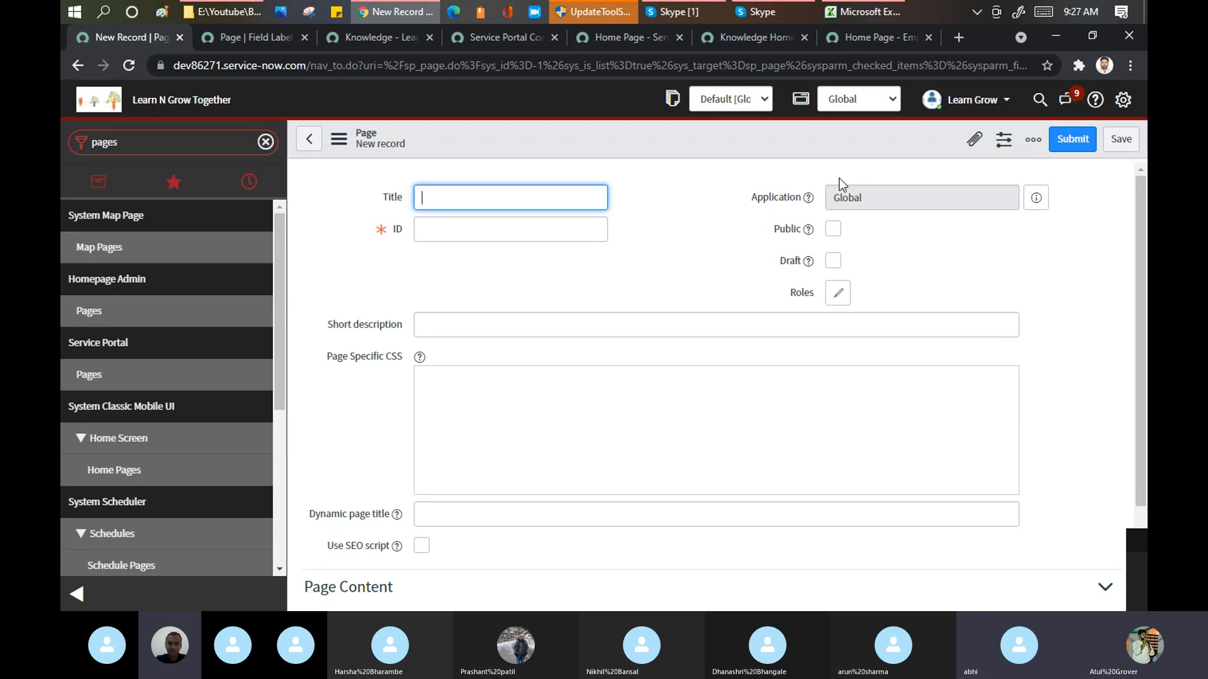
left_click_drag(1141, 230, 1146, 361)
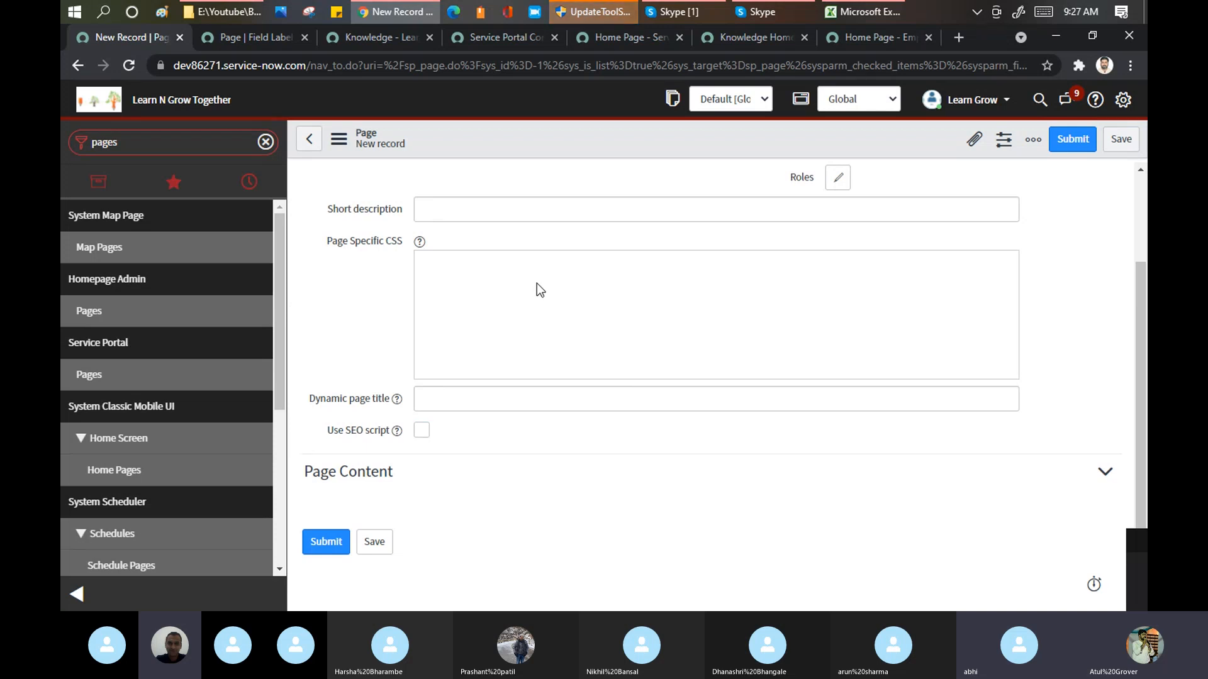
left_click(1106, 473)
left_click_drag(1141, 422, 1146, 258)
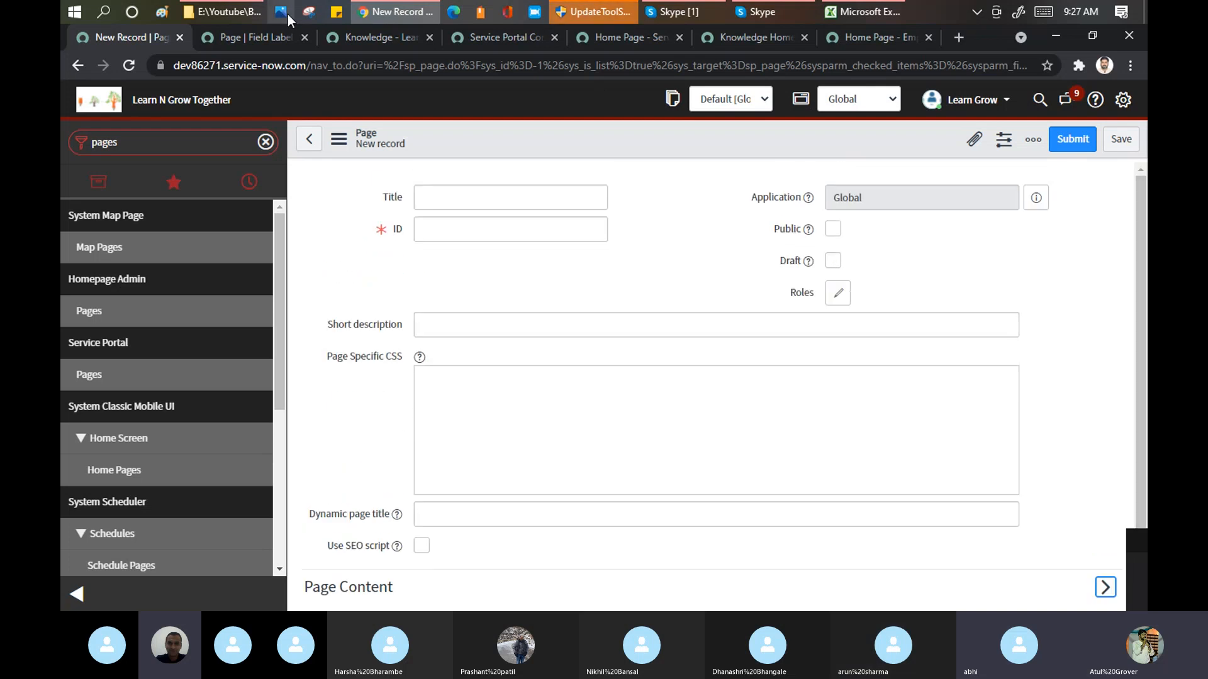
Step: Filter the navigator for portal and open the Learn Grow SP record from the Portals list
left_click(202, 143)
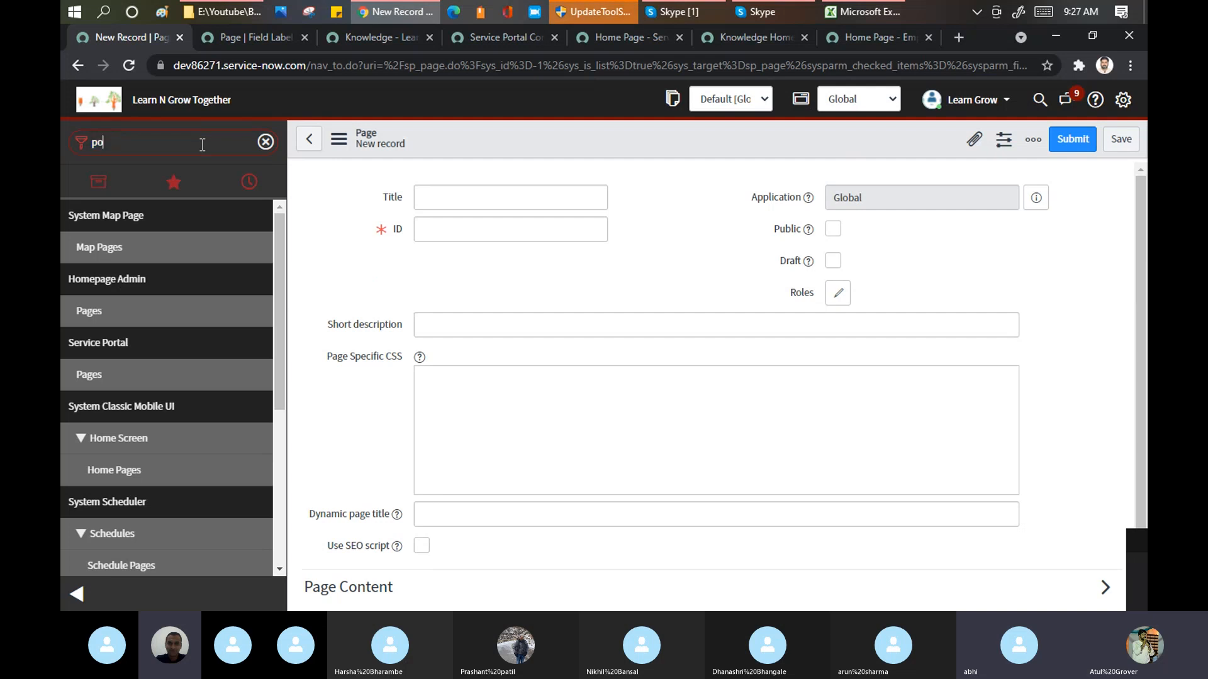
type("portal")
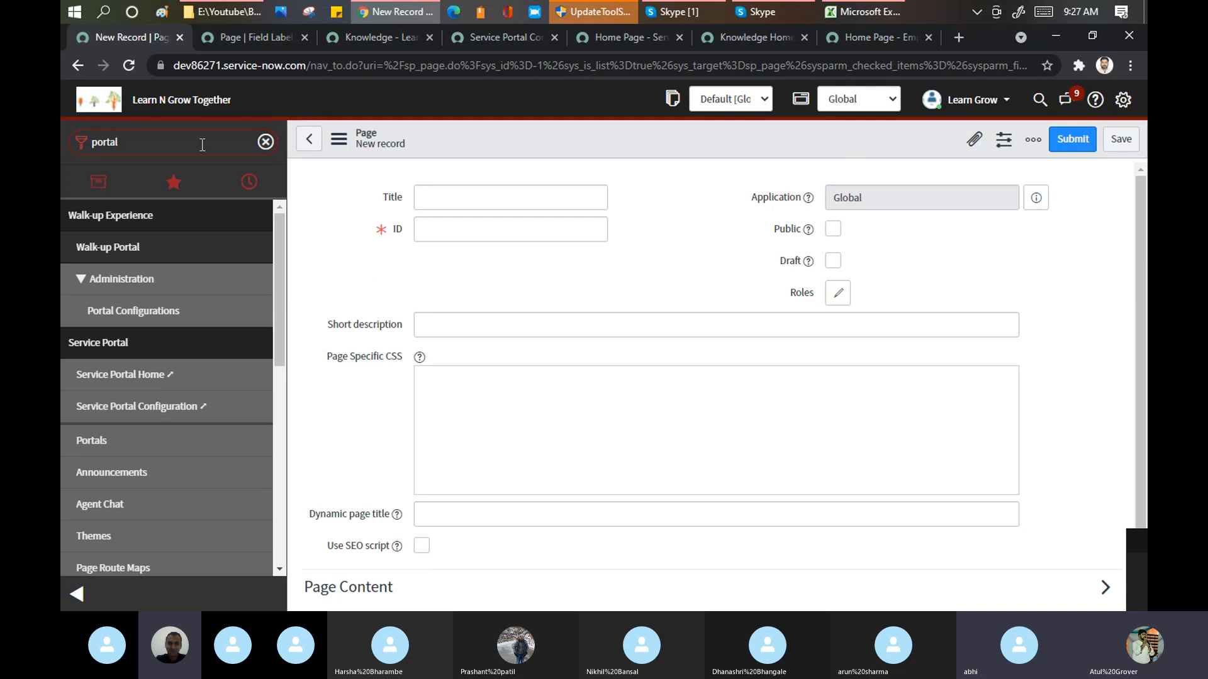
left_click(91, 440)
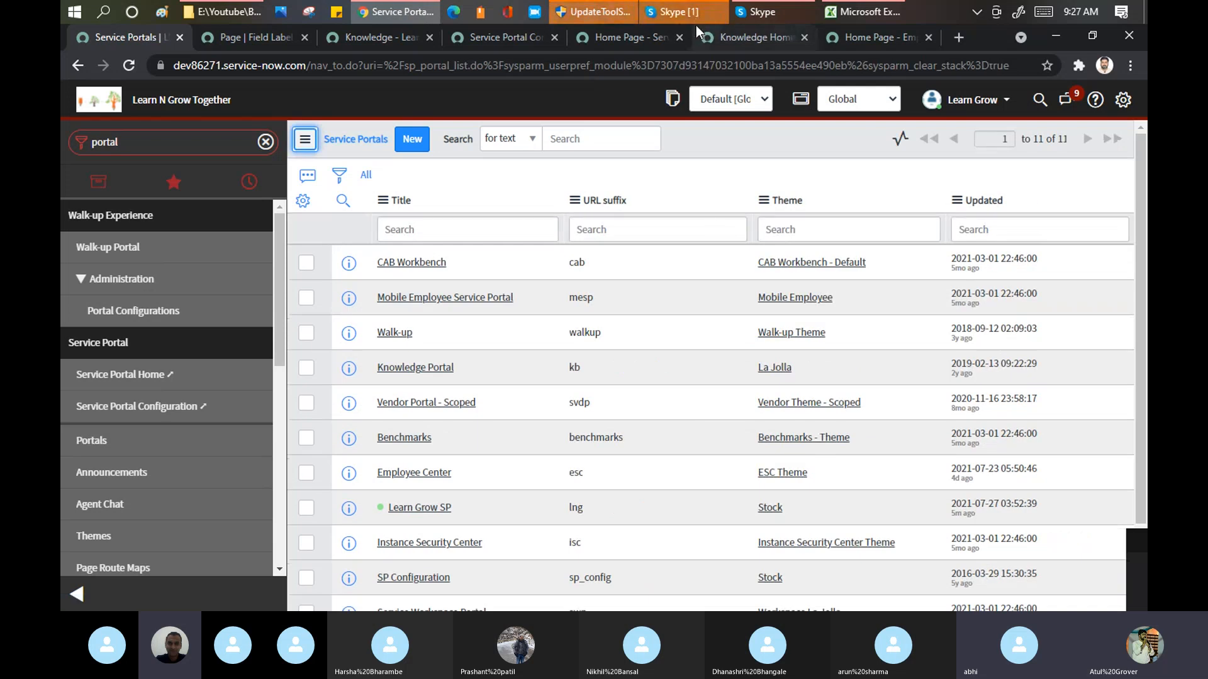
left_click(692, 13)
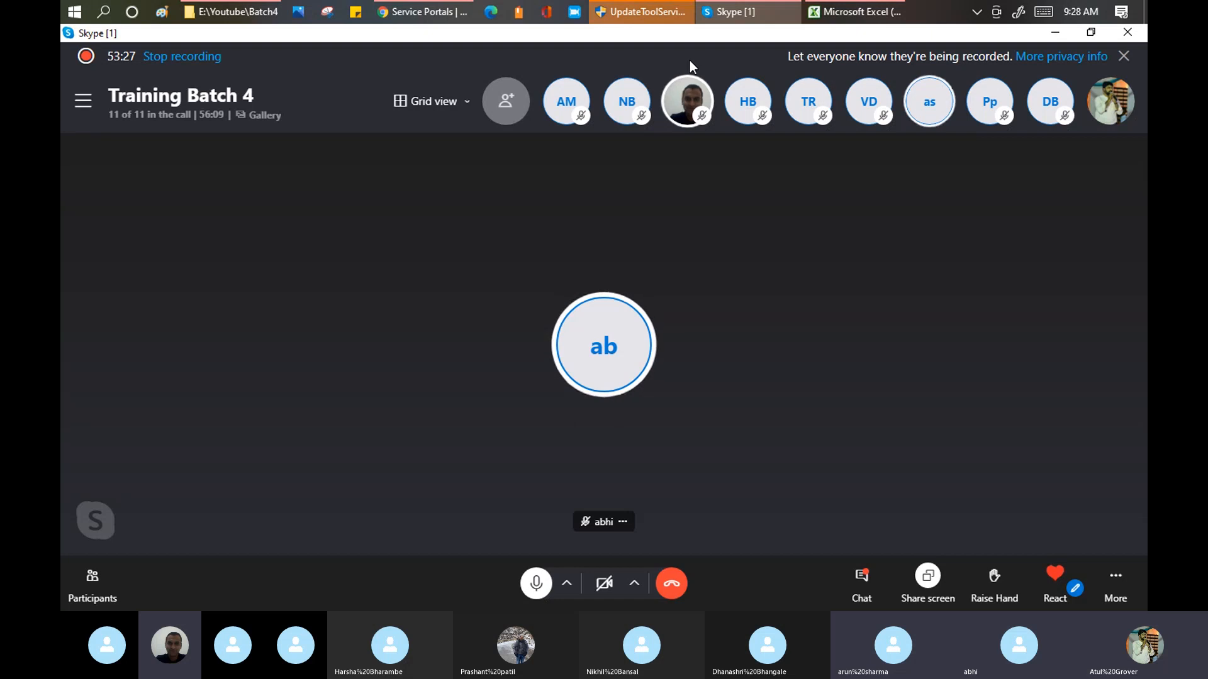
left_click(417, 14)
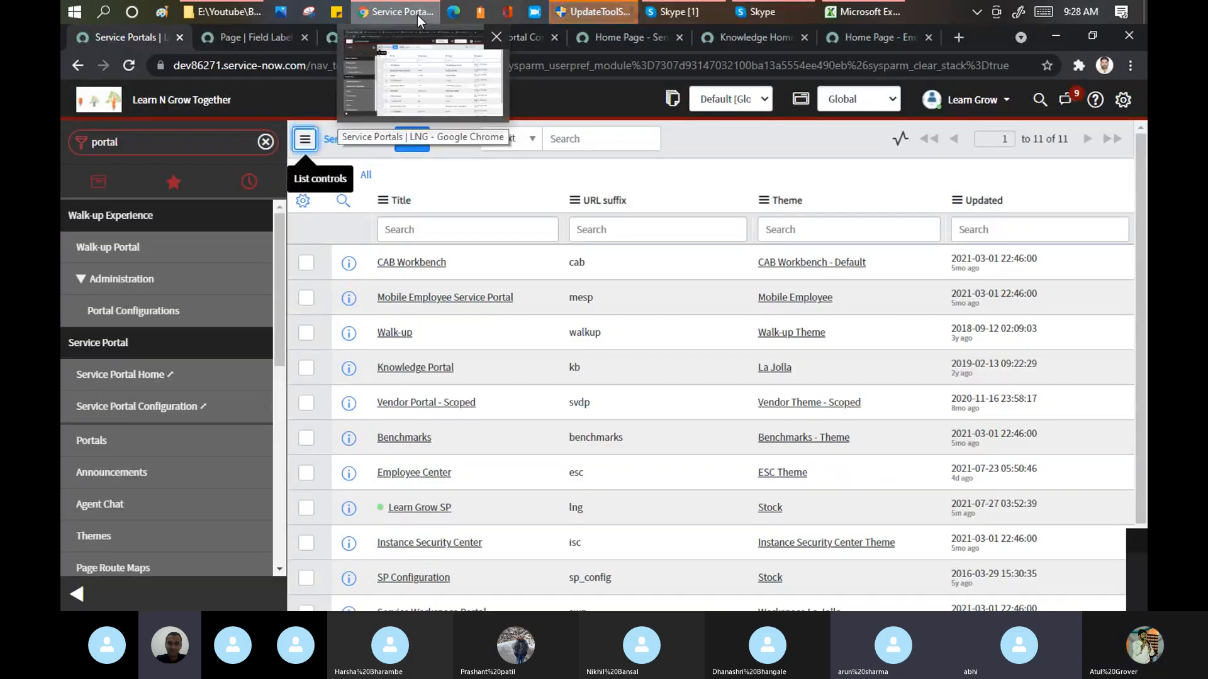
left_click(439, 513)
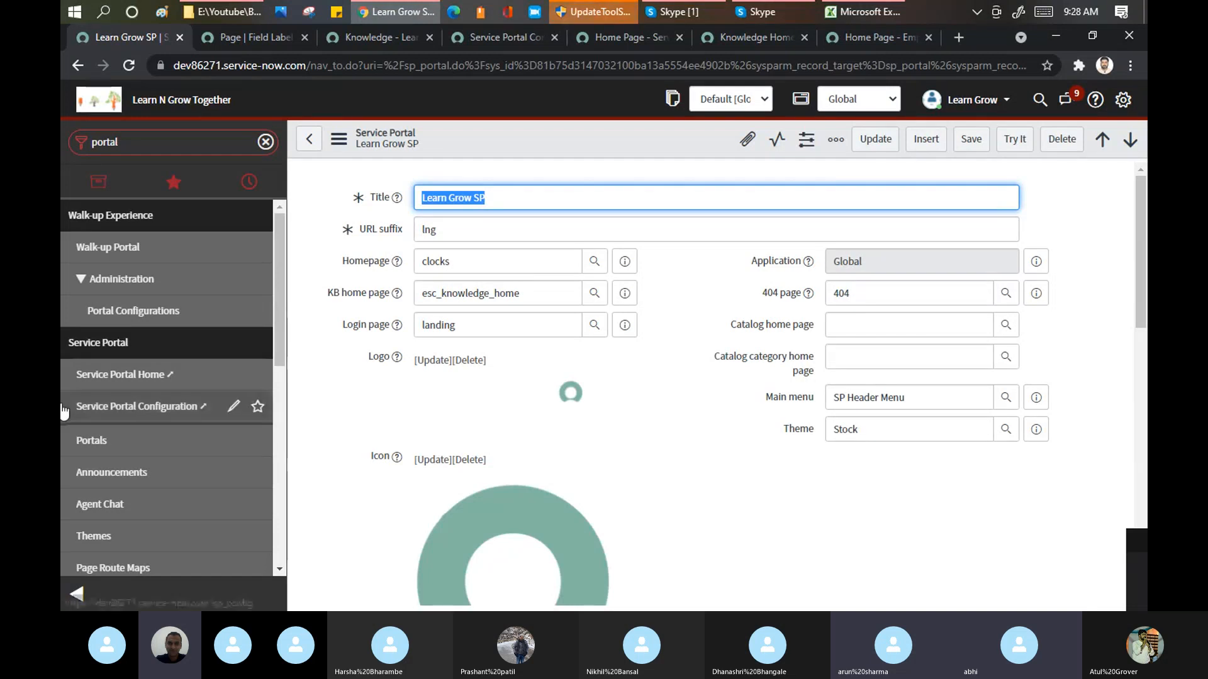
Step: View the Service Portal modules in the navigator and the application scopes available for selection
left_click_drag(281, 282, 281, 307)
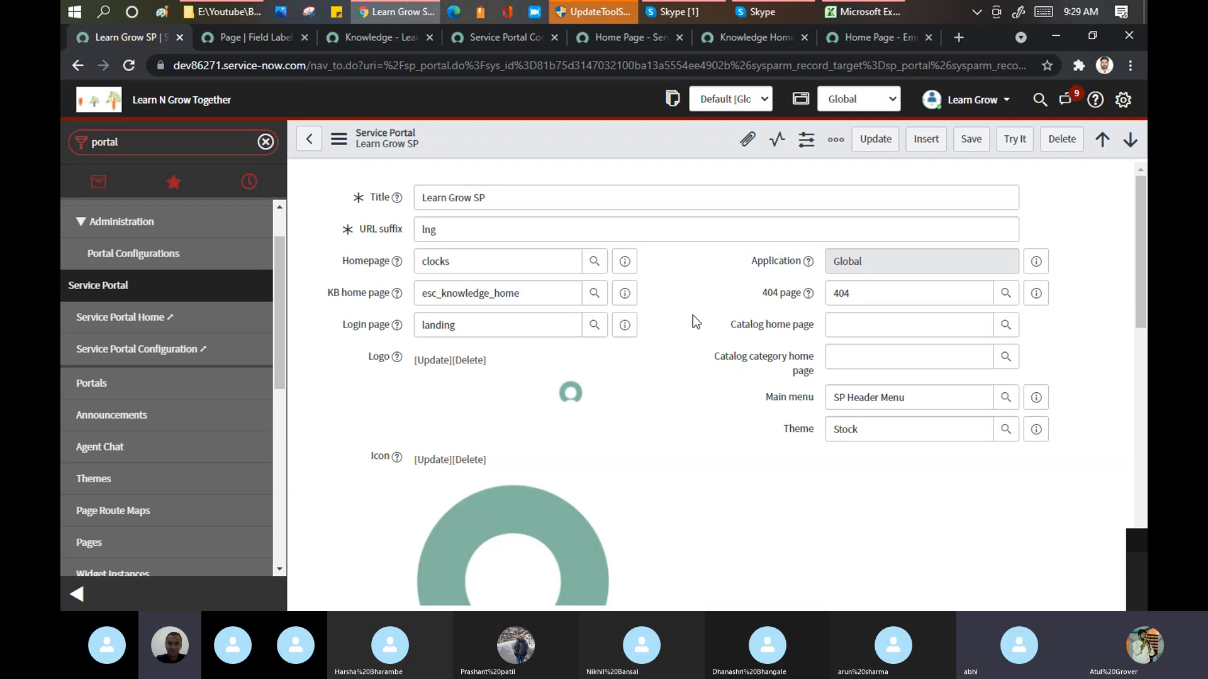
left_click(870, 99)
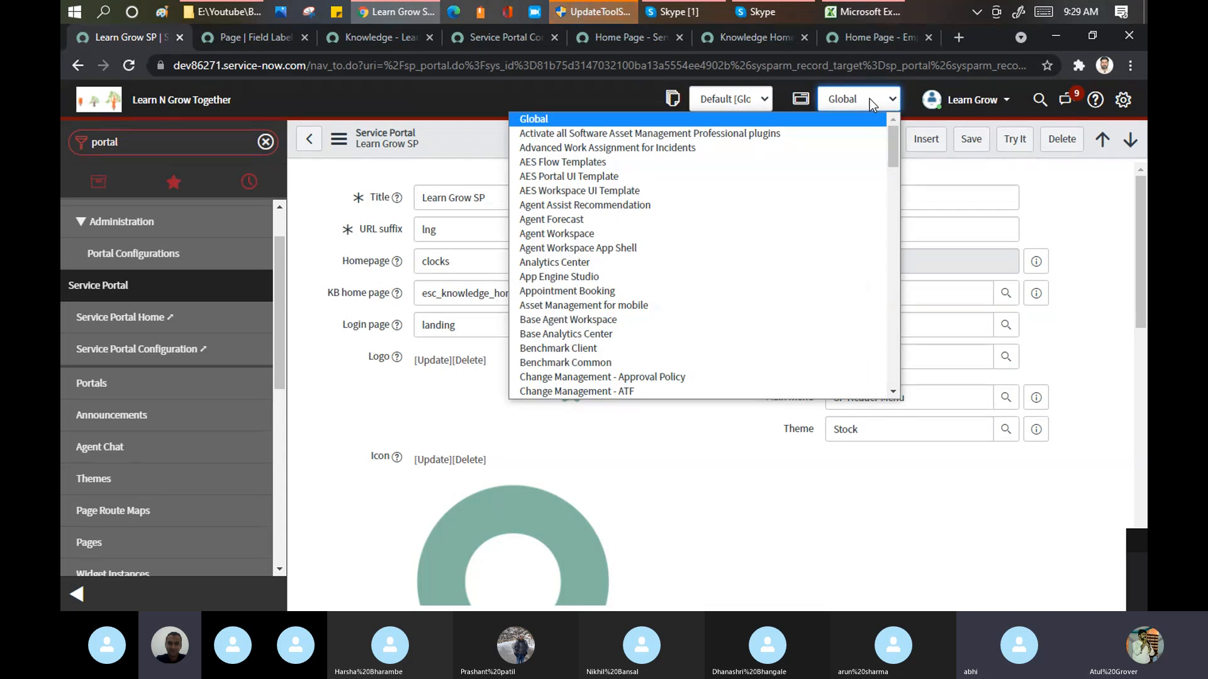
left_click(1092, 205)
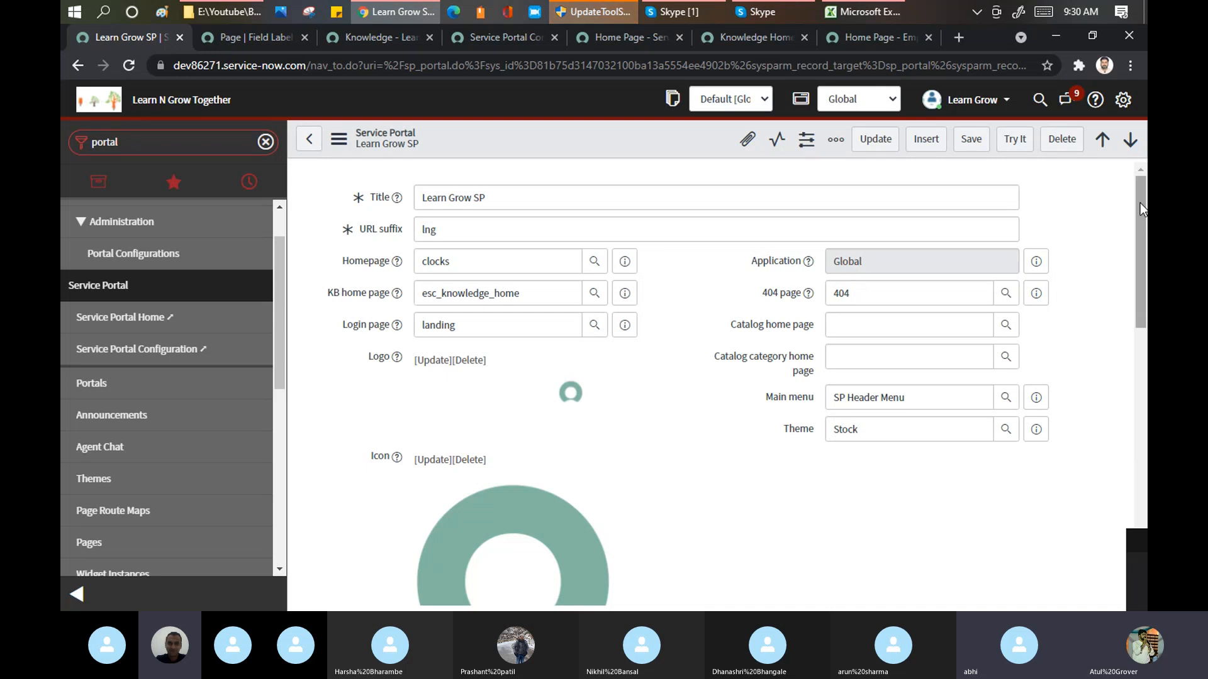
Step: Examine the Learn Grow SP record's Quick start config, highlighting the tagline's sys_id and the hero_background's sys_id and table
left_click_drag(1140, 202, 1139, 259)
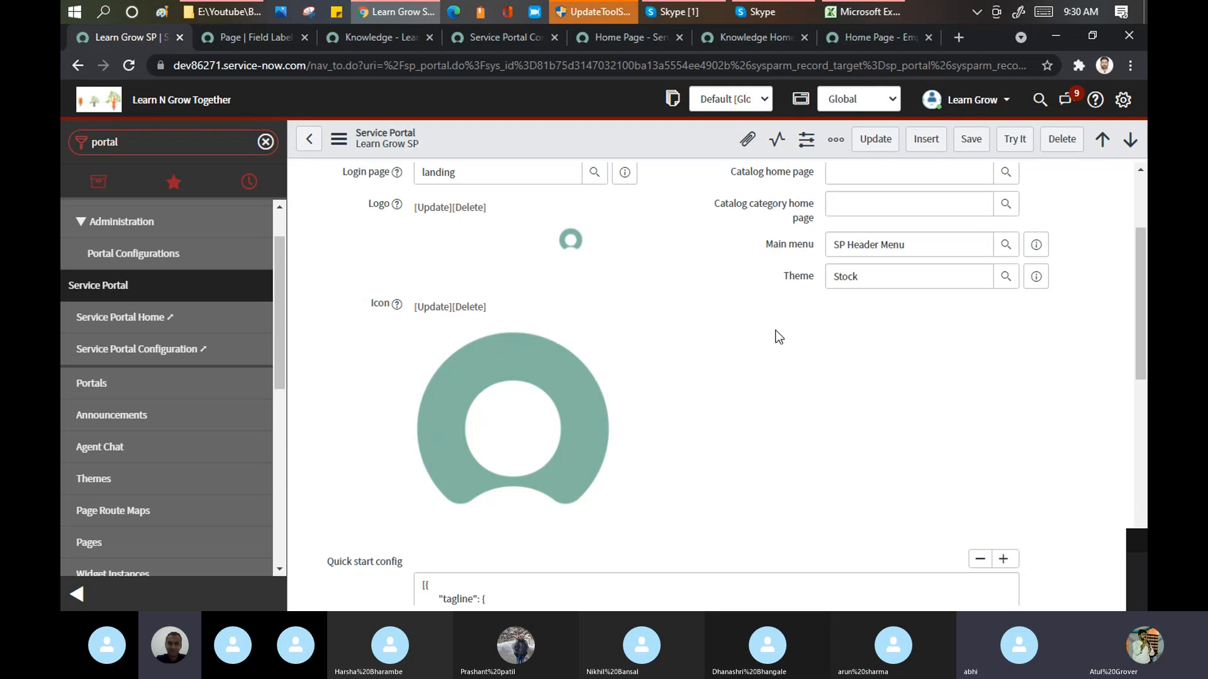
left_click_drag(1137, 238, 1138, 357)
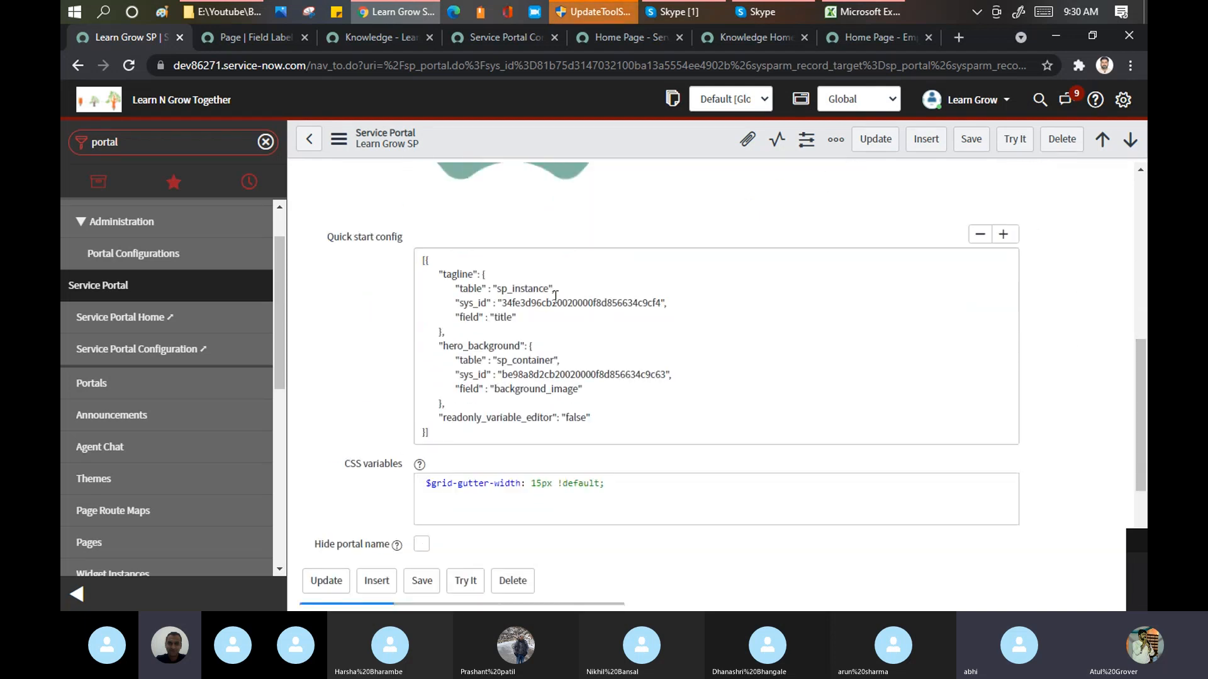
left_click_drag(422, 258, 479, 434)
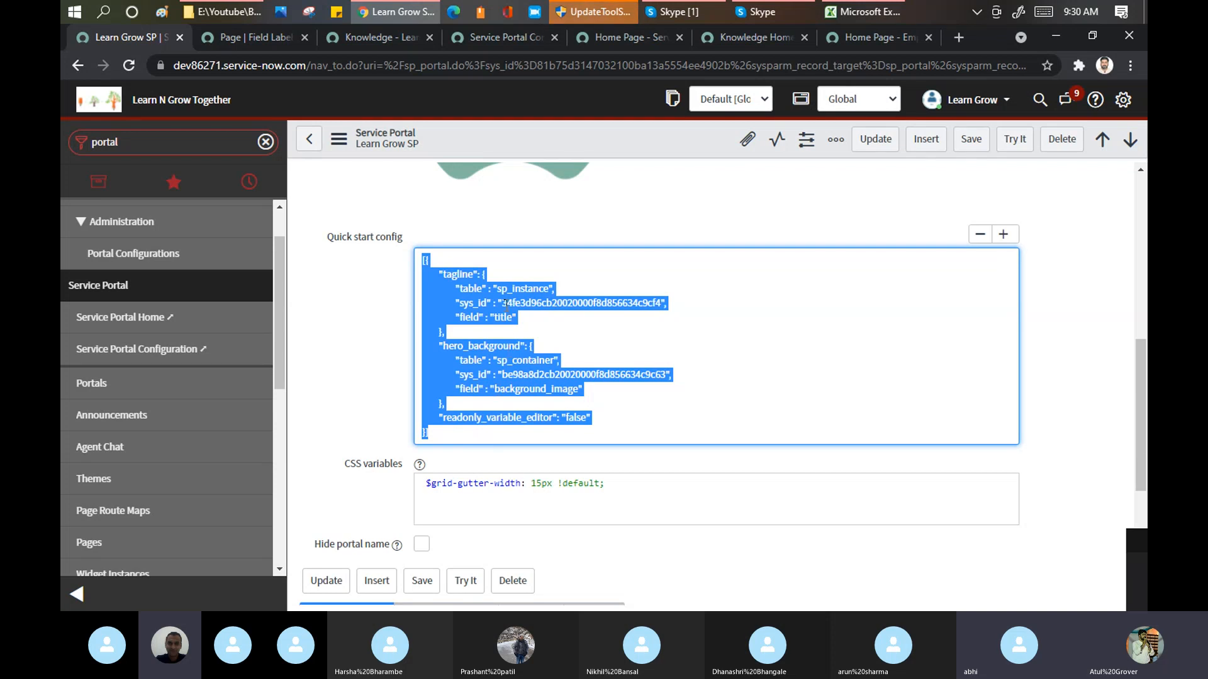
left_click_drag(502, 304, 662, 307)
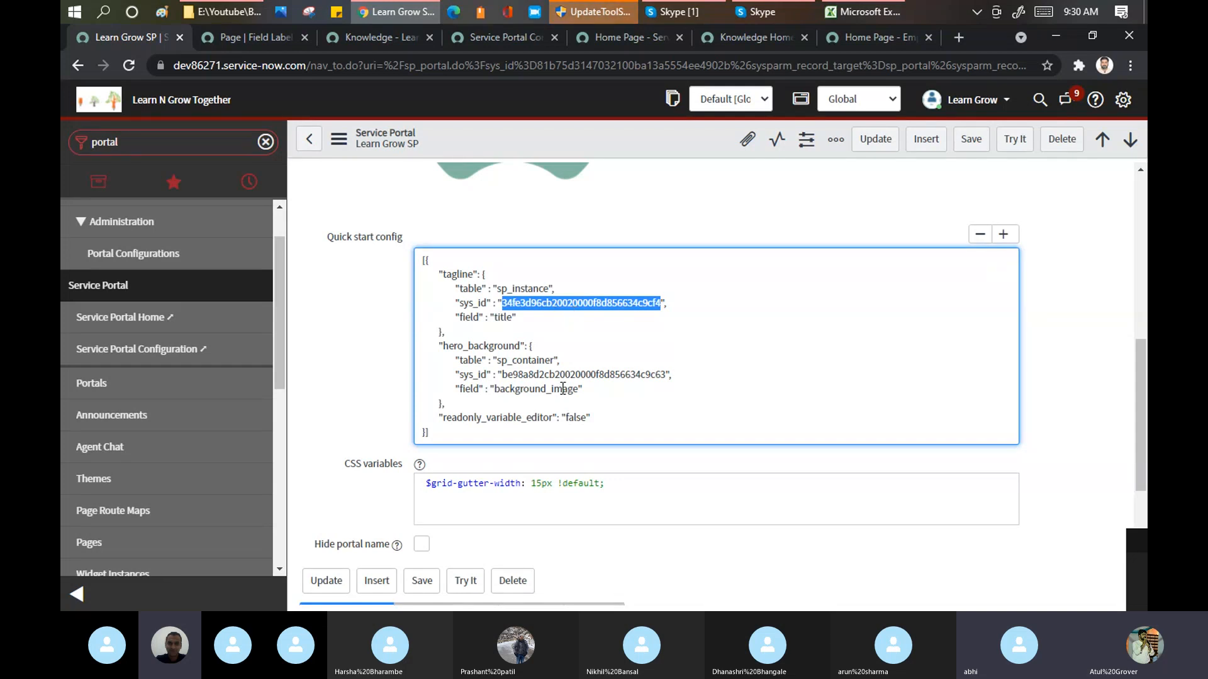
left_click(583, 385)
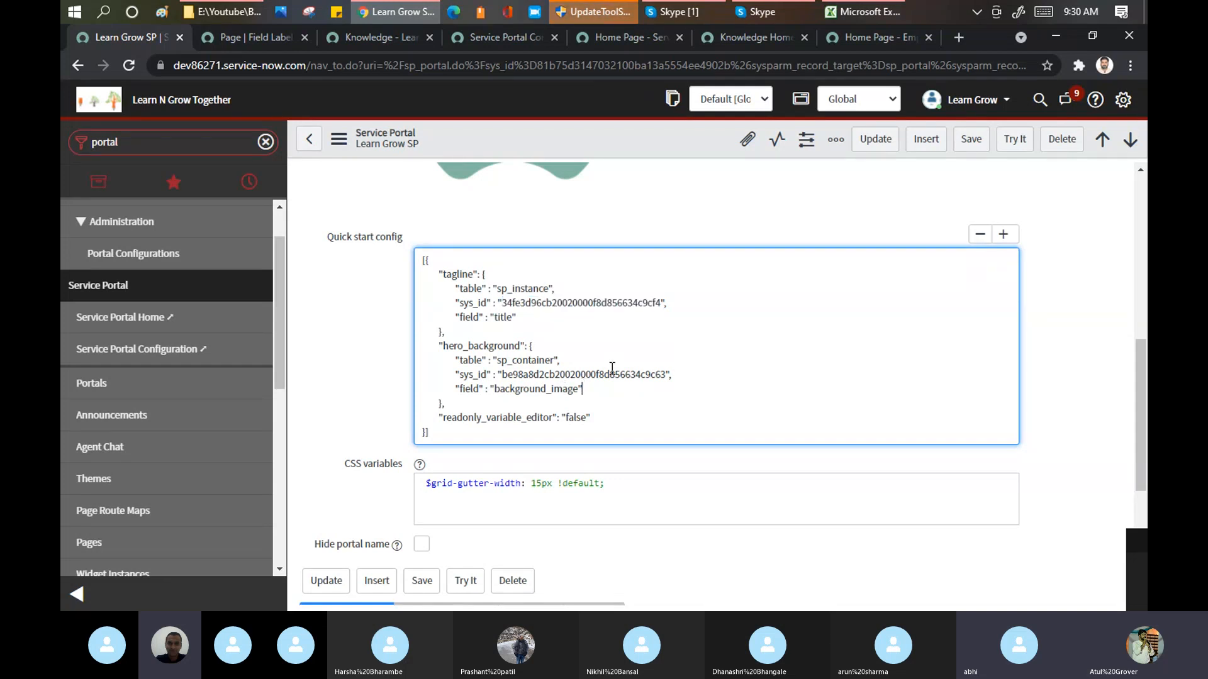
double_click(612, 367)
left_click(607, 372)
double_click(607, 373)
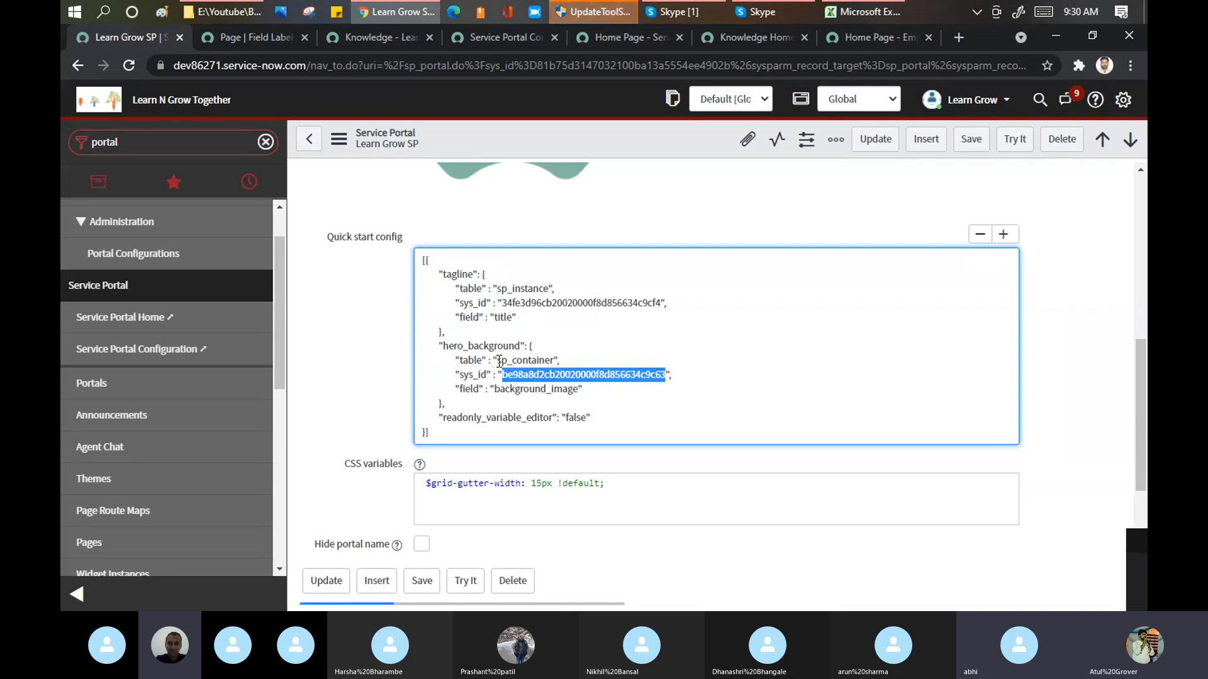
left_click_drag(498, 361, 554, 364)
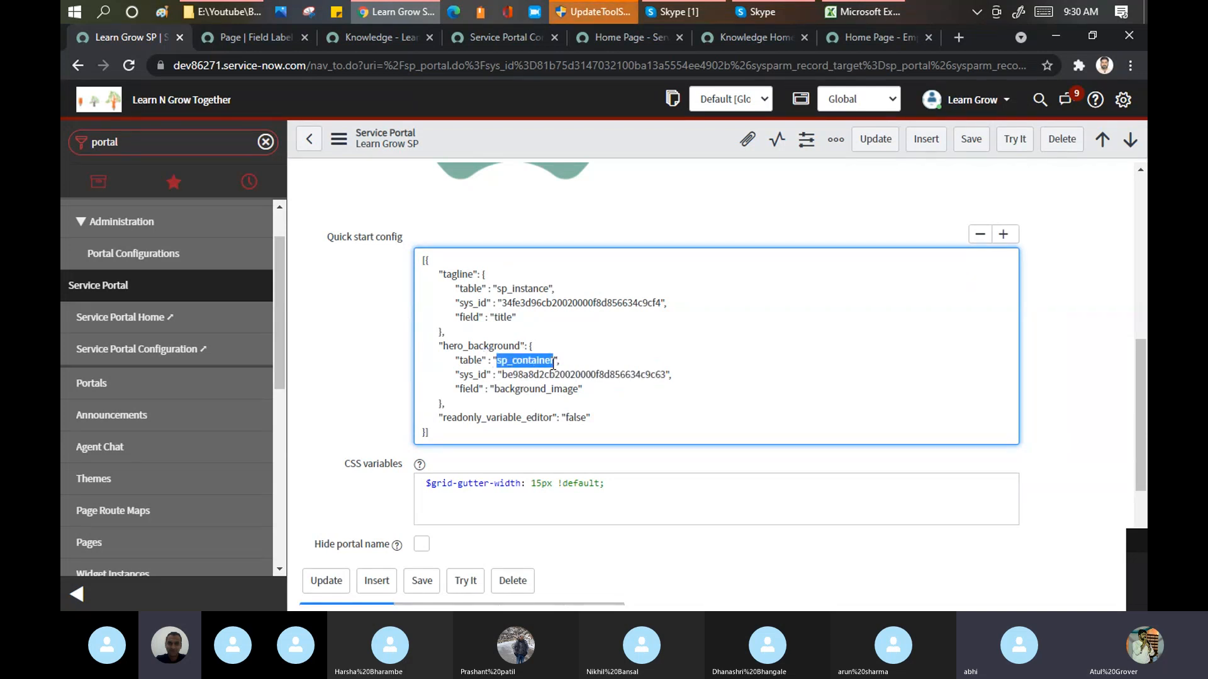
left_click(591, 387)
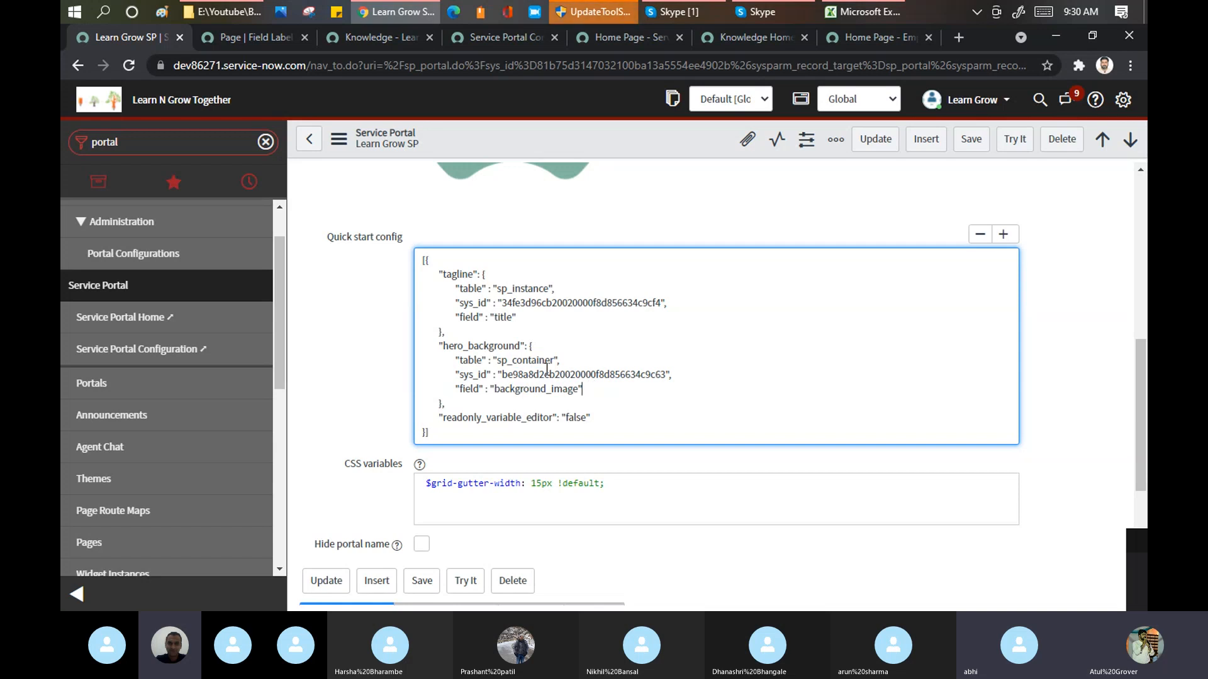
Step: View the Service Portal home page with its tagline and hero background, and return to the Learn Grow SP record
left_click(267, 39)
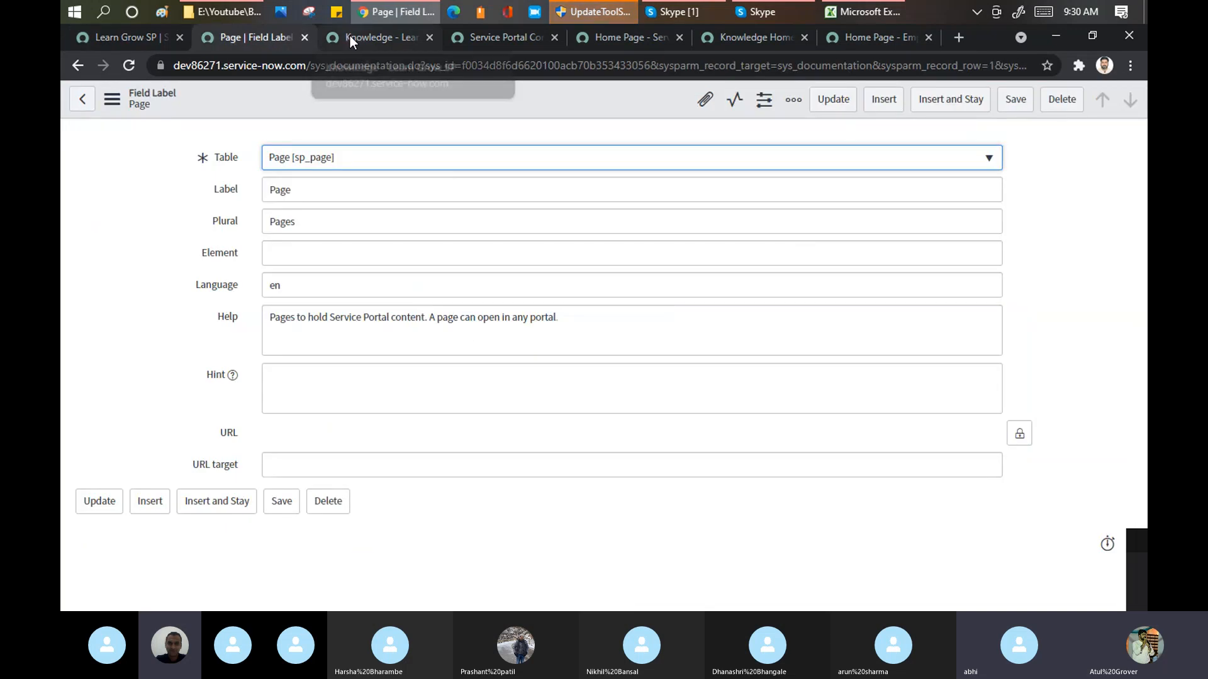
left_click(349, 36)
left_click(599, 39)
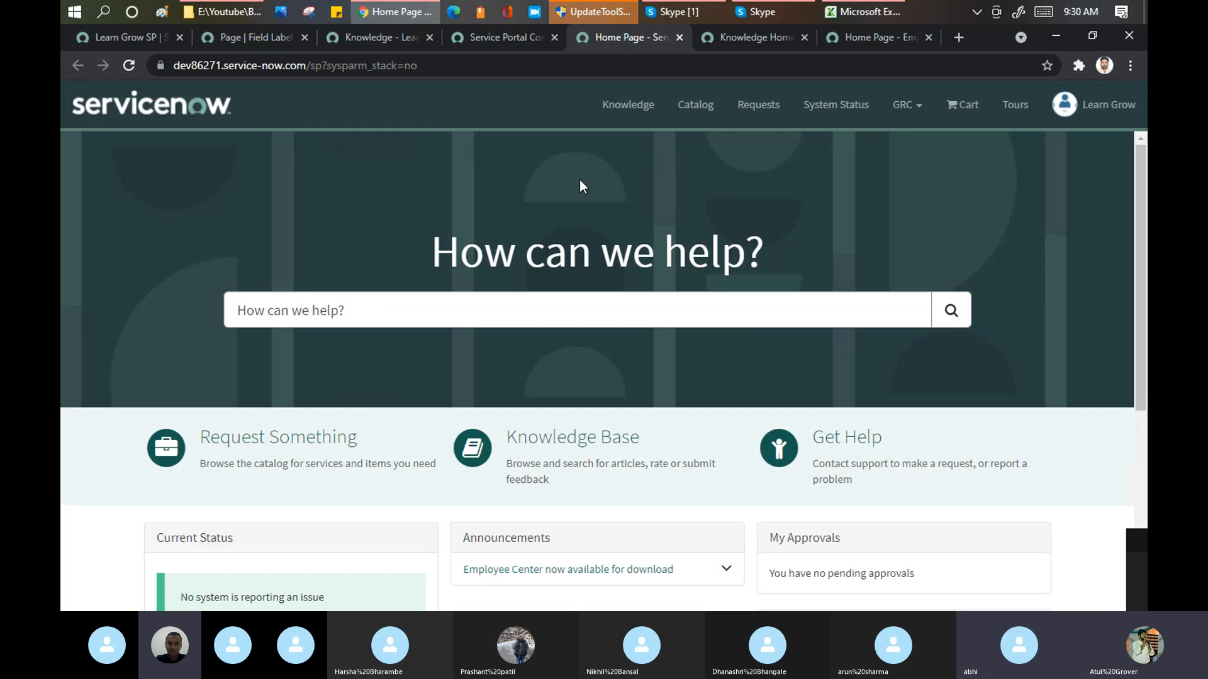
left_click(122, 34)
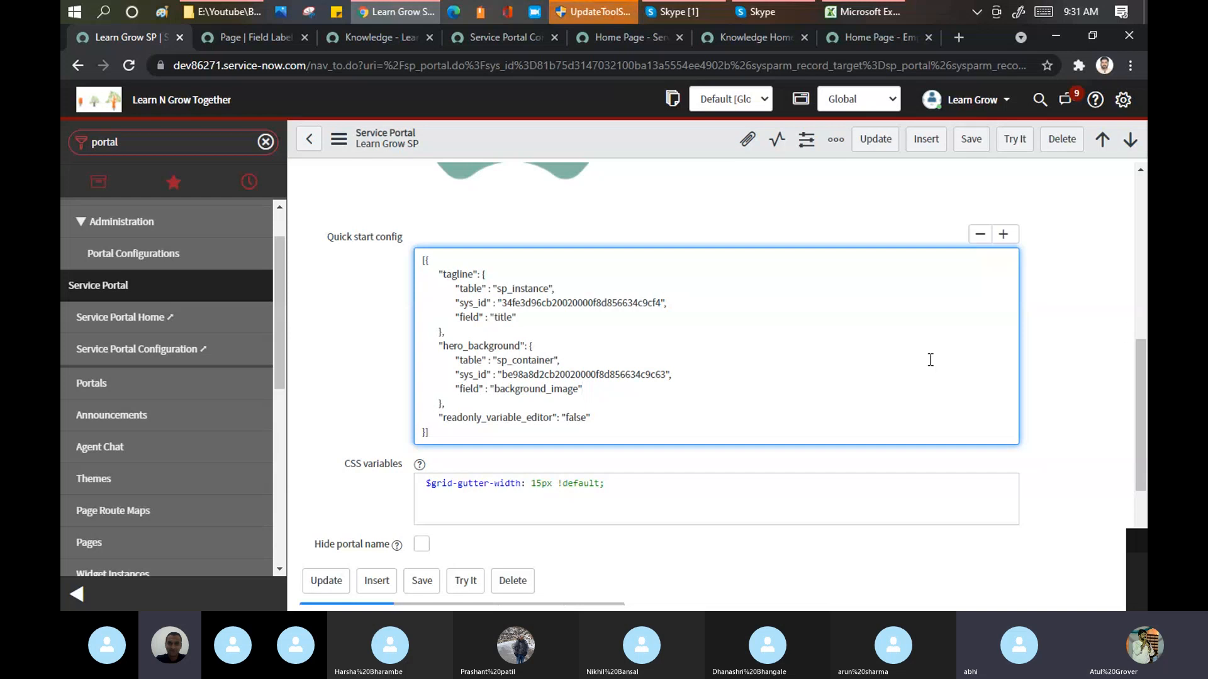
left_click_drag(1137, 346, 1142, 456)
left_click_drag(1141, 518, 1146, 180)
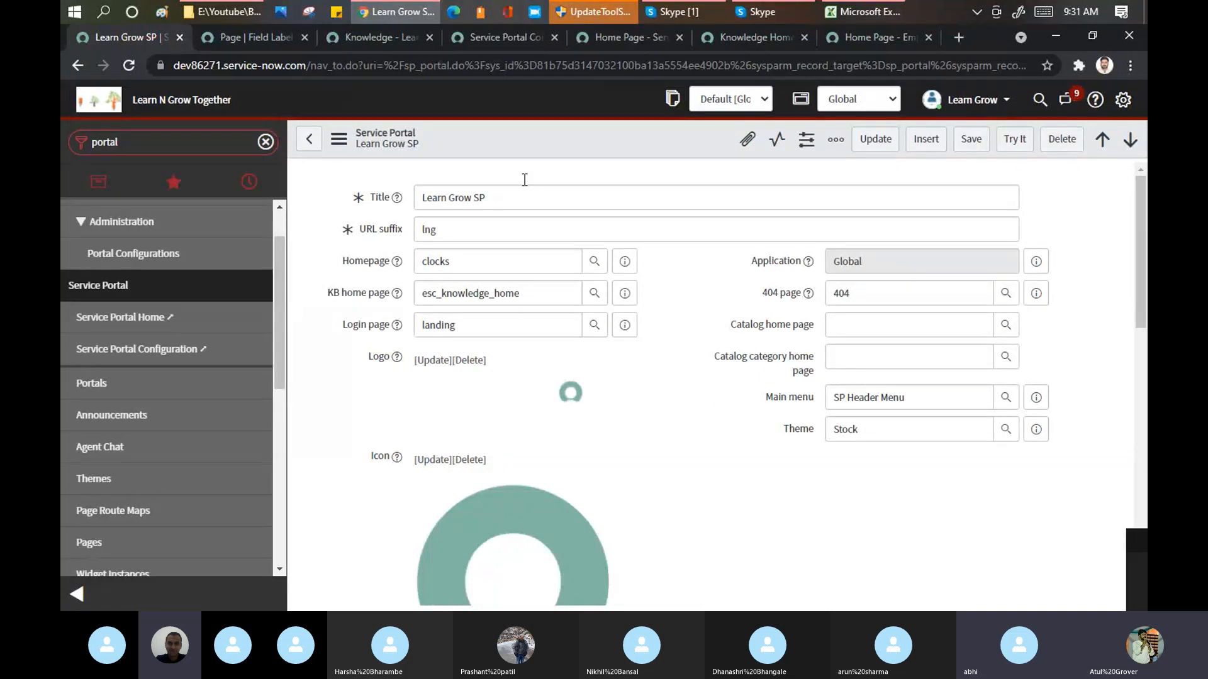
Step: Order one Apple iPad 3 from the Service Portal's Request Something catalog and check out the order
left_click(620, 28)
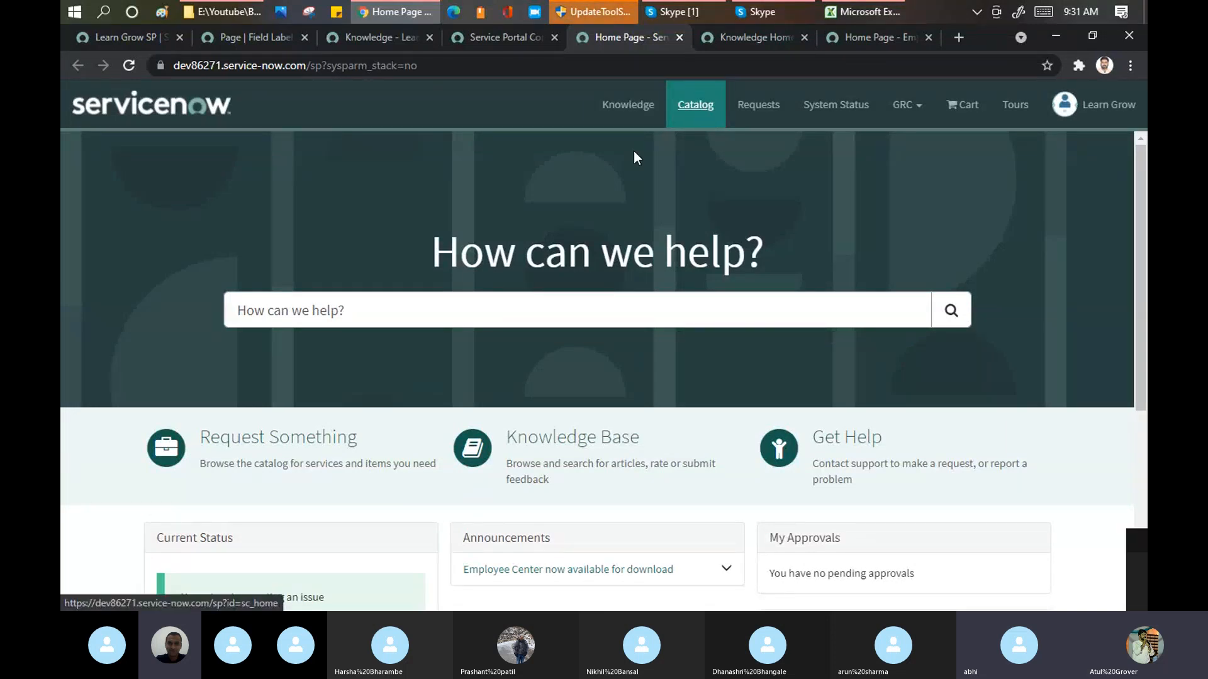
left_click(320, 436)
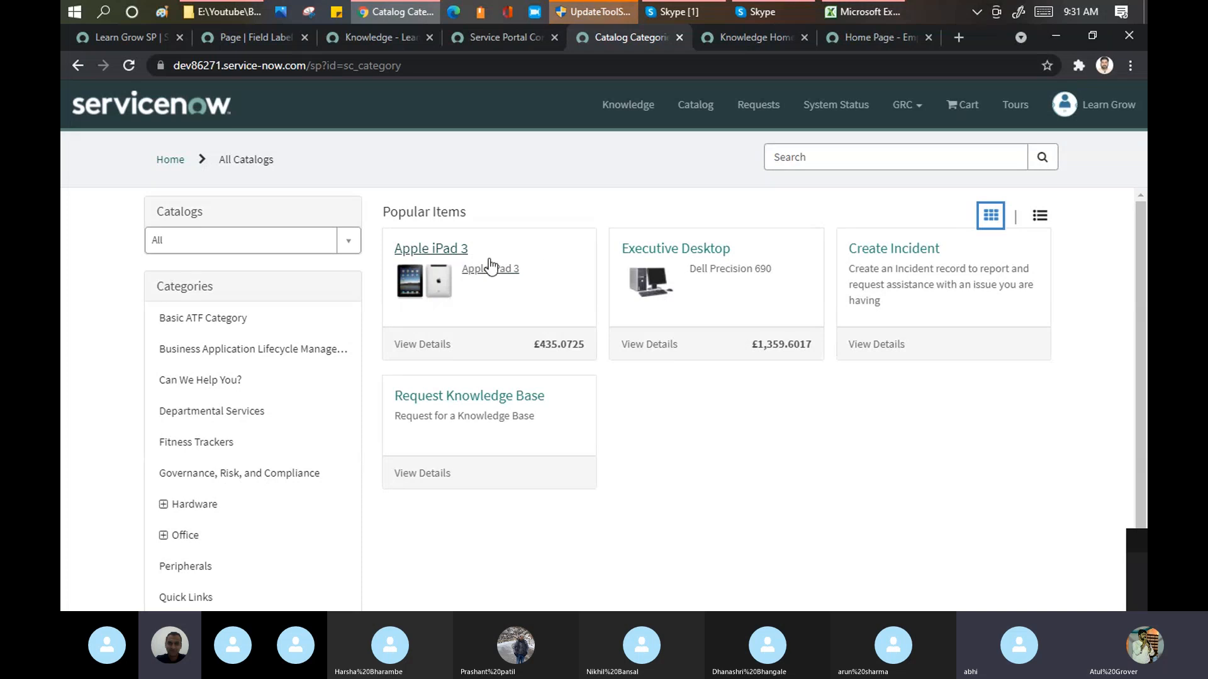
left_click(457, 257)
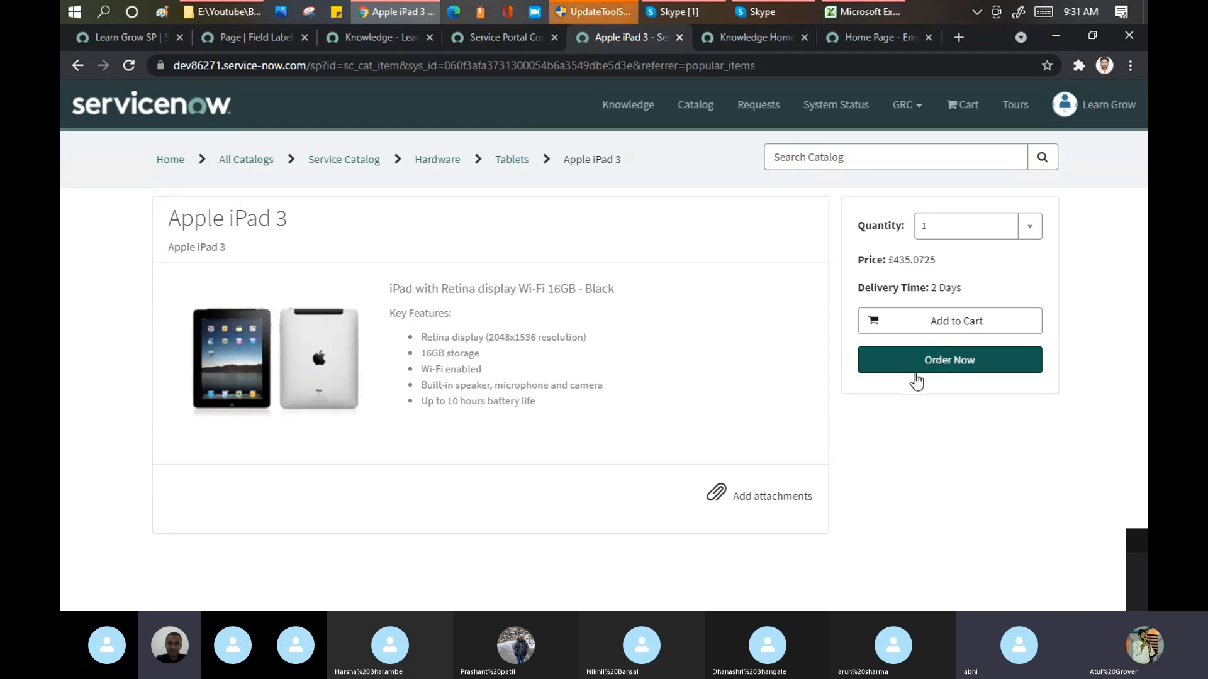
left_click(935, 365)
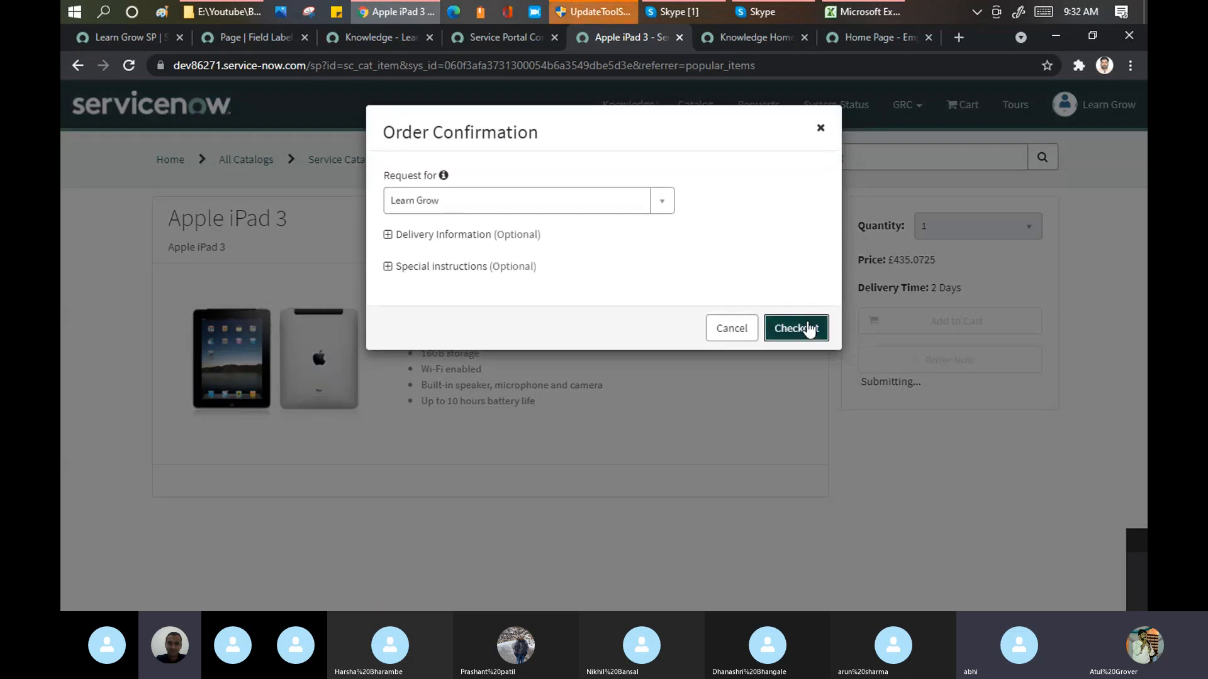
left_click(807, 324)
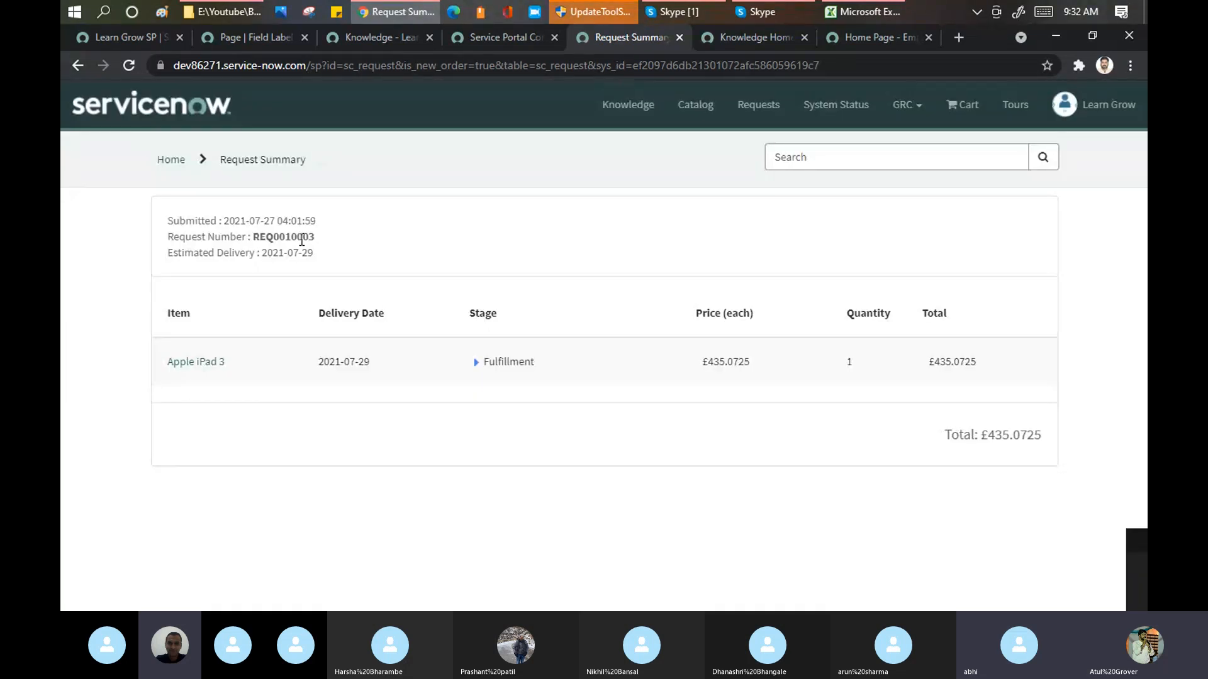
Step: Copy the request number from the order summary and open that request through a global search in the Learn Grow SP browser tab
triple_click(301, 239)
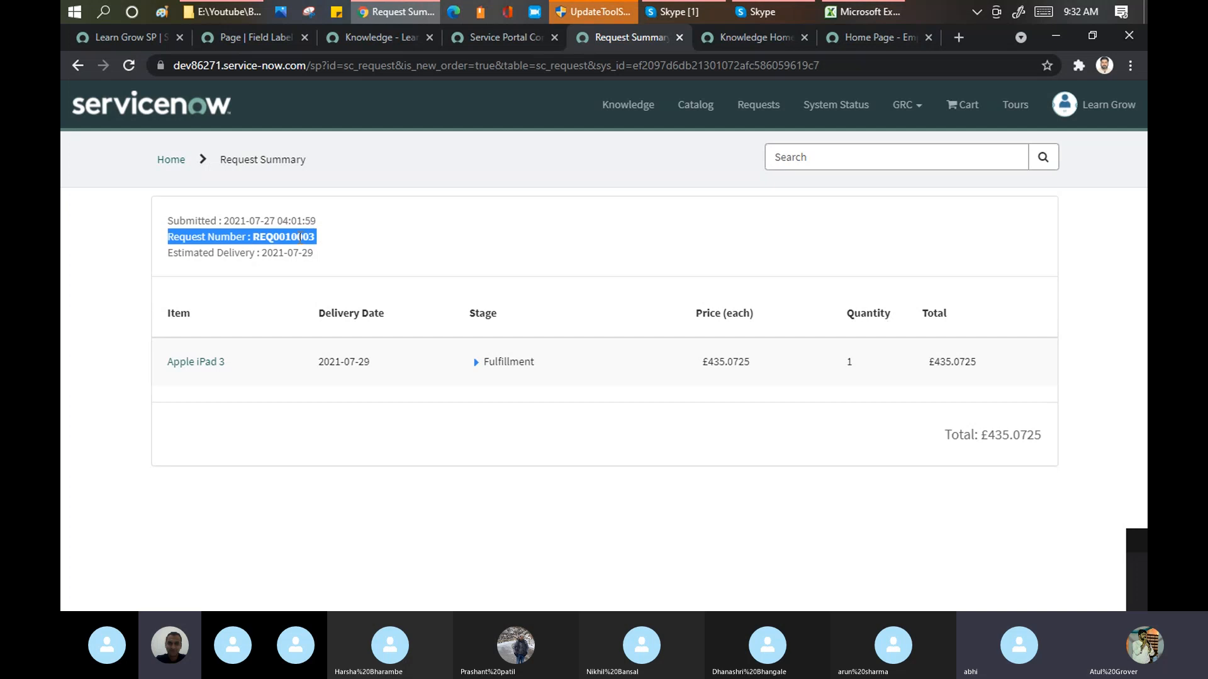
left_click(300, 238)
double_click(300, 238)
key("ctrl+c")
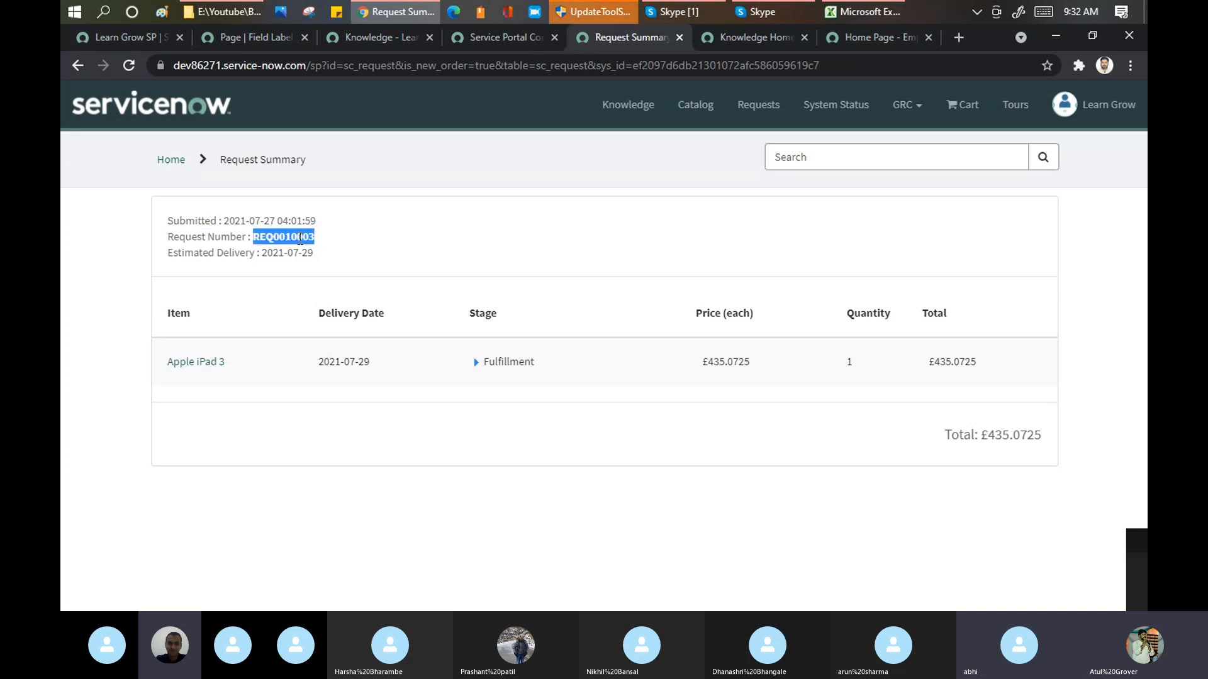
left_click(110, 39)
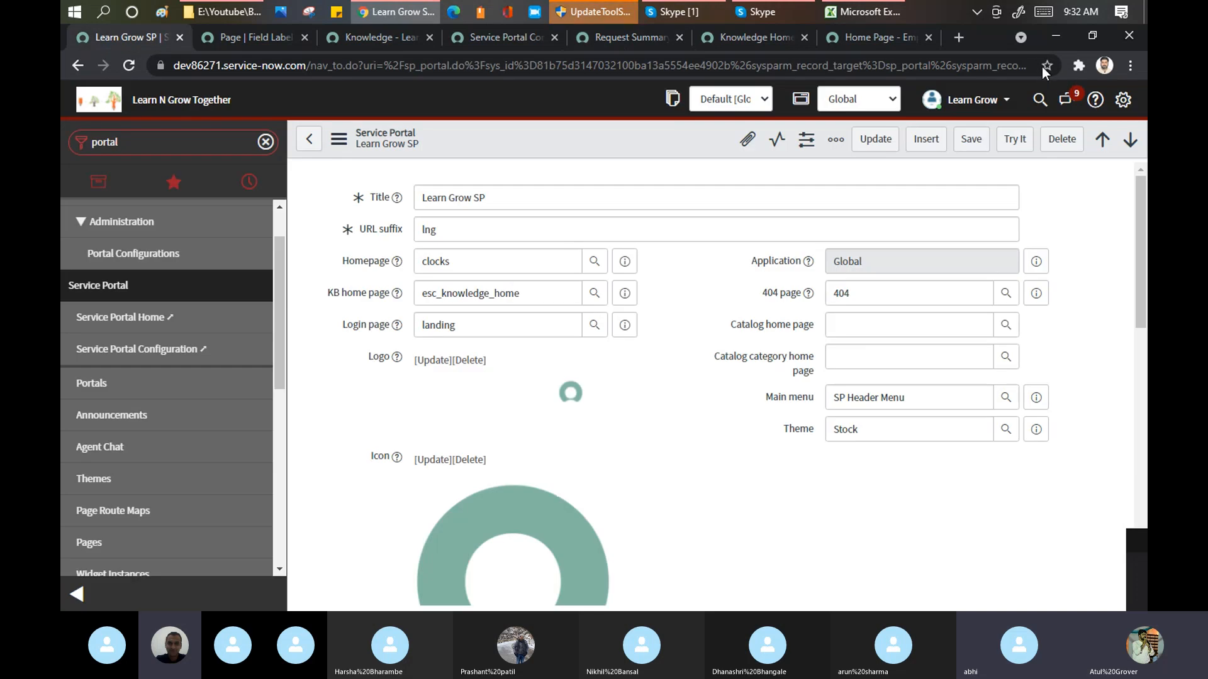
left_click(1038, 101)
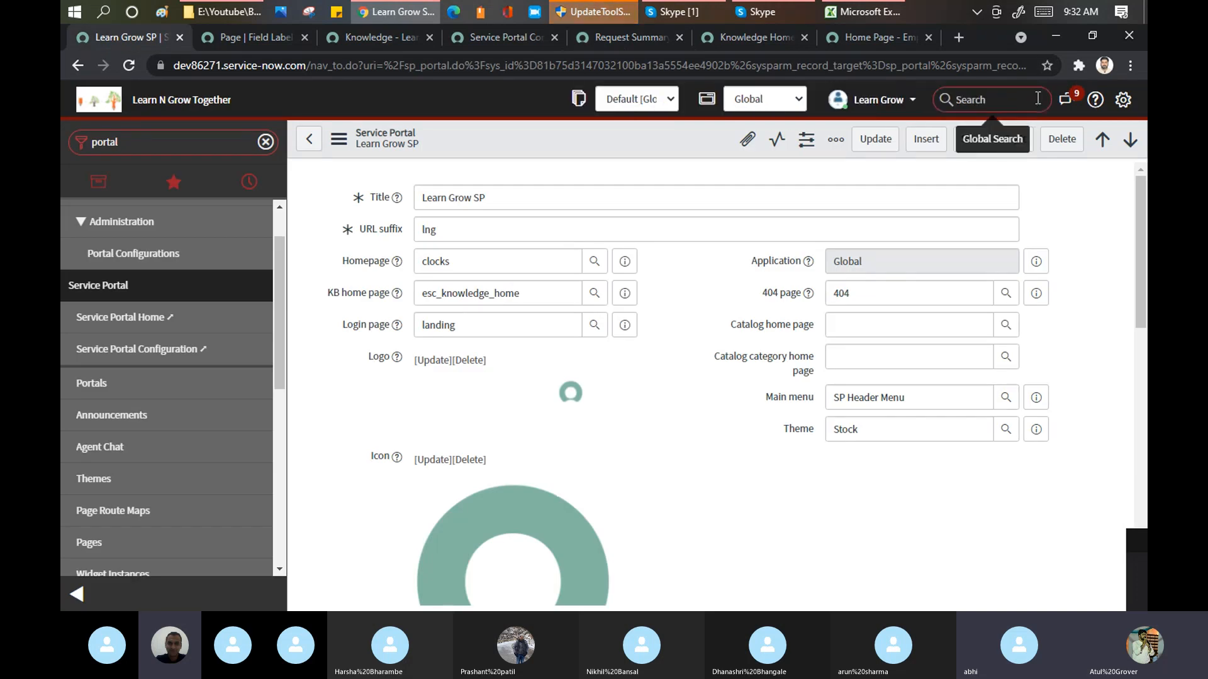
key("ctrl+v")
key("Return")
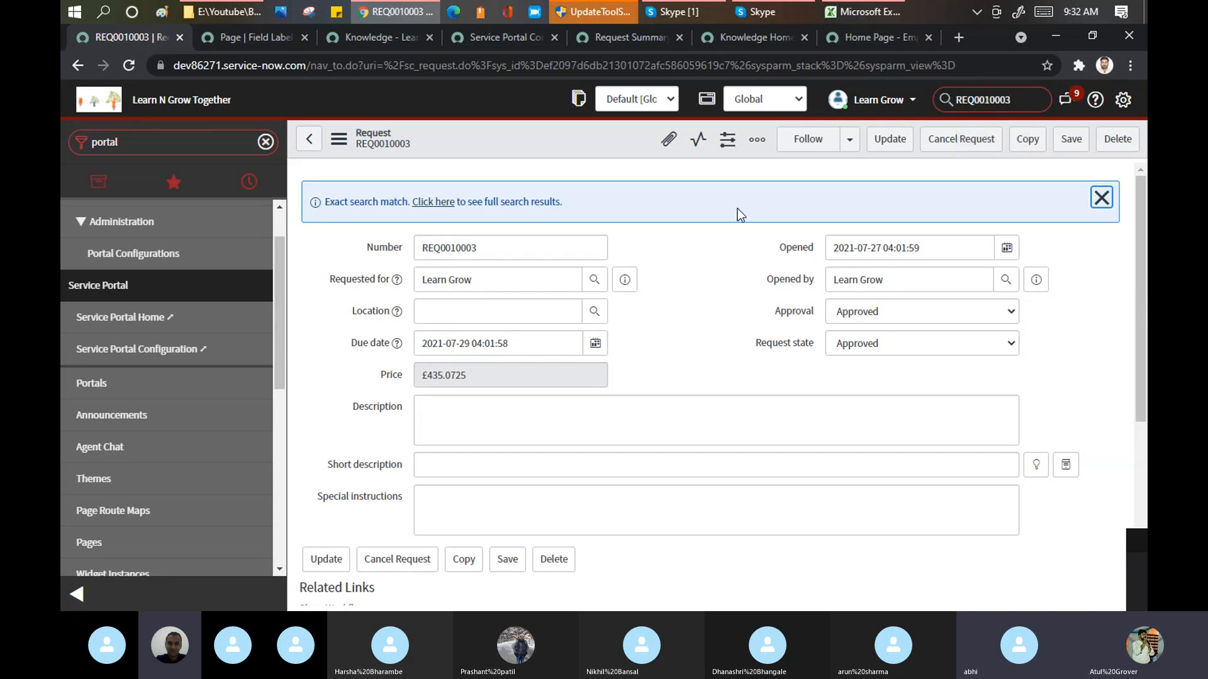
Step: Open the Apple iPad 3 requested item from the request's Requested Items list and view its catalog tasks
scroll(1134, 260, "down", 1)
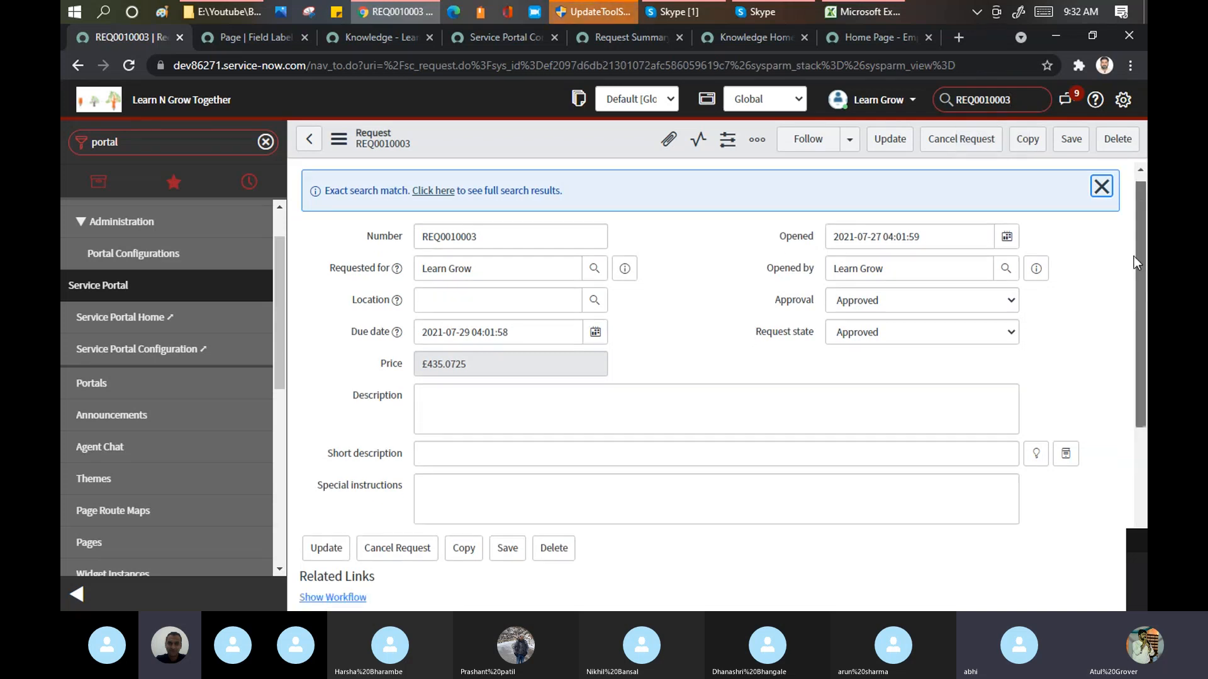
scroll(1134, 255, "down", 5)
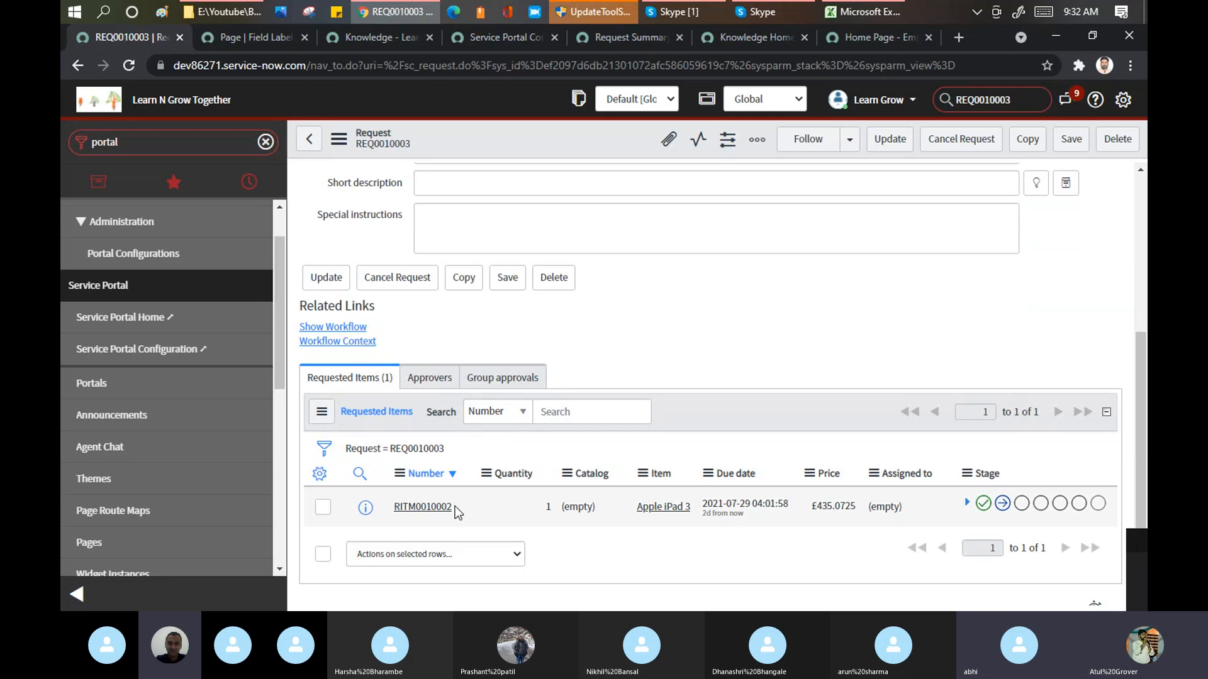
left_click(412, 511)
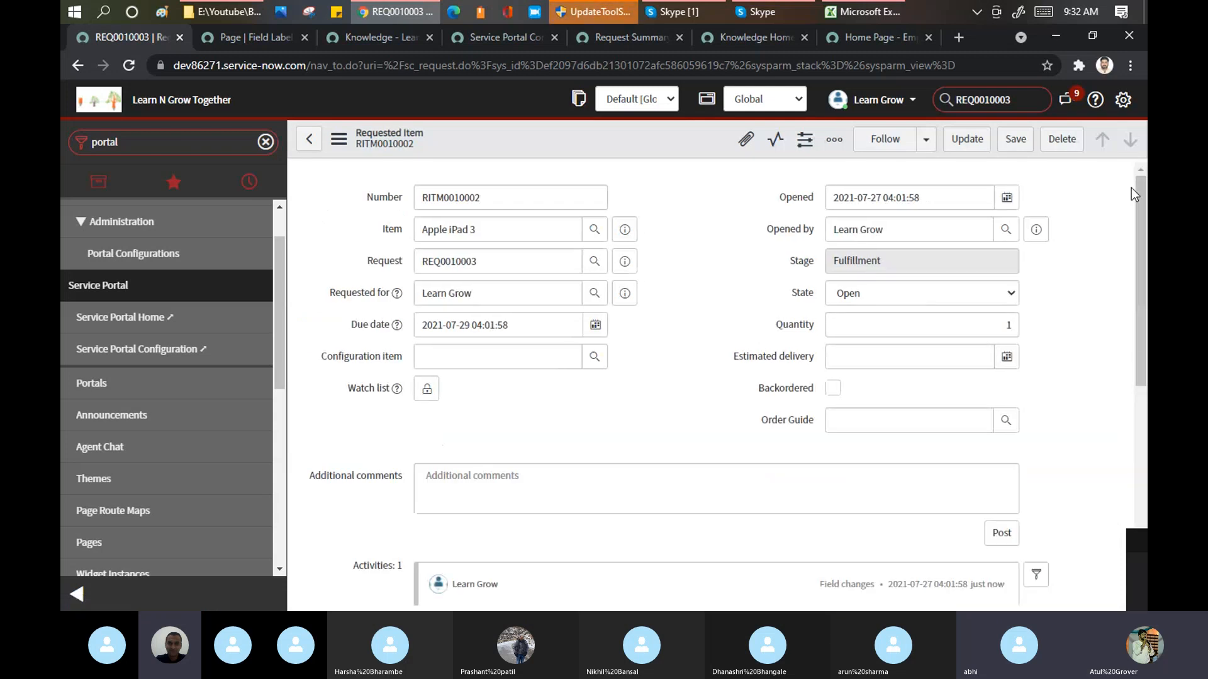
left_click_drag(1140, 198, 1139, 422)
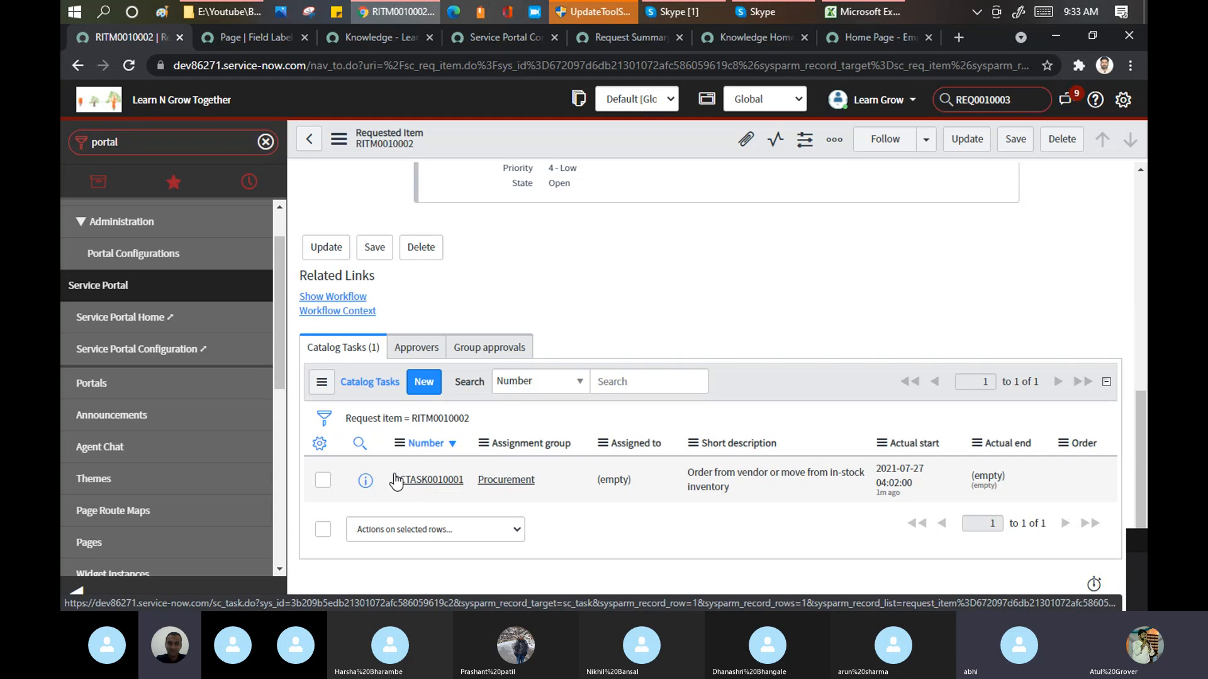
Step: Return to the parent request and examine its number, details and Requested Items list
left_click(309, 143)
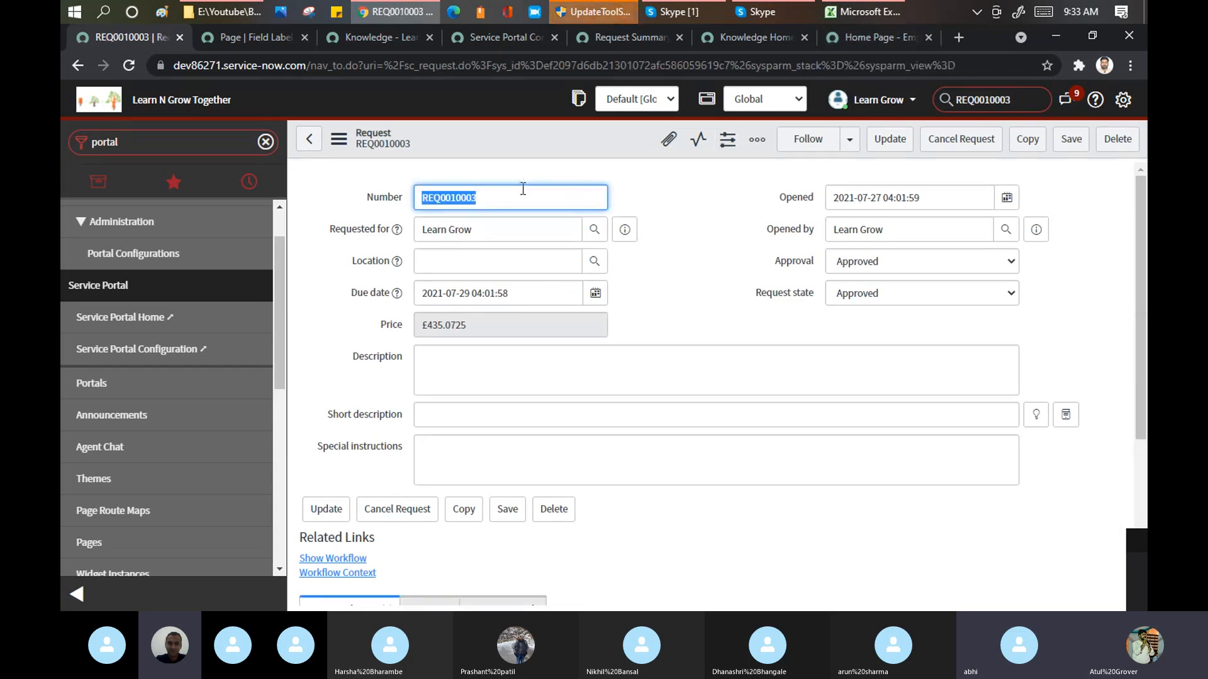
left_click_drag(512, 197, 419, 197)
left_click_drag(1145, 249, 1132, 420)
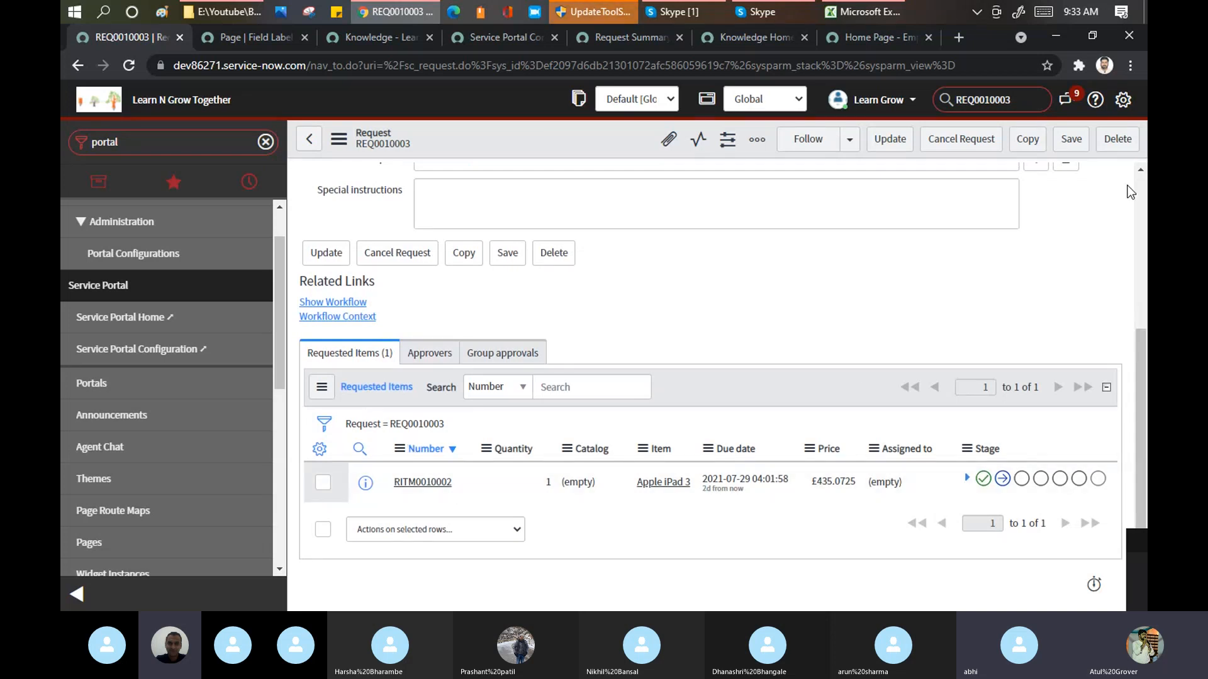
scroll(1130, 192, "up", 4)
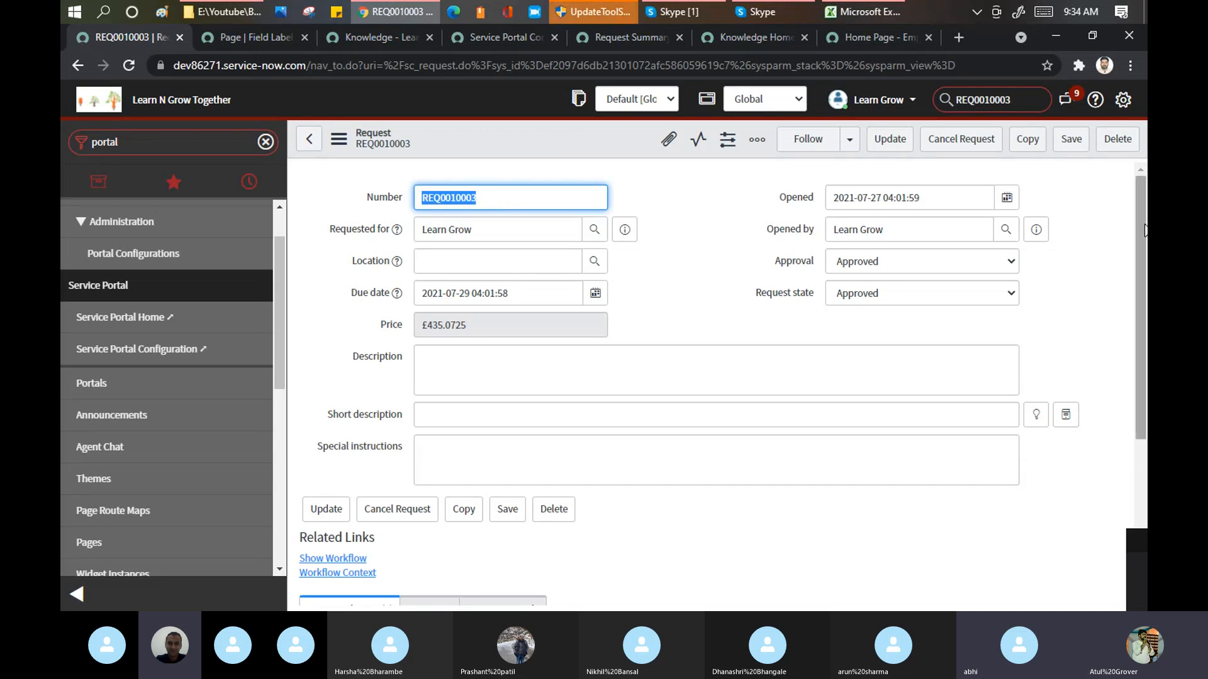
left_click_drag(1145, 229, 1139, 428)
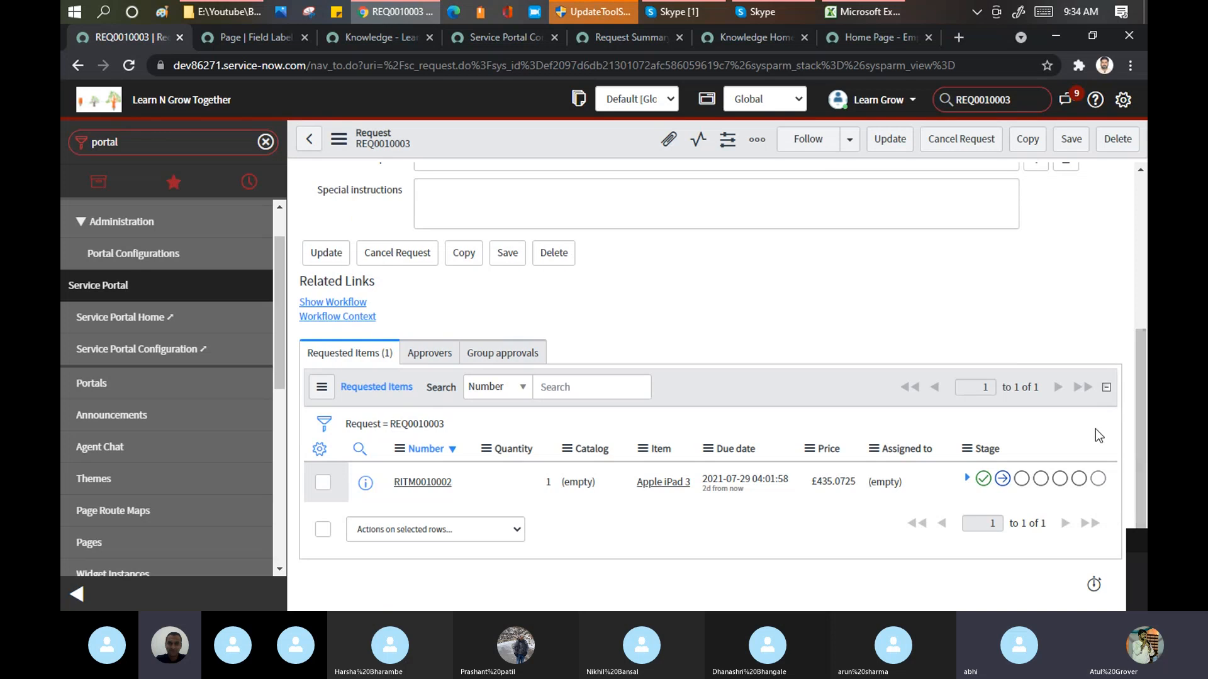
Step: Reopen the Apple iPad 3 requested item and examine its fields and the Procurement catalog task
left_click(424, 483)
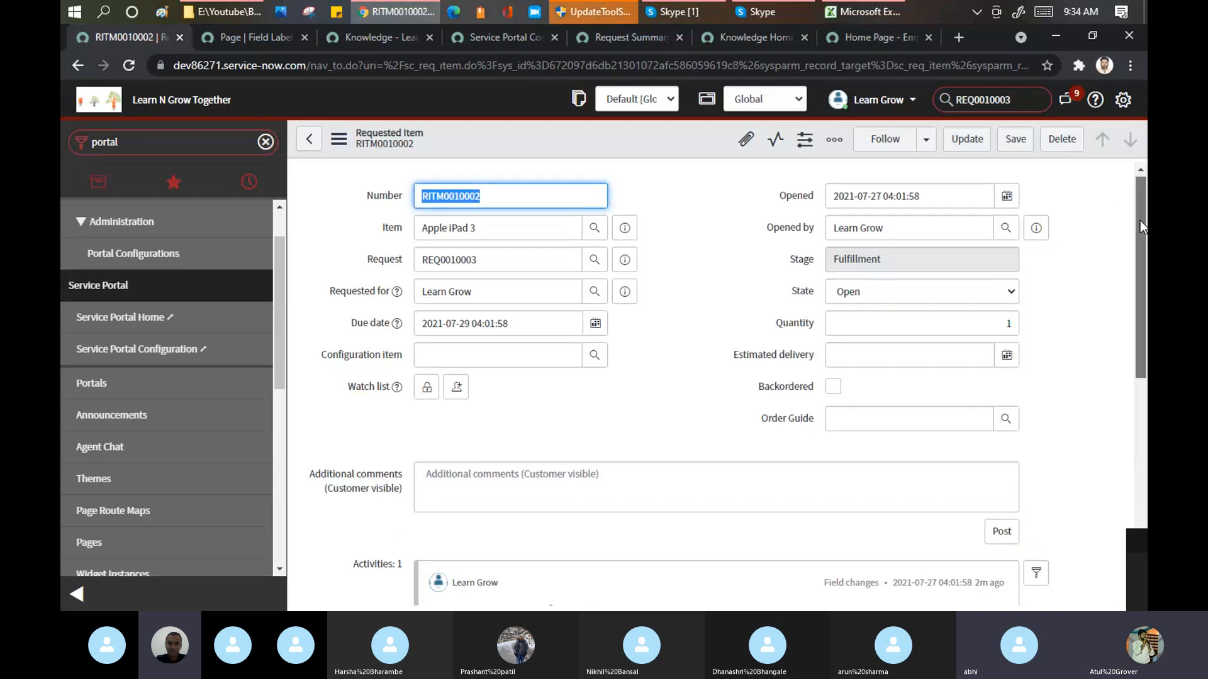
left_click_drag(1140, 220, 1142, 471)
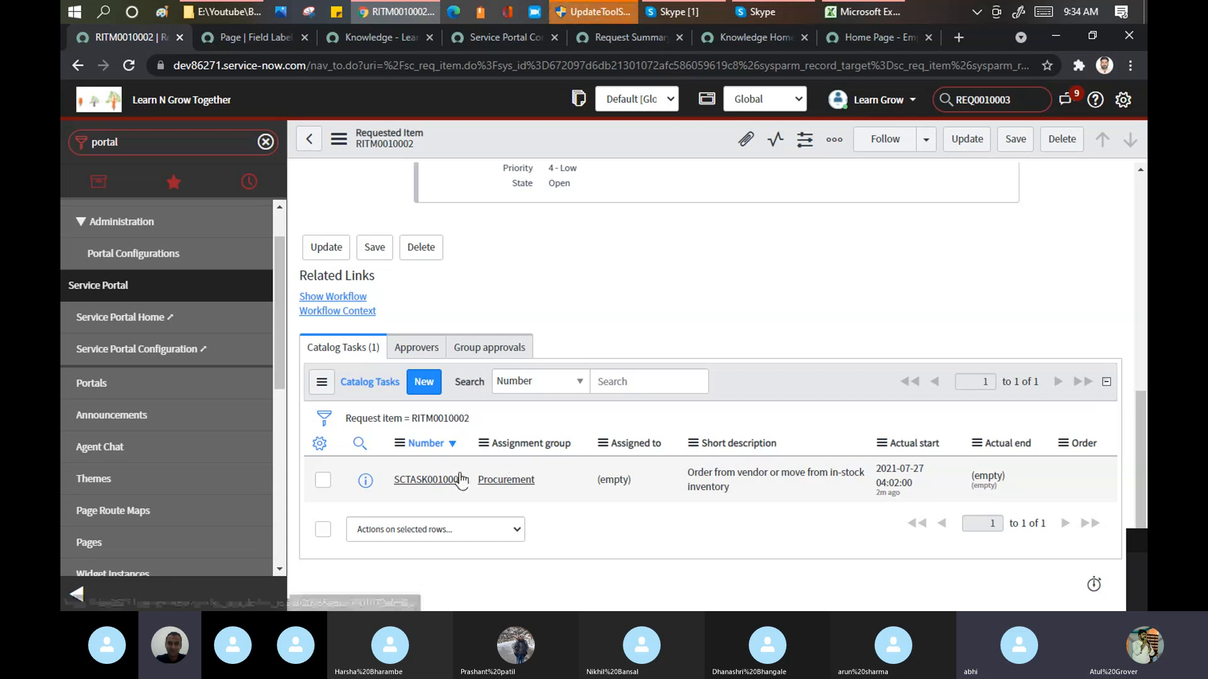
left_click_drag(1144, 438, 1146, 221)
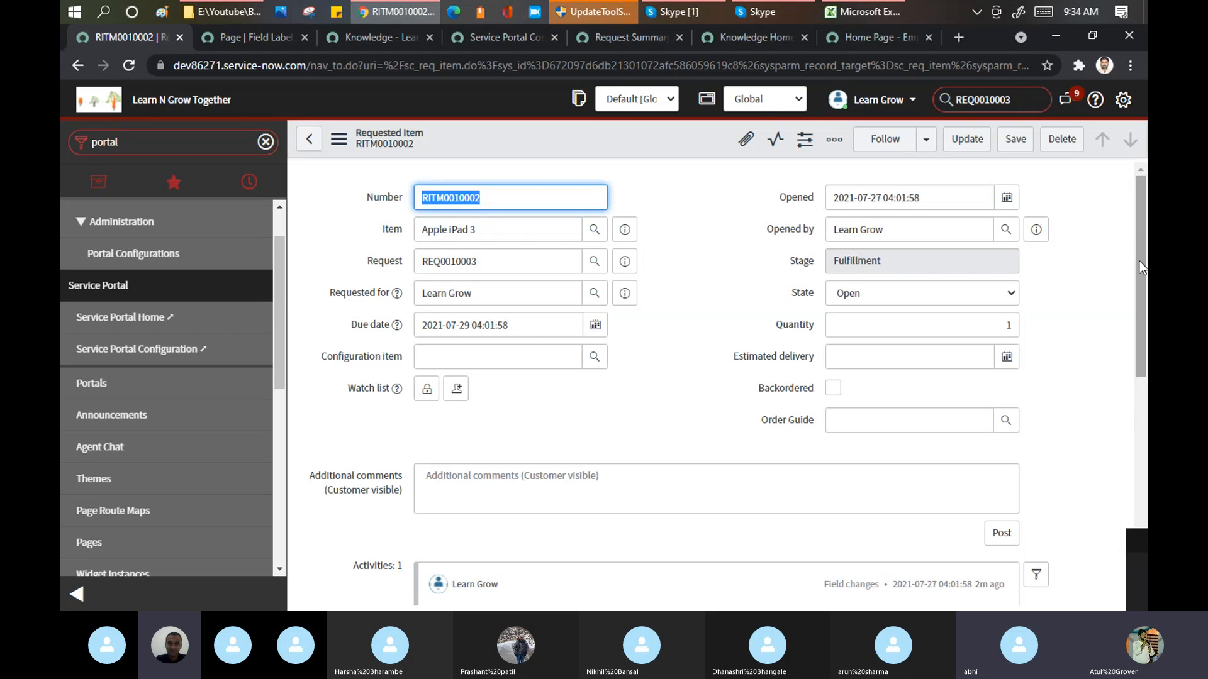
left_click_drag(1138, 261, 1134, 497)
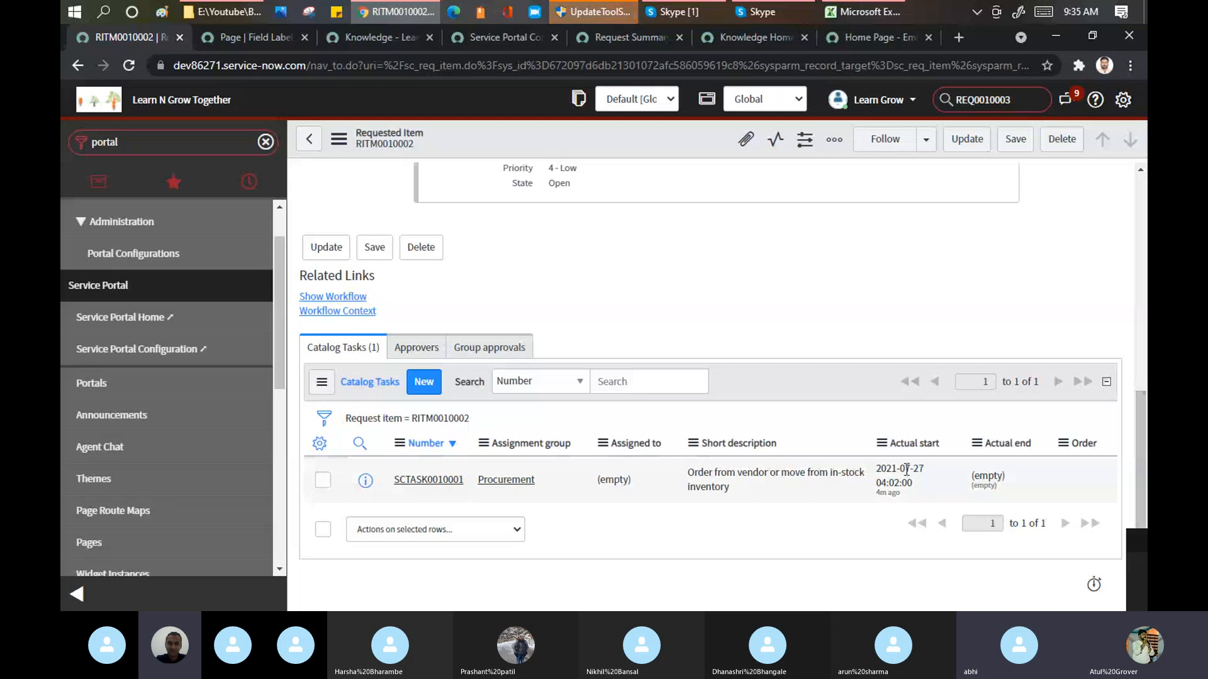
Step: Set the Procurement catalog task's State to Closed Complete, save it and update the record to return to the requested item
left_click(422, 482)
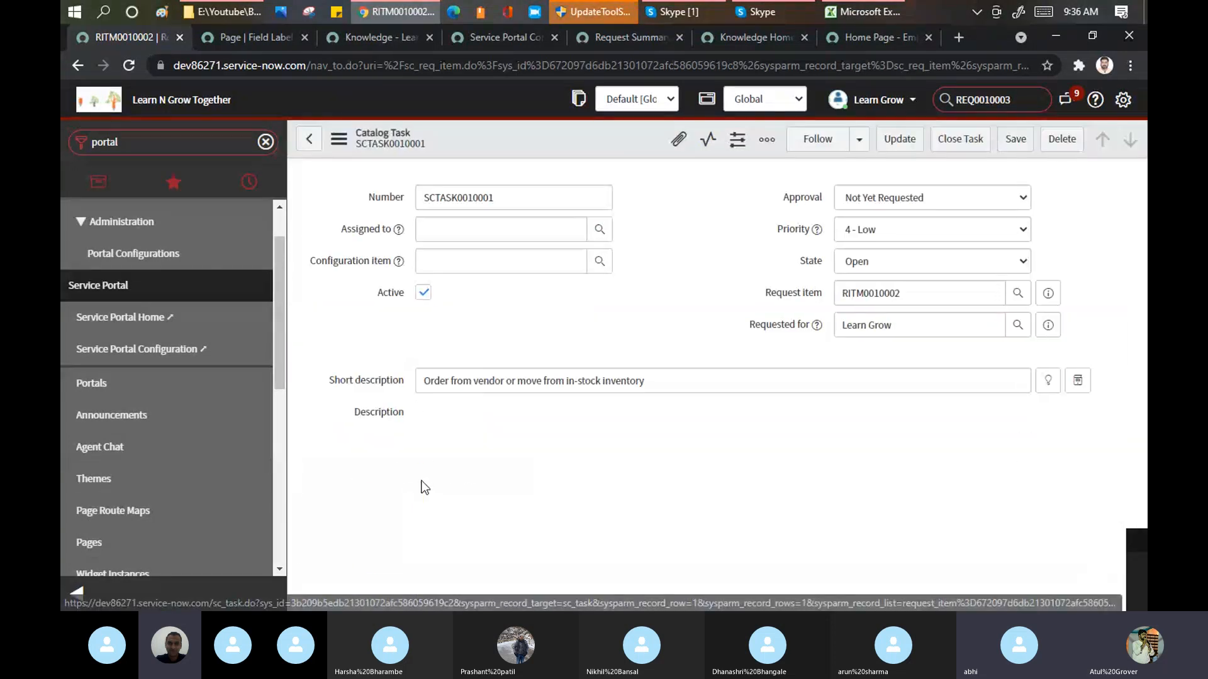
left_click(880, 263)
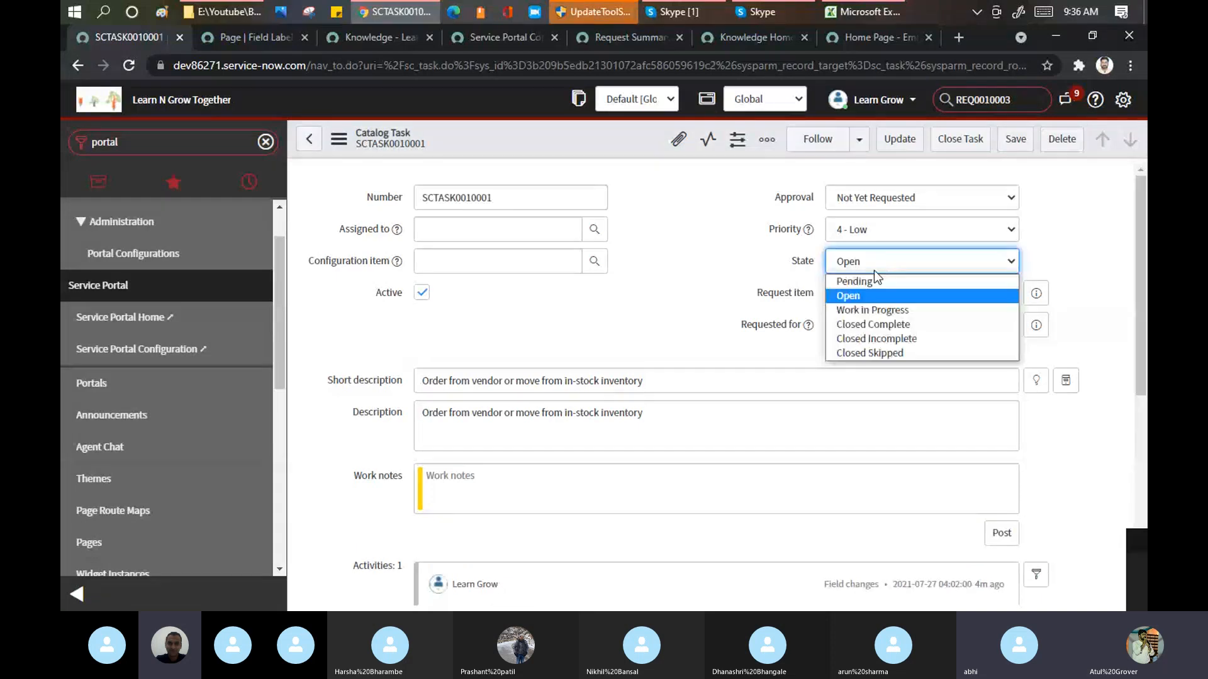
left_click(862, 329)
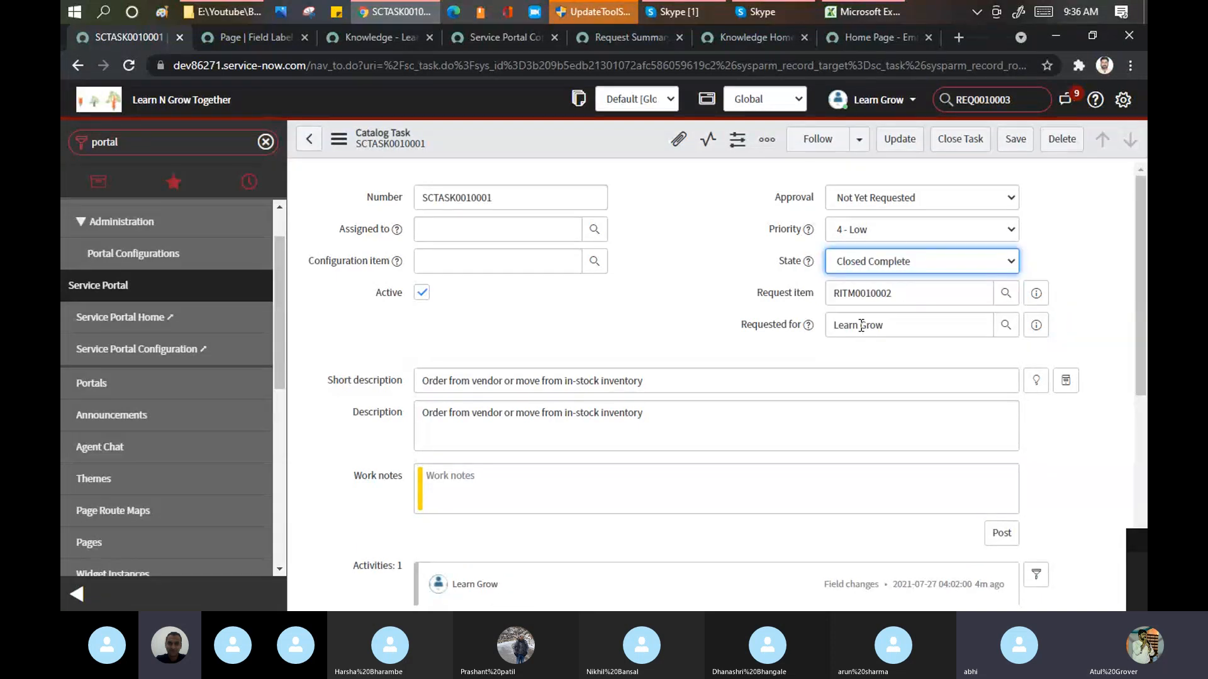
left_click(1012, 143)
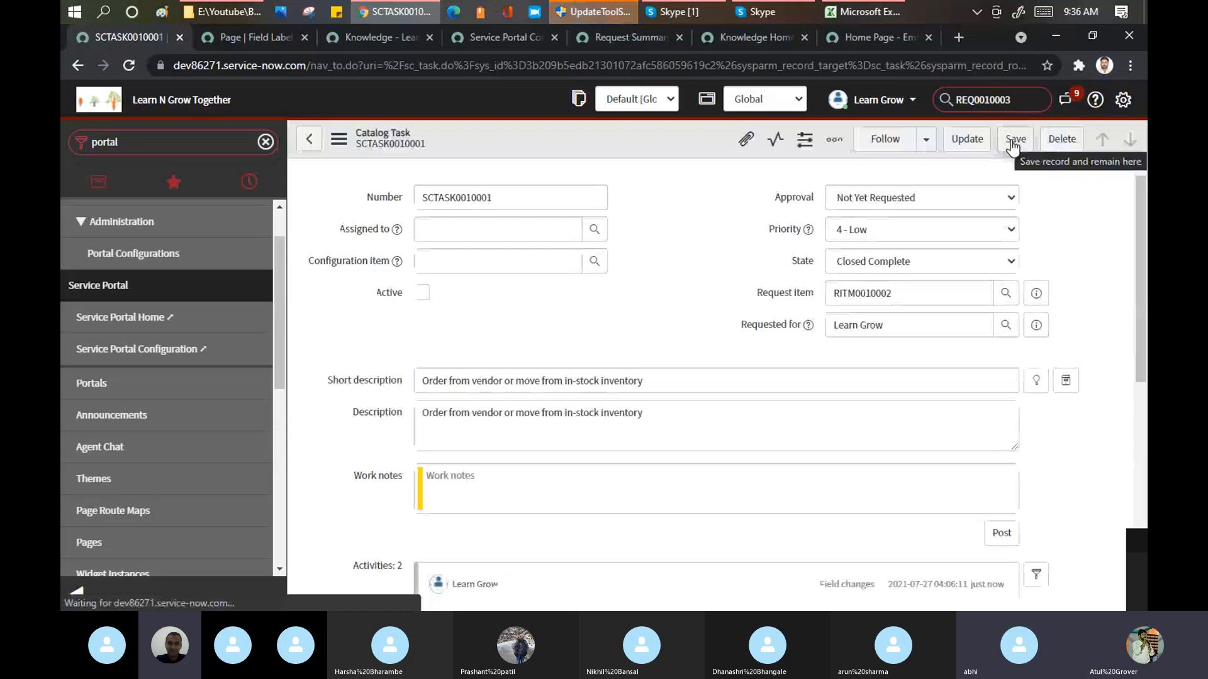
left_click(957, 142)
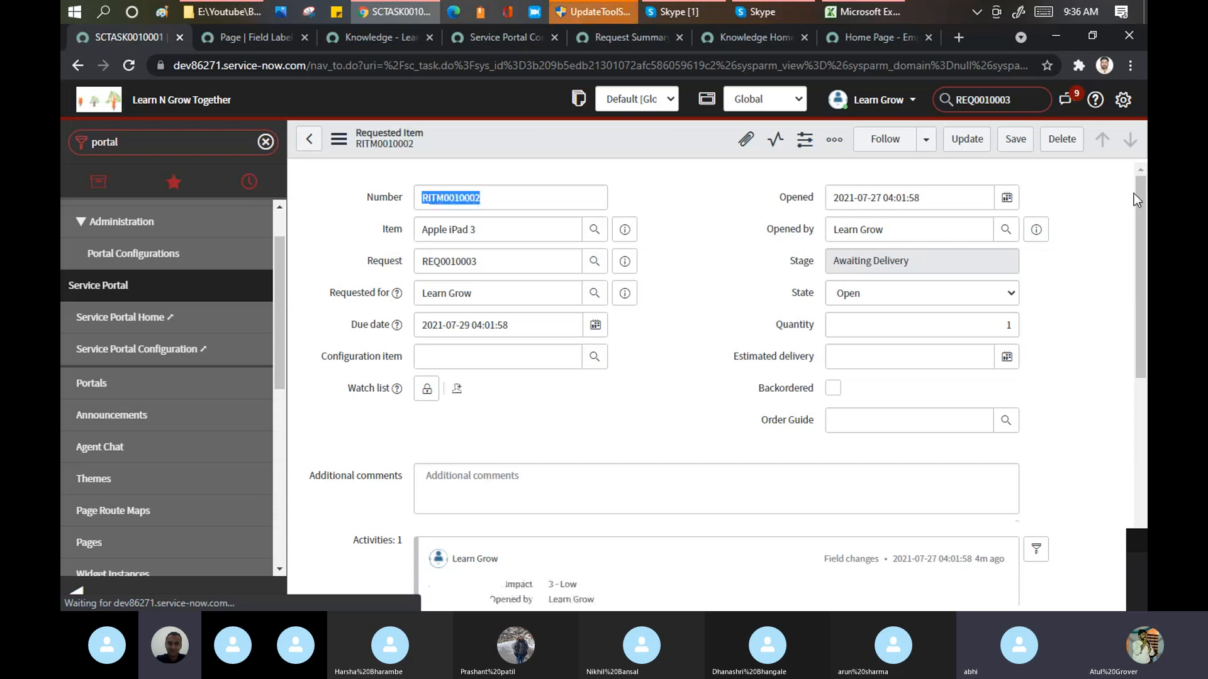
Step: Open the Receive Item catalog task assigned to Field Services and close it
left_click_drag(1144, 210, 1136, 431)
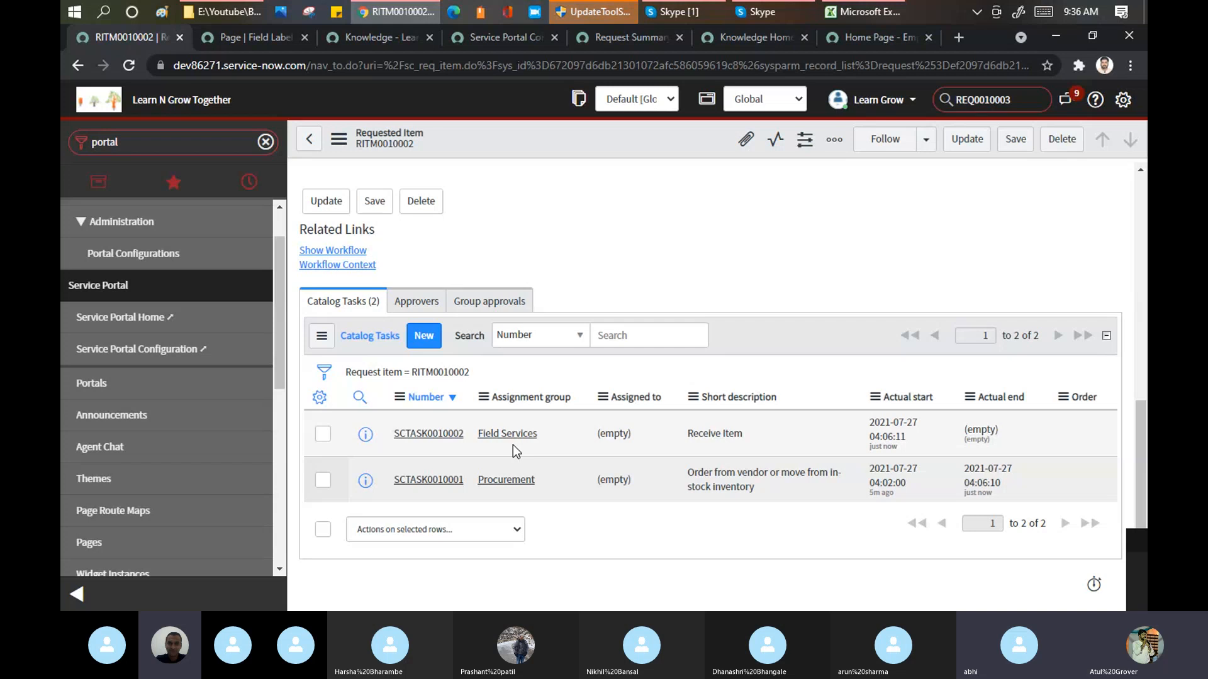
left_click(422, 440)
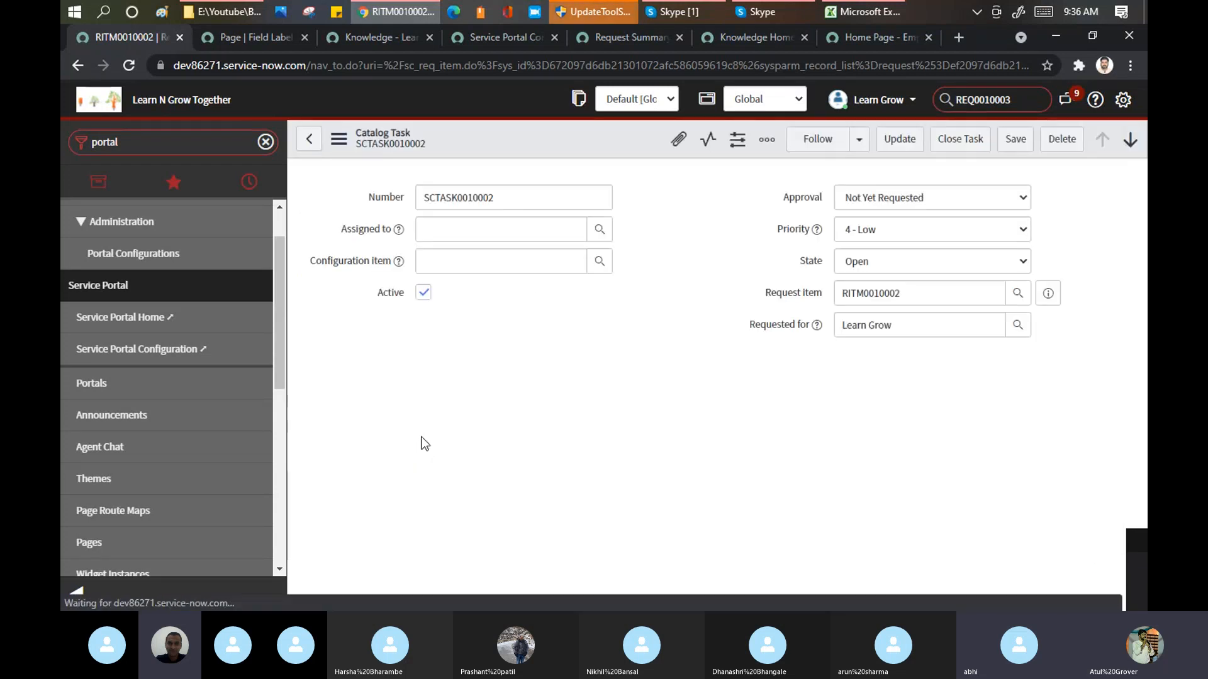
left_click(961, 140)
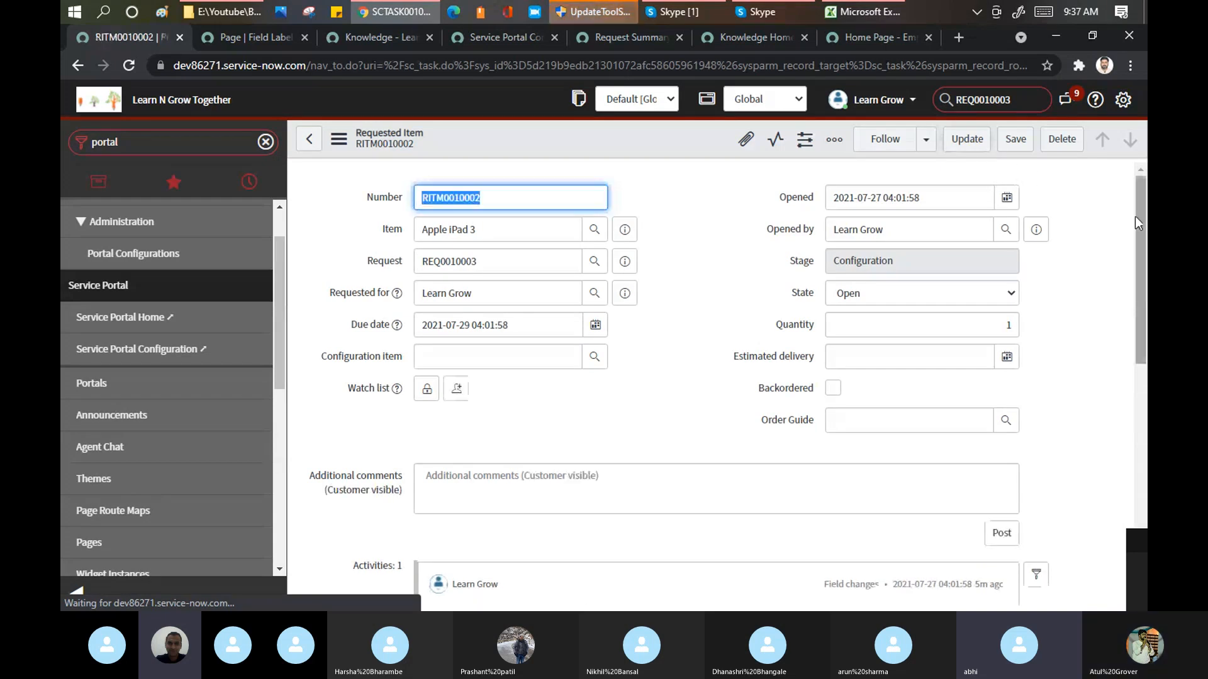
Step: Close the "Configure hardware and test system for initial bootup" catalog task and view the requested item's updated task list
left_click_drag(1142, 224, 1127, 502)
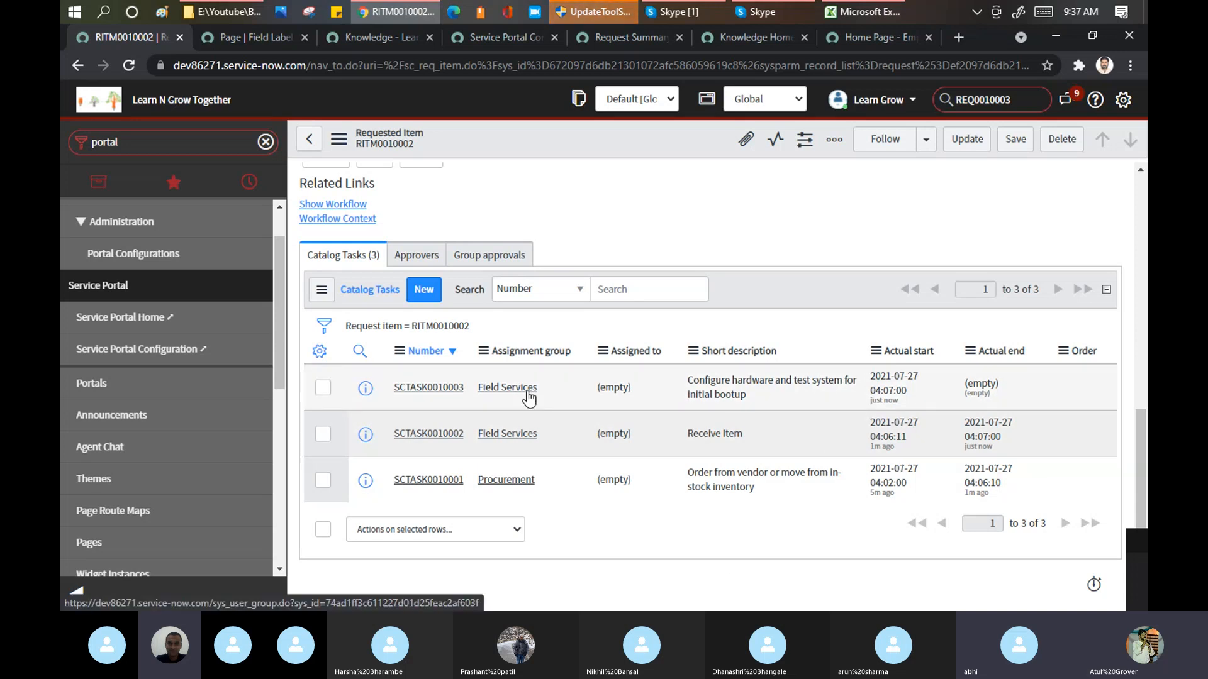
left_click(451, 390)
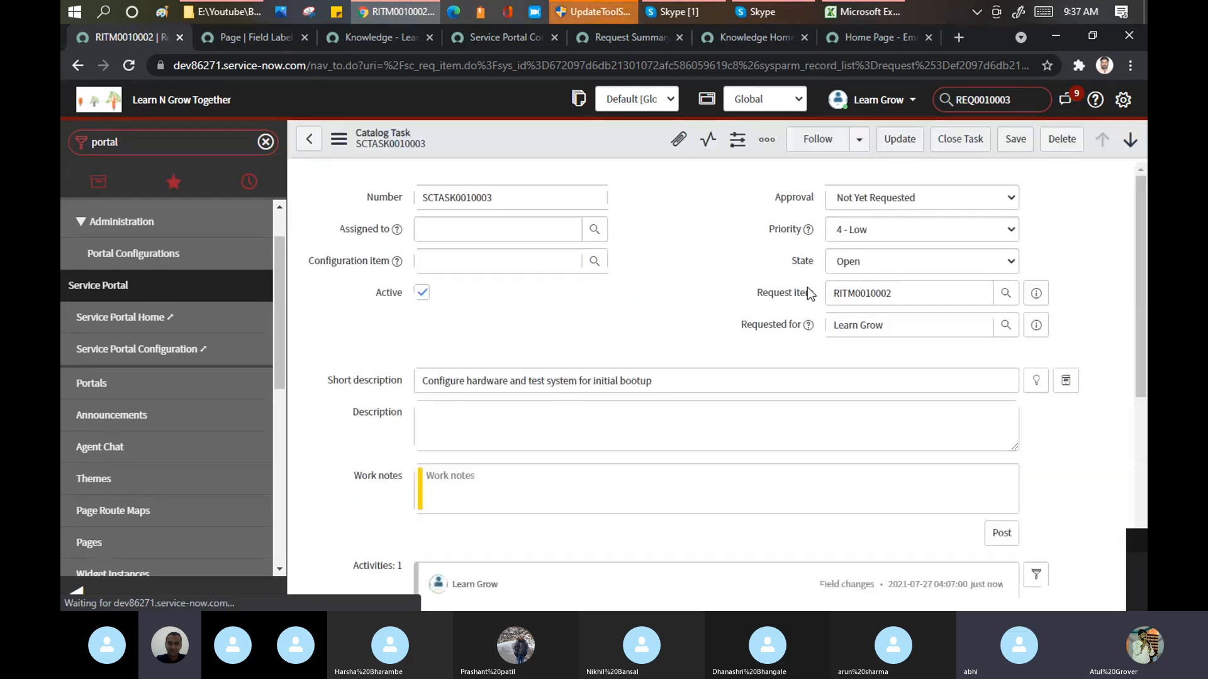
left_click(979, 141)
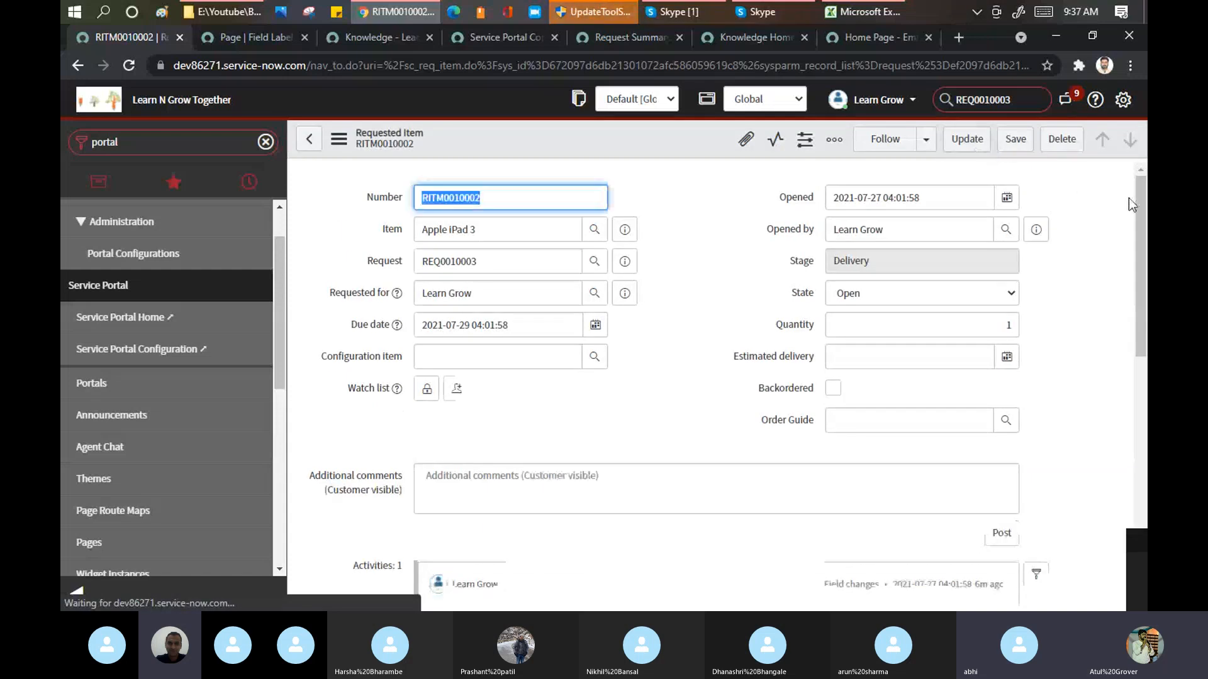
left_click_drag(1138, 206, 1131, 444)
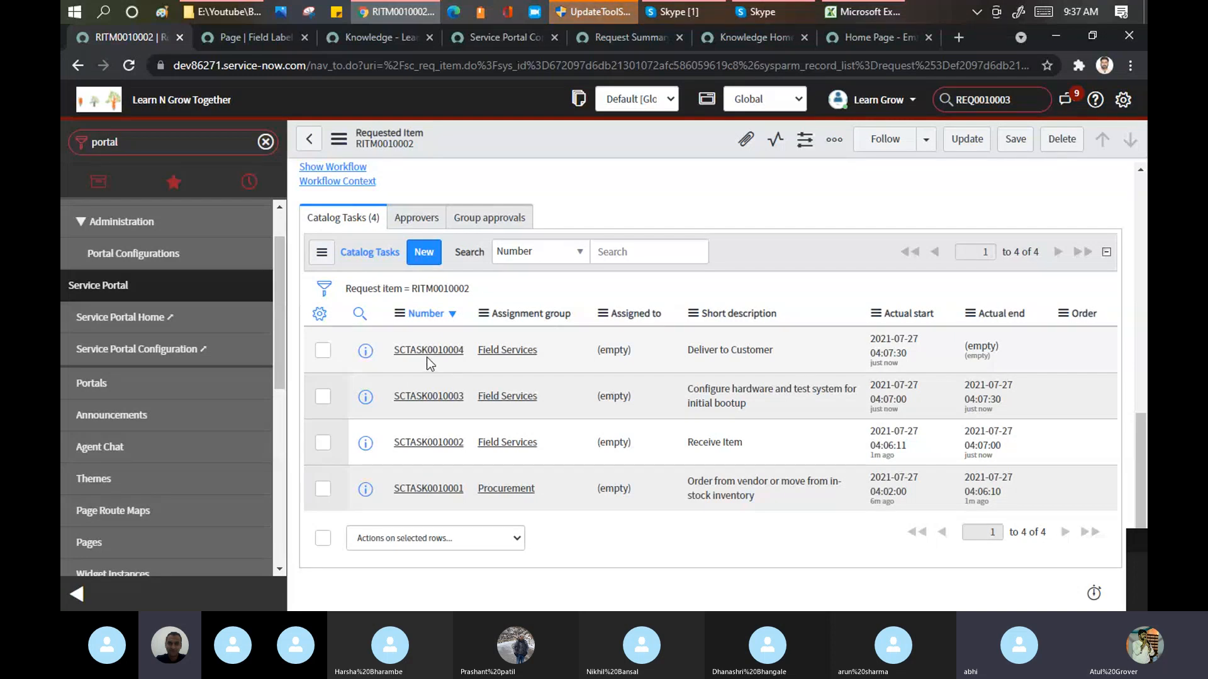
Step: Close the "Deliver to Customer" catalog task and view the requested item's updated catalog task list
left_click(445, 353)
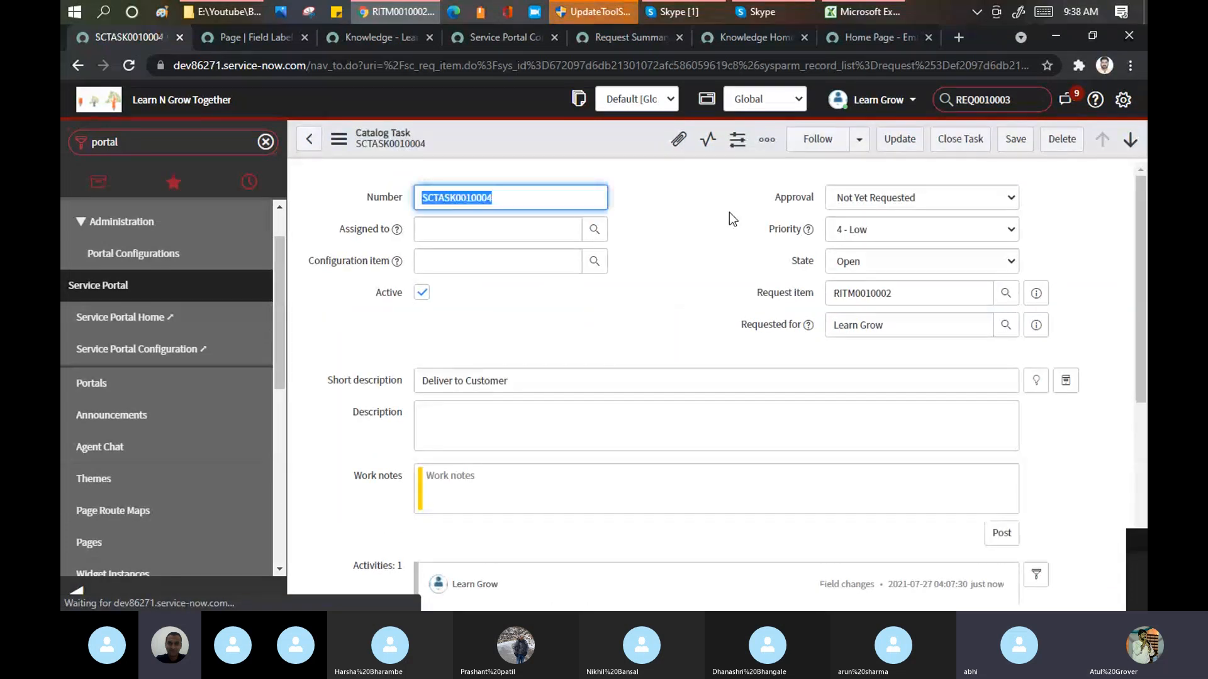
left_click(974, 142)
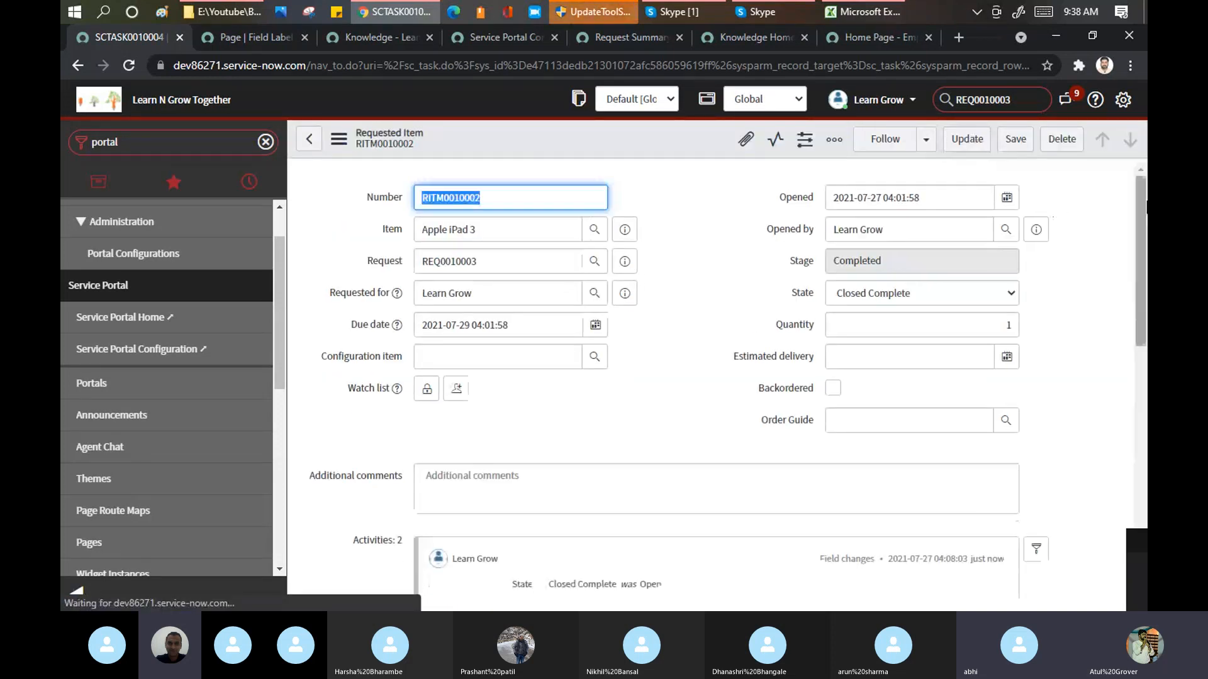
left_click_drag(1140, 205, 1144, 383)
scroll(657, 461, "down", 3)
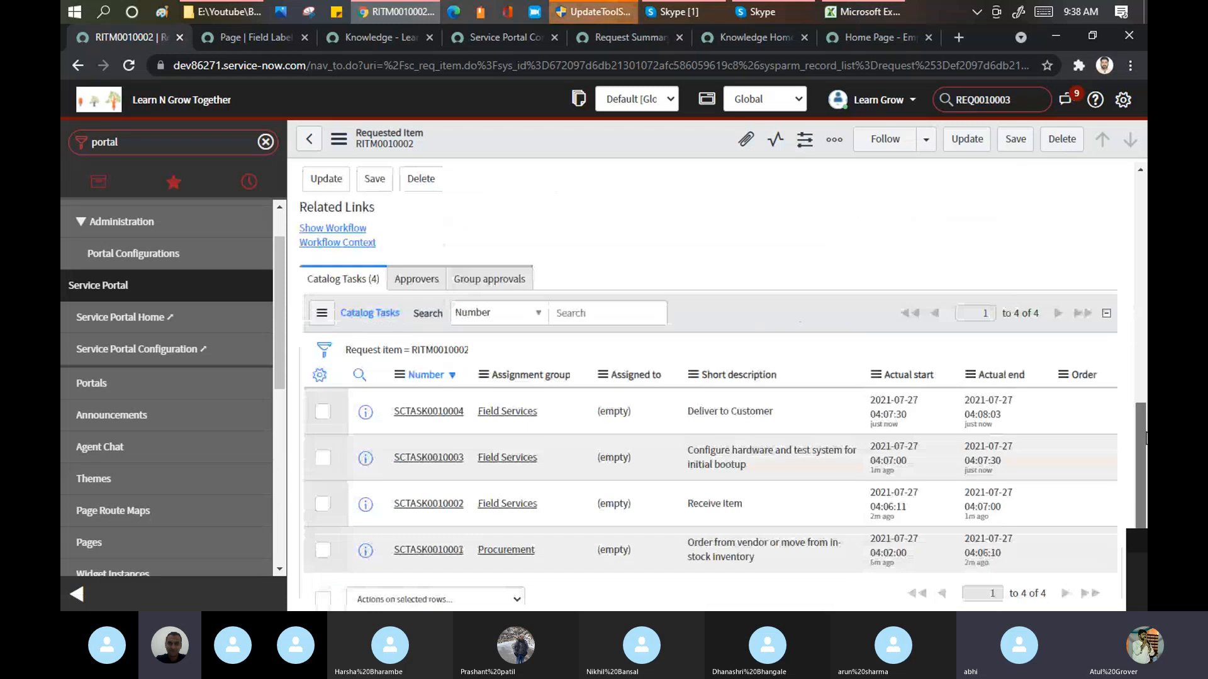
scroll(658, 461, "down", 1)
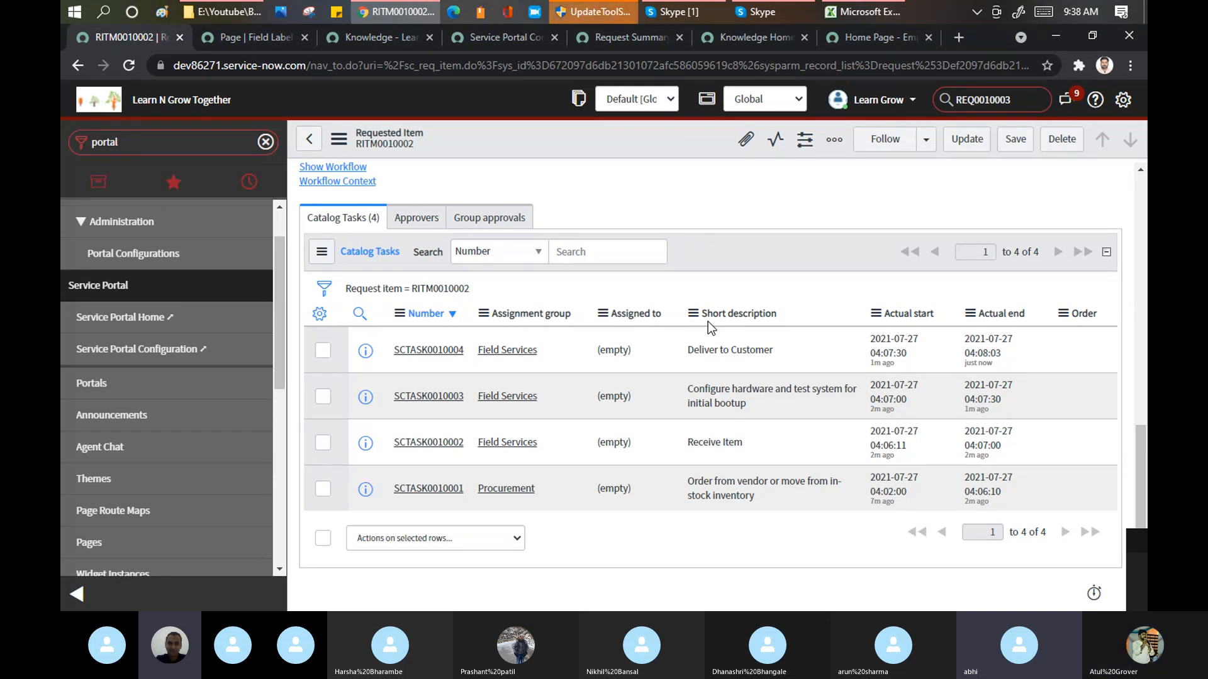
left_click(677, 10)
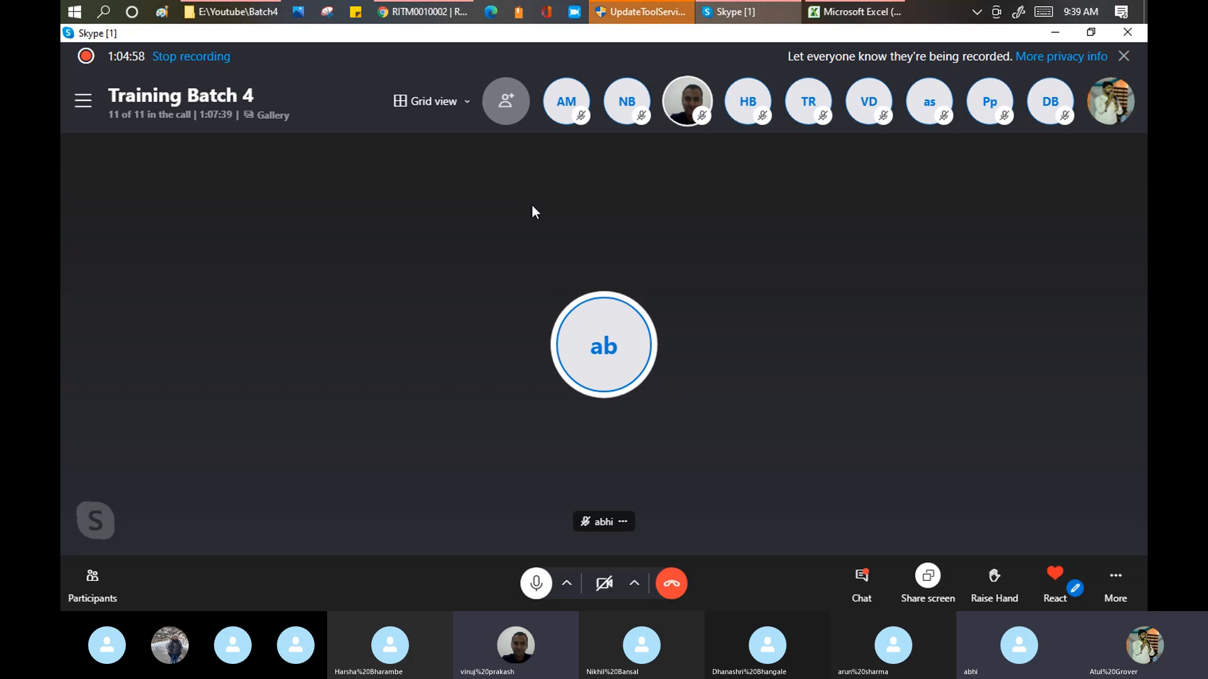
left_click(432, 14)
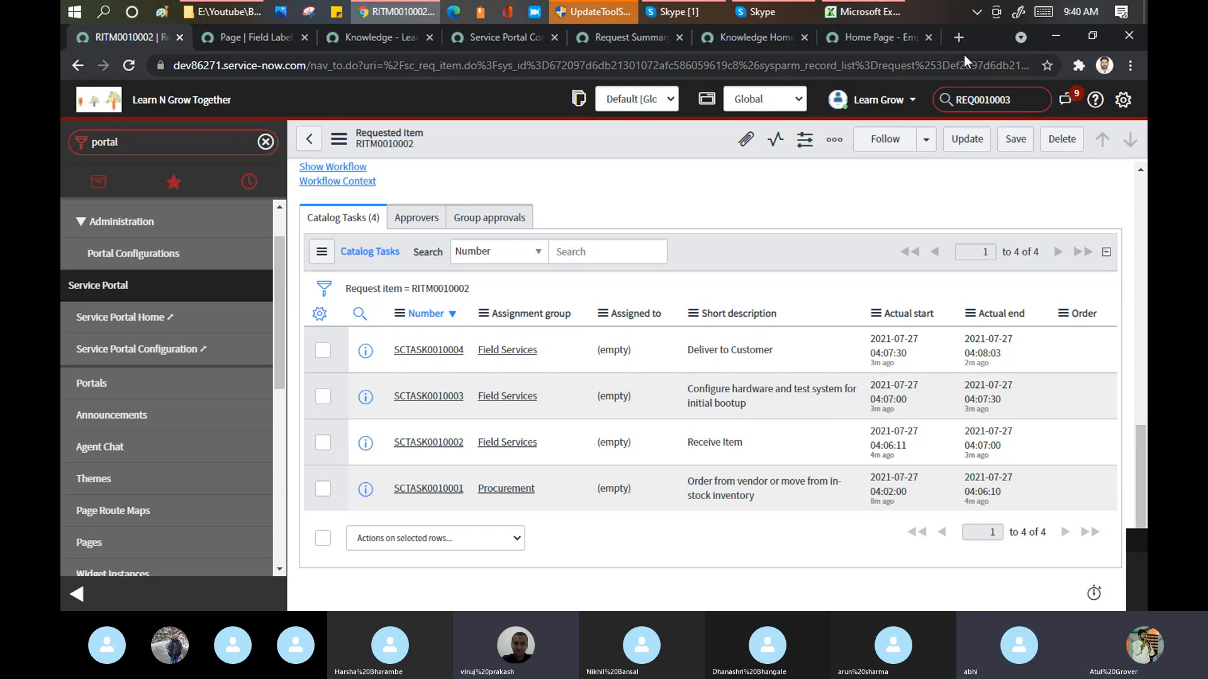
Step: Search the web in a new browser tab for "request management in servicenow" and open the ServiceNow Docs Request Management result
left_click(956, 40)
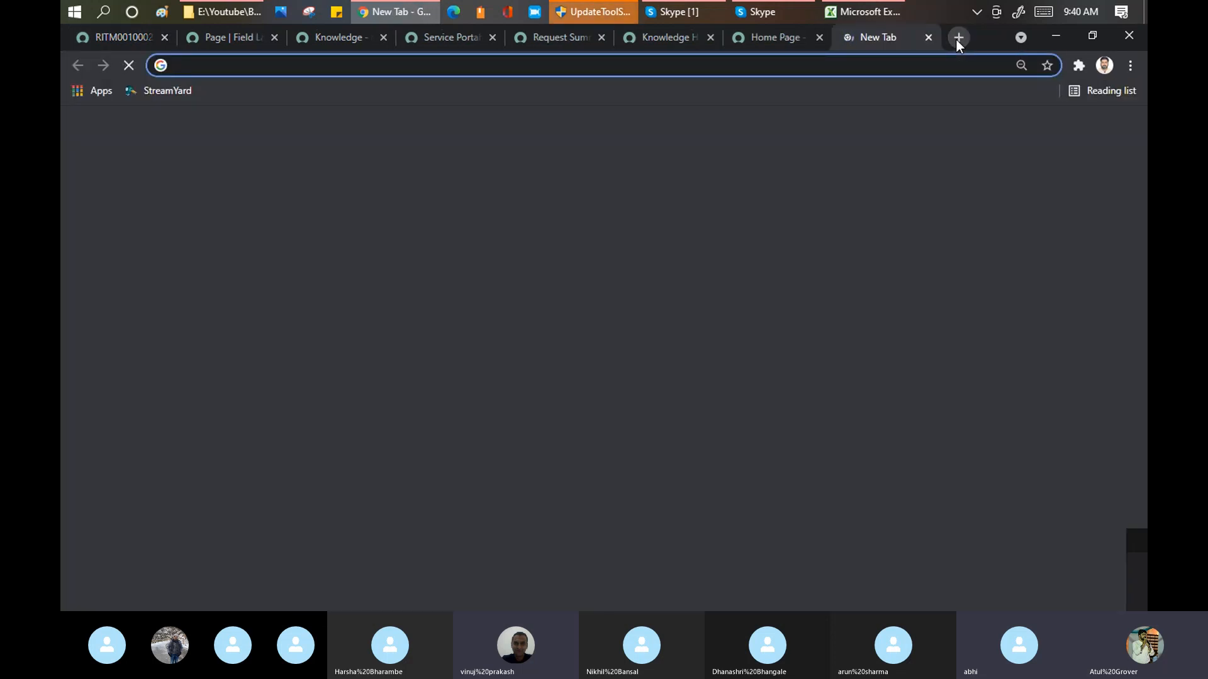
type("req")
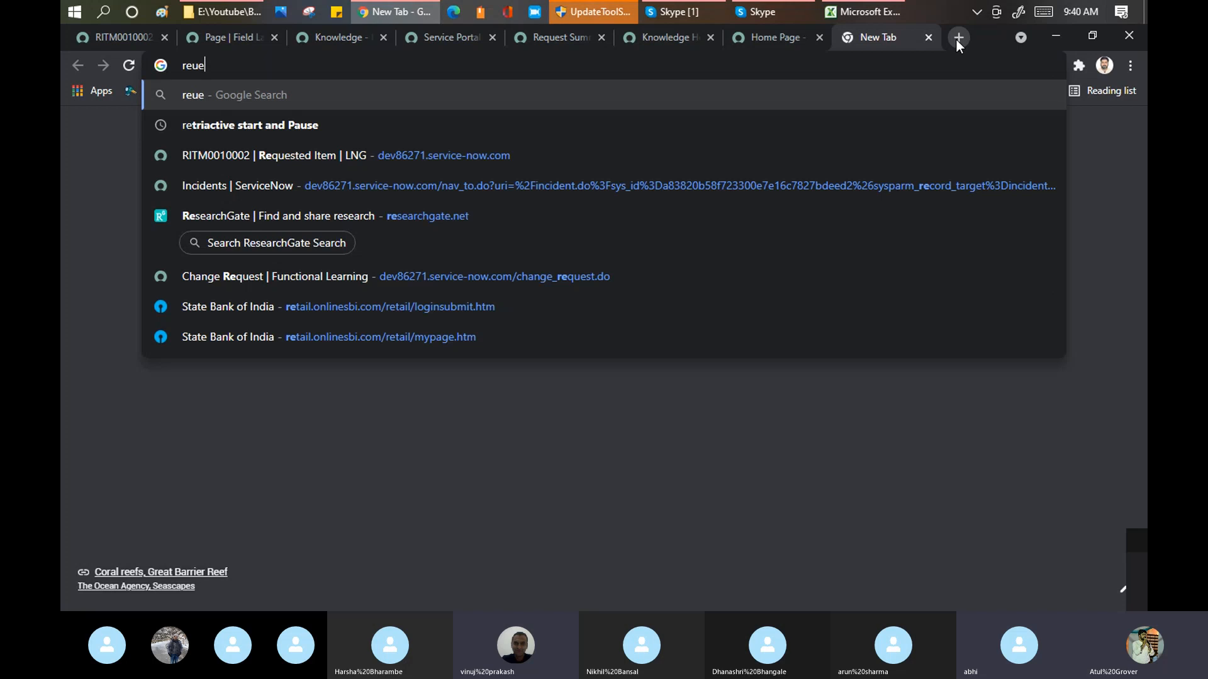
type("uest")
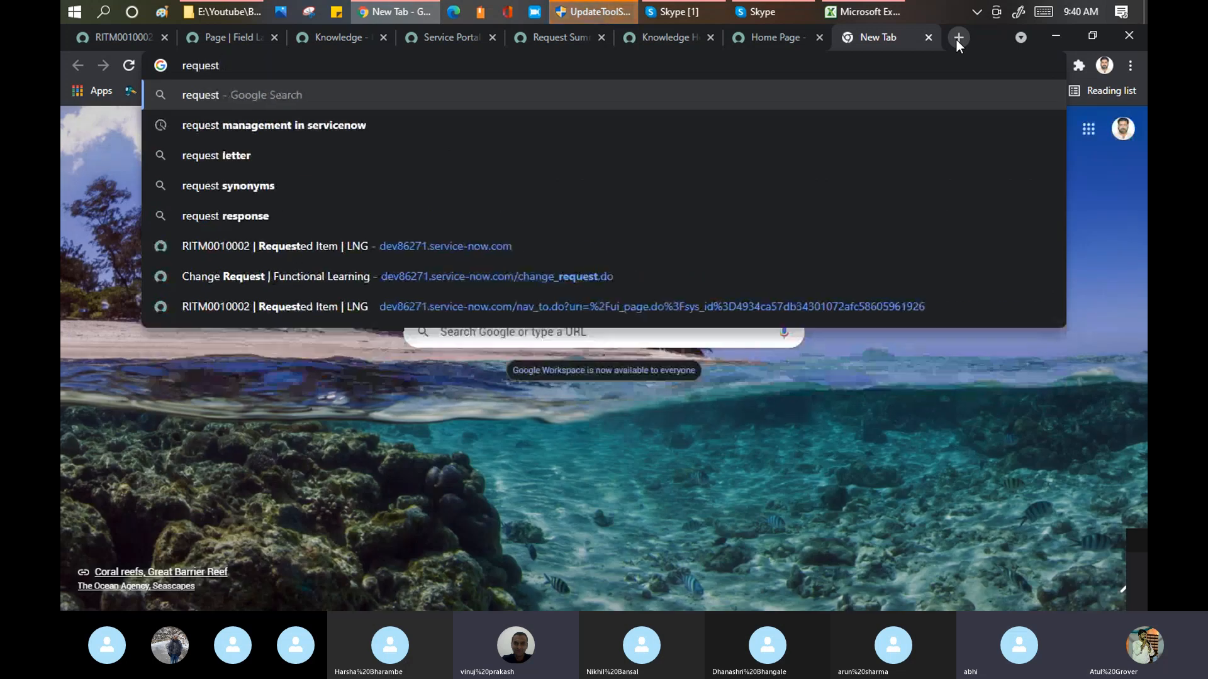
key("Down")
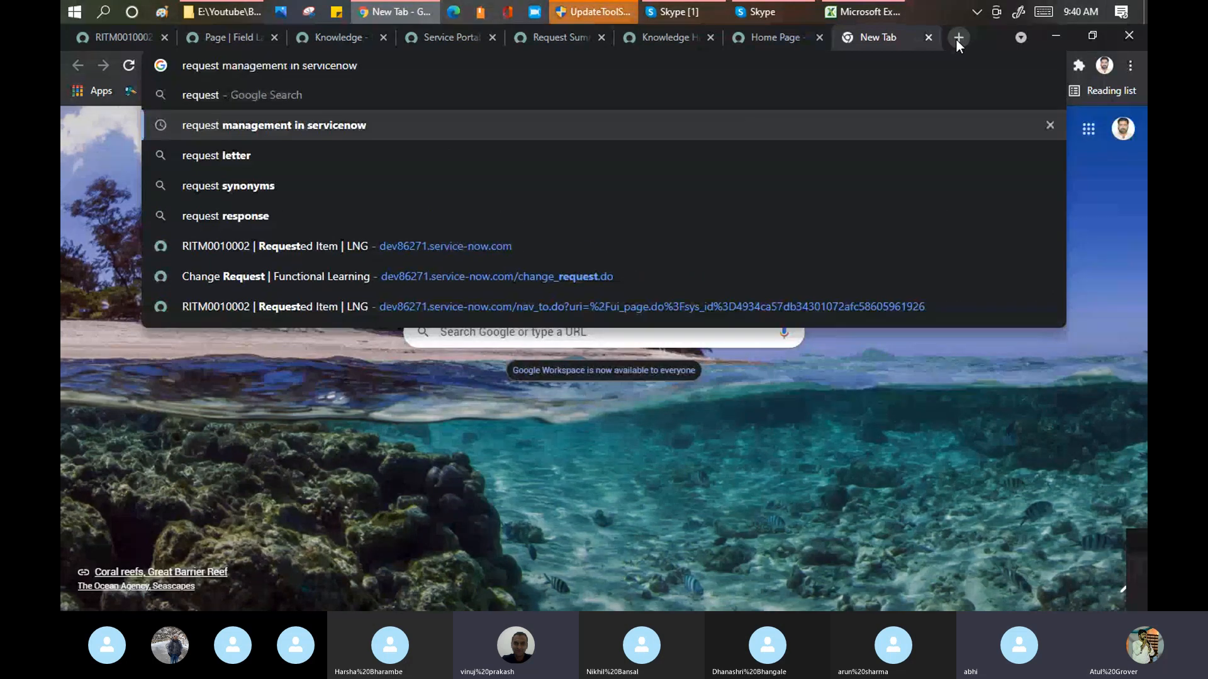
key("Return")
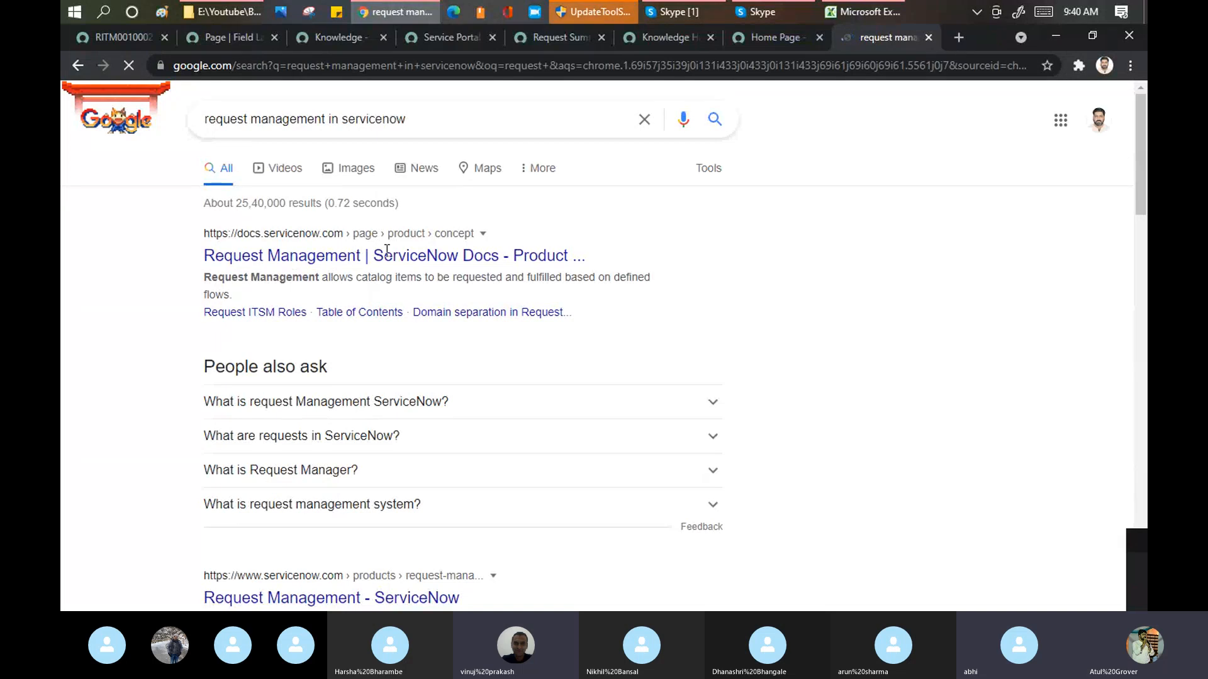
left_click(379, 268)
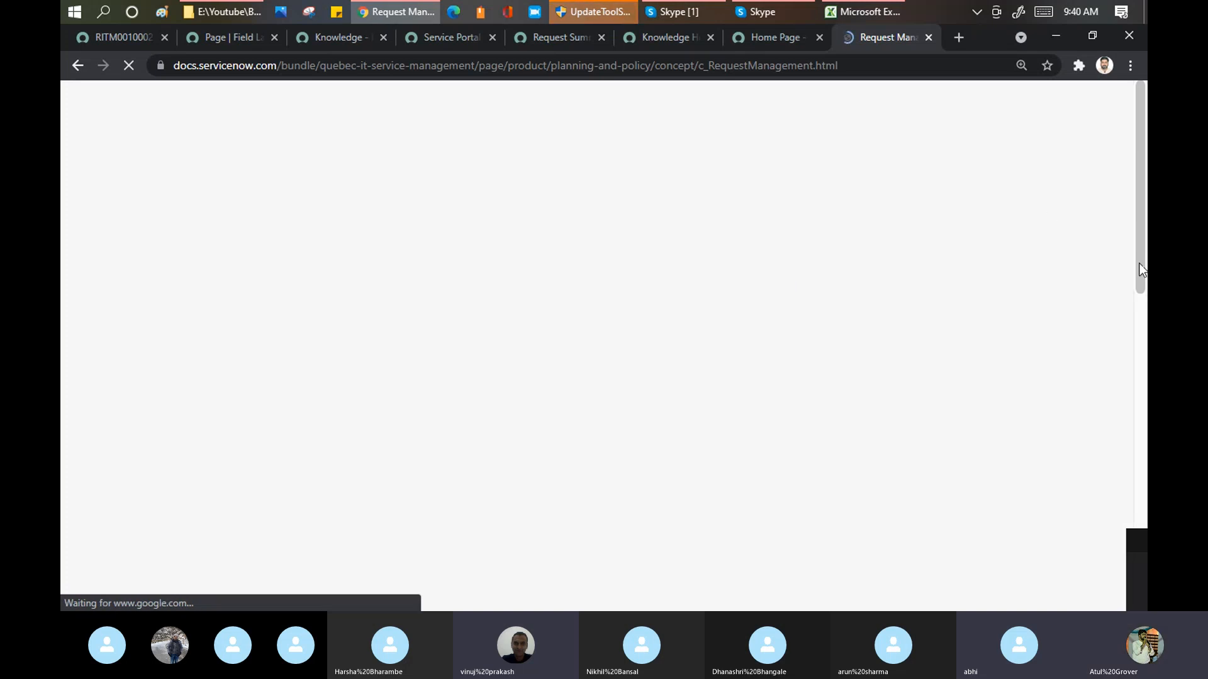
Step: Skim the Request Management documentation, open its Request Management architecture topic and view the Request Management hierarchy diagram
scroll(1141, 289, "down", 5)
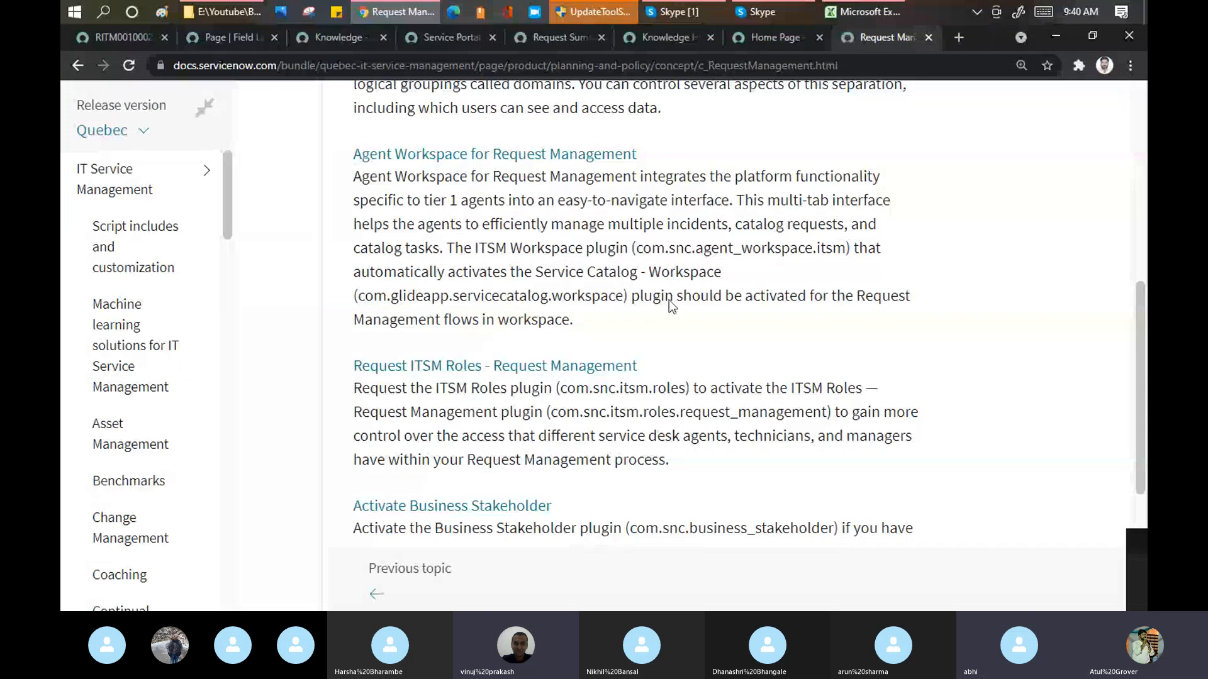
scroll(1132, 427, "up", 3)
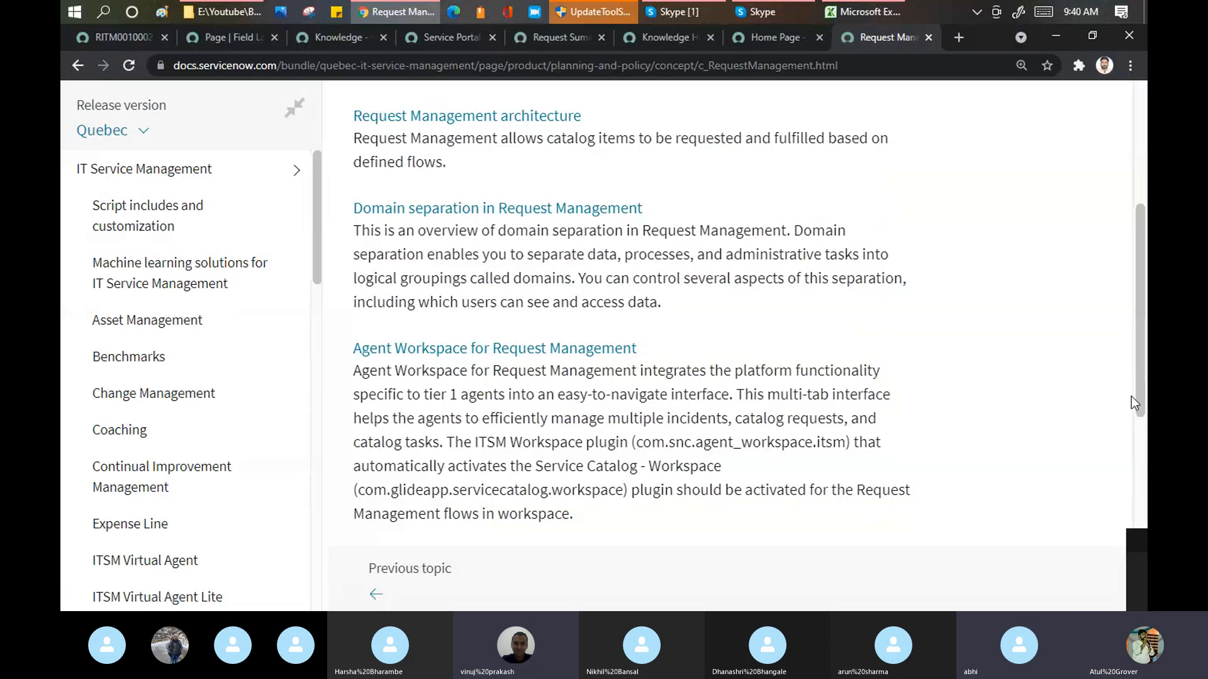
left_click_drag(1140, 402, 1137, 310)
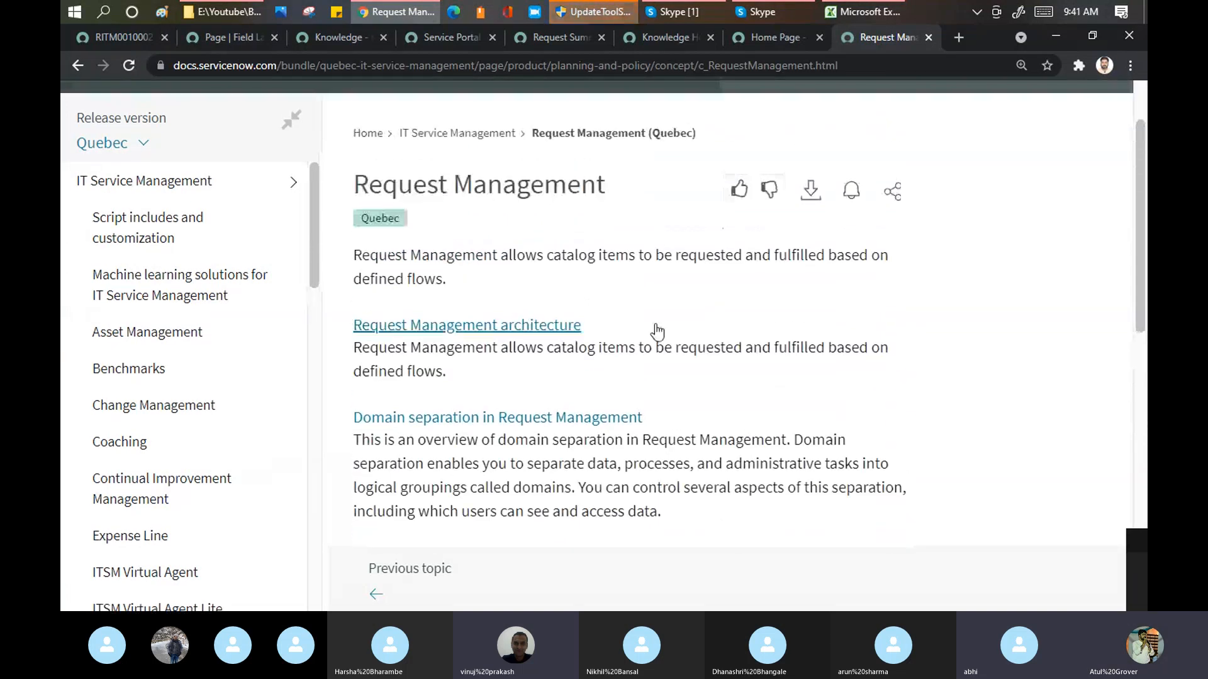
left_click(514, 327)
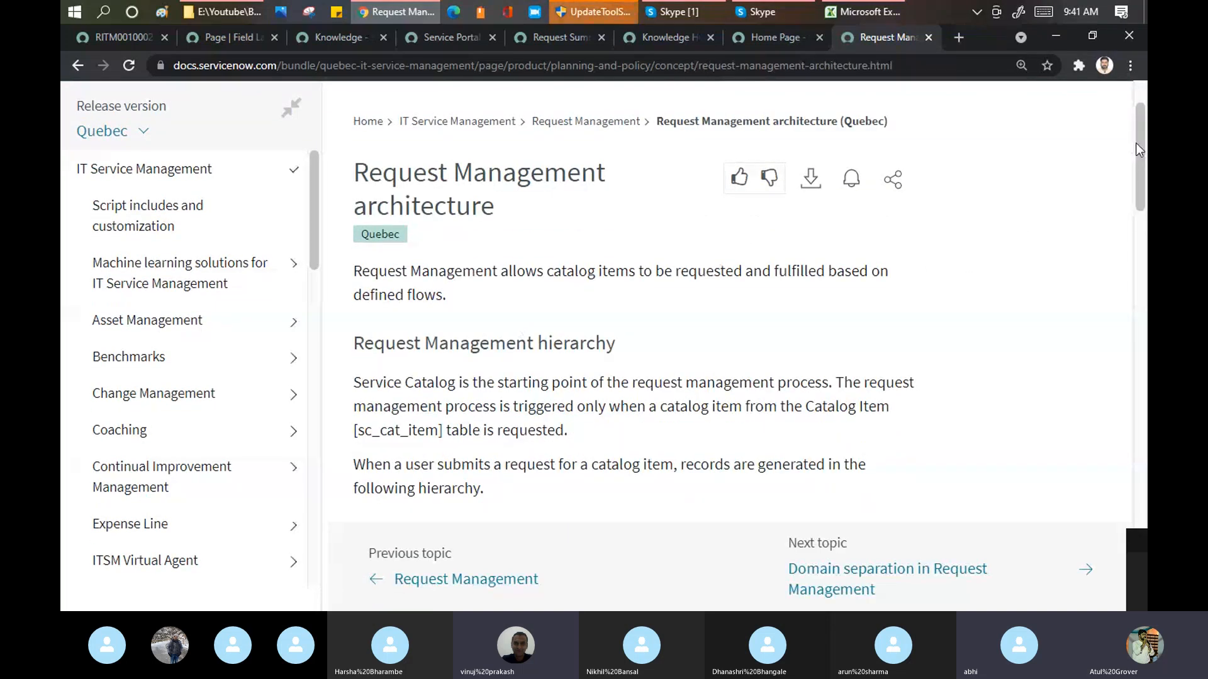
left_click_drag(1140, 148, 1145, 239)
scroll(654, 223, "down", 1)
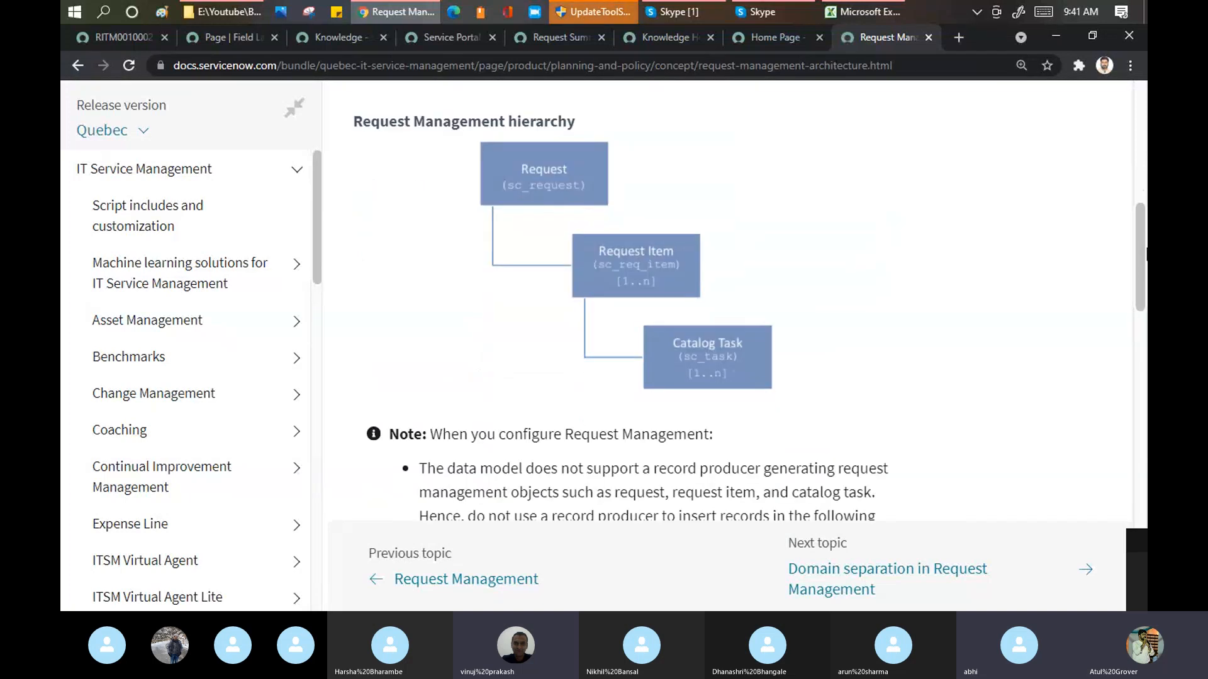